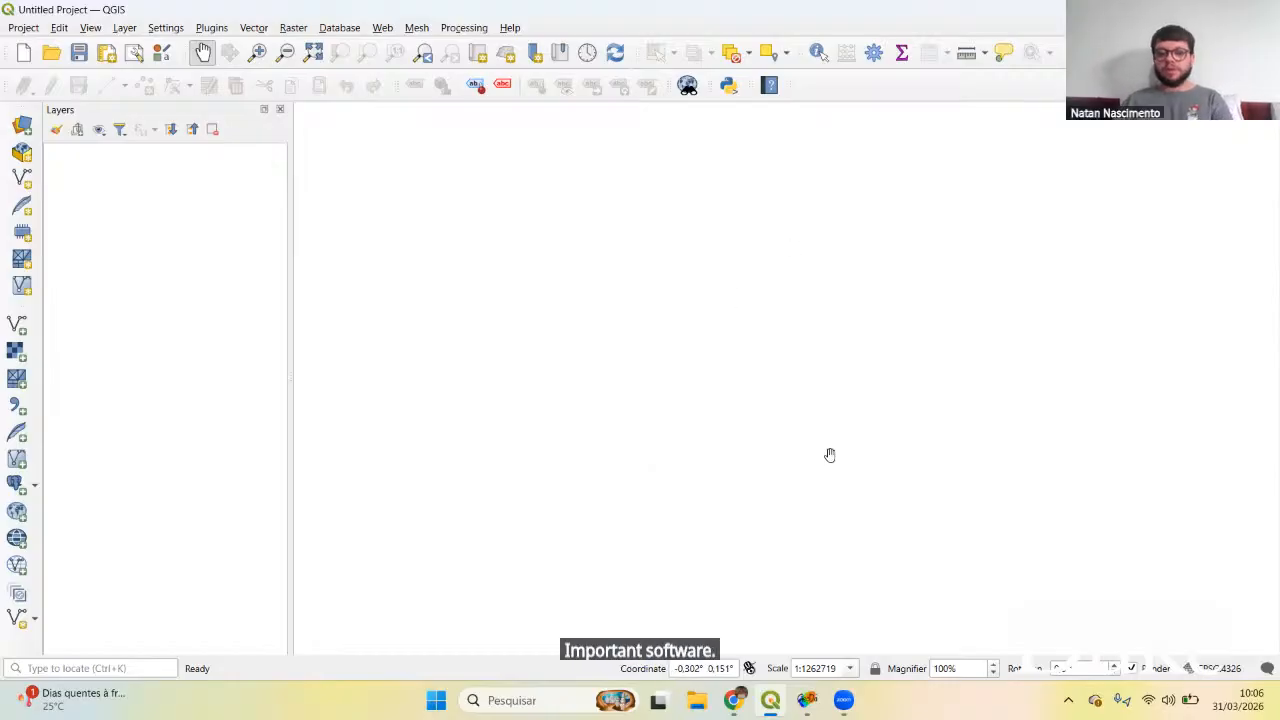
# Step: Close GeoDa's Connect to Data Source dialog and clear the QGIS and GeoDa windows off the desktop
pyautogui.click(1182, 10)
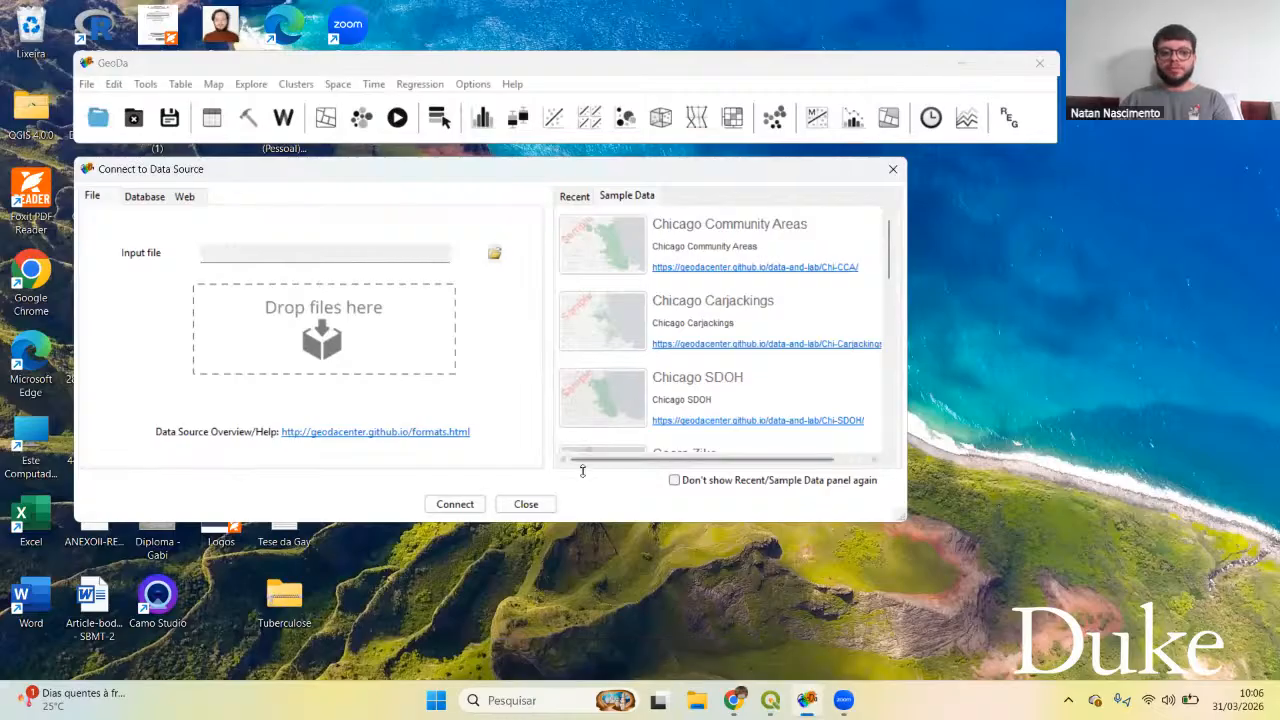
pyautogui.click(526, 504)
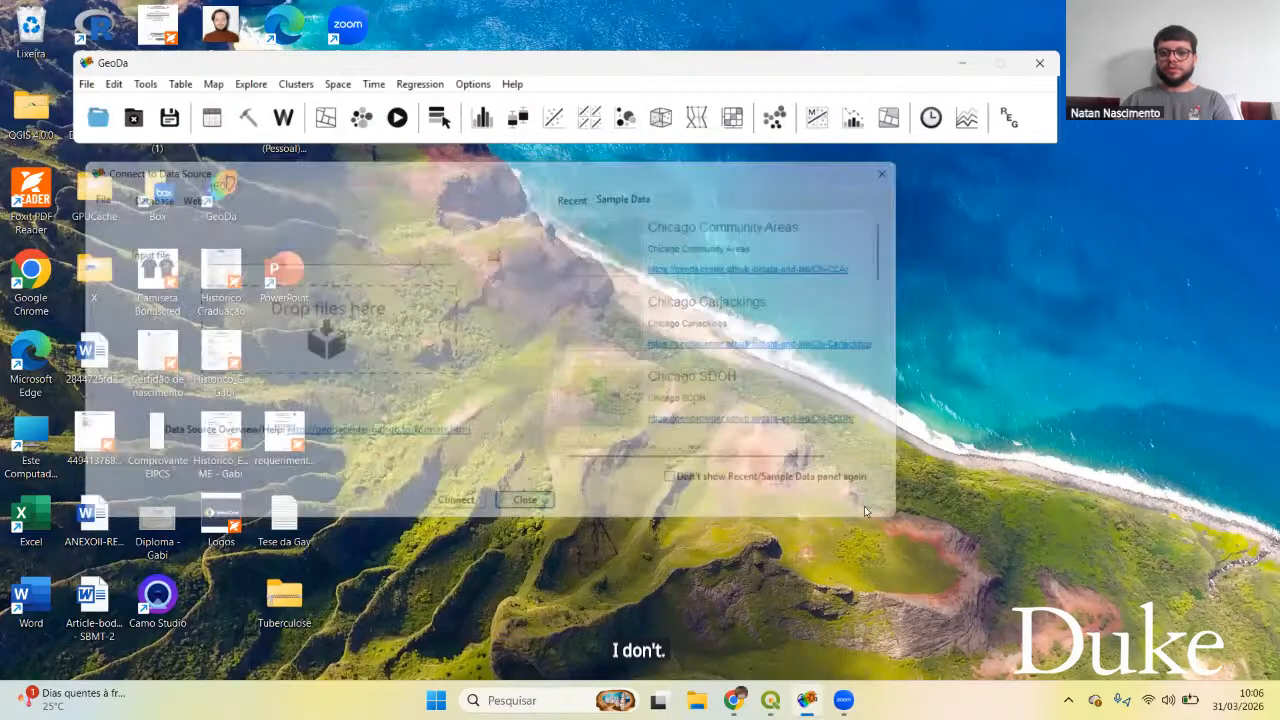
pyautogui.click(807, 702)
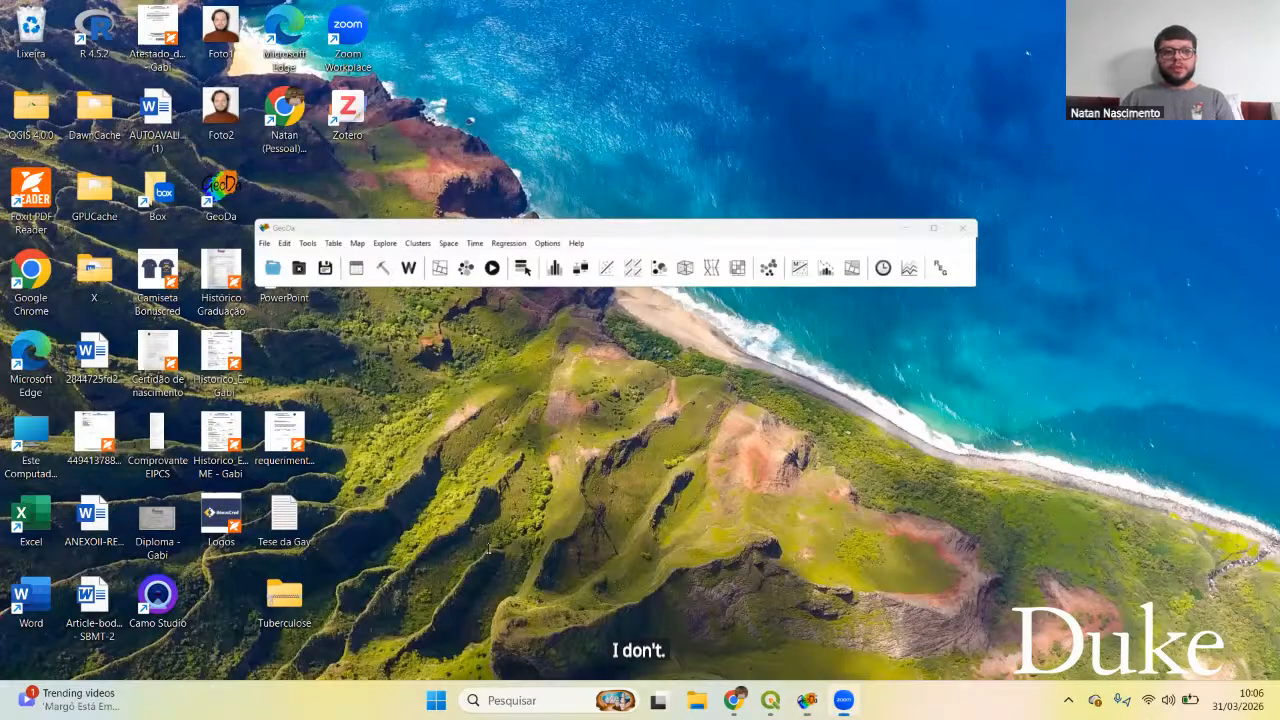
# Step: Switch to Chrome, open the GeoDa website from the "geoda" search results and read the home page introduction
pyautogui.hotkey('alt', 'Tab')
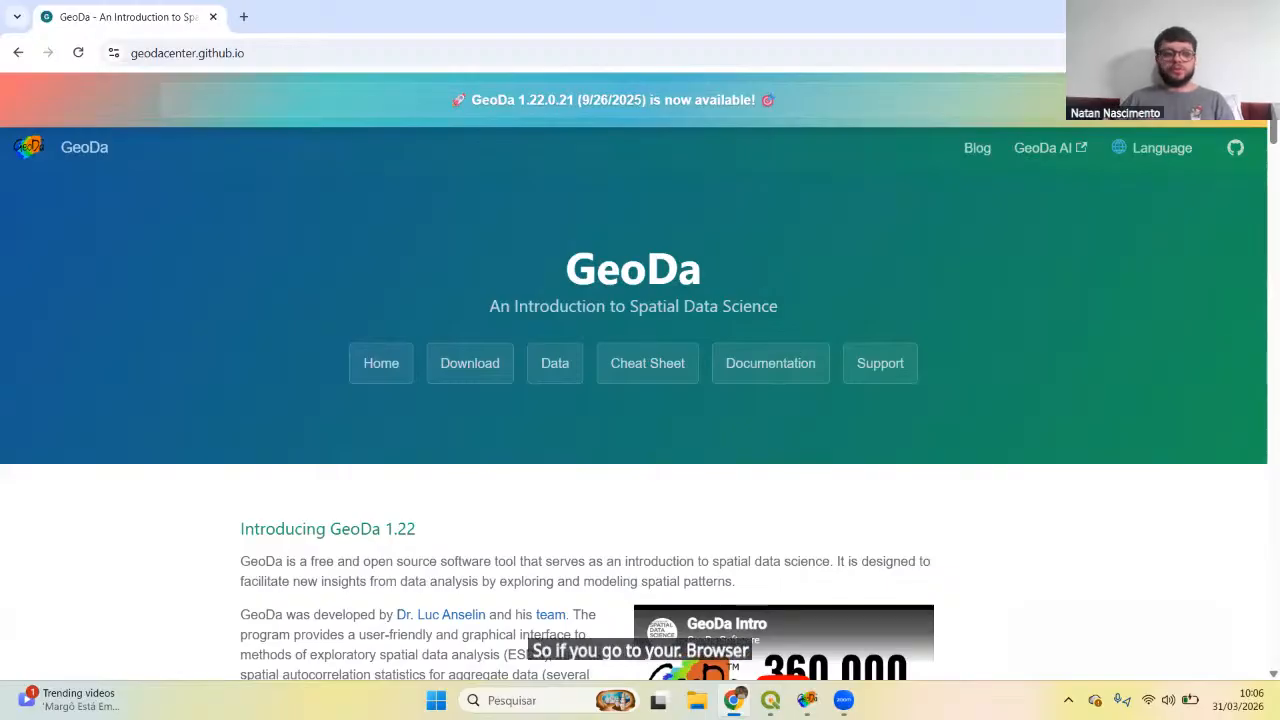
pyautogui.click(18, 52)
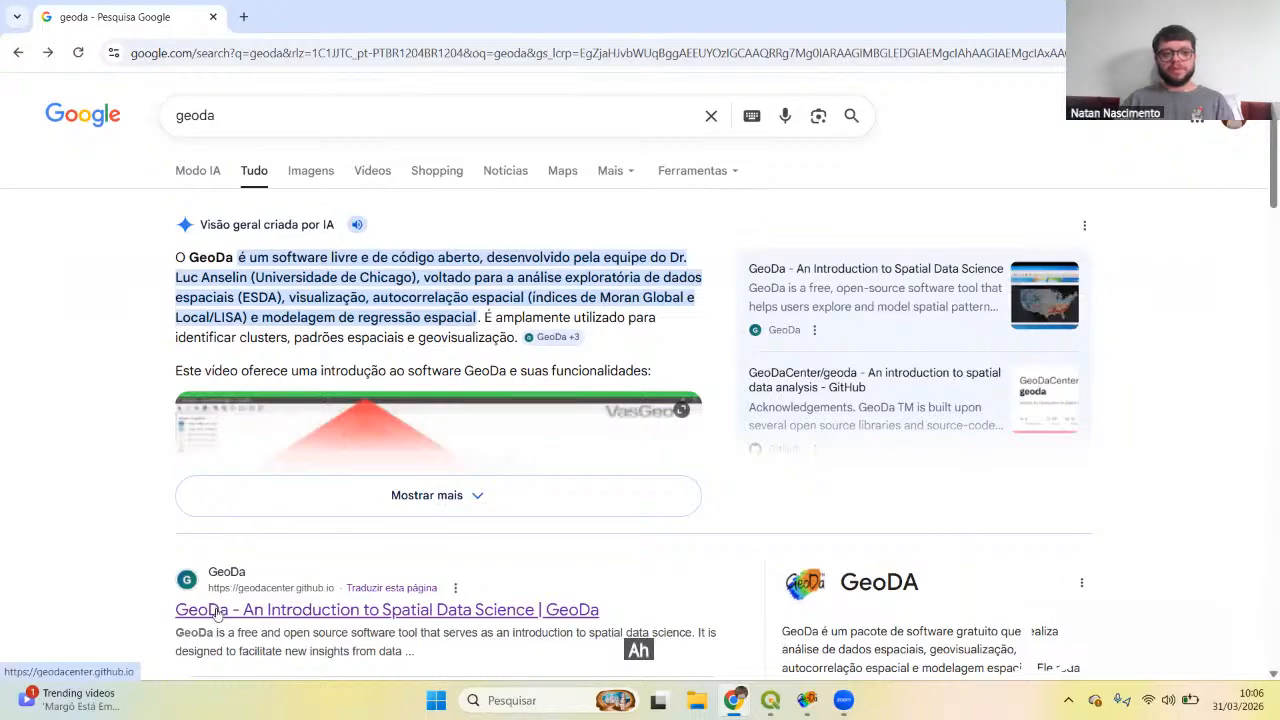
pyautogui.click(330, 621)
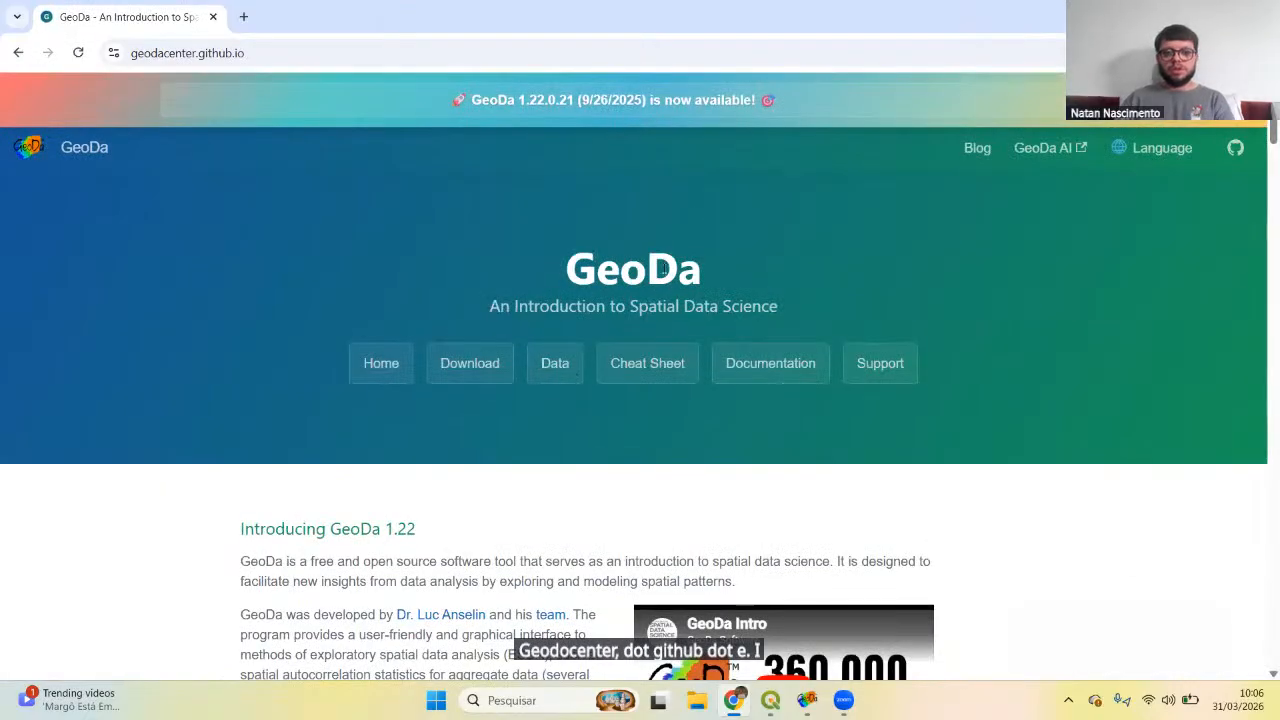
pyautogui.moveTo(570, 262); pyautogui.dragTo(730, 266)
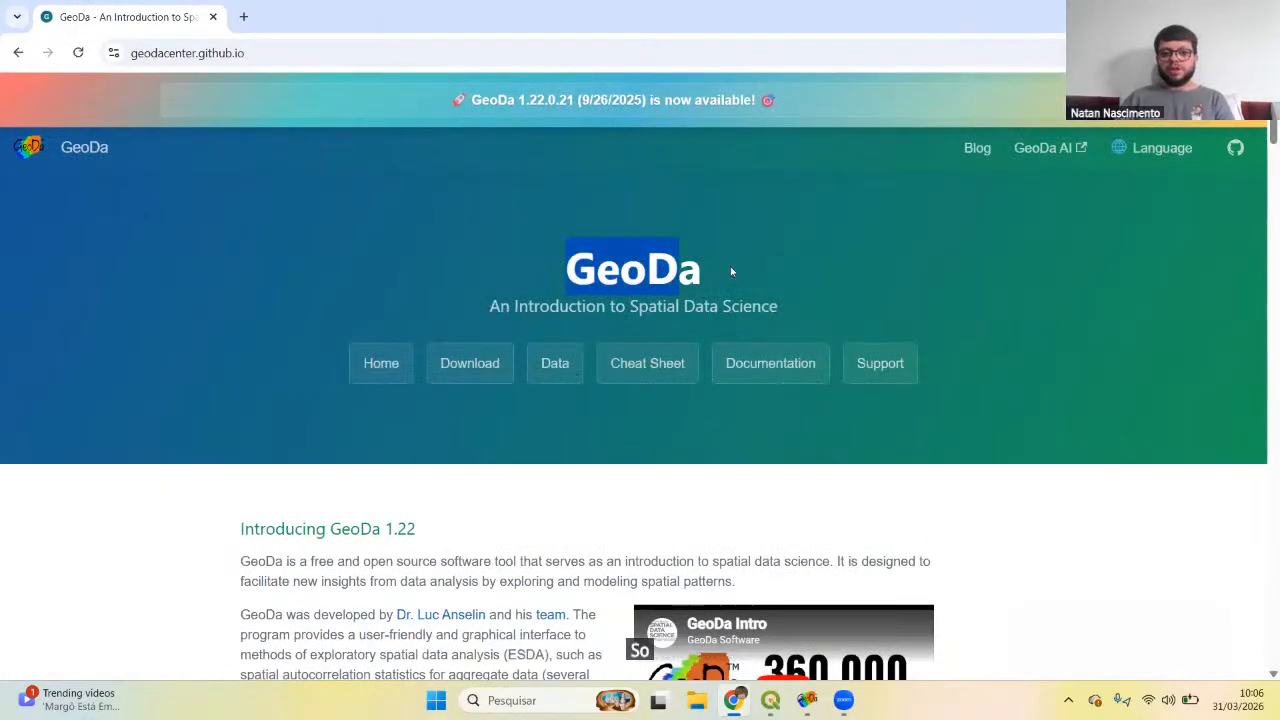
pyautogui.click(588, 387)
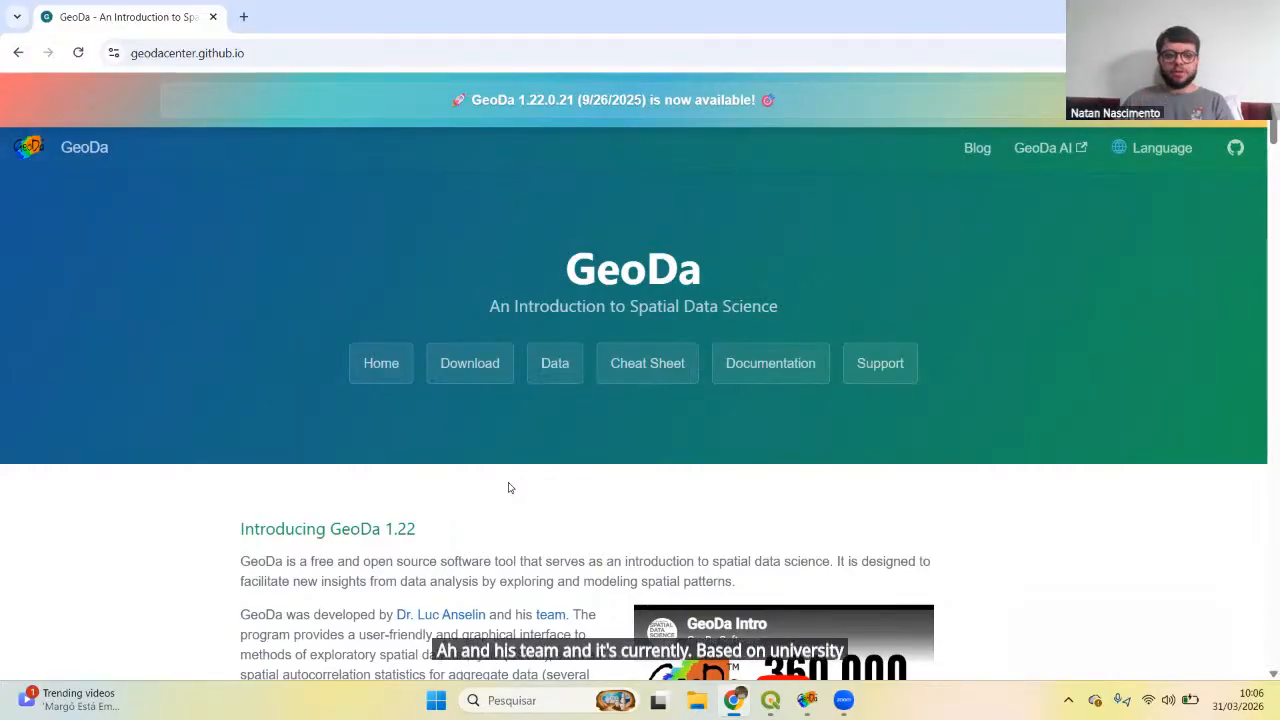
pyautogui.scroll(-3, 508, 487)
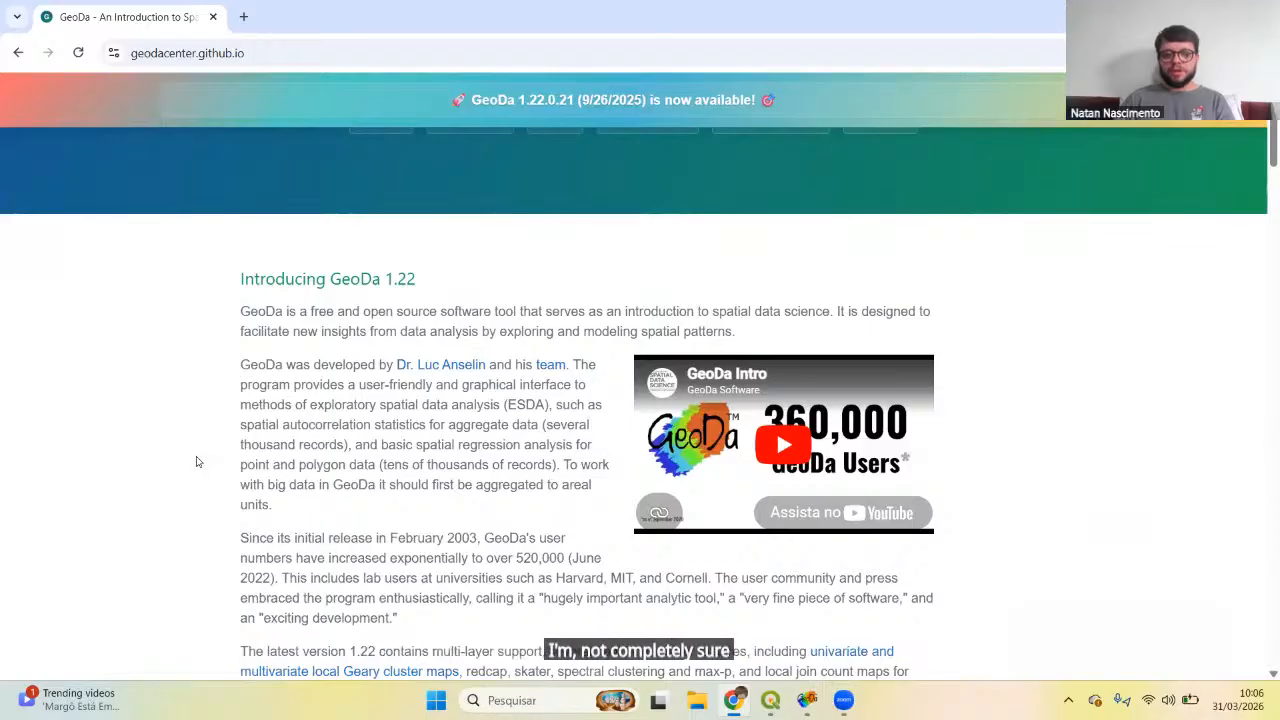
pyautogui.scroll(-2, 197, 461)
pyautogui.scroll(6, 200, 455)
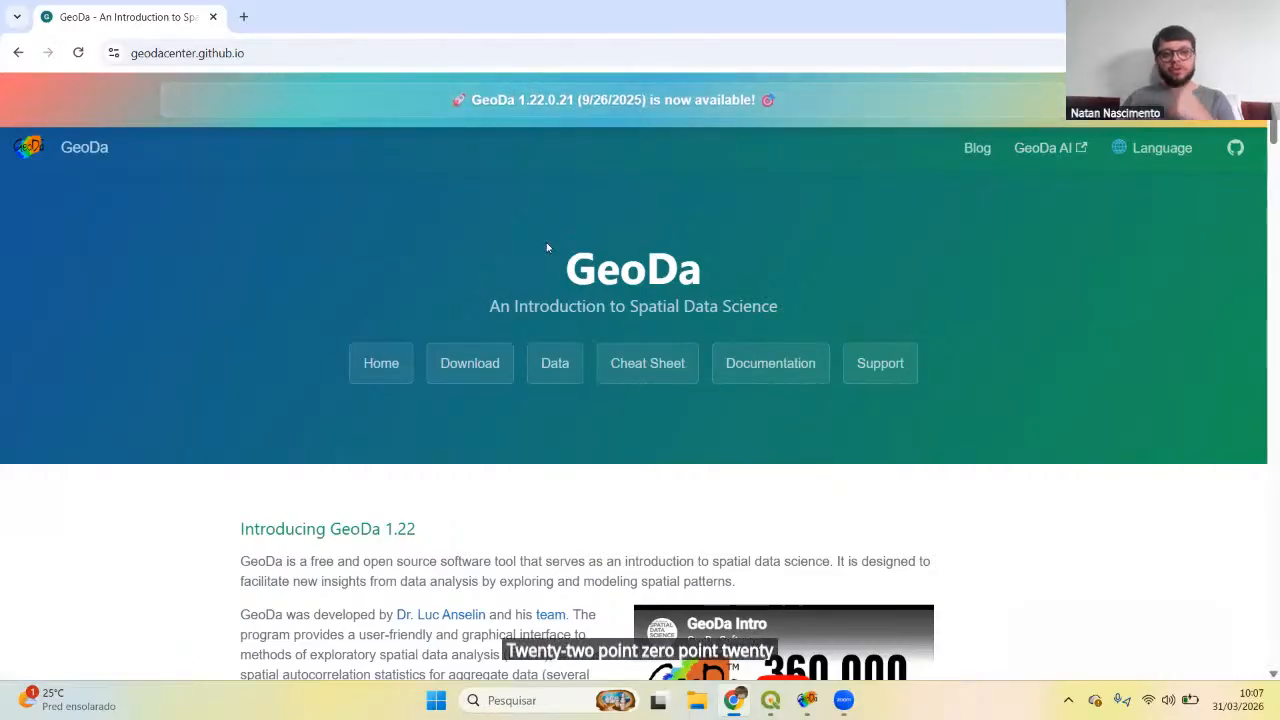
# Step: Open the GeoDa download page and examine the release notes and the installer options for Windows, Mac and Linux
pyautogui.click(487, 366)
pyautogui.scroll(-3, 449, 397)
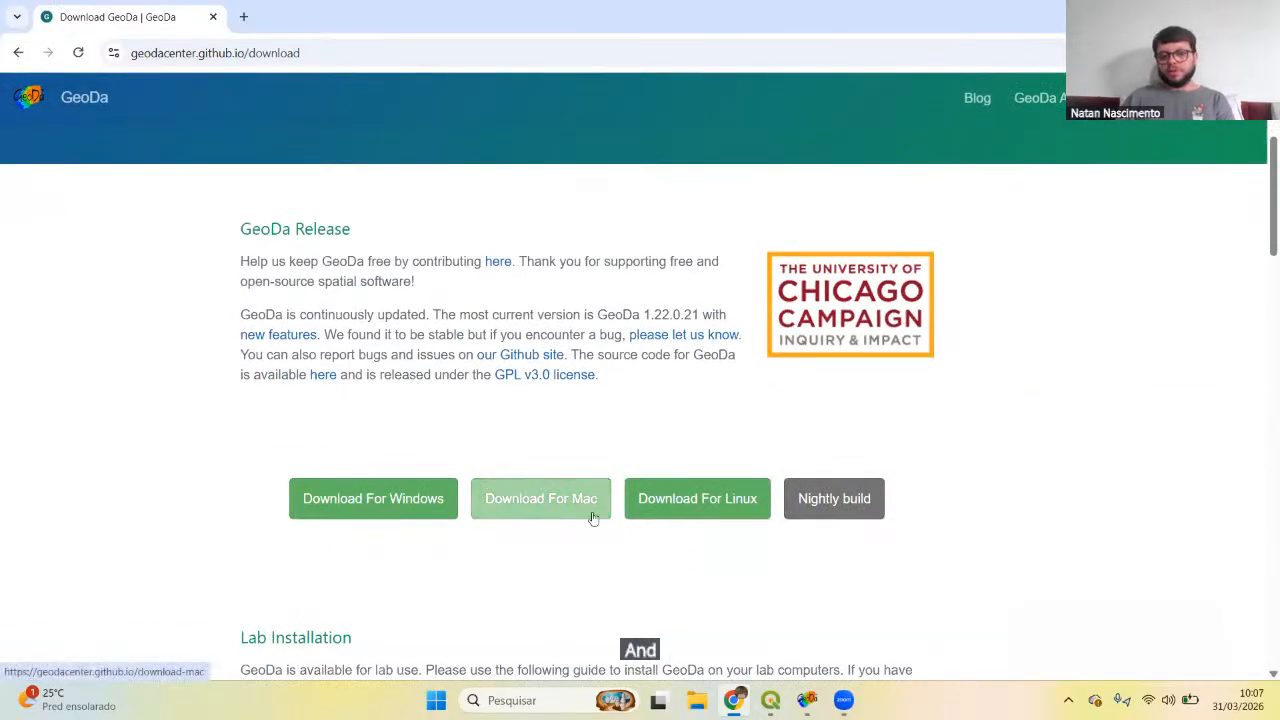
pyautogui.scroll(-2, 620, 490)
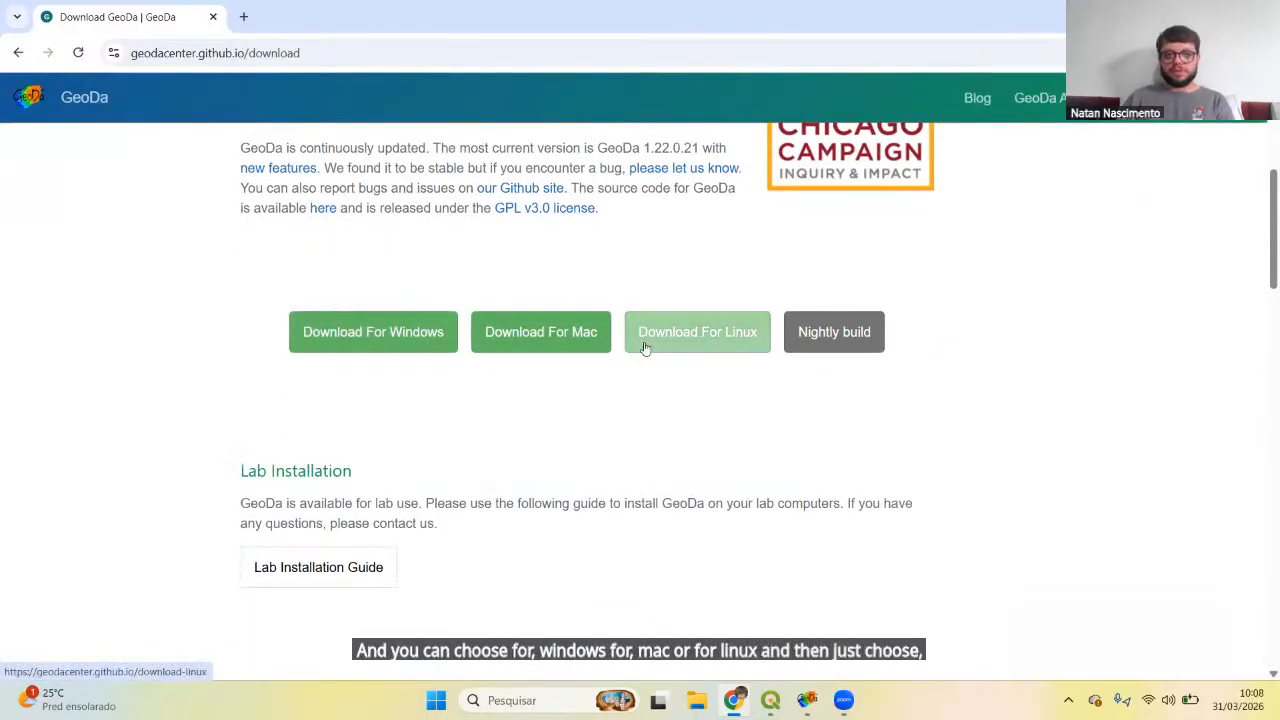
pyautogui.scroll(2, 466, 447)
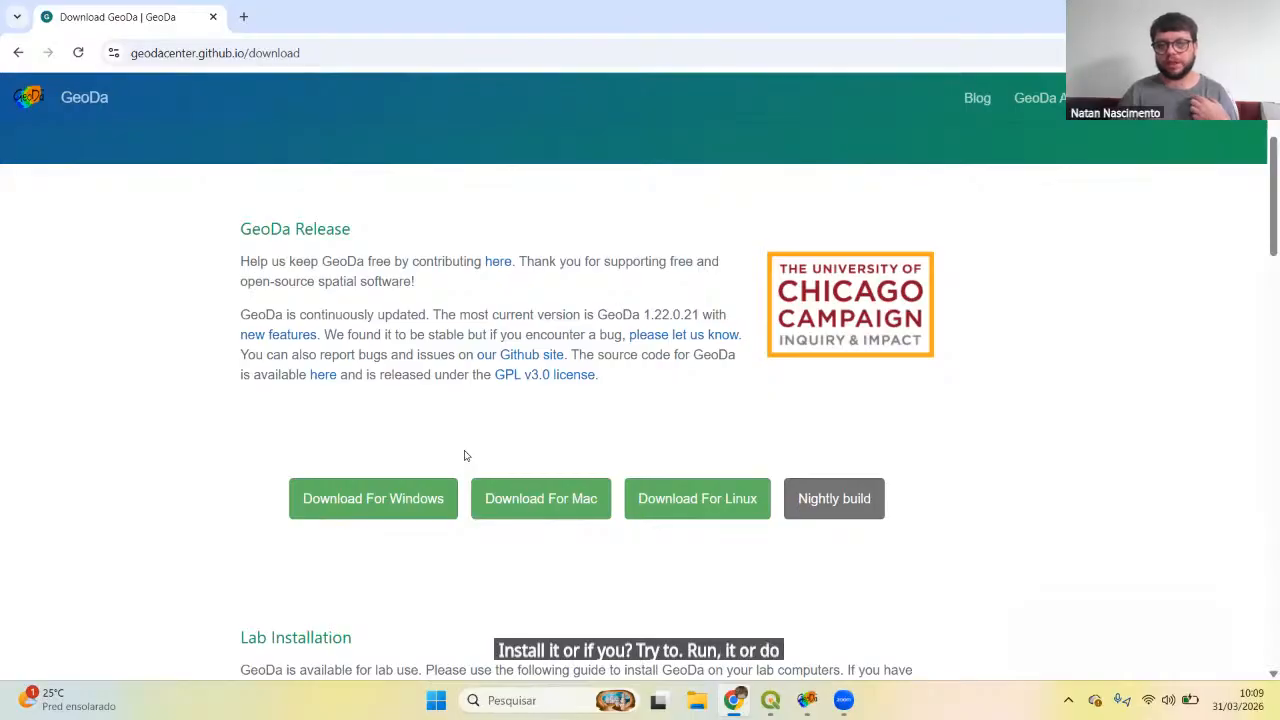
pyautogui.scroll(3, 494, 444)
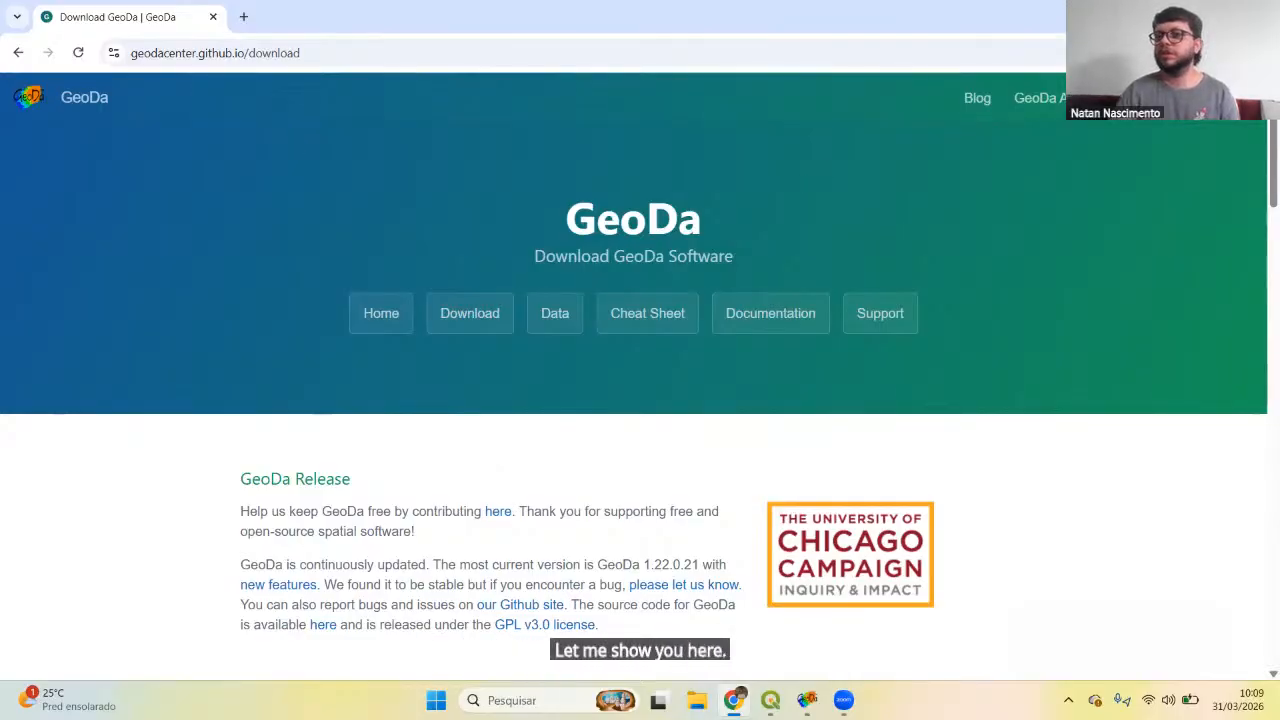
# Step: Switch to GeoDa, close it and relaunch it to bring up the Connect to Data Source dialog
pyautogui.click(1184, 16)
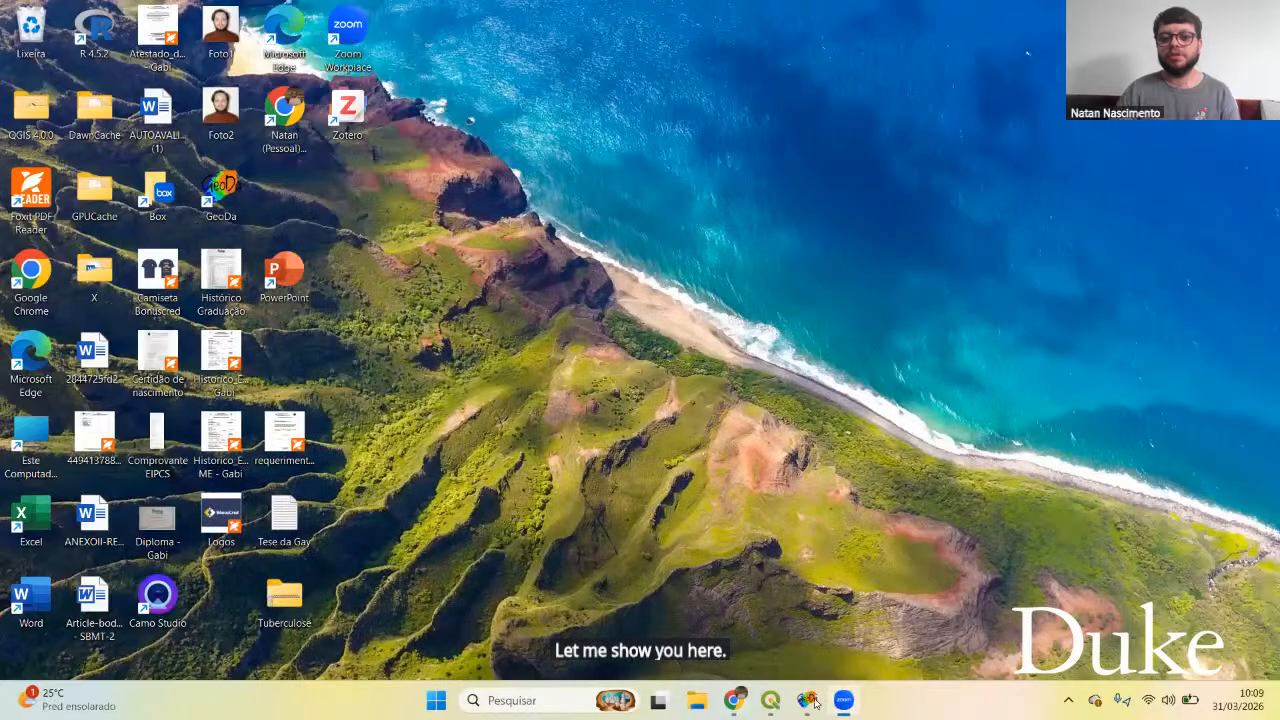
pyautogui.click(815, 702)
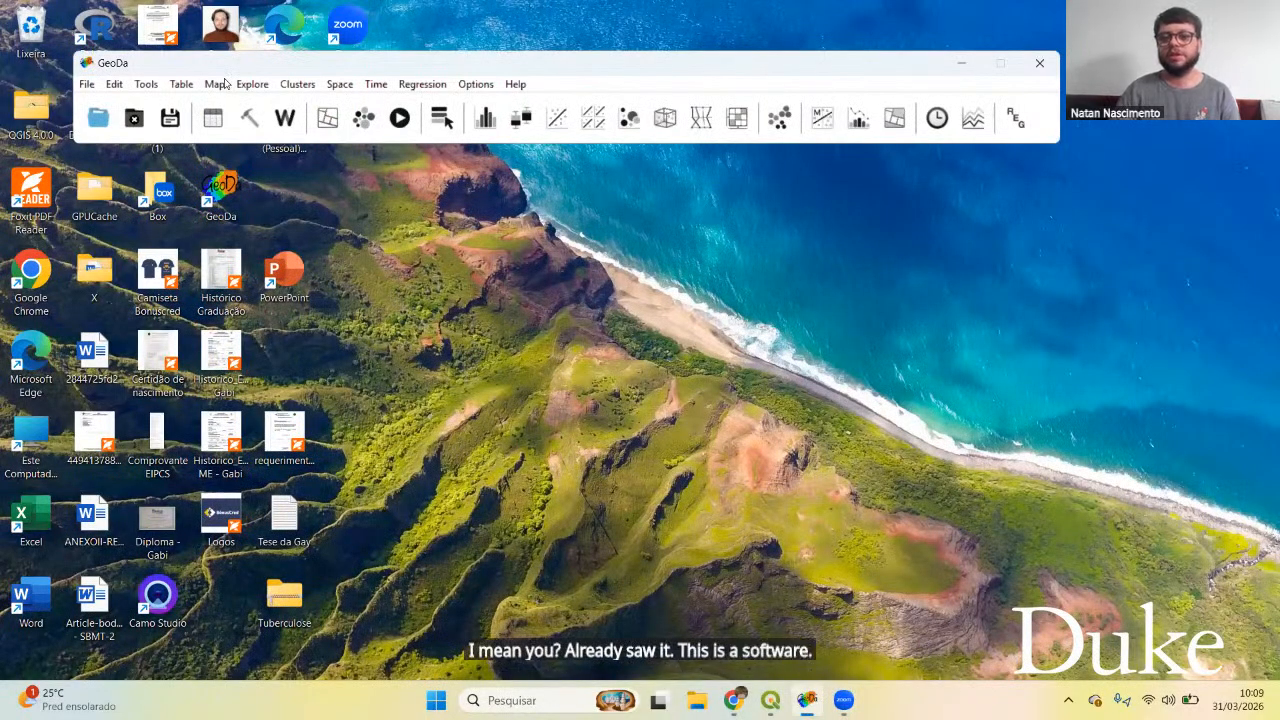
pyautogui.moveTo(228, 66); pyautogui.dragTo(268, 147)
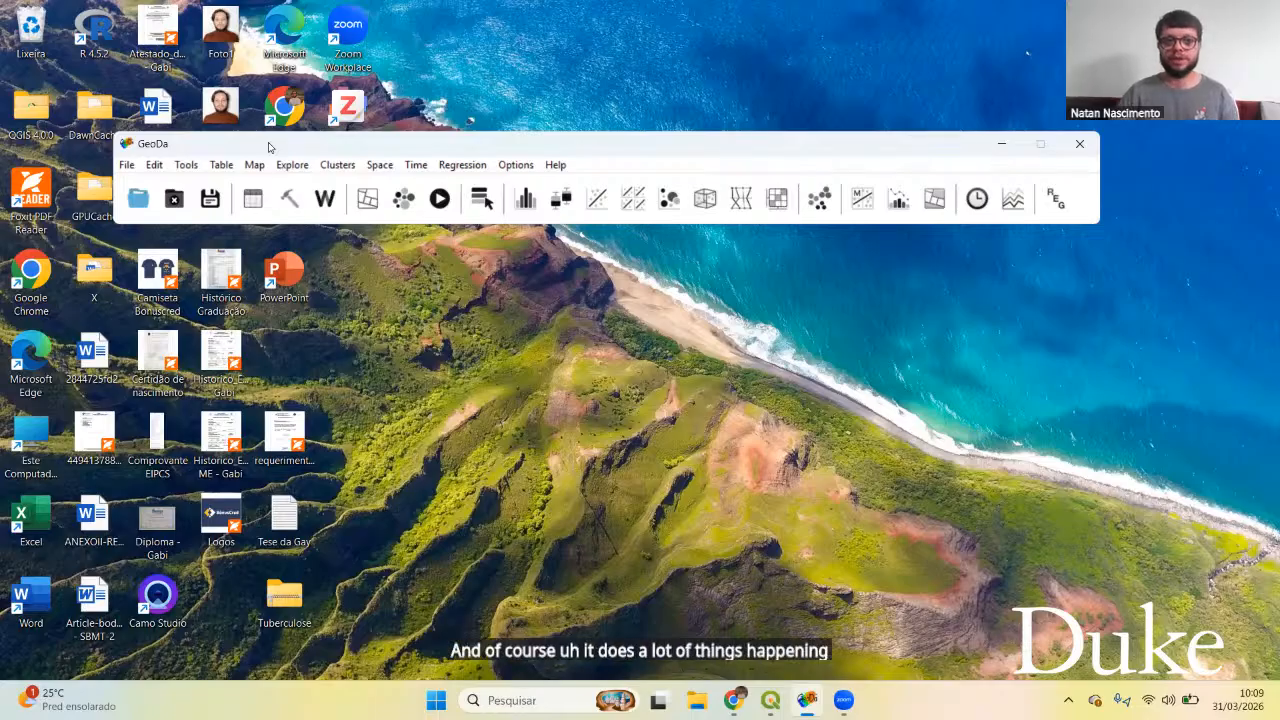
pyautogui.moveTo(268, 147); pyautogui.dragTo(190, 106)
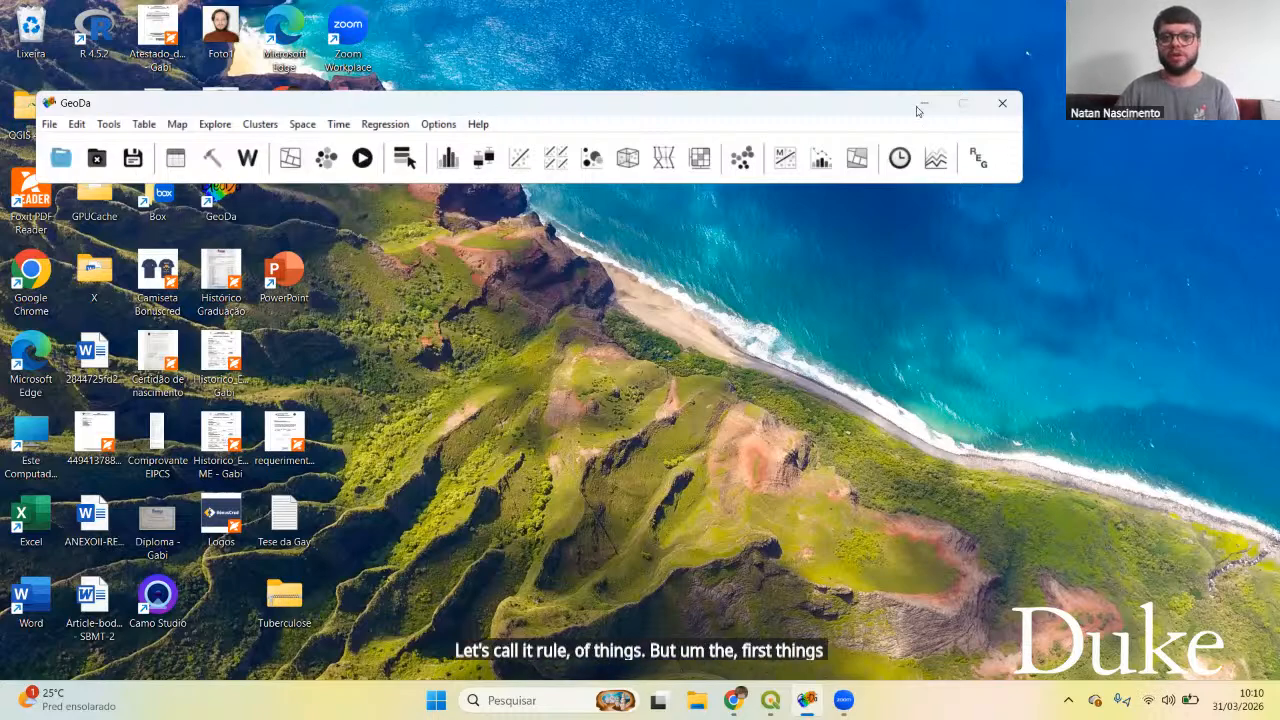
pyautogui.click(1002, 103)
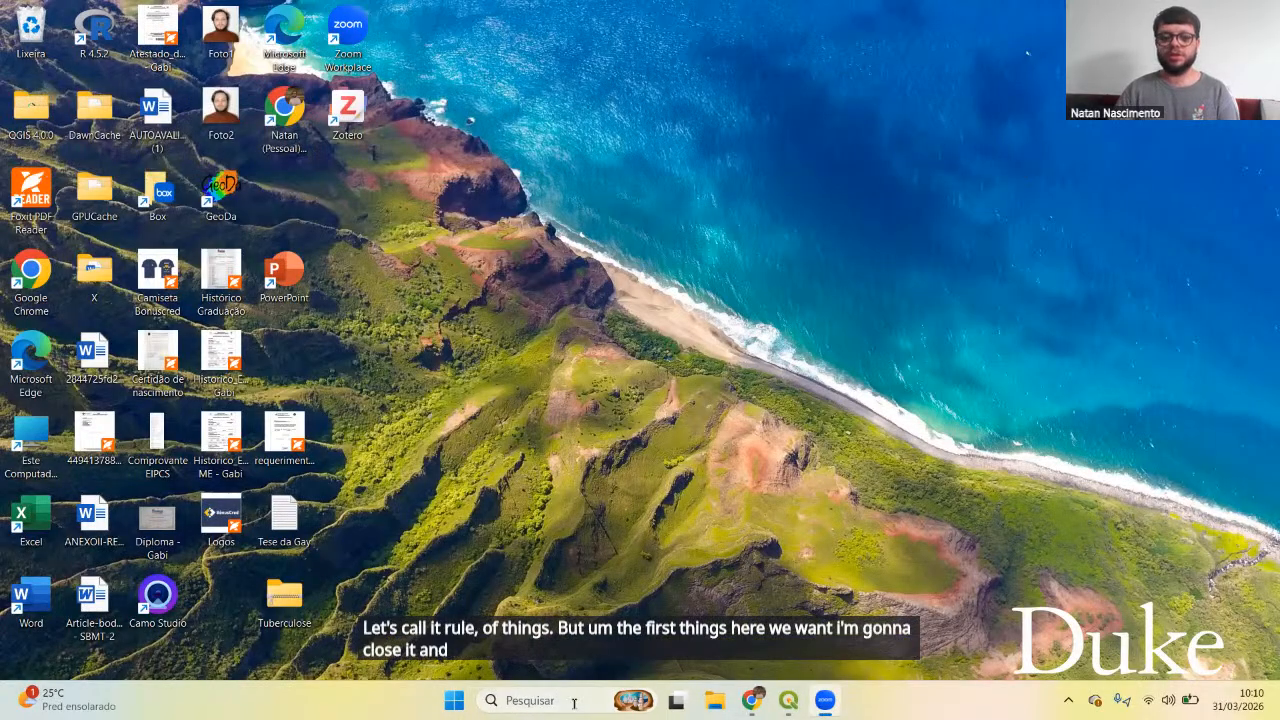
pyautogui.click(574, 703)
pyautogui.click(540, 131)
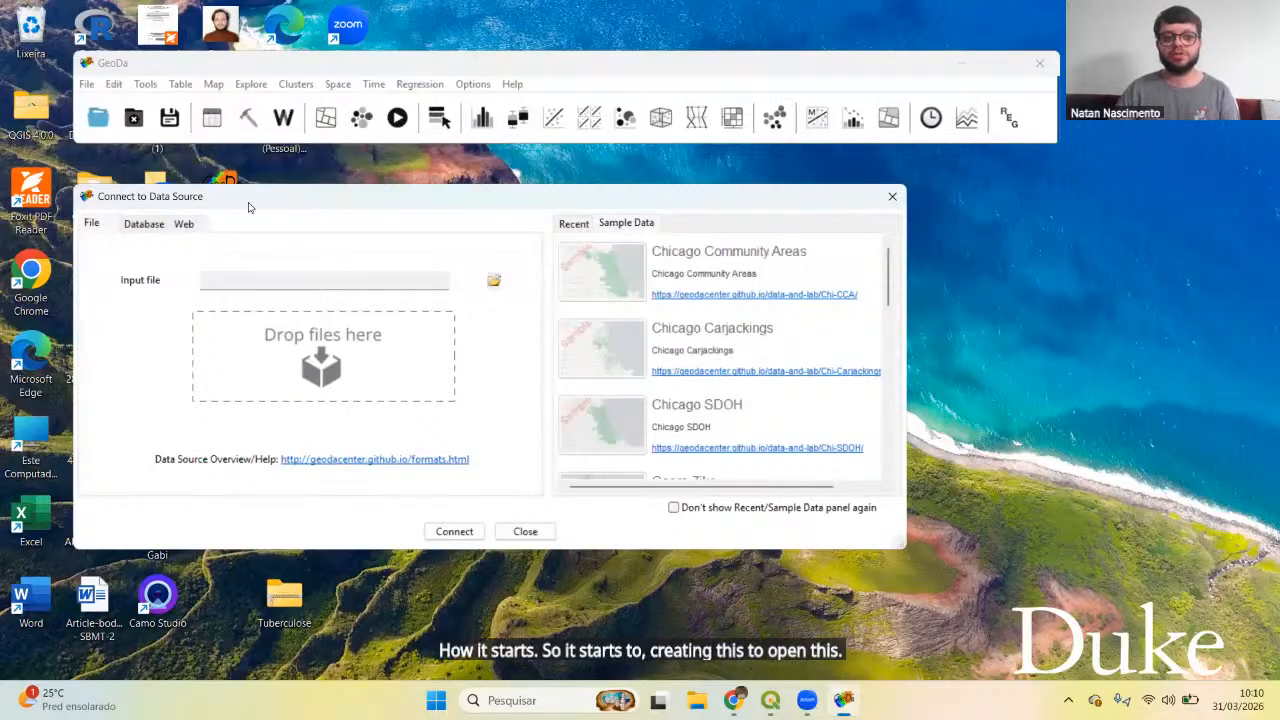
pyautogui.moveTo(249, 207); pyautogui.dragTo(252, 187)
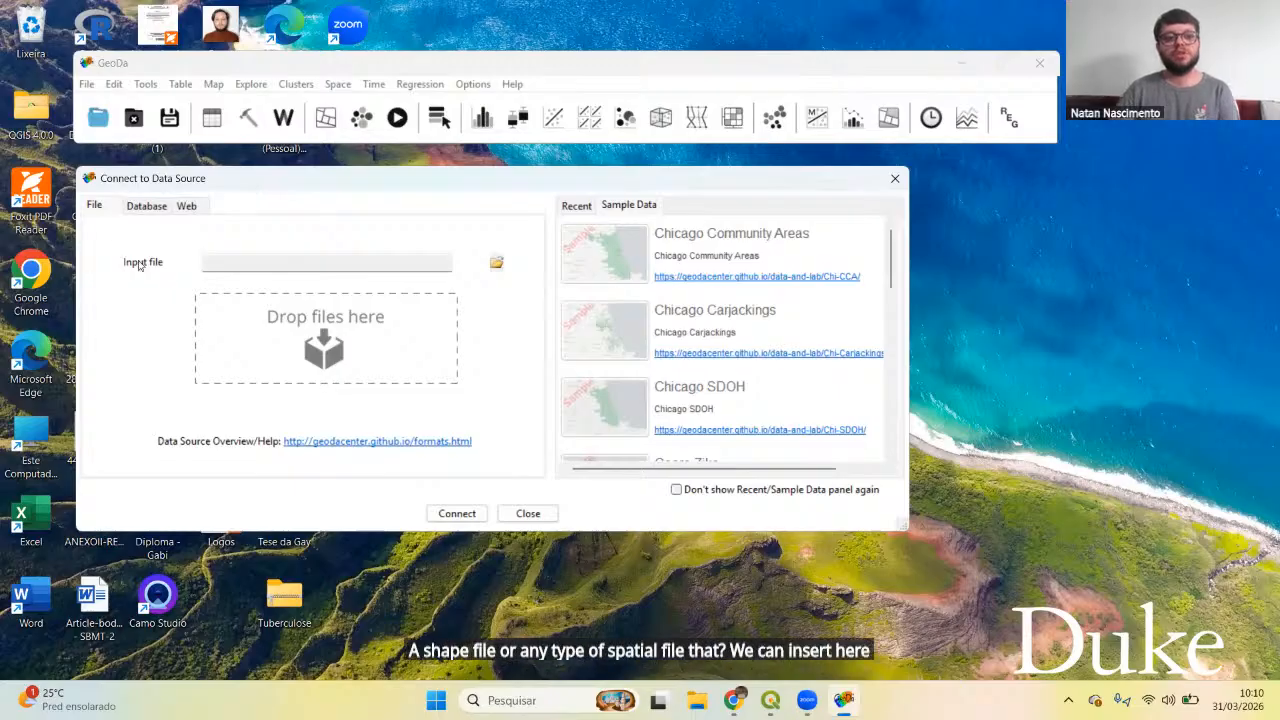
# Step: Display the list of input file formats supported in the Connect to Data Source dialog and examine it
pyautogui.click(496, 263)
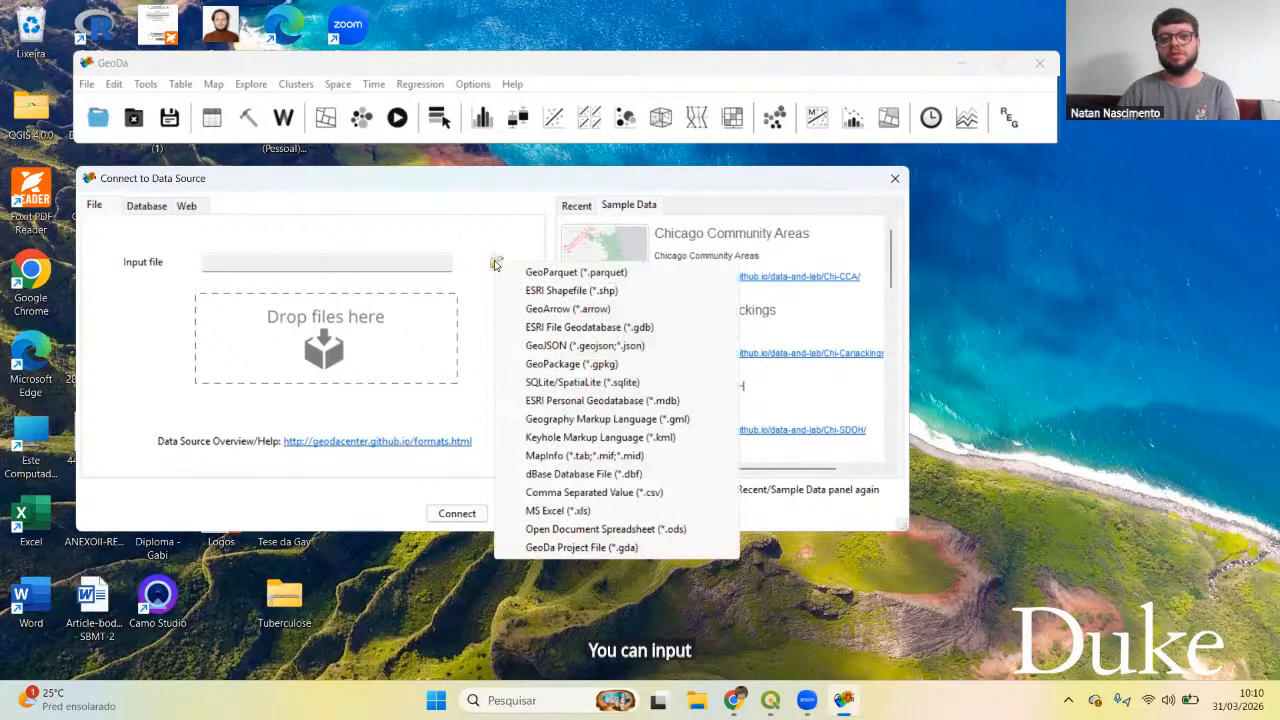
pyautogui.click(496, 263)
pyautogui.click(497, 271)
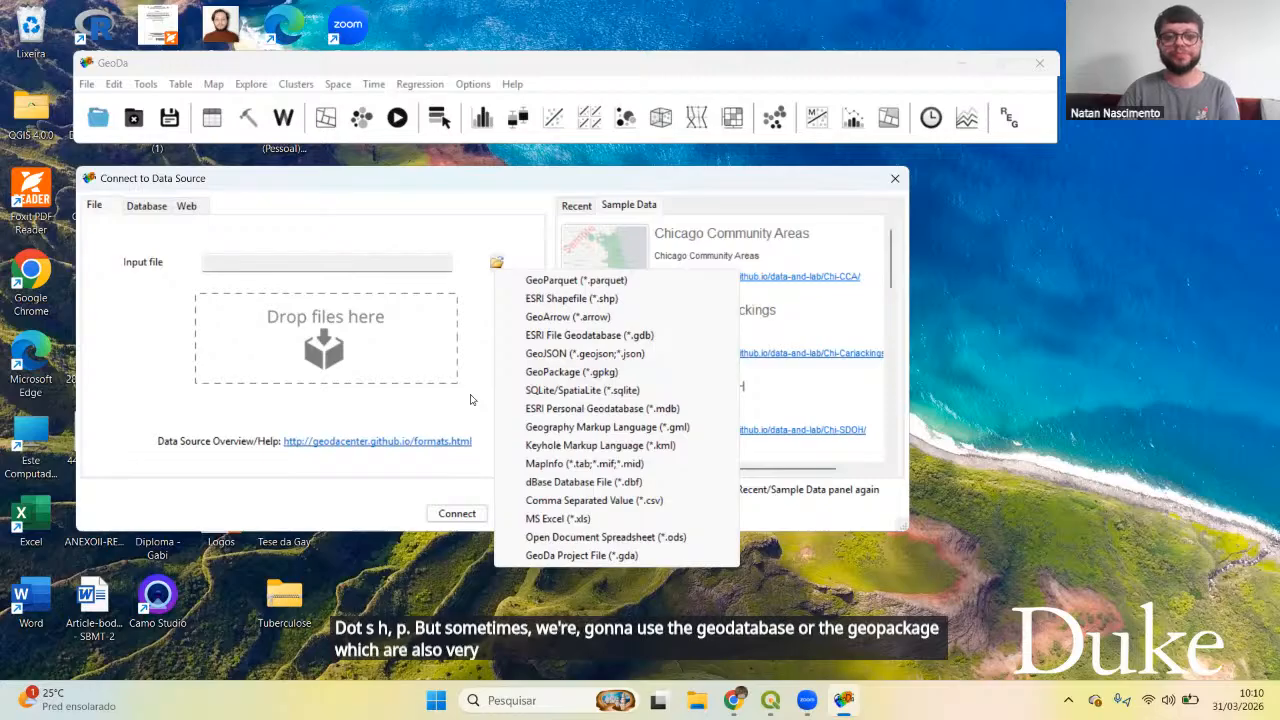
pyautogui.click(496, 264)
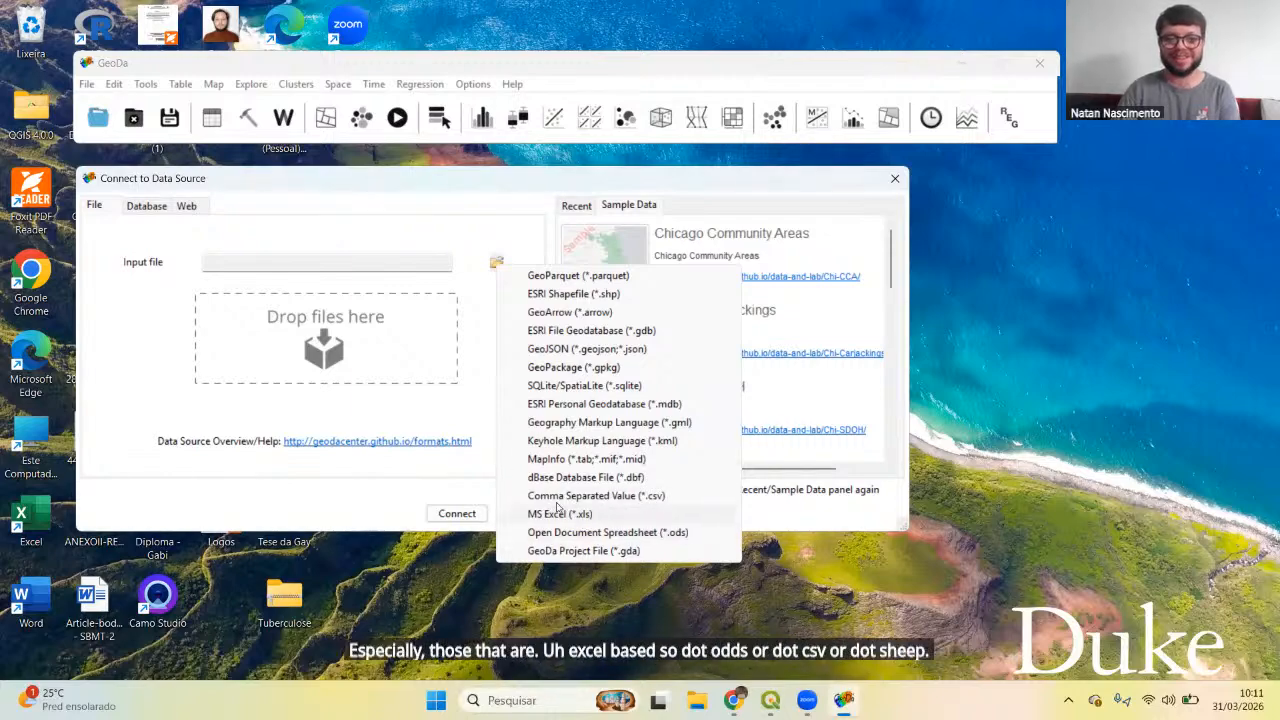
pyautogui.click(450, 483)
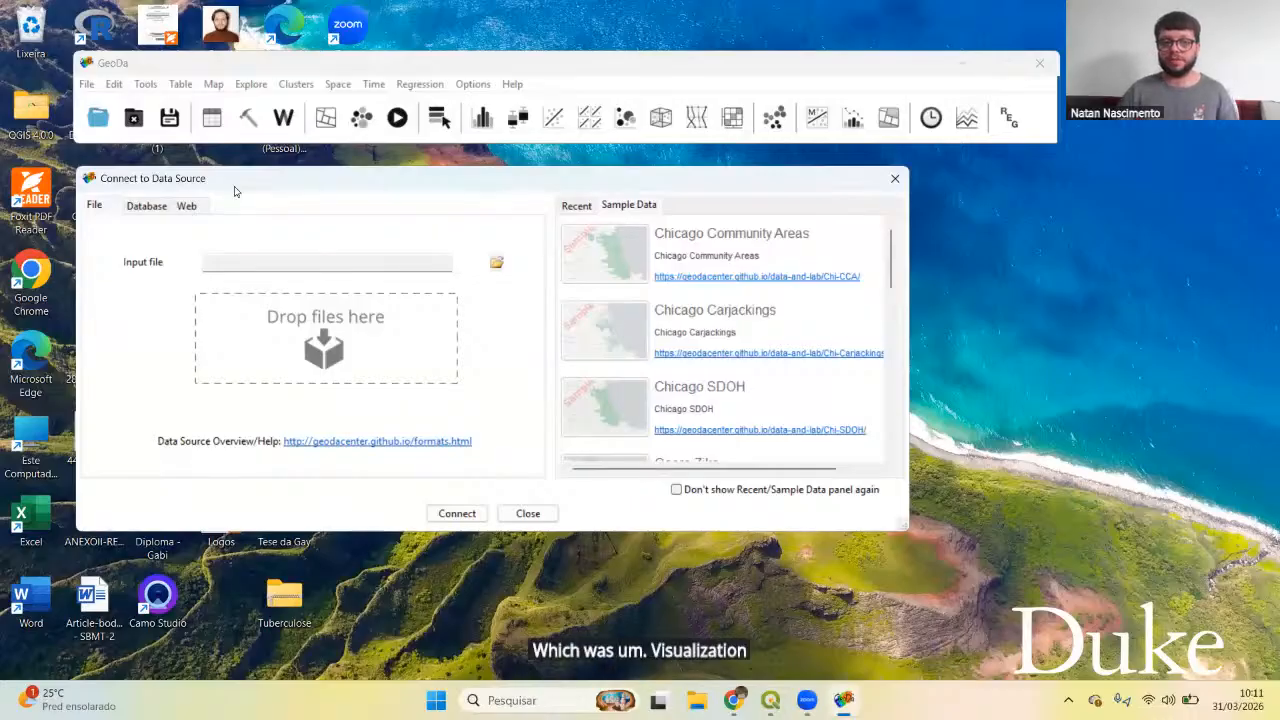
pyautogui.click(770, 700)
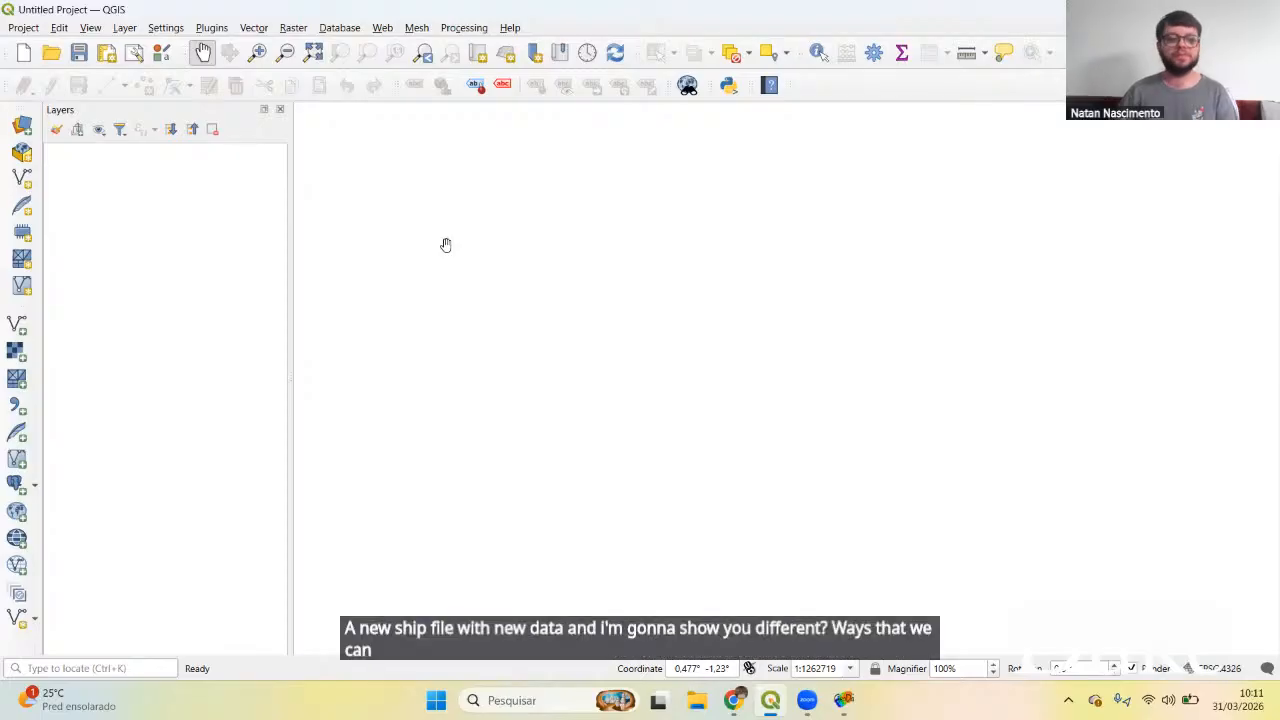
pyautogui.click(17, 330)
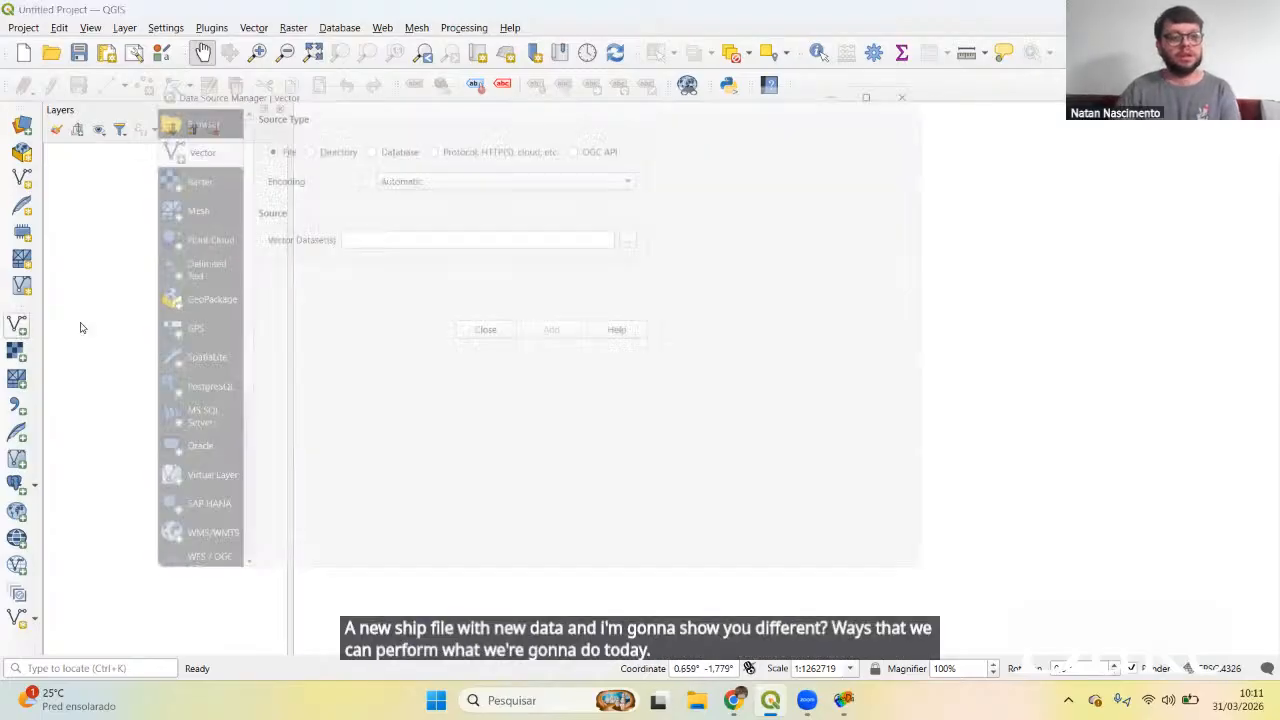
pyautogui.click(772, 568)
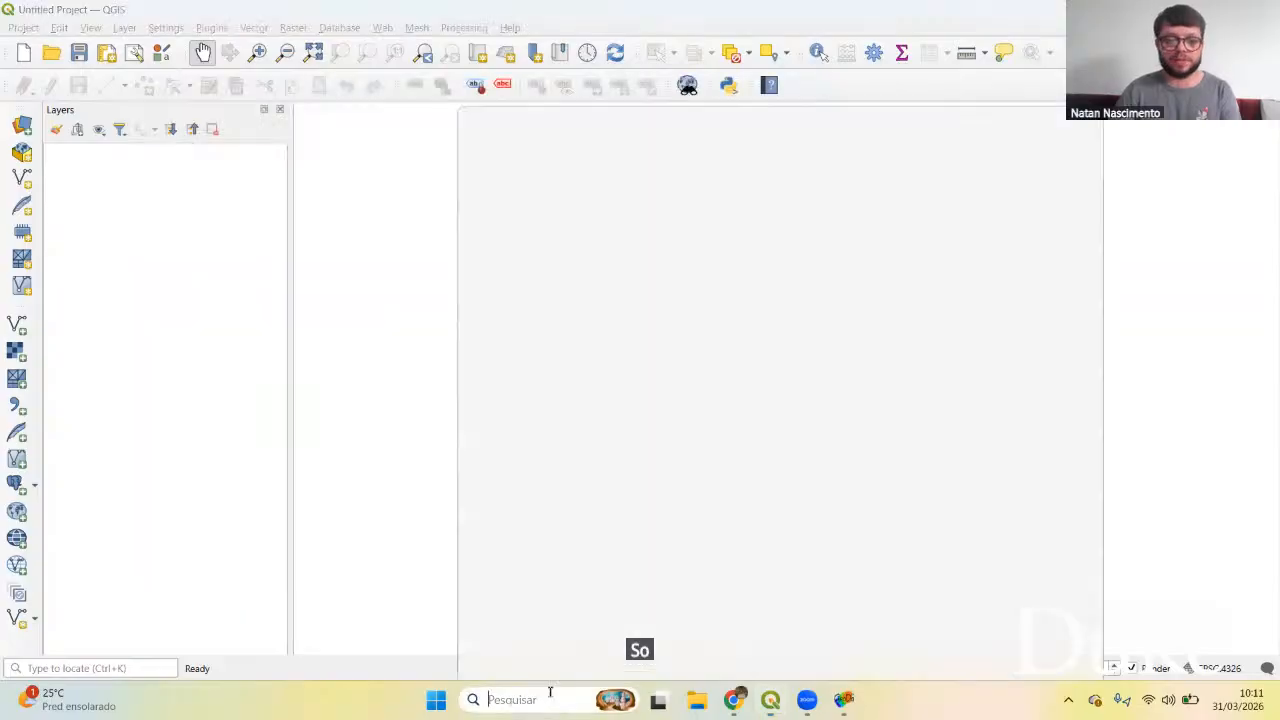
# Step: Open Notepad from the recent apps and switch to Zoom
pyautogui.click(551, 697)
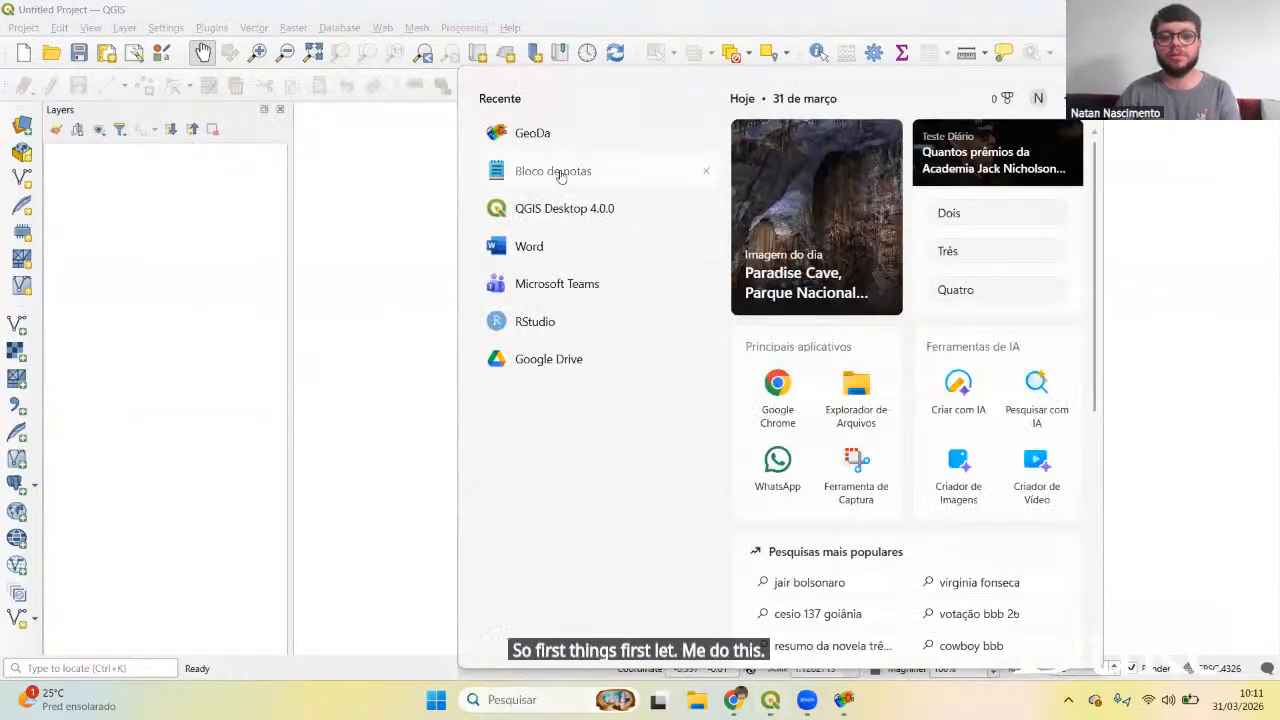
pyautogui.click(555, 171)
pyautogui.moveTo(744, 243); pyautogui.dragTo(83, 189)
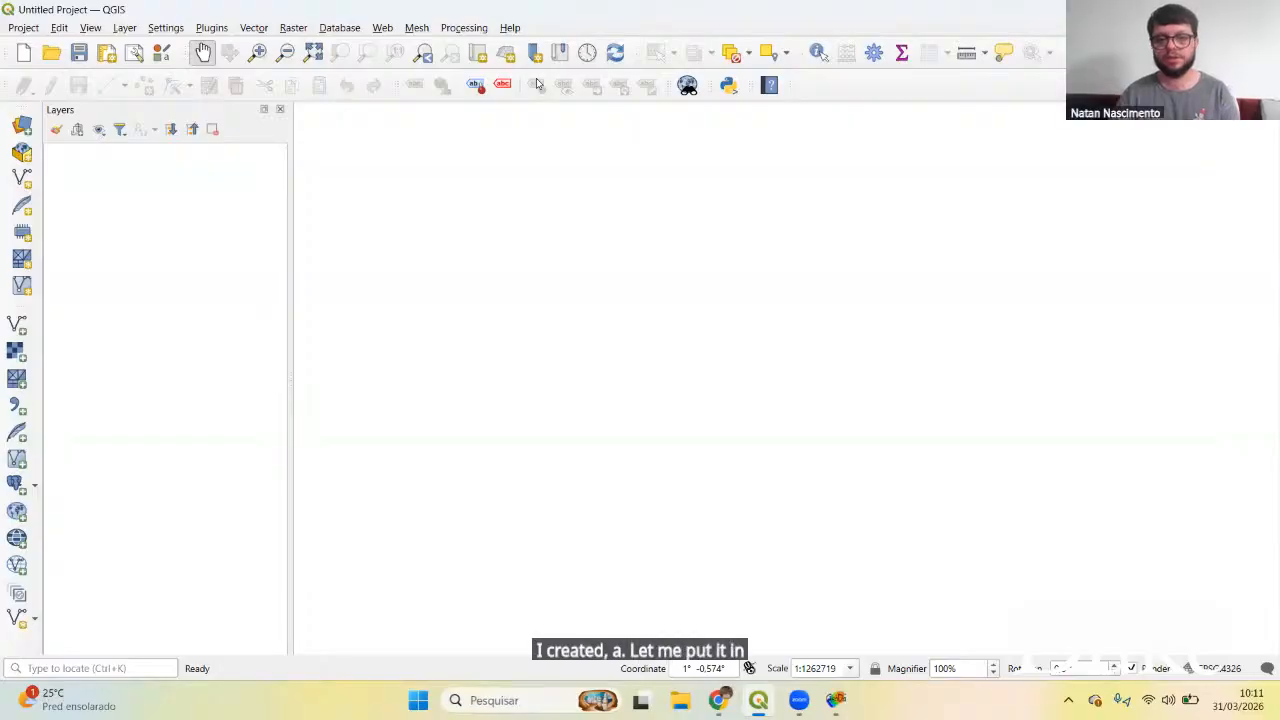
pyautogui.click(799, 700)
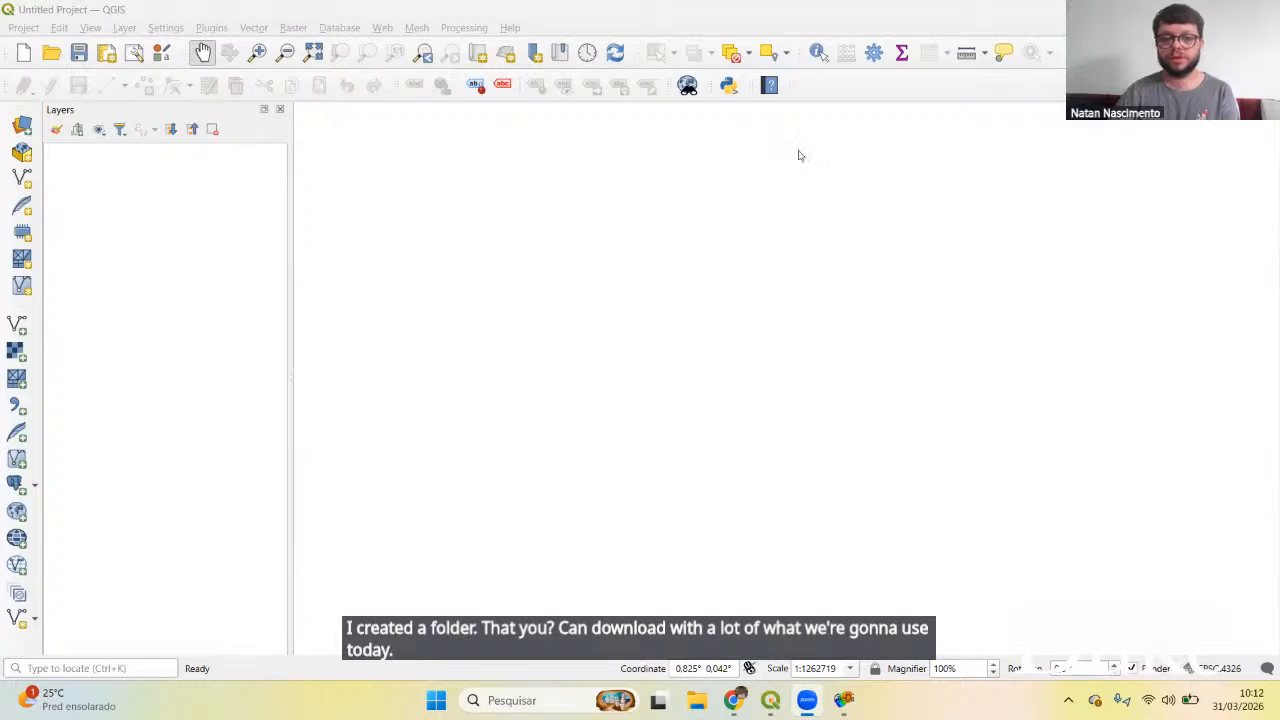
# Step: In File Explorer, open the SpatialAnalysis101 - Session 3 folder in Downloads and look inside its GeoDa File - Zip subfolder
pyautogui.click(697, 700)
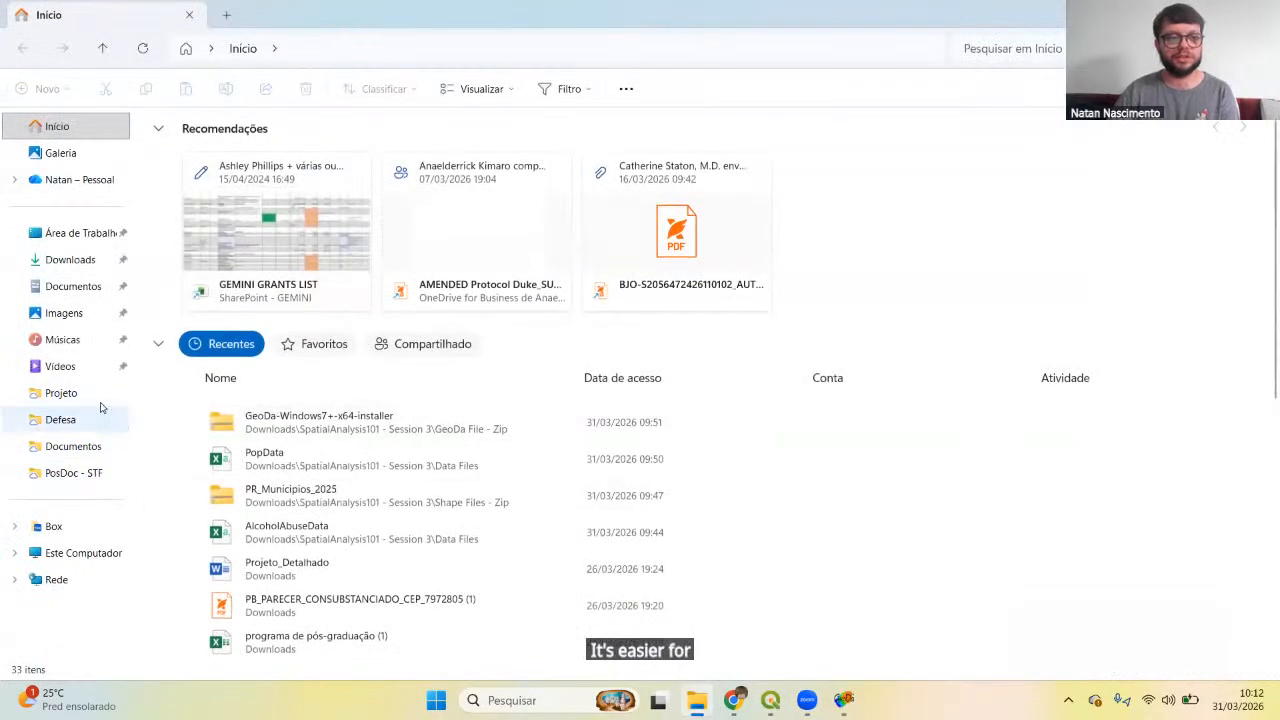
pyautogui.click(45, 259)
pyautogui.click(257, 167)
pyautogui.doubleClick(257, 168)
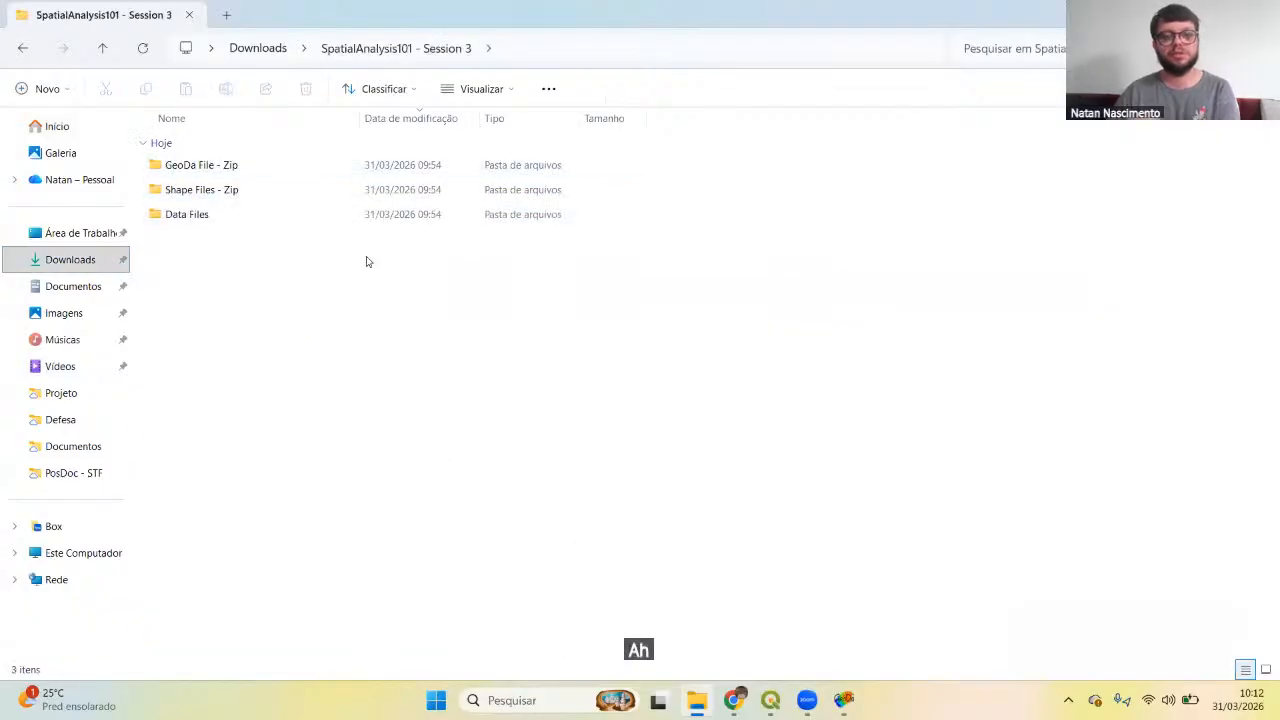
pyautogui.doubleClick(201, 170)
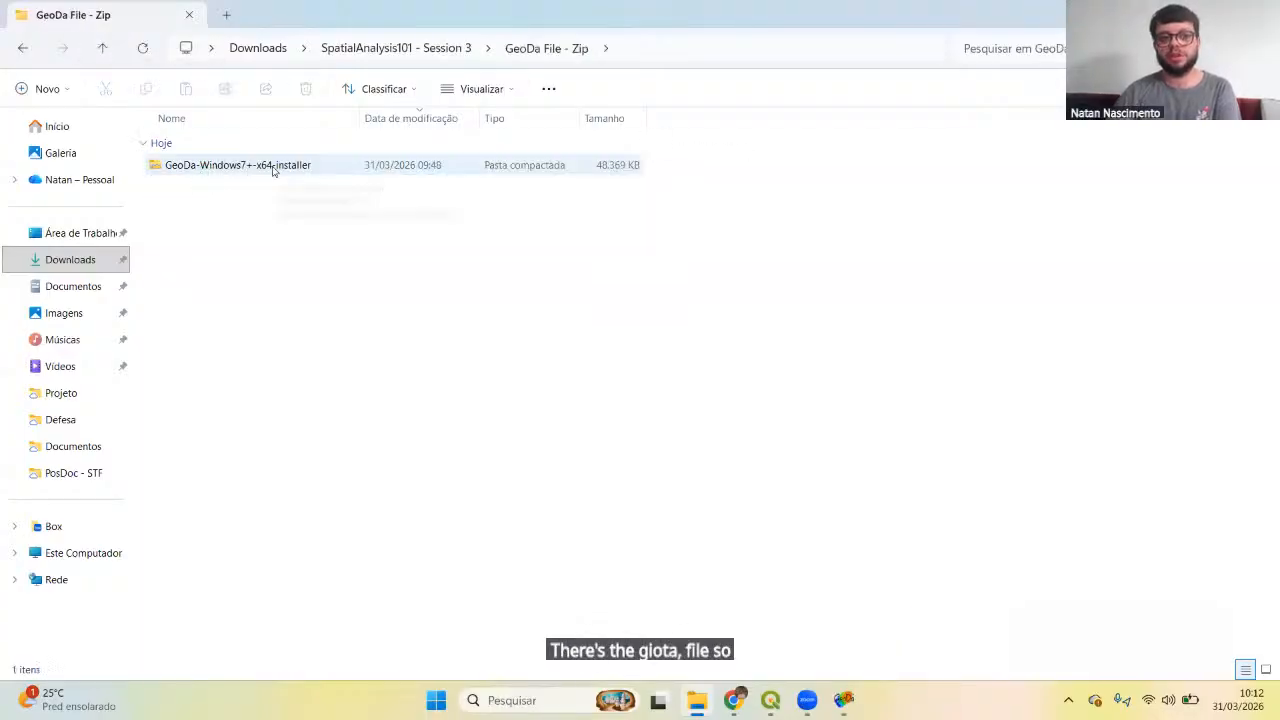
pyautogui.click(21, 46)
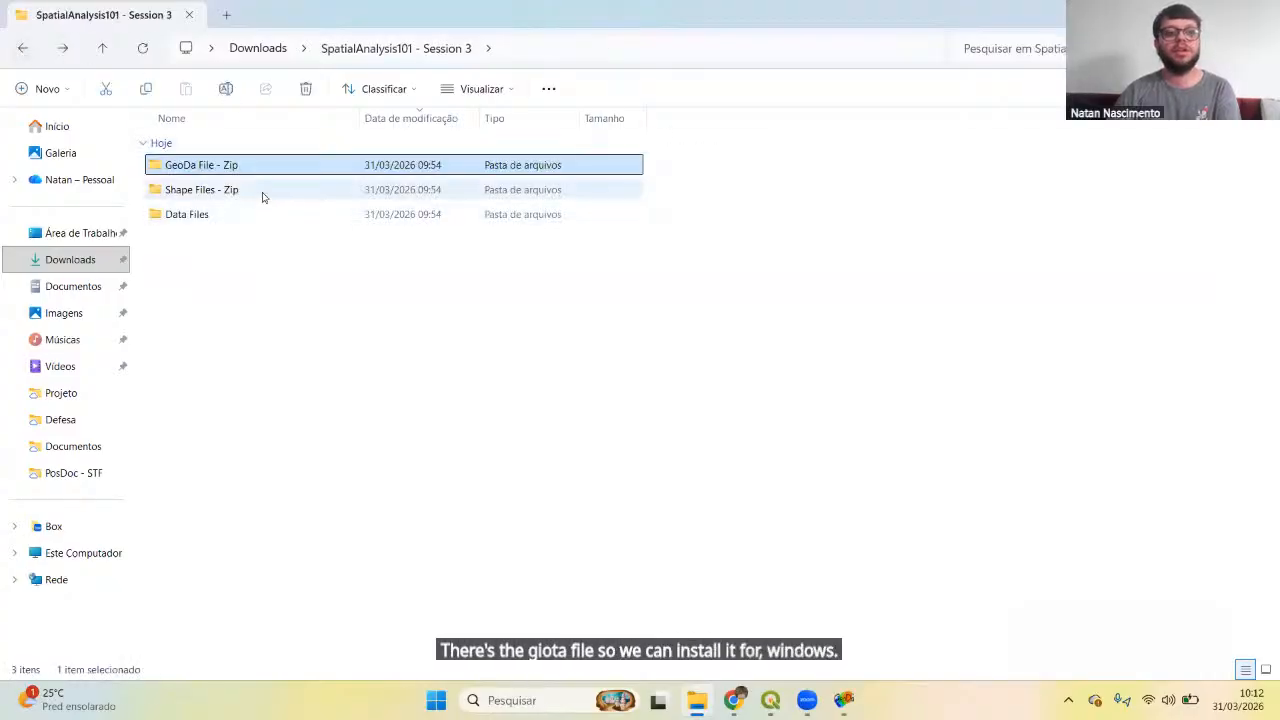
# Step: Look inside the Shape Files - Zip and Data Files subfolders of the SpatialAnalysis101 - Session 3 folder
pyautogui.doubleClick(263, 192)
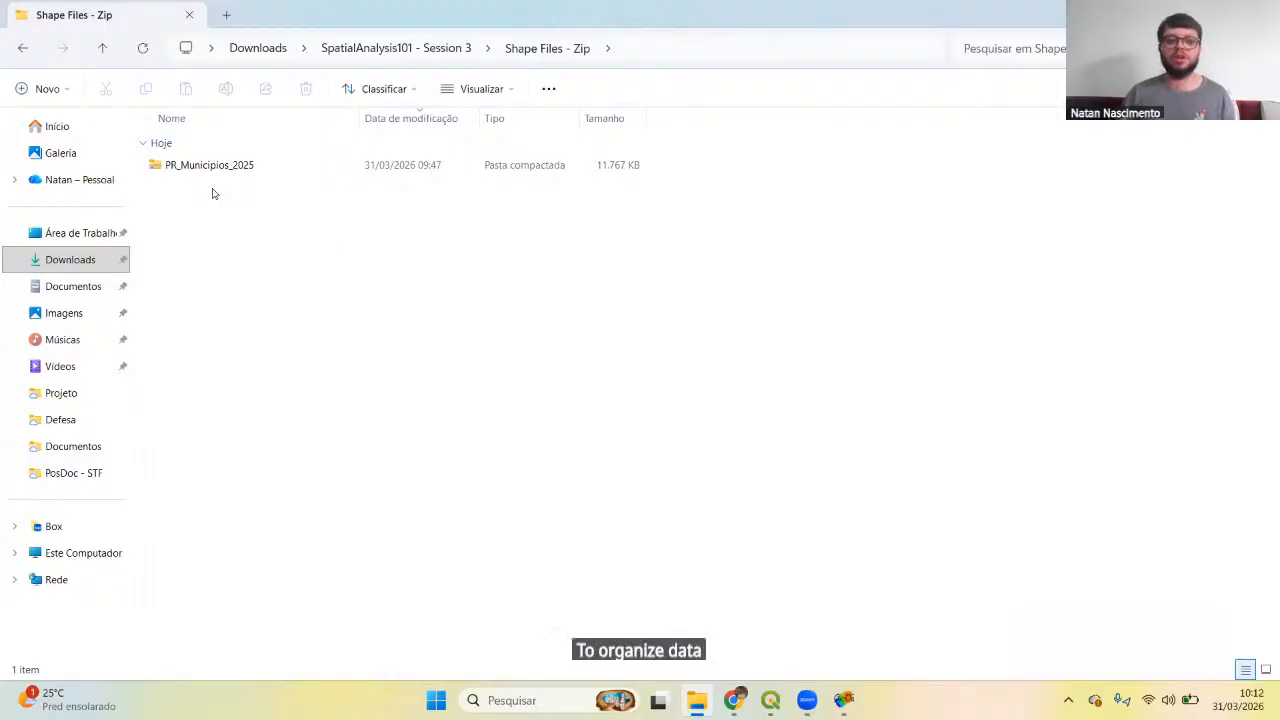
pyautogui.click(22, 48)
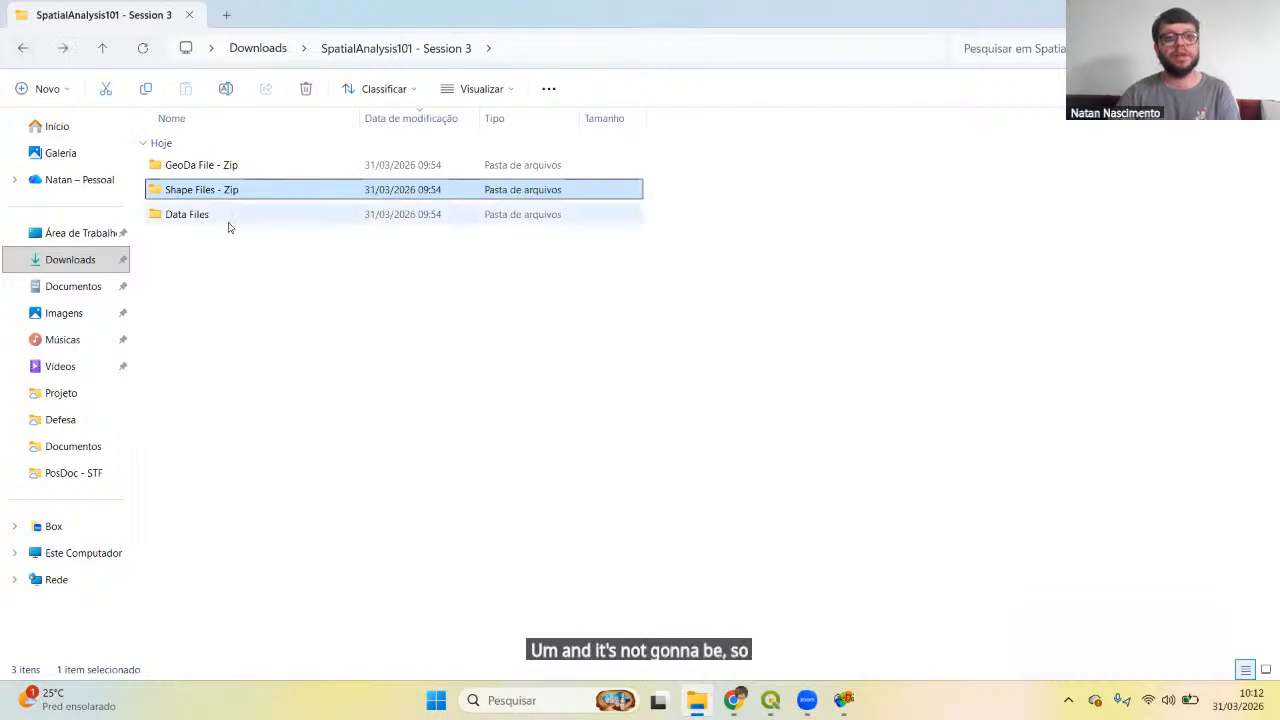
pyautogui.doubleClick(212, 216)
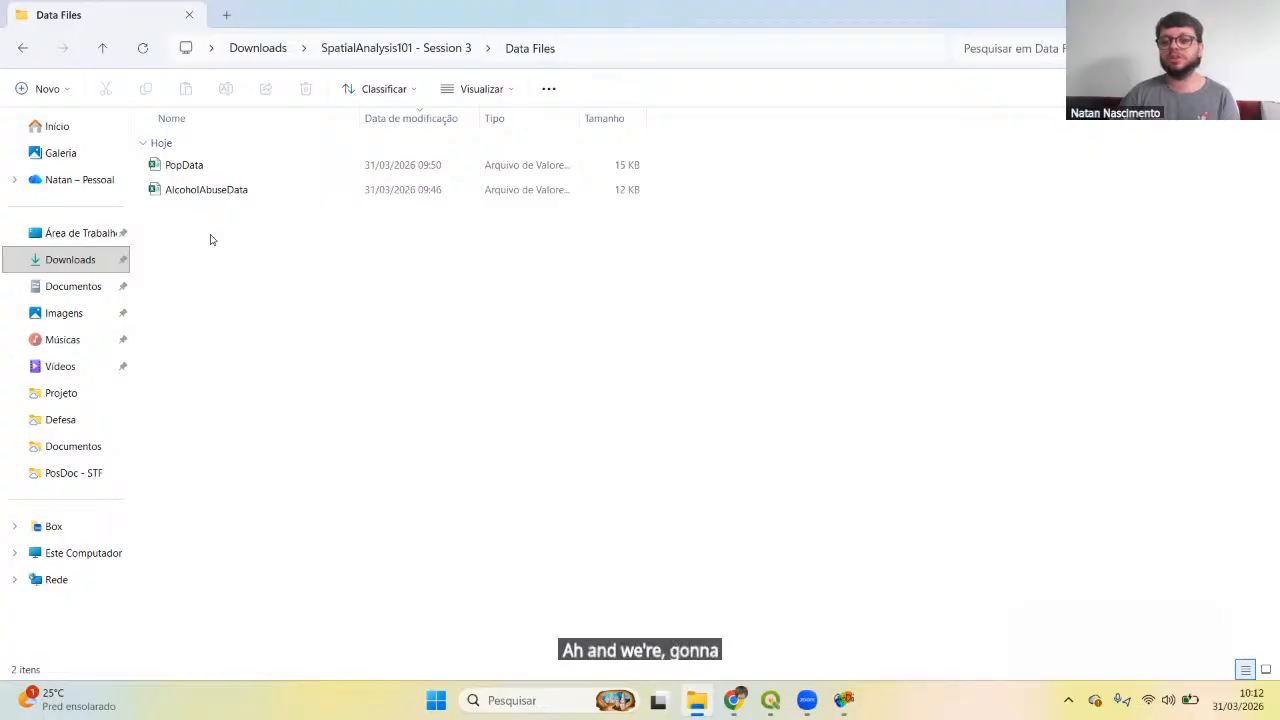
pyautogui.click(21, 52)
pyautogui.click(282, 380)
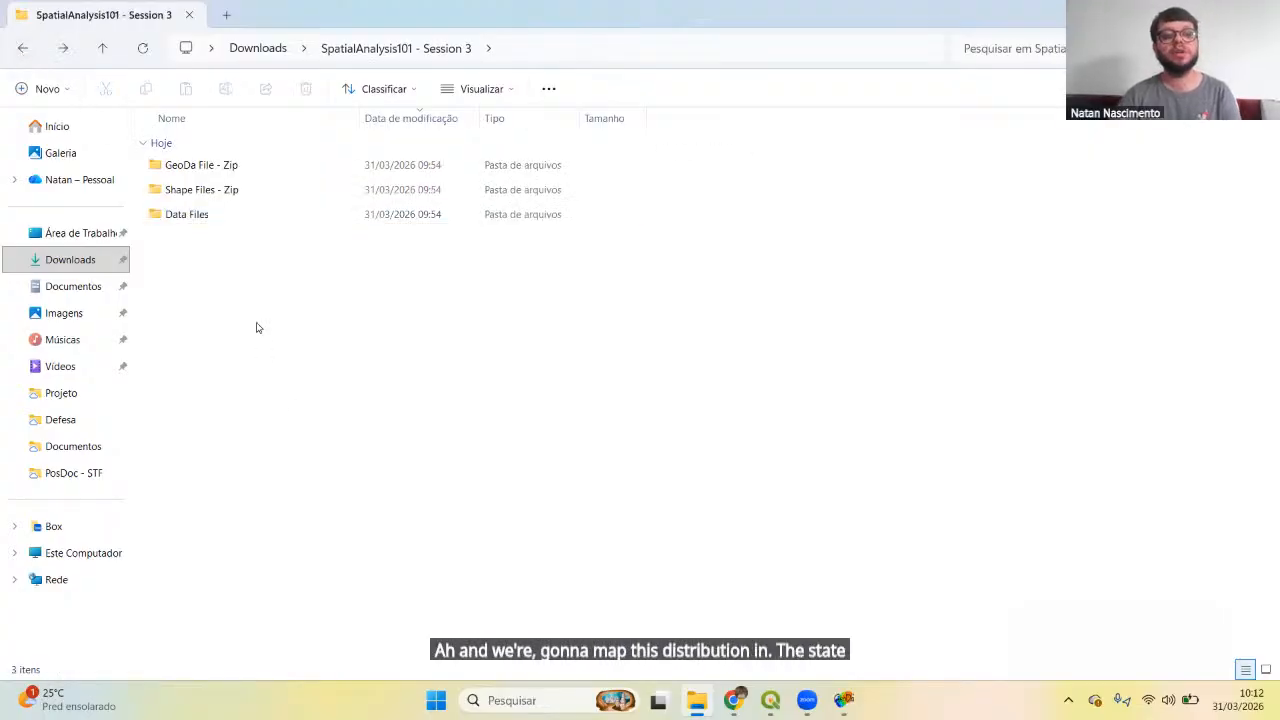
pyautogui.click(22, 48)
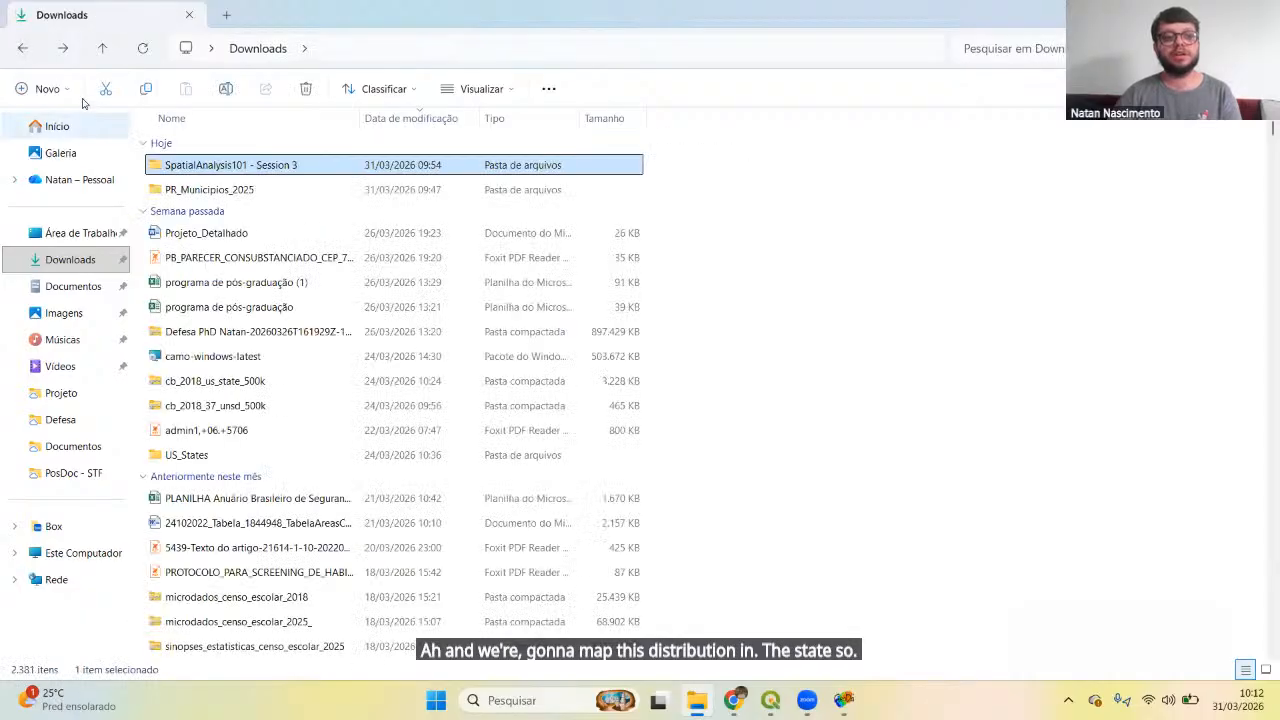
pyautogui.doubleClick(234, 168)
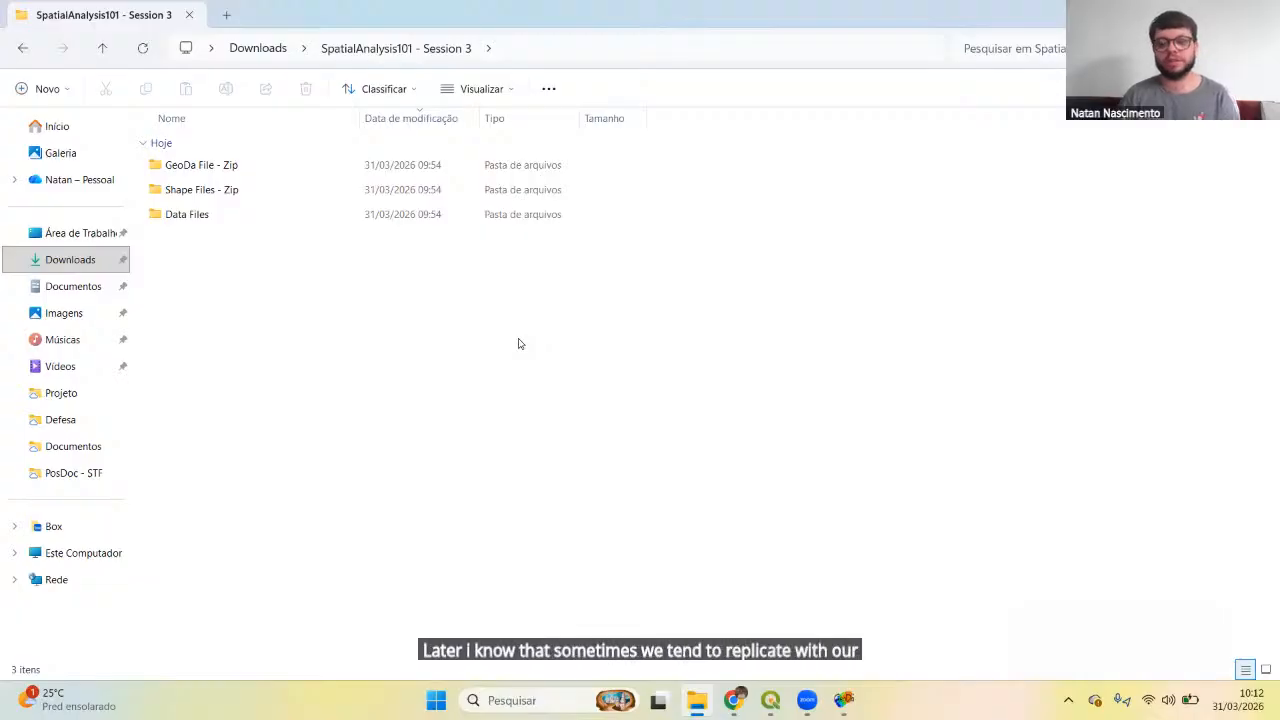
# Step: Locate the PR_Municipios_2025 archive in Shape Files - Zip and view its extracted folder in Downloads, then return to the session folder
pyautogui.doubleClick(200, 196)
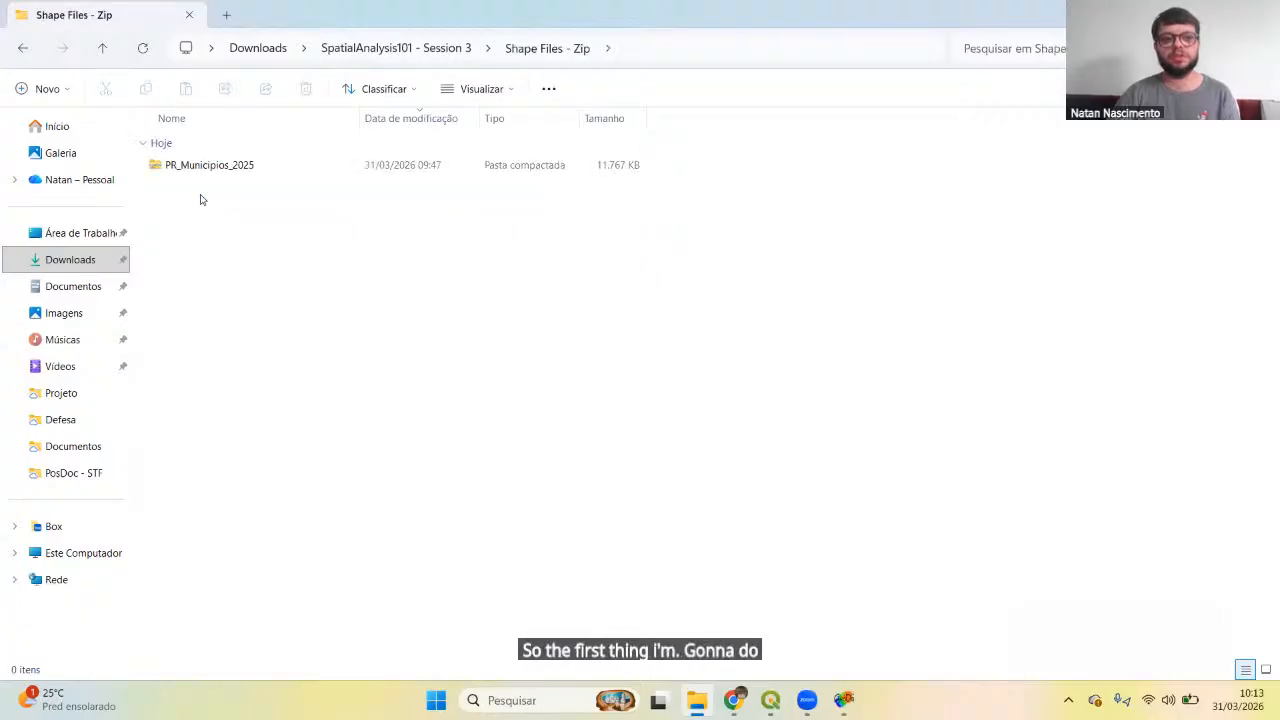
pyautogui.click(184, 167)
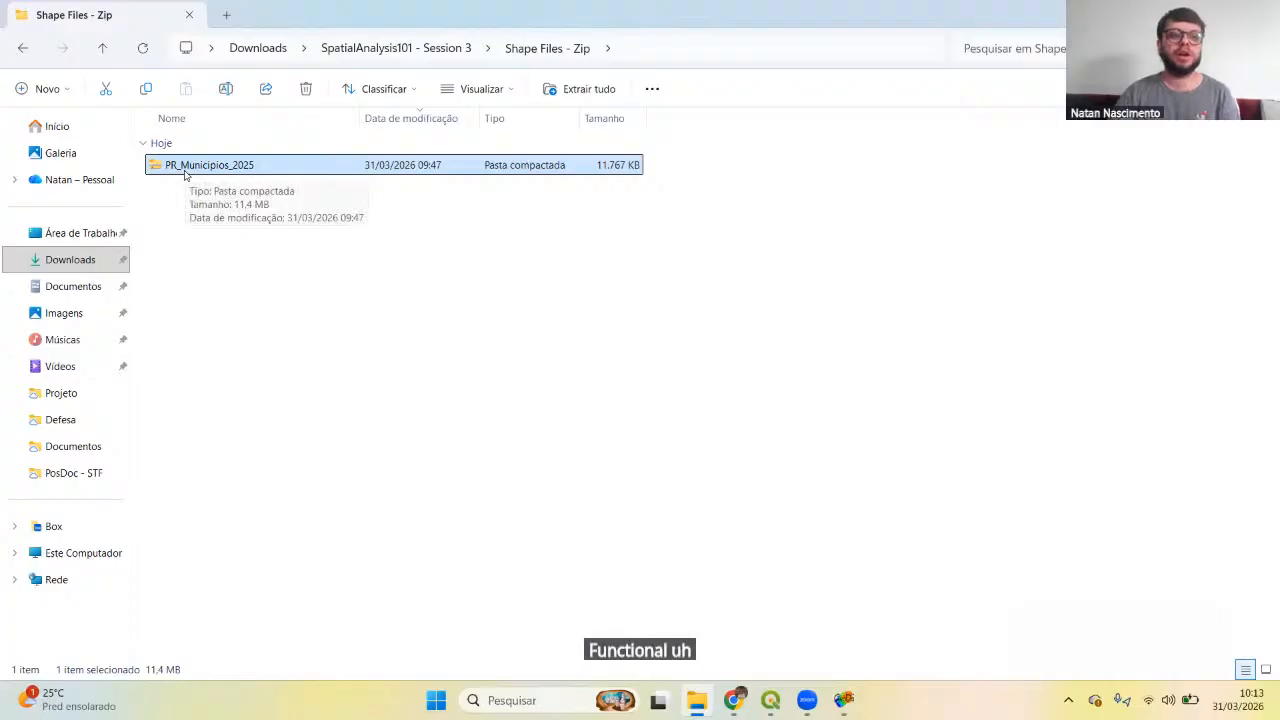
pyautogui.click(22, 48)
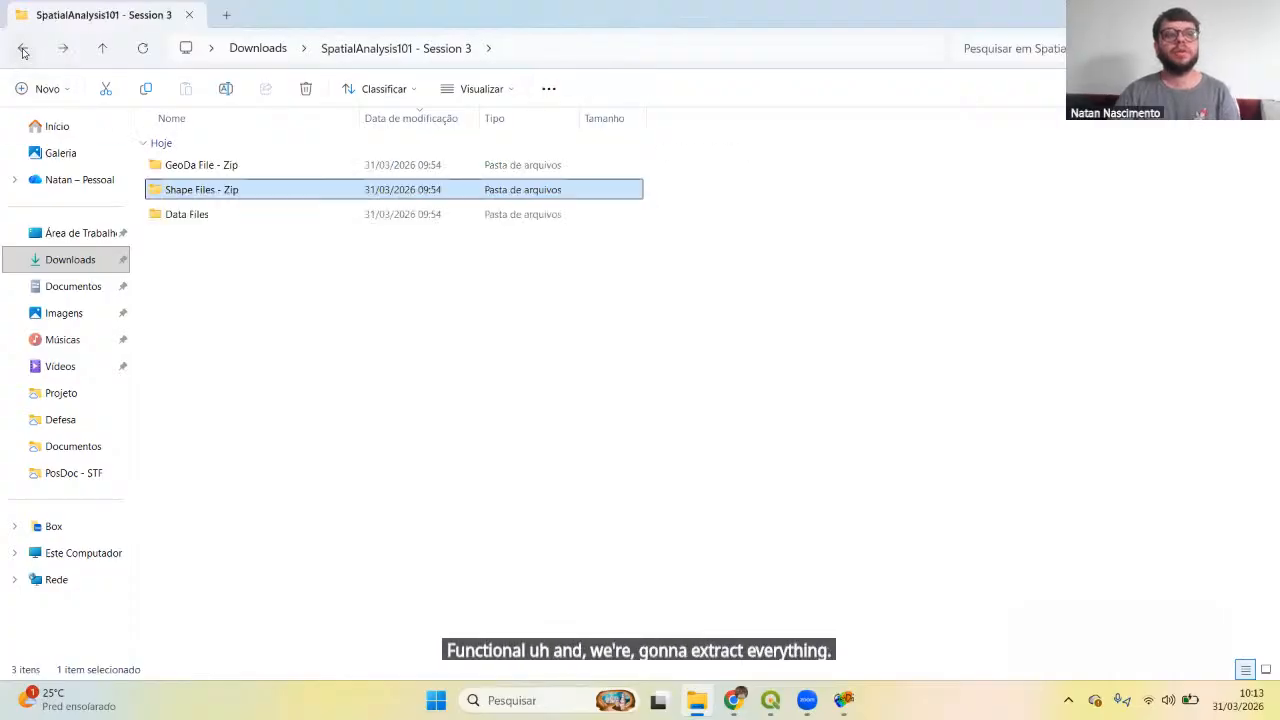
pyautogui.click(22, 48)
pyautogui.doubleClick(226, 188)
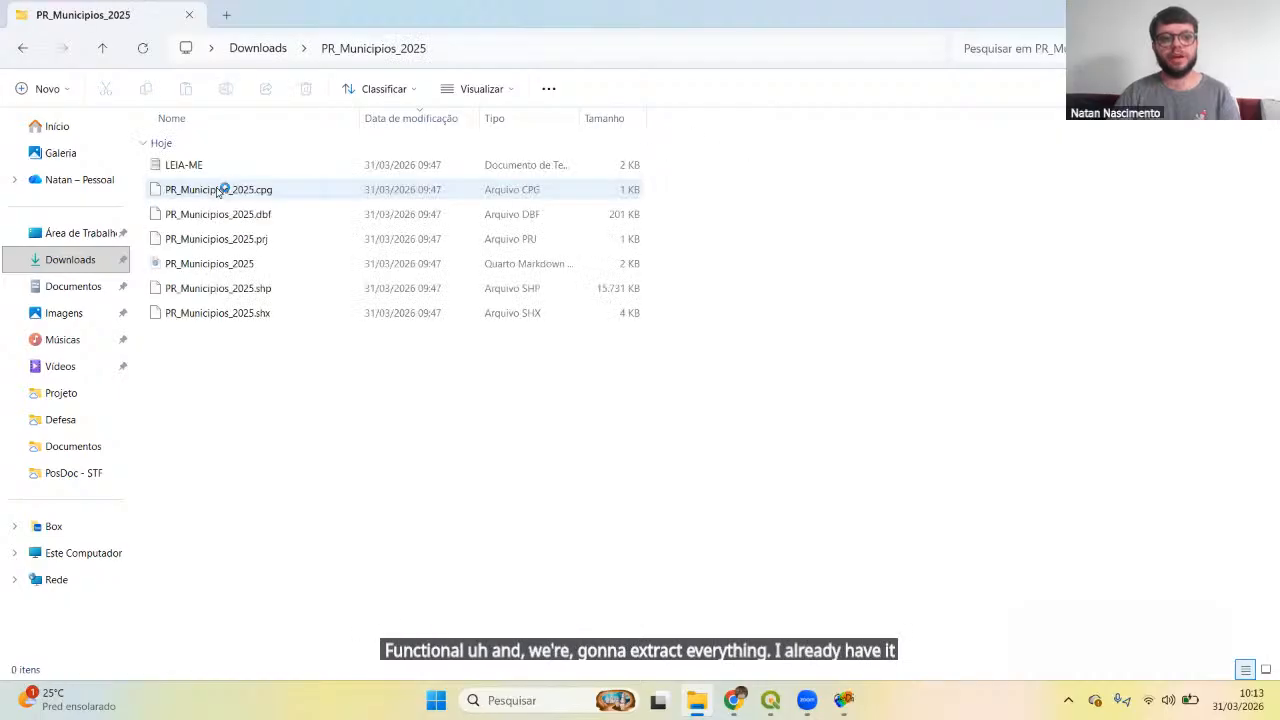
pyautogui.click(22, 48)
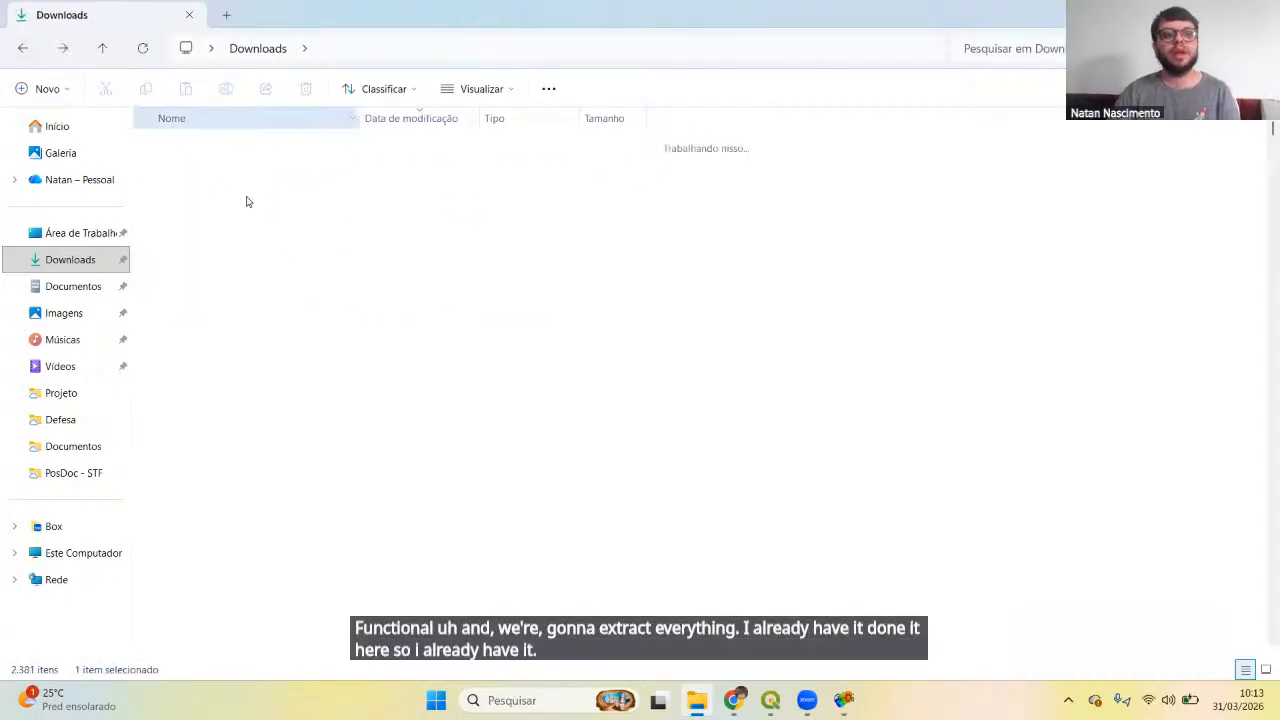
pyautogui.doubleClick(323, 166)
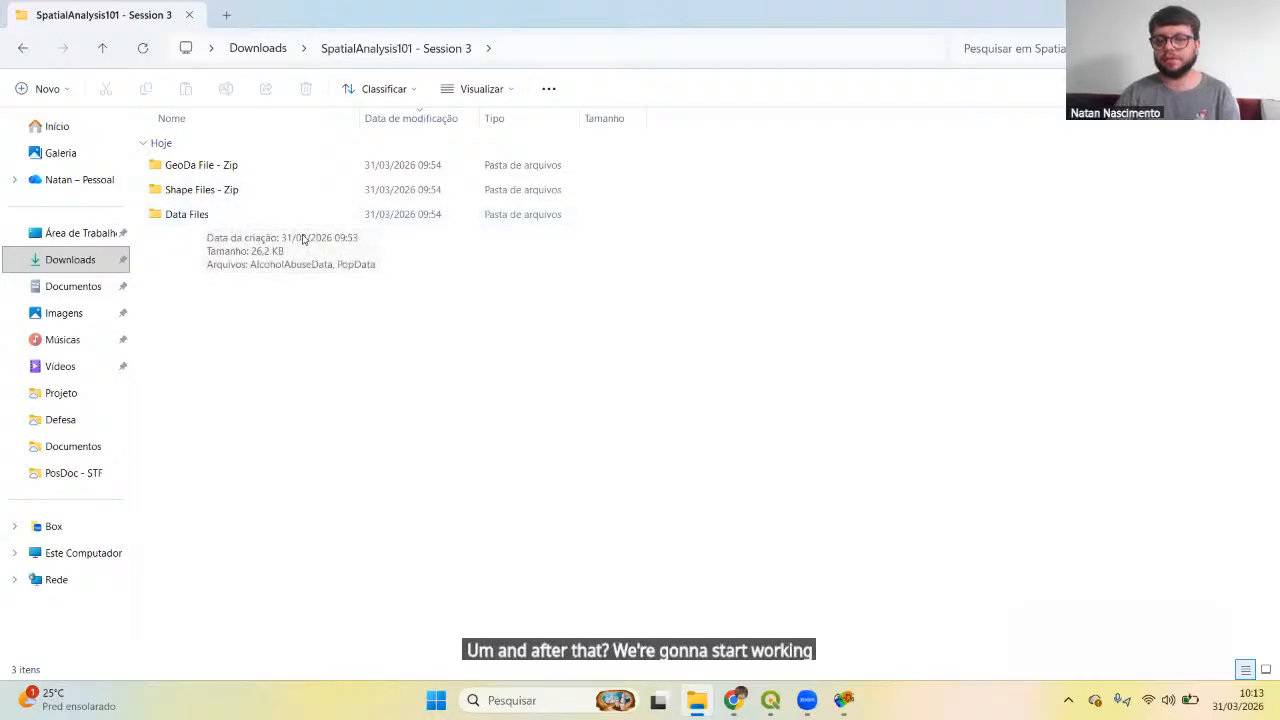
# Step: Switch to QGIS and add PR_Municipios_2025.shp from the extracted Downloads folder as a vector layer
pyautogui.click(768, 699)
pyautogui.click(17, 325)
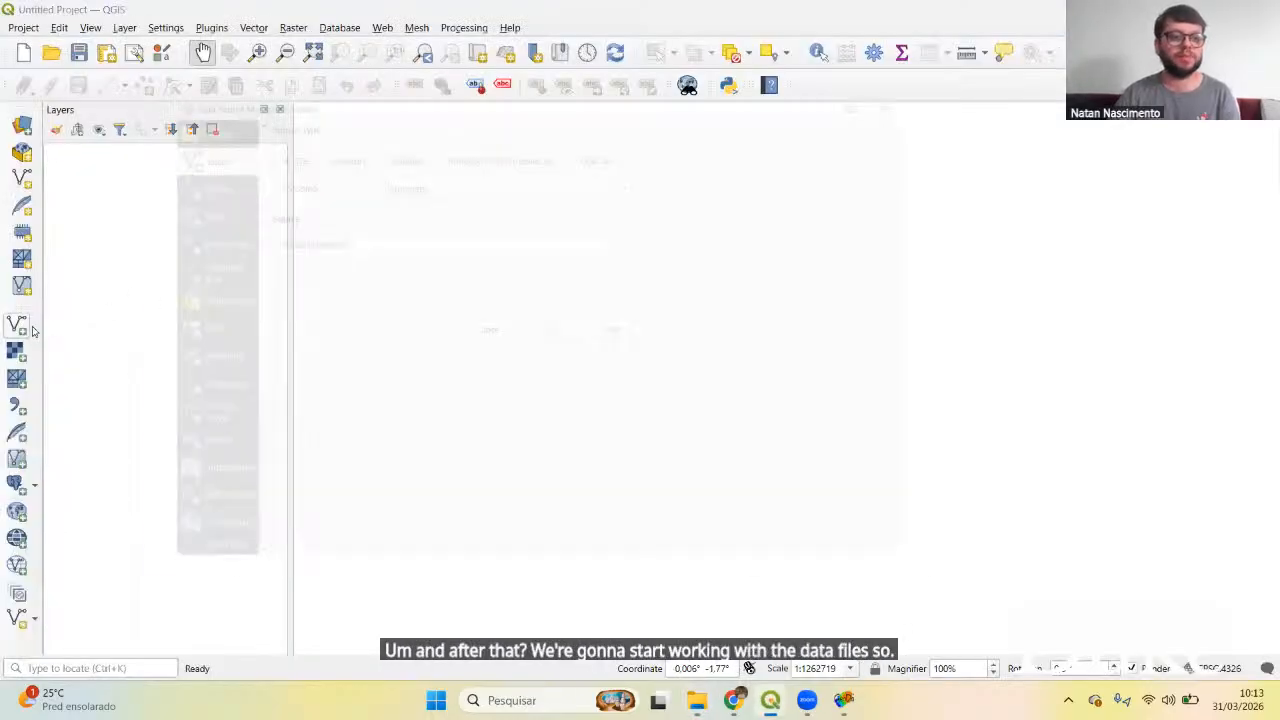
pyautogui.click(931, 232)
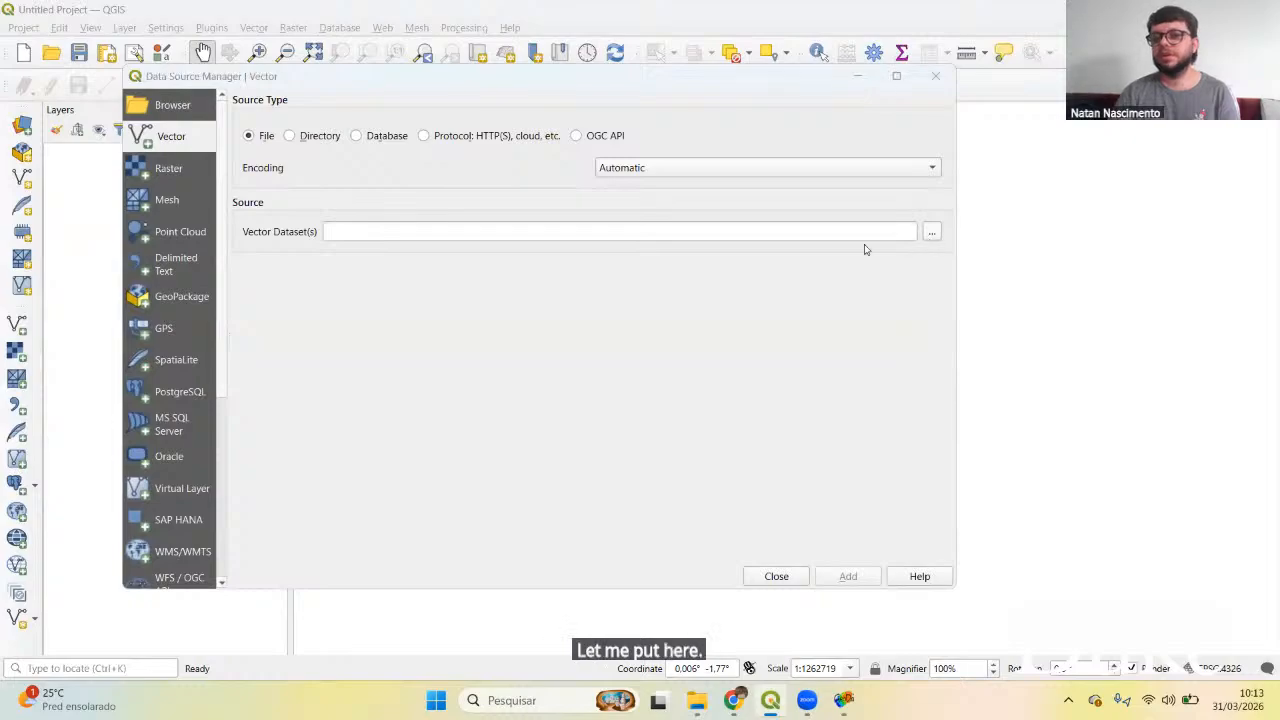
pyautogui.doubleClick(415, 266)
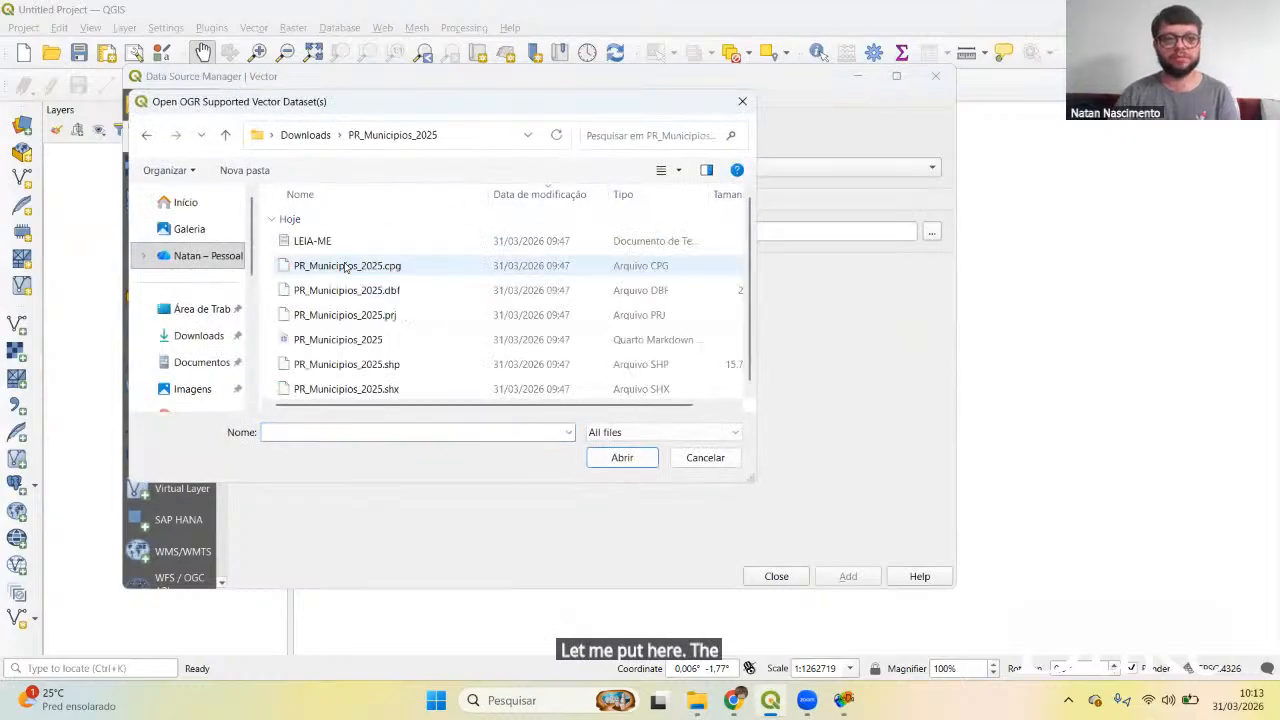
pyautogui.doubleClick(426, 362)
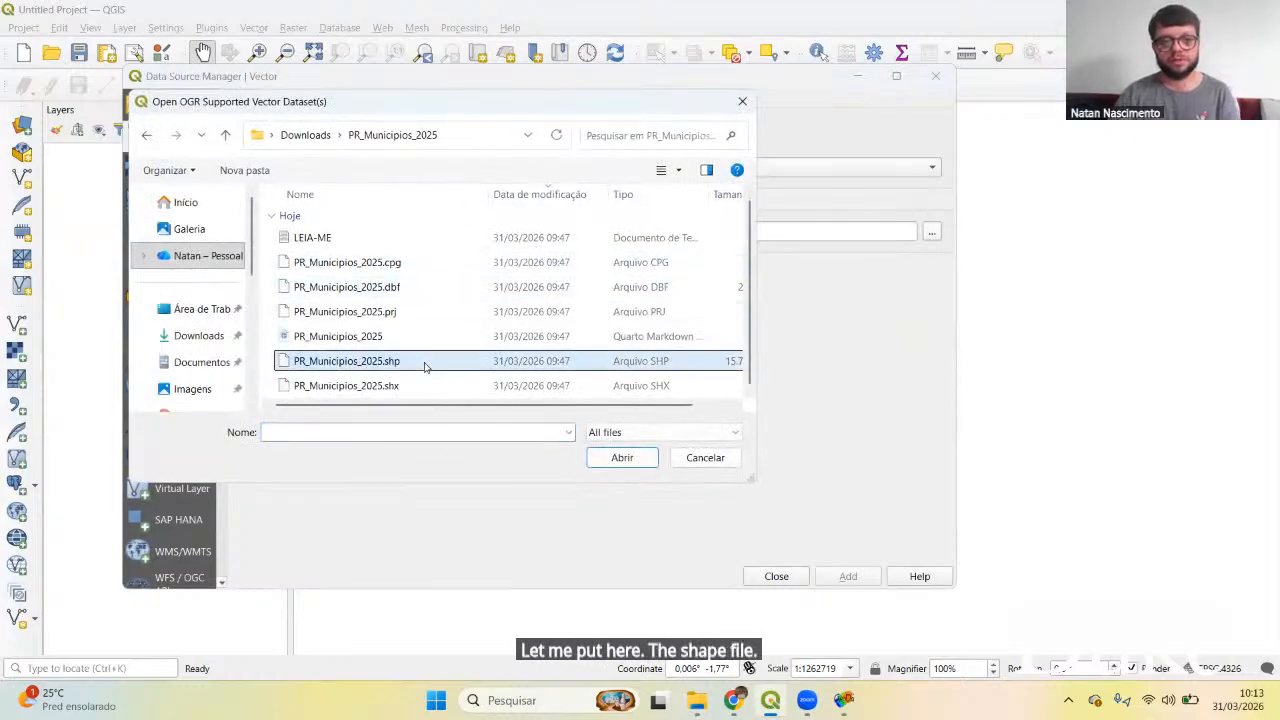
pyautogui.click(848, 577)
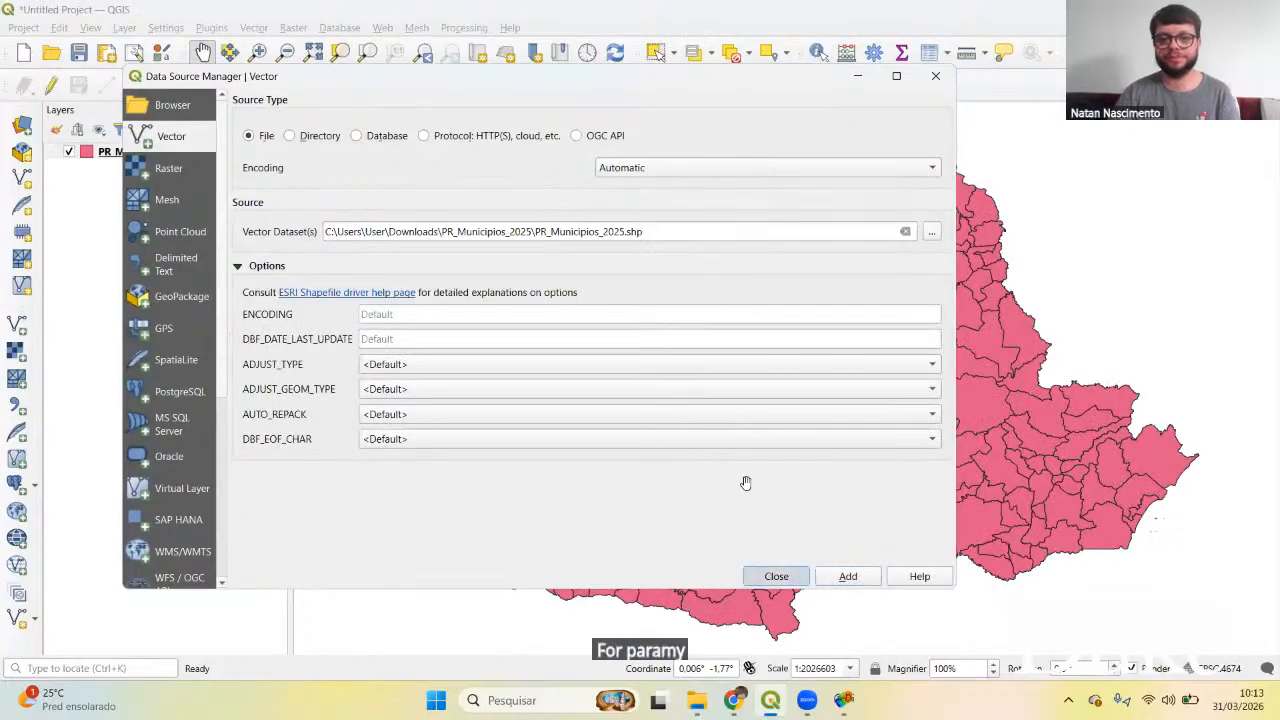
pyautogui.click(776, 576)
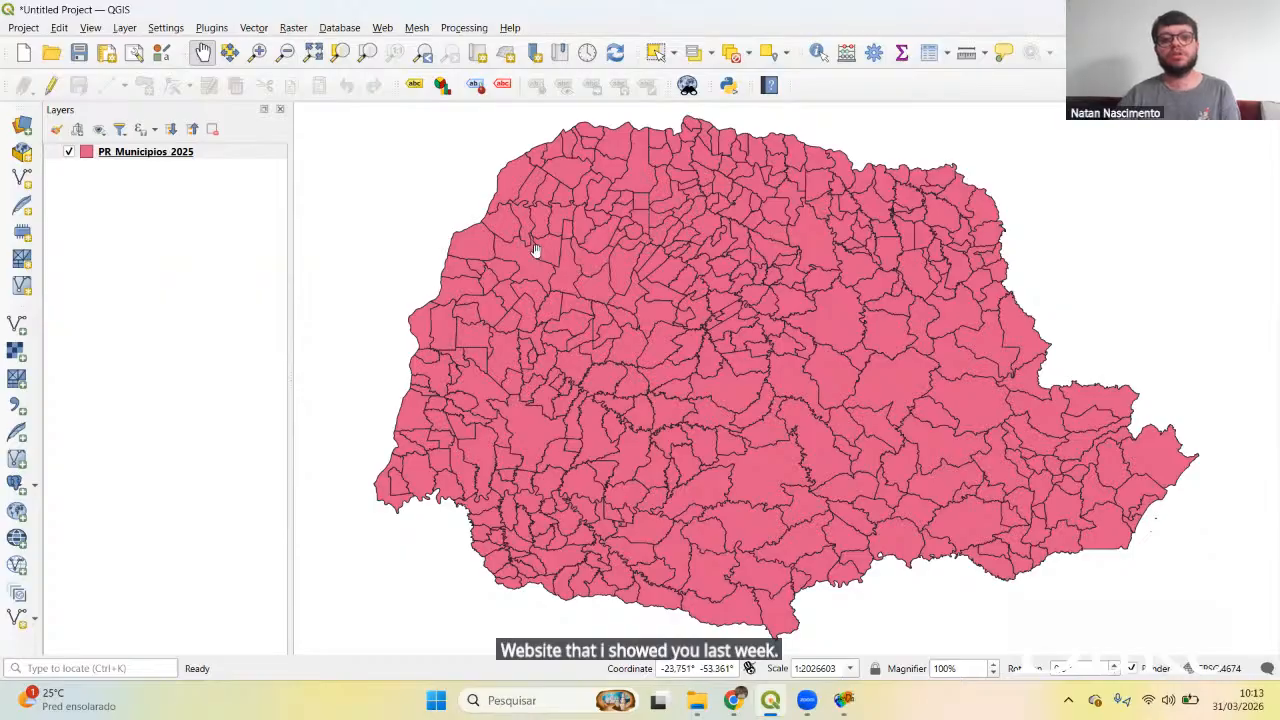
# Step: Open the attribute table of the PR_Municipios_2025 layer and review its municipality, region and state columns
pyautogui.click(190, 155)
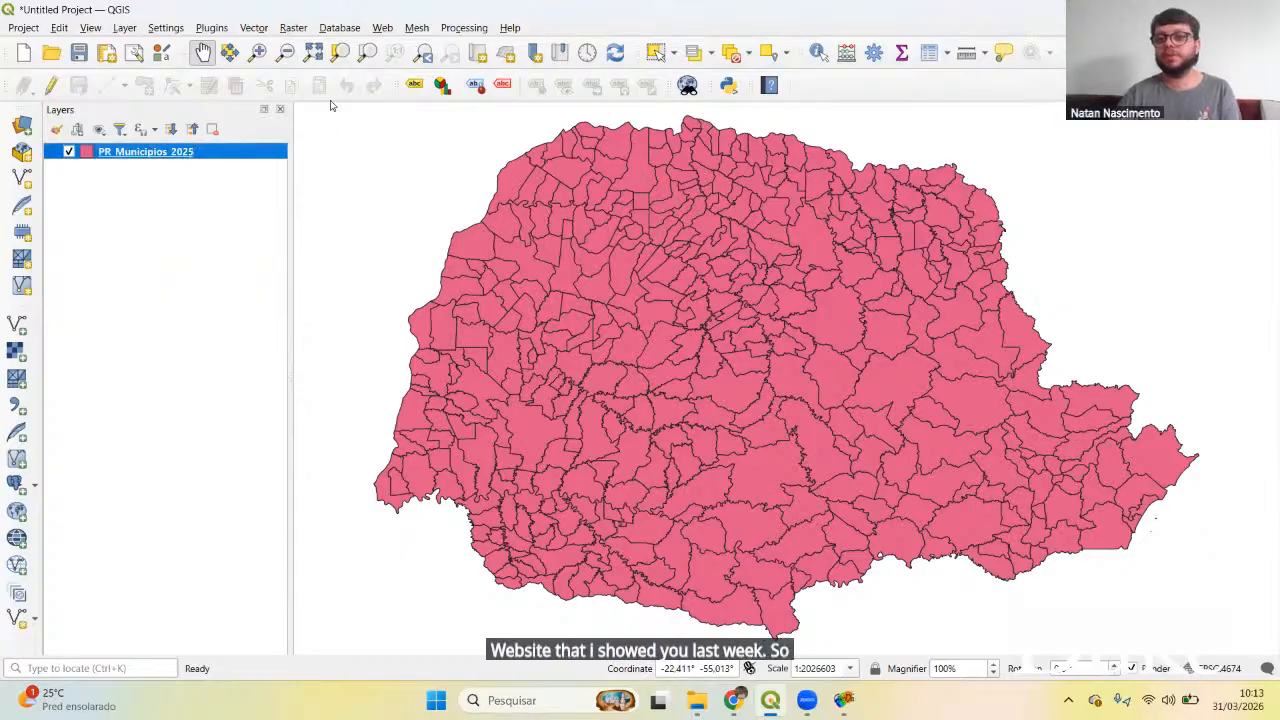
pyautogui.press('F6')
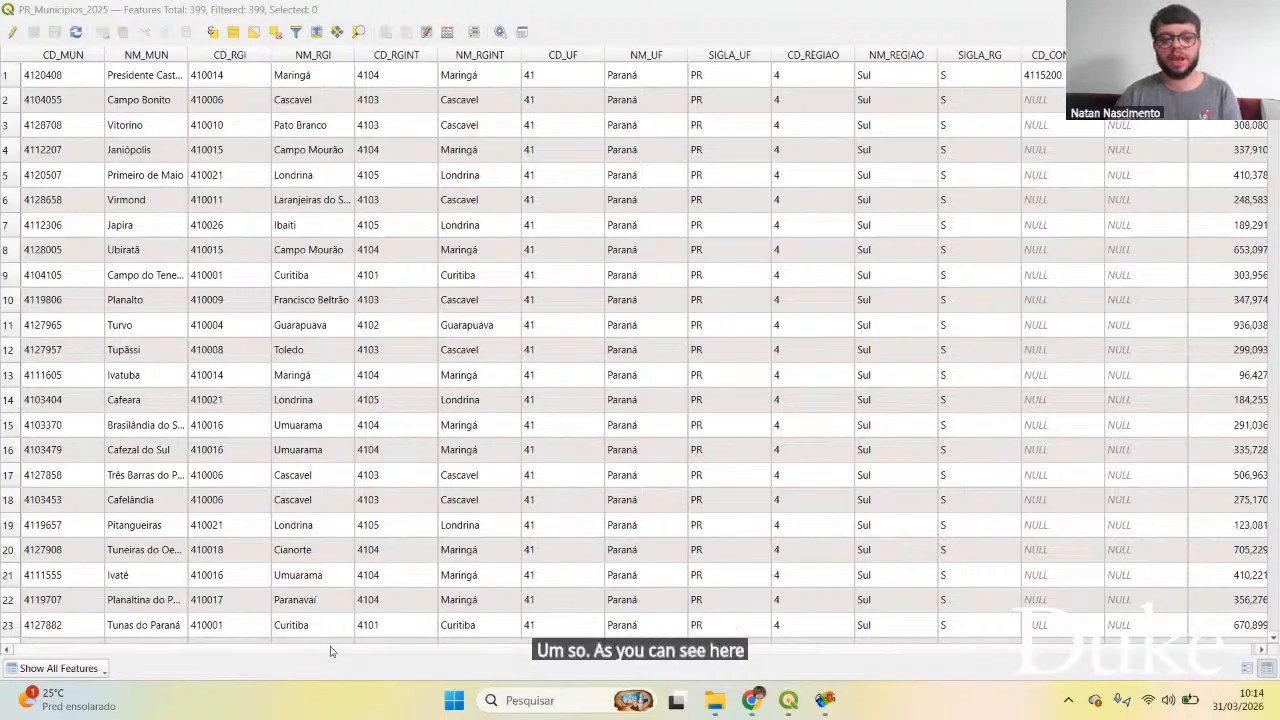
pyautogui.moveTo(370, 651); pyautogui.dragTo(265, 652)
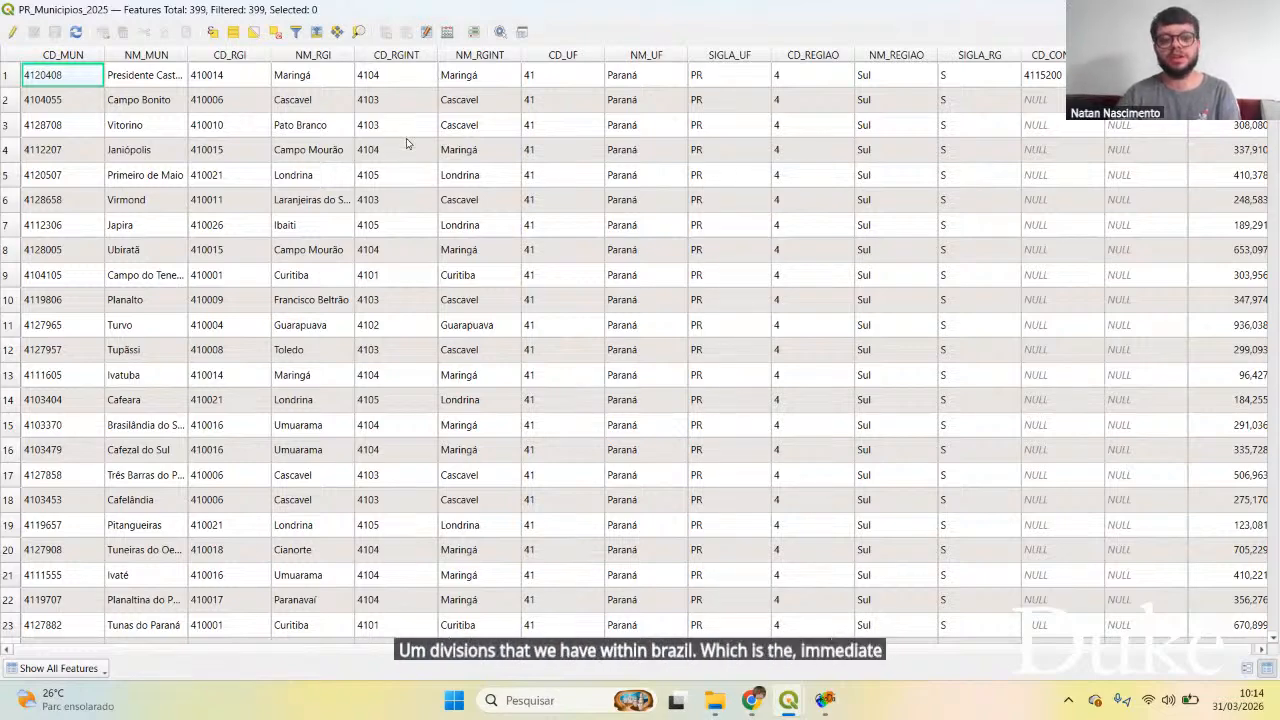
pyautogui.moveTo(702, 651); pyautogui.dragTo(705, 651)
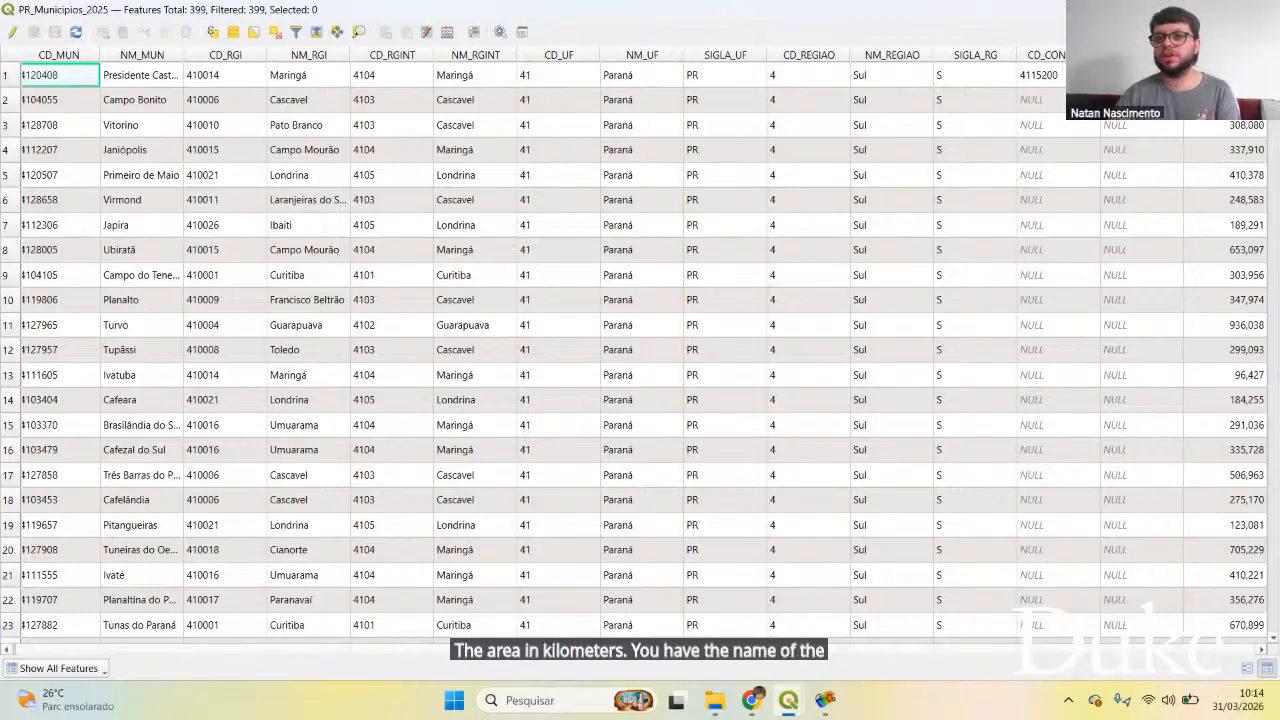
# Step: Sort the attribute table by the code column after SIGLA_RG and browse the municipality records
pyautogui.click(1045, 55)
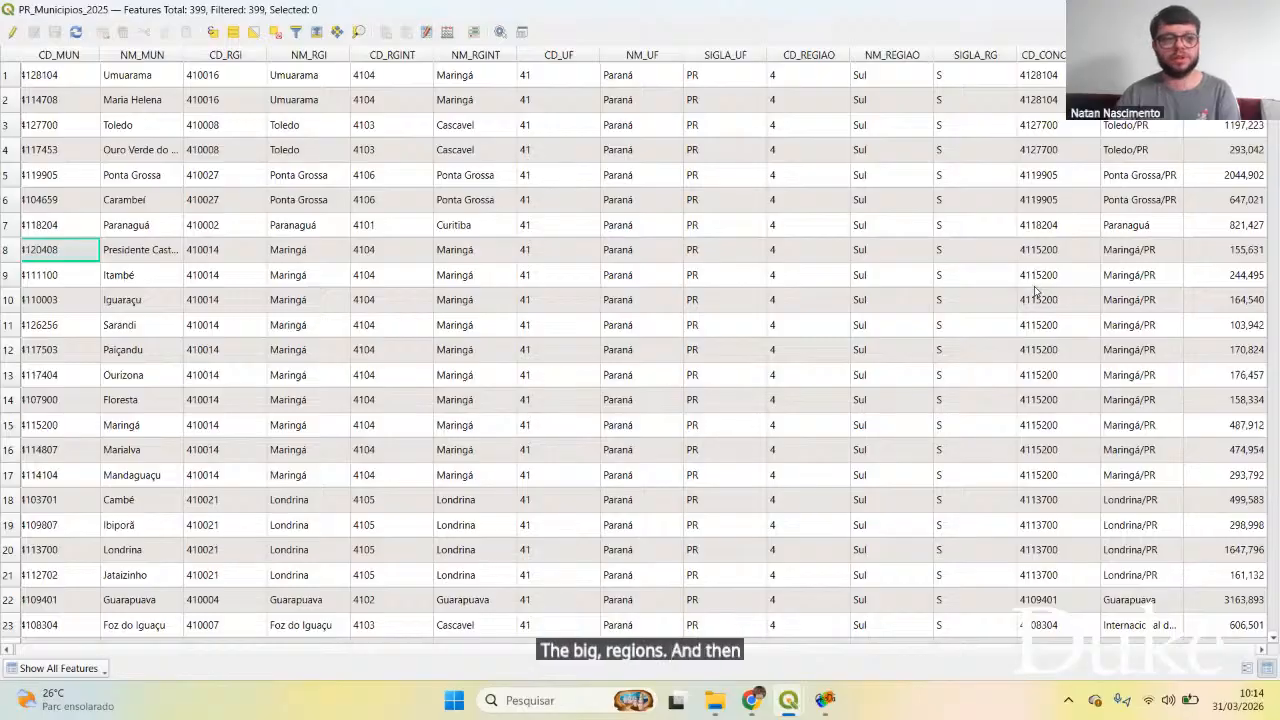
pyautogui.scroll(-7, 1039, 305)
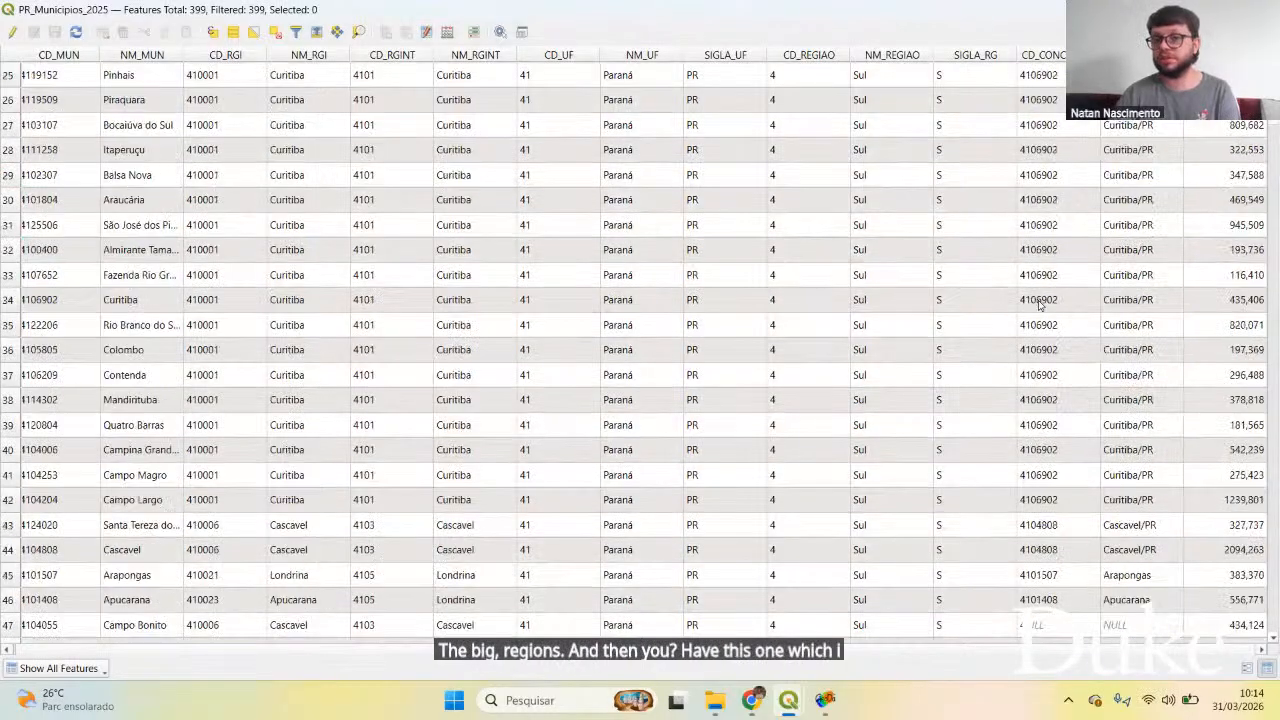
pyautogui.scroll(7, 1039, 305)
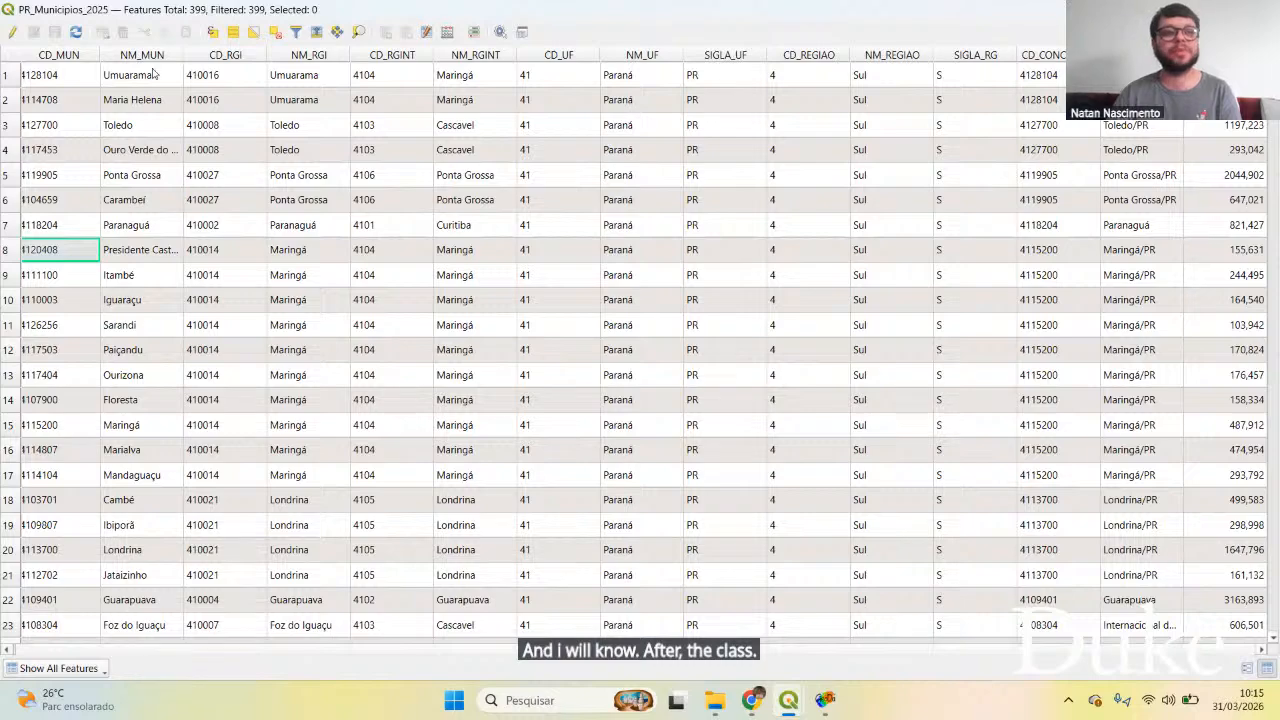
pyautogui.moveTo(941, 650); pyautogui.dragTo(760, 645)
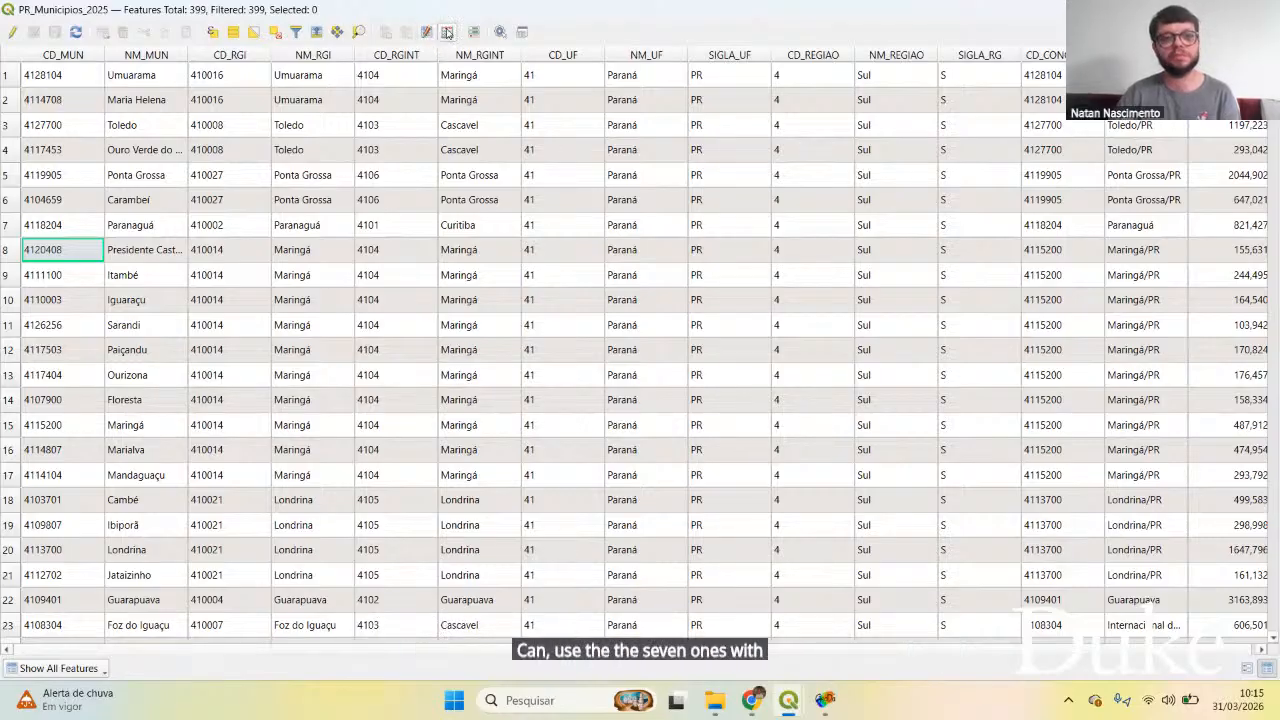
# Step: In the Field Calculator, set up a new Text (string) field named IBGECode with a length of 6
pyautogui.click(447, 32)
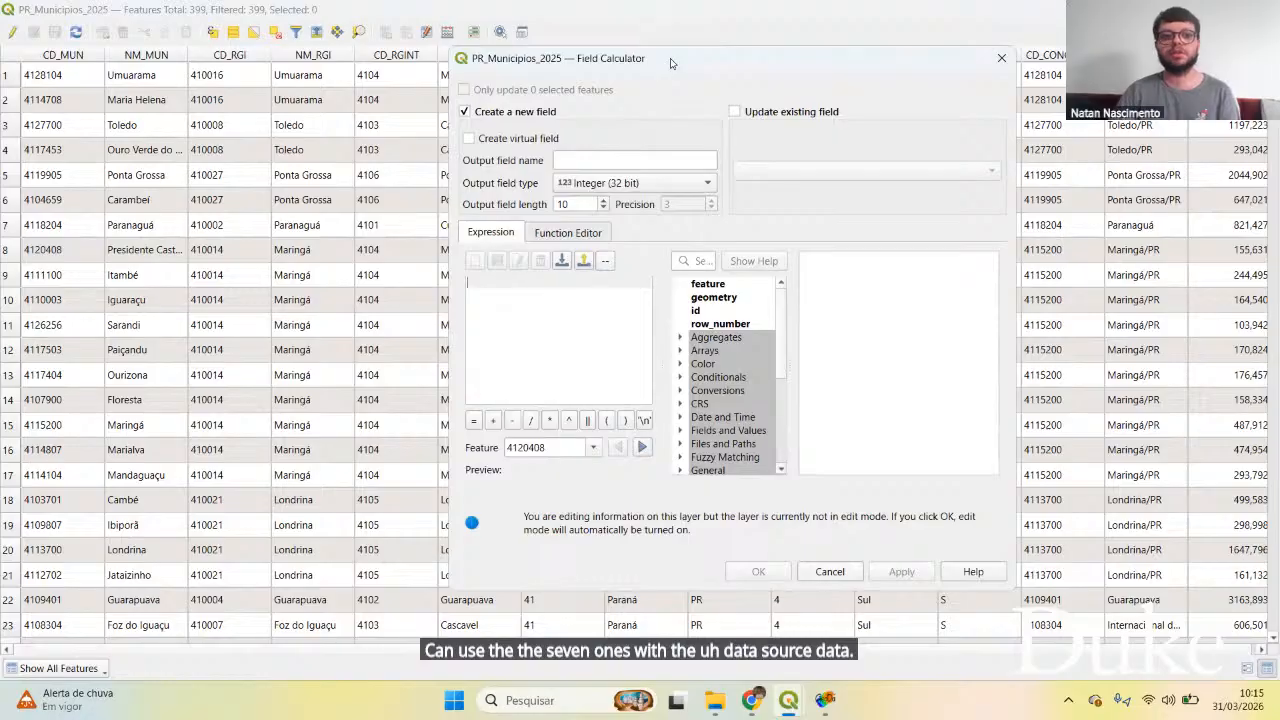
pyautogui.moveTo(670, 62); pyautogui.dragTo(538, 38)
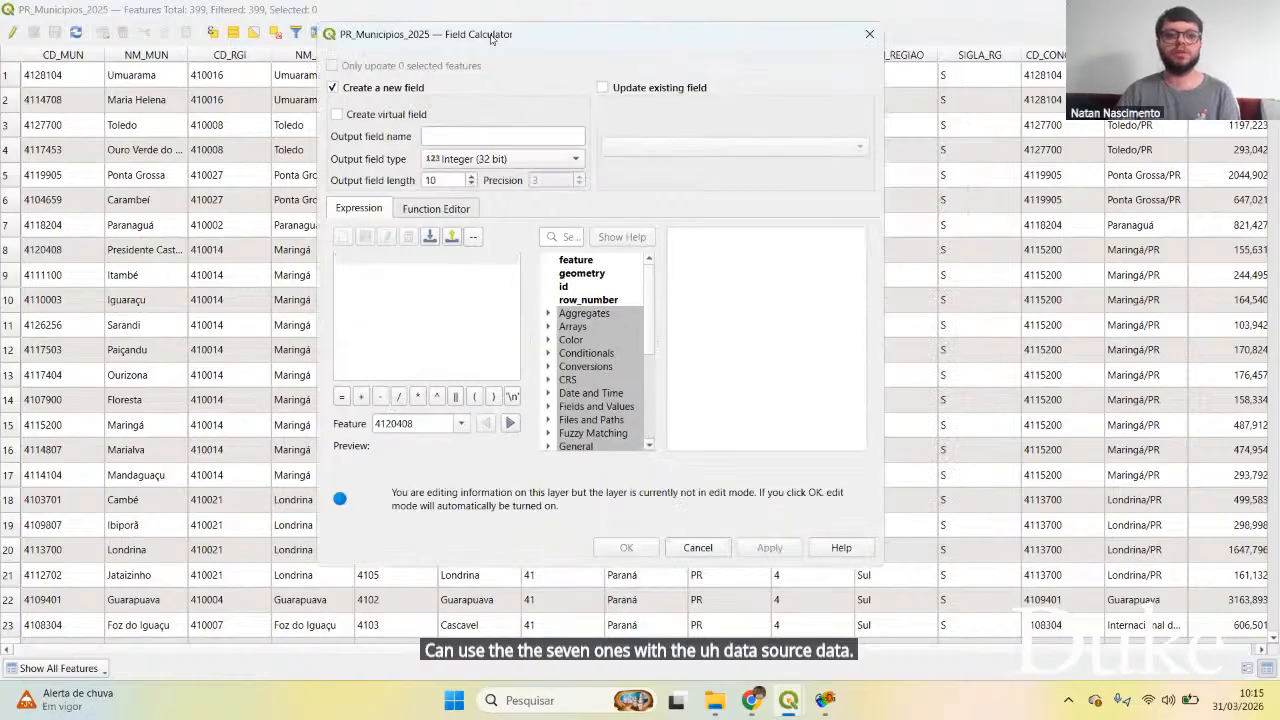
pyautogui.click(447, 136)
pyautogui.write('IB')
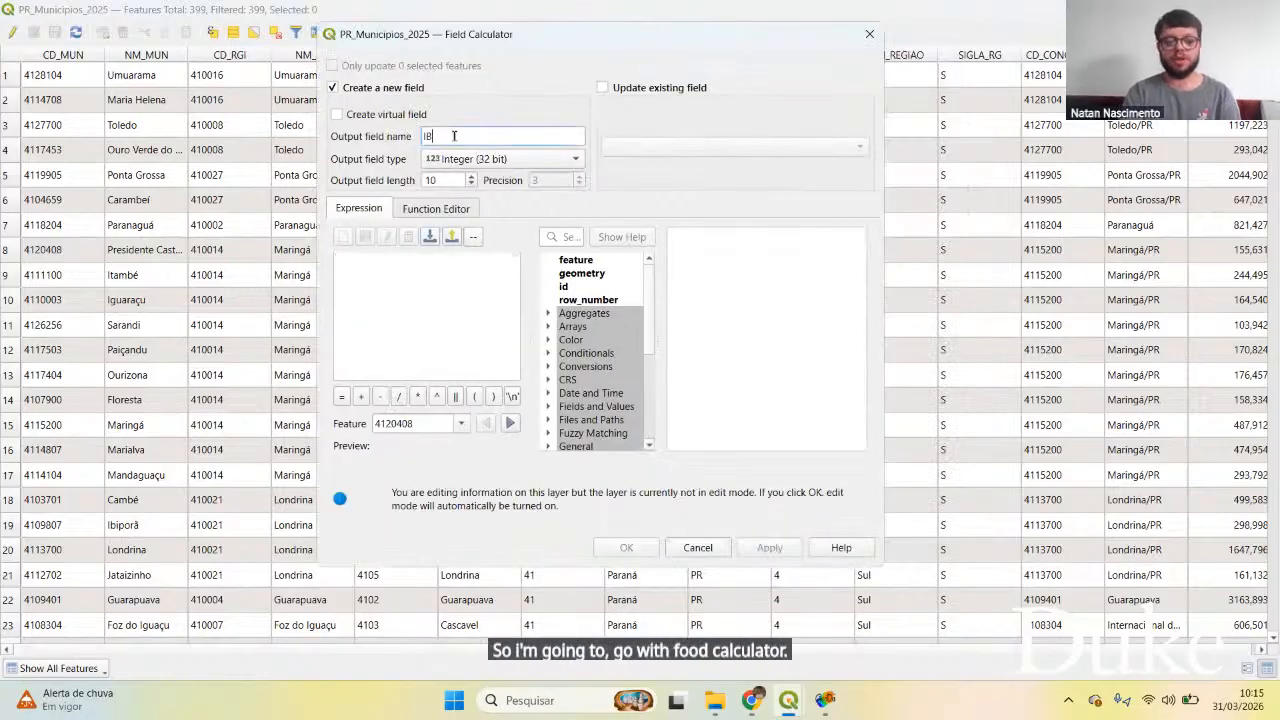
pyautogui.write('GECode')
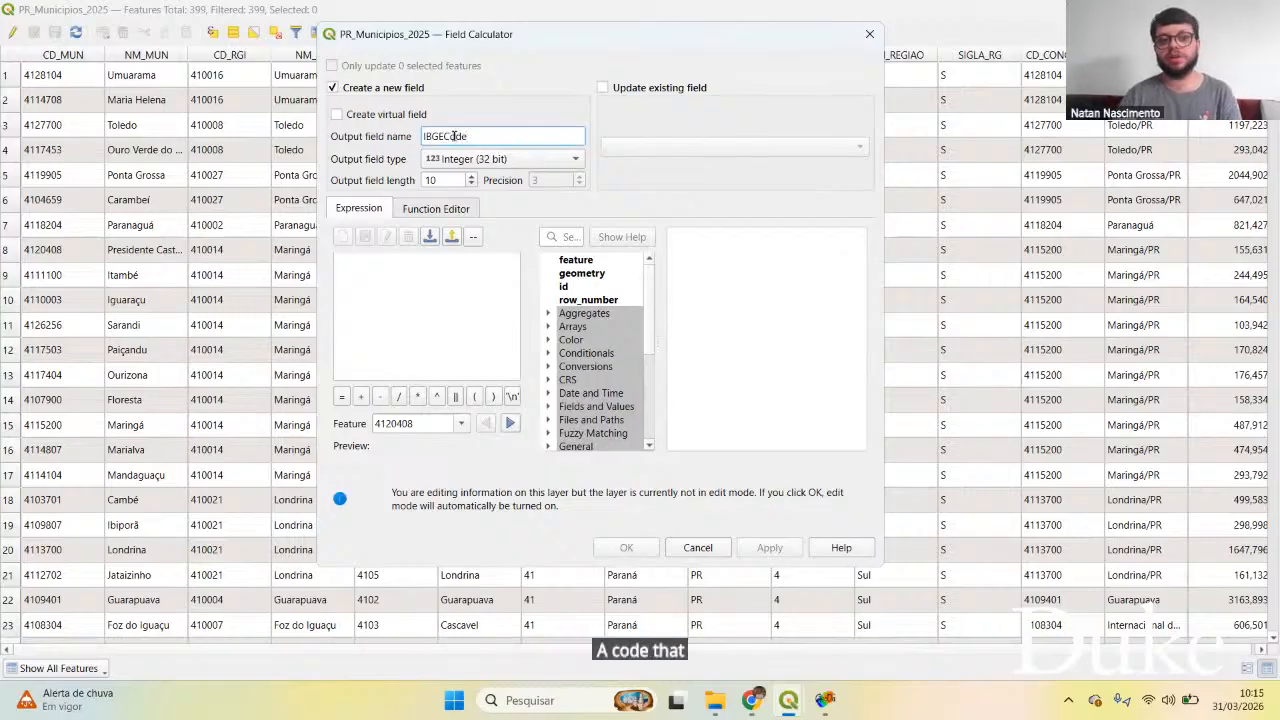
pyautogui.click(476, 165)
pyautogui.click(476, 219)
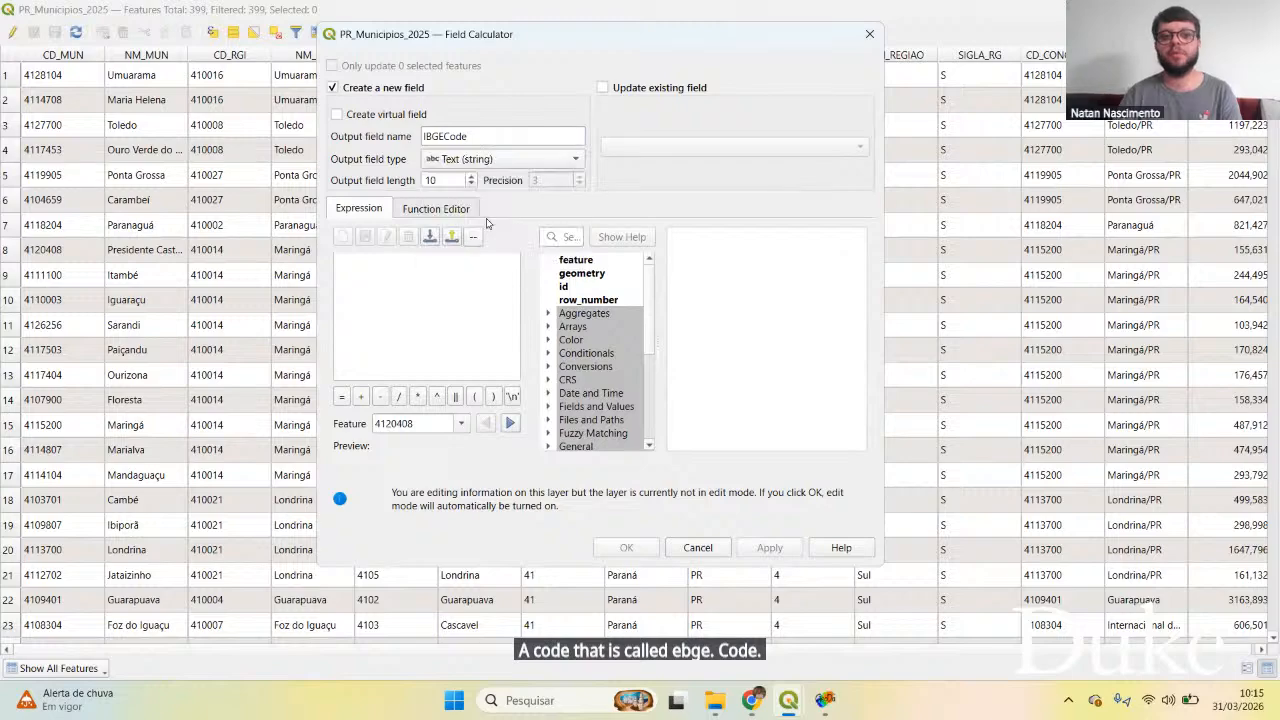
pyautogui.click(471, 185)
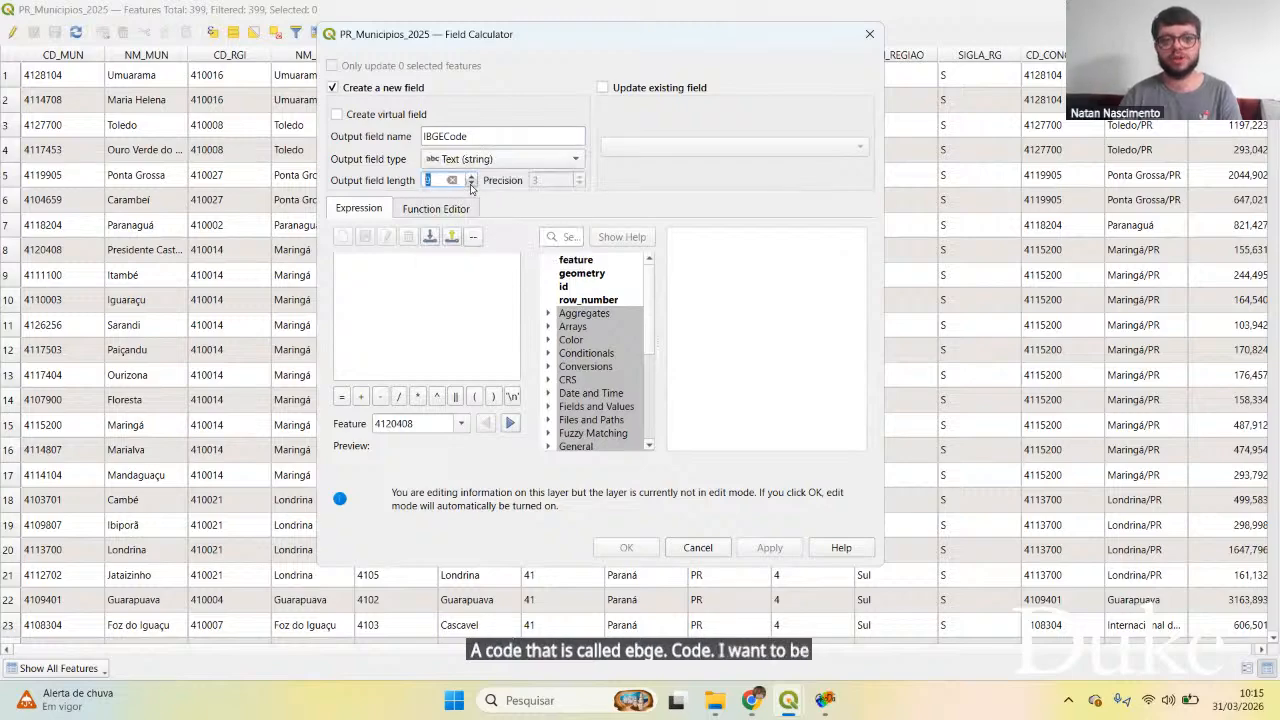
pyautogui.write('6')
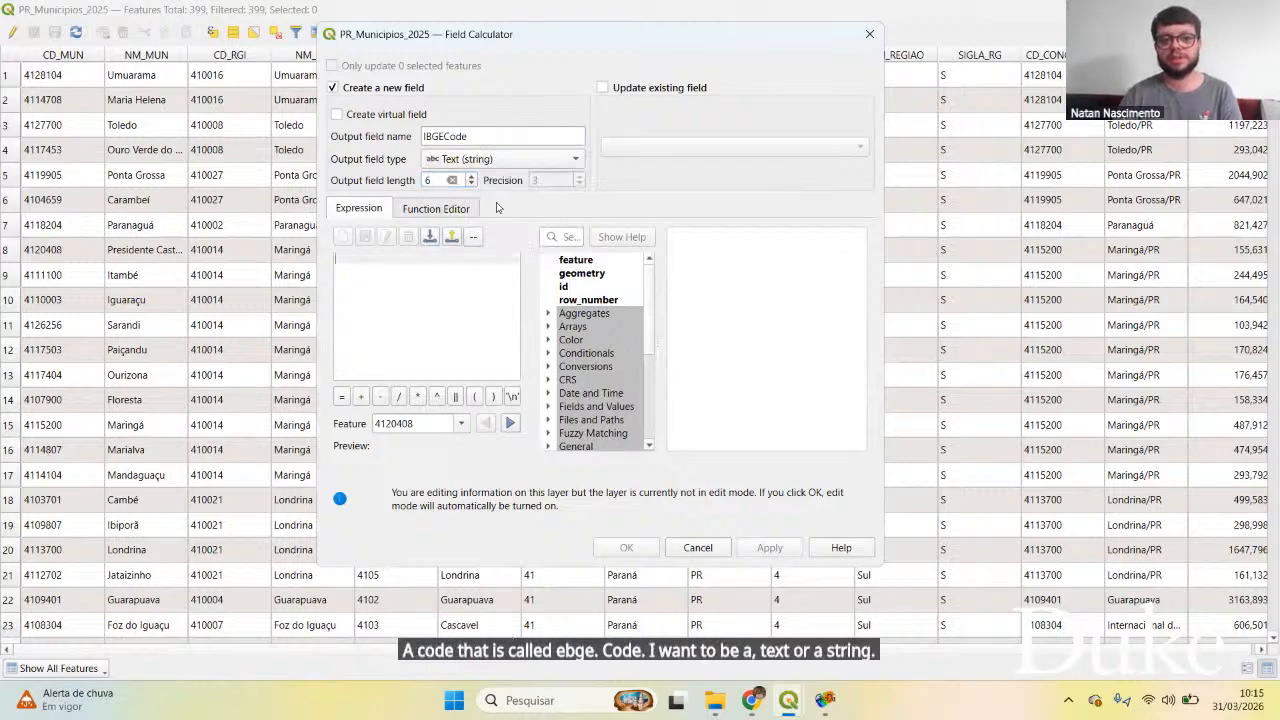
# Step: Insert the CD_MUN field from Fields and Values into the IBGECode expression
pyautogui.doubleClick(568, 411)
pyautogui.scroll(-1, 593, 376)
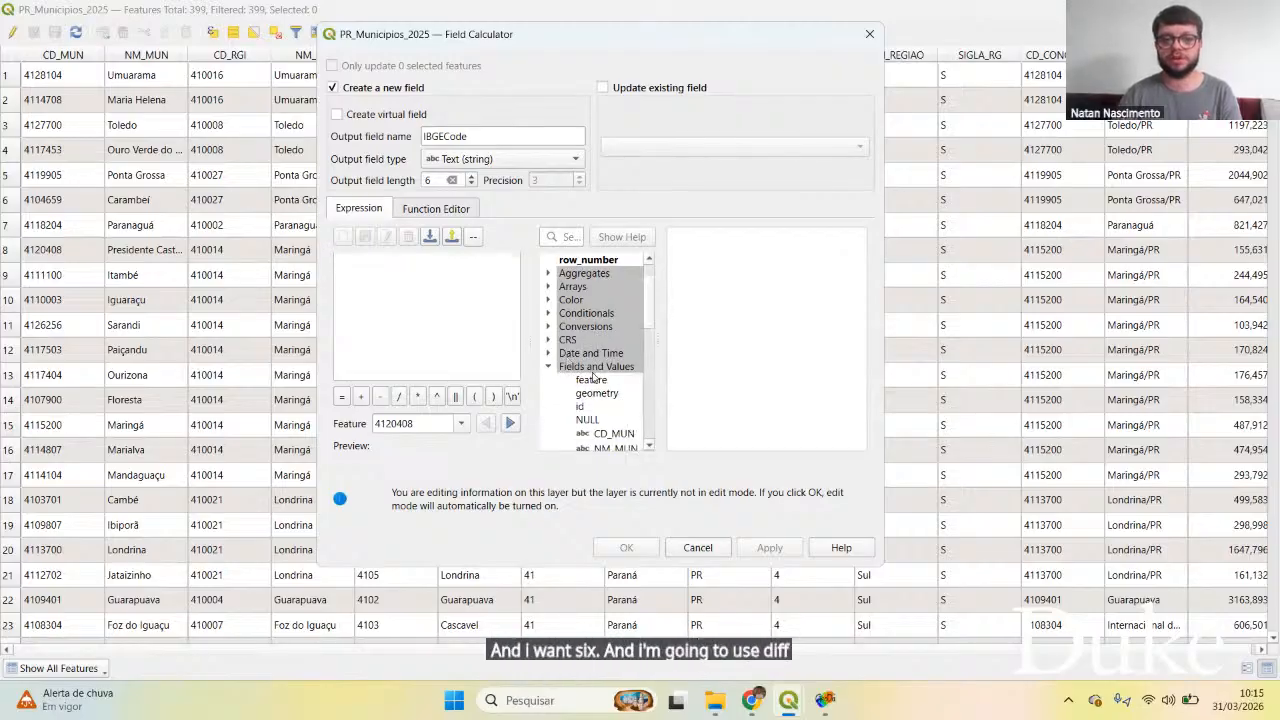
pyautogui.scroll(-2, 593, 376)
pyautogui.doubleClick(620, 356)
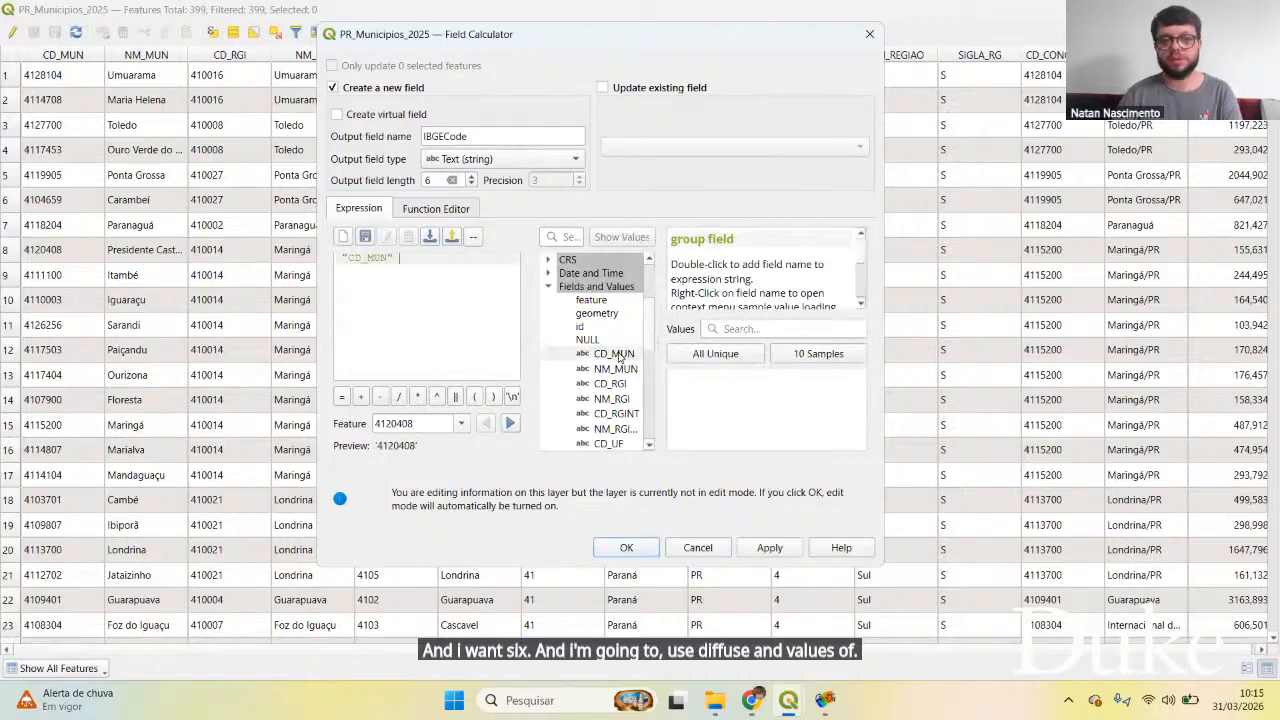
# Step: Create the IBGECode field, check its six-character codes, and save the edits to the PR_Municipios_2025 layer
pyautogui.click(627, 548)
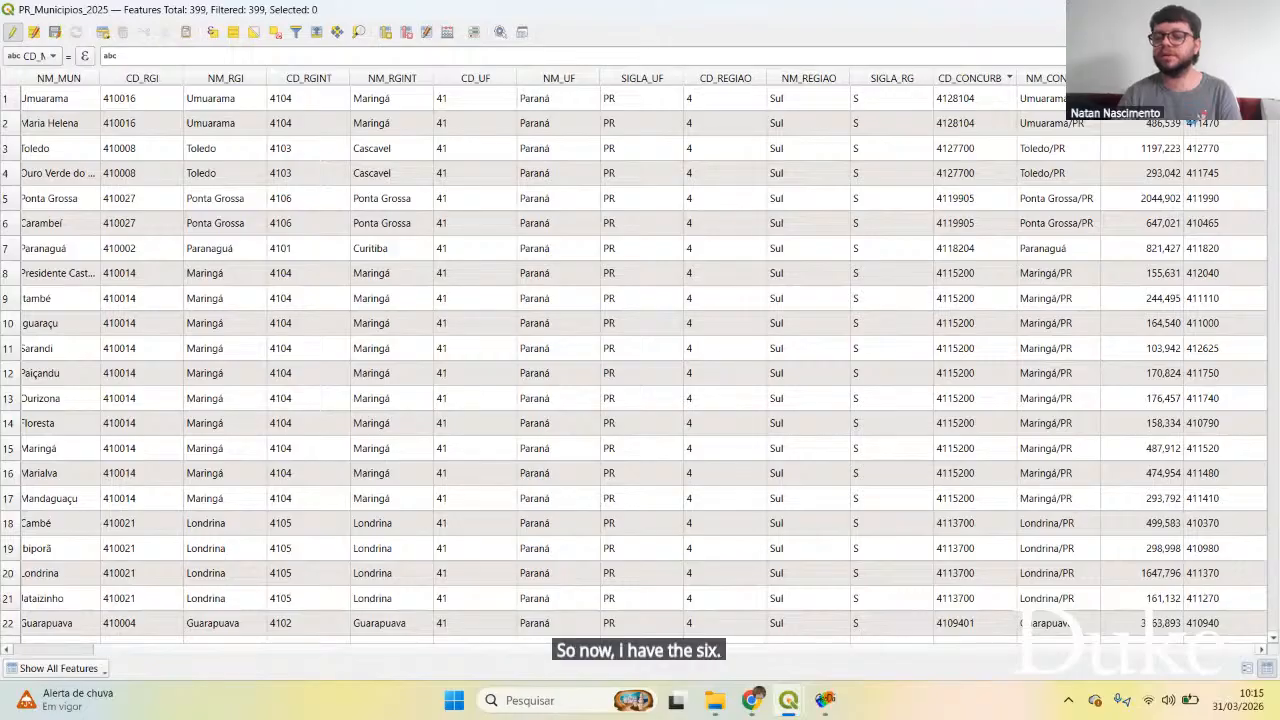
pyautogui.moveTo(1273, 104)
pyautogui.mouseDown()
pyautogui.moveTo(1274, 622)
pyautogui.moveTo(1274, 90)
pyautogui.mouseUp()
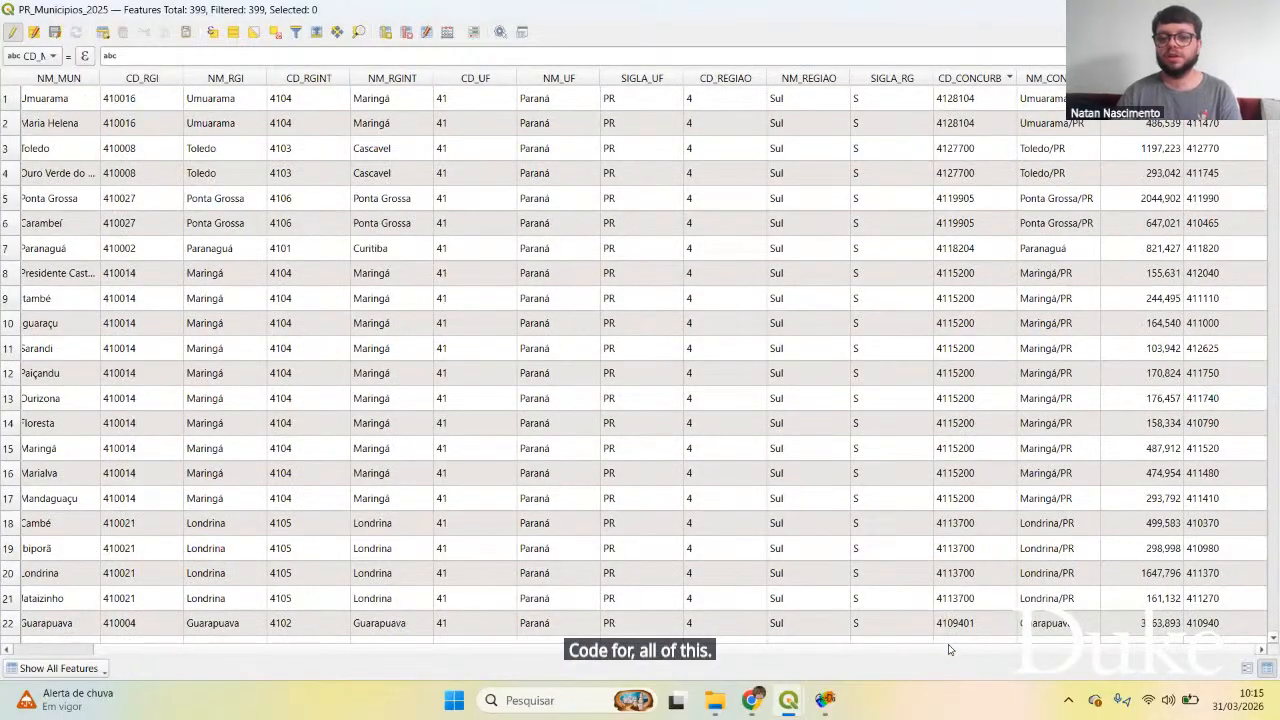
pyautogui.moveTo(846, 655); pyautogui.dragTo(640, 648)
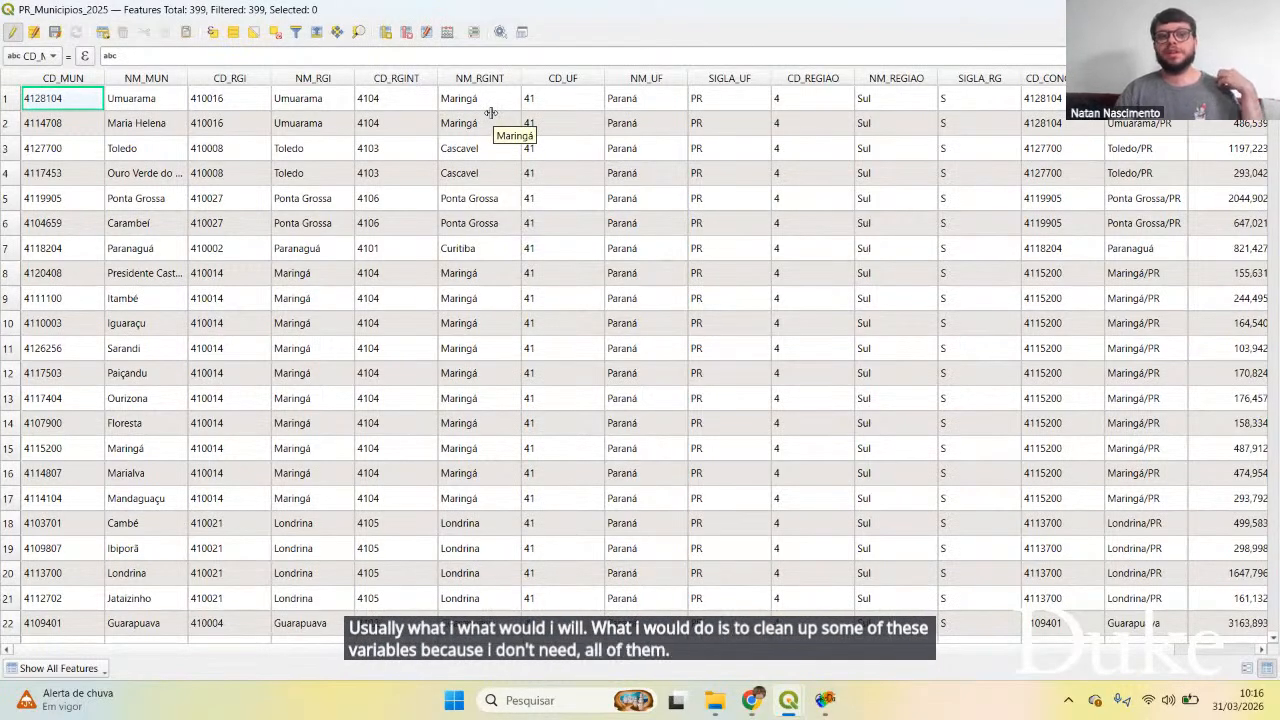
pyautogui.hotkey('ctrl', 'e')
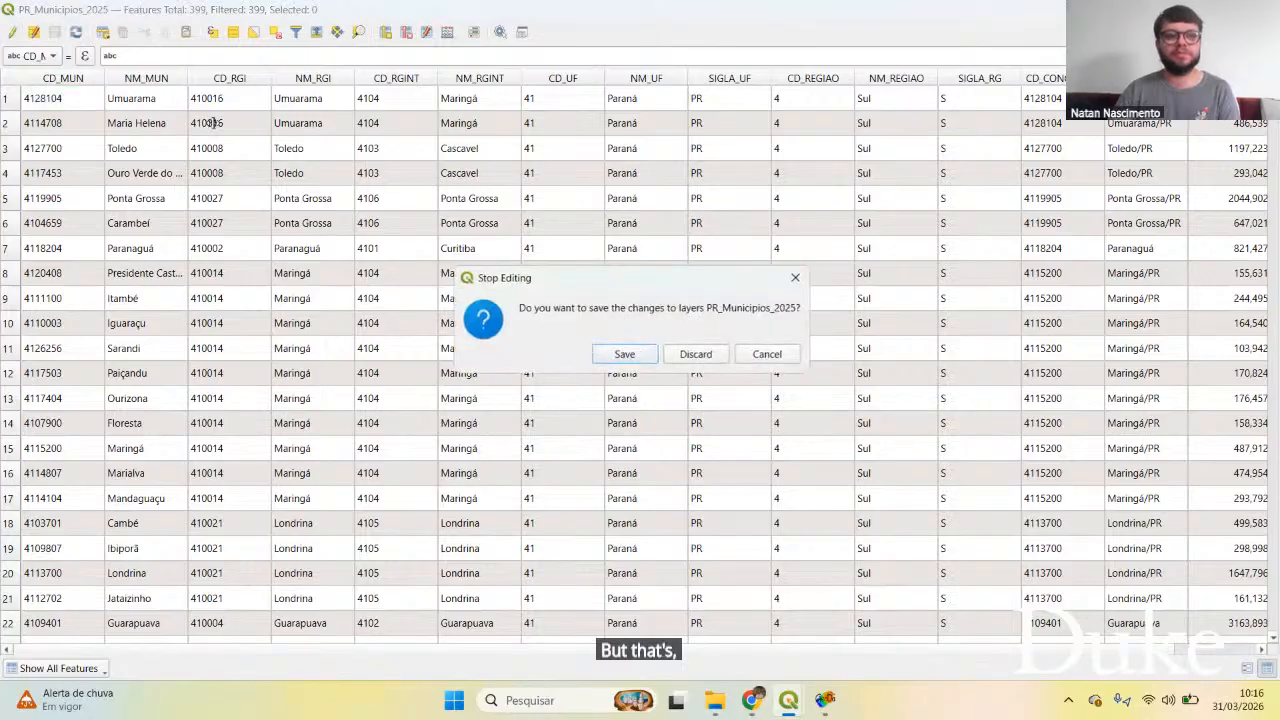
pyautogui.click(620, 357)
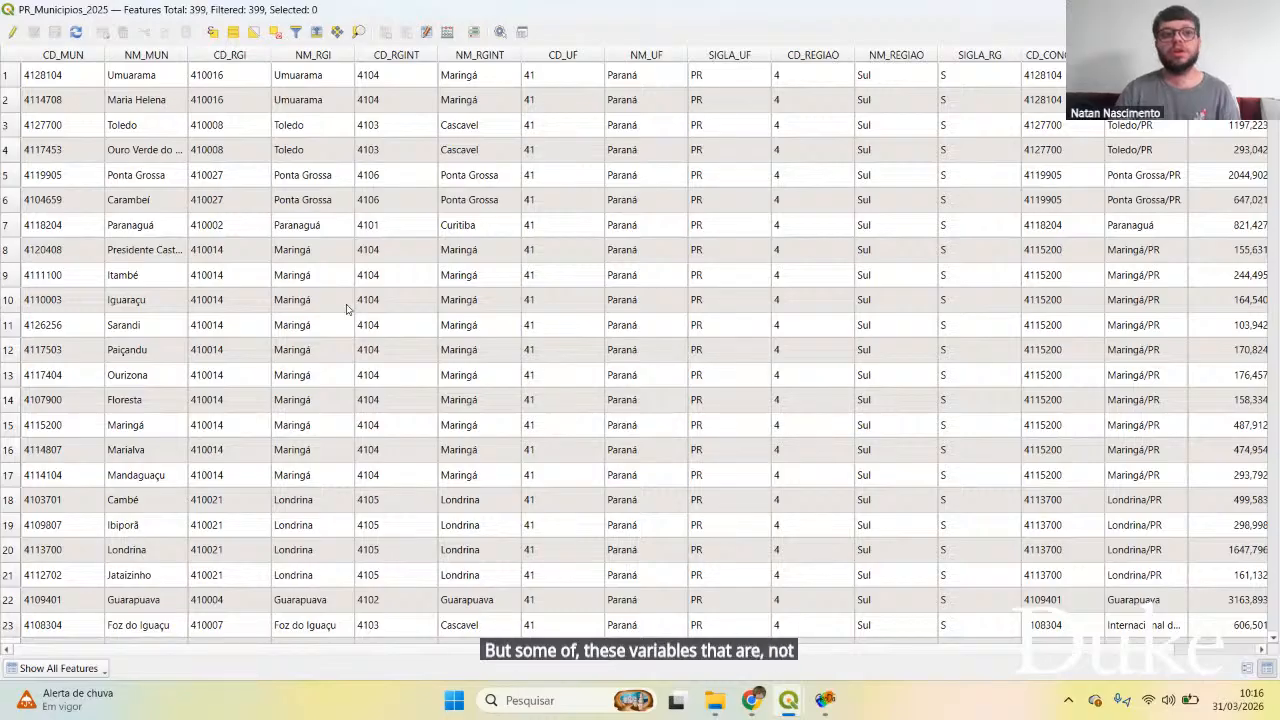
# Step: Sort the attribute table by CD_MUN and review the IBGECode values alongside the municipality records
pyautogui.click(69, 59)
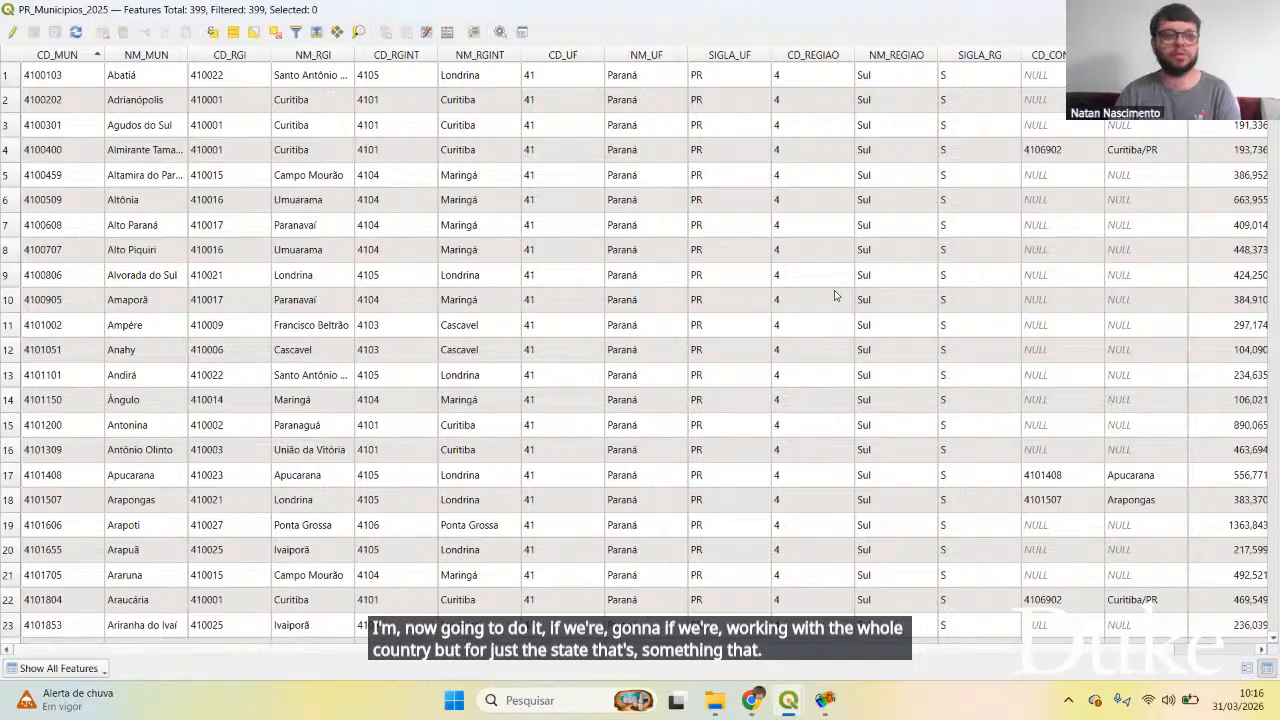
pyautogui.hscroll(2, 380, 620)
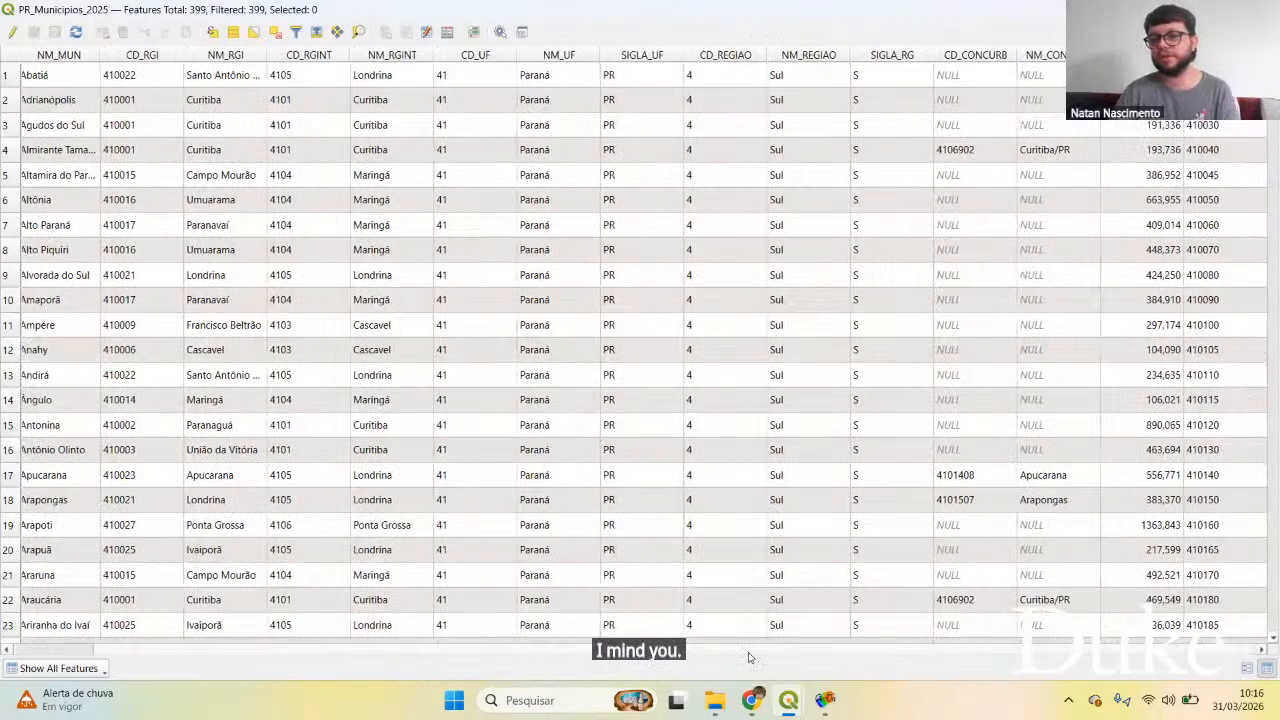
pyautogui.hscroll(-2, 260, 592)
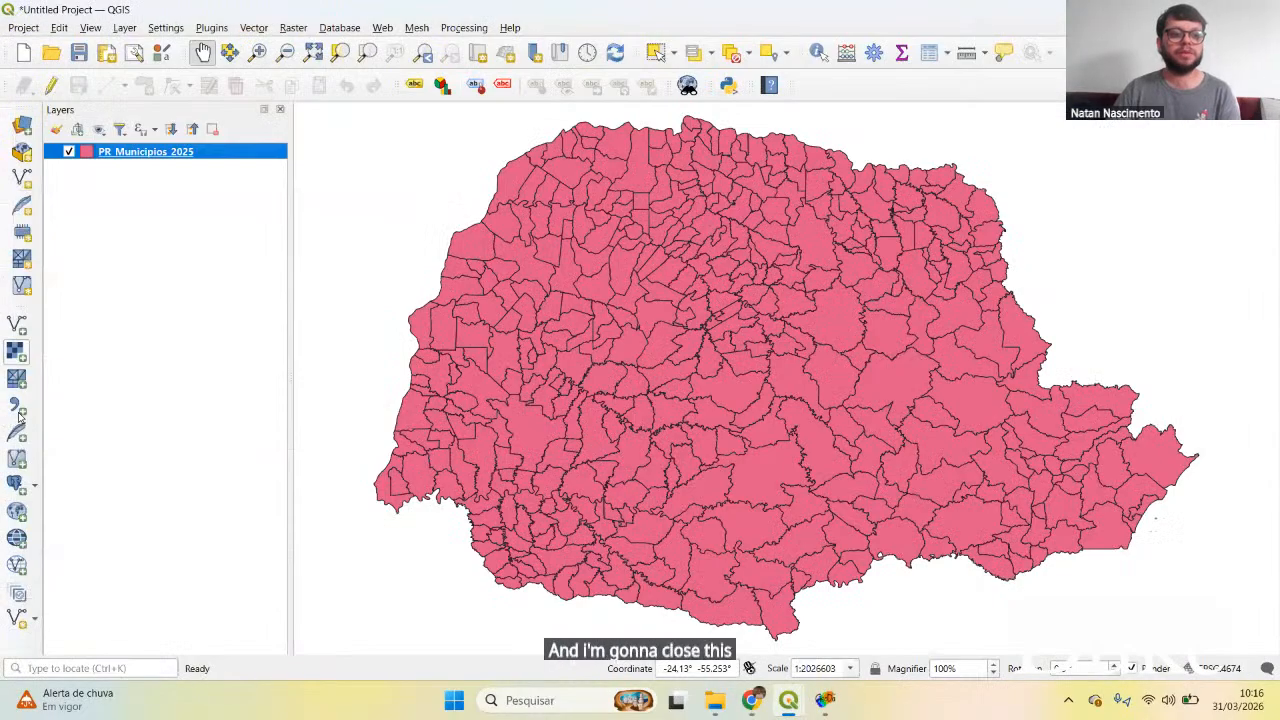
# Step: Load AlcoholAbuseData.csv from the Data Files folder of SpatialAnalysis101 - Session 3 as the delimited text source
pyautogui.click(21, 414)
pyautogui.click(942, 103)
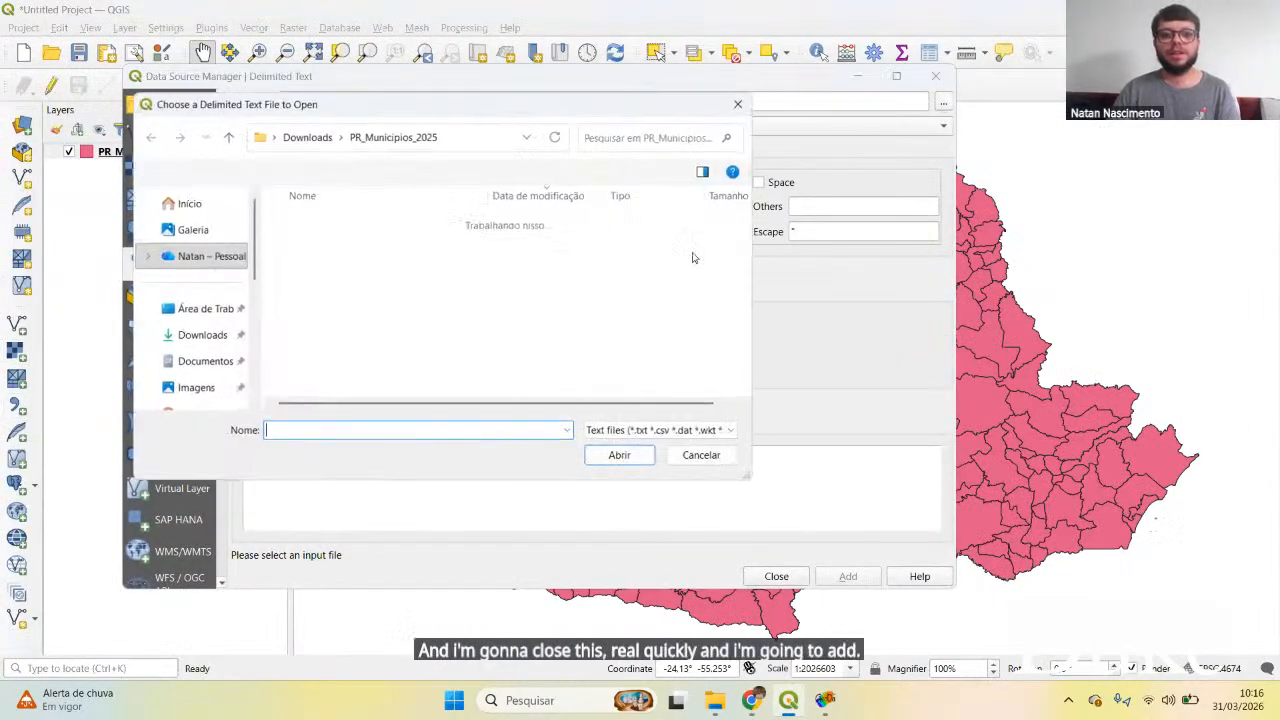
pyautogui.click(306, 140)
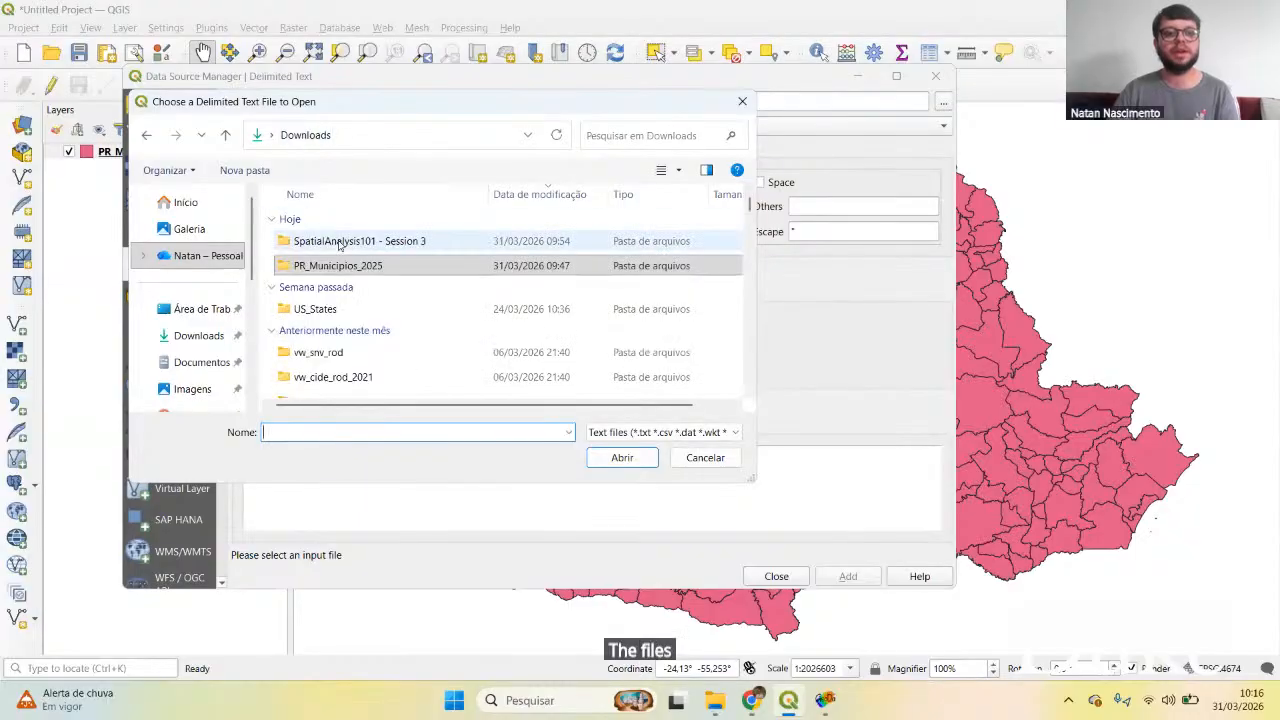
pyautogui.click(340, 242)
pyautogui.doubleClick(340, 242)
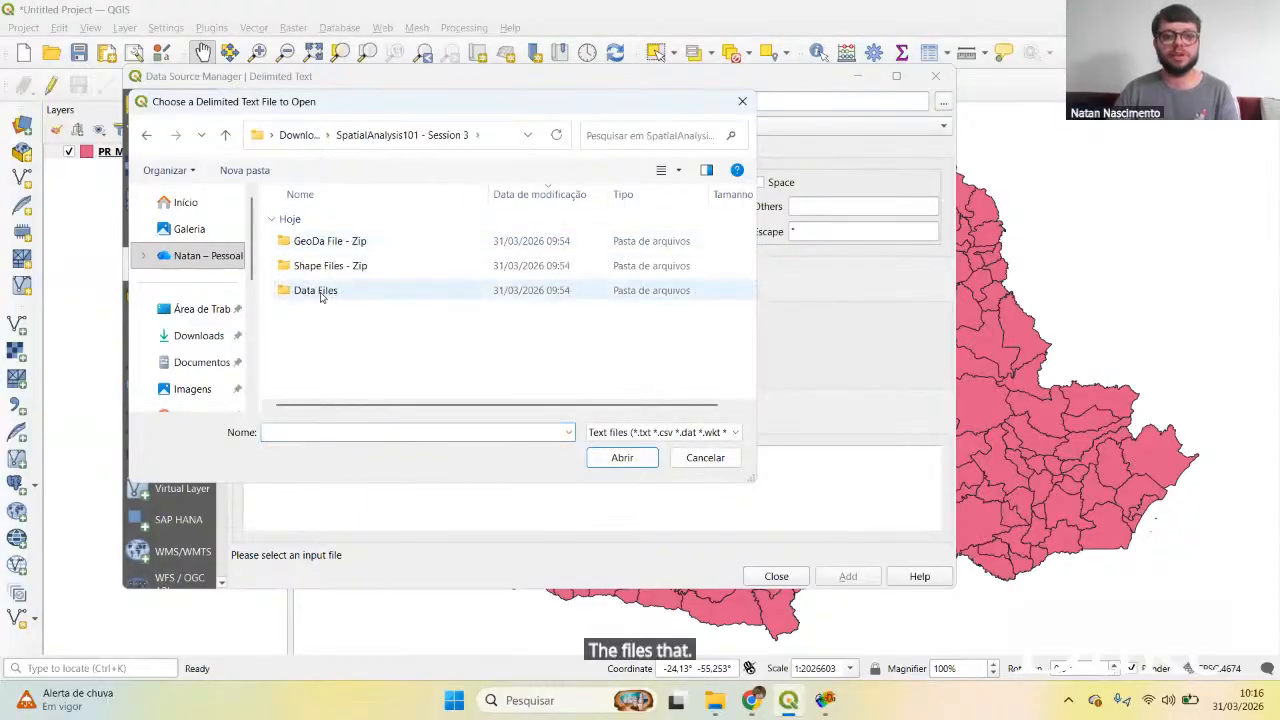
pyautogui.doubleClick(318, 291)
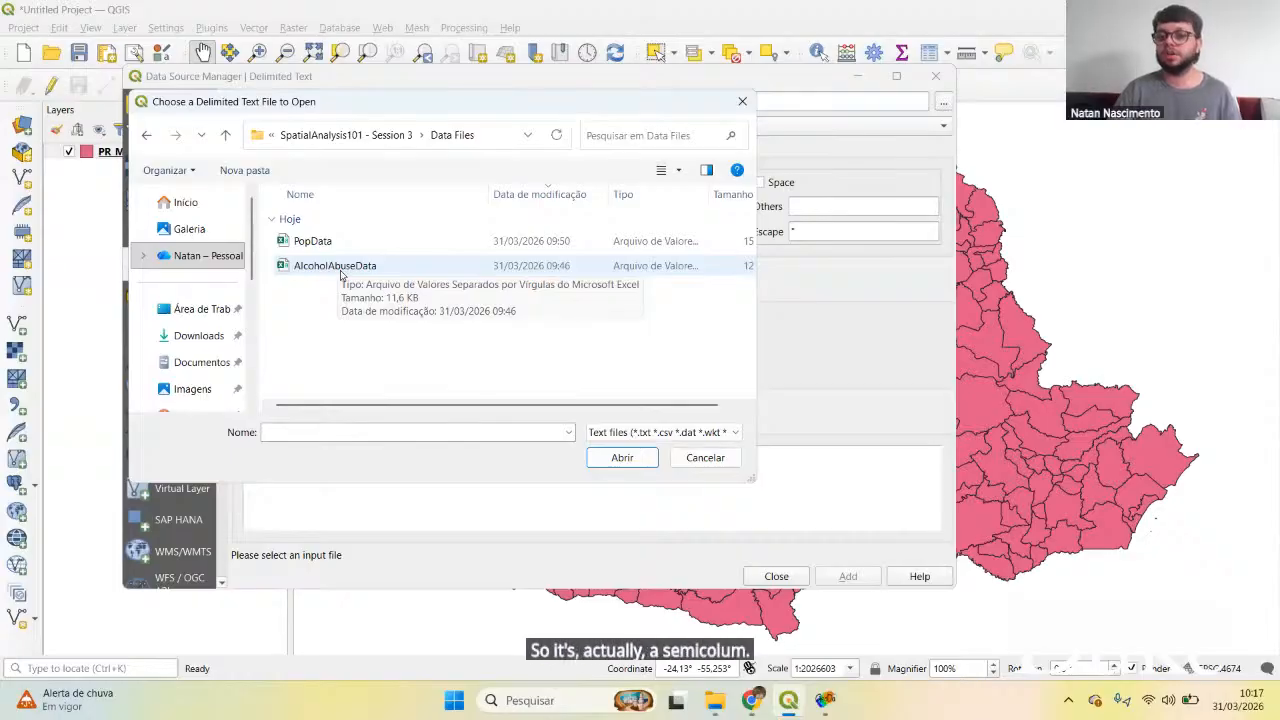
pyautogui.doubleClick(340, 266)
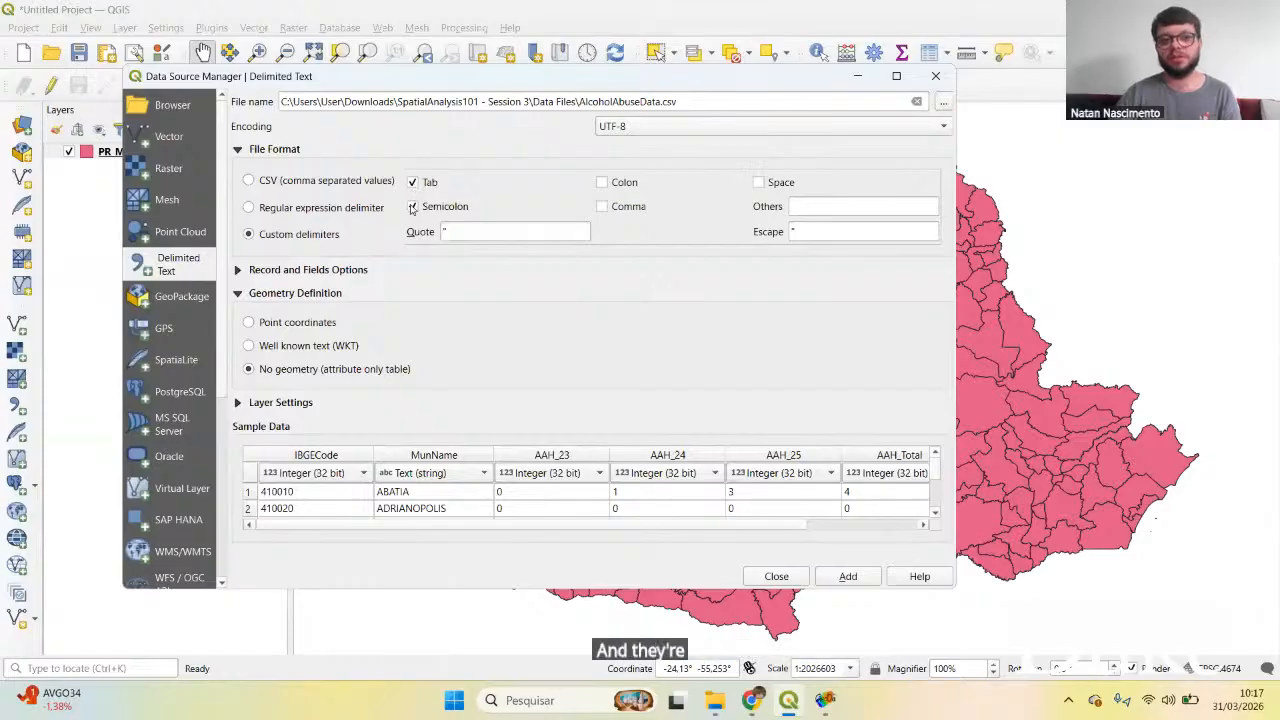
# Step: Try comma instead of semicolon as the custom delimiter for AlcoholAbuseData.csv, and restore the semicolon
pyautogui.click(412, 207)
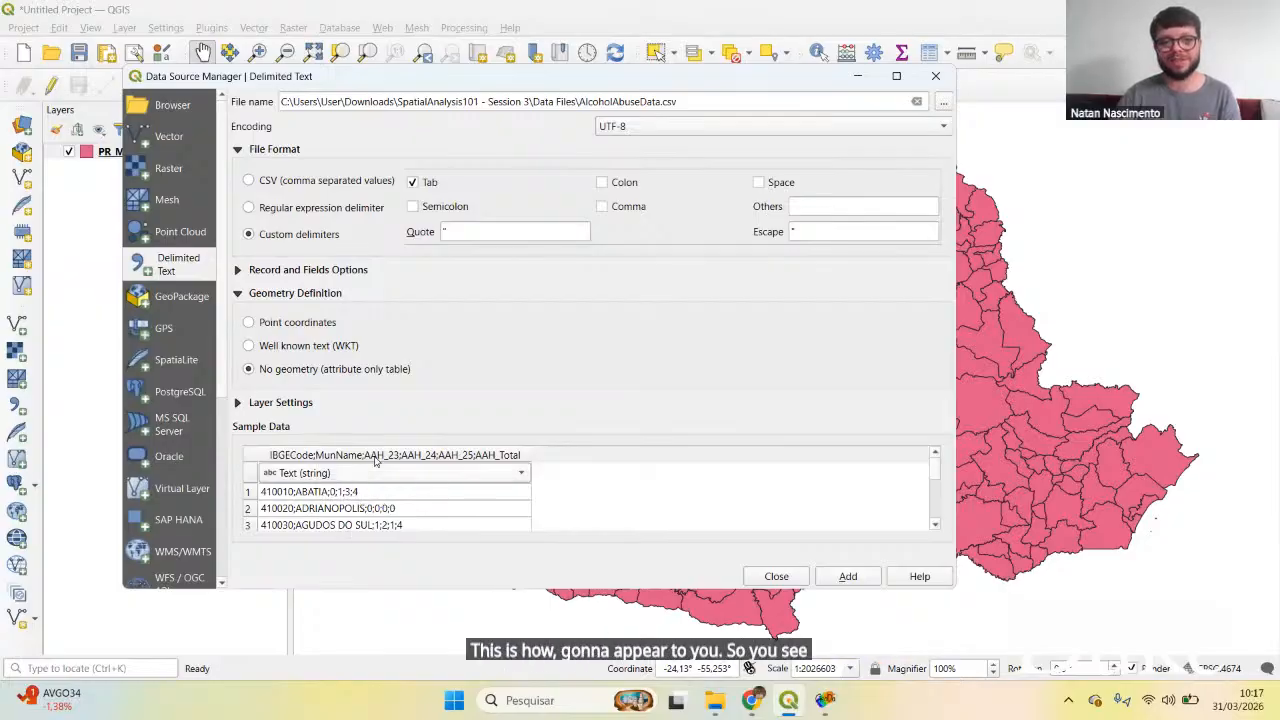
pyautogui.scroll(-5, 405, 489)
pyautogui.scroll(5, 406, 489)
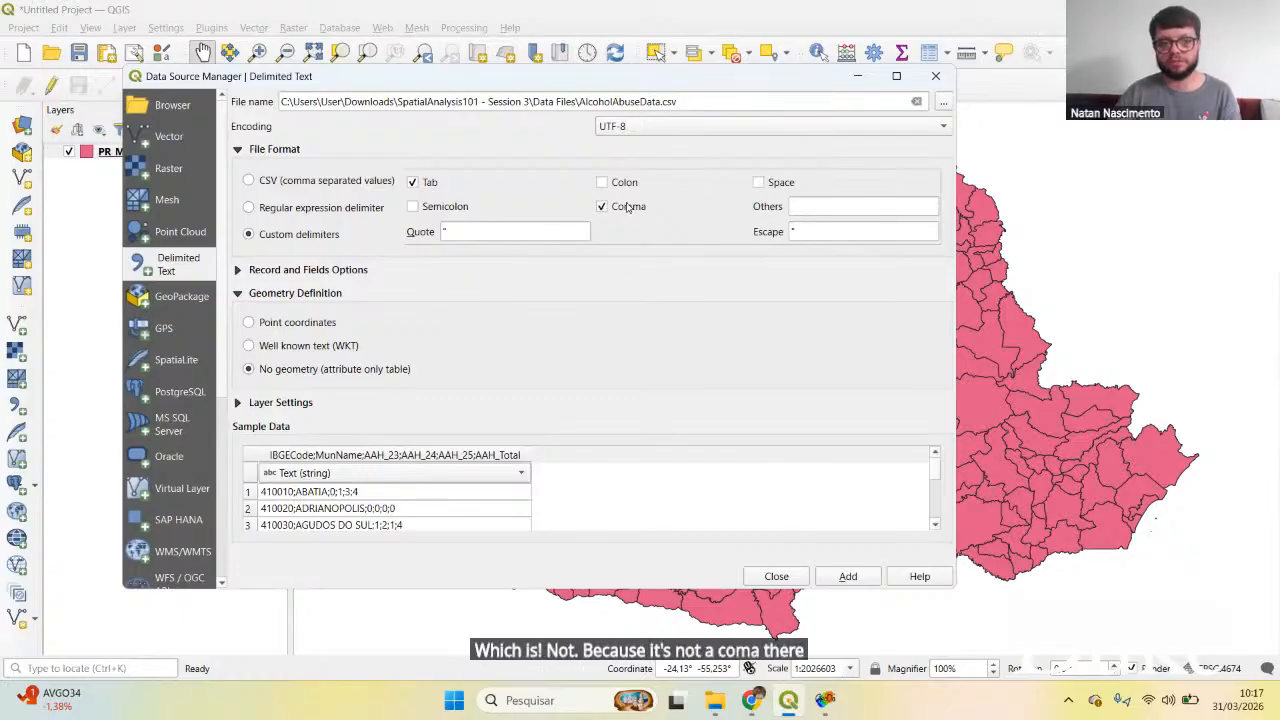
pyautogui.click(627, 212)
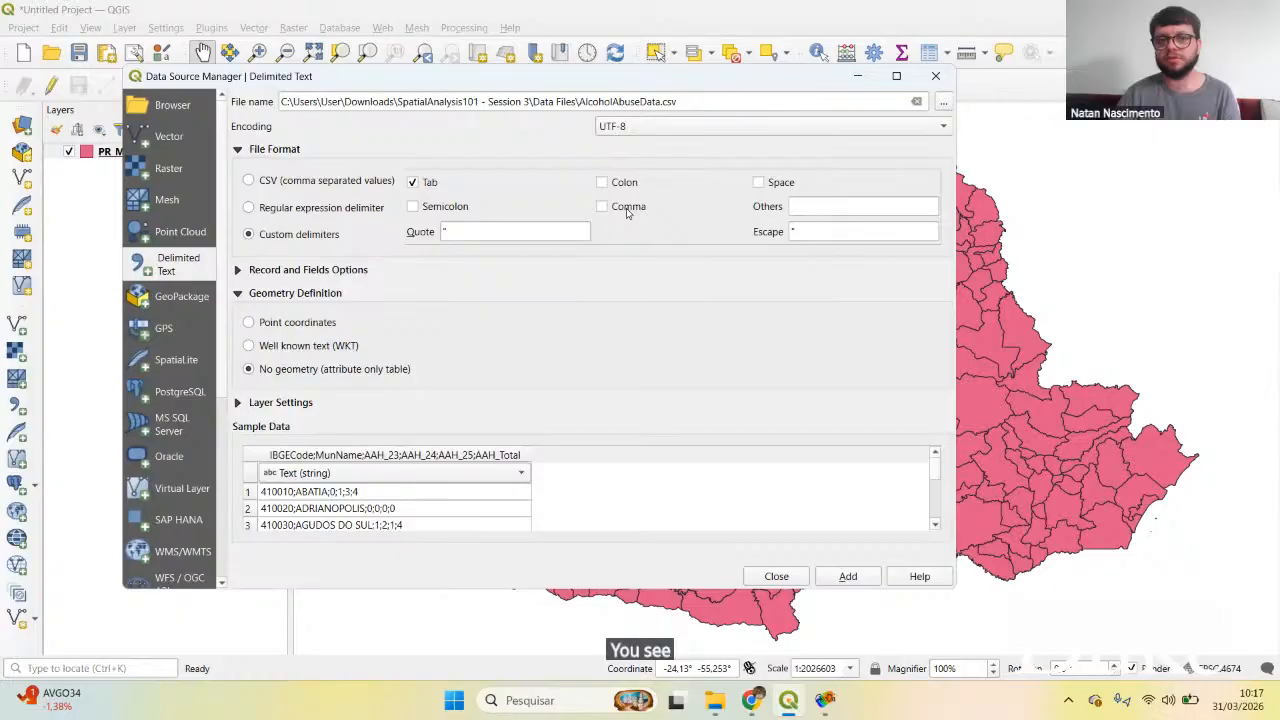
pyautogui.click(448, 208)
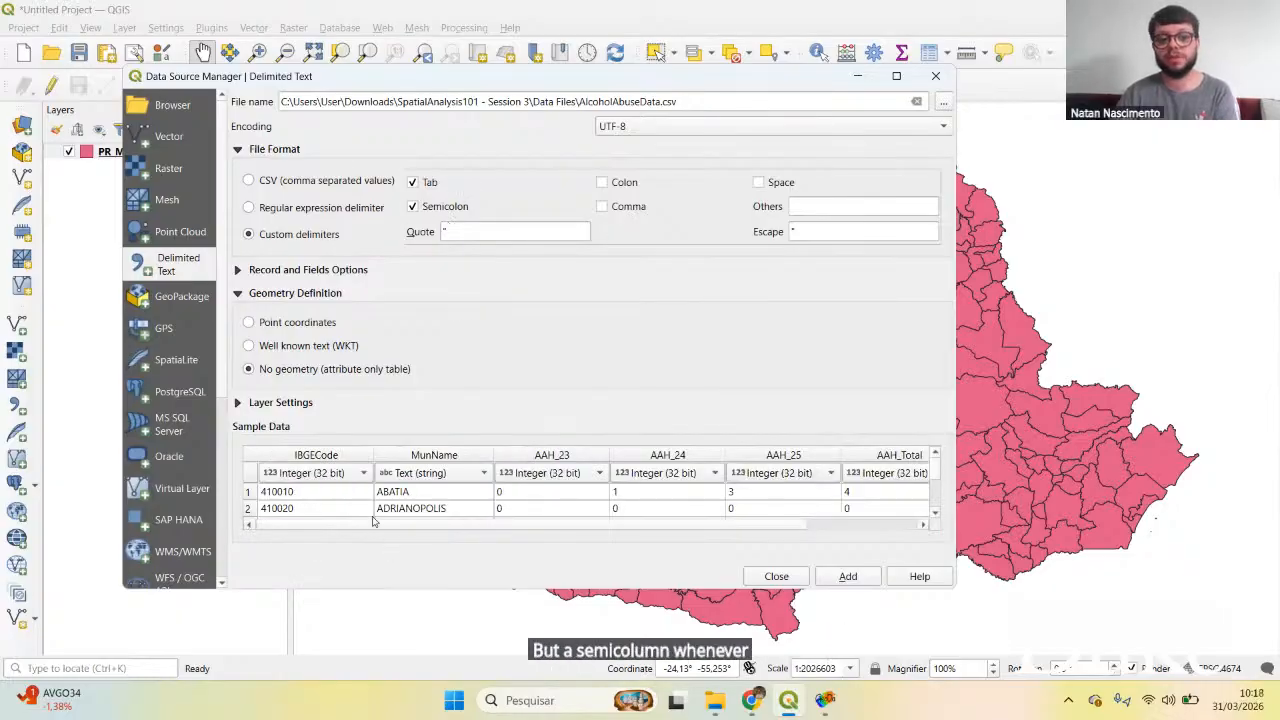
# Step: Examine the AlcoholAbuseData.csv sample data across its columns from IBGECode to AAH_Total
pyautogui.moveTo(375, 527); pyautogui.dragTo(310, 525)
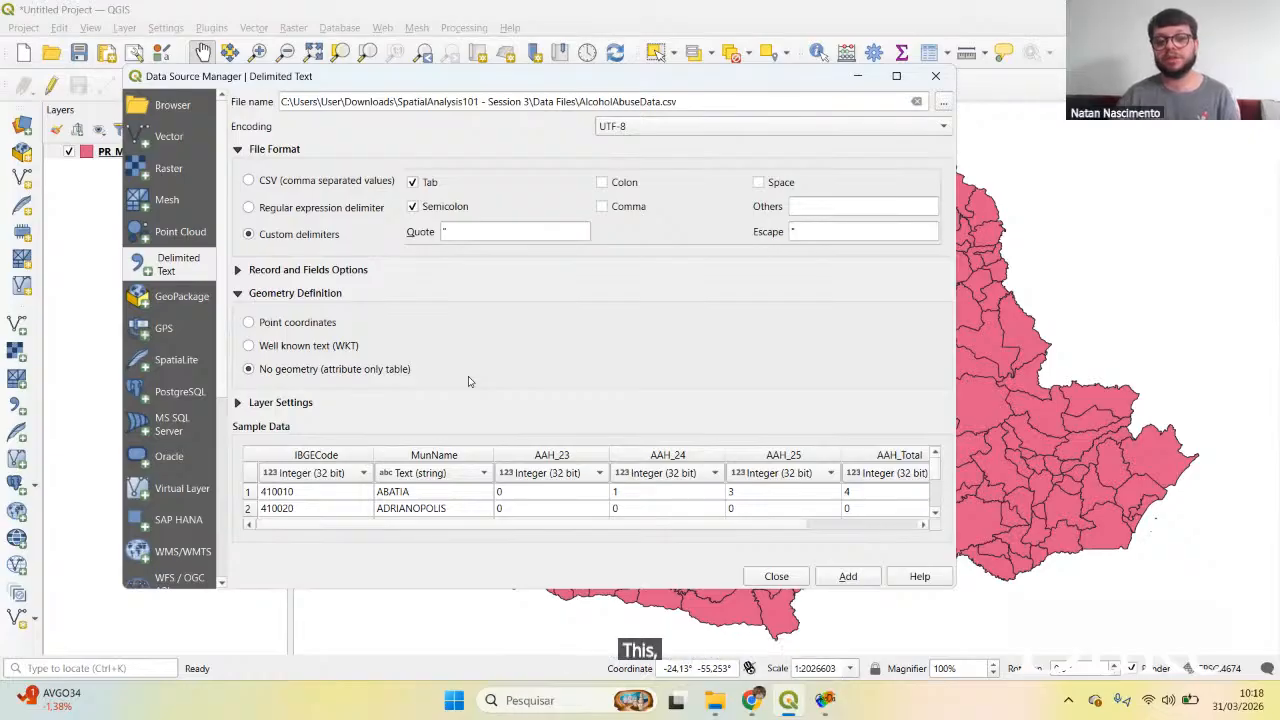
pyautogui.moveTo(608, 522); pyautogui.dragTo(700, 528)
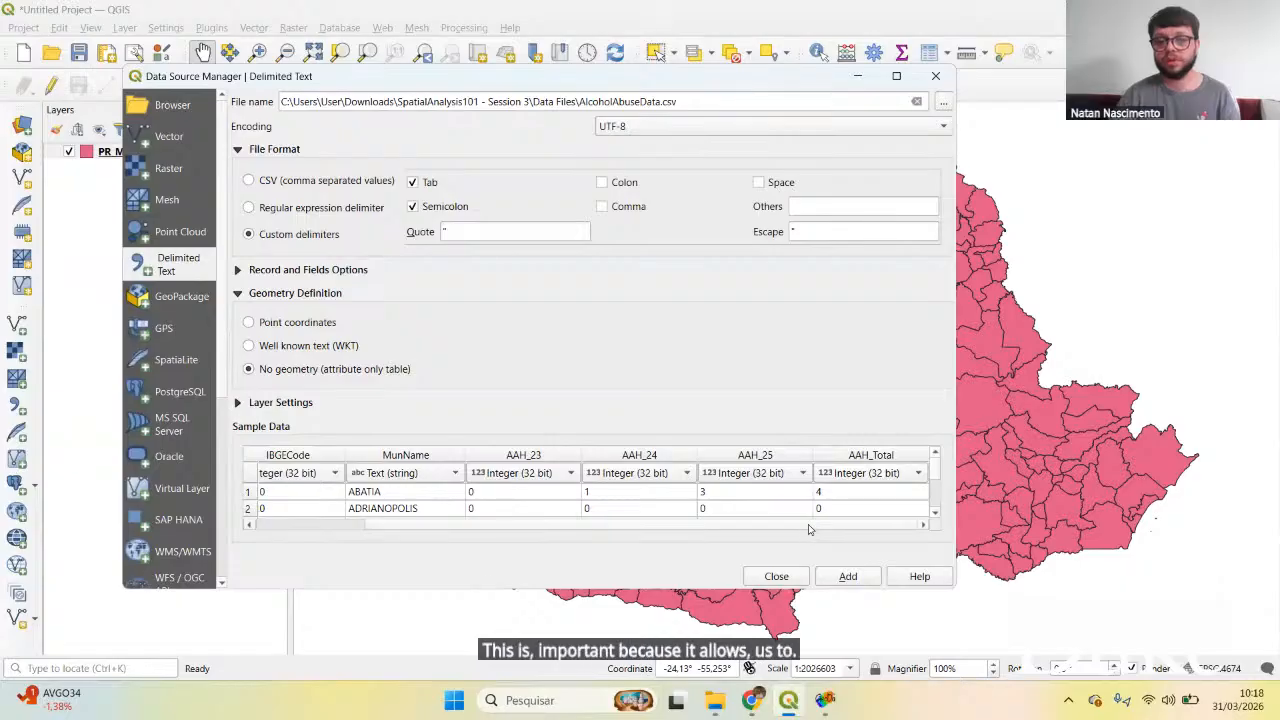
pyautogui.moveTo(814, 528); pyautogui.dragTo(606, 540)
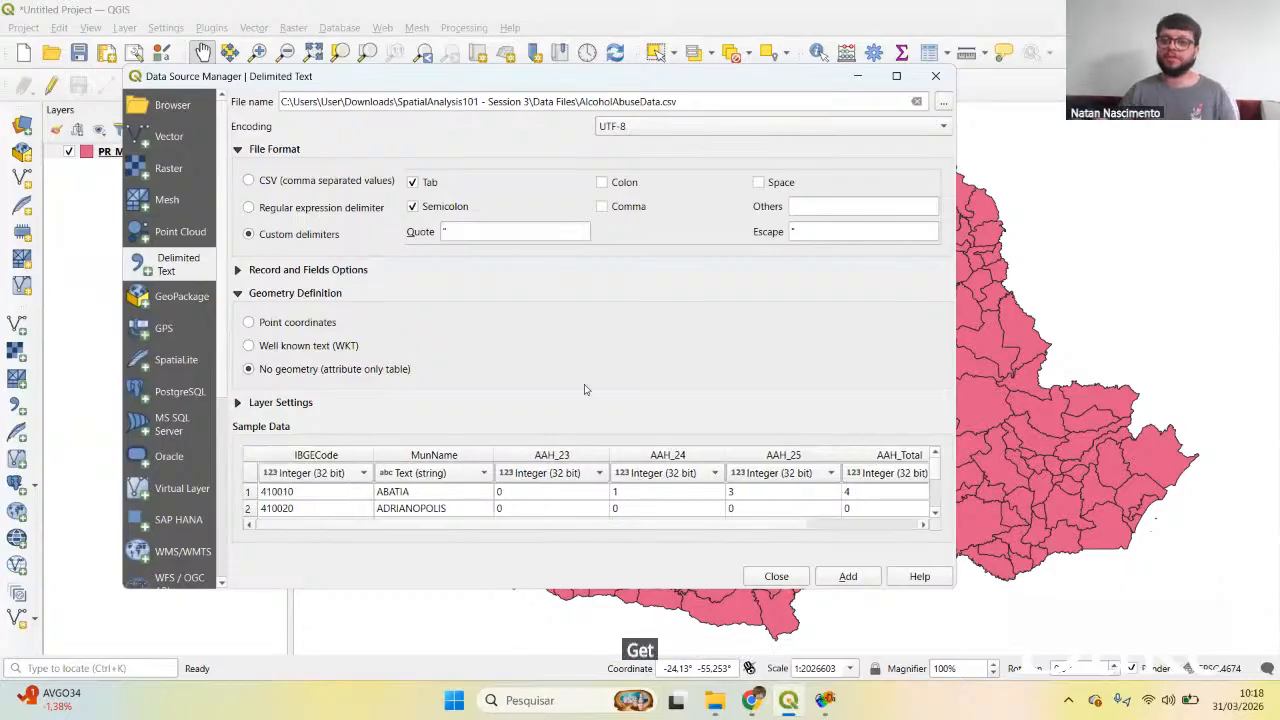
# Step: Examine the record and field options for the import, including the comma decimal separator setting
pyautogui.click(237, 270)
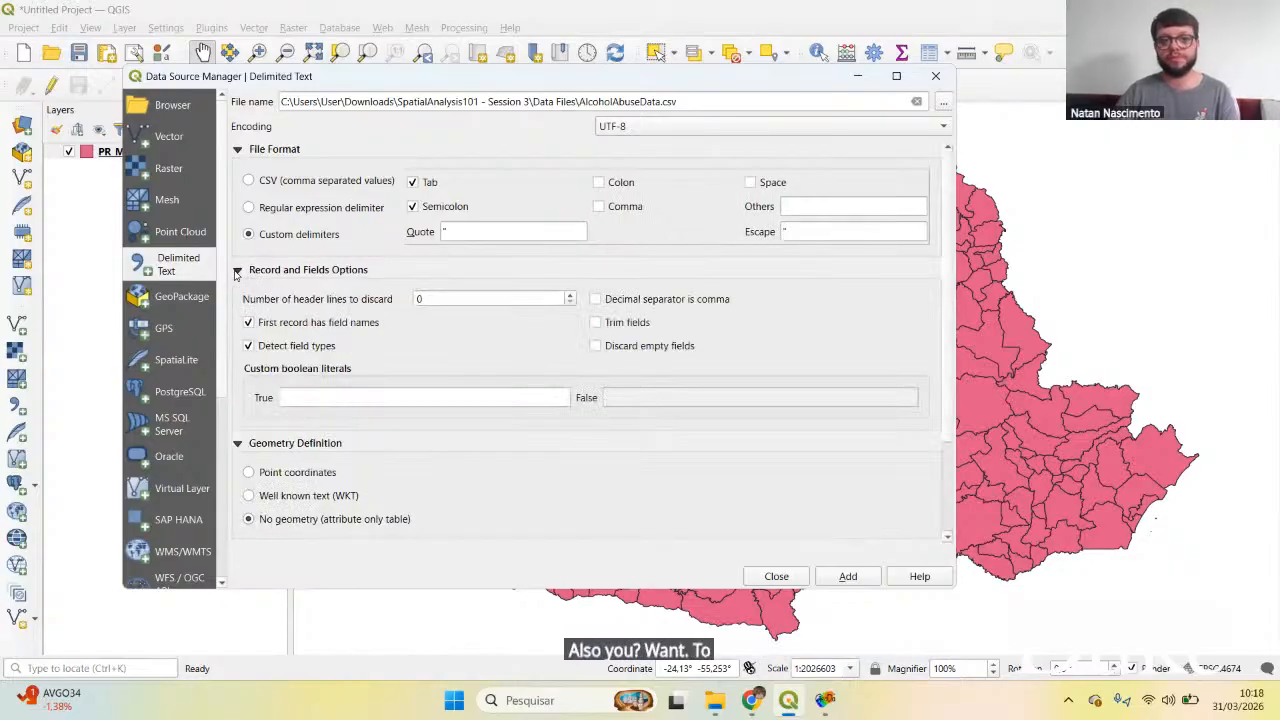
pyautogui.scroll(-3, 485, 330)
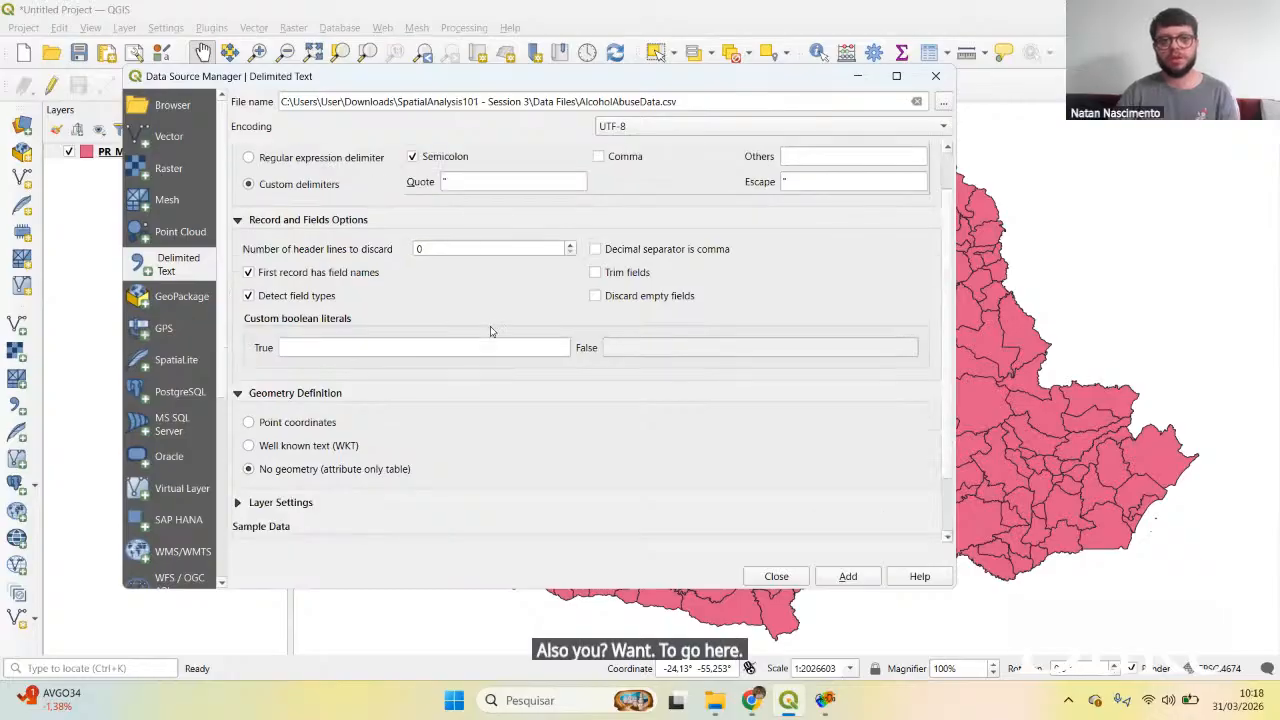
pyautogui.scroll(-5, 652, 502)
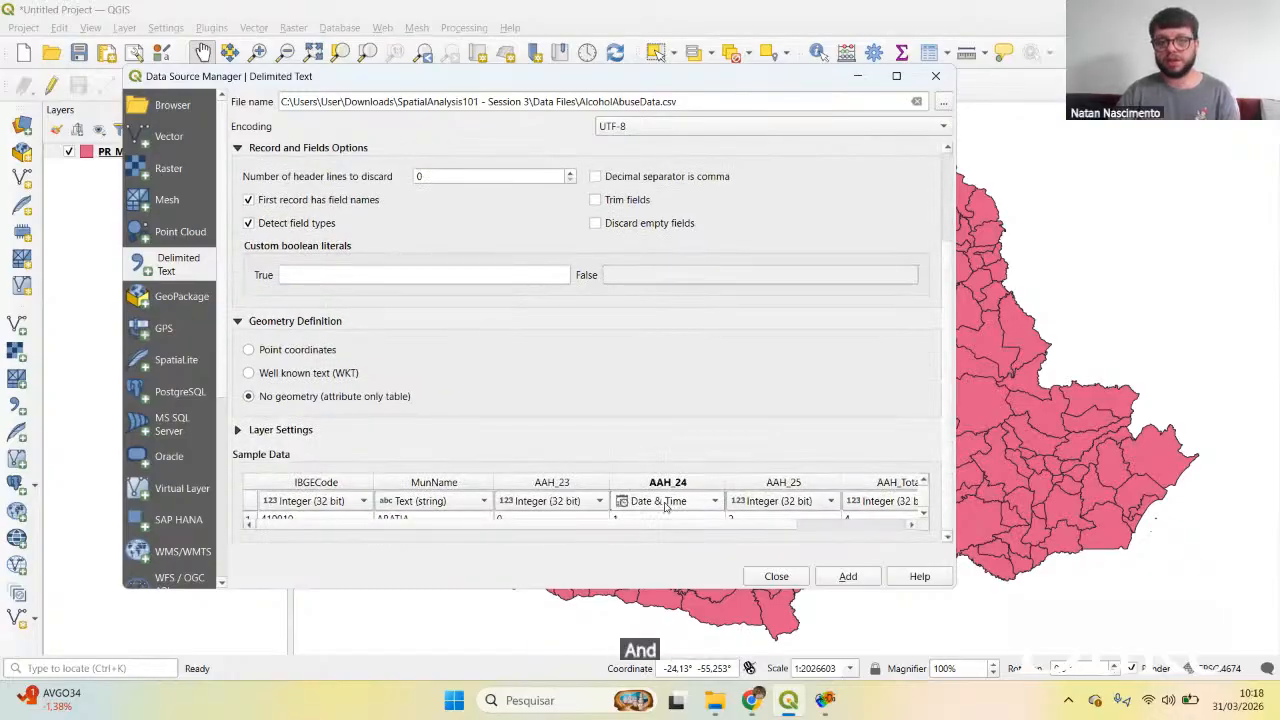
pyautogui.scroll(7, 664, 505)
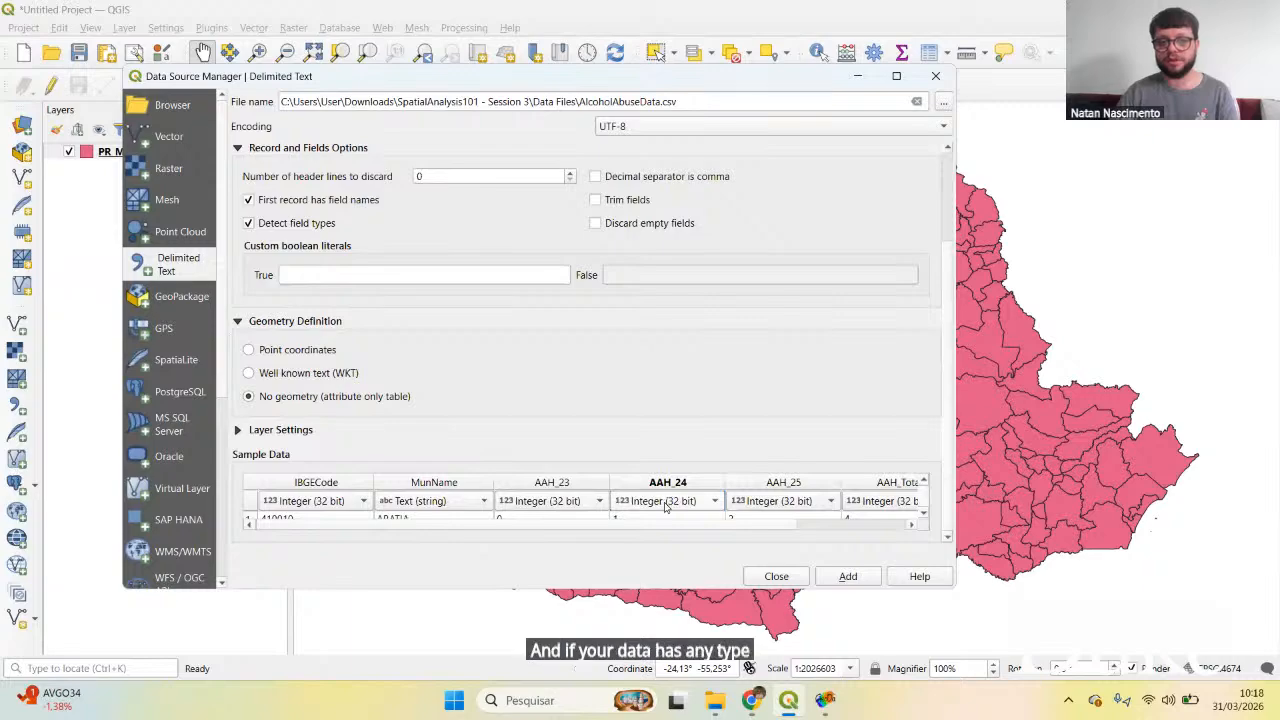
pyautogui.scroll(1, 678, 421)
pyautogui.scroll(2, 678, 421)
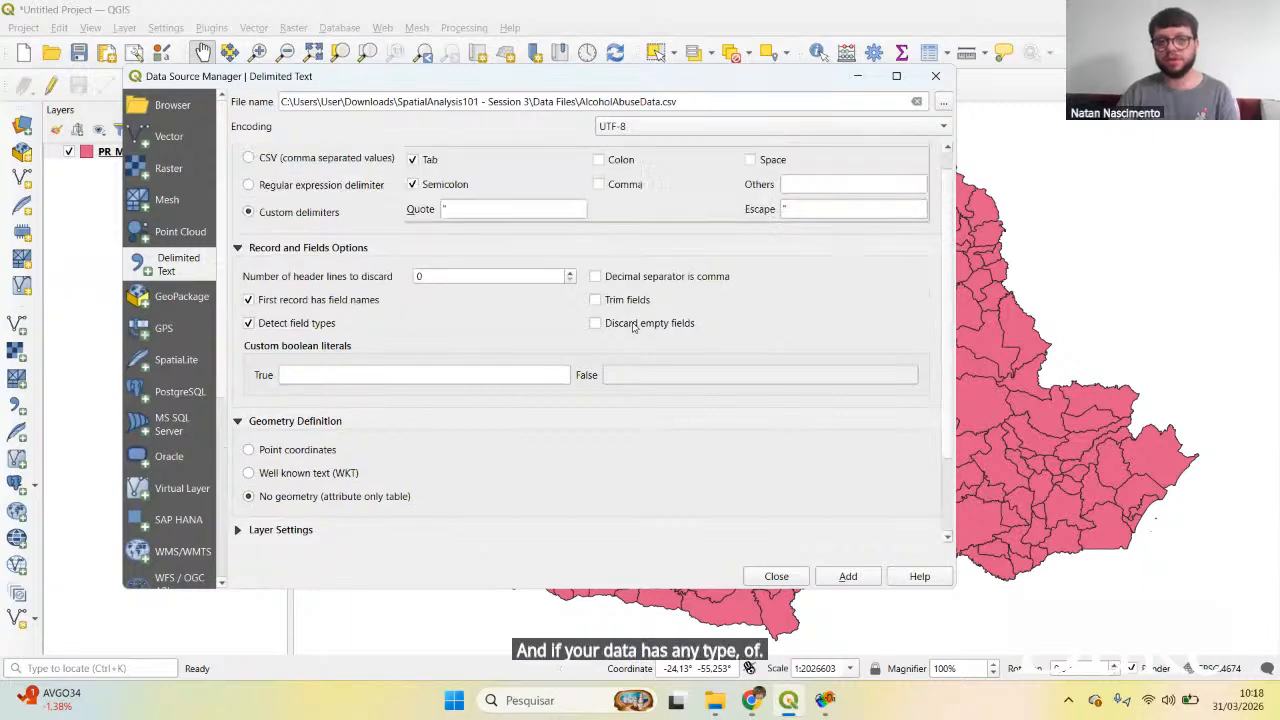
pyautogui.scroll(-3, 706, 483)
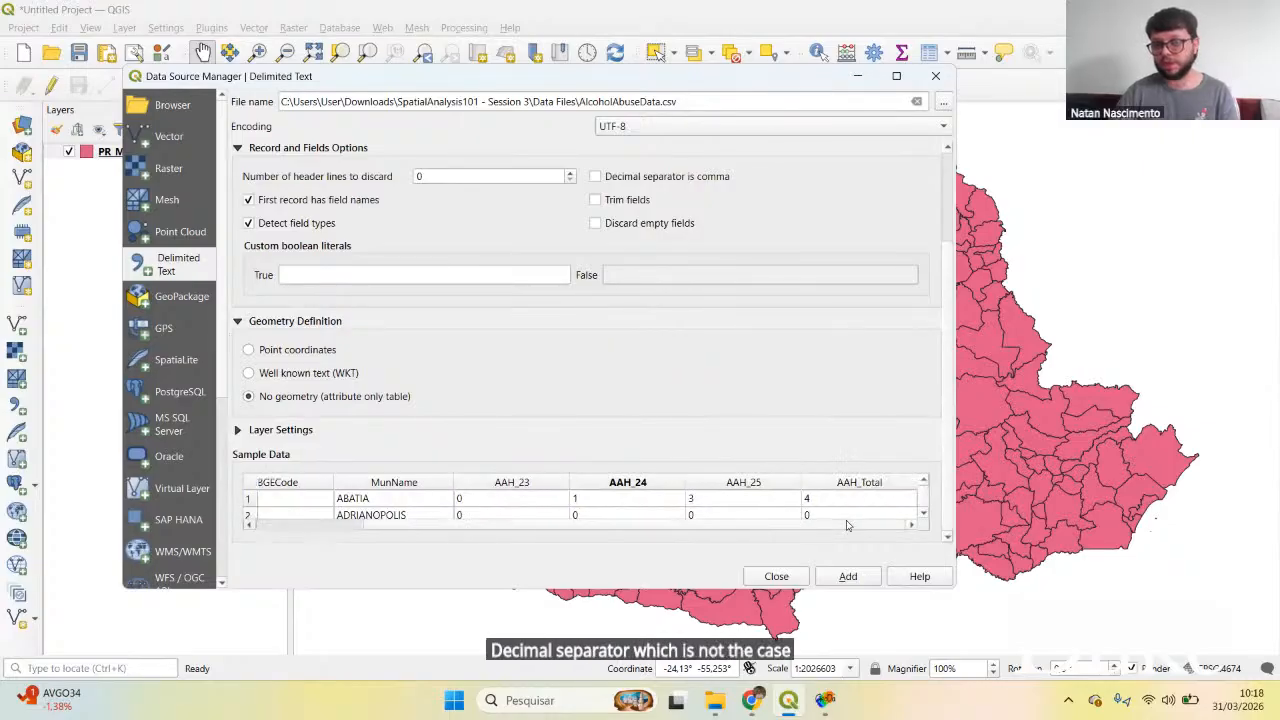
pyautogui.scroll(5, 782, 530)
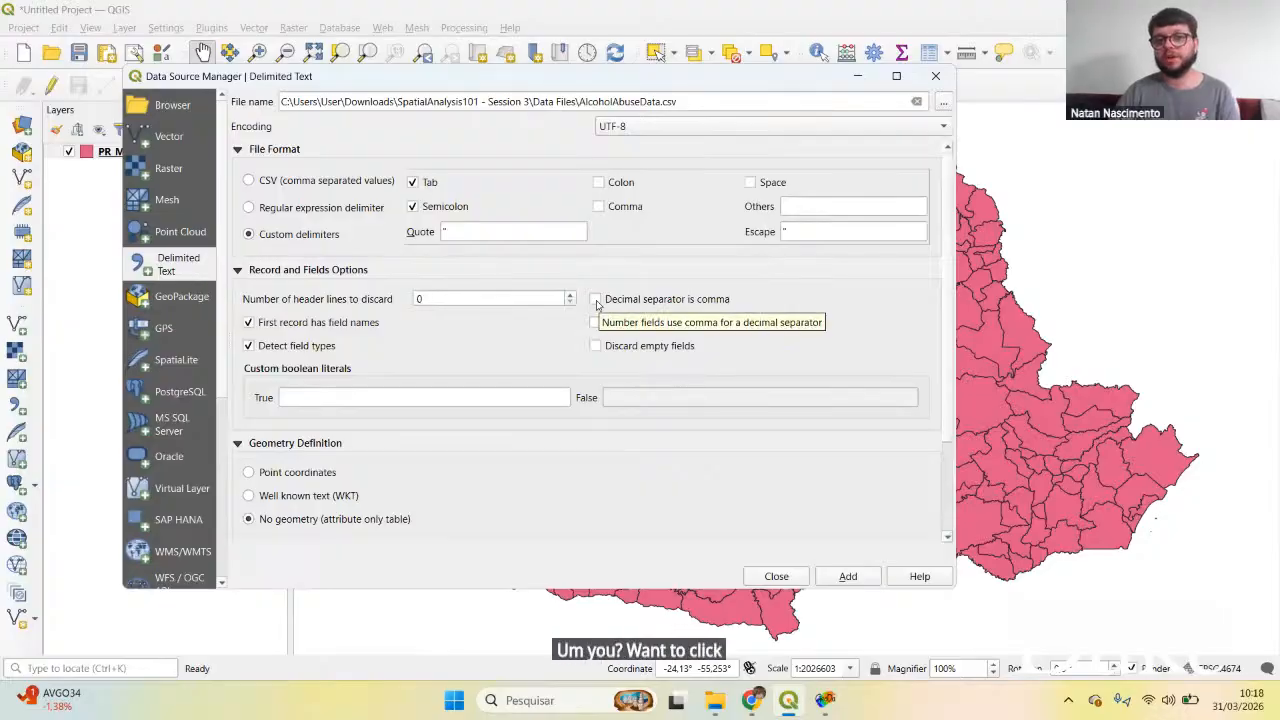
pyautogui.click(596, 300)
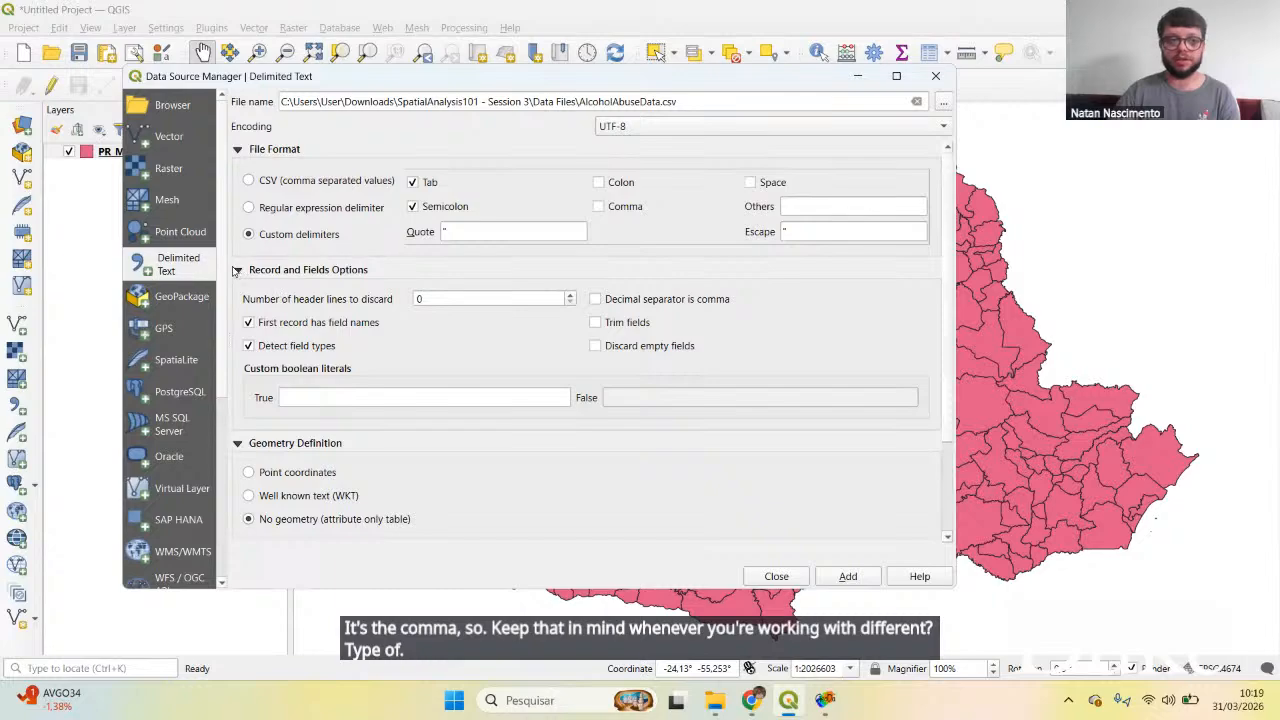
pyautogui.click(237, 270)
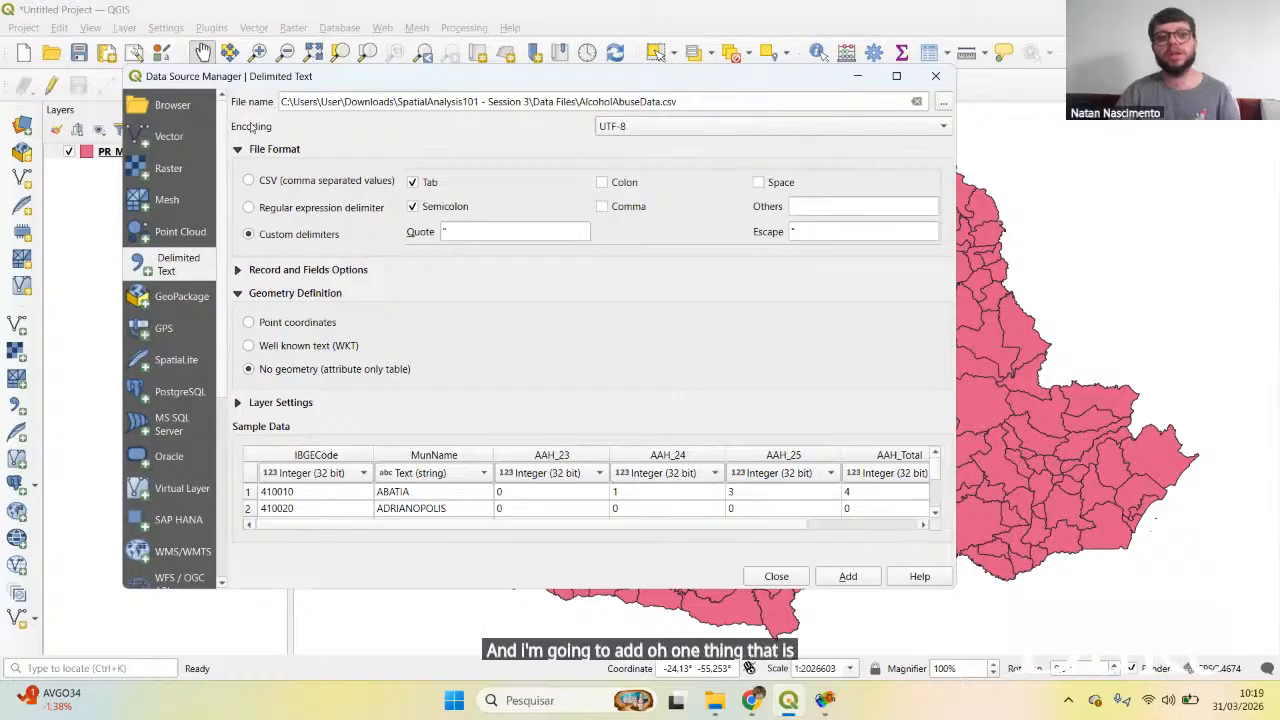
# Step: Try the windows-1252 encoding for AlcoholAbuseData.csv
pyautogui.click(645, 129)
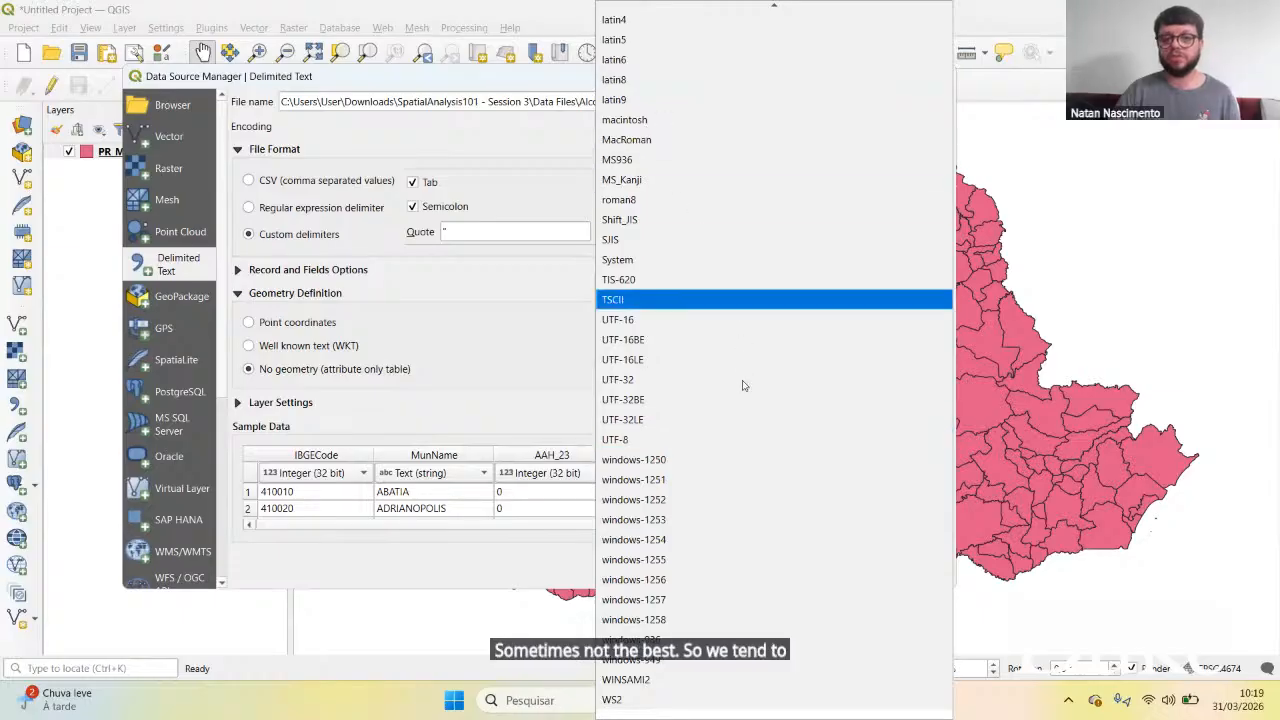
pyautogui.click(681, 504)
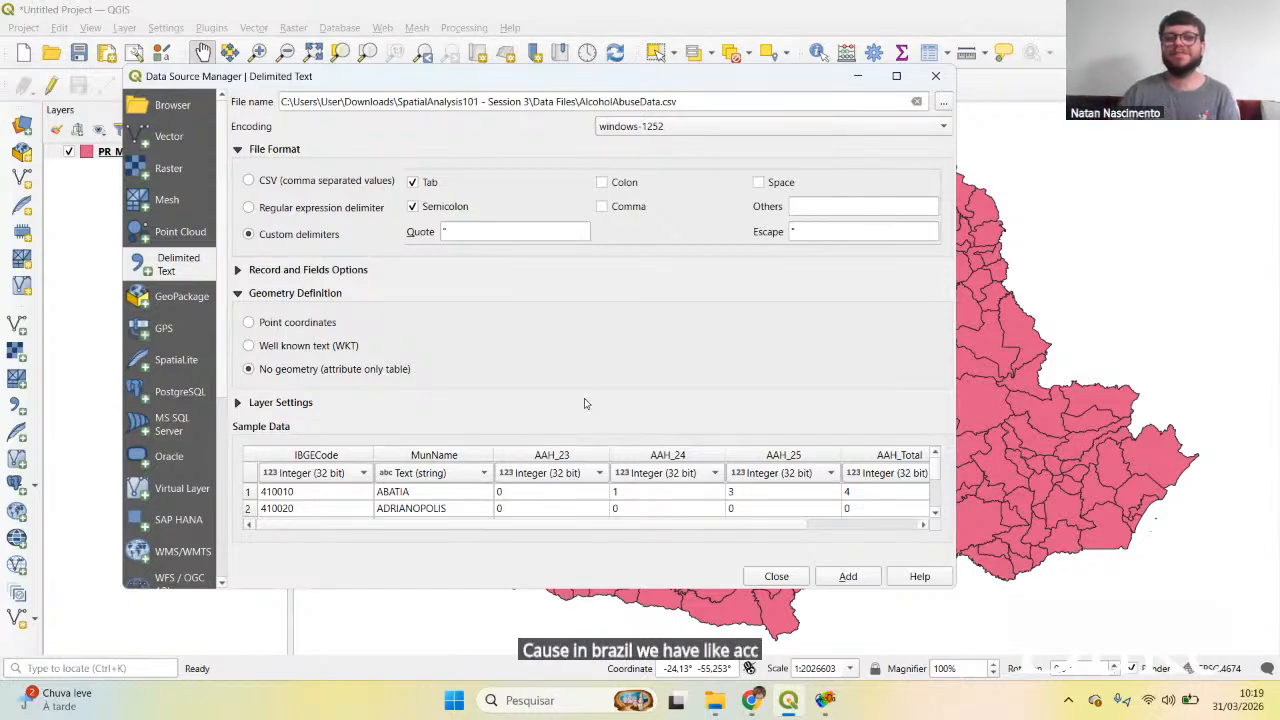
# Step: Set the encoding to UTF-8 and add AlcoholAbuseData.csv to the project as an attribute-only table
pyautogui.click(703, 128)
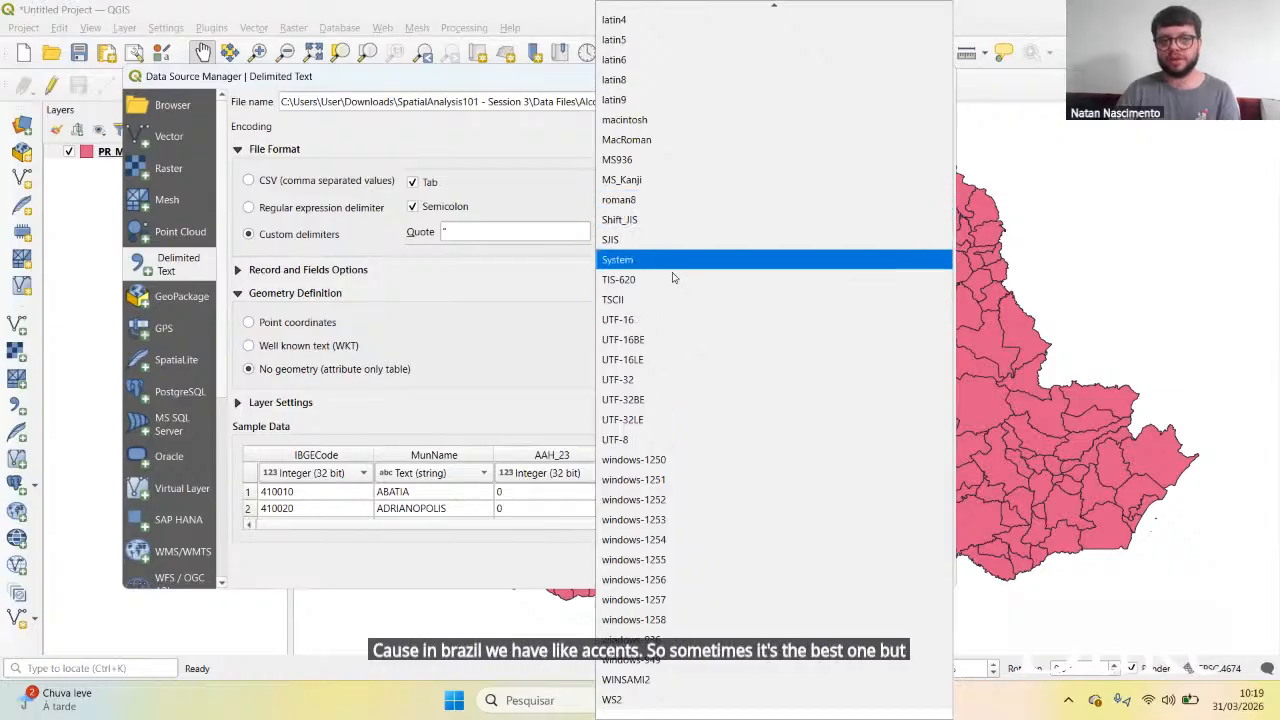
pyautogui.click(640, 439)
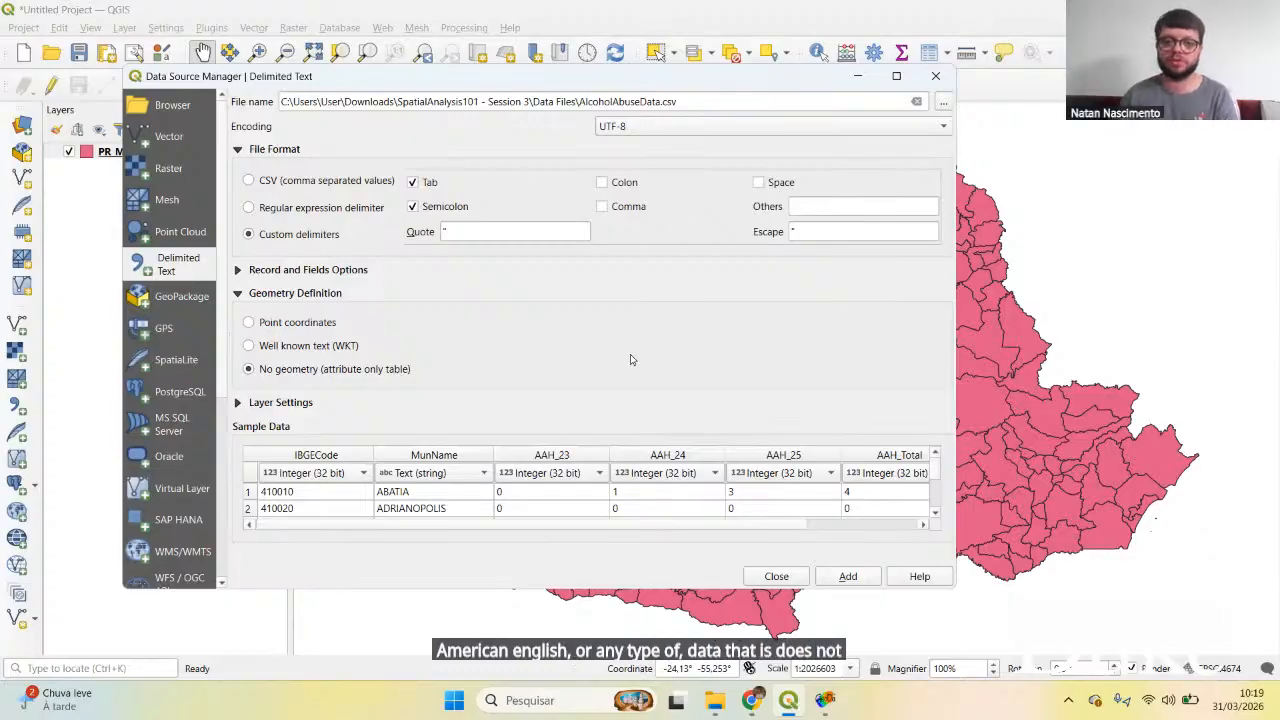
pyautogui.click(848, 578)
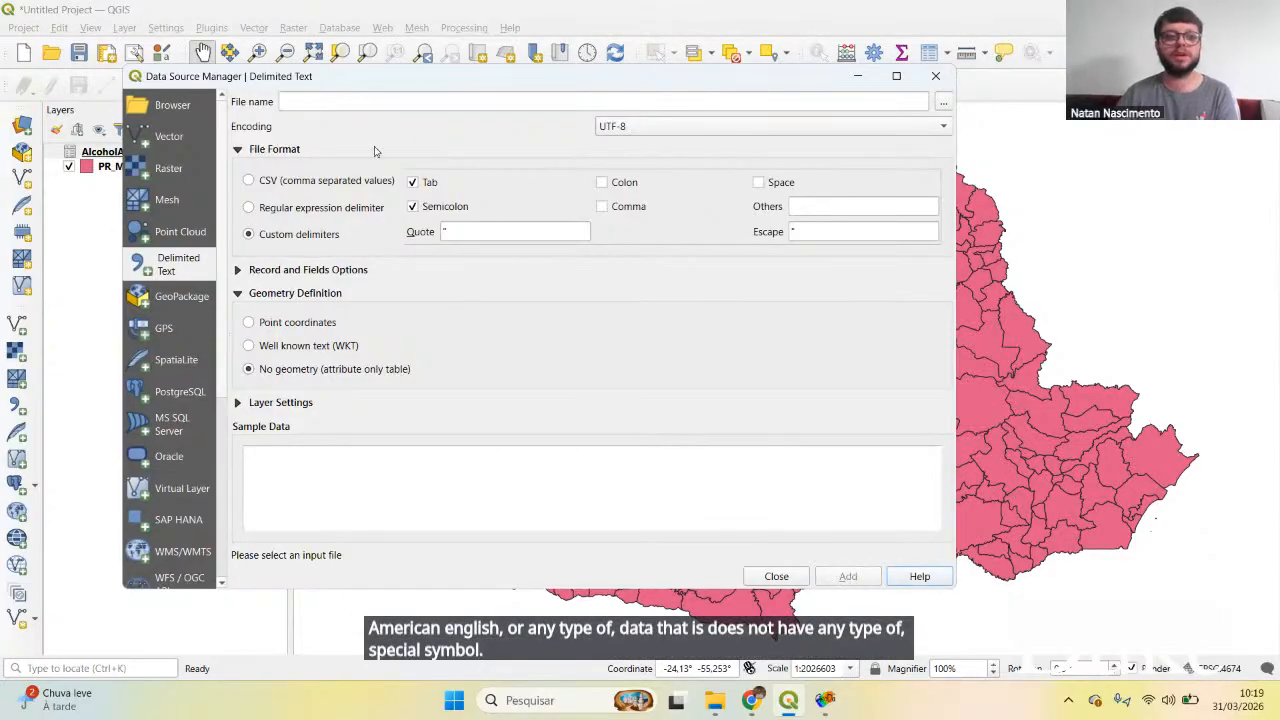
# Step: Add PopData.csv from the Data Files folder to the project as a UTF-8 attribute-only table and close the data source manager
pyautogui.click(943, 101)
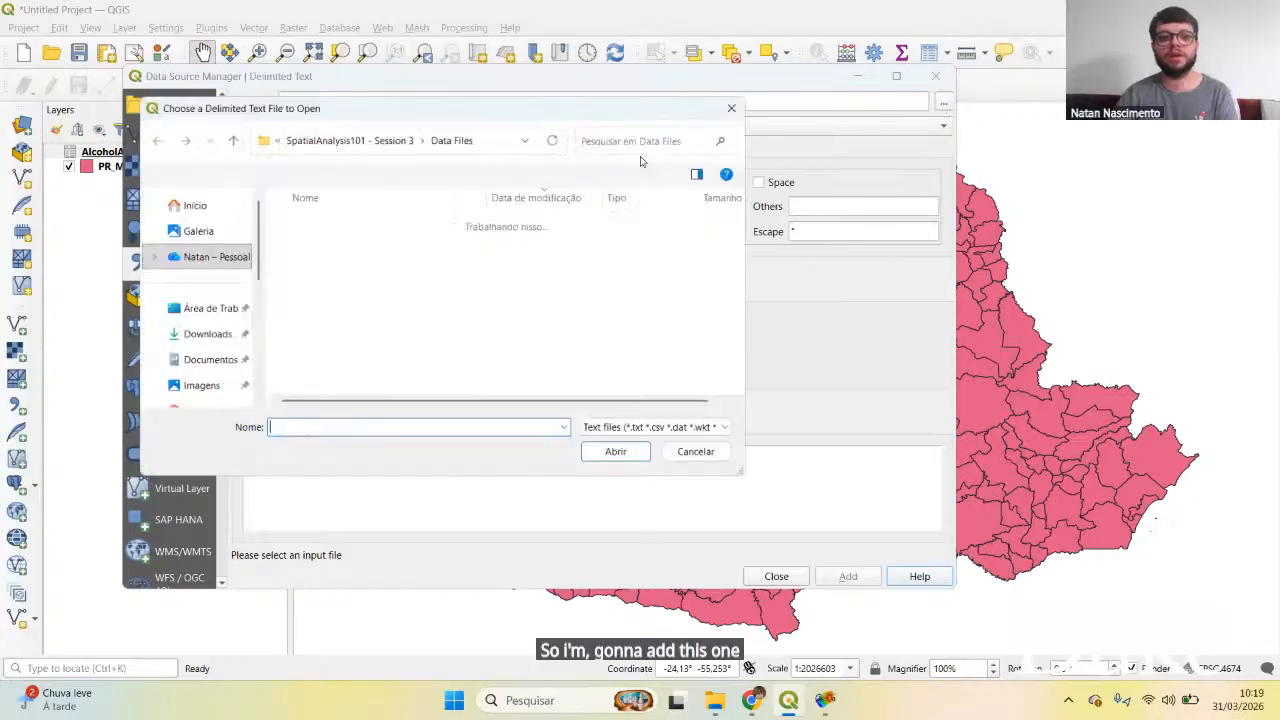
pyautogui.click(358, 241)
pyautogui.doubleClick(358, 241)
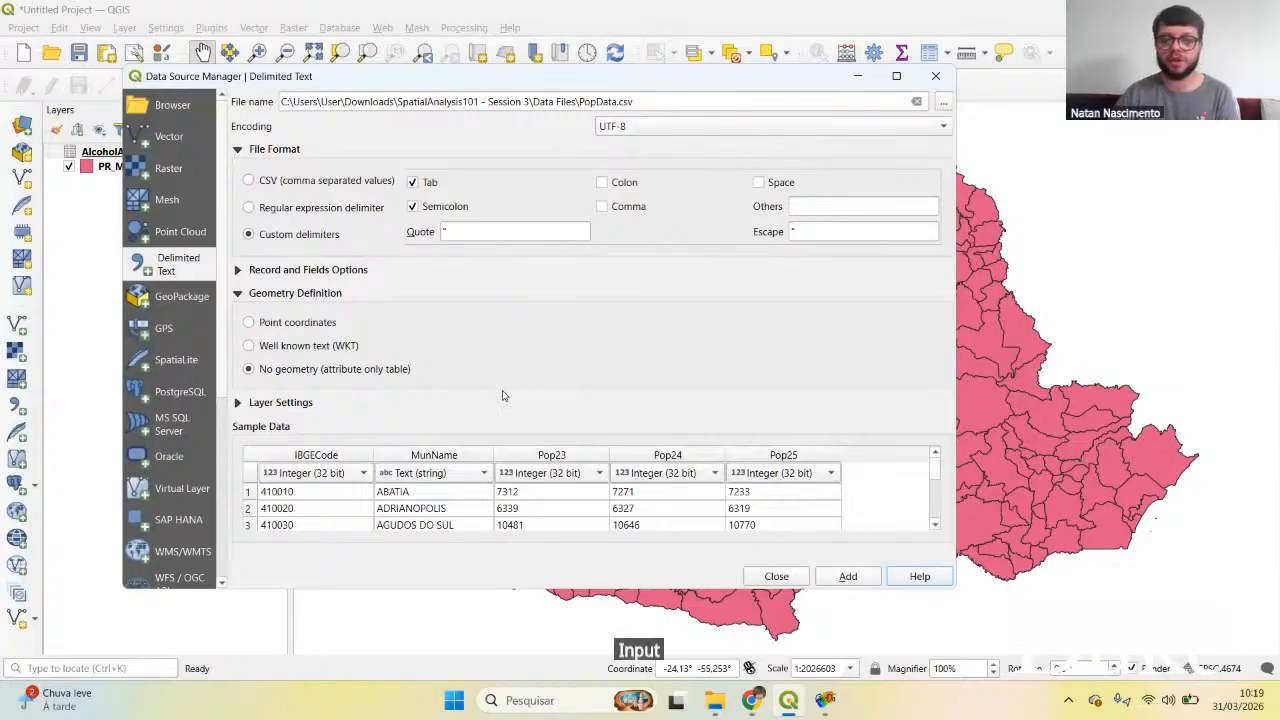
pyautogui.click(848, 577)
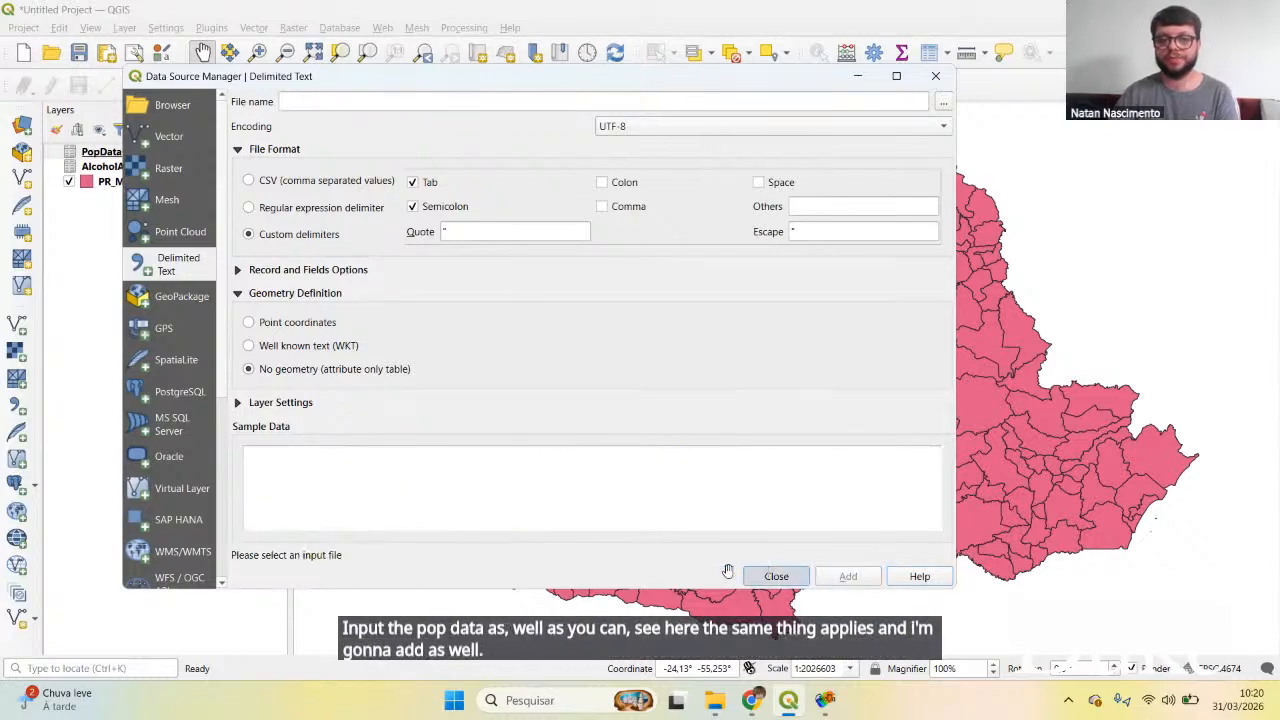
pyautogui.click(776, 576)
pyautogui.click(130, 260)
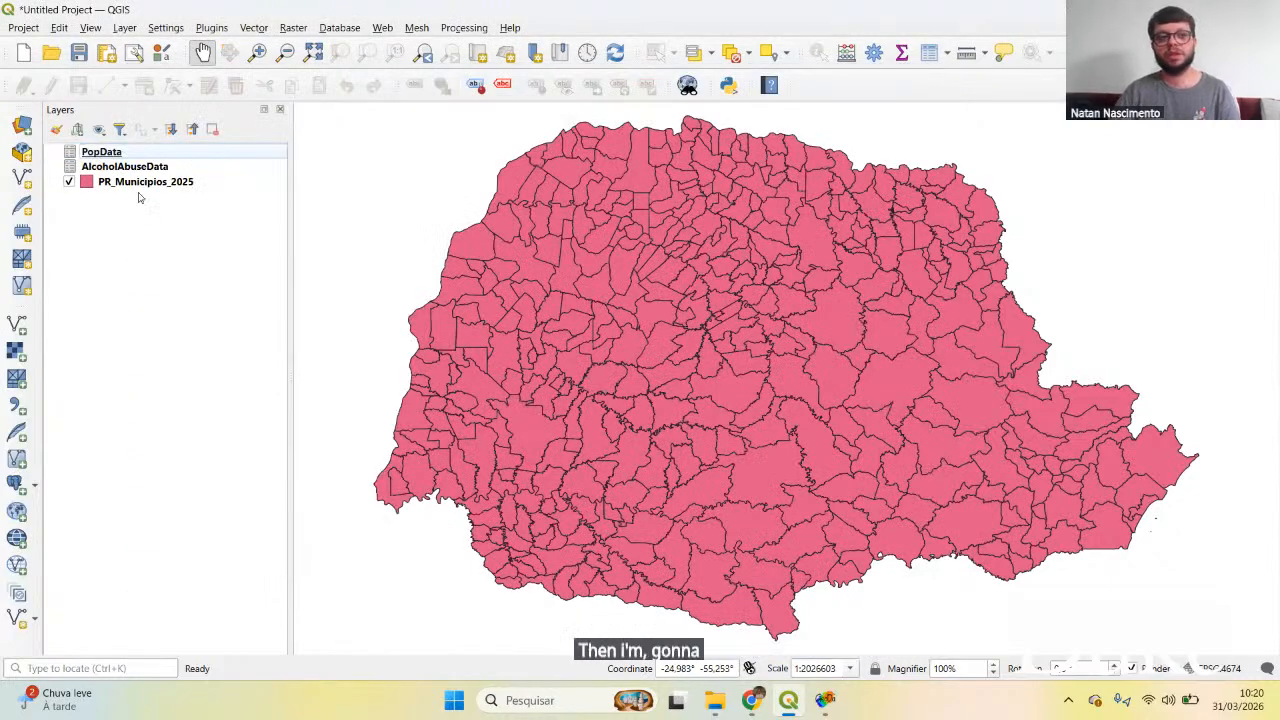
# Step: Examine the attribute tables of PopData and AlcoholAbuseData, checking their IBGECode, municipality name and yearly columns
pyautogui.click(140, 153)
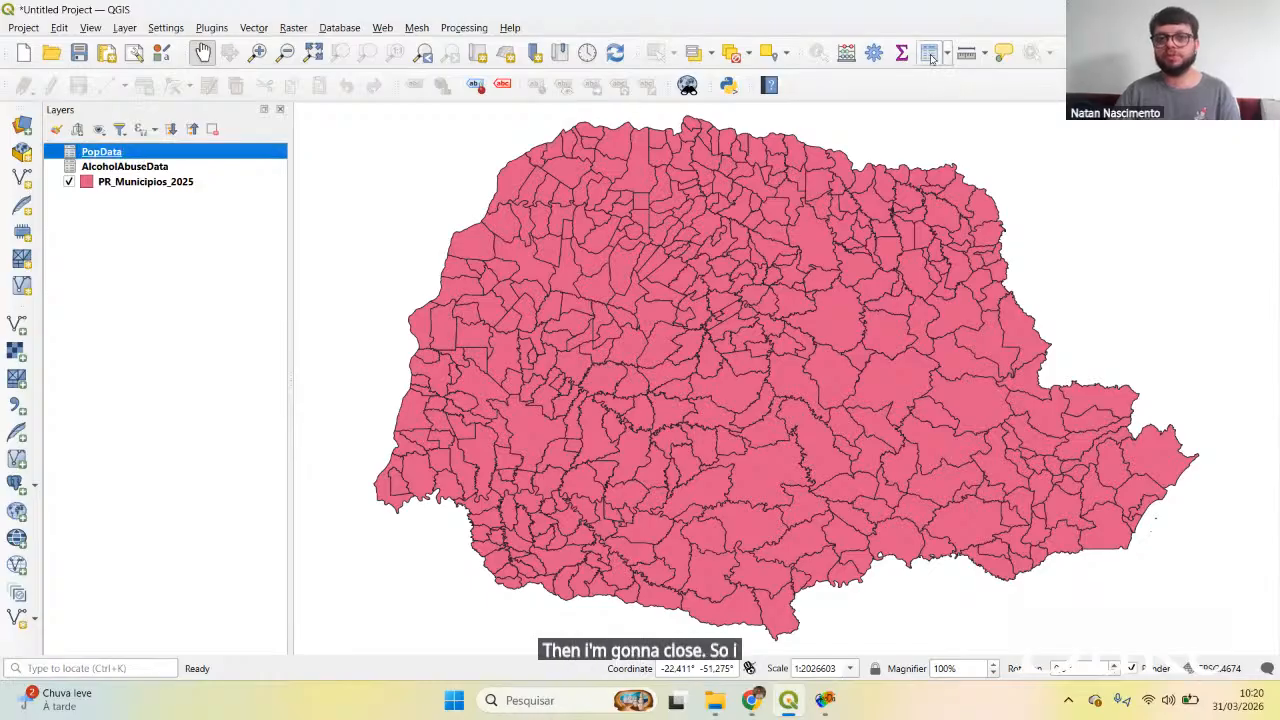
pyautogui.press('F6')
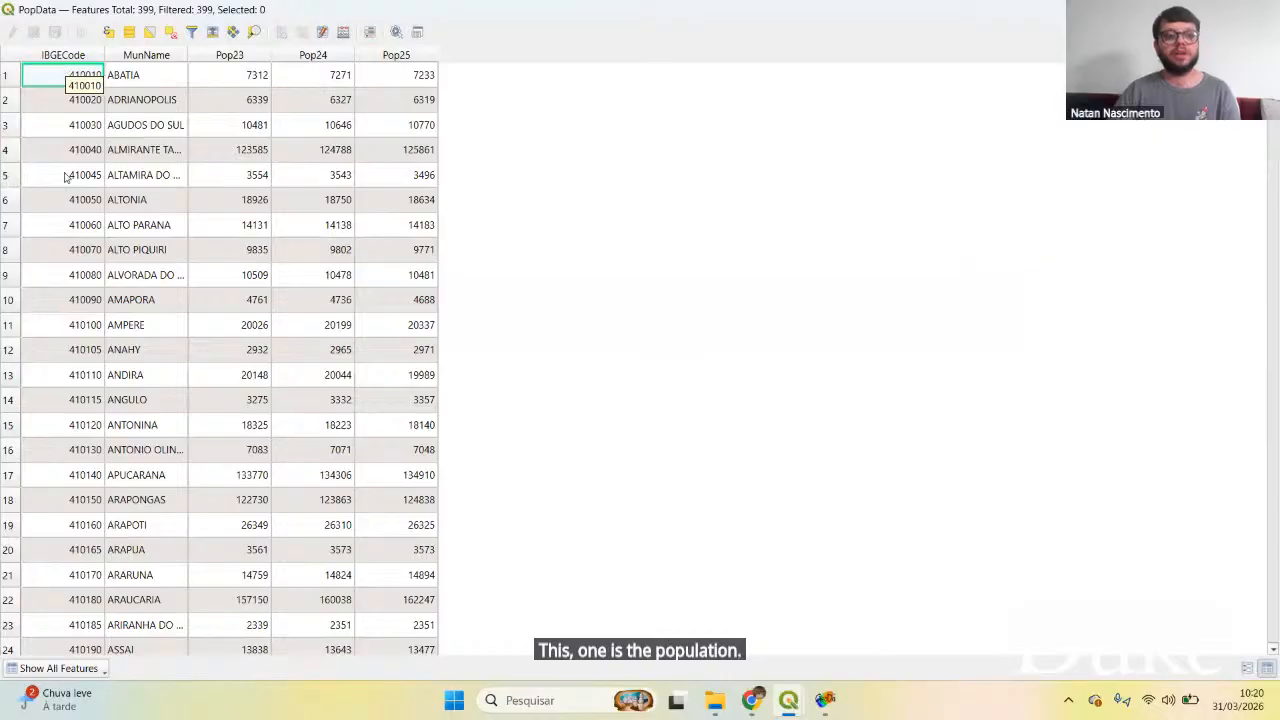
pyautogui.scroll(-20, 64, 176)
pyautogui.scroll(3, 64, 176)
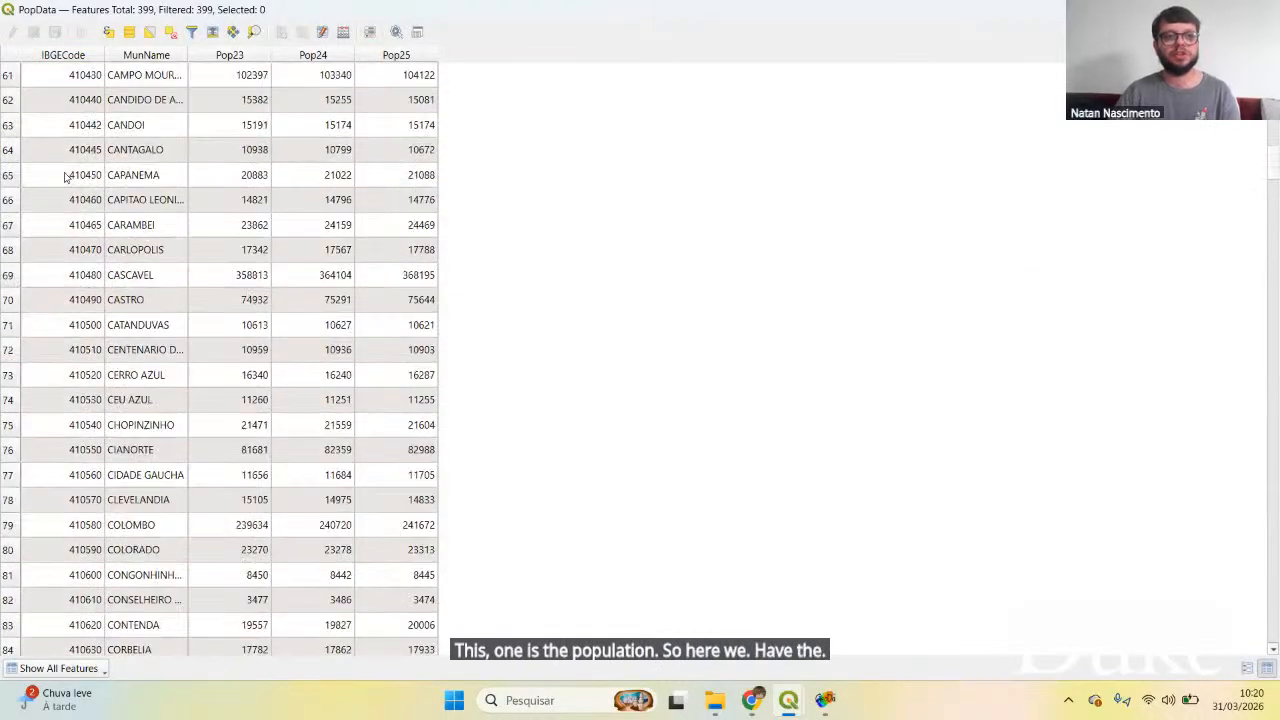
pyautogui.scroll(20, 64, 176)
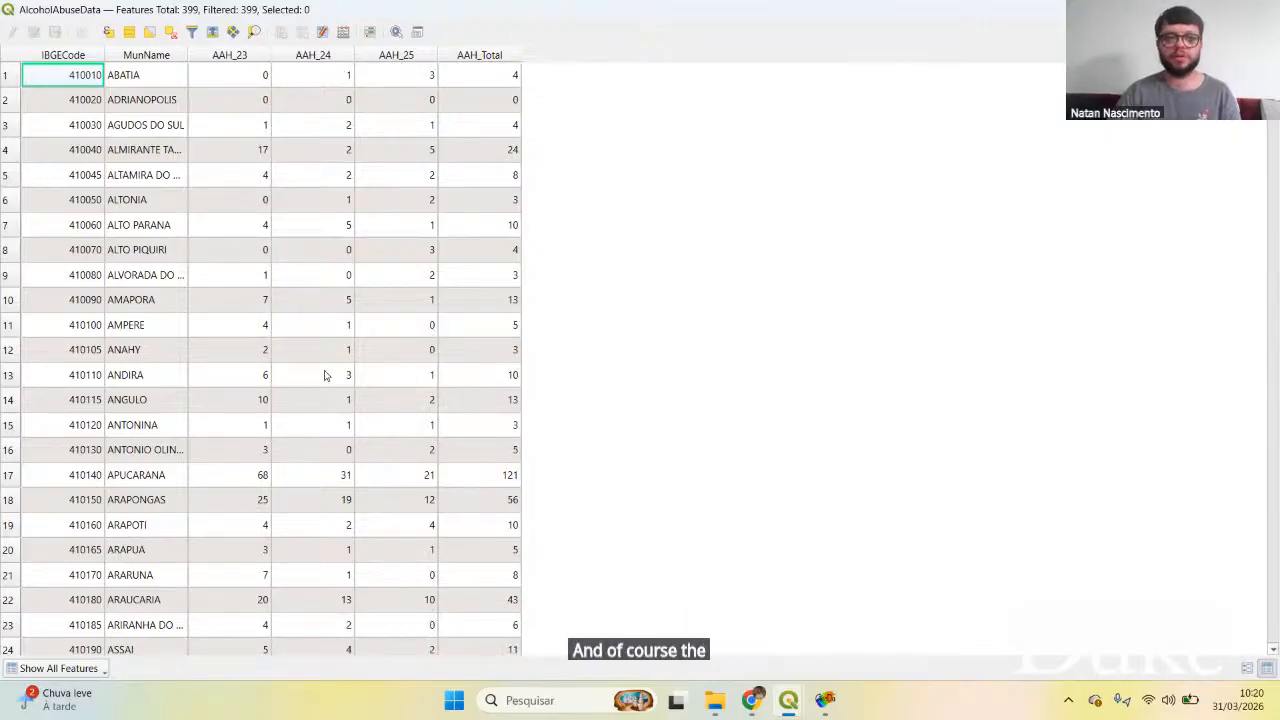
pyautogui.scroll(-10, 505, 368)
pyautogui.scroll(3, 494, 355)
pyautogui.scroll(7, 494, 355)
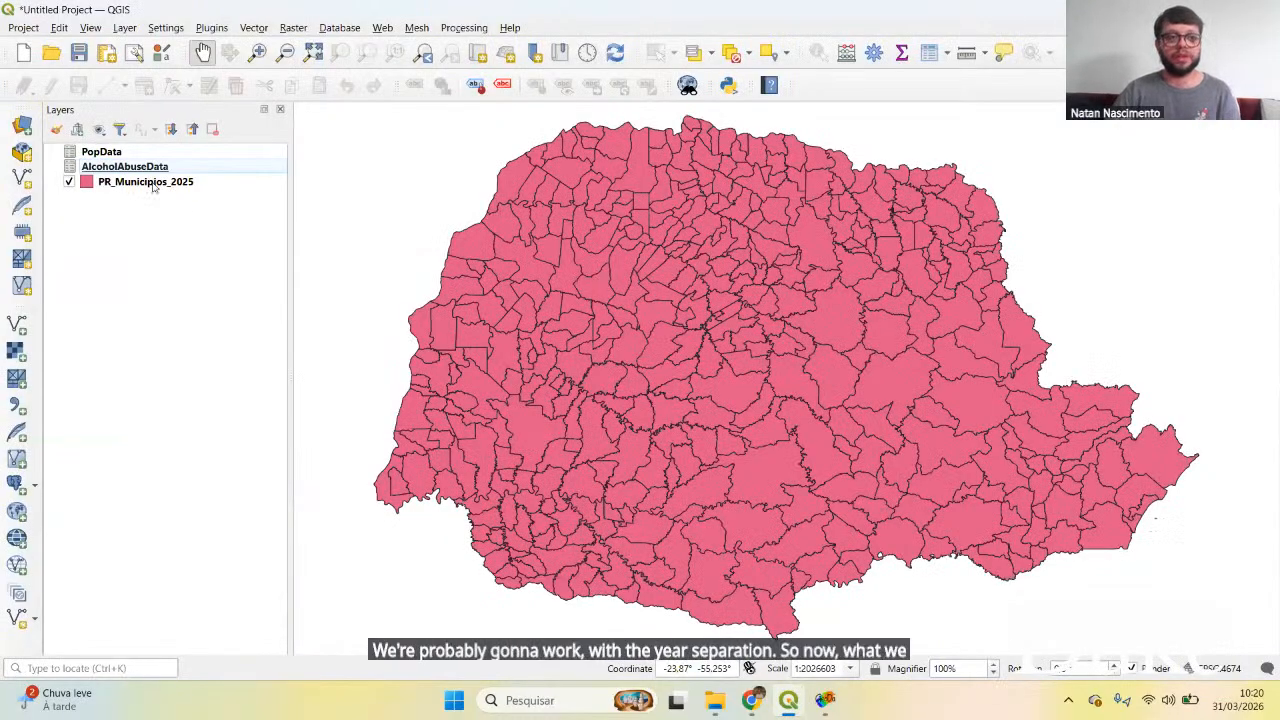
# Step: Start a join on PR_Municipios_2025 with AlcoholAbuseData, using IBGECode as both the join field and the target field
pyautogui.rightClick(152, 183)
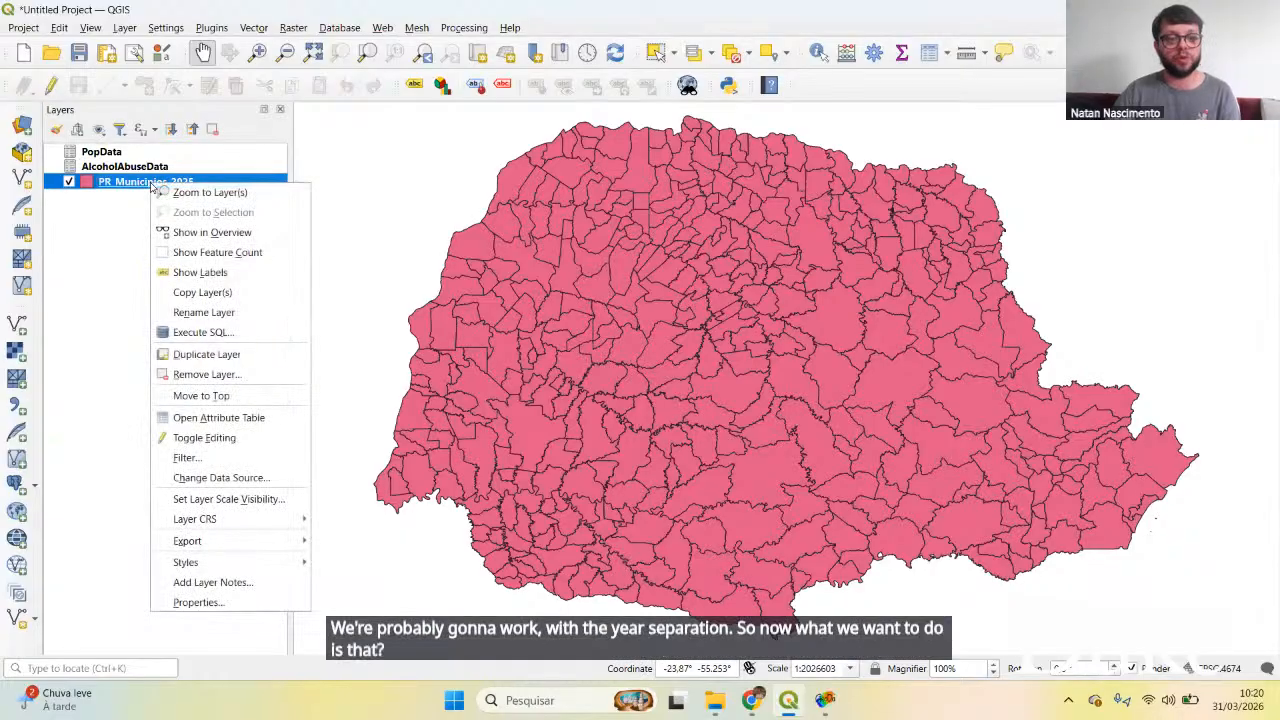
pyautogui.click(262, 603)
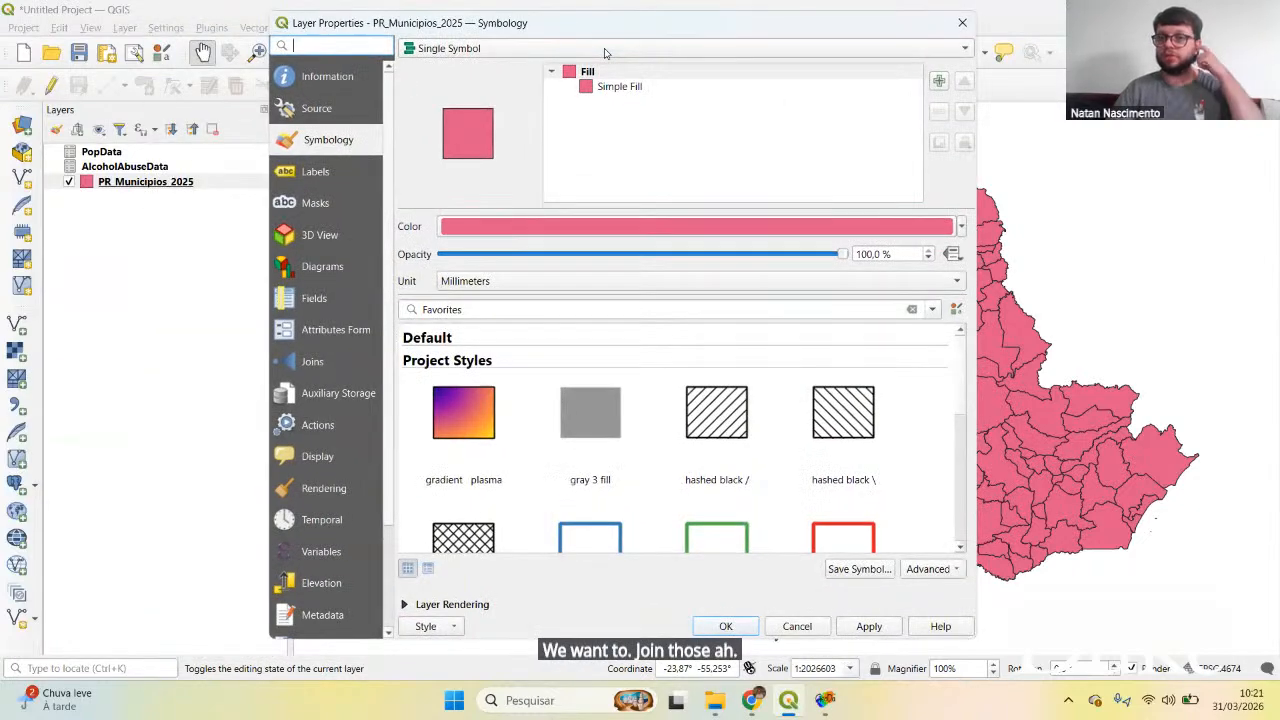
pyautogui.click(314, 362)
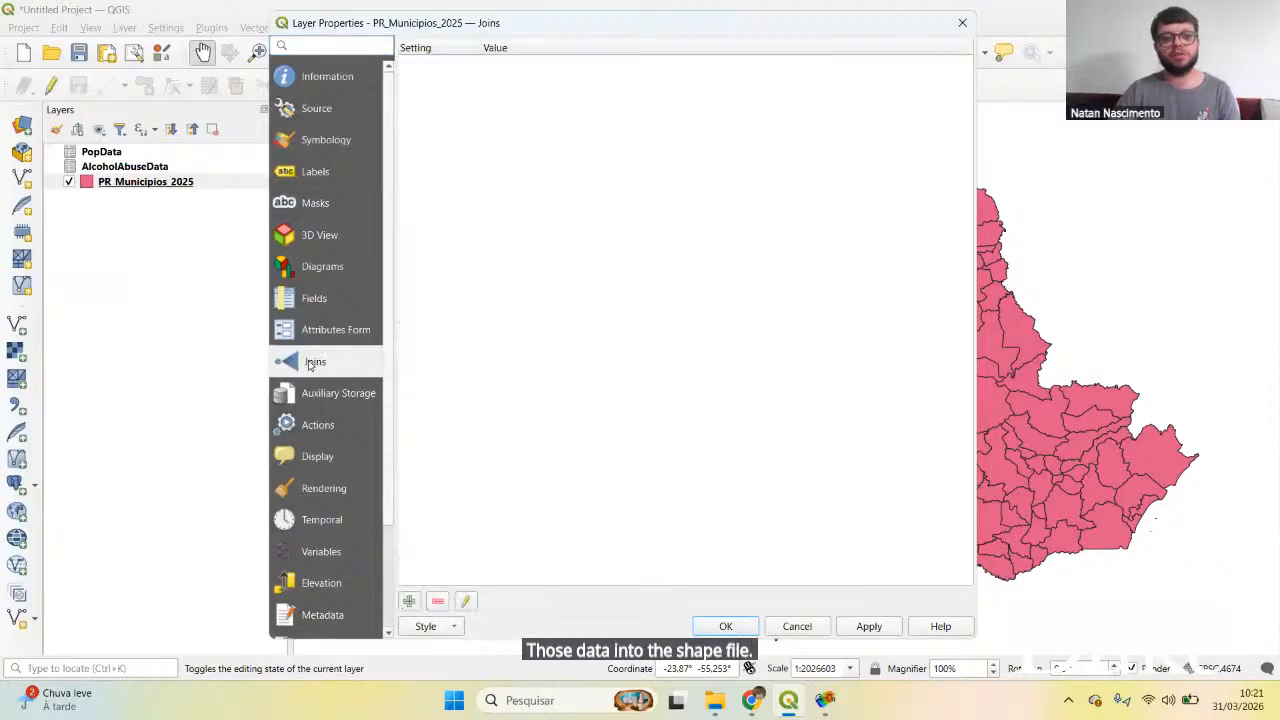
pyautogui.click(410, 602)
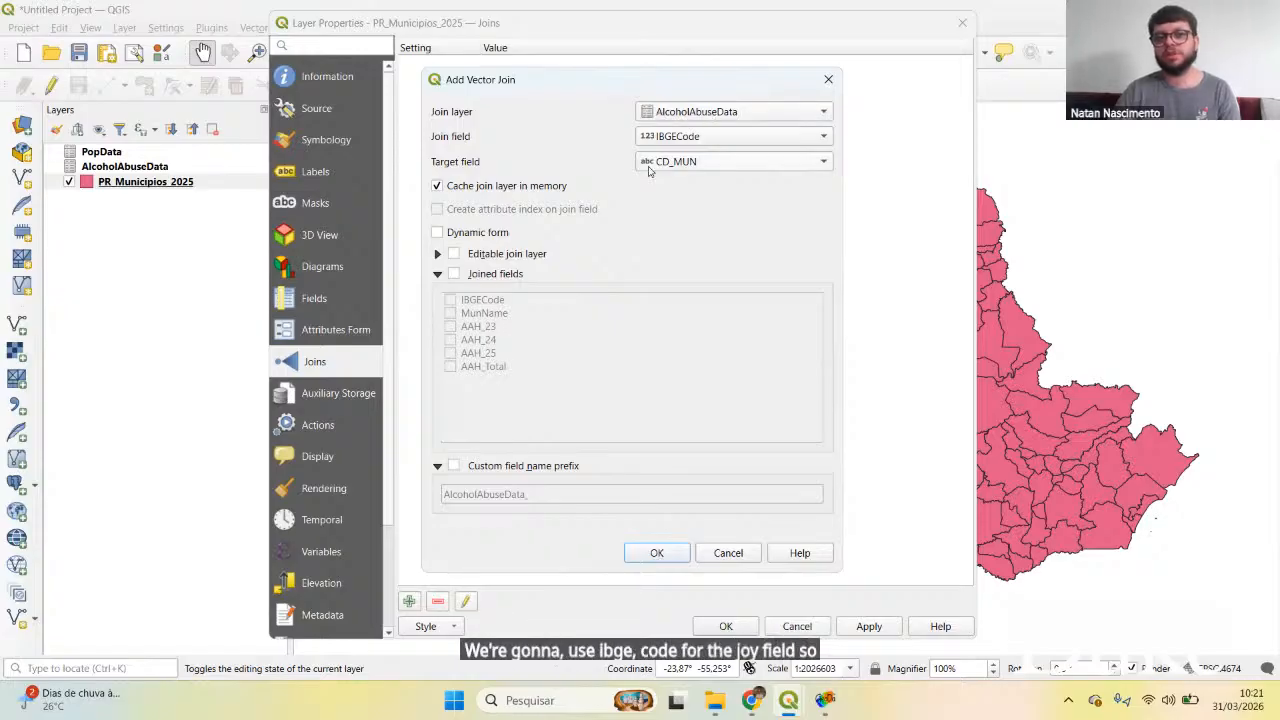
pyautogui.click(712, 161)
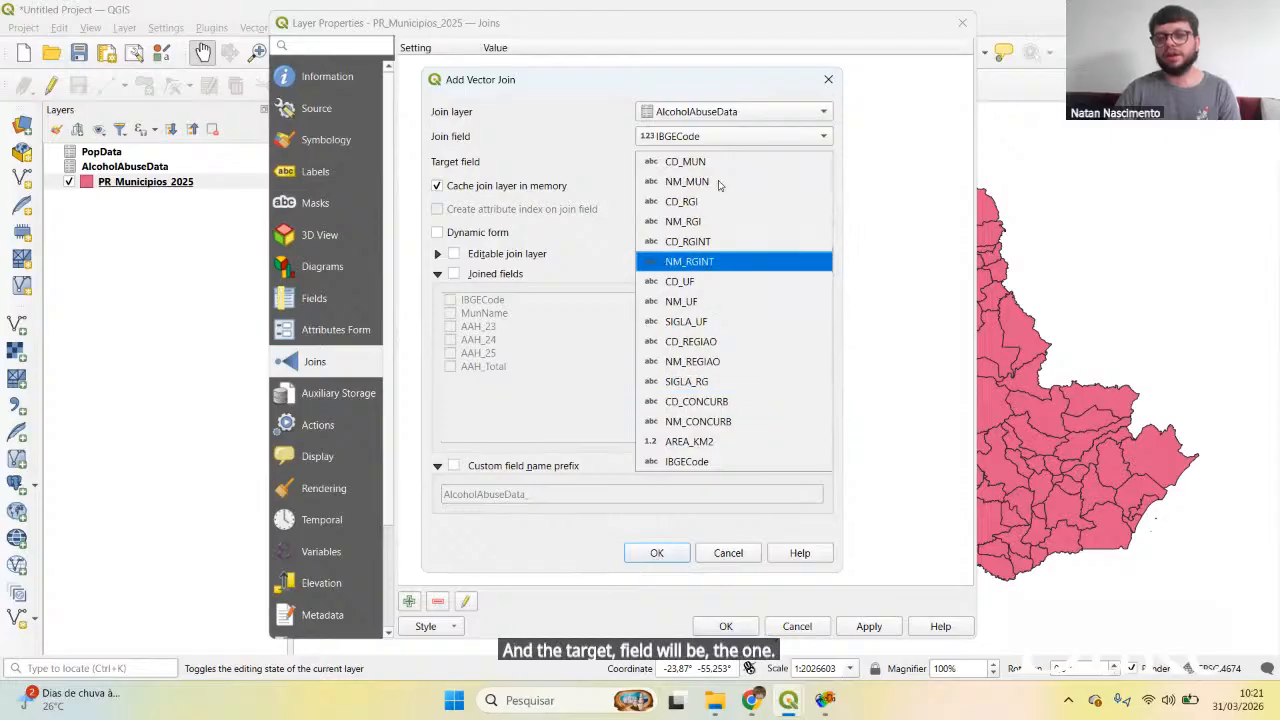
pyautogui.click(693, 462)
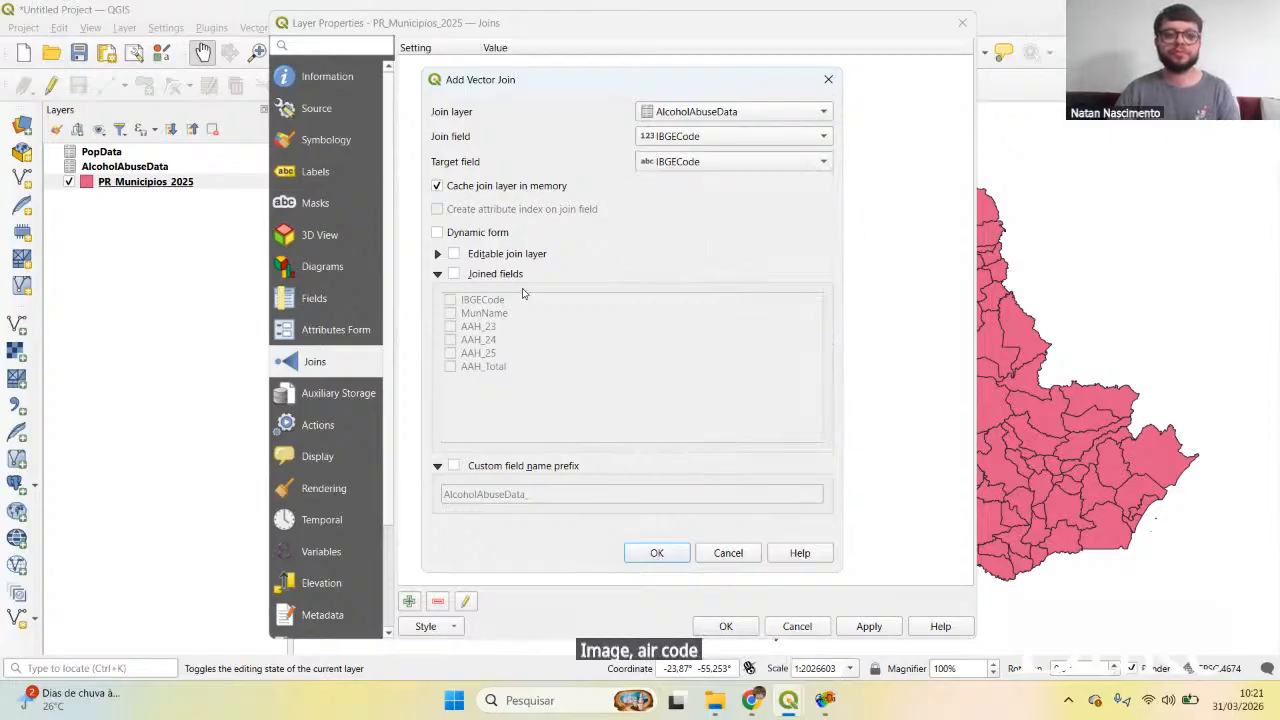
# Step: Limit the AlcoholAbuseData join to AAH_23, AAH_24 and AAH_25, with an empty custom field name prefix, and create it
pyautogui.click(455, 276)
pyautogui.click(450, 326)
pyautogui.click(450, 340)
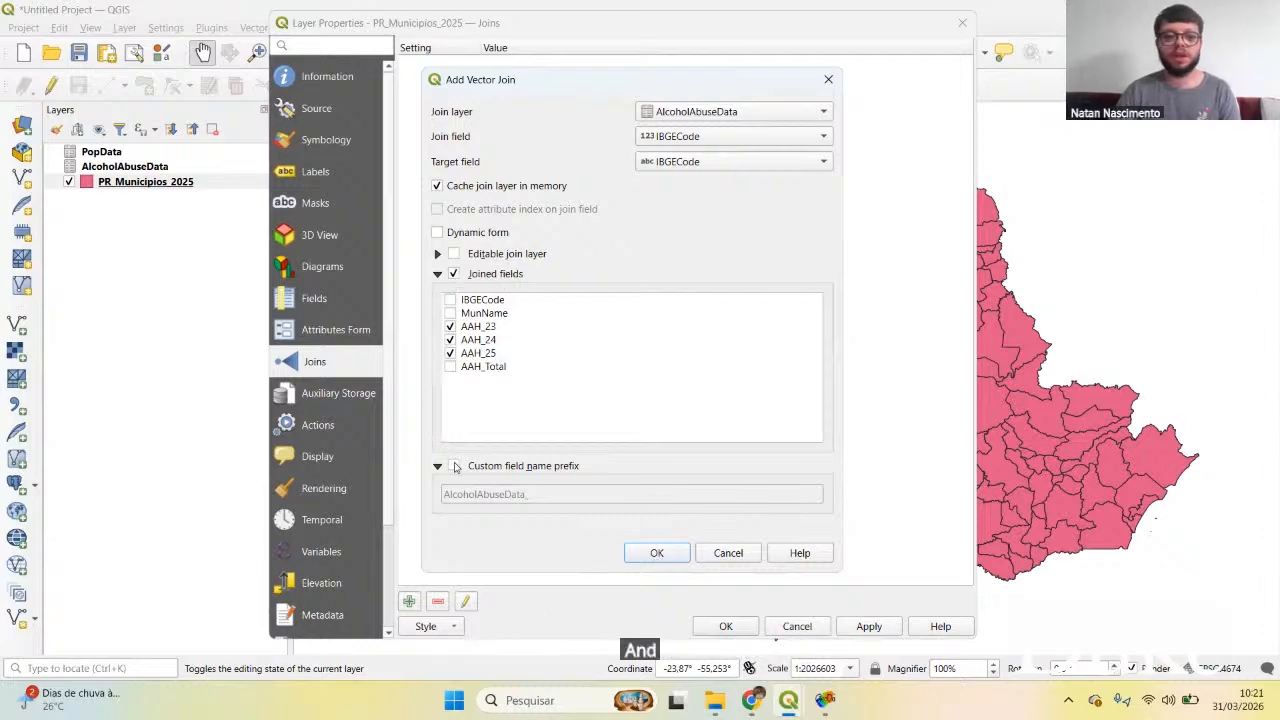
pyautogui.click(455, 466)
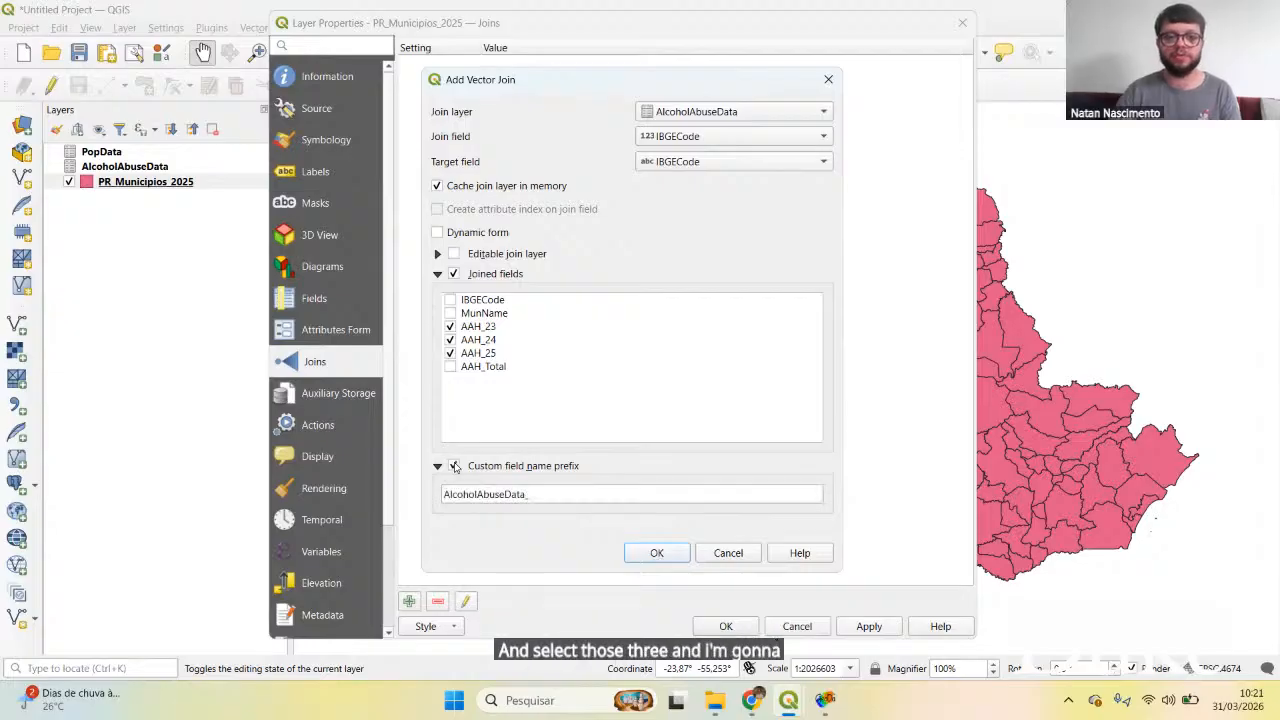
pyautogui.moveTo(545, 494); pyautogui.dragTo(398, 495)
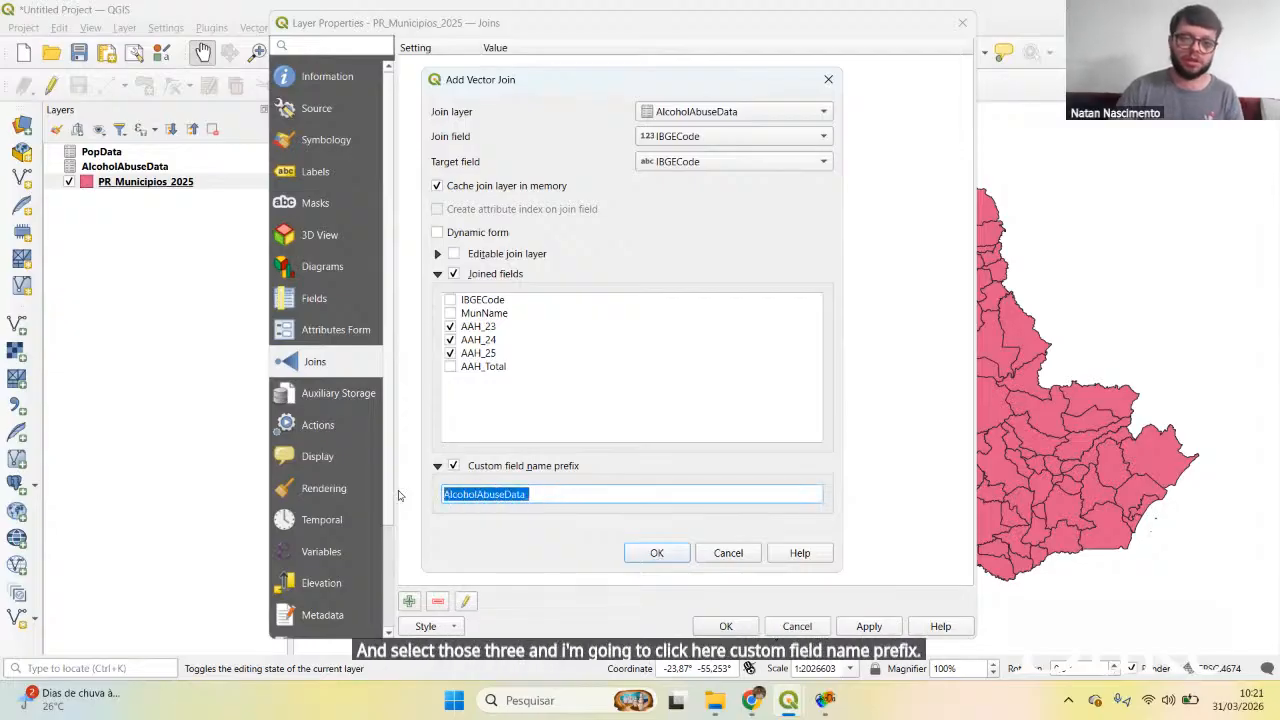
pyautogui.press('BackSpace')
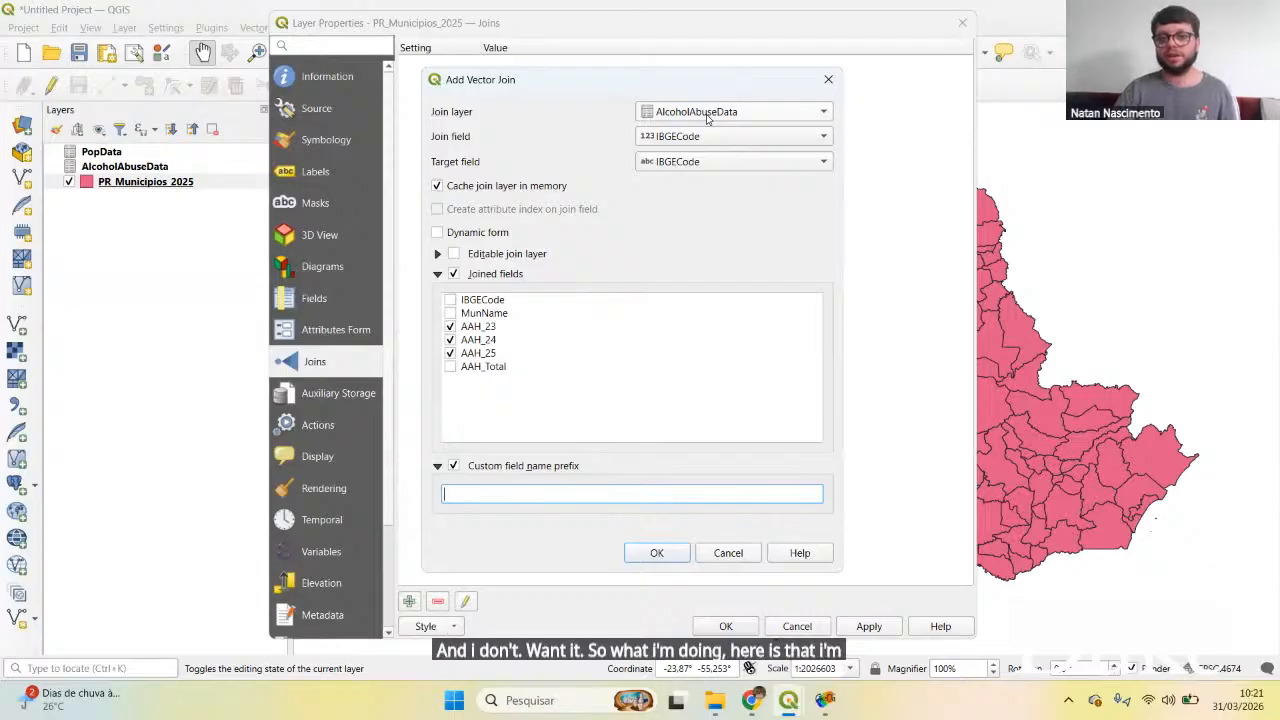
pyautogui.click(661, 556)
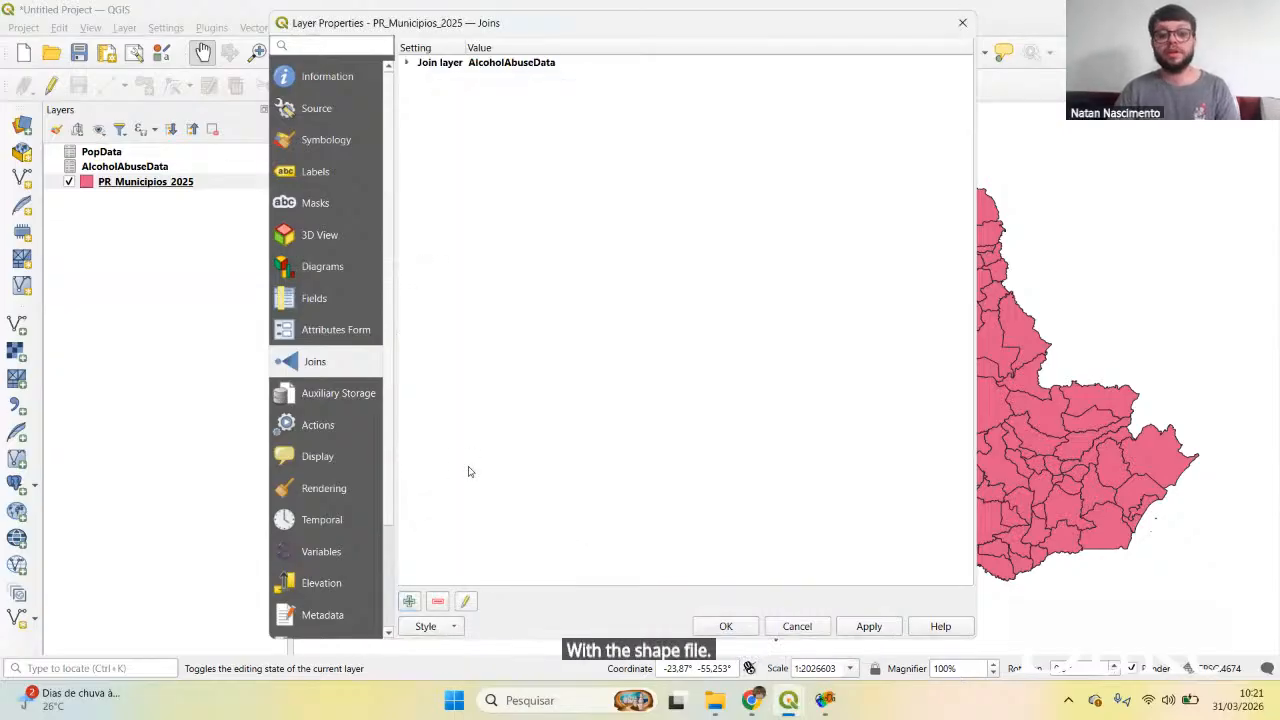
# Step: Set up a second join with PopData matching IBGECode to IBGECode, limited to the fields Pop23, Pop24 and Pop25
pyautogui.click(409, 602)
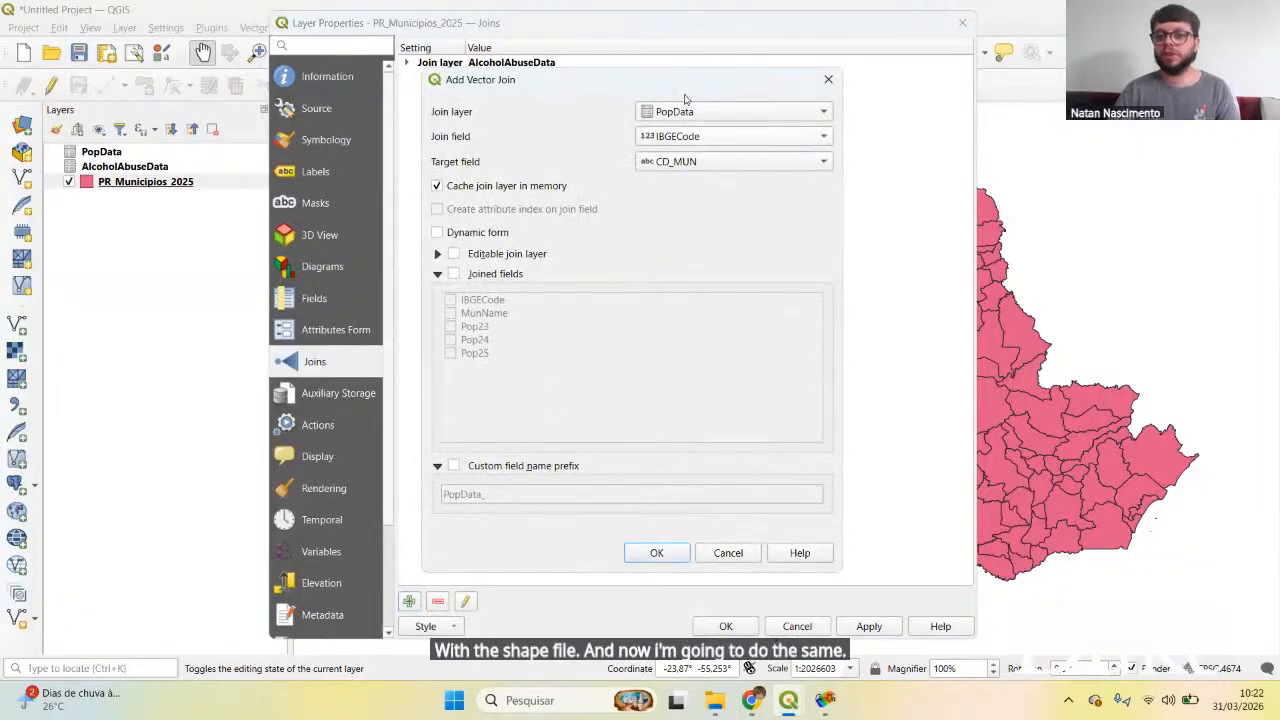
pyautogui.click(693, 162)
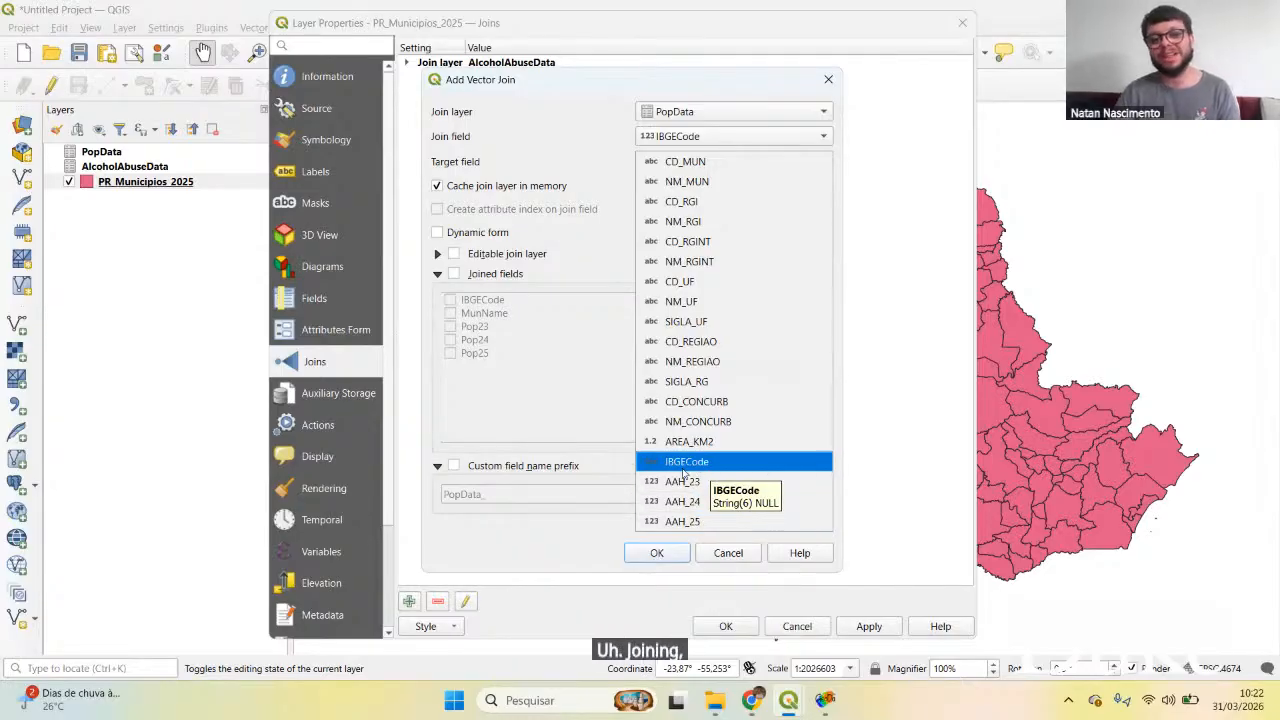
pyautogui.click(709, 465)
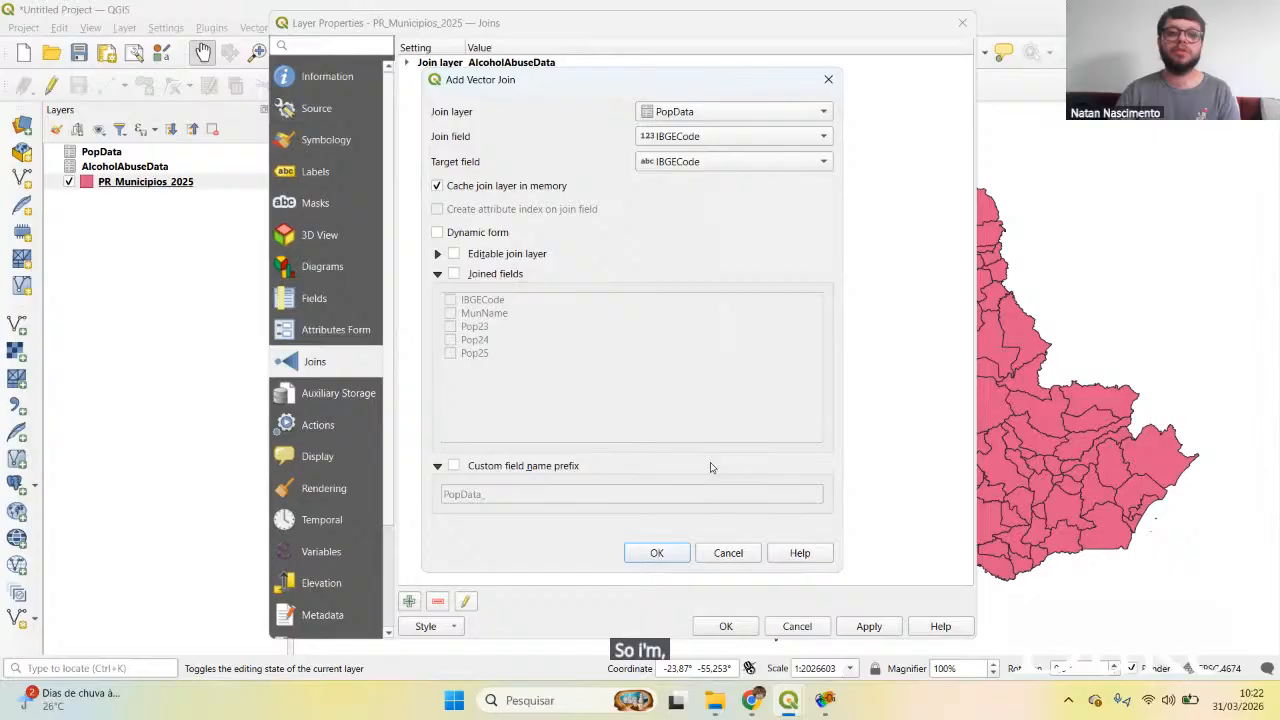
pyautogui.click(453, 273)
pyautogui.click(450, 326)
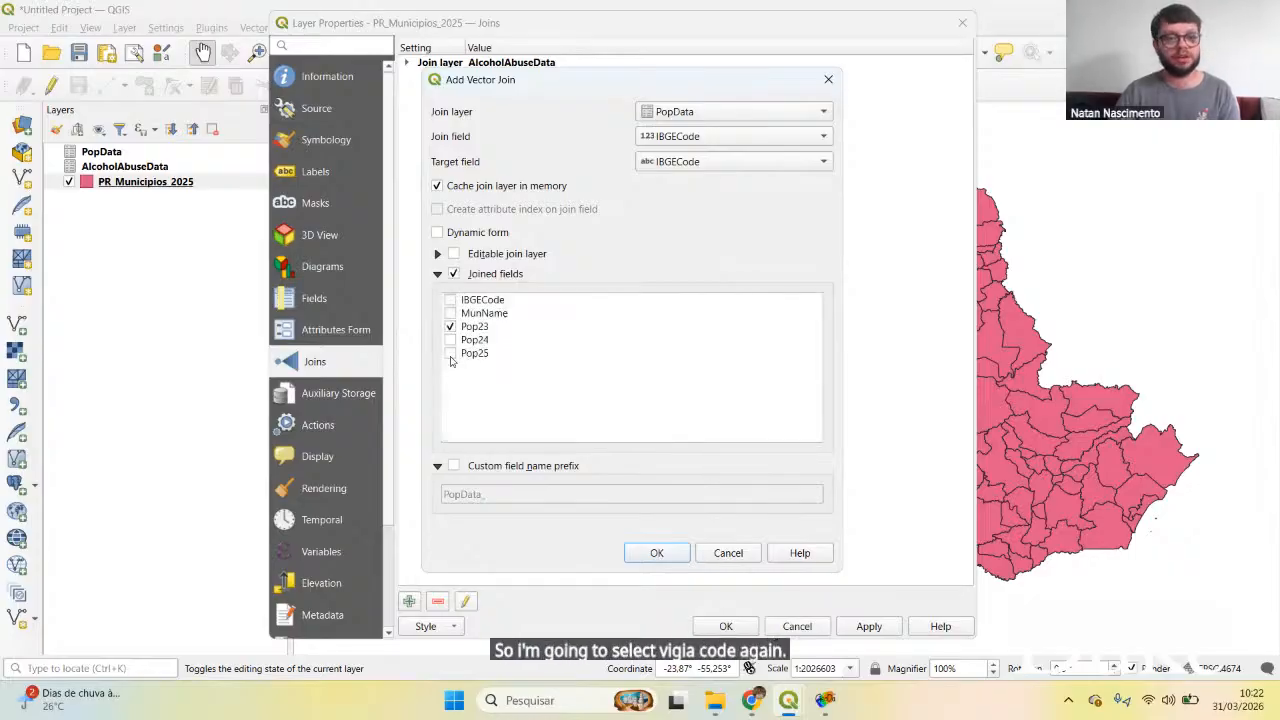
pyautogui.click(450, 340)
pyautogui.click(450, 353)
# Step: Give the PopData join an empty custom field name prefix, create it and accept the layer properties
pyautogui.click(456, 467)
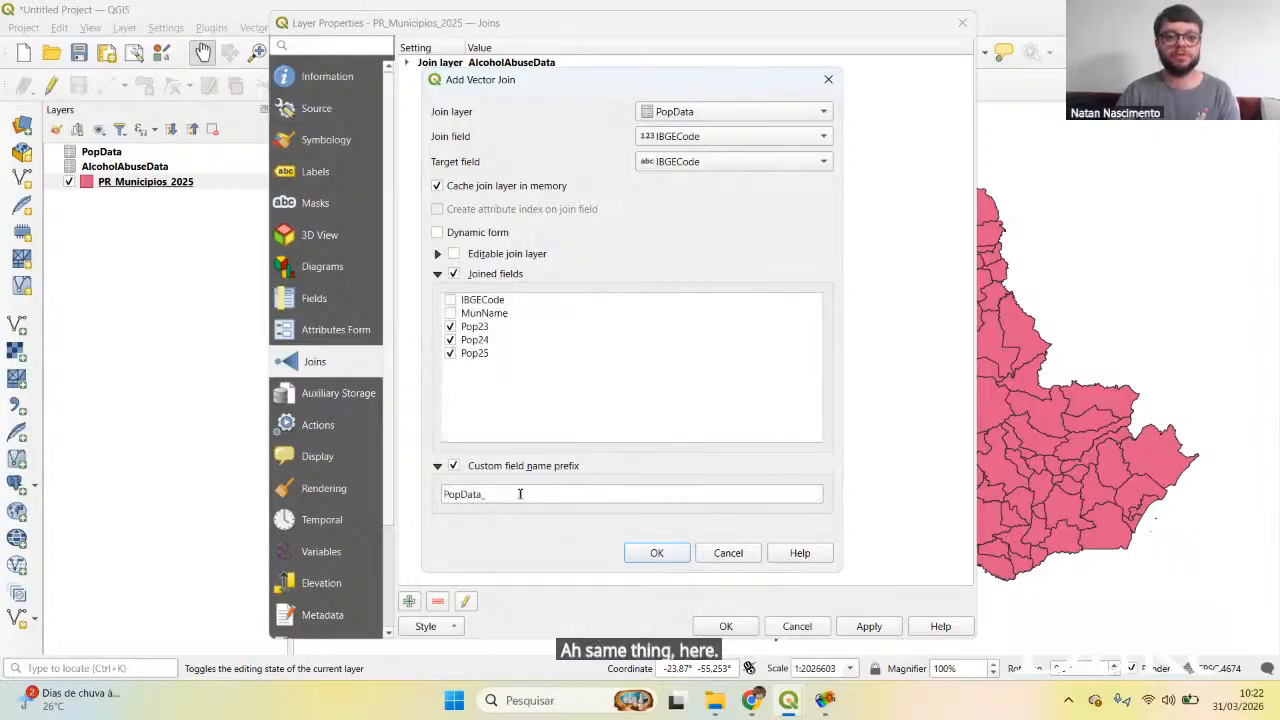
pyautogui.moveTo(517, 491); pyautogui.dragTo(402, 497)
pyautogui.press('BackSpace')
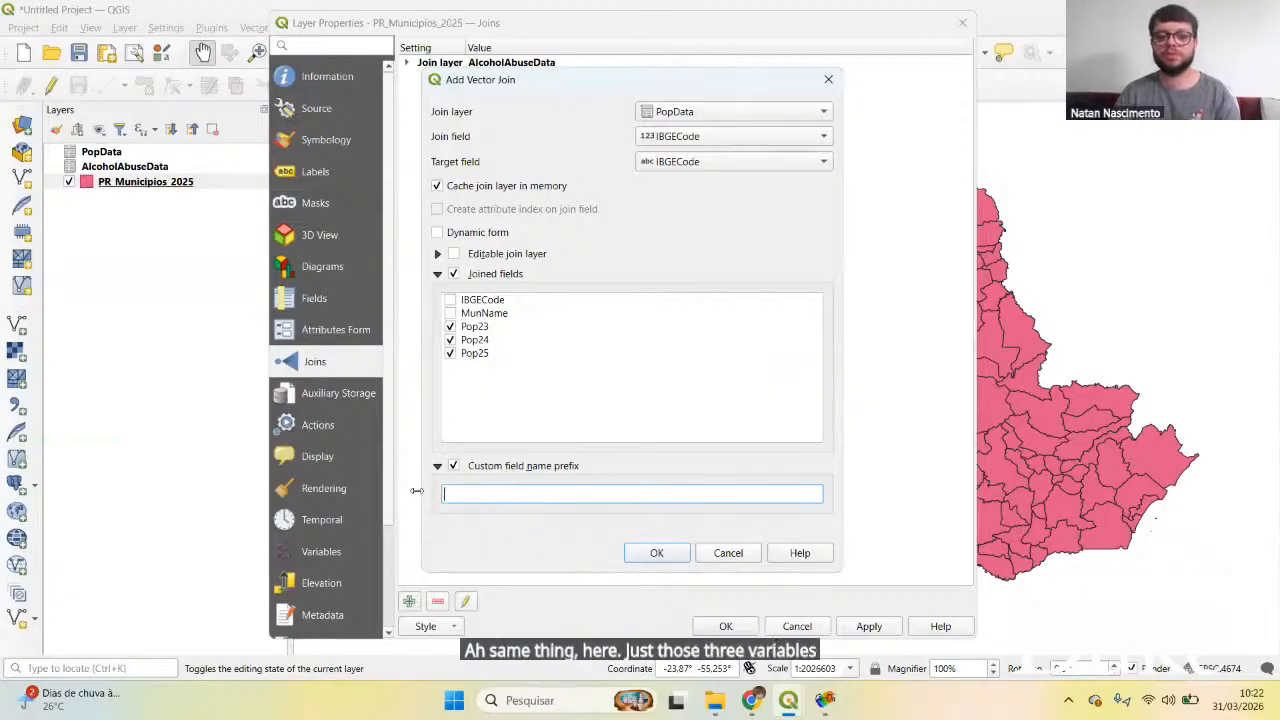
pyautogui.click(652, 553)
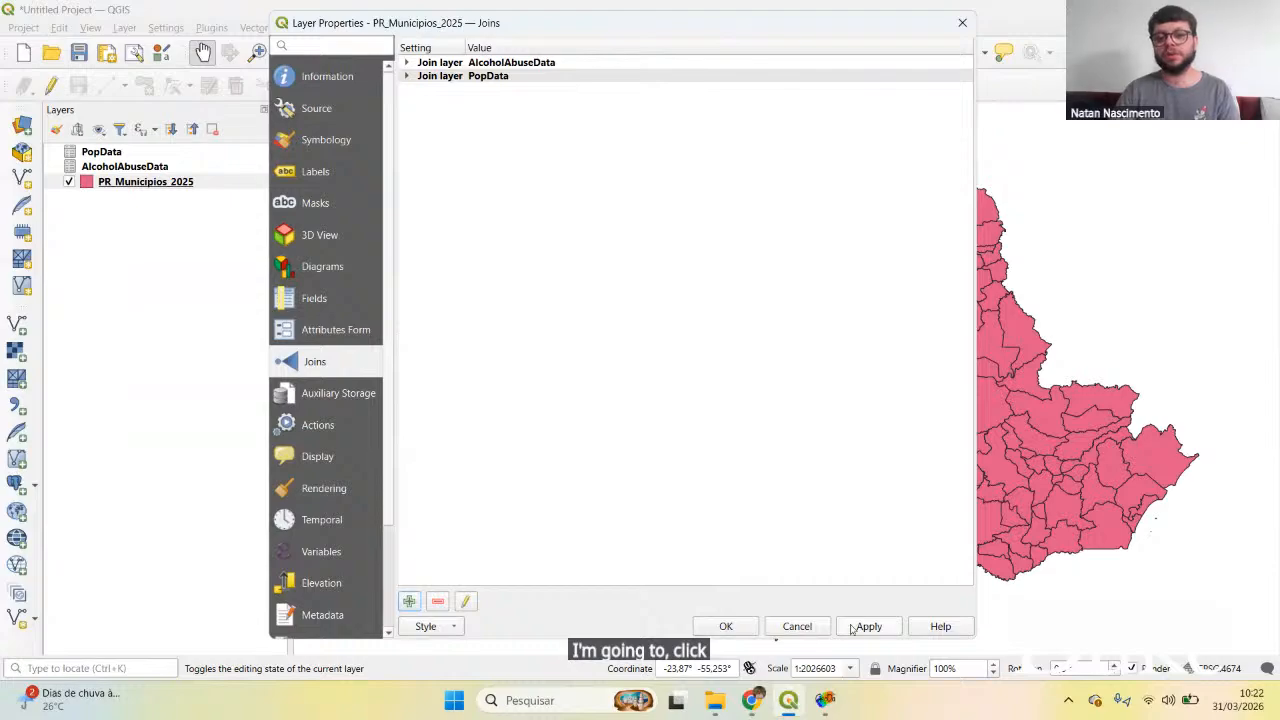
pyautogui.click(726, 627)
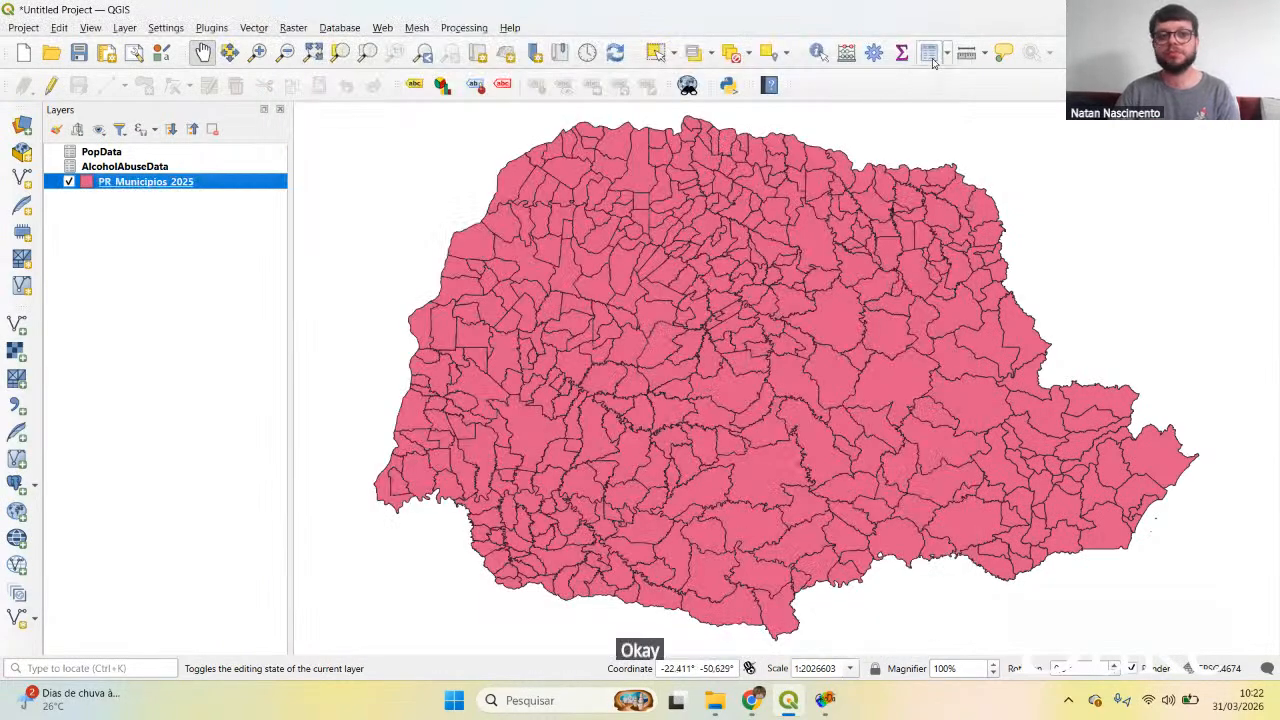
# Step: Check the PR_Municipios_2025 attribute table for the joined AAH and population columns beside IBGECode
pyautogui.click(930, 55)
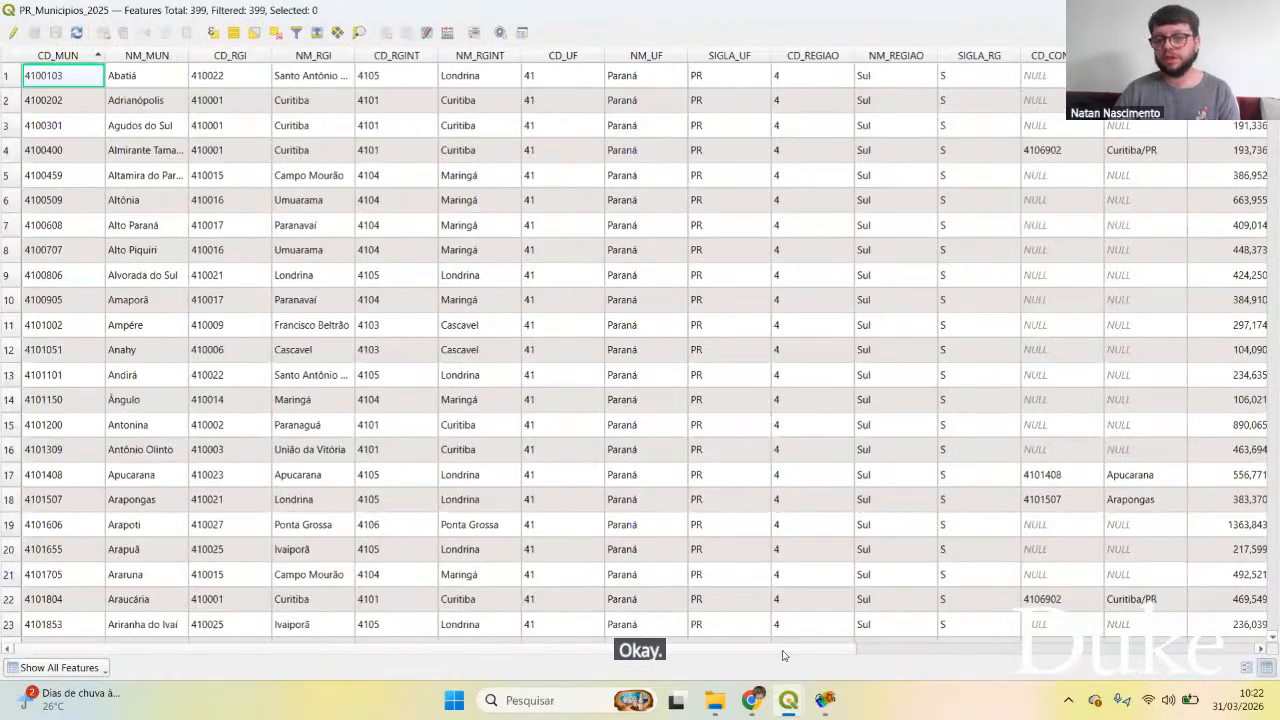
pyautogui.hscroll(10, 783, 655)
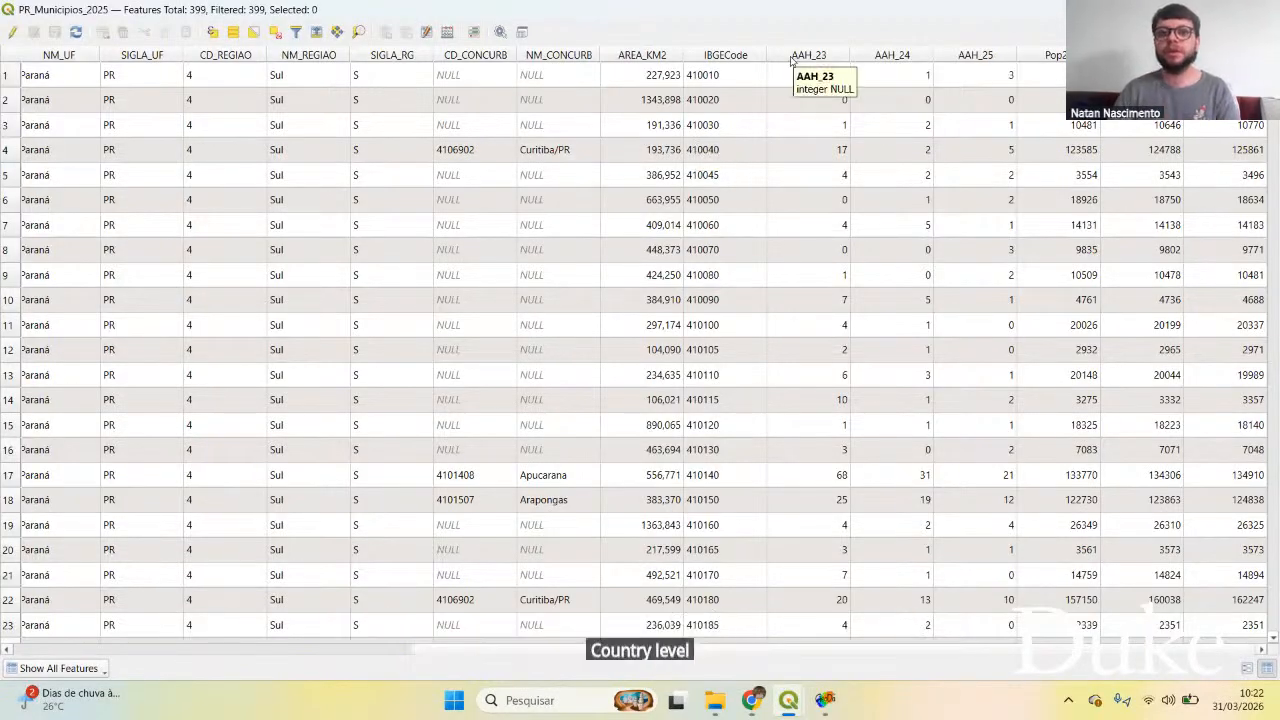
pyautogui.moveTo(1271, 95); pyautogui.dragTo(1255, 70)
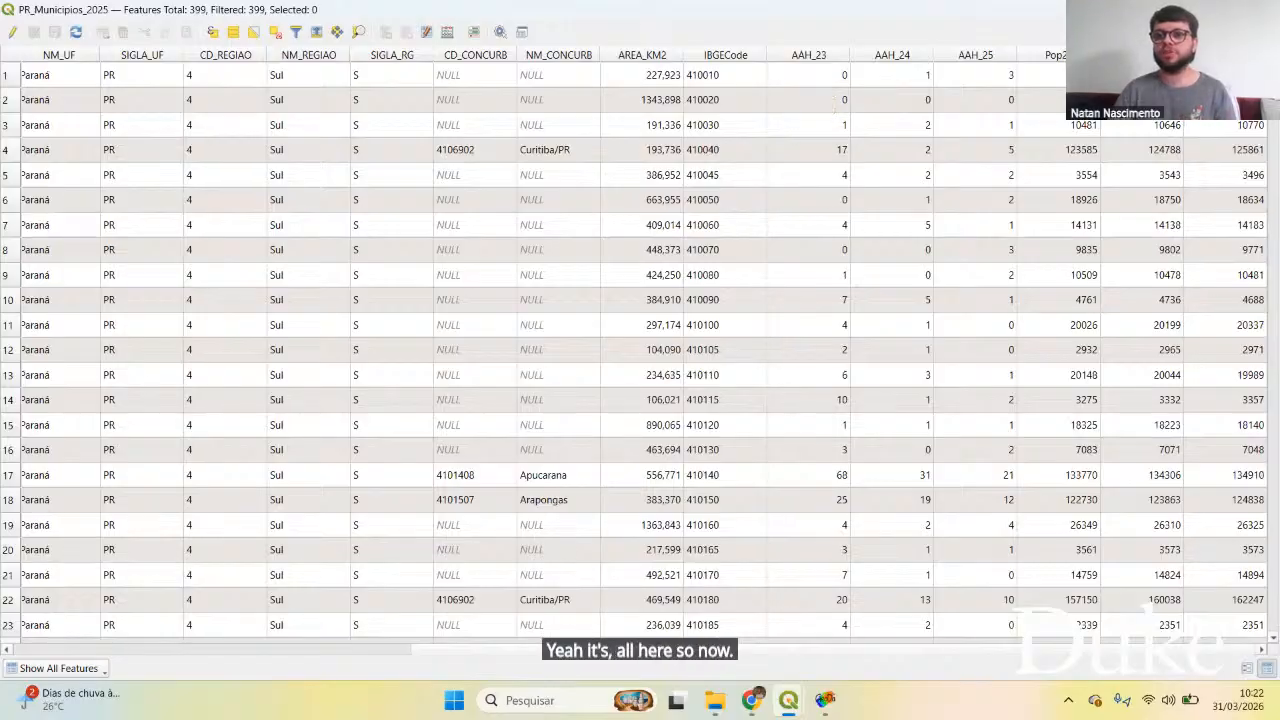
pyautogui.press('Escape')
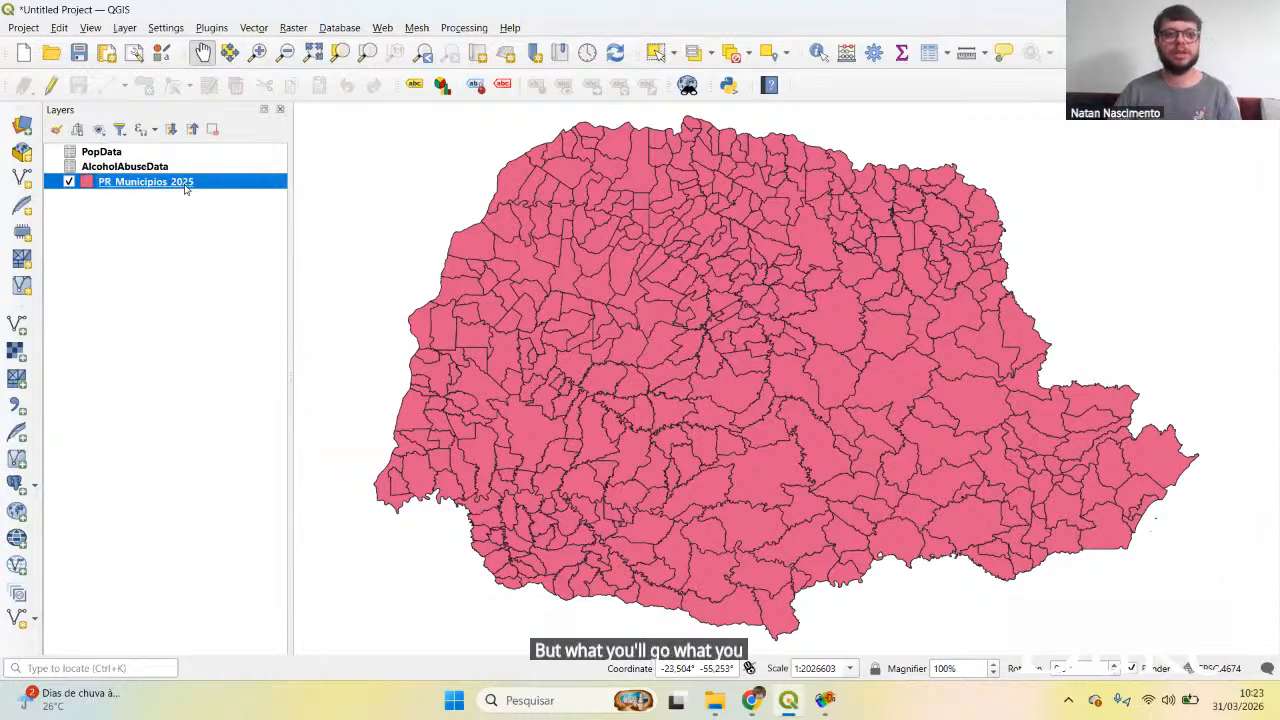
pyautogui.rightClick(185, 188)
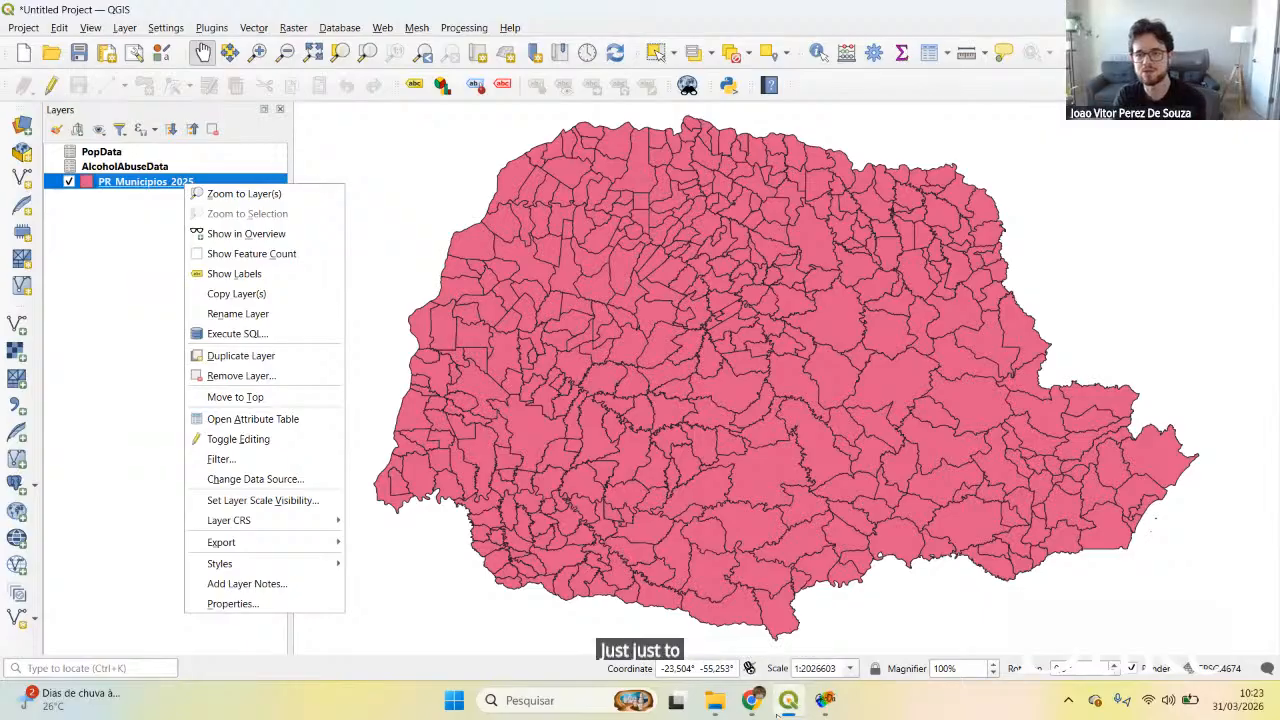
pyautogui.moveTo(778, 712)
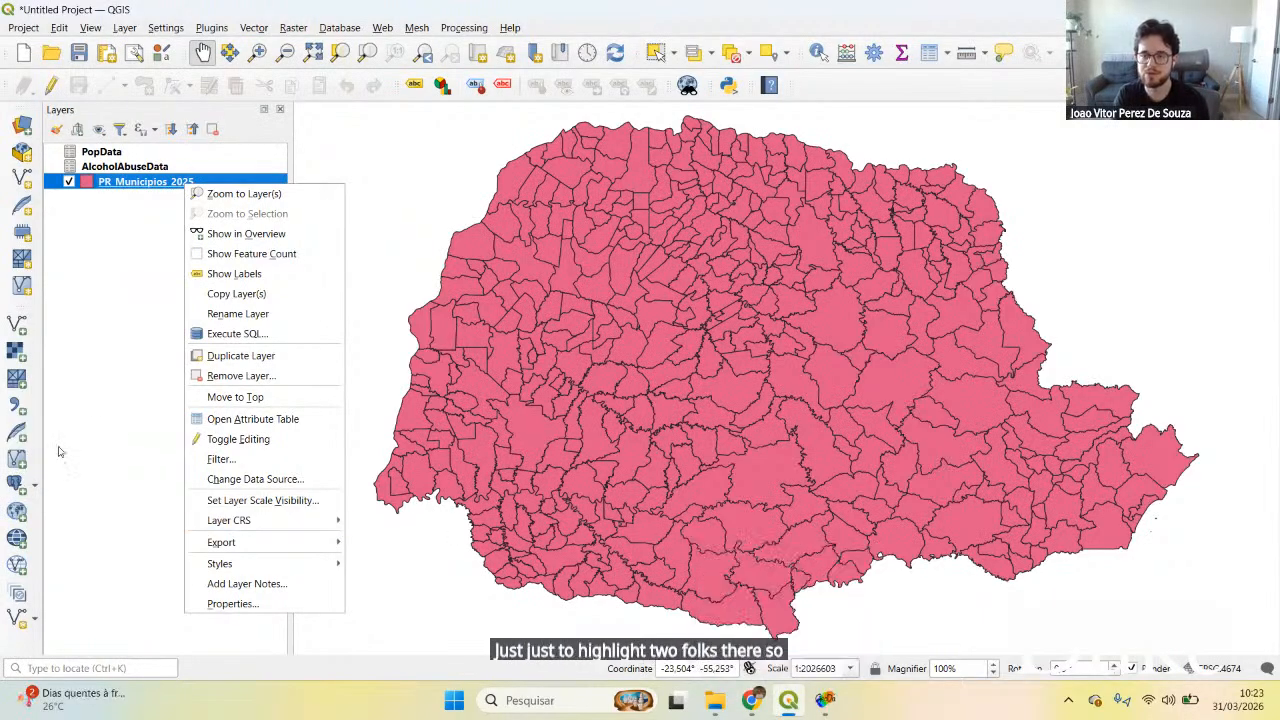
pyautogui.click(106, 402)
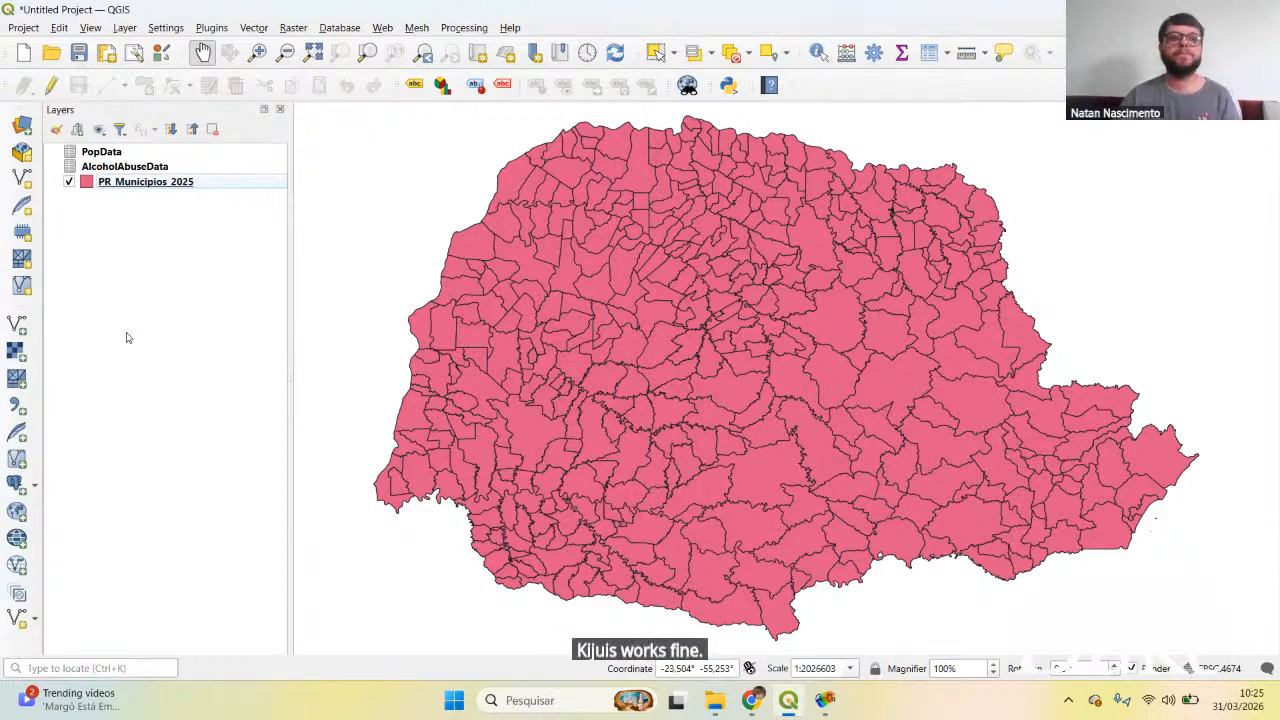
# Step: Reopen the PR_Municipios_2025 attribute table to examine the yearly hospitalization and population values joined to each municipality
pyautogui.rightClick(167, 186)
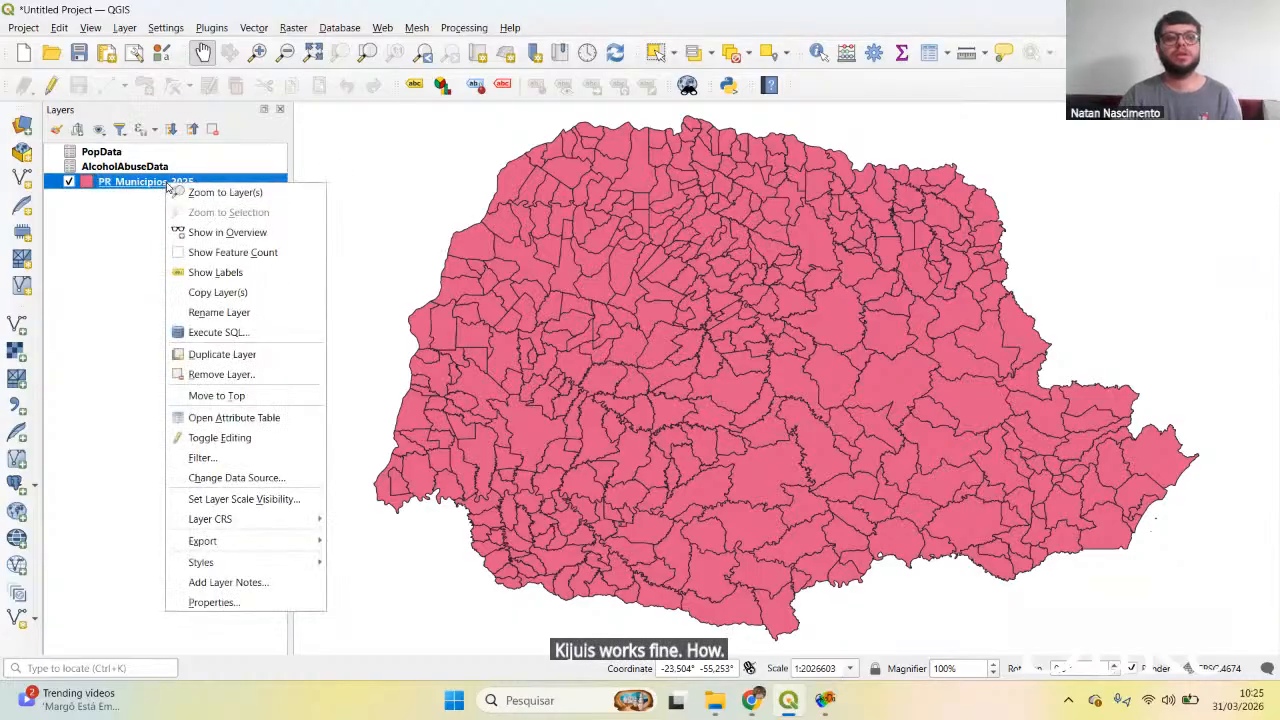
pyautogui.click(221, 420)
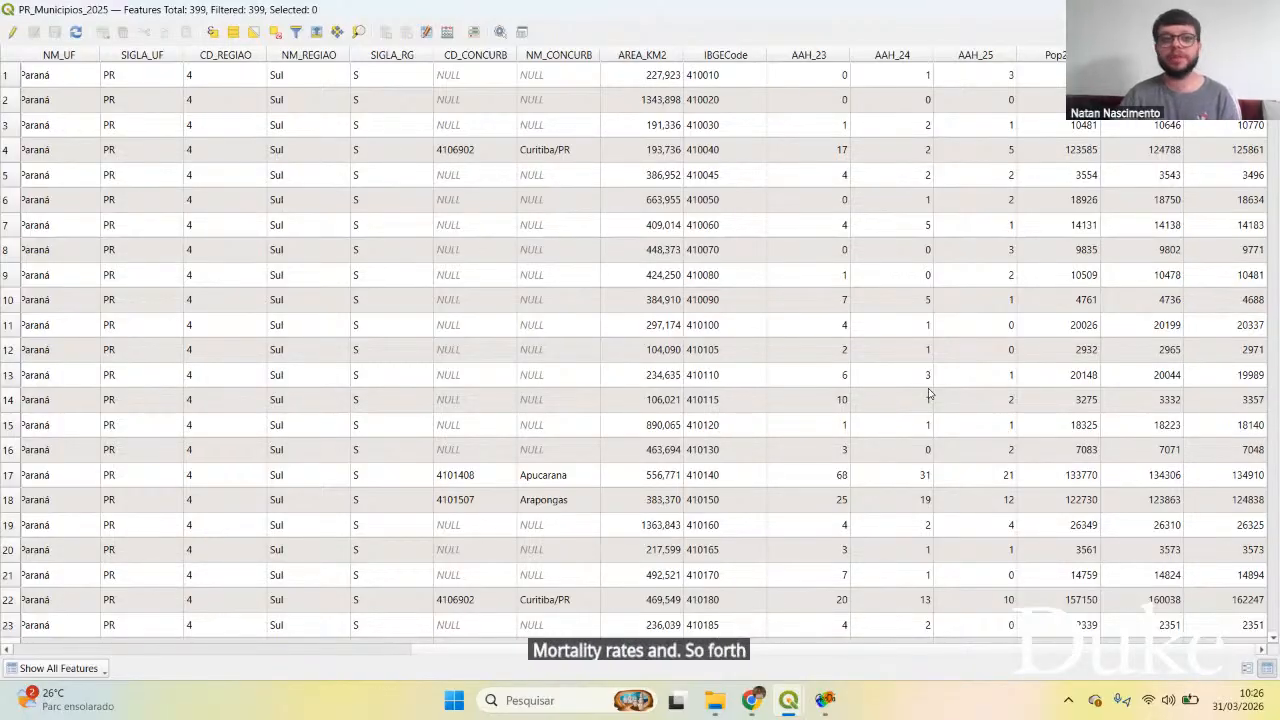
pyautogui.click(1260, 10)
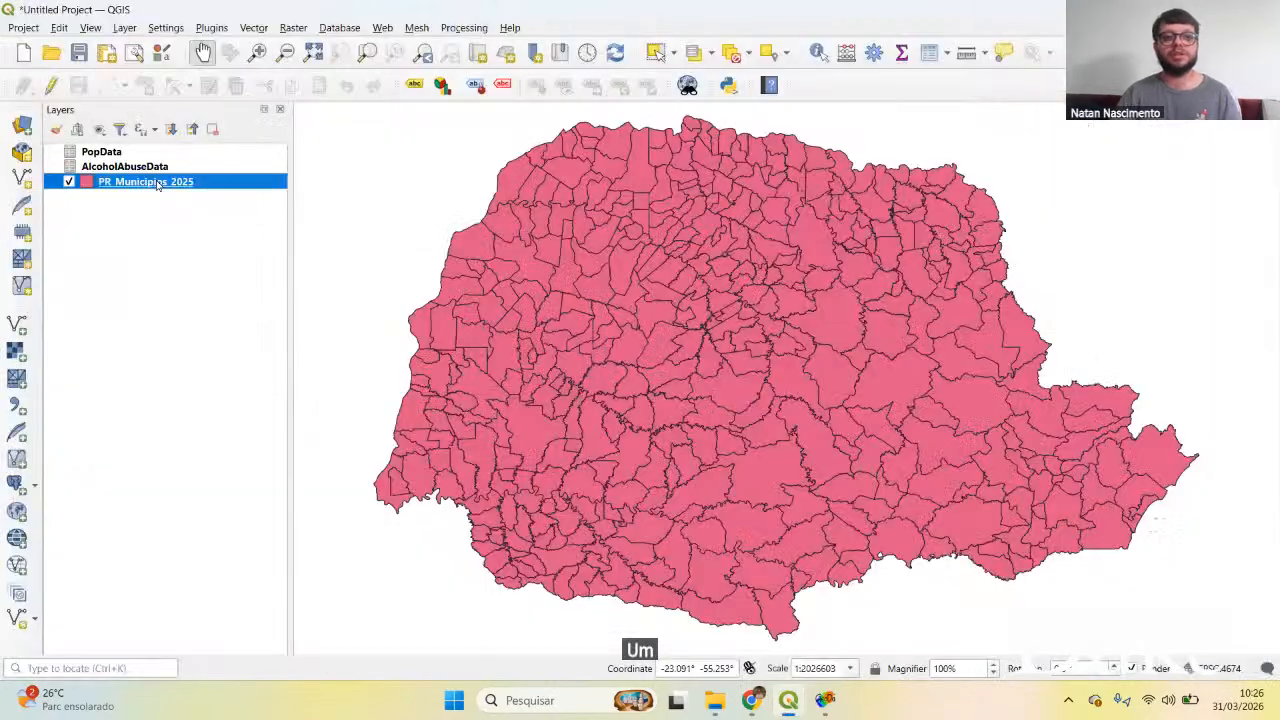
# Step: Review the joins listed in the PR_Municipios_2025 layer properties
pyautogui.rightClick(157, 183)
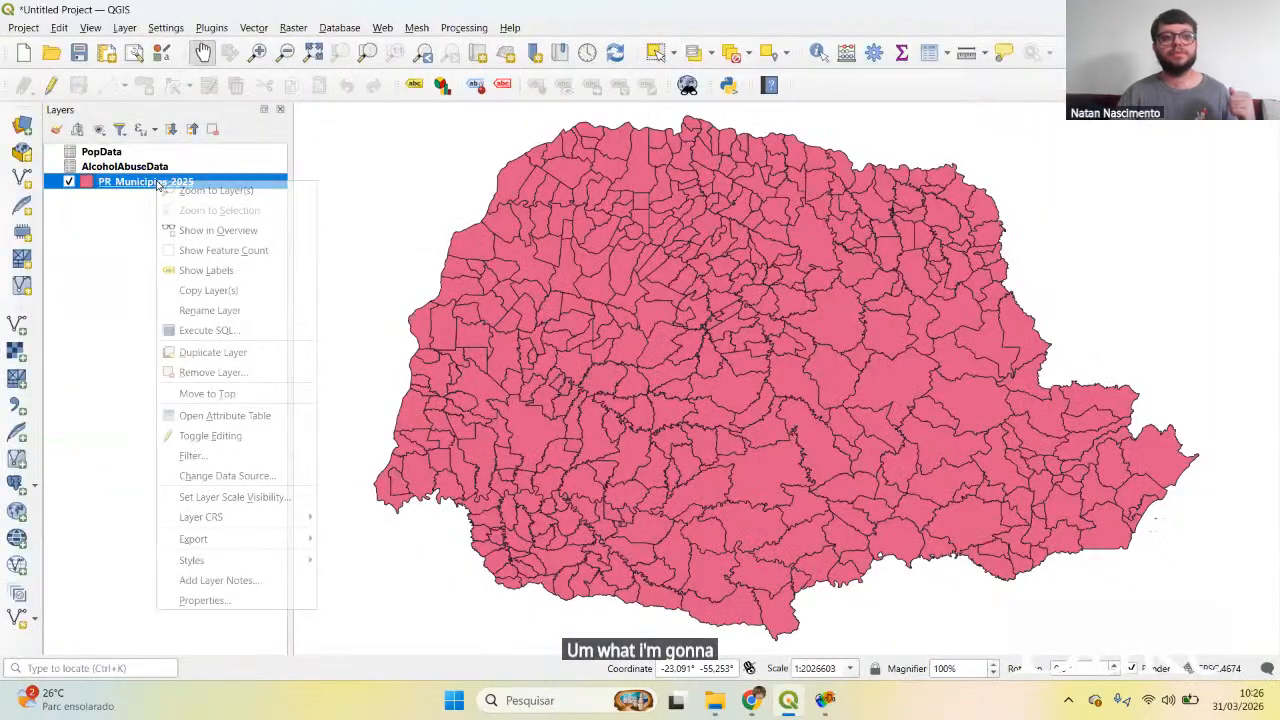
pyautogui.moveTo(283, 540)
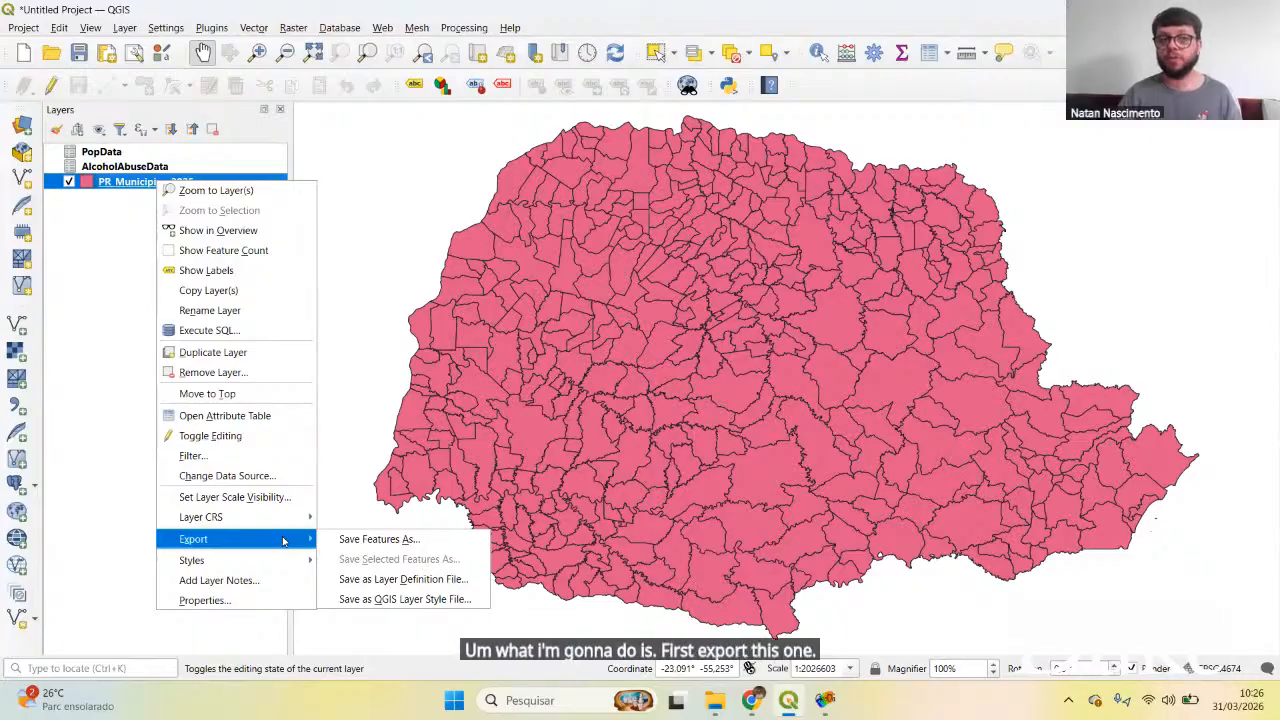
pyautogui.click(69, 291)
pyautogui.rightClick(155, 183)
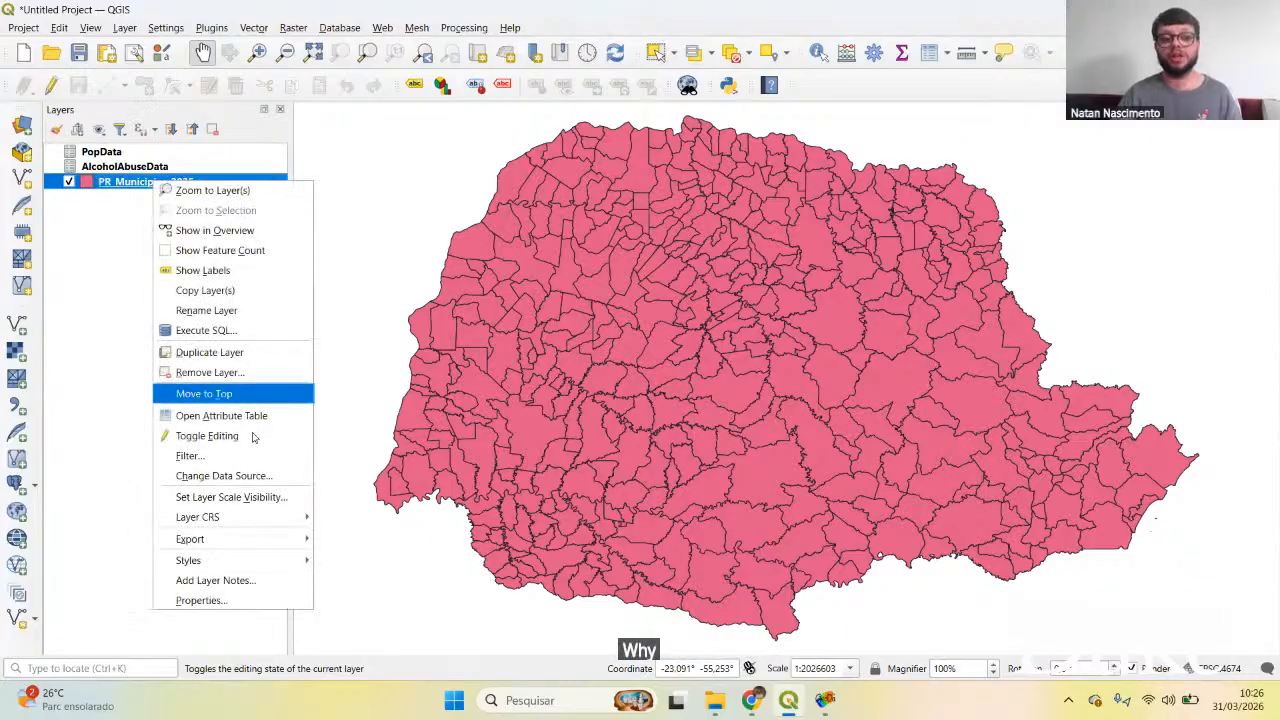
pyautogui.click(240, 604)
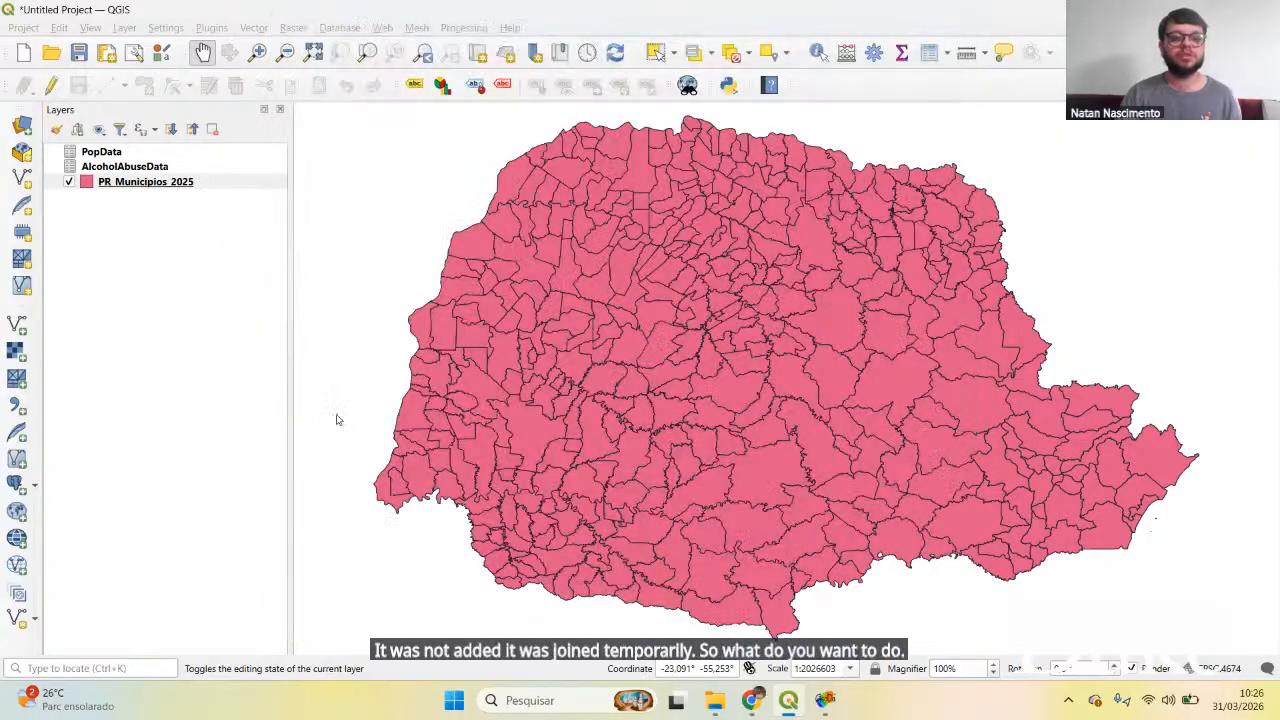
# Step: Start exporting all PR_Municipios_2025 features to a new file in ESRI Shapefile format
pyautogui.rightClick(199, 183)
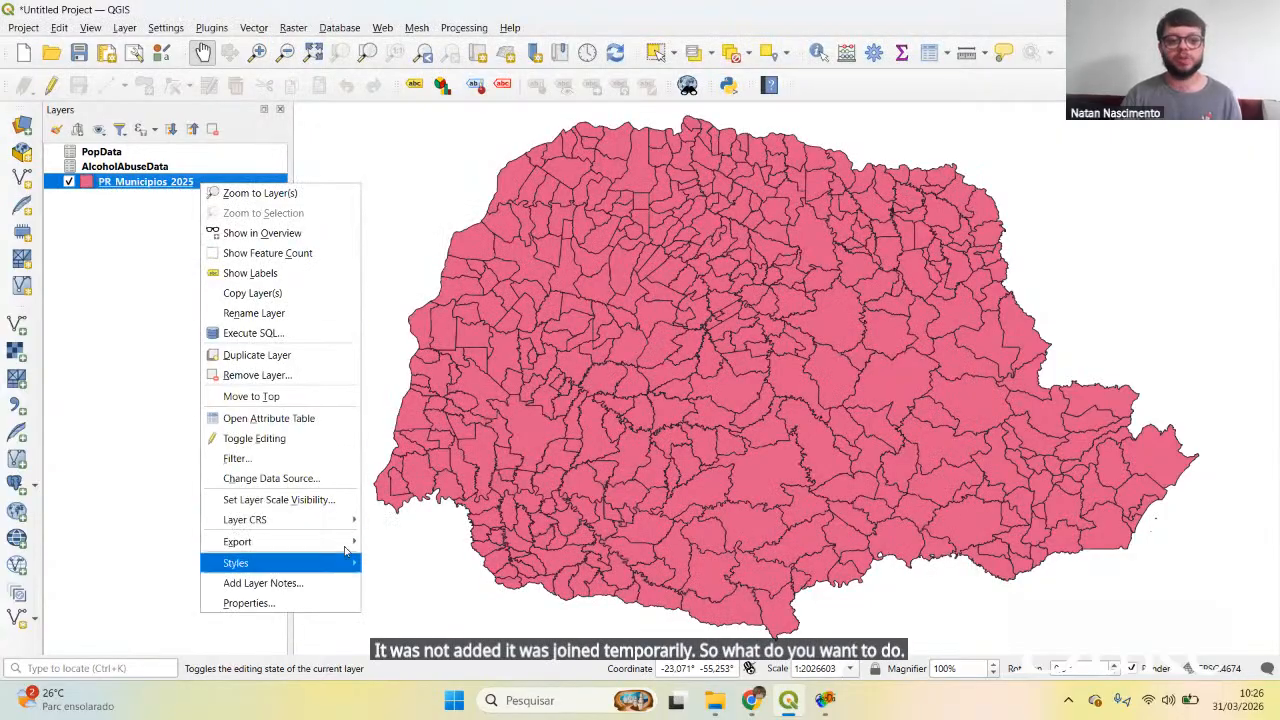
pyautogui.moveTo(345, 549)
pyautogui.click(410, 541)
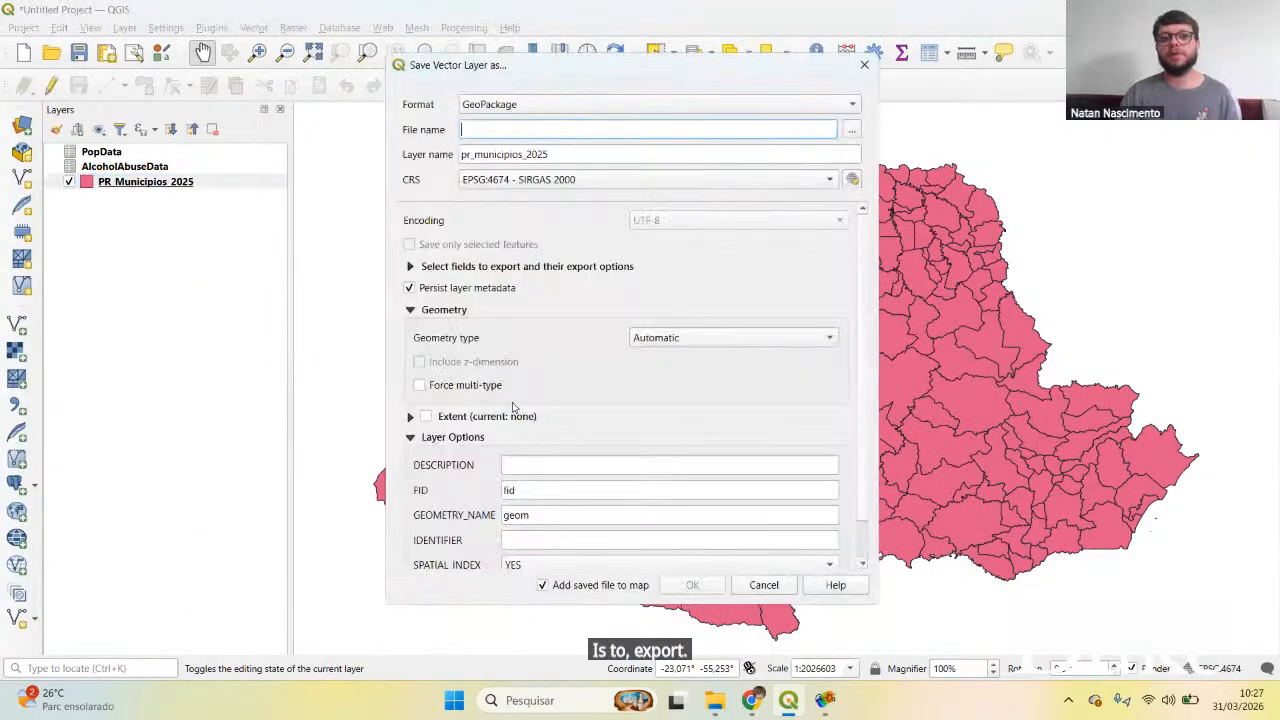
pyautogui.click(522, 106)
pyautogui.click(528, 127)
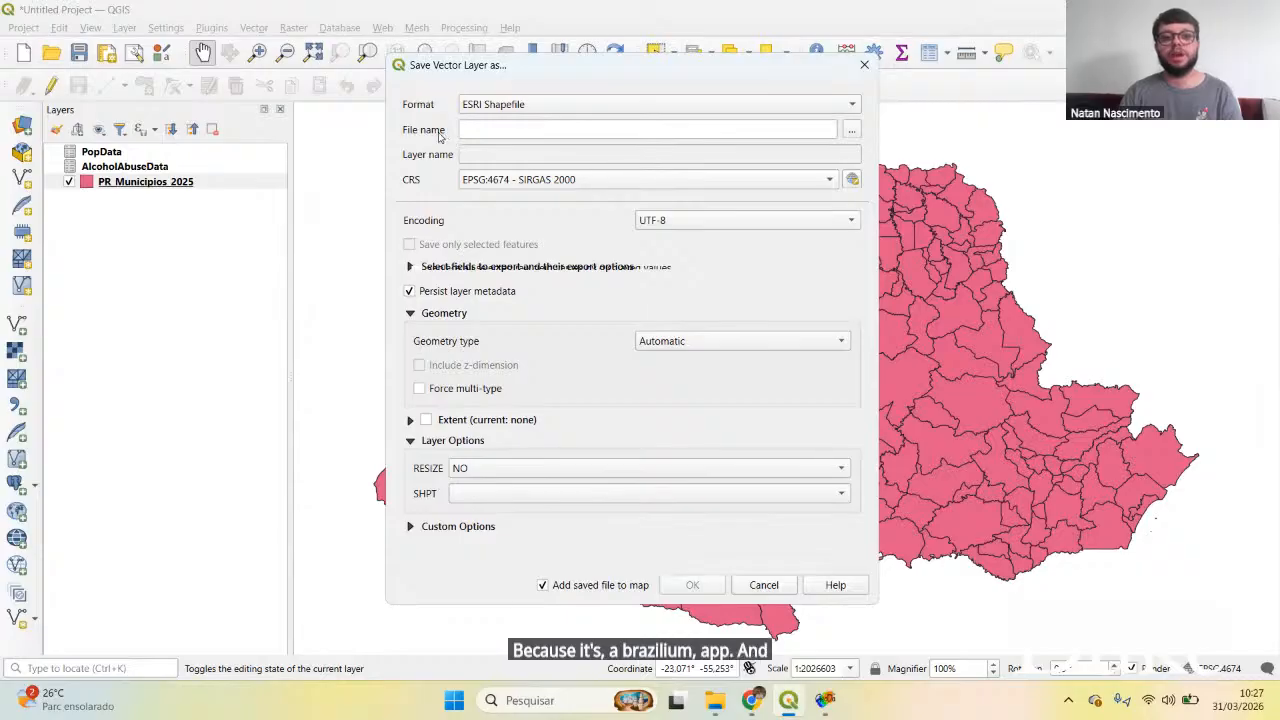
# Step: Export the shapefile as AlcolAbuseHospitalizations into Downloads > SpatialAnalysis101 - Session 3 > Shape Files - Zip, adding the saved file to the map
pyautogui.click(850, 134)
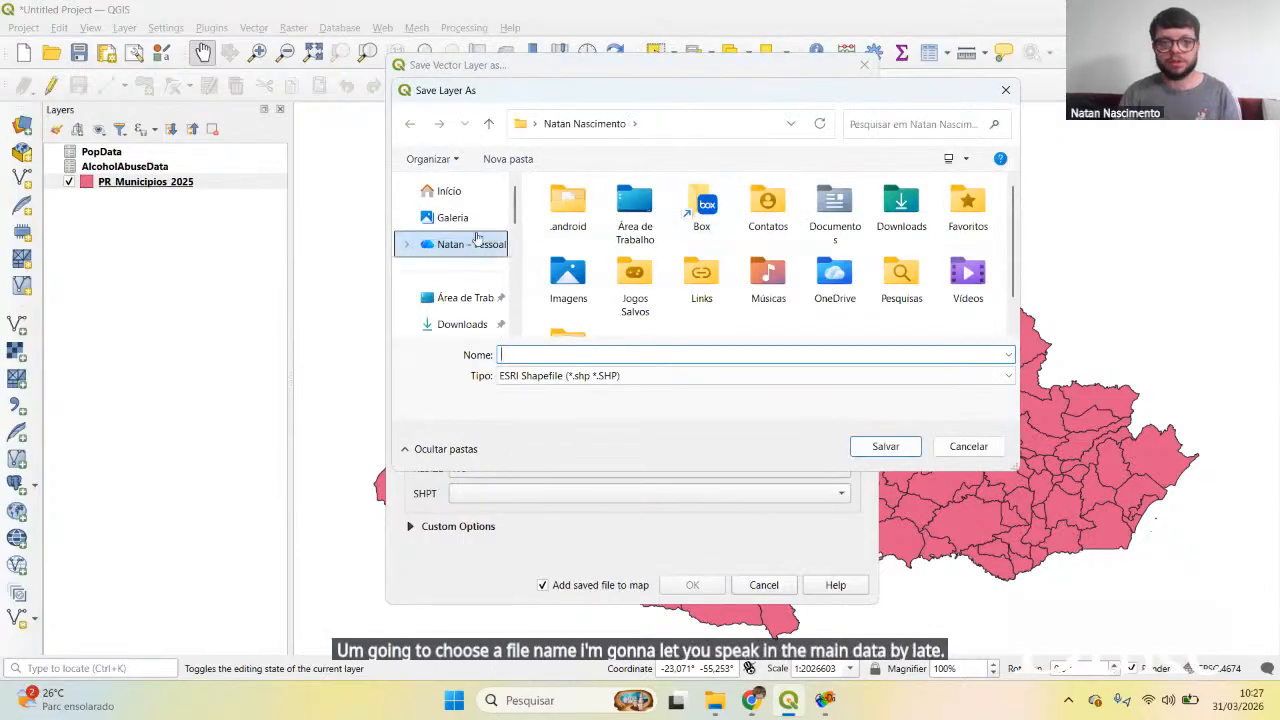
pyautogui.click(470, 326)
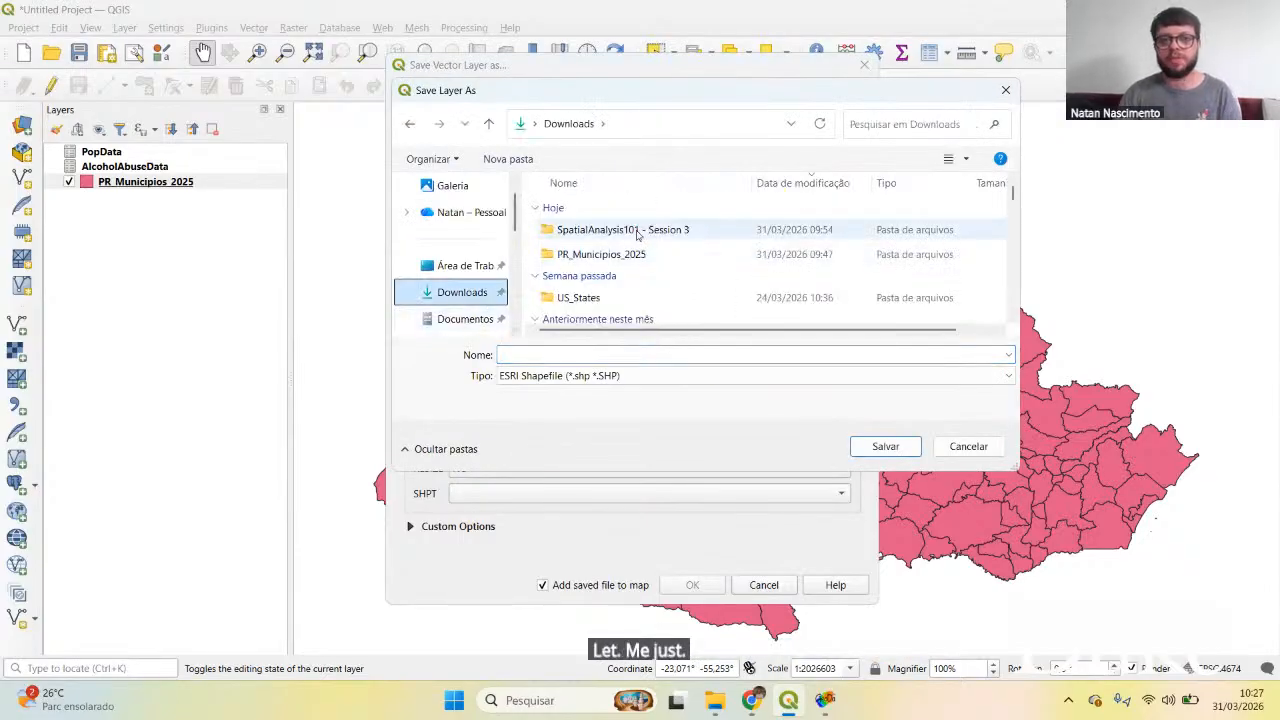
pyautogui.doubleClick(638, 232)
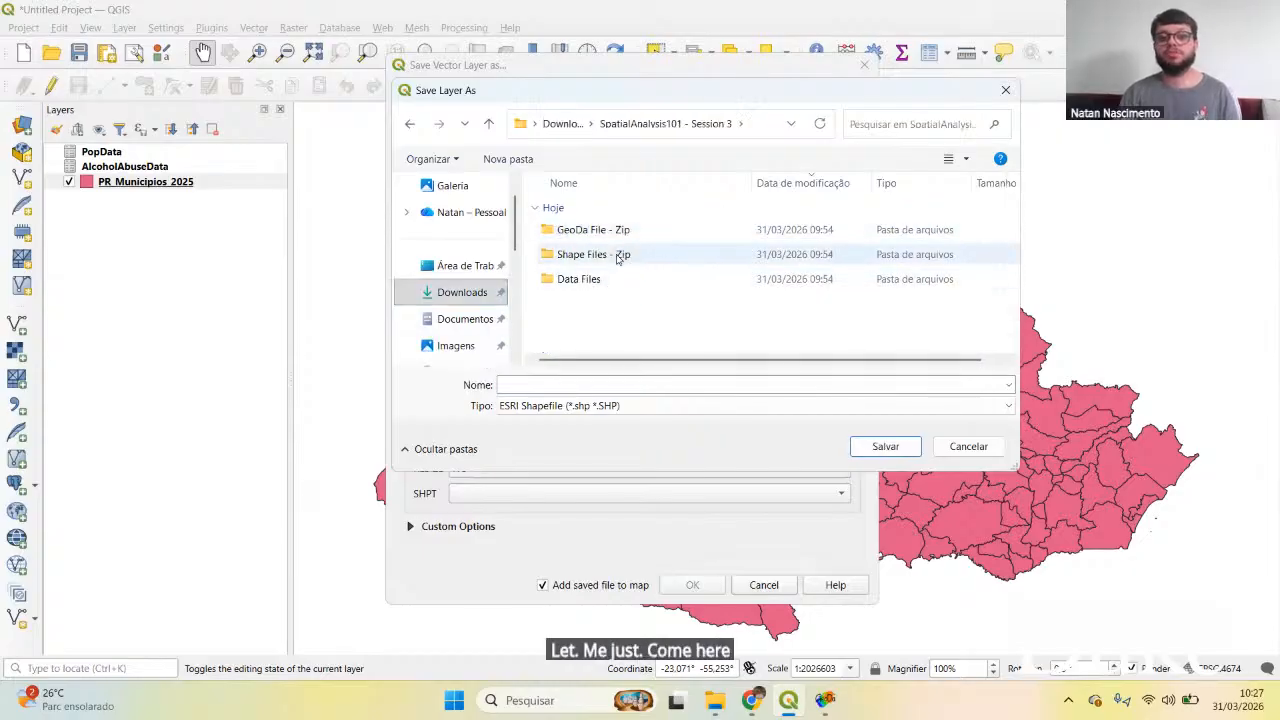
pyautogui.doubleClick(619, 257)
pyautogui.click(583, 384)
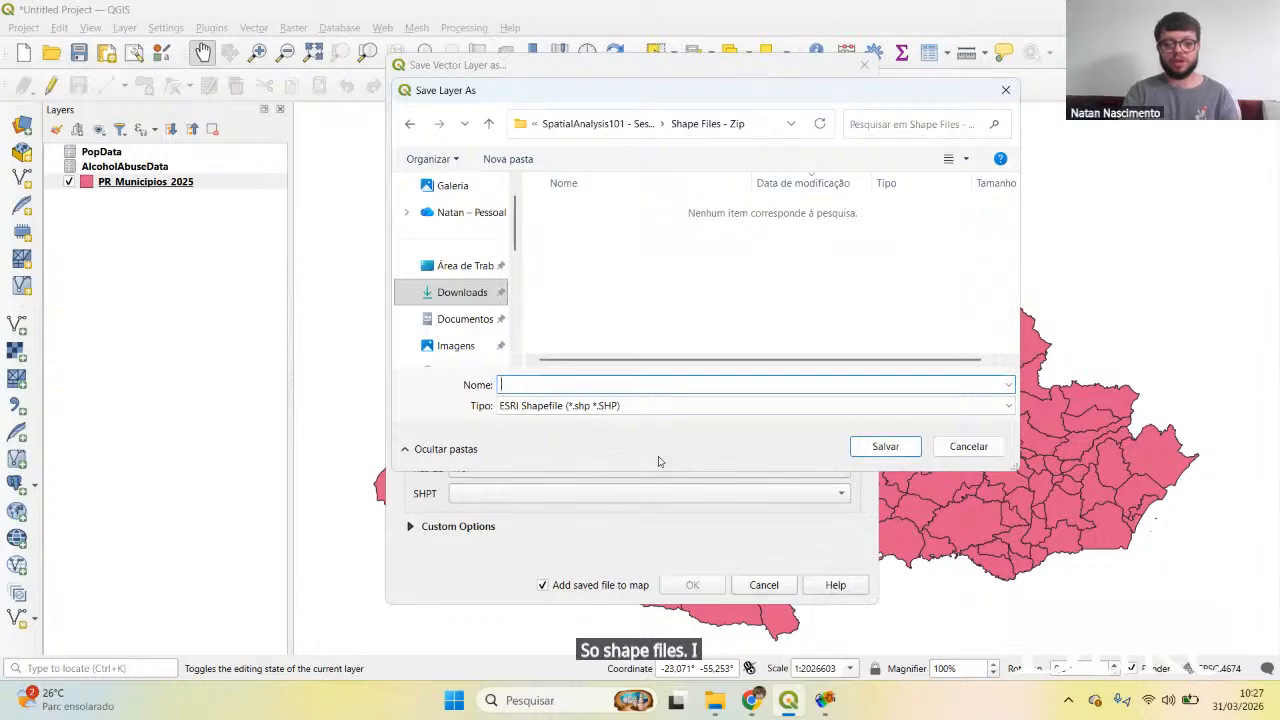
pyautogui.write('Alvo')
pyautogui.press('BackSpace')
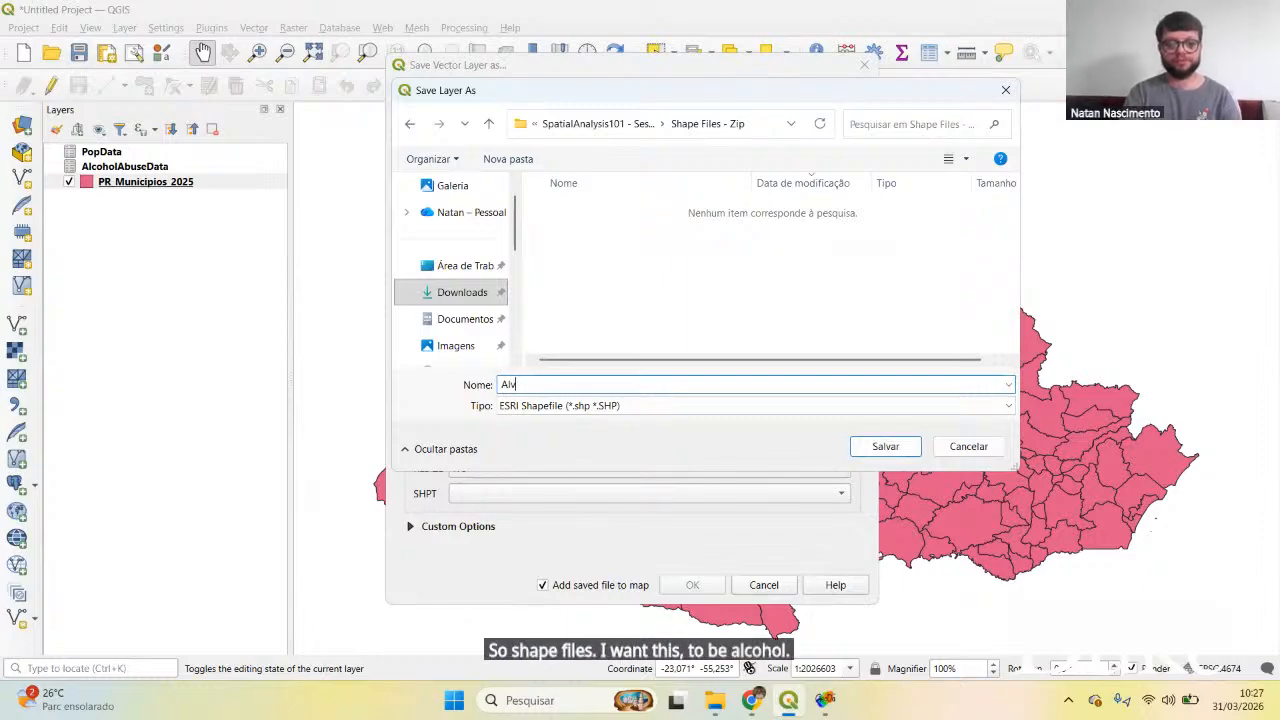
pyautogui.write('olAbus')
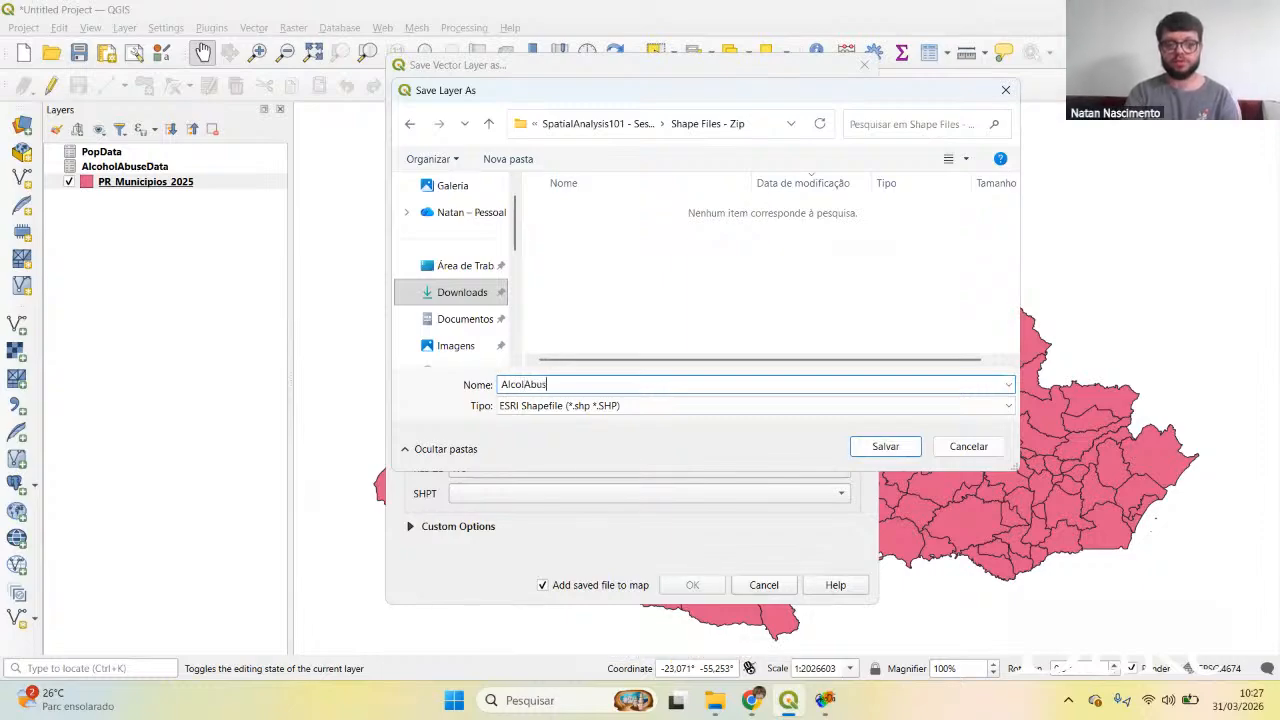
pyautogui.write('eHospitalizati')
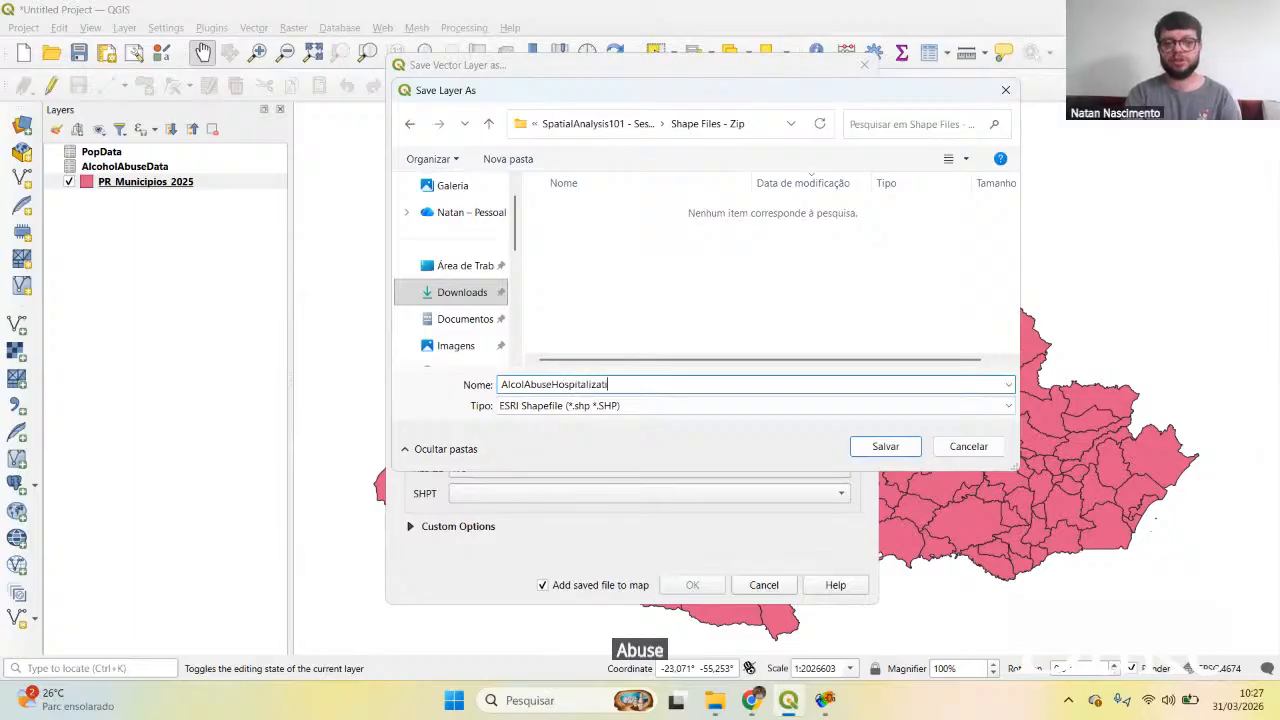
pyautogui.write('ons')
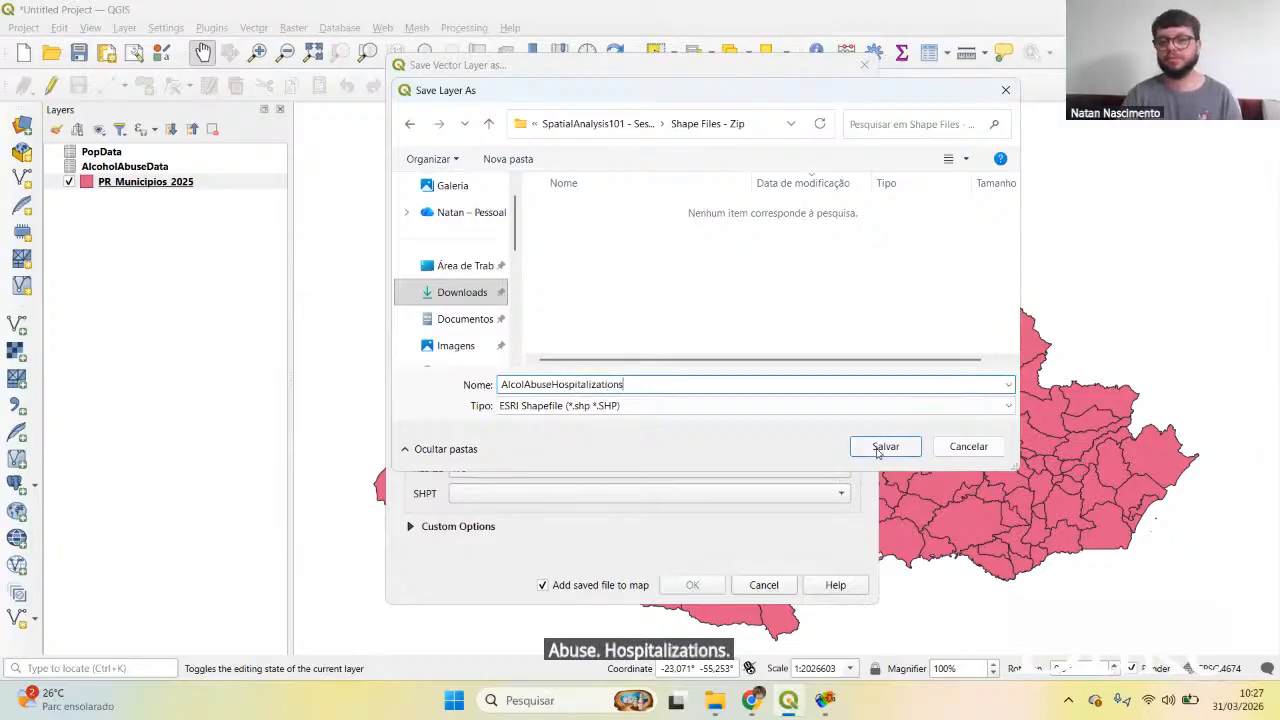
pyautogui.click(885, 446)
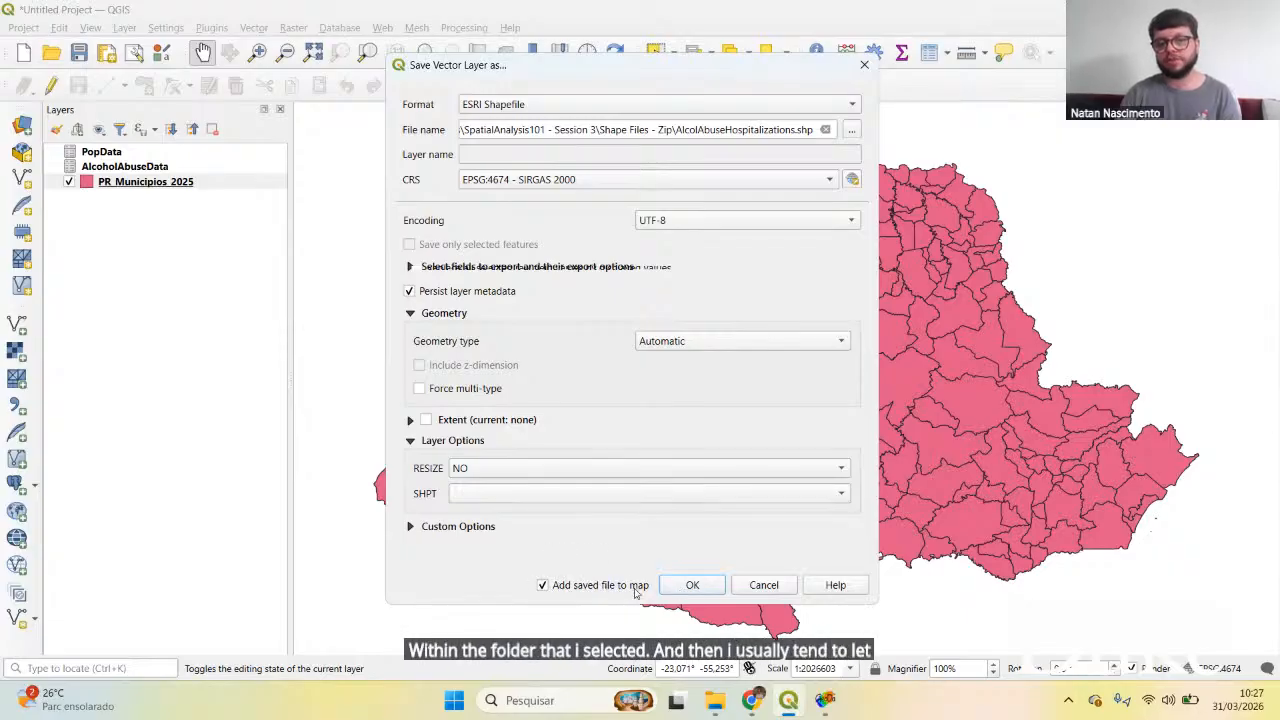
pyautogui.click(692, 585)
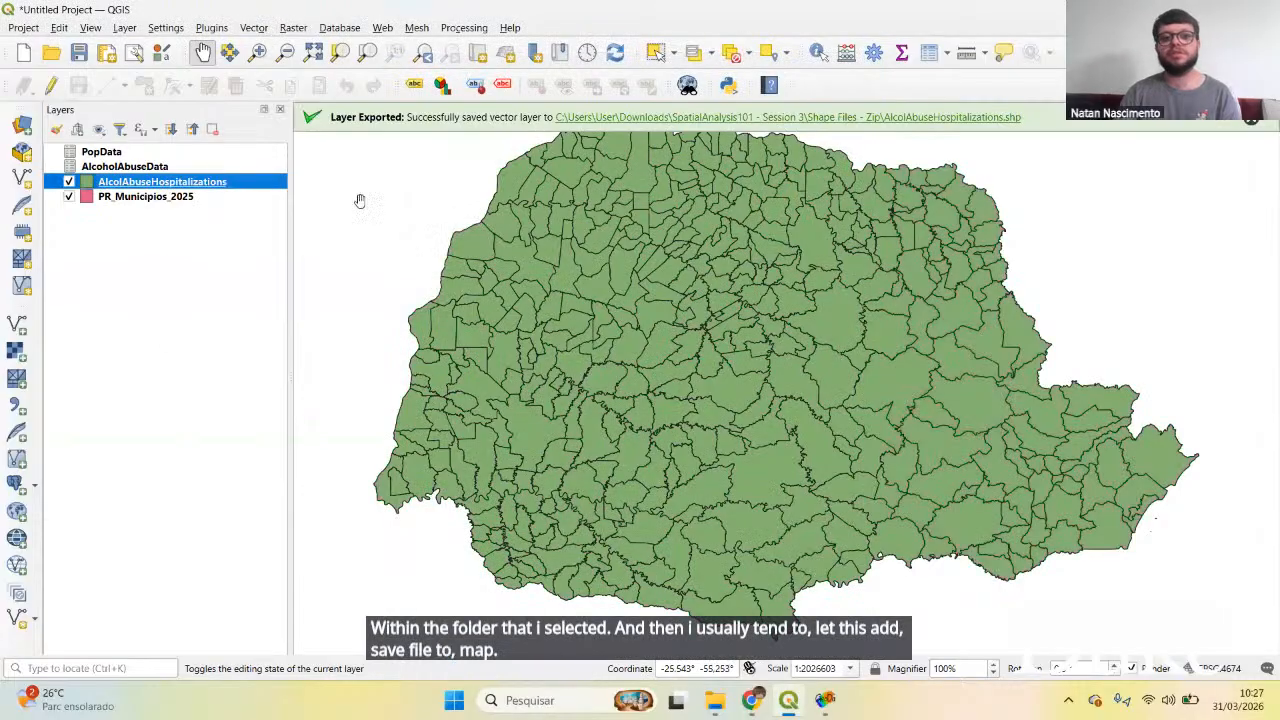
# Step: Check the AlcolAbuseHospitalizations layer properties for any joins
pyautogui.rightClick(138, 182)
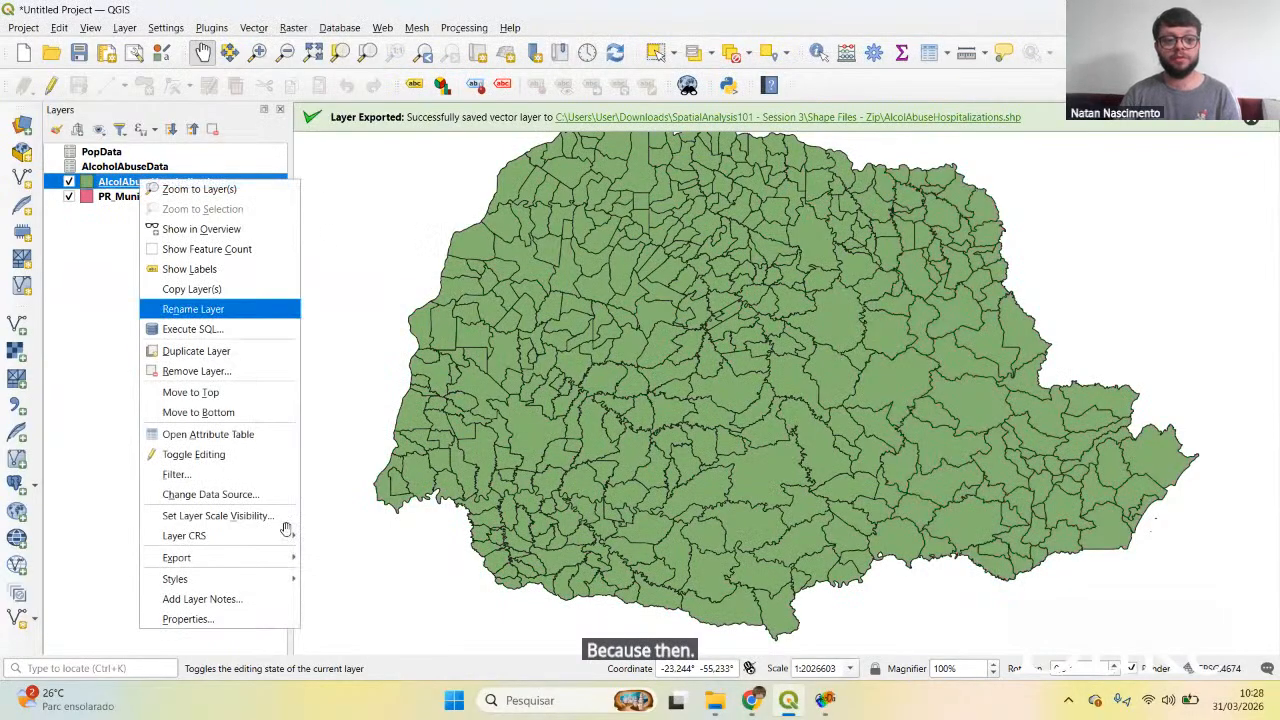
pyautogui.click(104, 328)
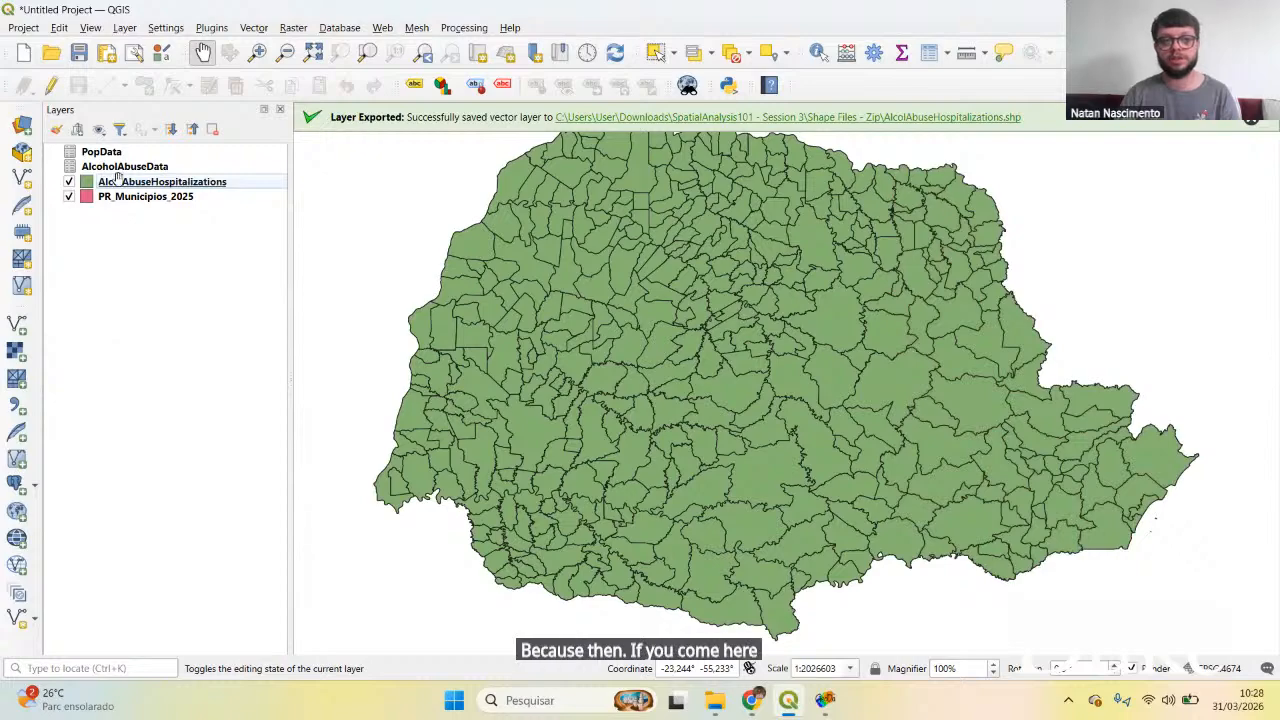
pyautogui.rightClick(152, 182)
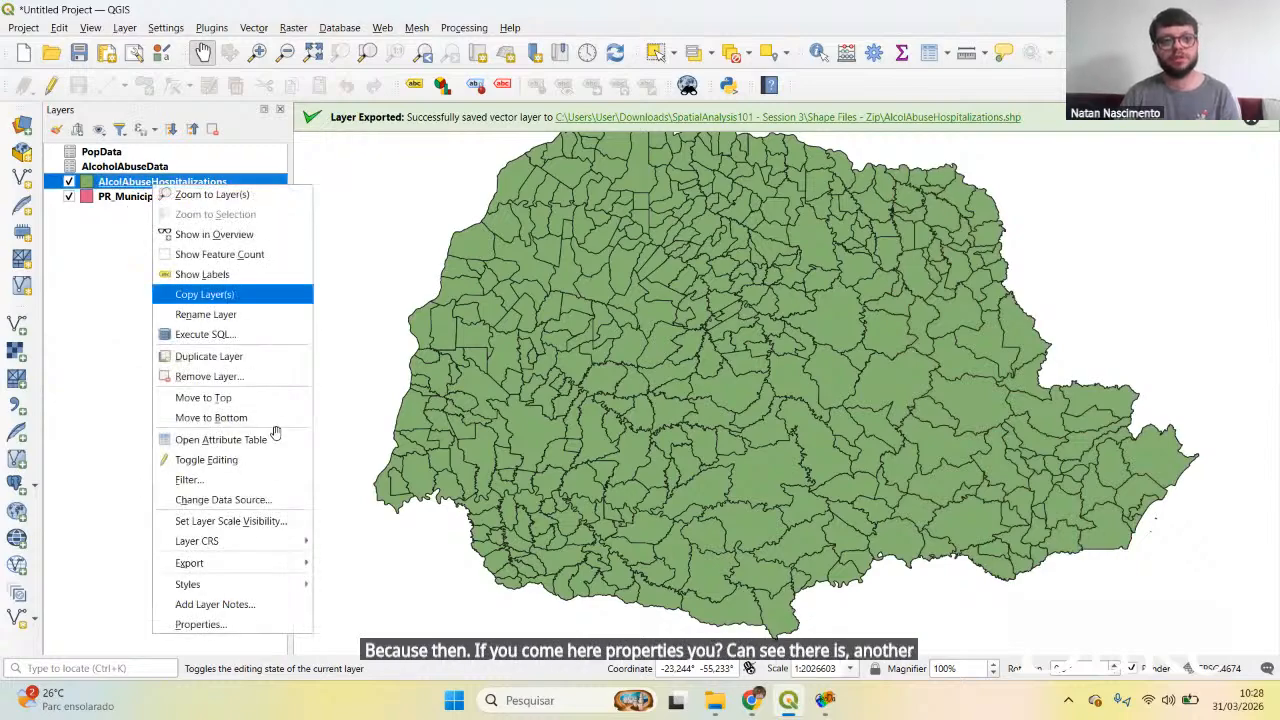
pyautogui.click(250, 616)
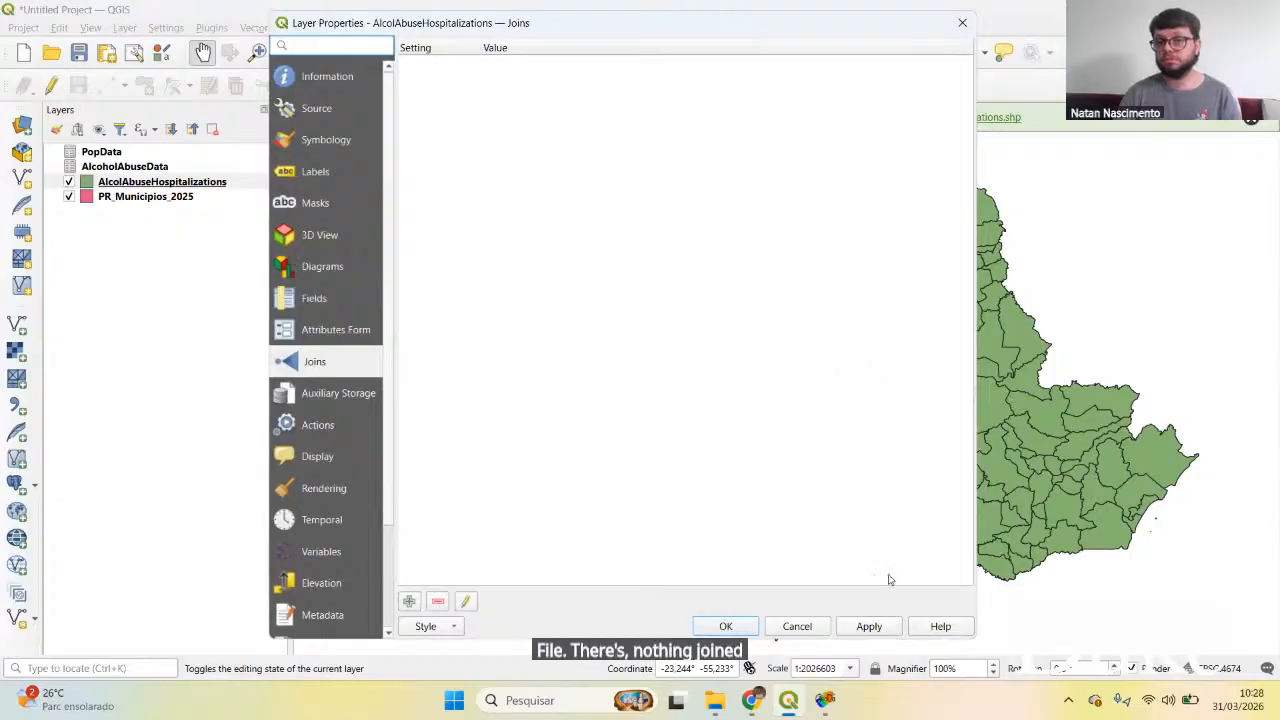
pyautogui.click(797, 626)
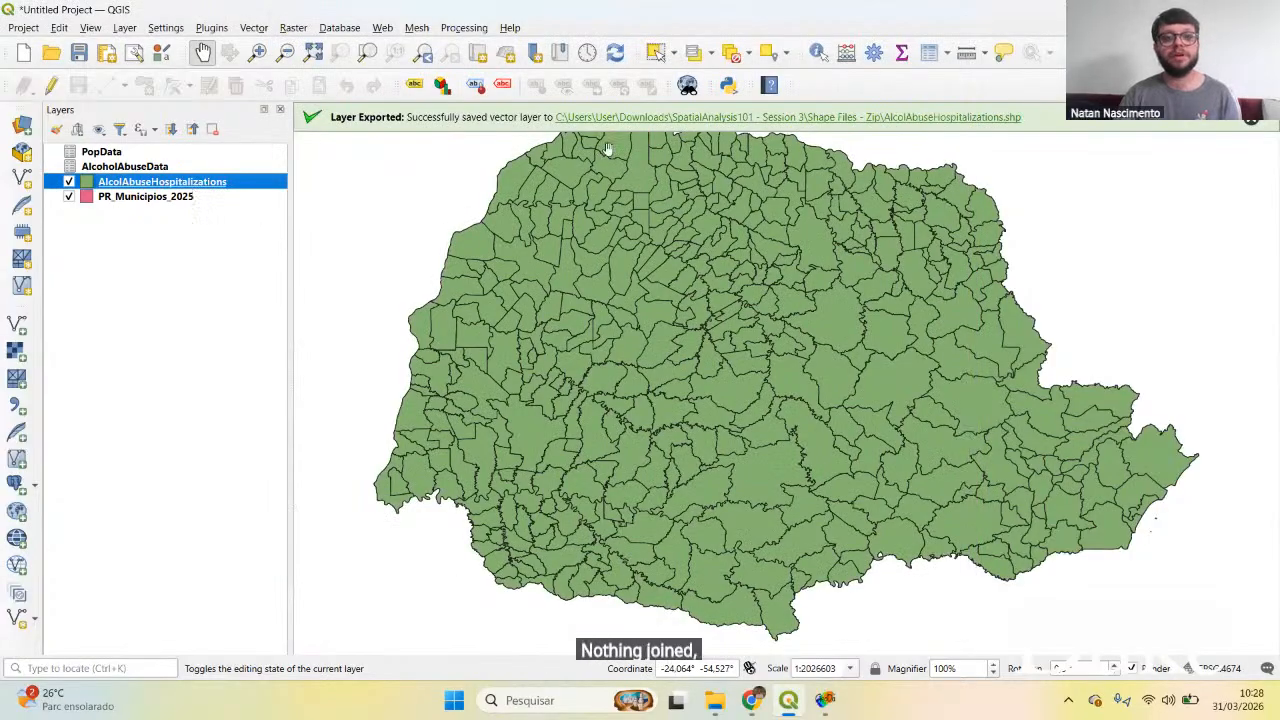
# Step: Inspect the AlcolAbuseHospitalizations attribute table for the hospitalization and population columns, and dismiss the export notice
pyautogui.click(930, 52)
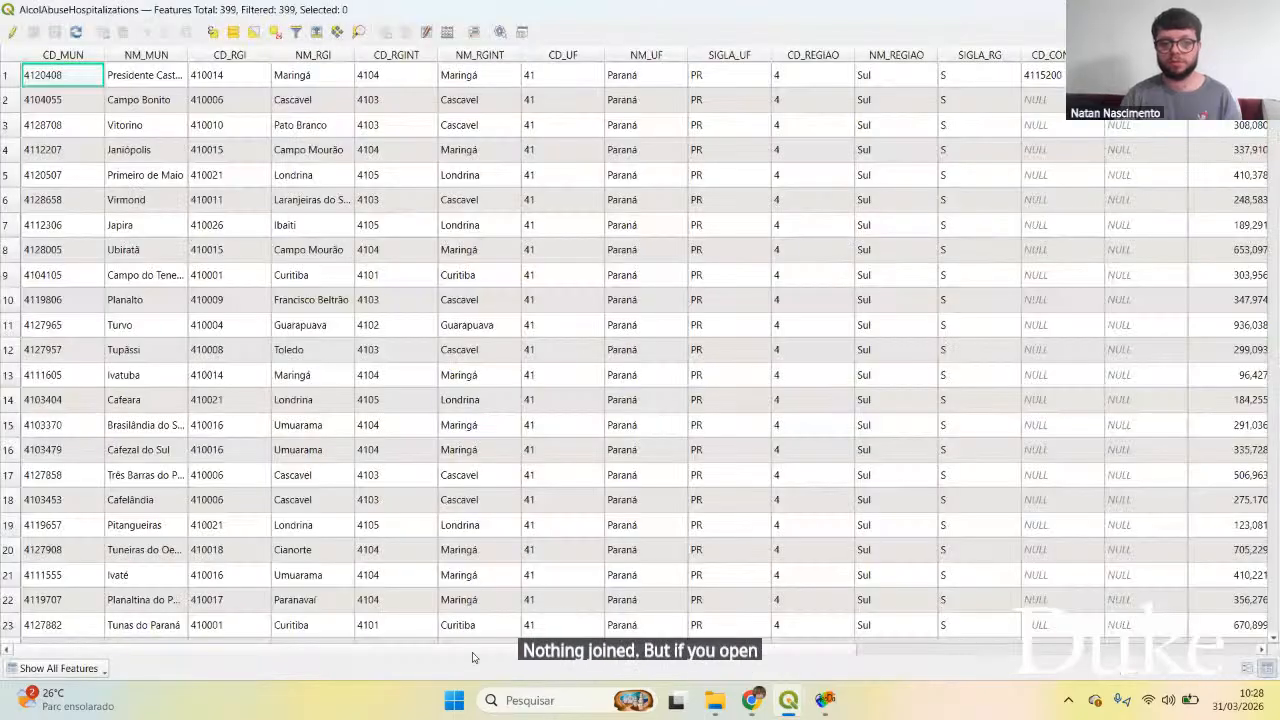
pyautogui.hscroll(5, 1202, 628)
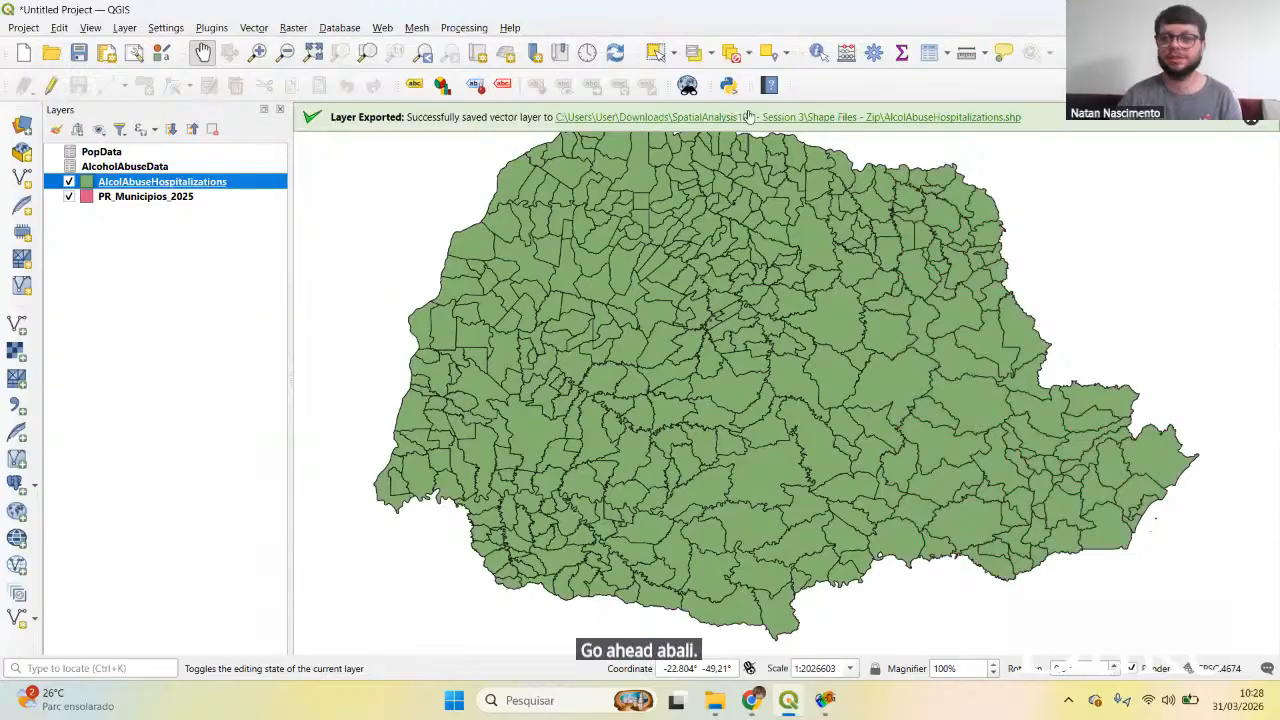
pyautogui.click(1250, 118)
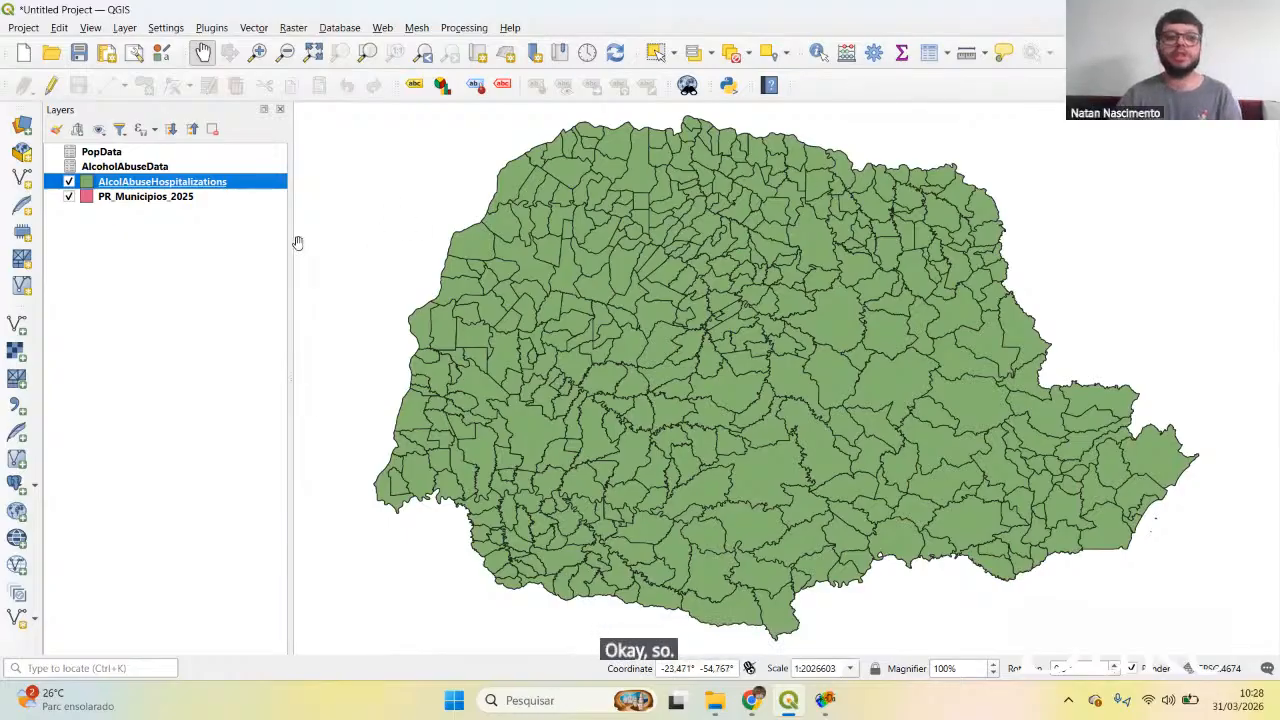
# Step: Review the joins in the PR_Municipios_2025 layer properties and the corresponding AAH and population columns in its attribute table
pyautogui.click(153, 272)
pyautogui.rightClick(147, 200)
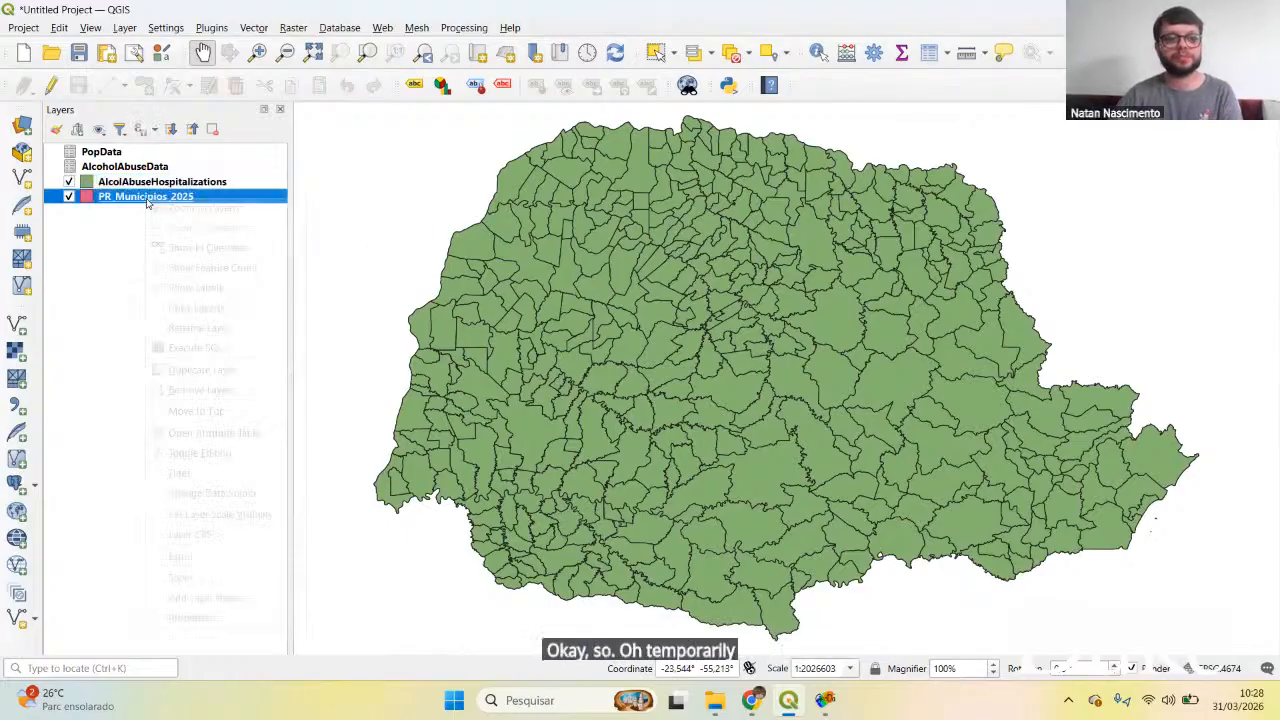
pyautogui.press('Escape')
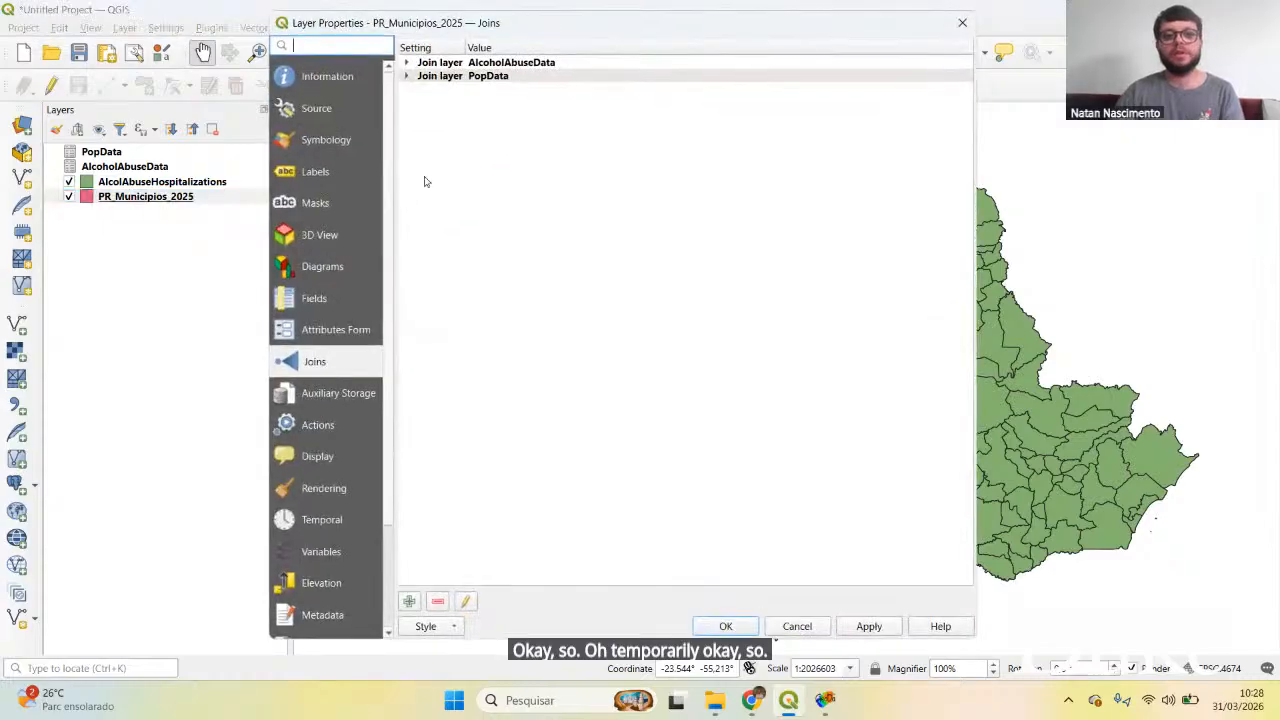
pyautogui.moveTo(519, 26); pyautogui.dragTo(335, 37)
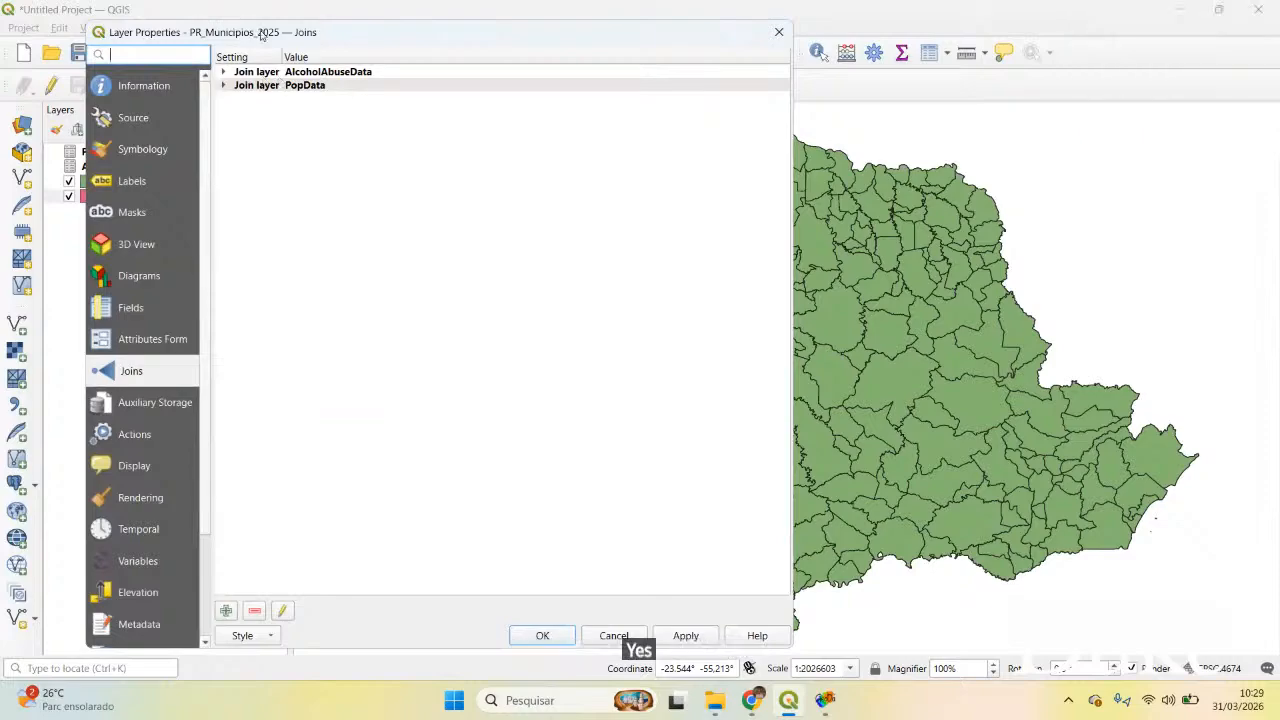
pyautogui.moveTo(260, 34); pyautogui.dragTo(411, 31)
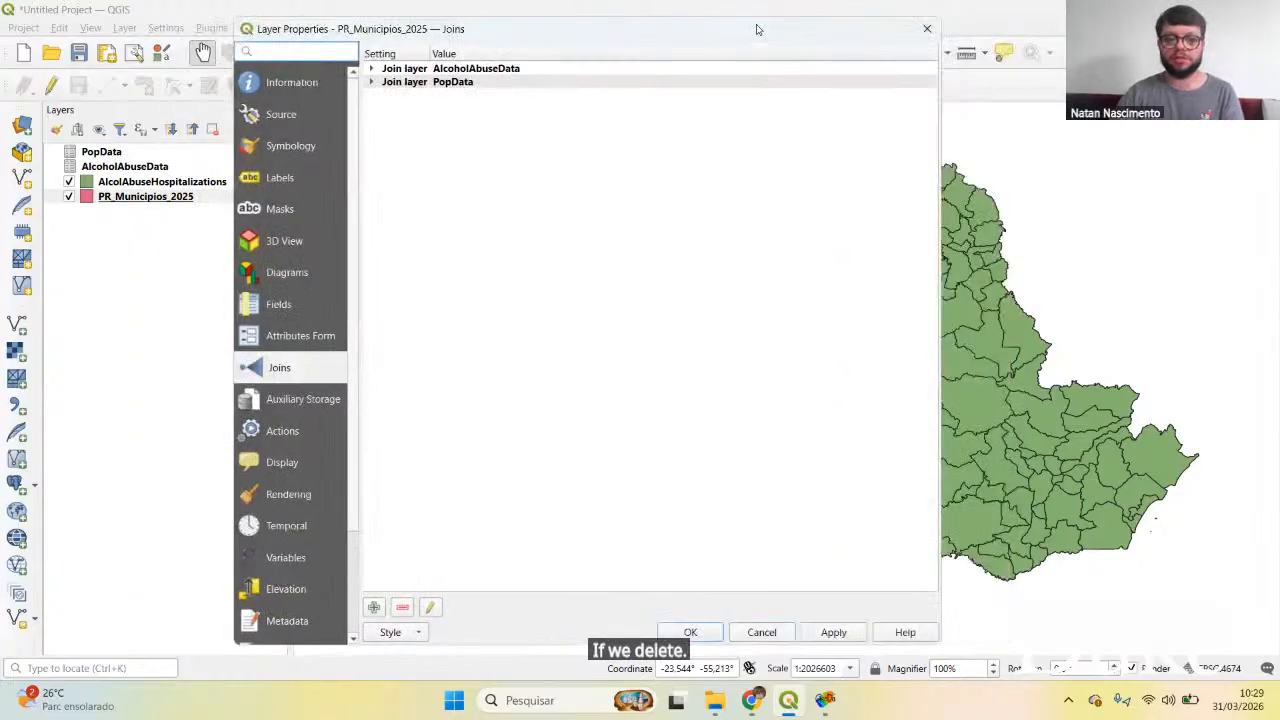
pyautogui.click(927, 28)
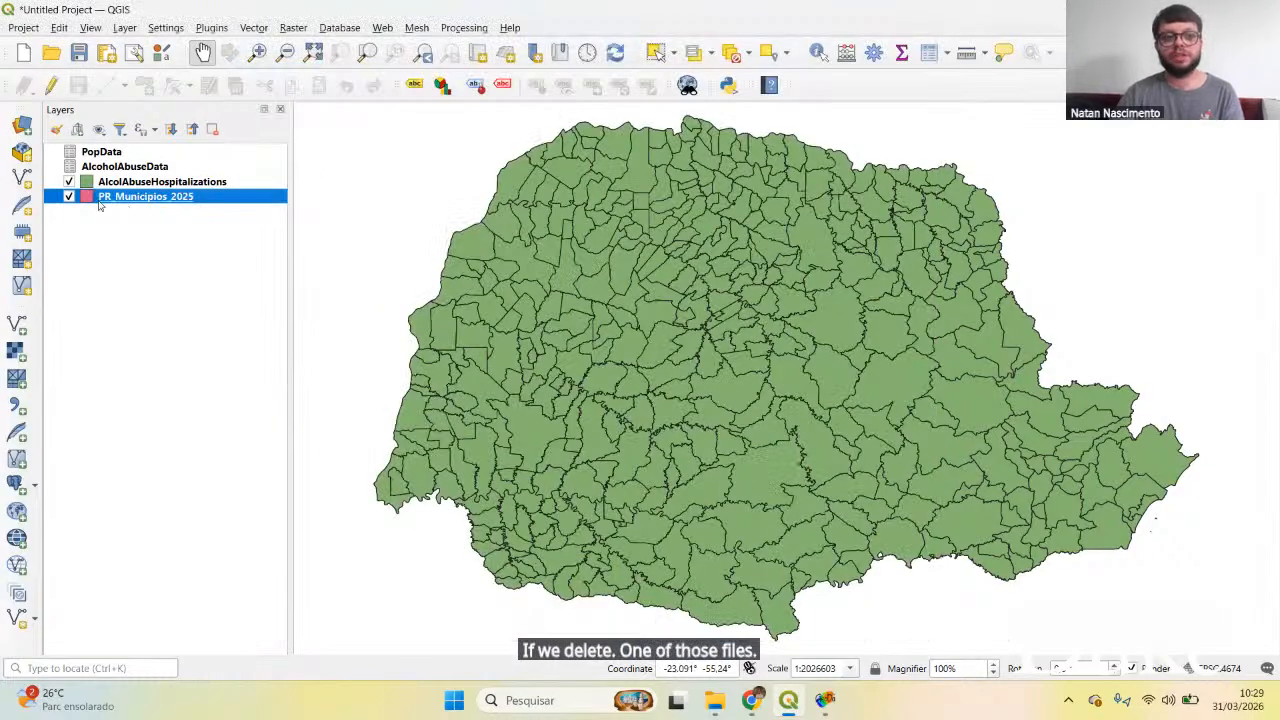
pyautogui.click(928, 52)
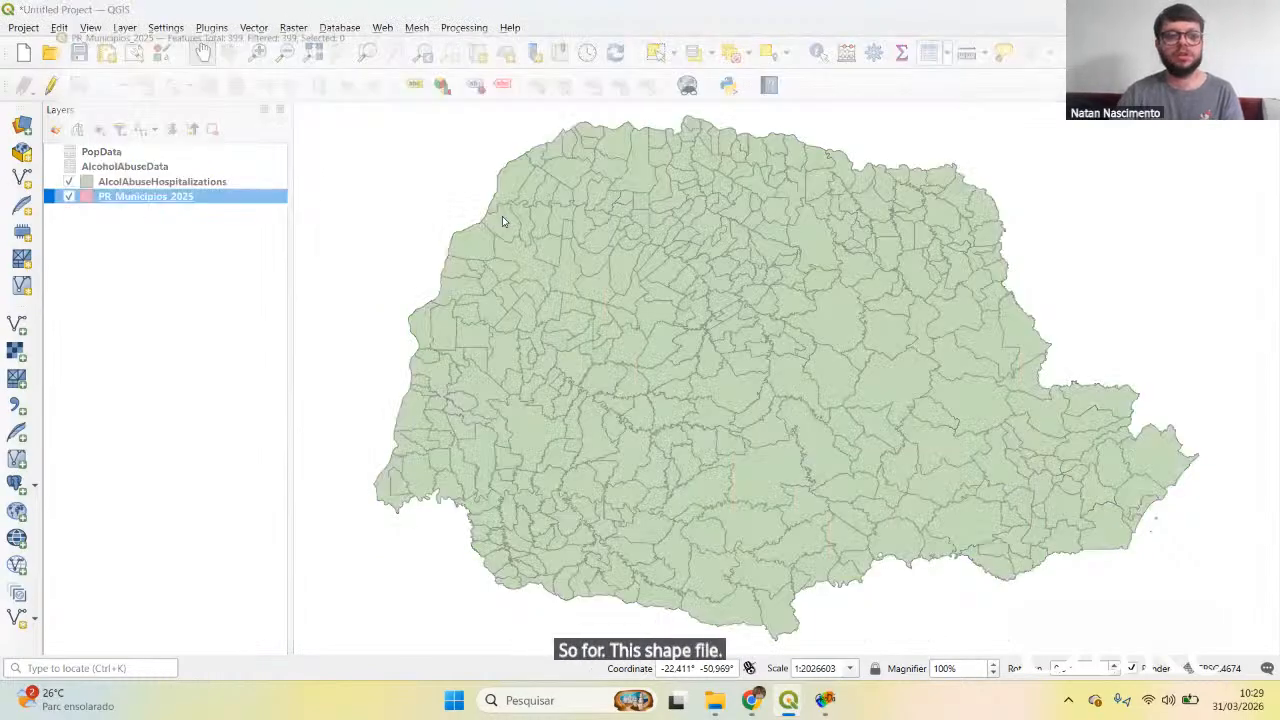
pyautogui.hscroll(5, 545, 645)
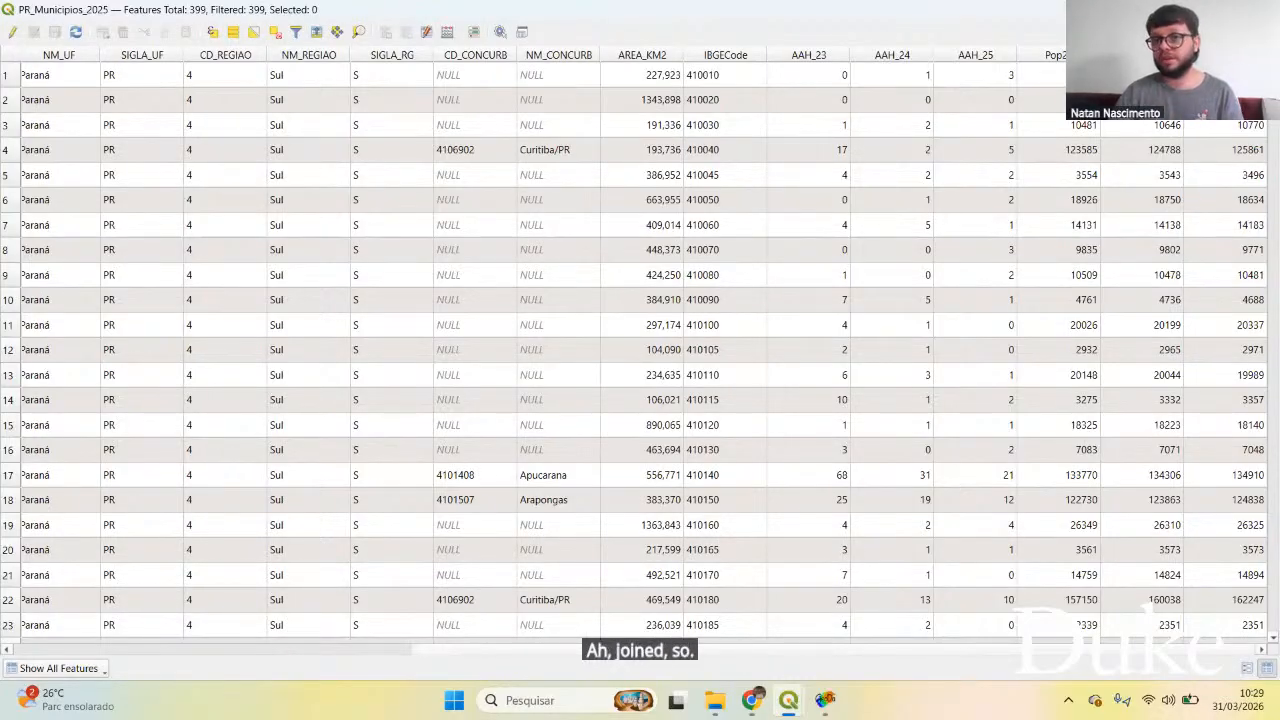
# Step: Close the attribute table and remove the AlcoholAbuseData table from the project
pyautogui.click(1261, 10)
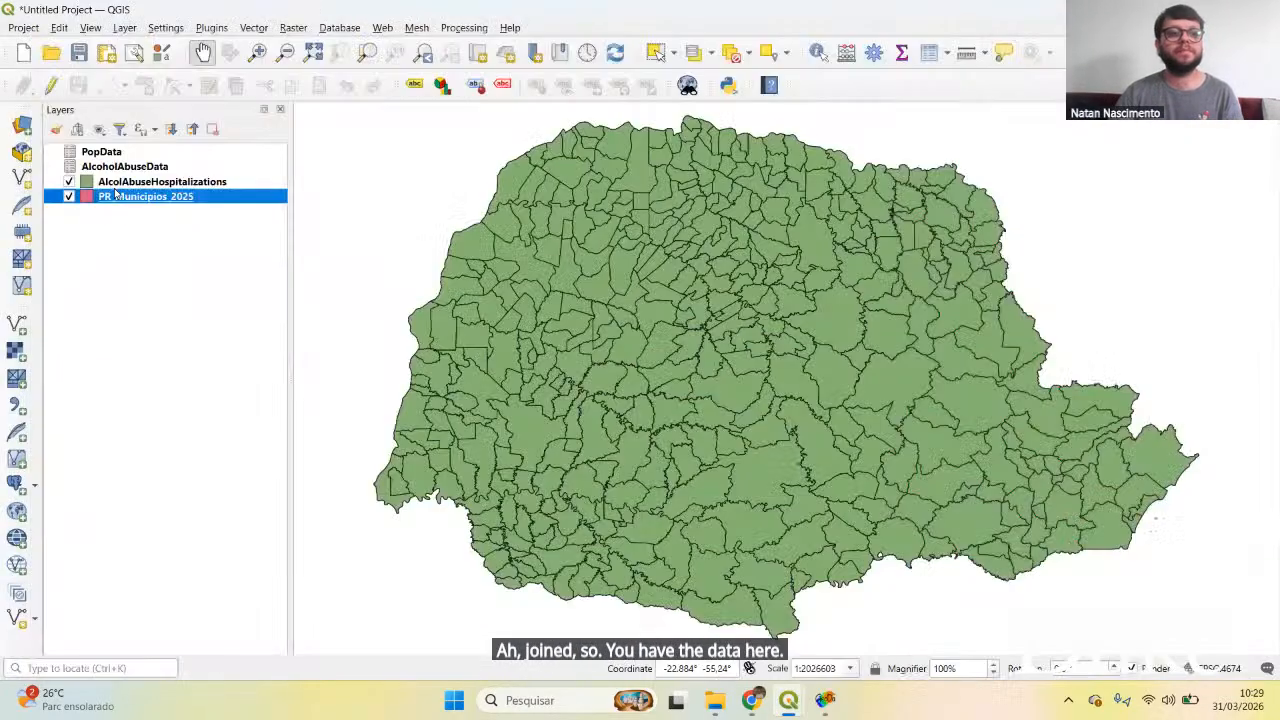
pyautogui.click(126, 167)
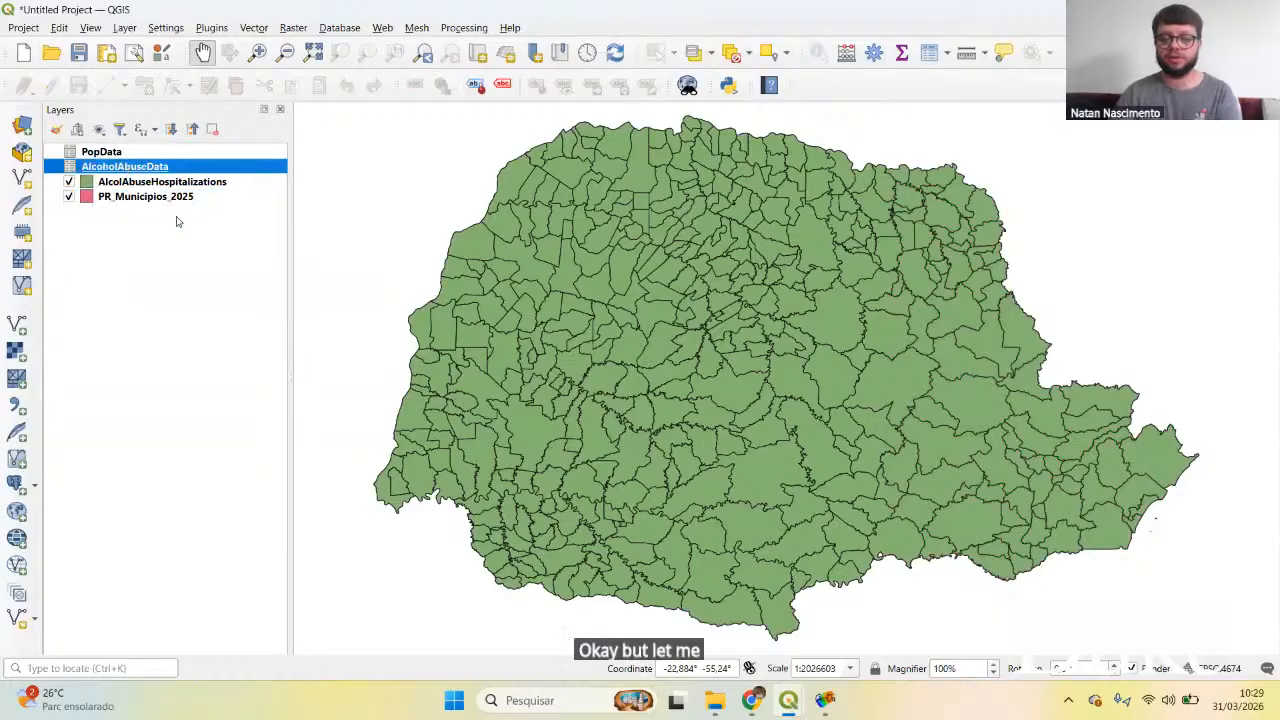
pyautogui.click(213, 134)
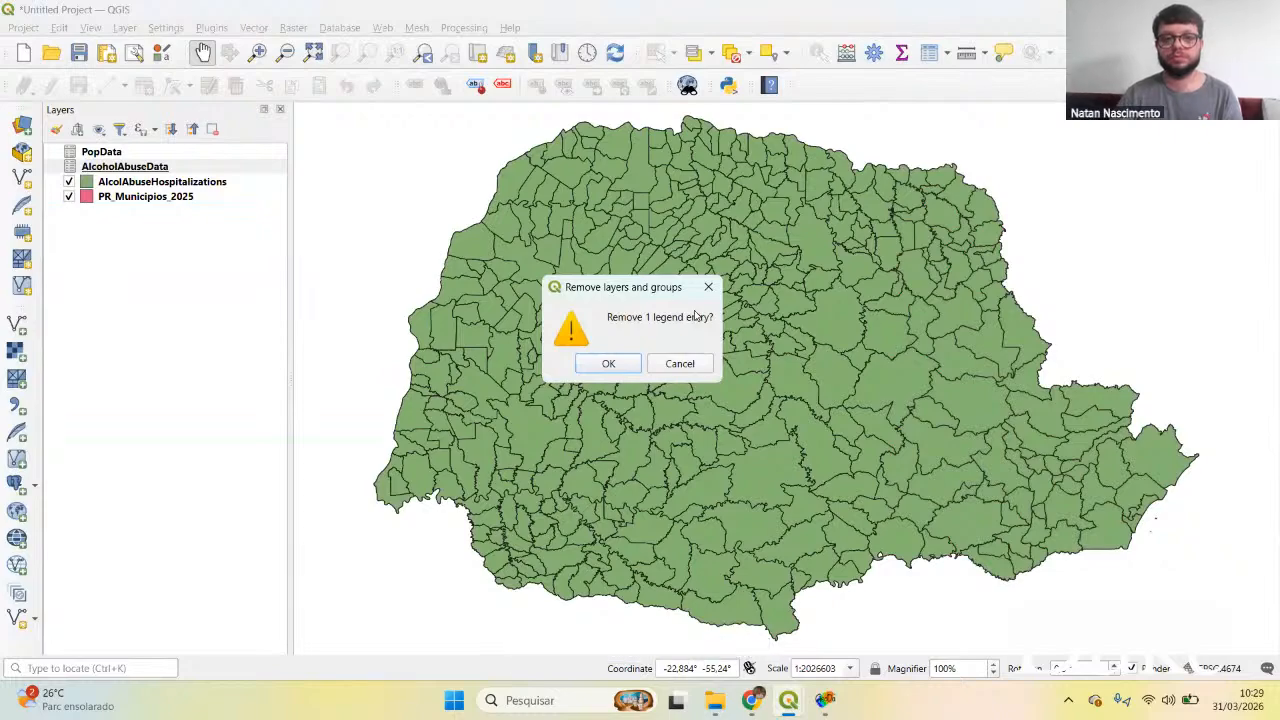
pyautogui.click(608, 363)
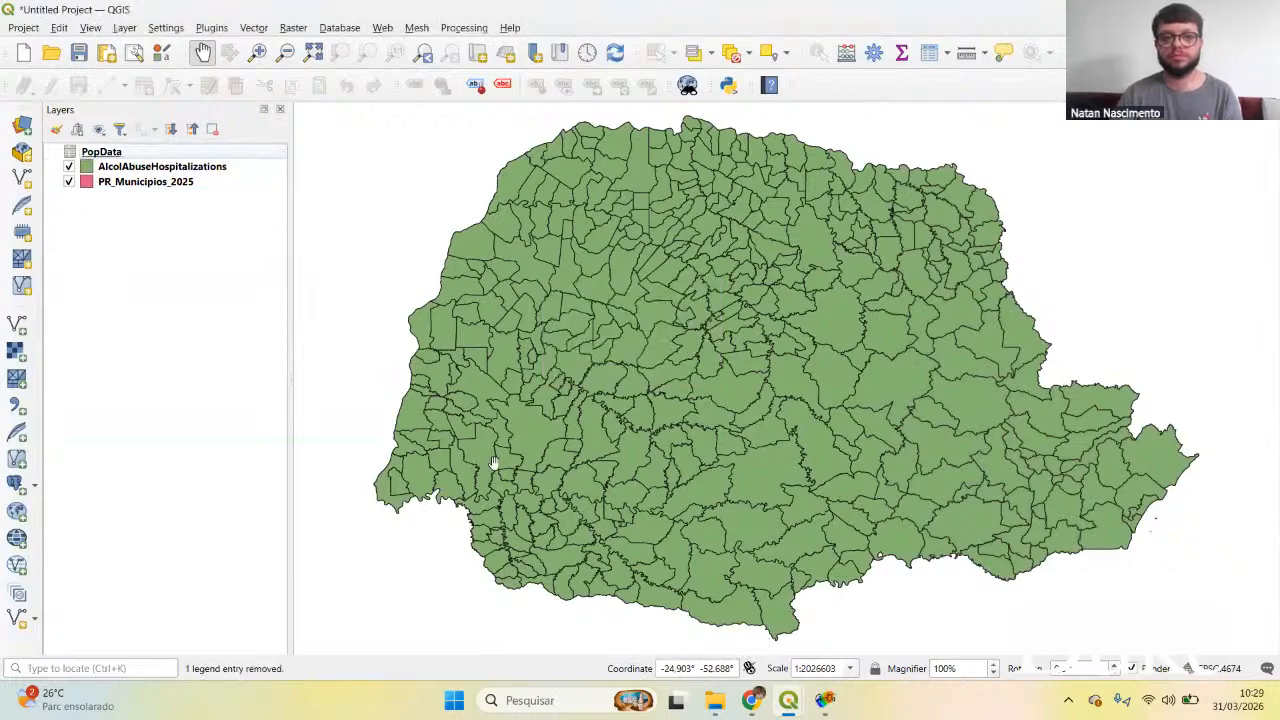
# Step: Check which joins remain in the PR_Municipios_2025 layer properties
pyautogui.click(170, 185)
pyautogui.rightClick(165, 183)
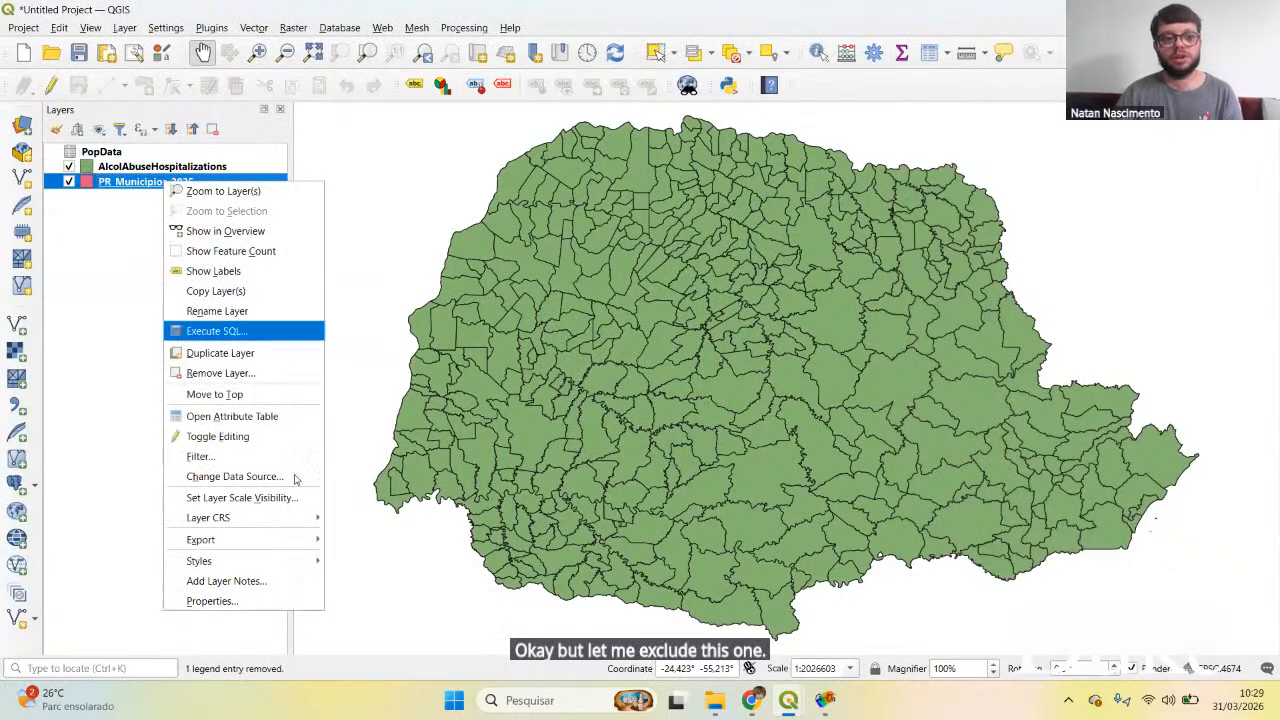
pyautogui.click(267, 601)
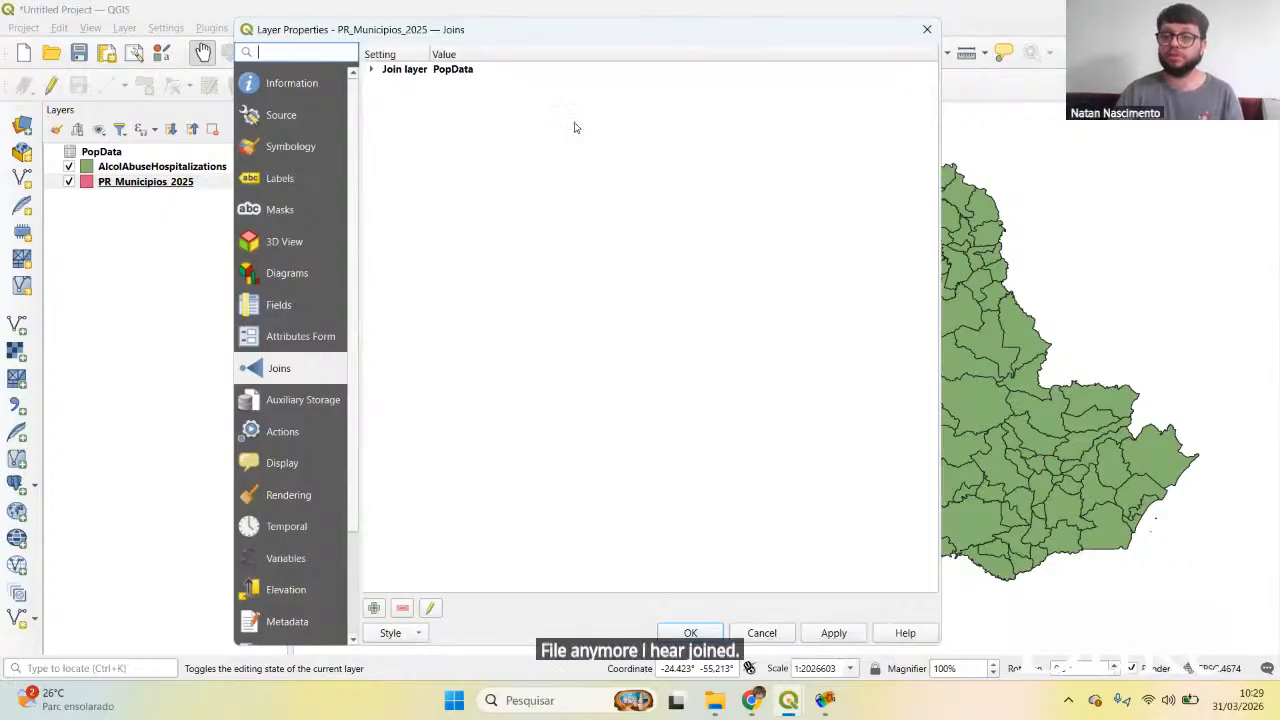
pyautogui.click(922, 32)
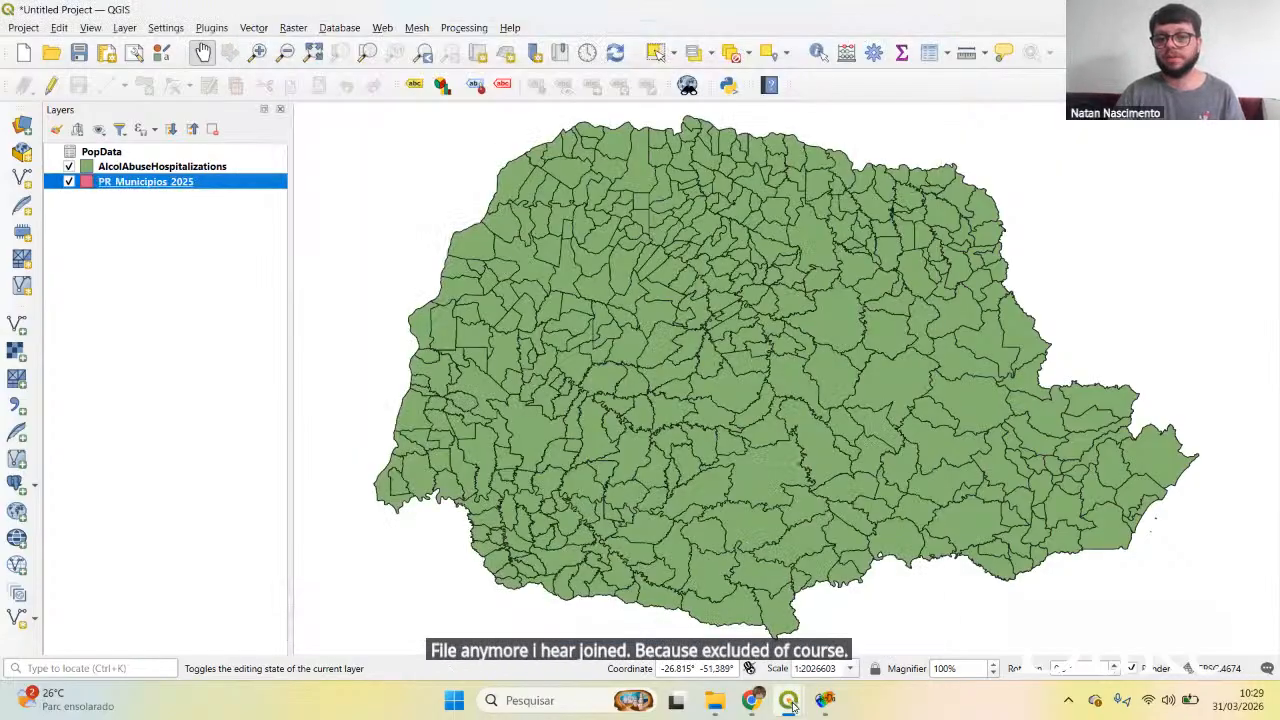
pyautogui.moveTo(795, 697)
pyautogui.click(866, 622)
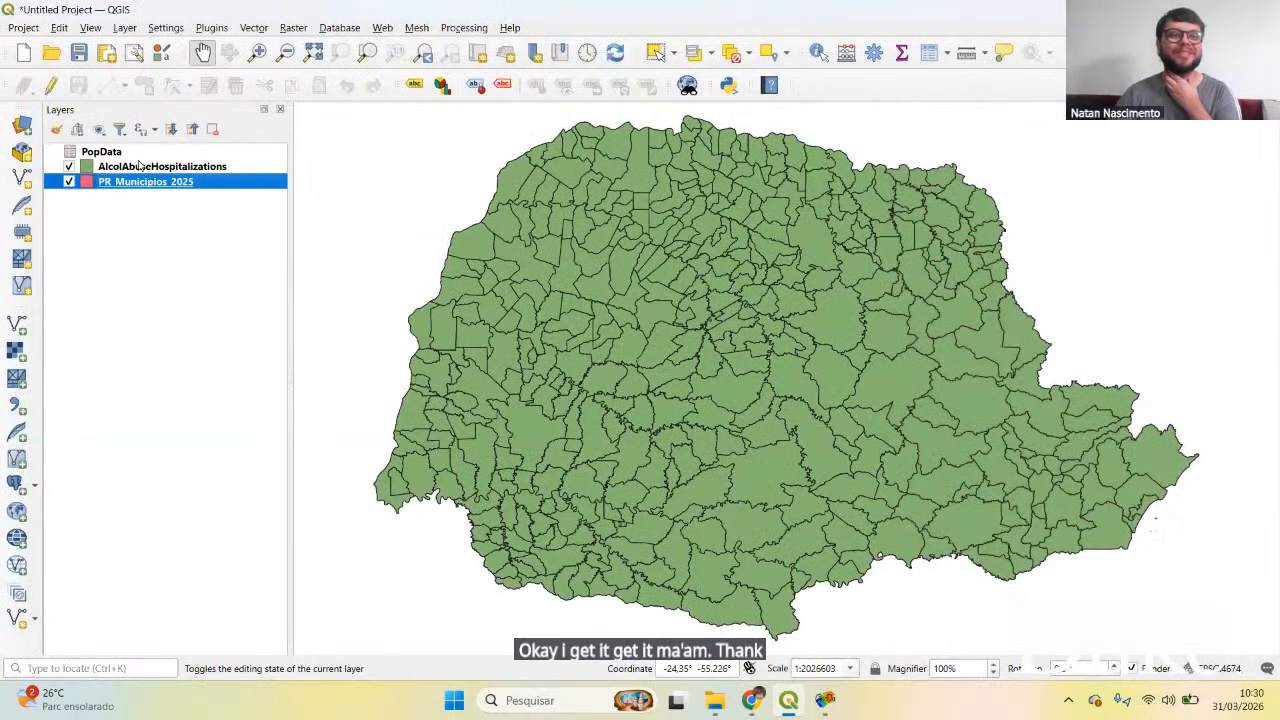
# Step: Remove the PopData table and the PR_Municipios_2025 layer from the project
pyautogui.click(138, 152)
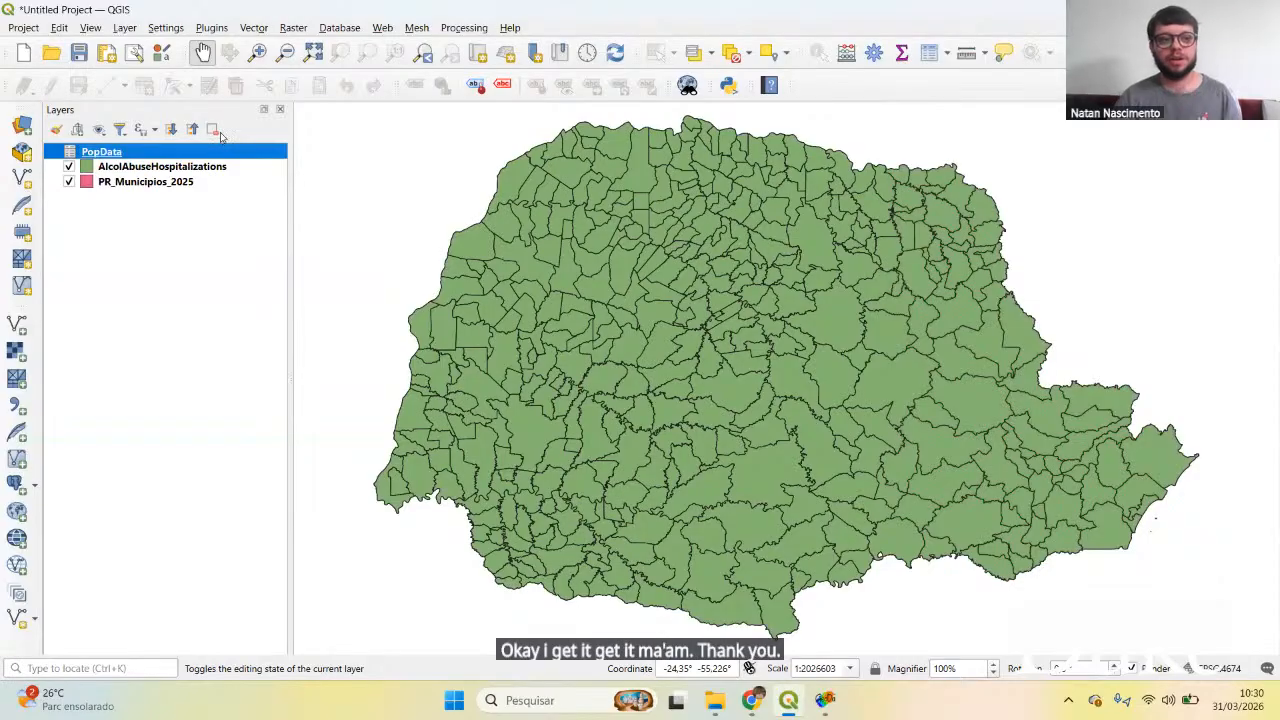
pyautogui.click(212, 129)
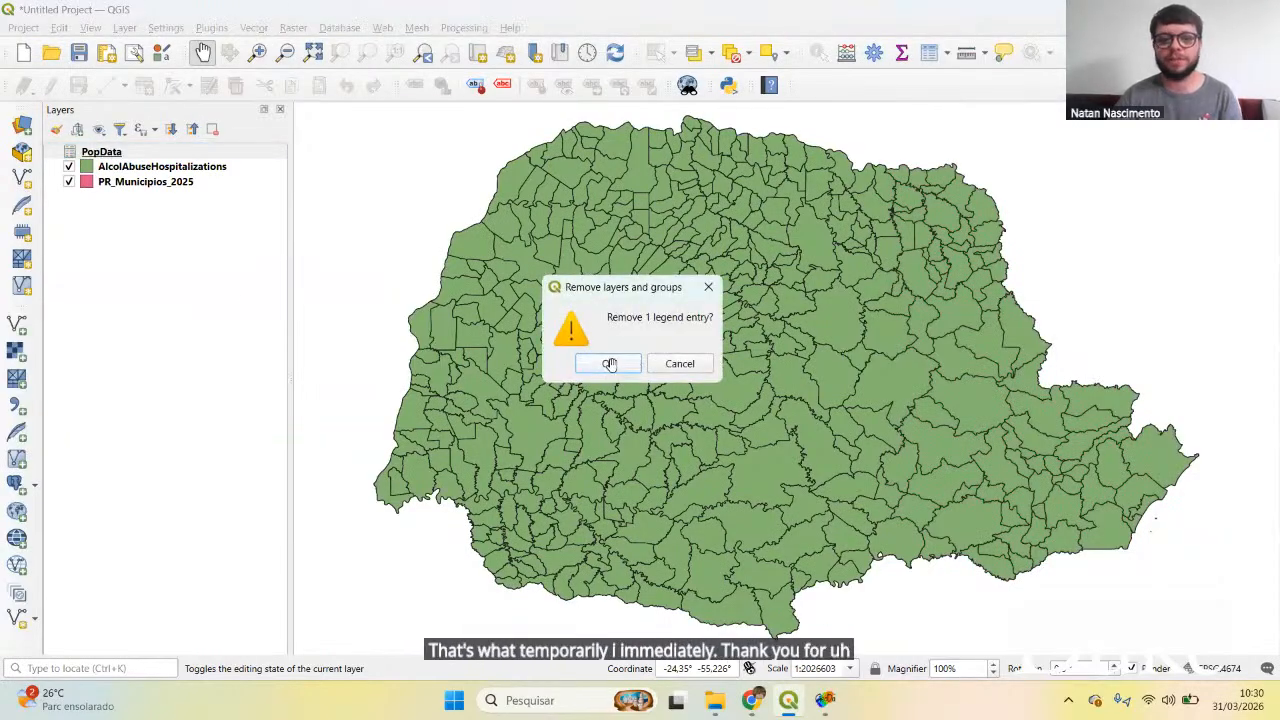
pyautogui.click(610, 364)
pyautogui.click(191, 170)
pyautogui.click(212, 129)
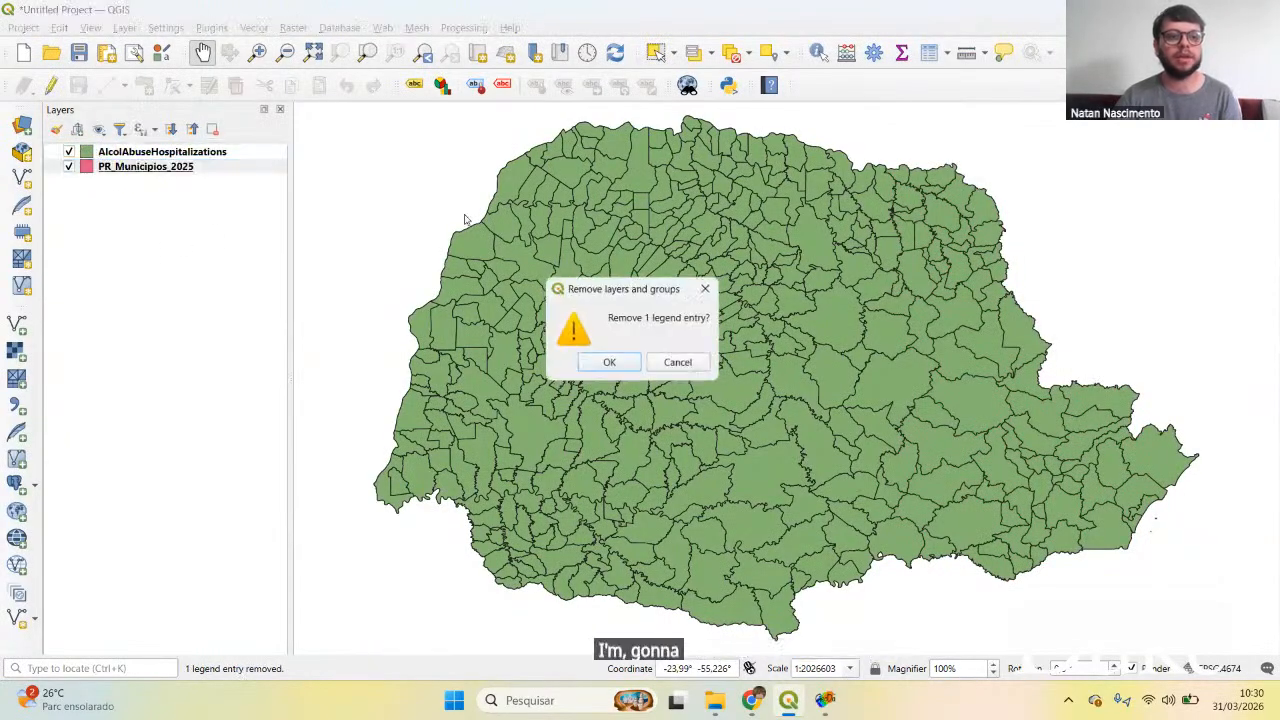
pyautogui.click(608, 364)
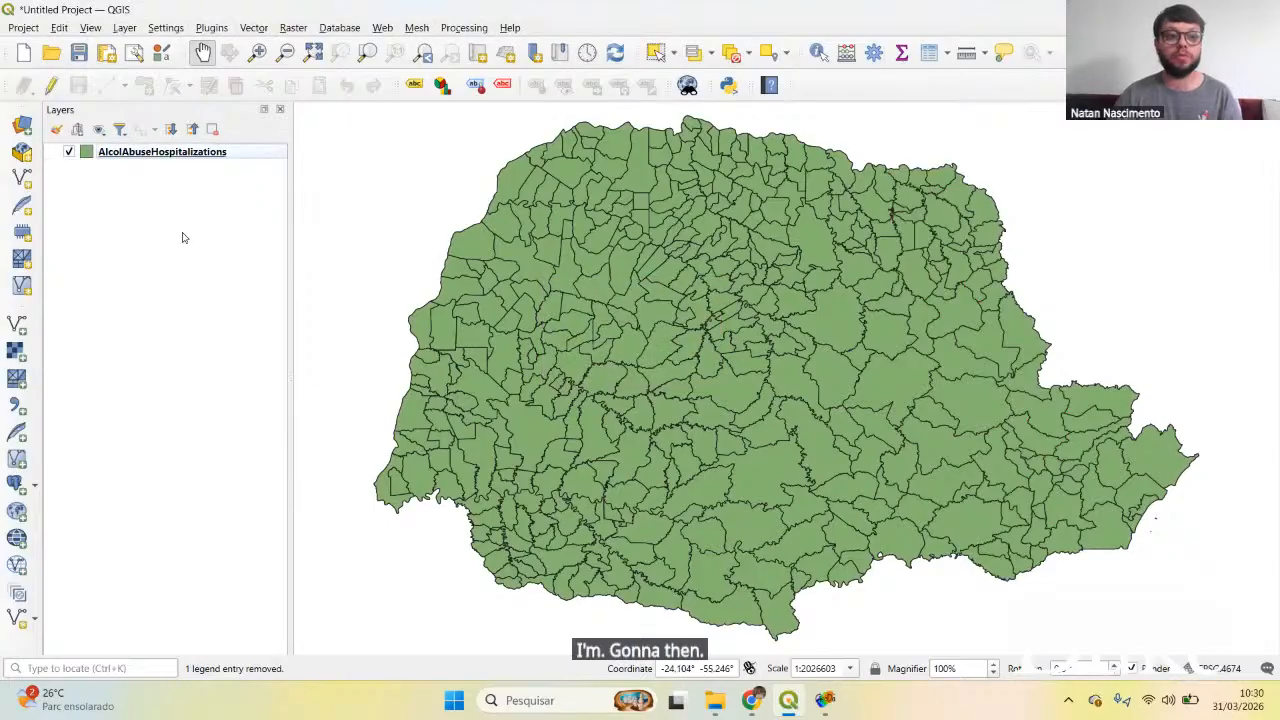
# Step: Inspect the AlcolAbuseHospitalizations attribute table for the AAH and population columns, and close it
pyautogui.click(172, 152)
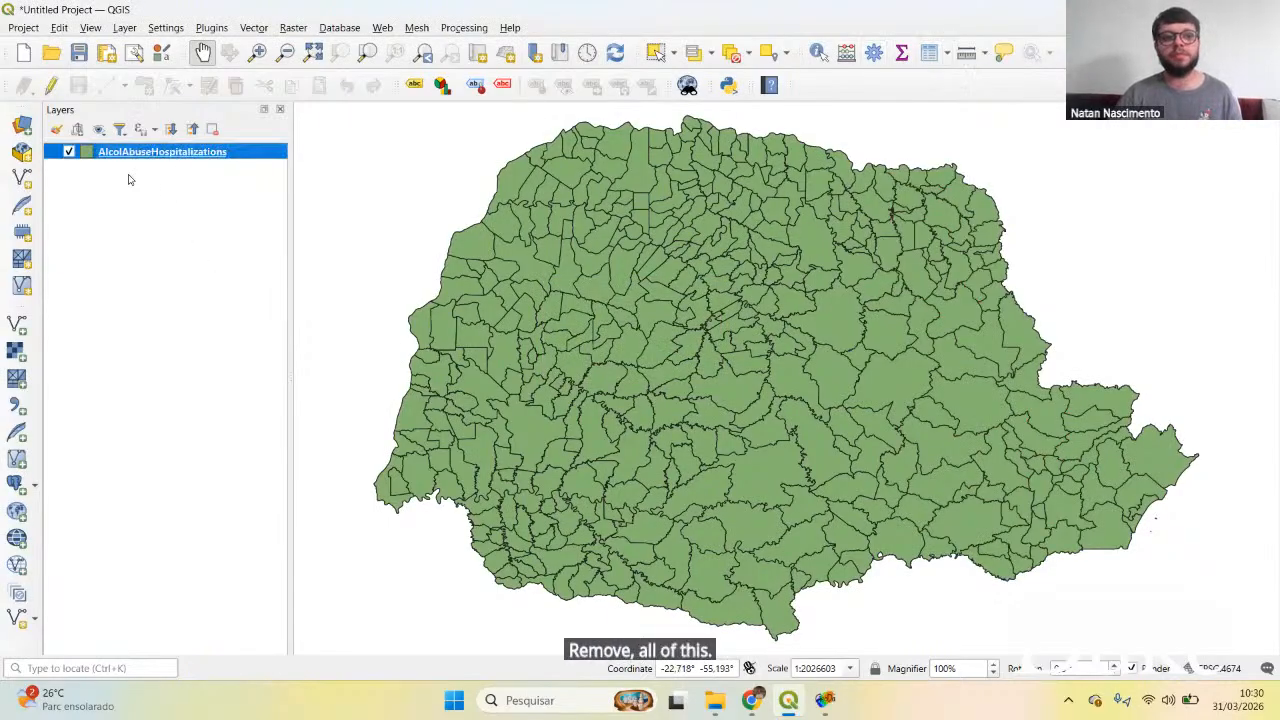
pyautogui.click(927, 55)
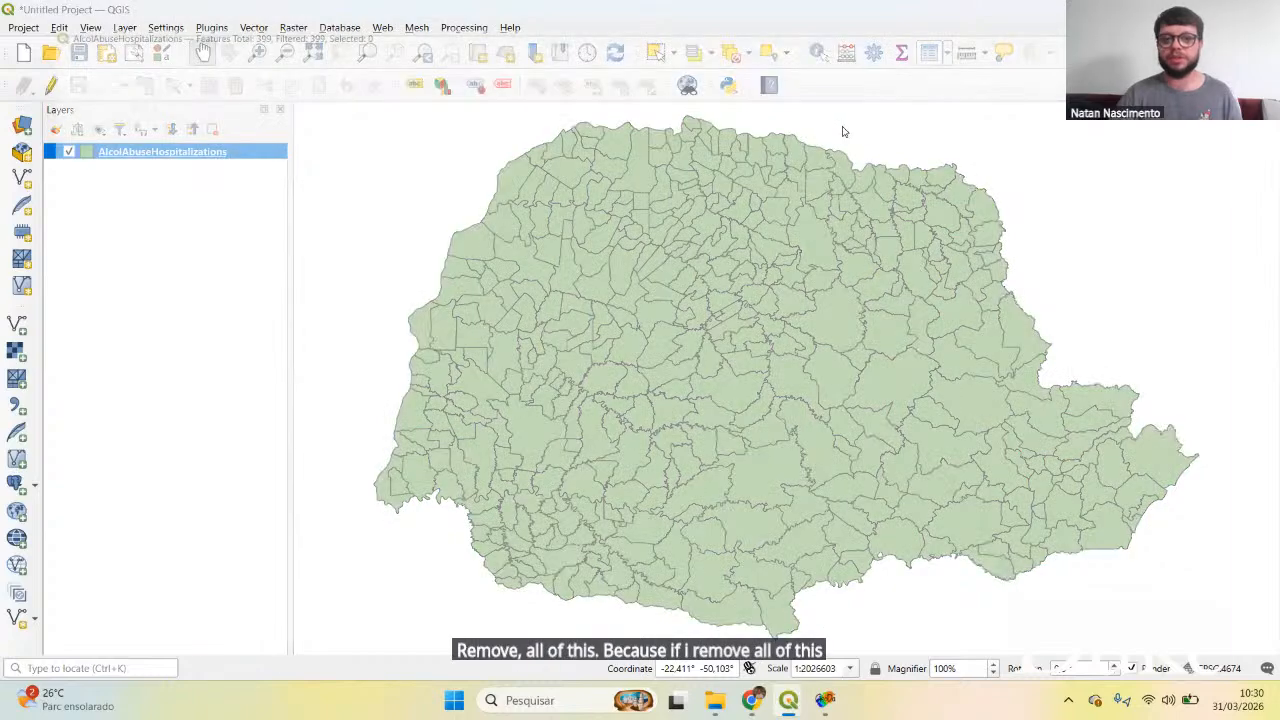
pyautogui.moveTo(722, 649); pyautogui.dragTo(1090, 649)
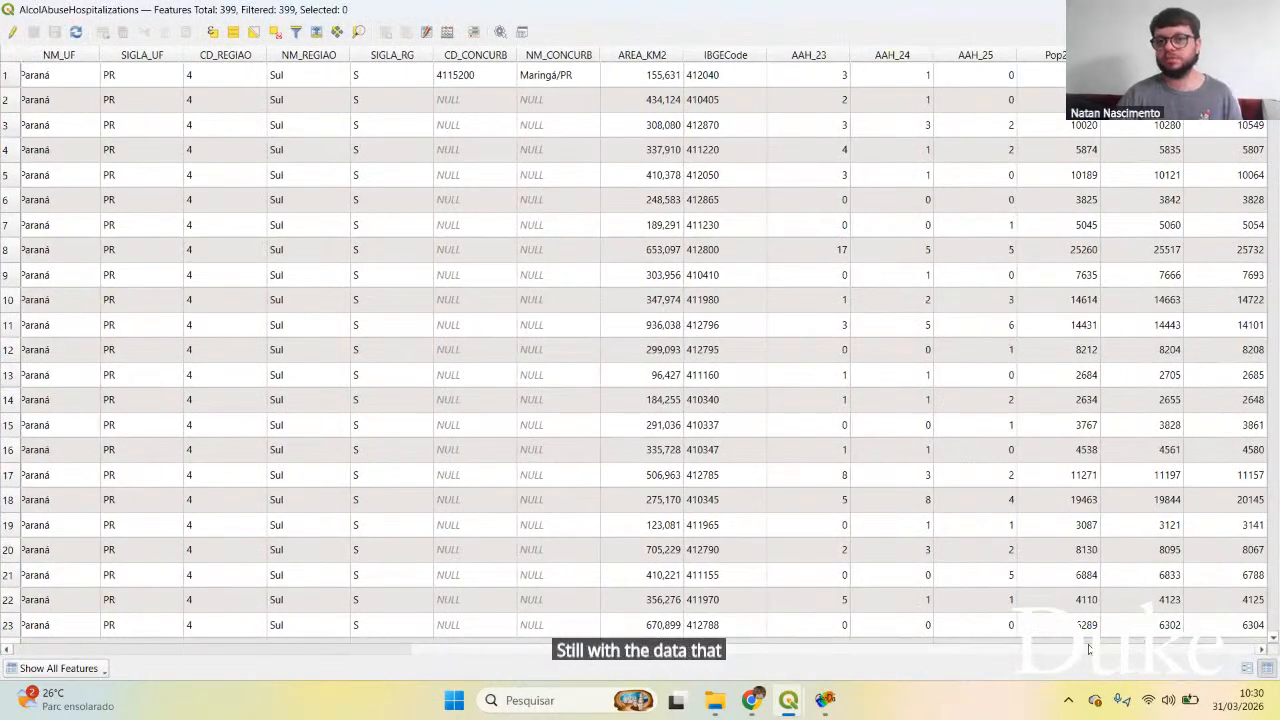
pyautogui.moveTo(1089, 649); pyautogui.dragTo(765, 655)
pyautogui.hscroll(-2, 1214, 322)
pyautogui.click(1260, 10)
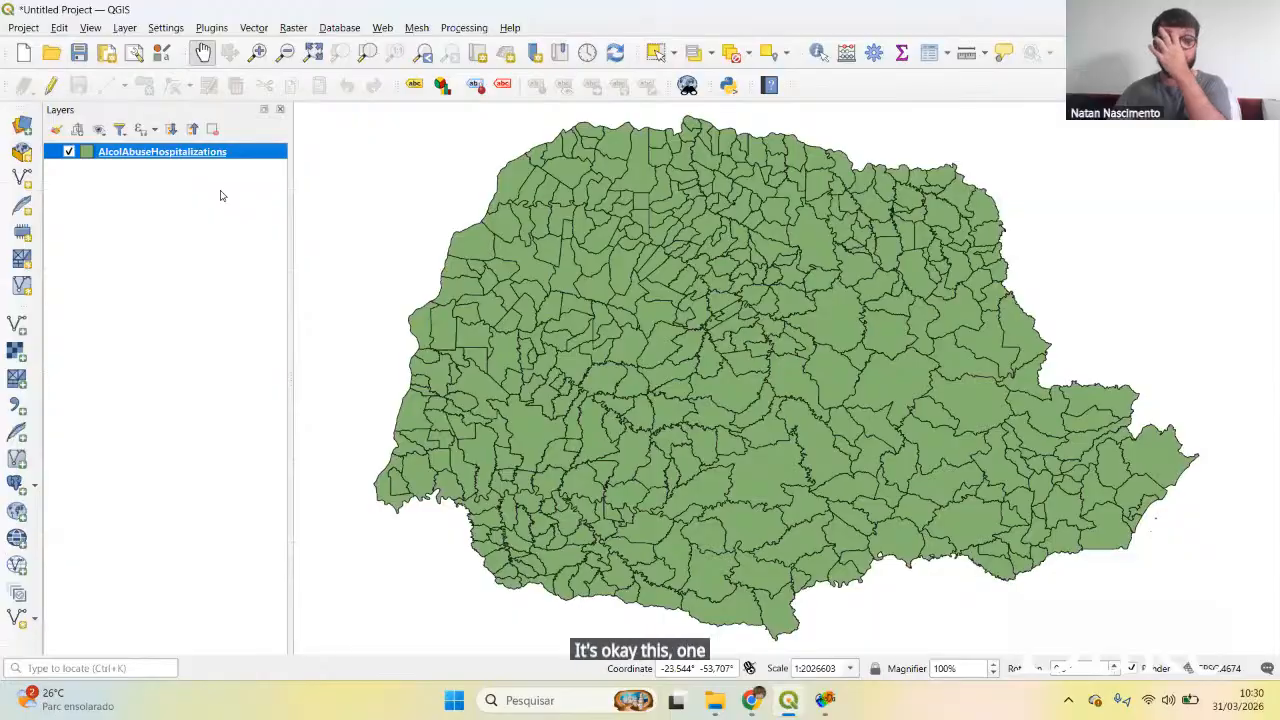
pyautogui.click(220, 194)
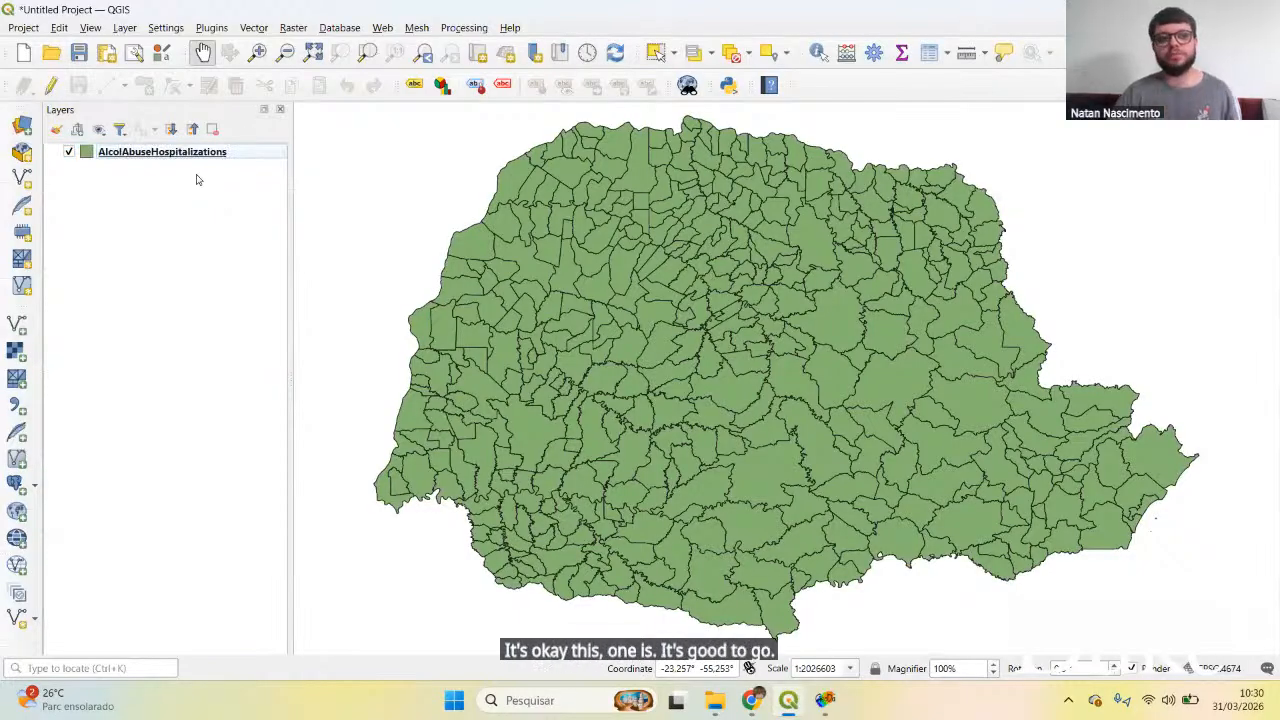
# Step: Start a new field named RateAAH23 with the Field Calculator on the AlcolAbuseHospitalizations attribute table
pyautogui.click(203, 161)
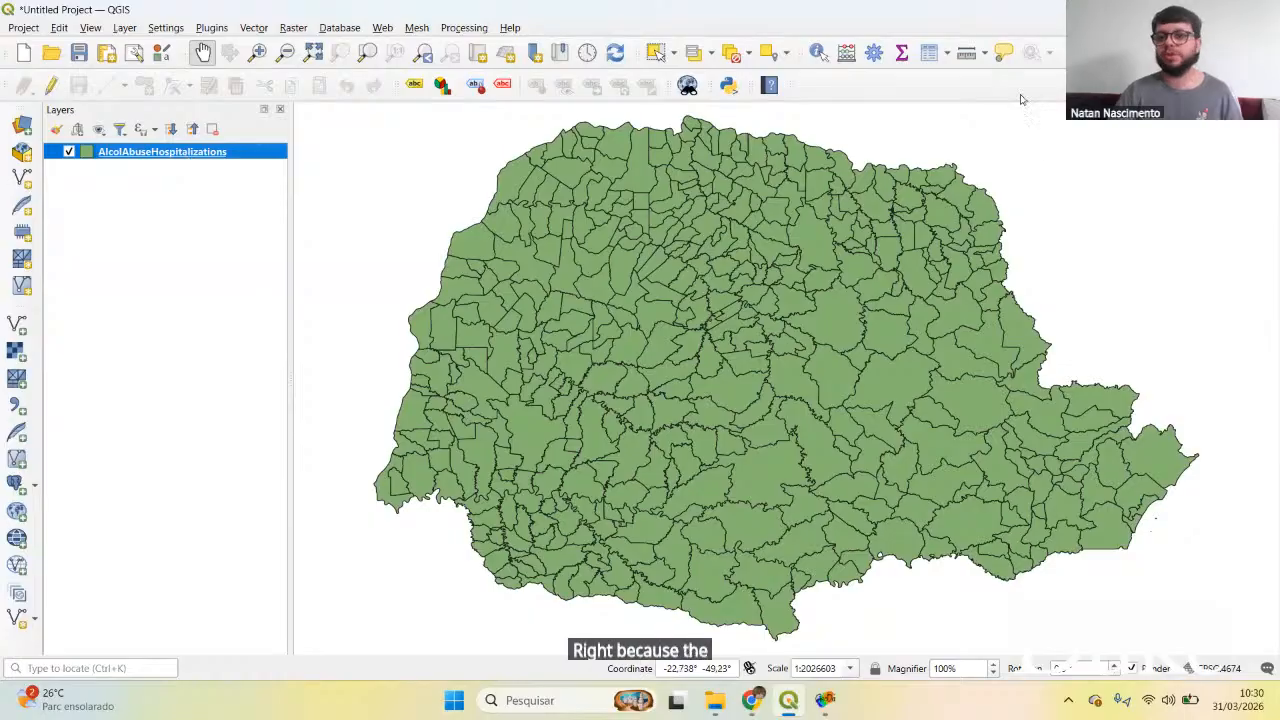
pyautogui.click(929, 53)
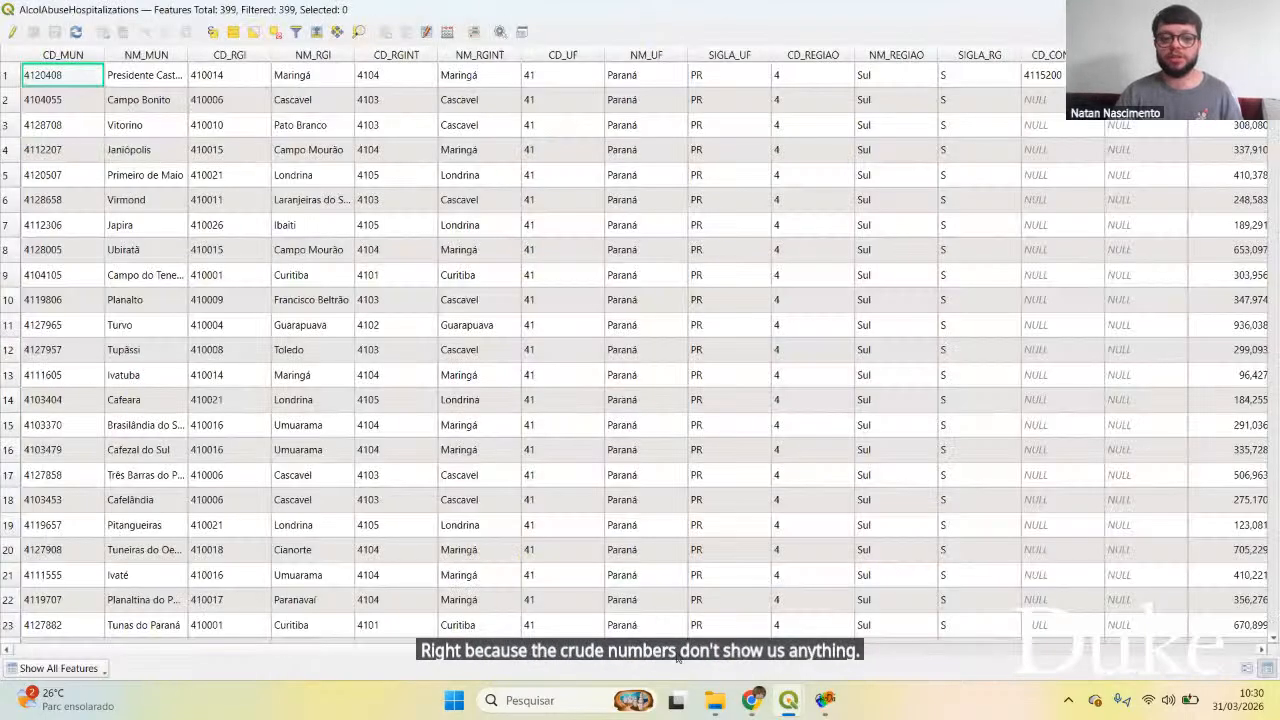
pyautogui.moveTo(677, 650); pyautogui.dragTo(1155, 646)
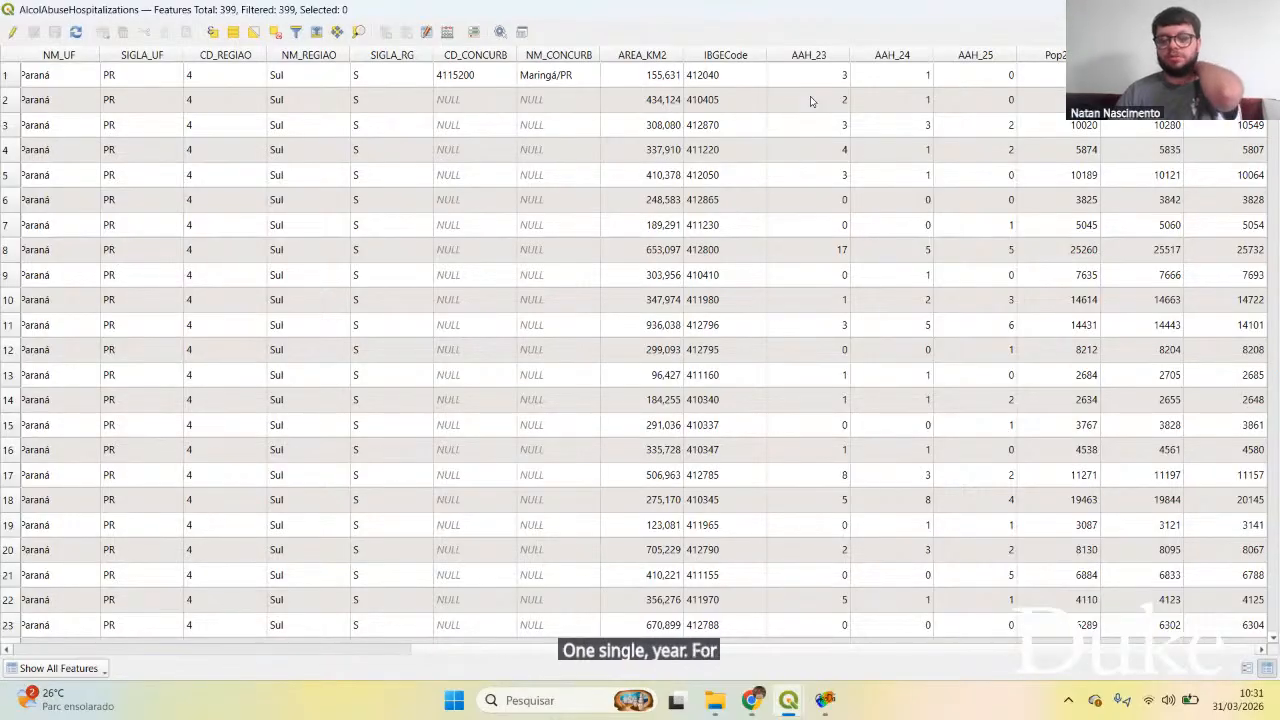
pyautogui.click(449, 33)
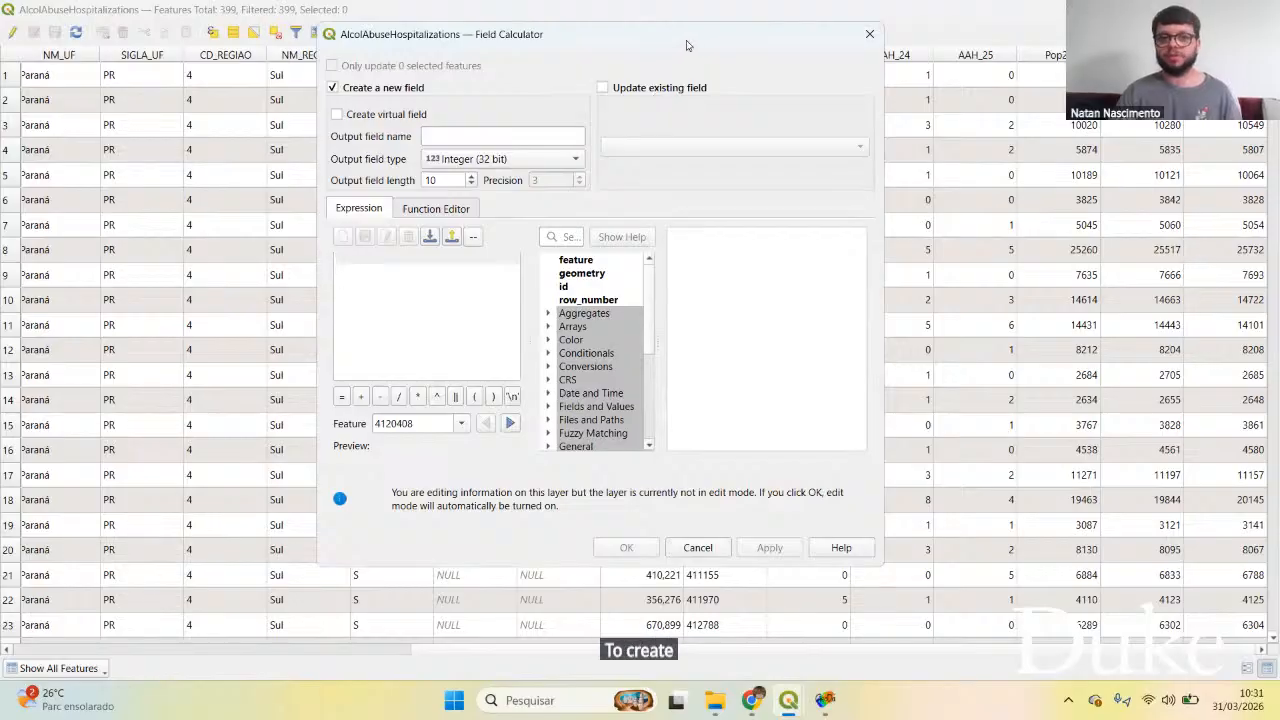
pyautogui.moveTo(687, 45); pyautogui.dragTo(650, 47)
pyautogui.click(428, 140)
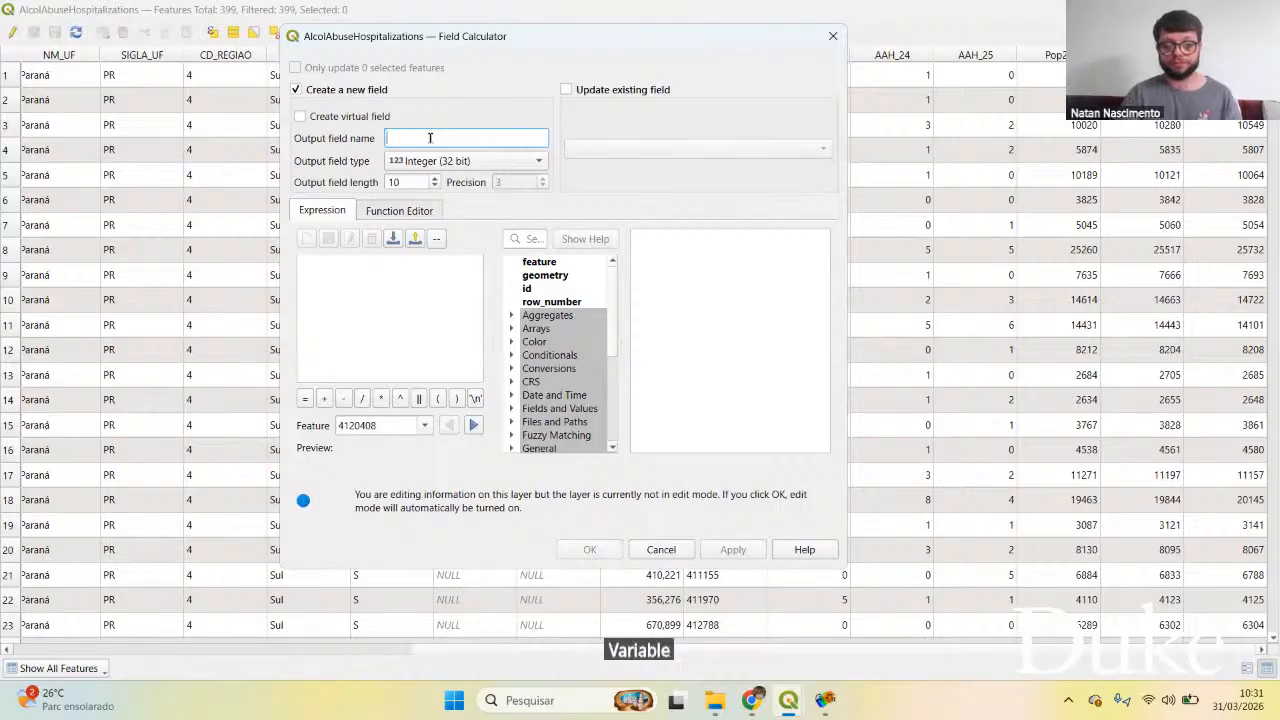
pyautogui.write('ateAA')
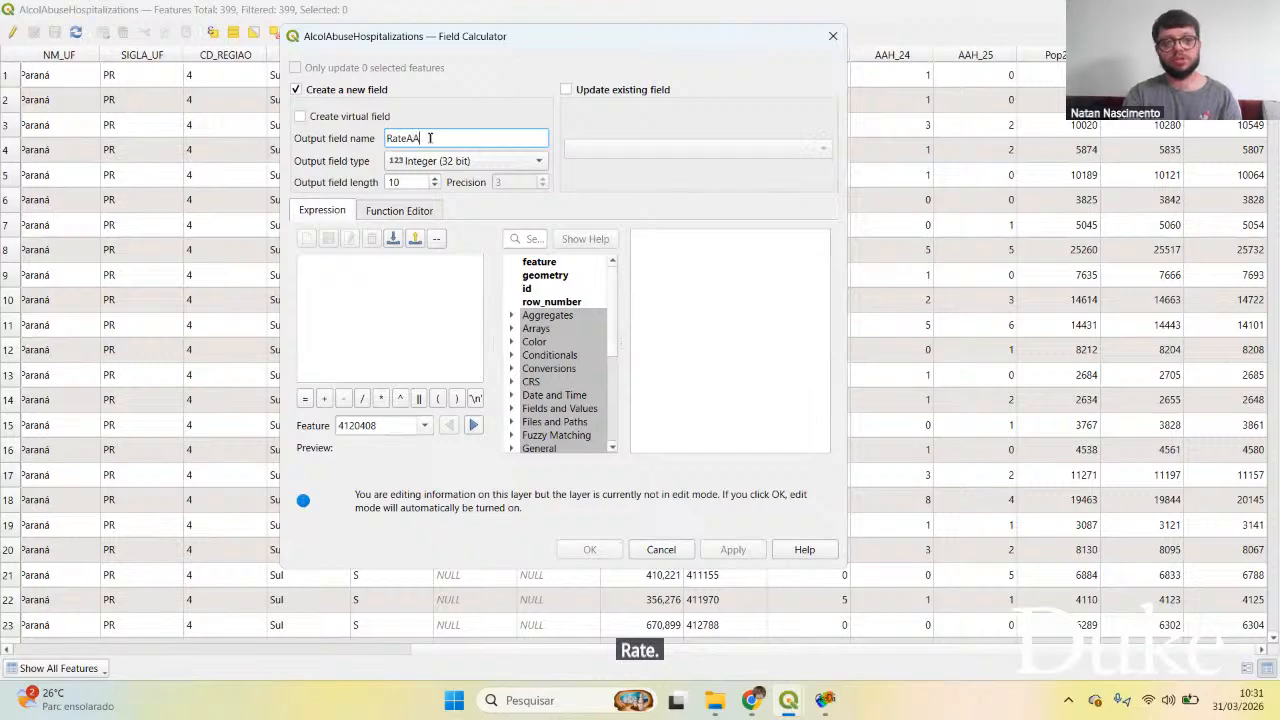
pyautogui.write('H')
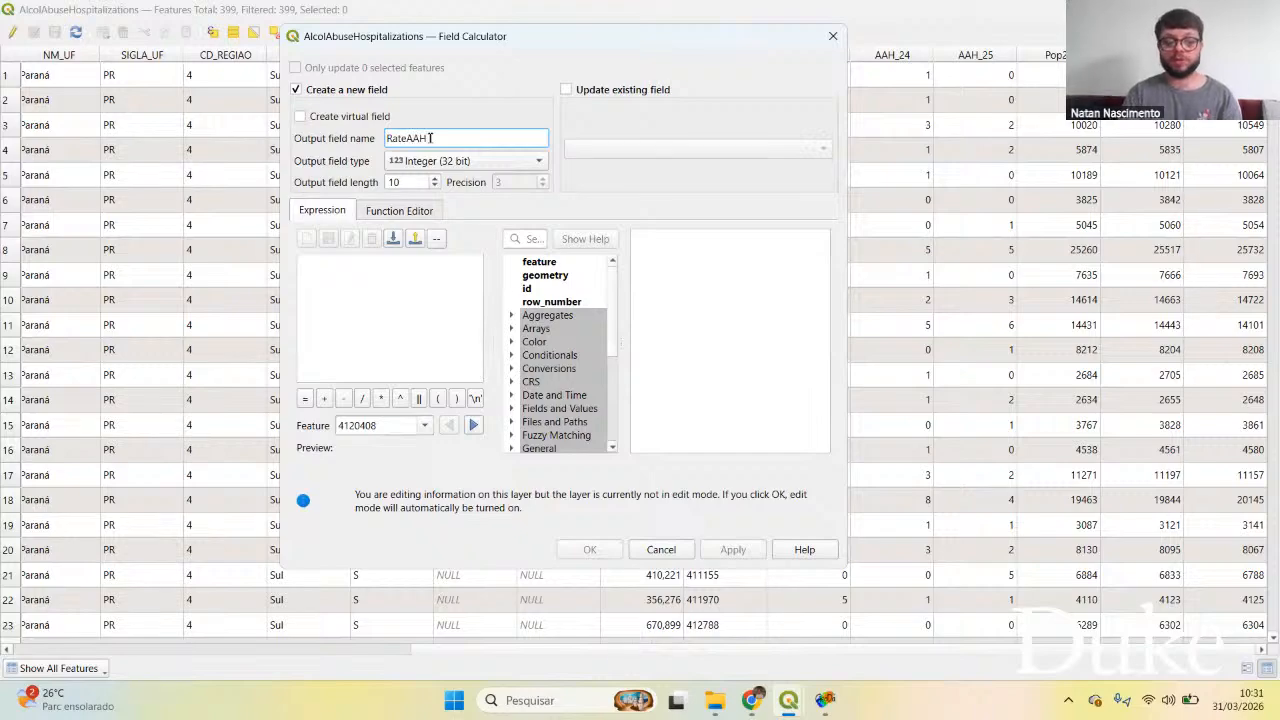
pyautogui.write('23')
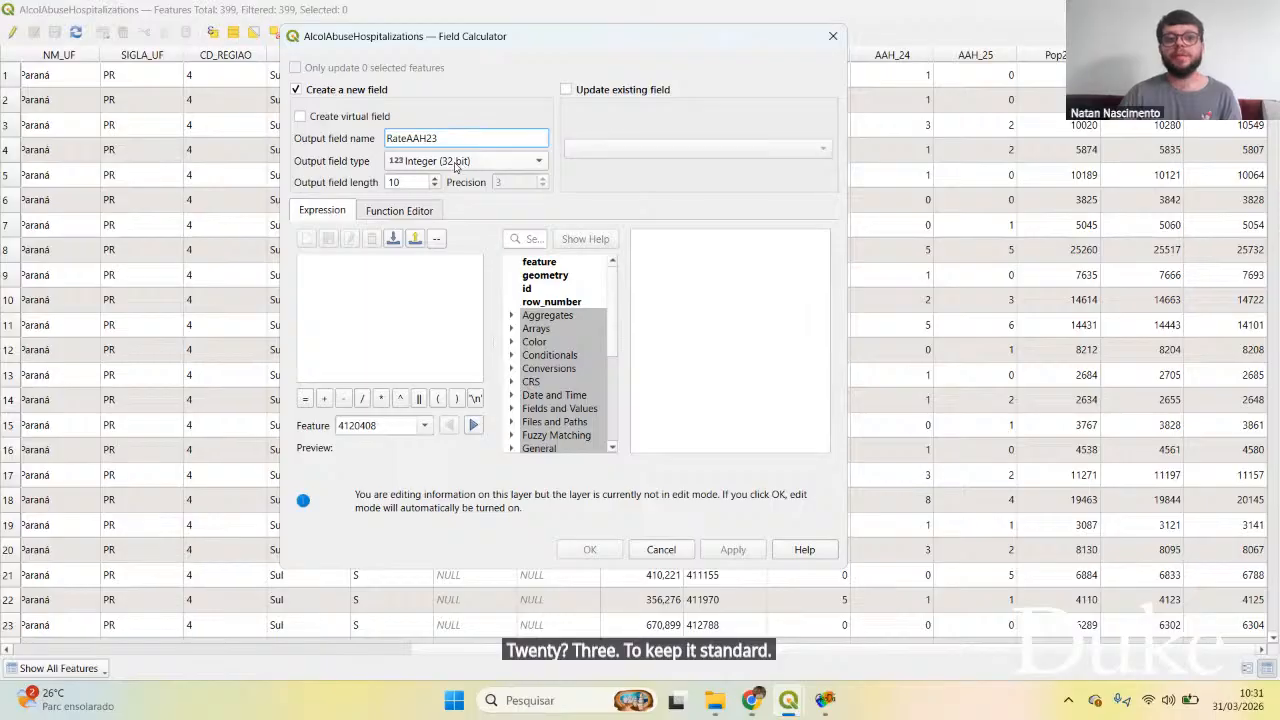
# Step: Set the new field's type to Decimal number (real), with a length of 20 and a precision of 15
pyautogui.click(430, 163)
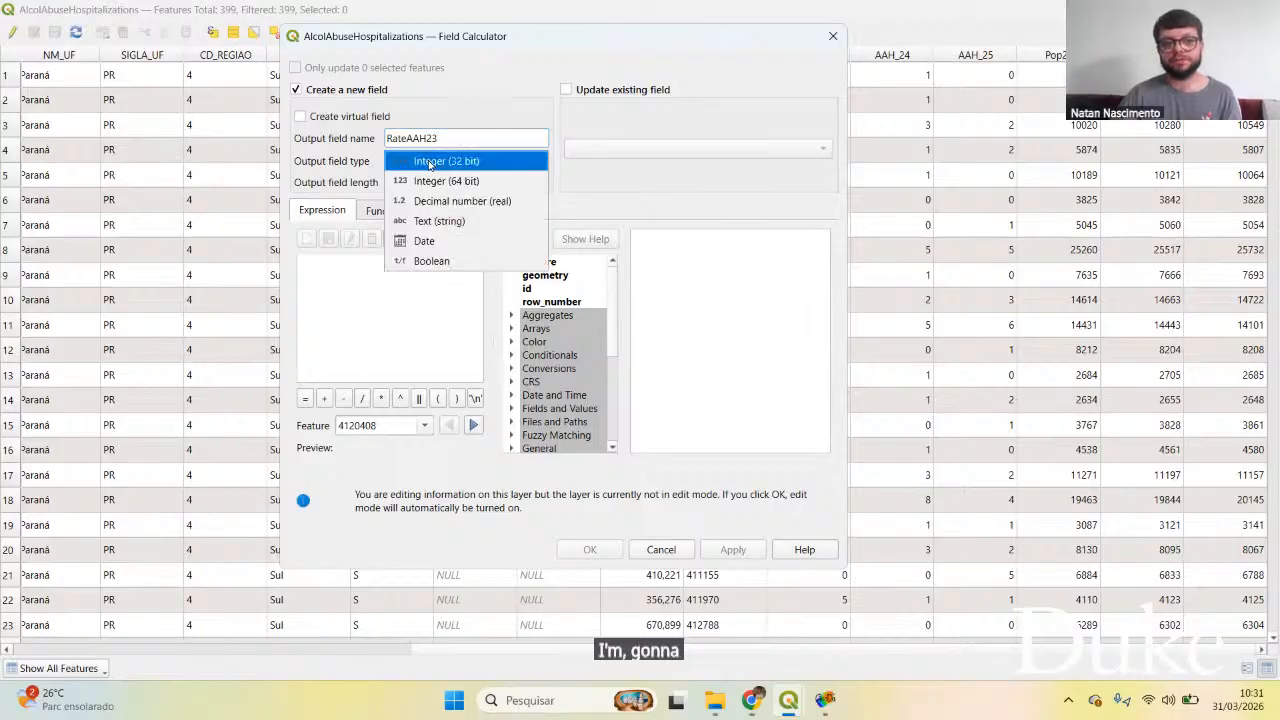
pyautogui.click(528, 203)
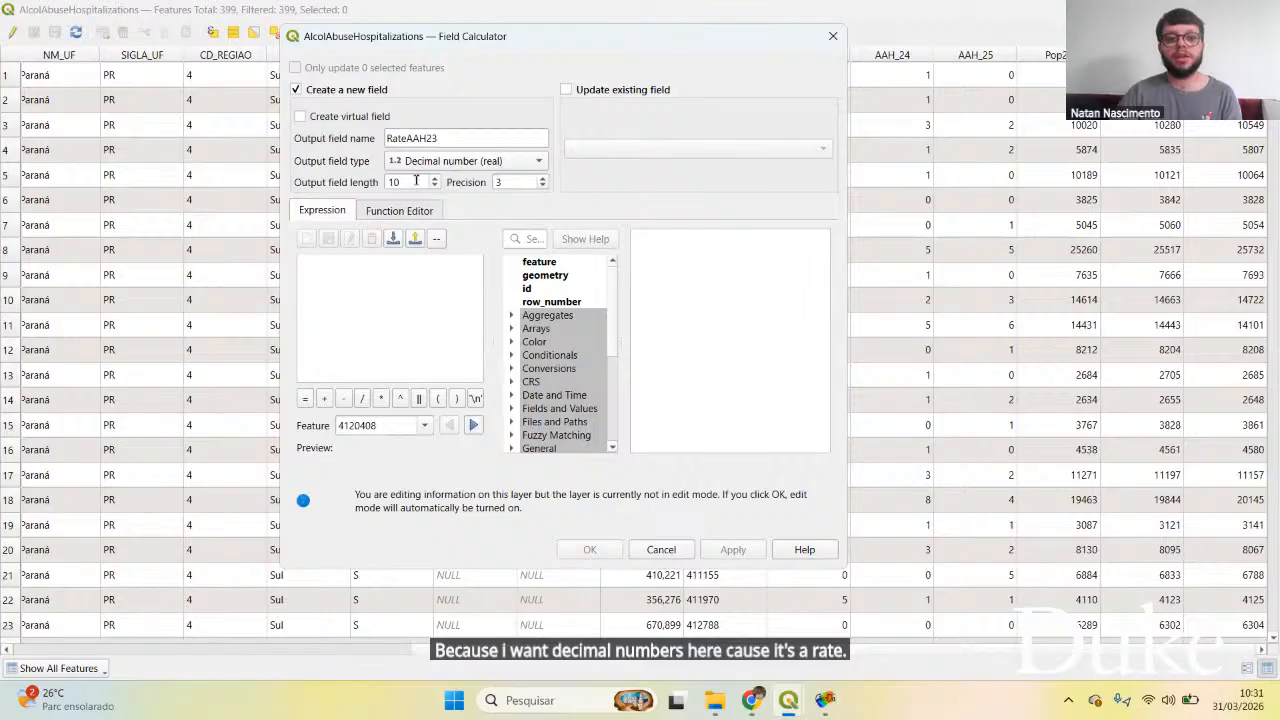
pyautogui.moveTo(416, 181); pyautogui.dragTo(372, 182)
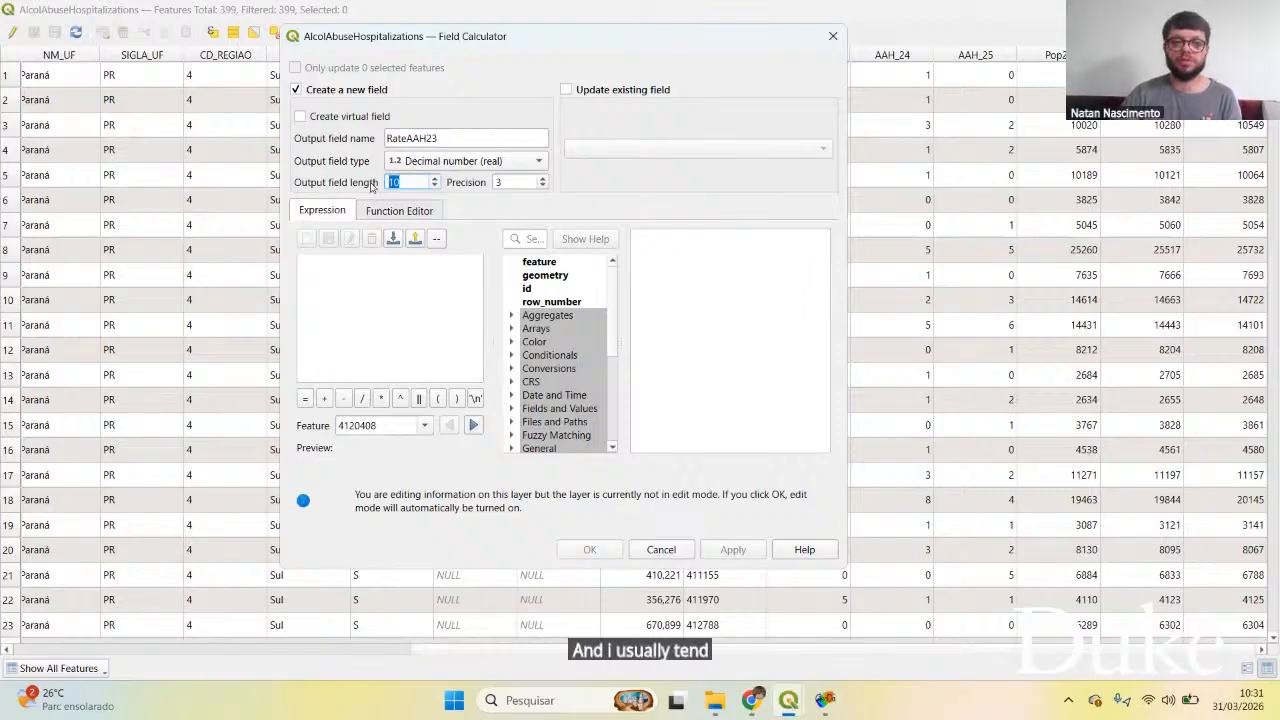
pyautogui.write('1')
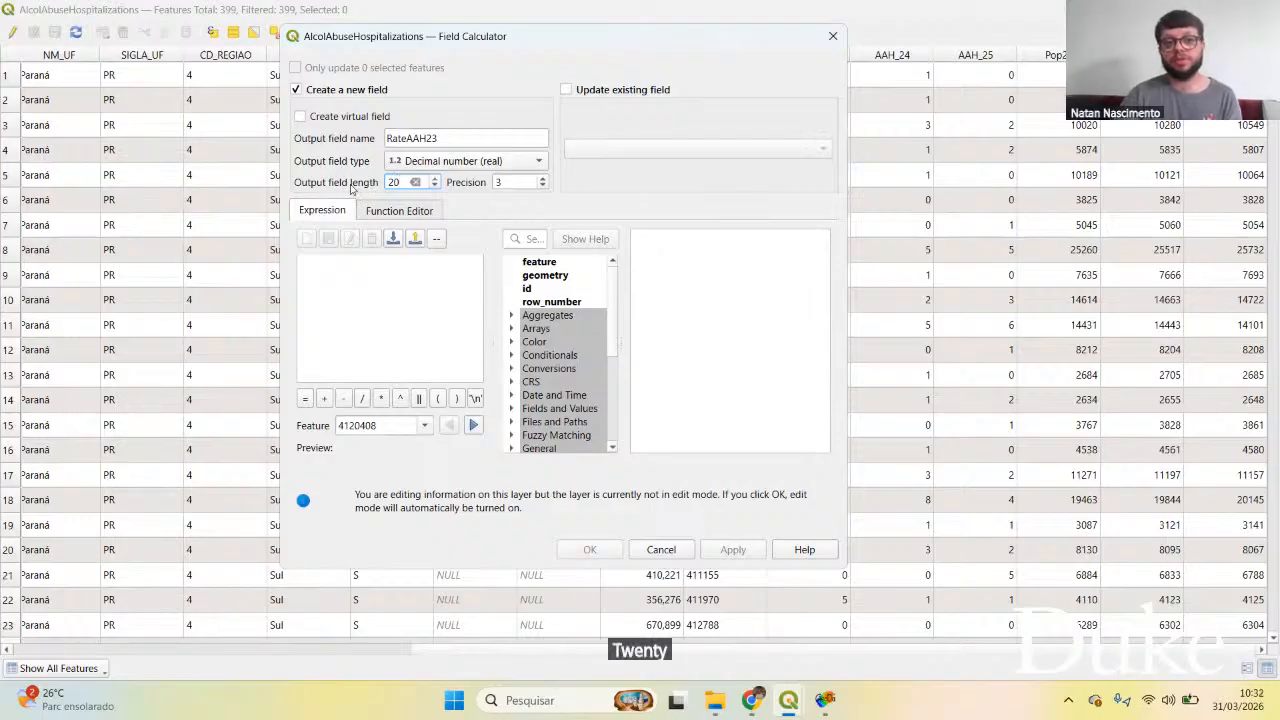
pyautogui.doubleClick(511, 184)
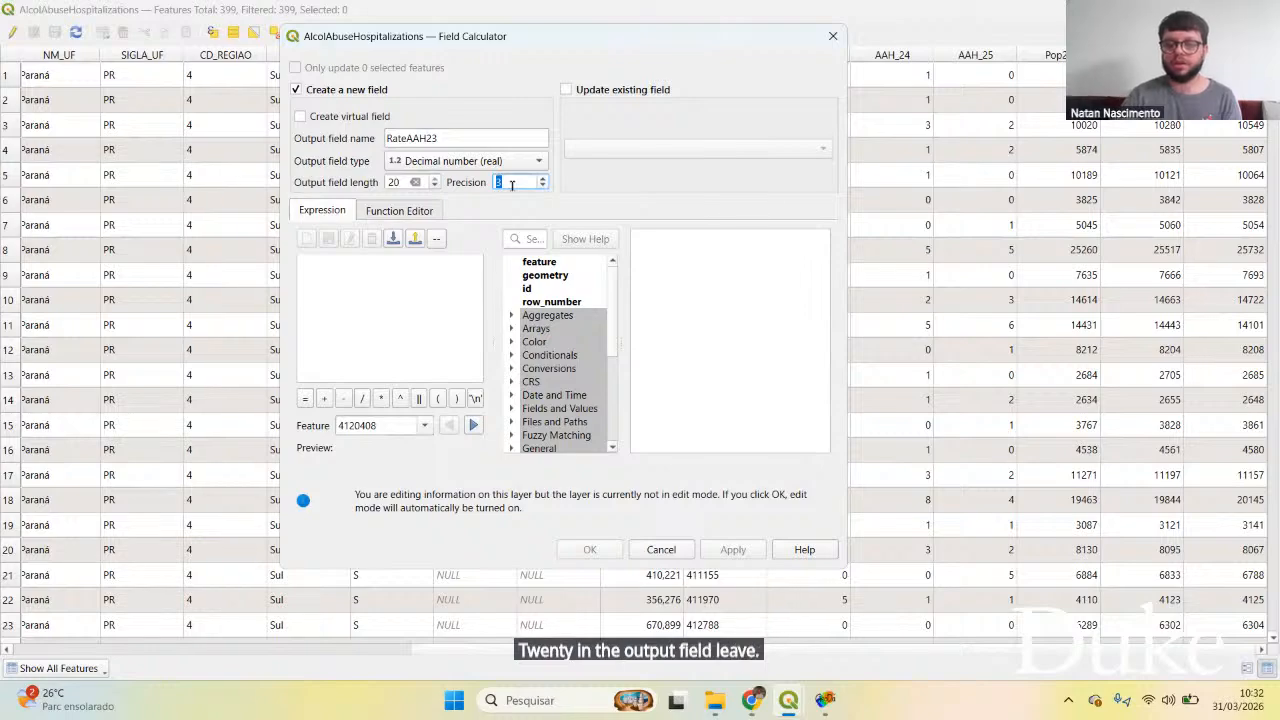
pyautogui.write('15')
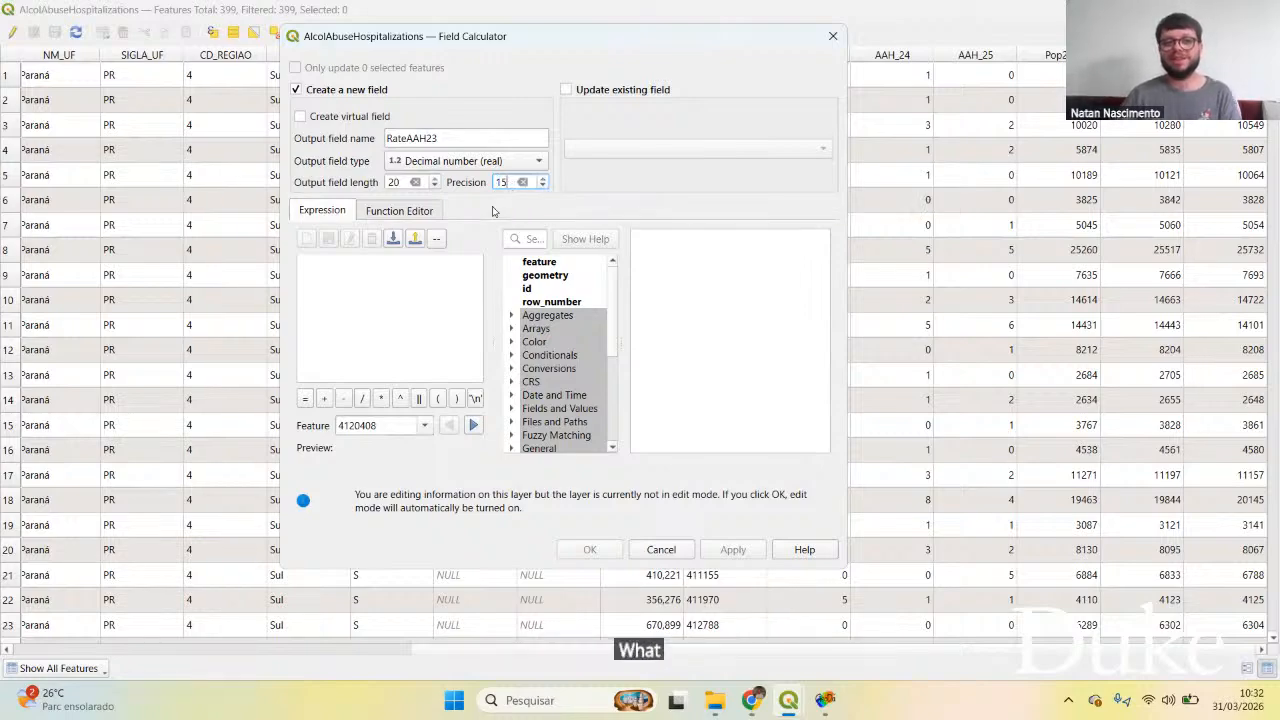
# Step: Try a precision of 3 for the RateAAH23 field, and set it back to 15
pyautogui.moveTo(397, 177)
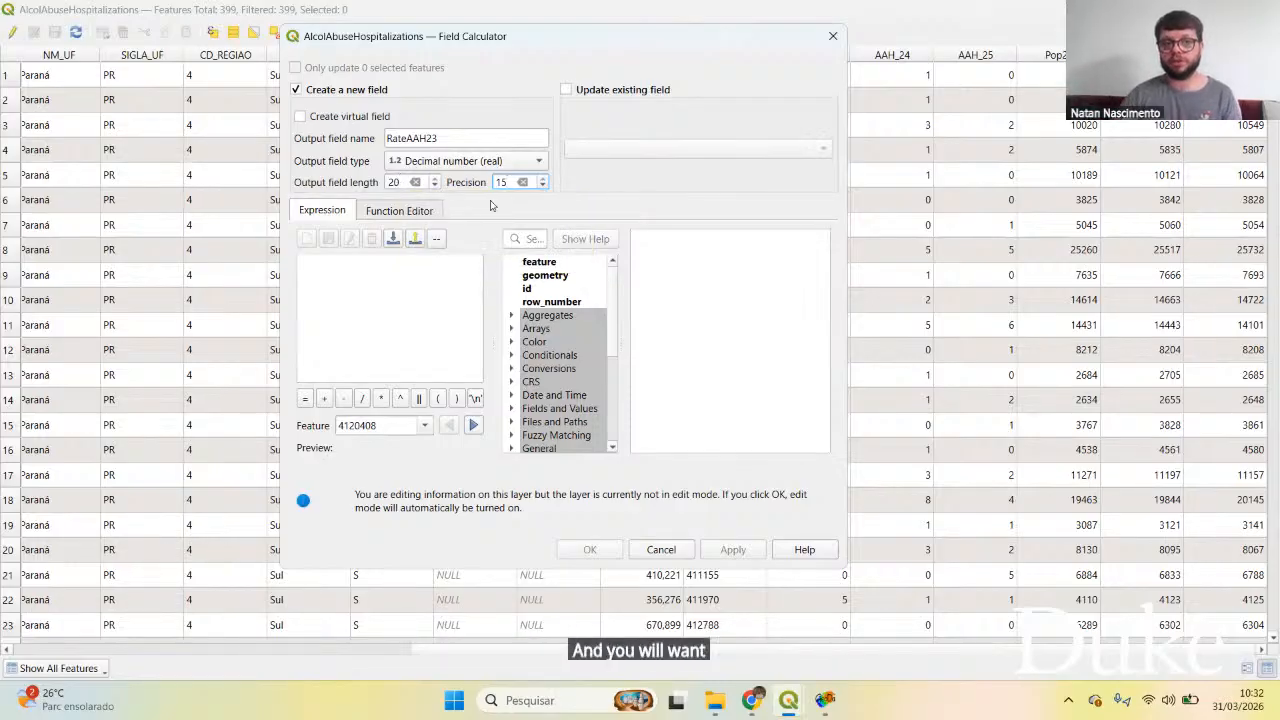
pyautogui.moveTo(510, 183); pyautogui.dragTo(497, 186)
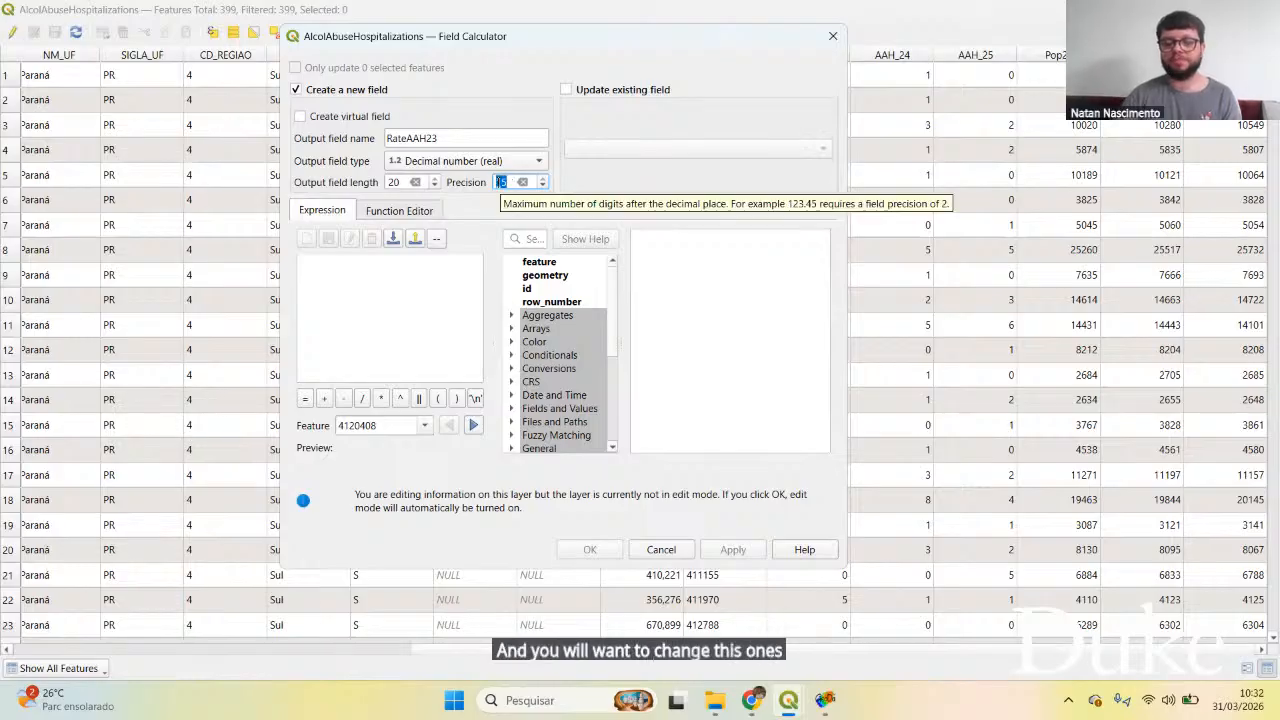
pyautogui.press('BackSpace')
pyautogui.write('3')
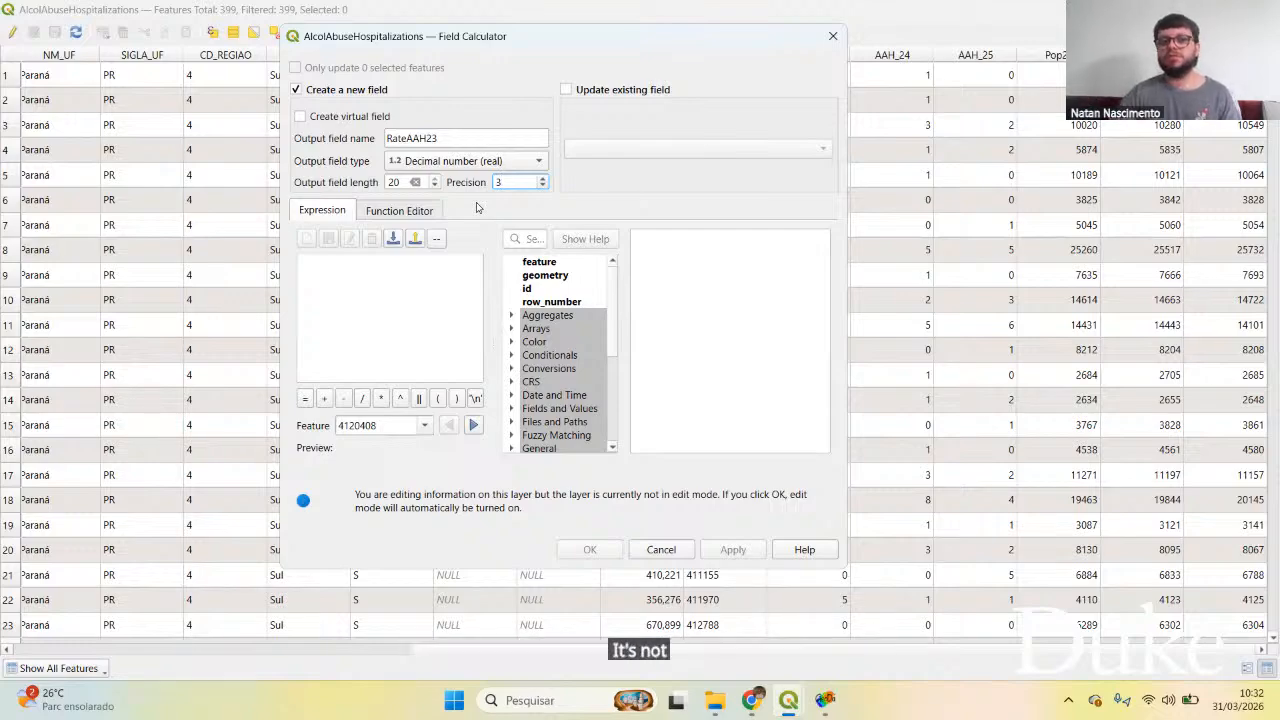
pyautogui.doubleClick(492, 188)
pyautogui.write('15')
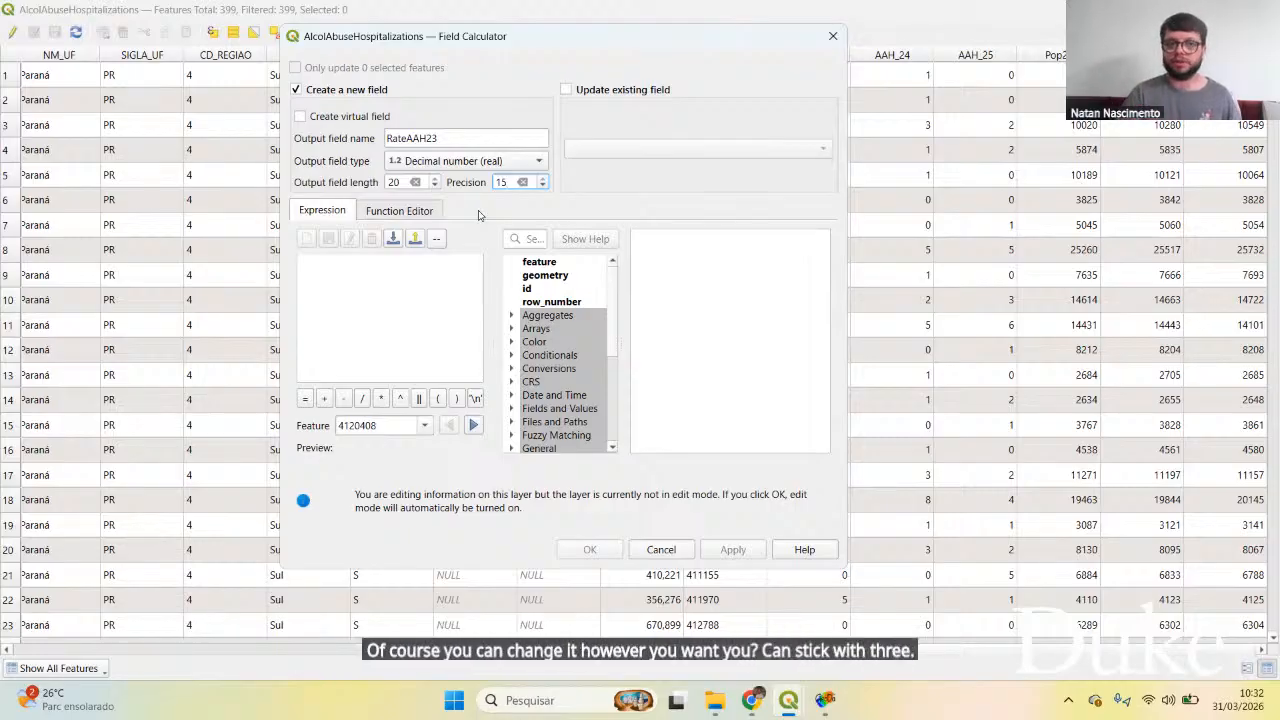
# Step: Begin the RateAAH23 expression with an opening parenthesis followed by the AAH_23 field from Fields and Values
pyautogui.click(431, 253)
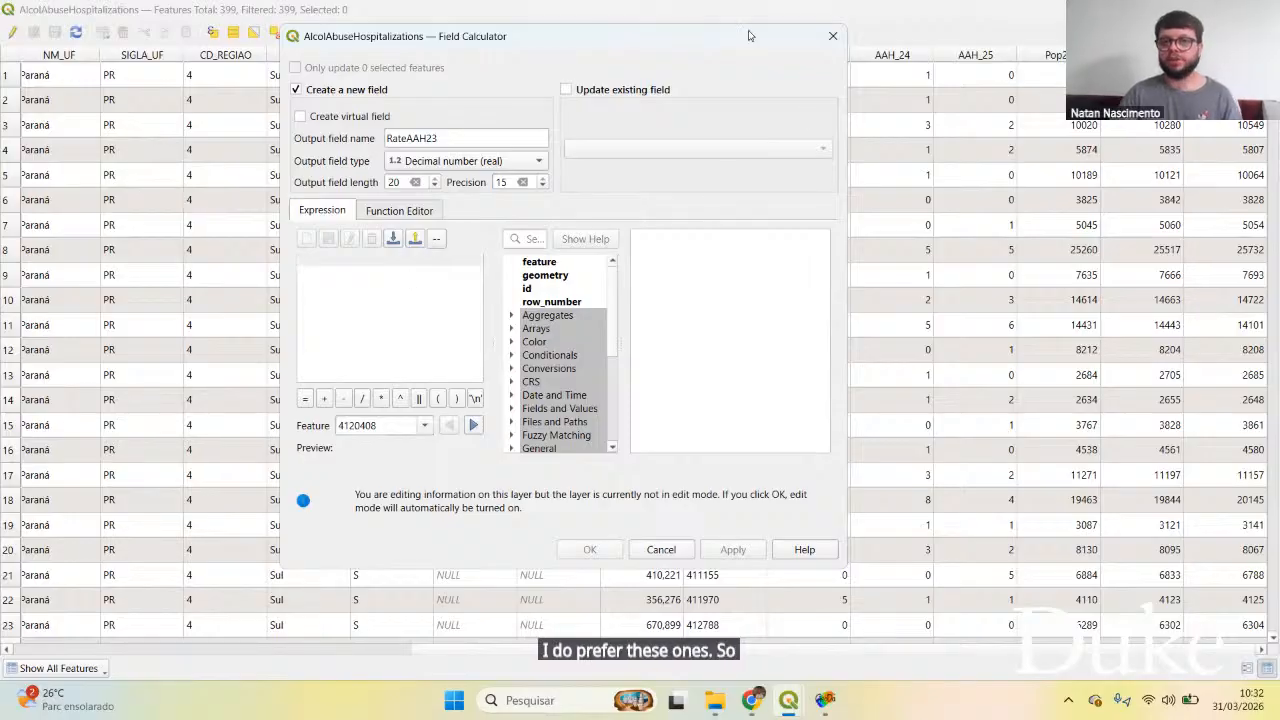
pyautogui.moveTo(750, 36); pyautogui.dragTo(644, 49)
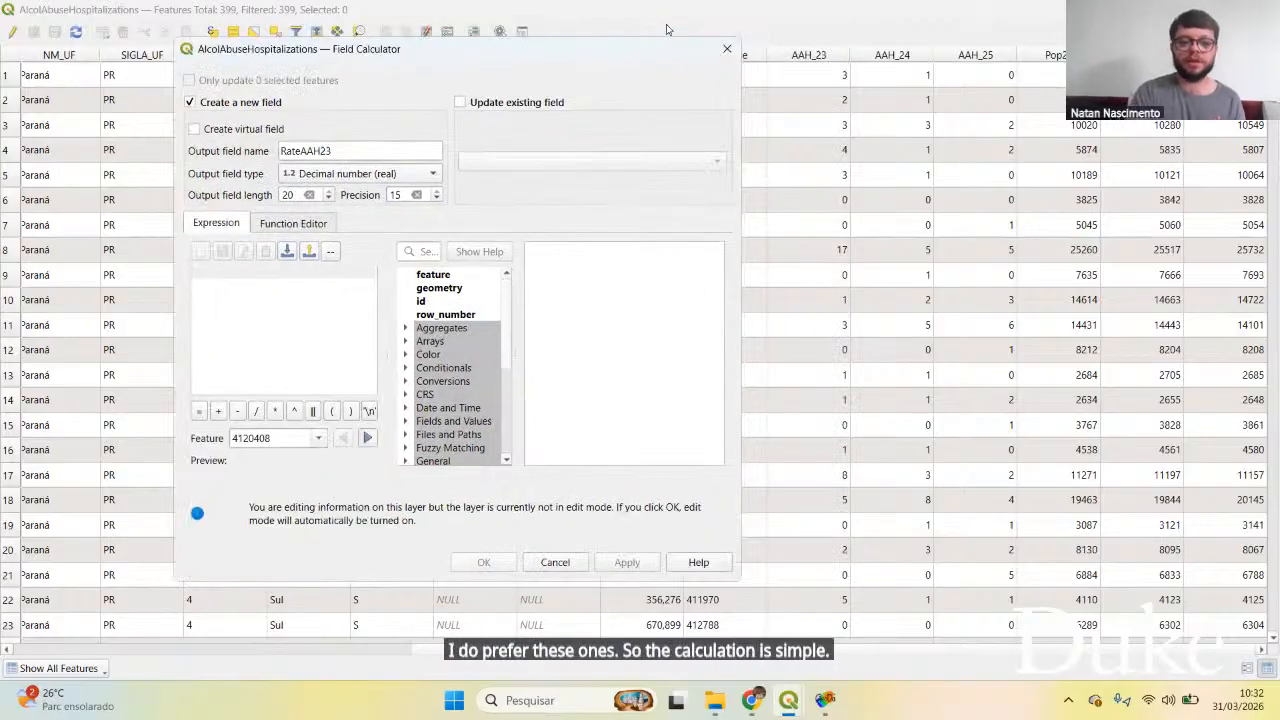
pyautogui.write('(')
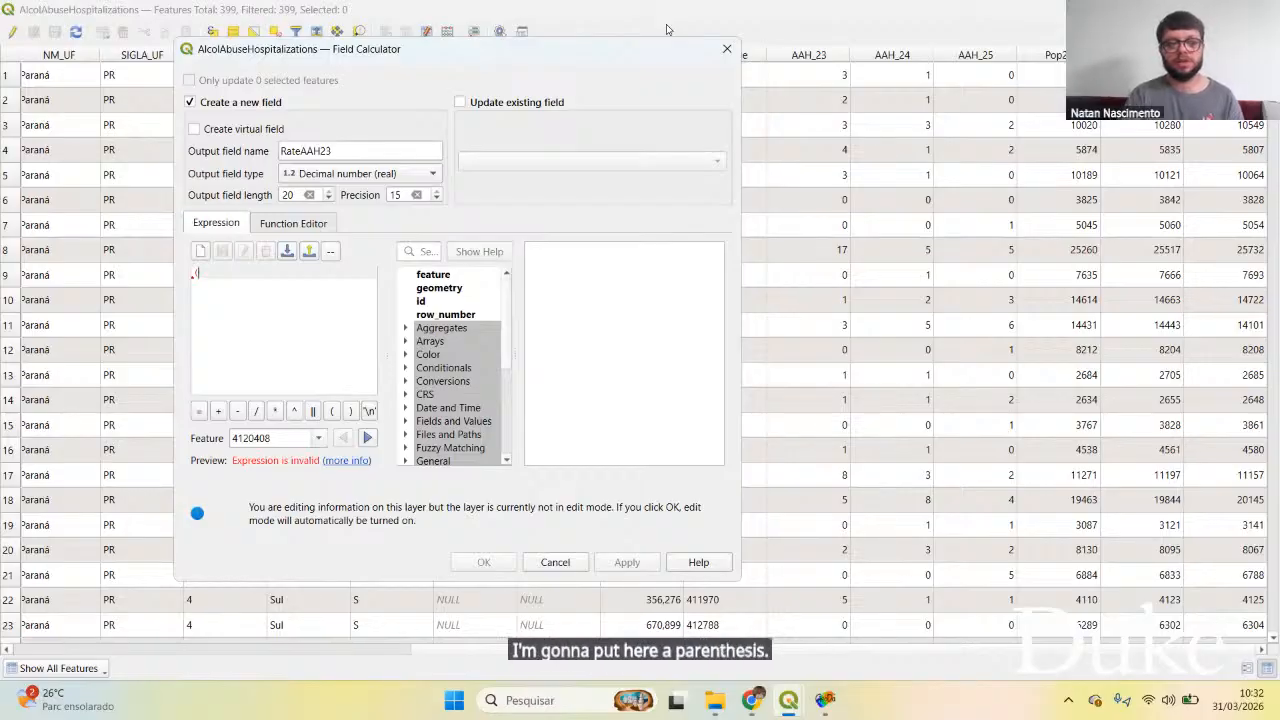
pyautogui.click(463, 421)
pyautogui.scroll(-1, 463, 421)
pyautogui.scroll(-1, 408, 348)
pyautogui.click(405, 342)
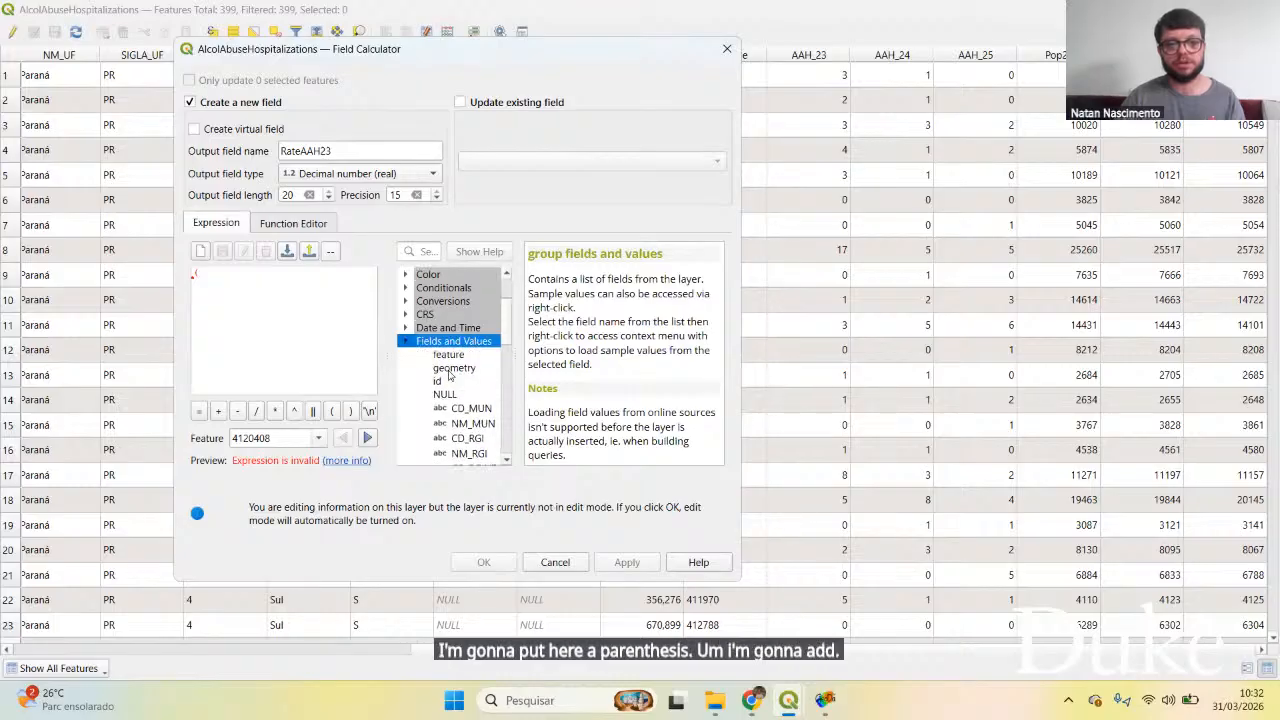
pyautogui.scroll(-7, 452, 378)
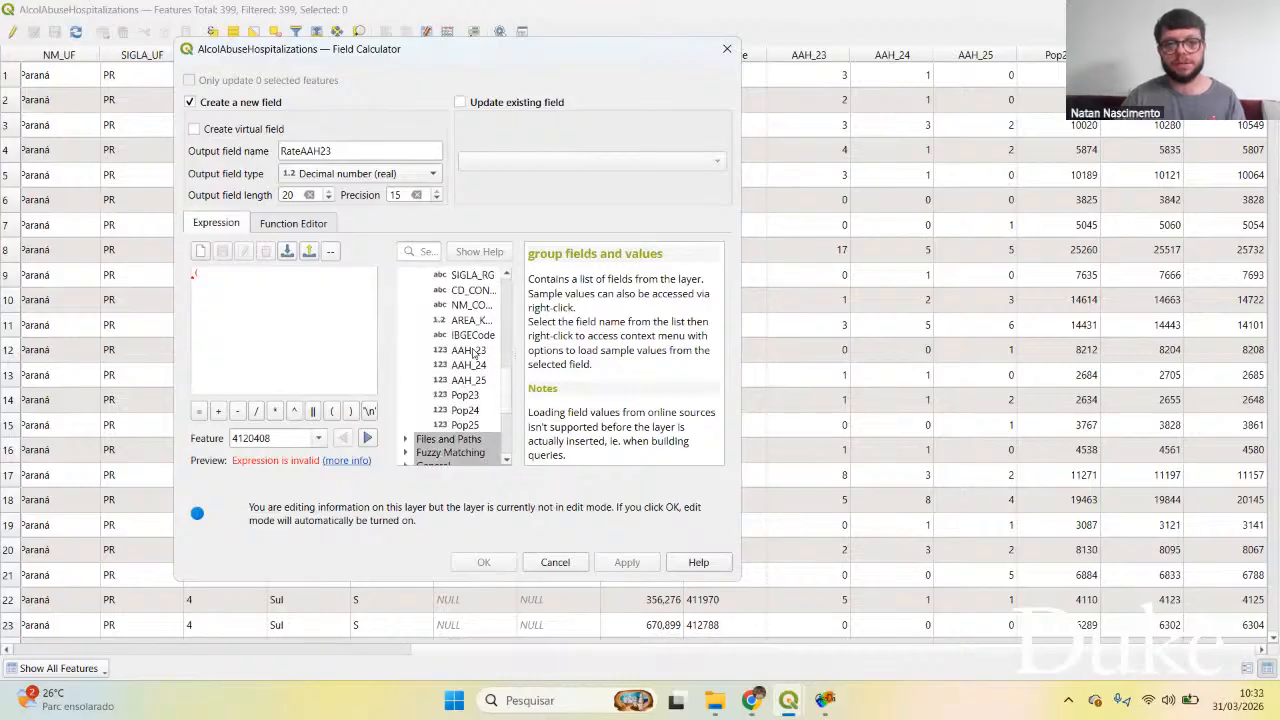
pyautogui.doubleClick(474, 351)
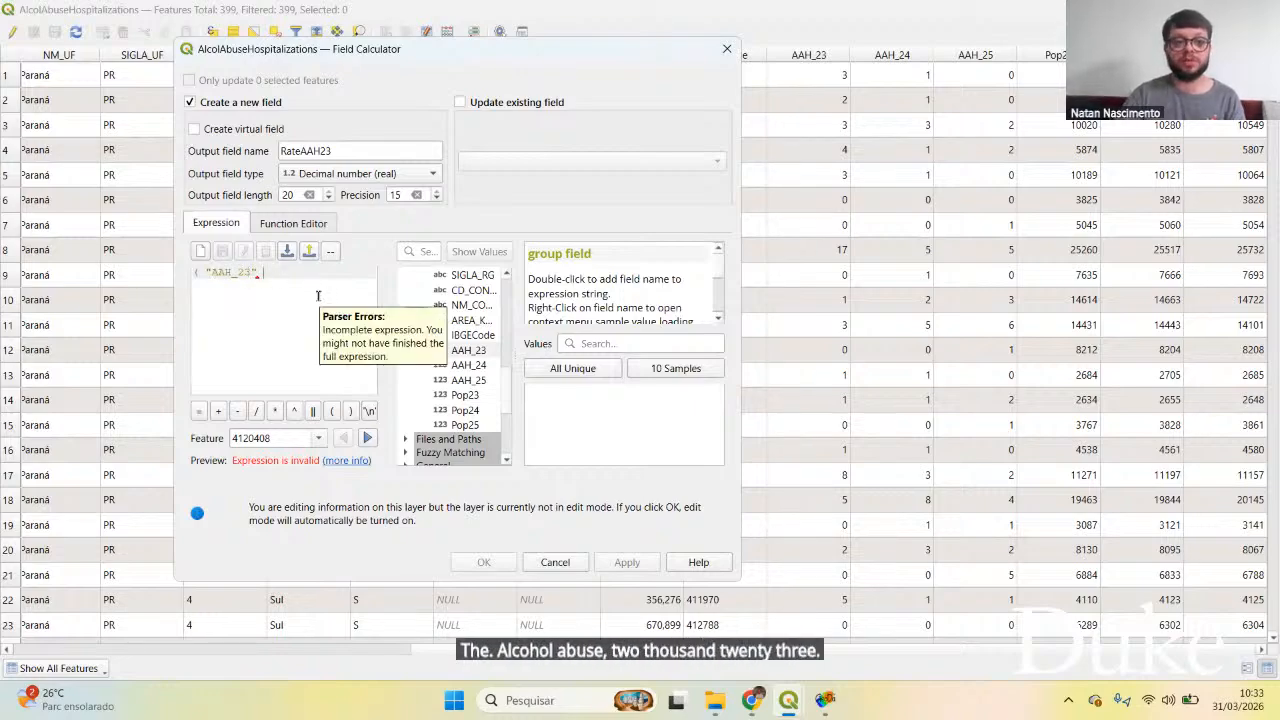
# Step: Complete the expression as ( "AAH_23" / "Pop23" )*100000 by adding the division by population and the multiplier
pyautogui.write('/')
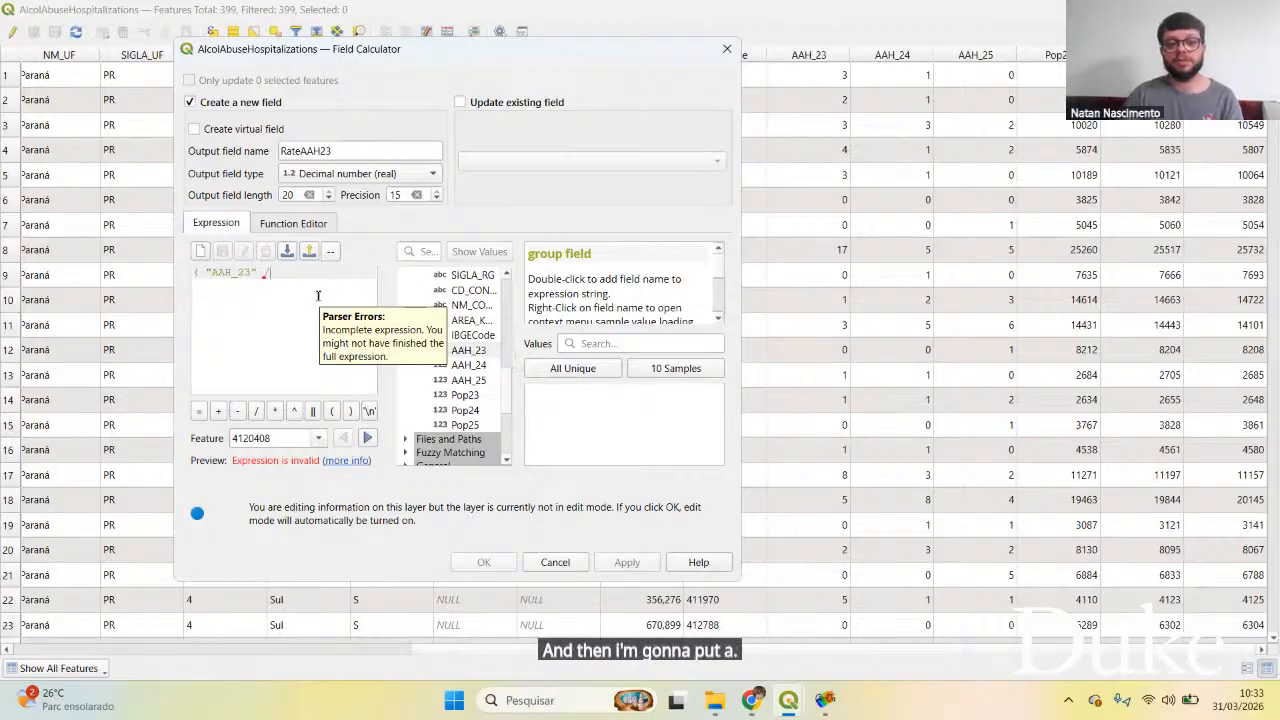
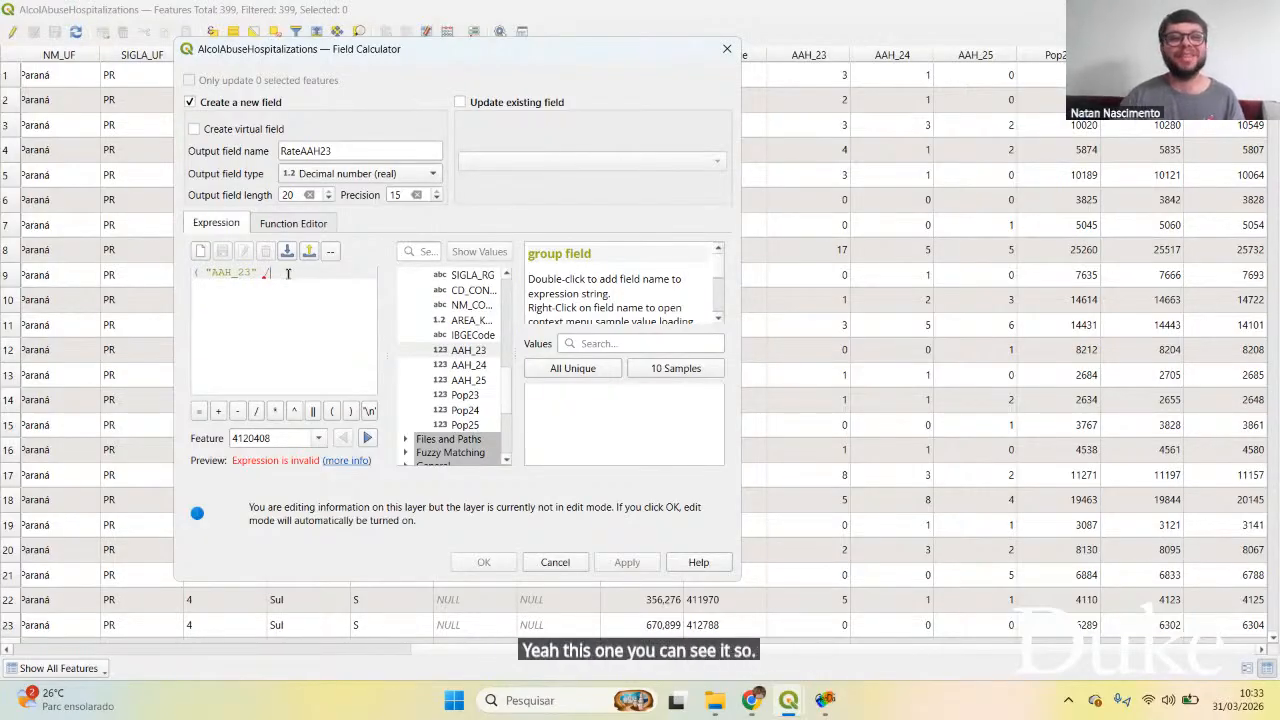
pyautogui.doubleClick(466, 396)
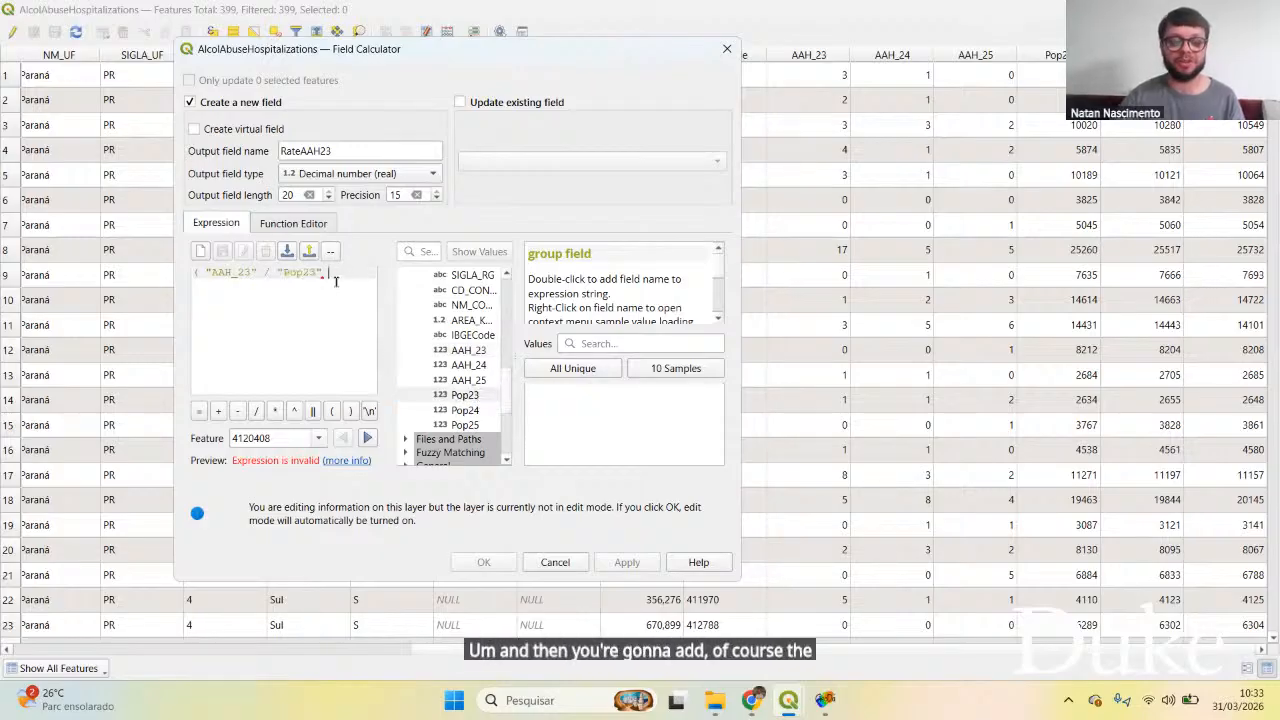
pyautogui.write(')')
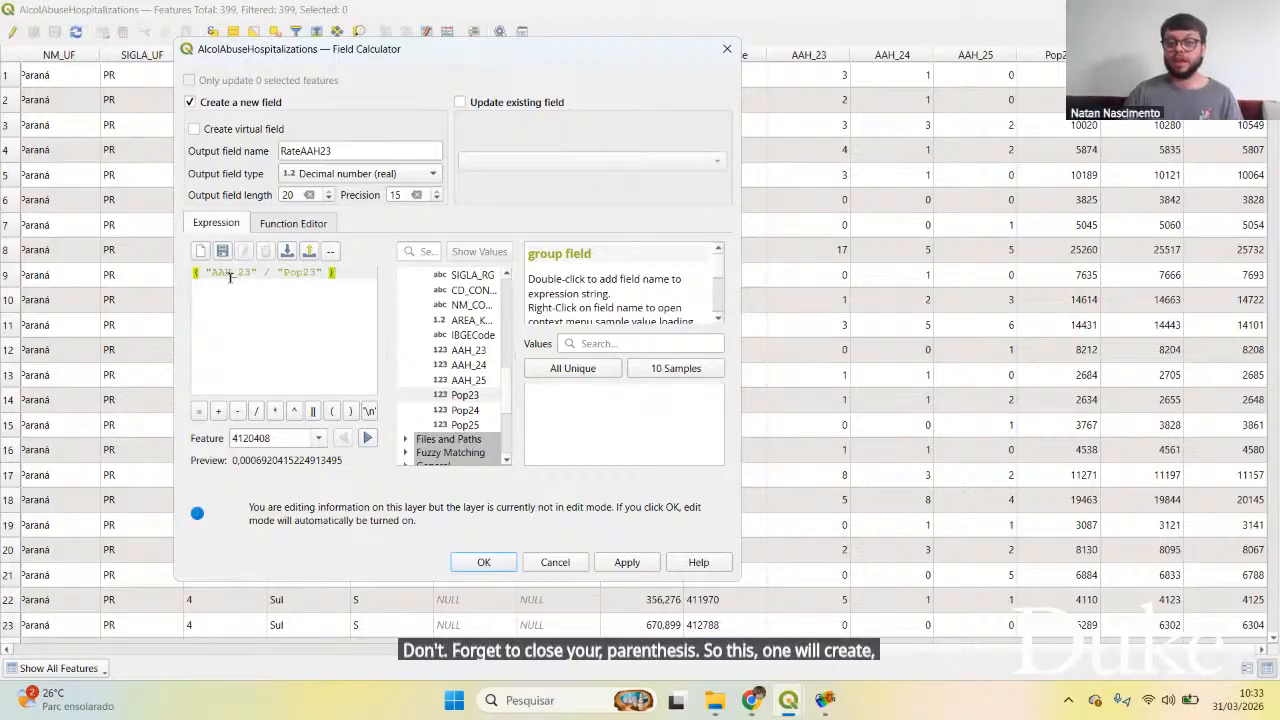
pyautogui.write('* ')
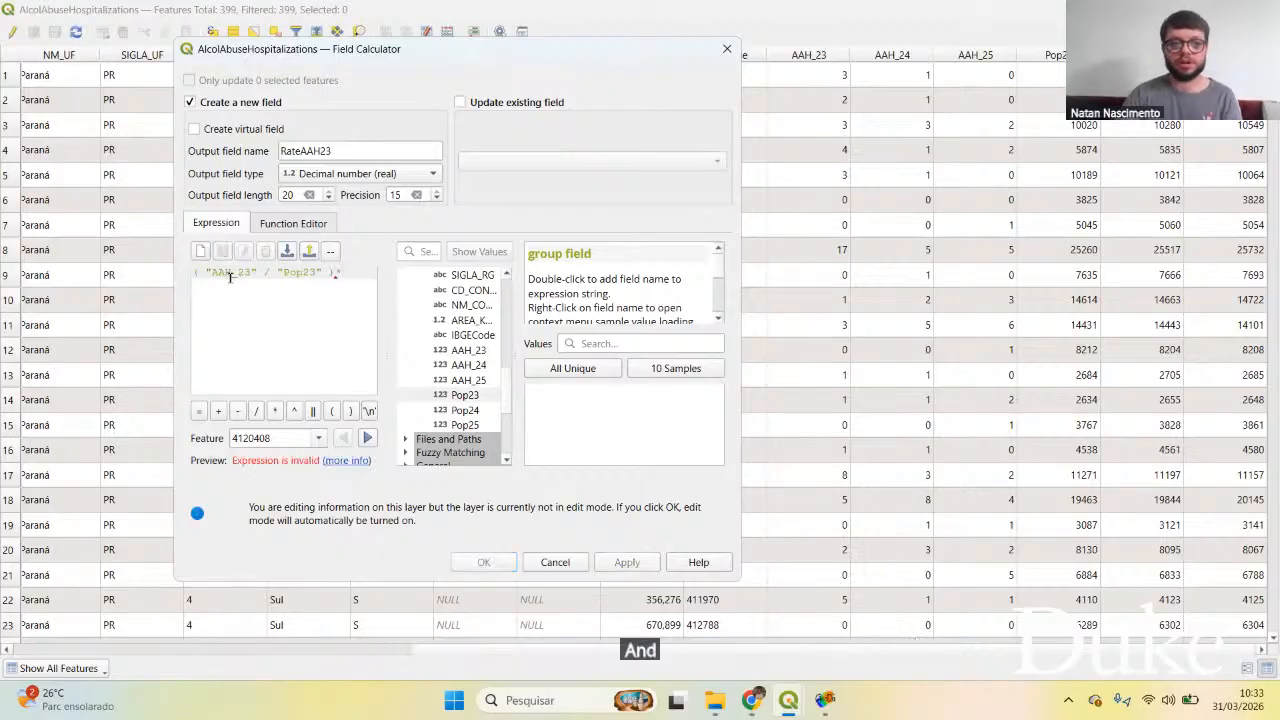
pyautogui.write('1000')
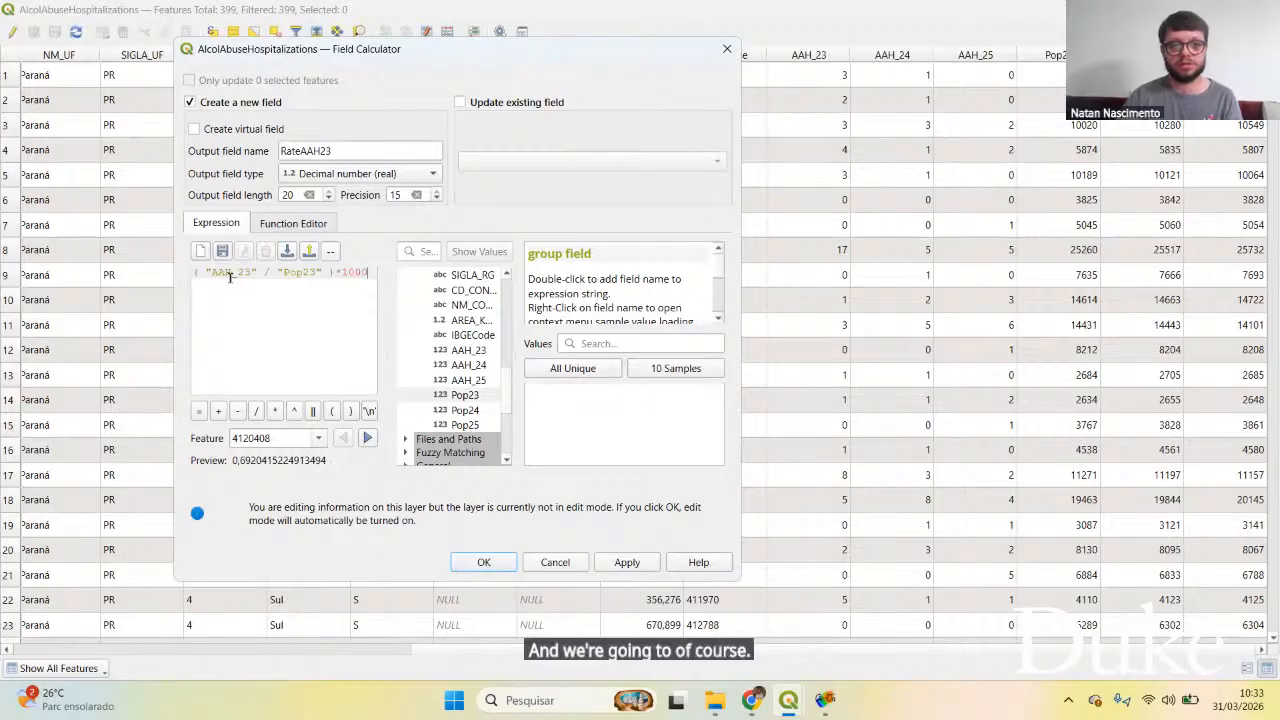
pyautogui.write('00')
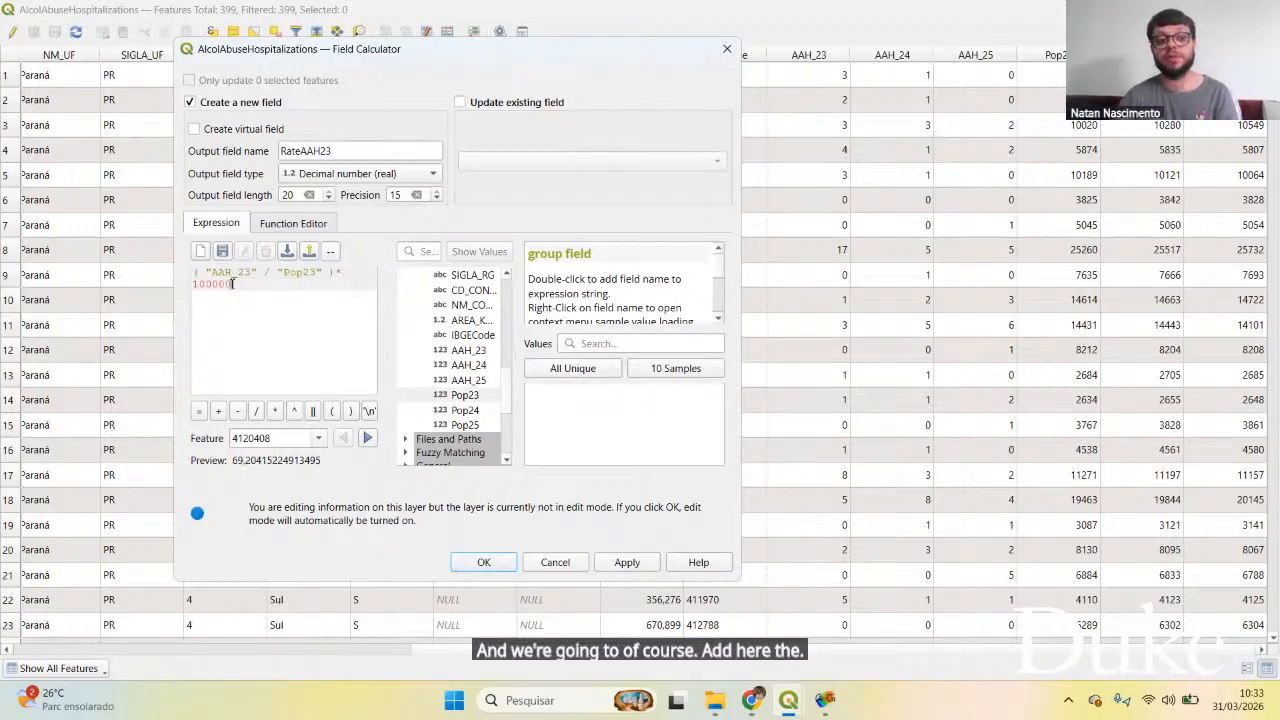
# Step: Create the decimal field RateAAH23 from the expression ( "AAH_23" / "Pop23" )* 100000 and leave the field calculator
pyautogui.moveTo(232, 284); pyautogui.dragTo(187, 285)
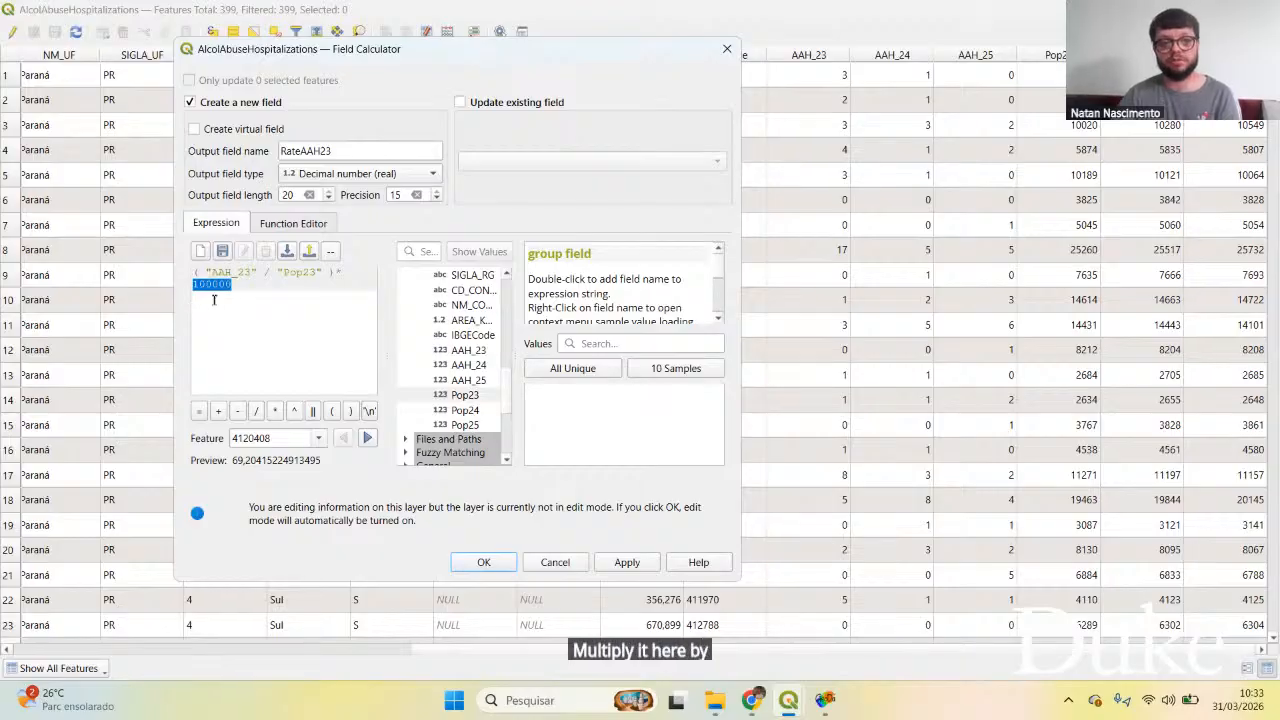
pyautogui.click(236, 287)
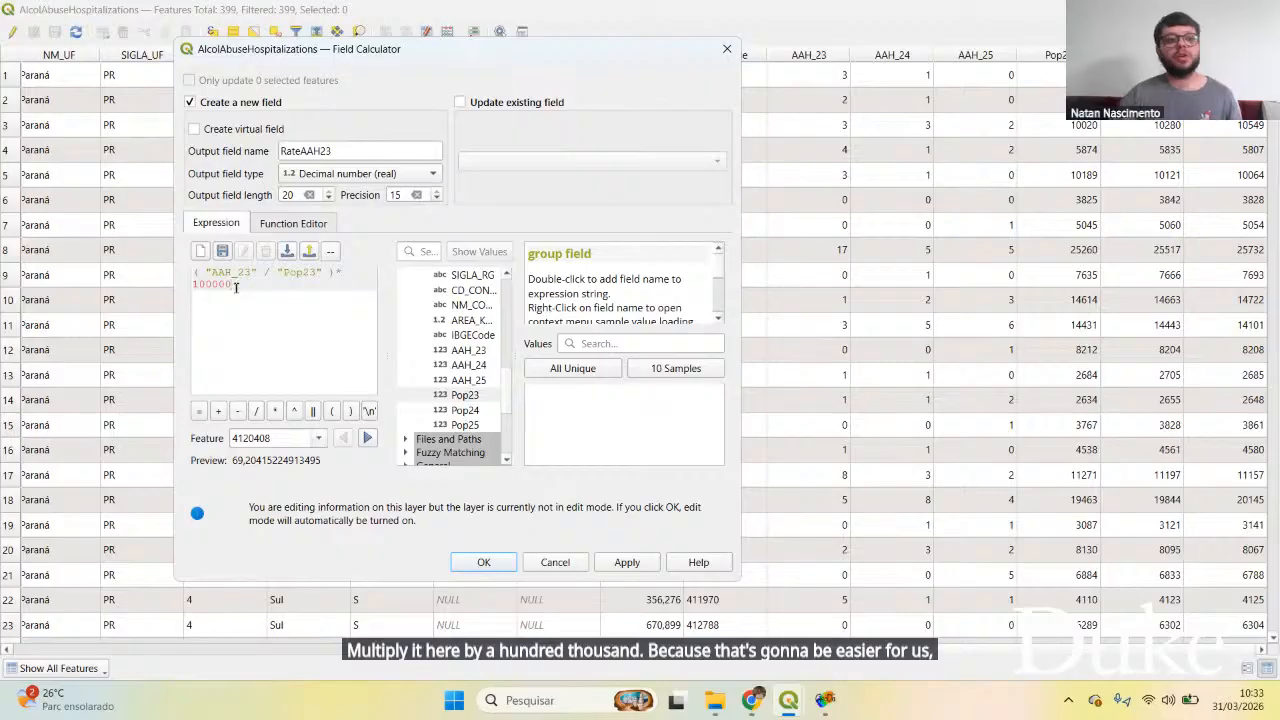
pyautogui.moveTo(236, 287); pyautogui.dragTo(193, 272)
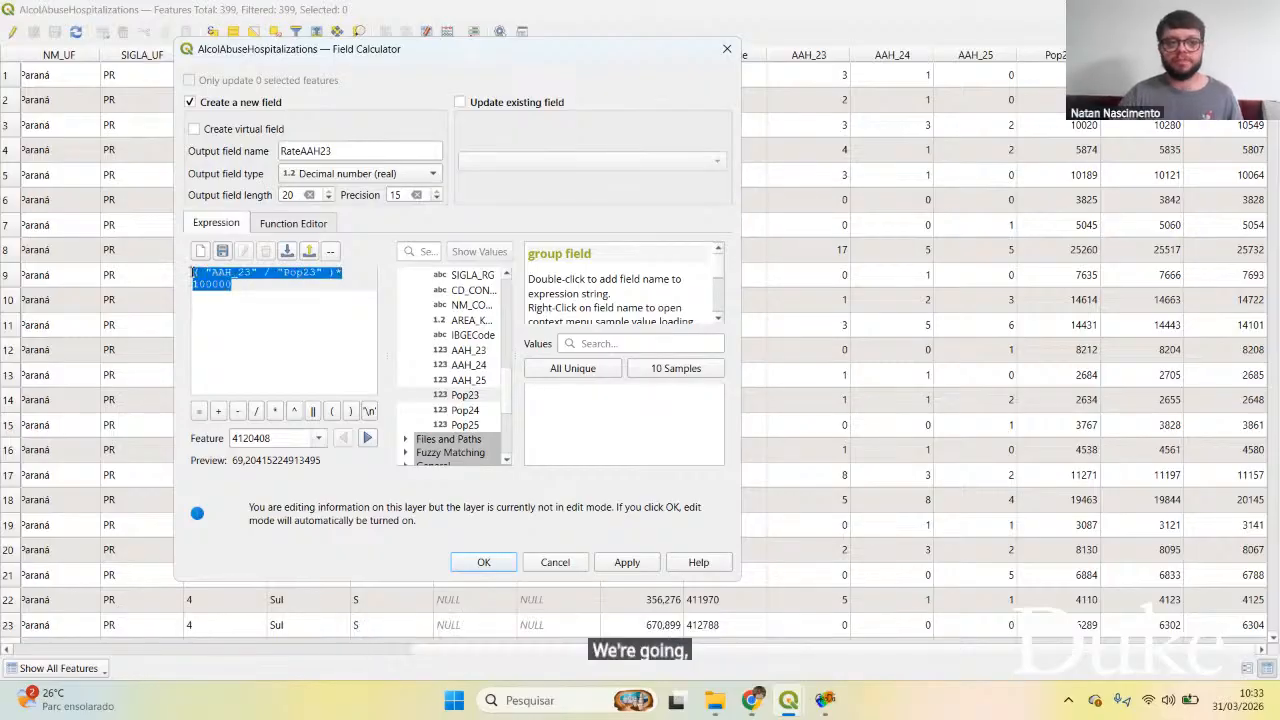
pyautogui.click(252, 283)
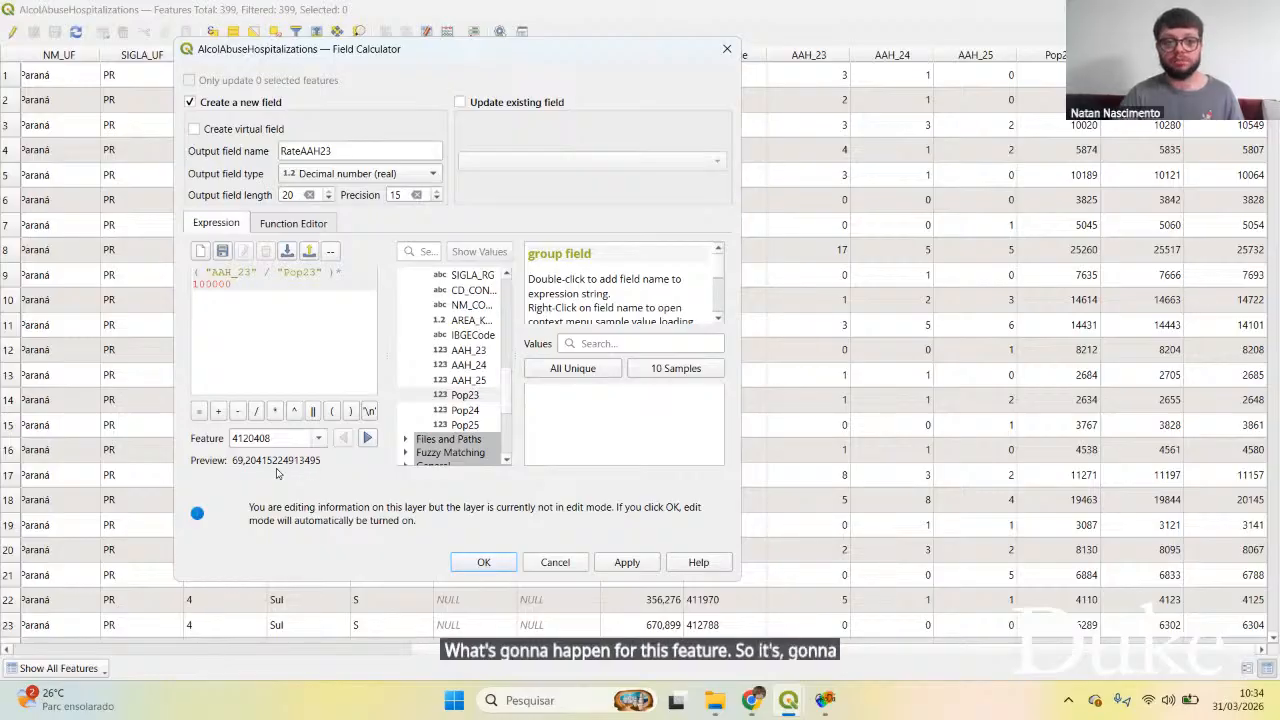
pyautogui.click(627, 563)
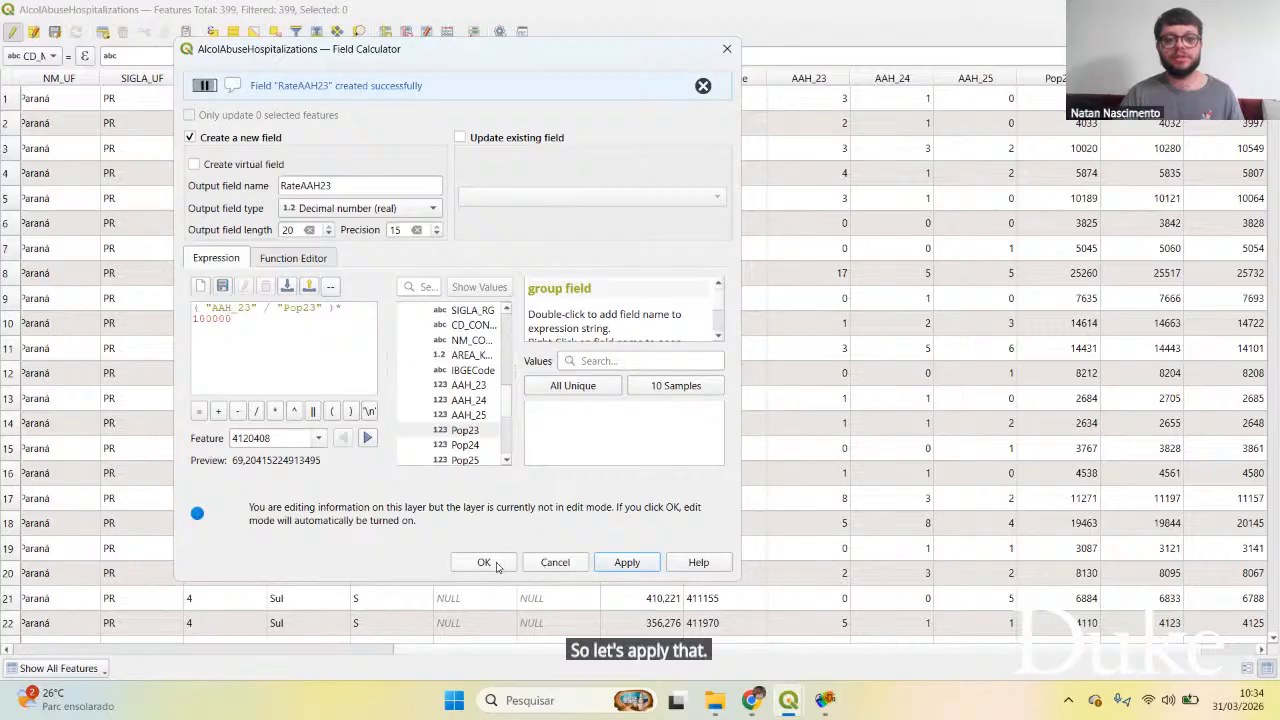
pyautogui.click(494, 565)
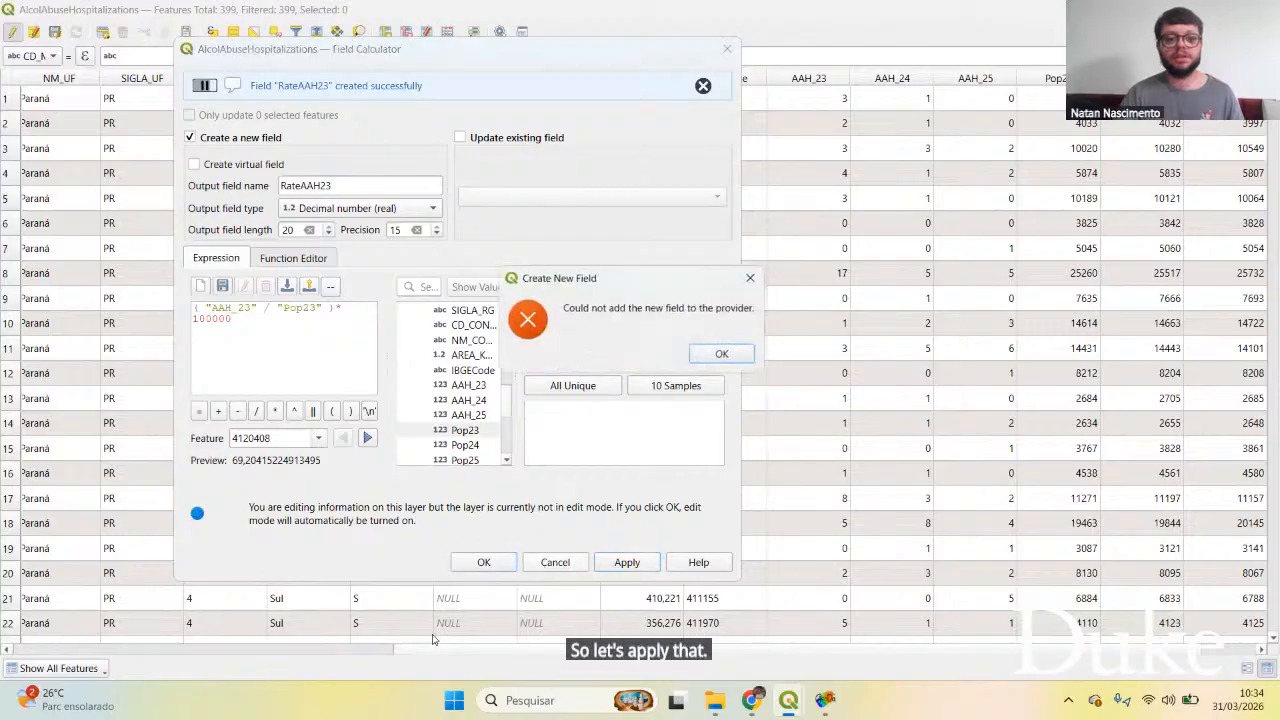
pyautogui.click(724, 355)
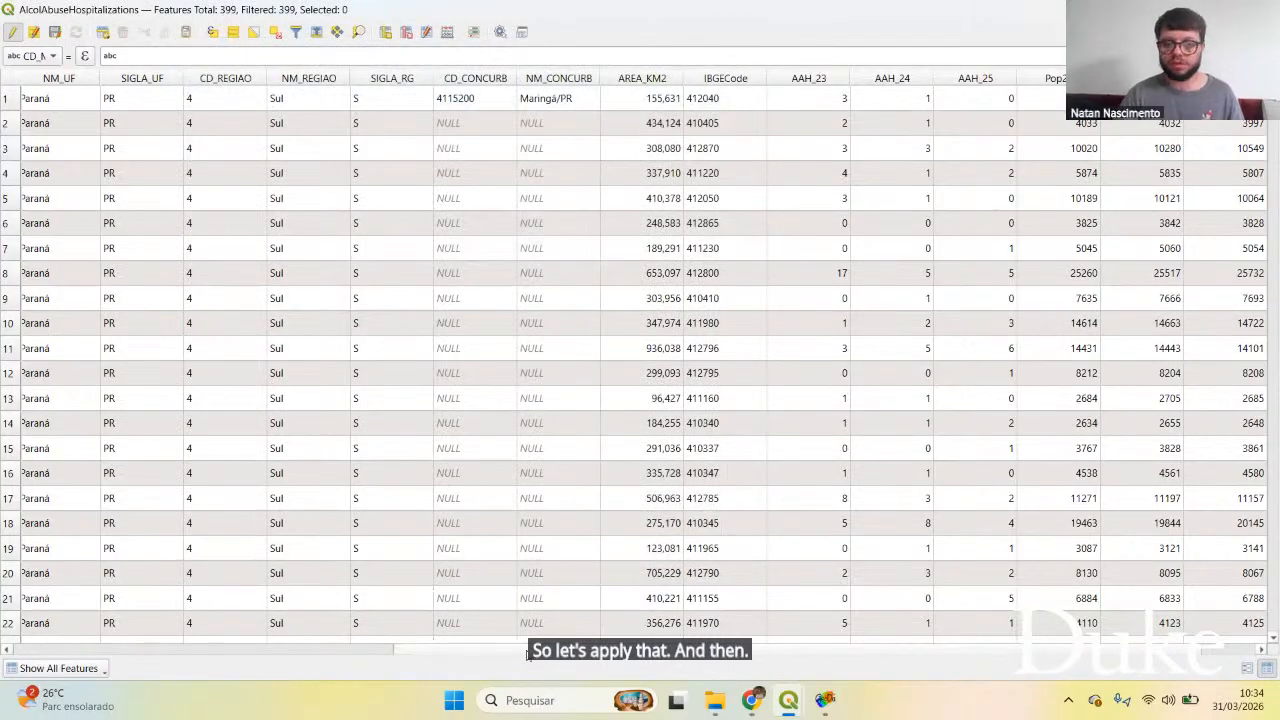
# Step: Sort the attribute table by the new rate field in ascending order and examine the municipalities with the lowest rates
pyautogui.hscroll(2, 527, 650)
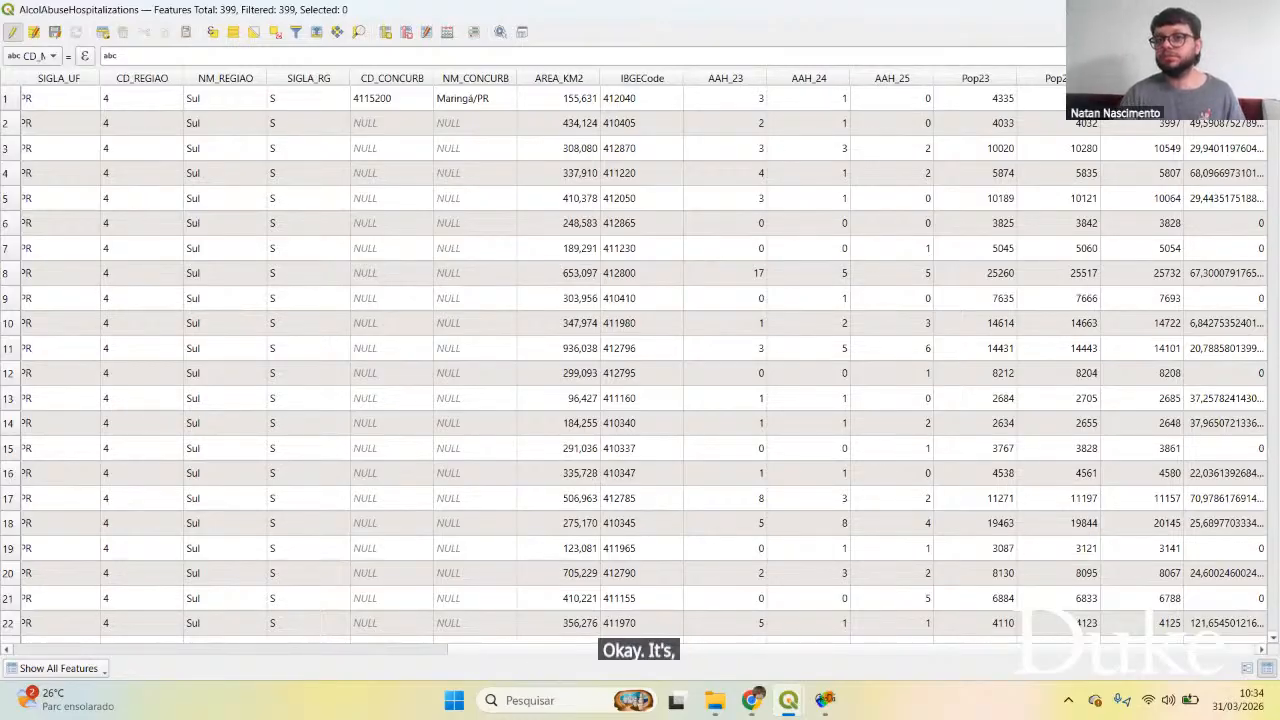
pyautogui.click(1224, 78)
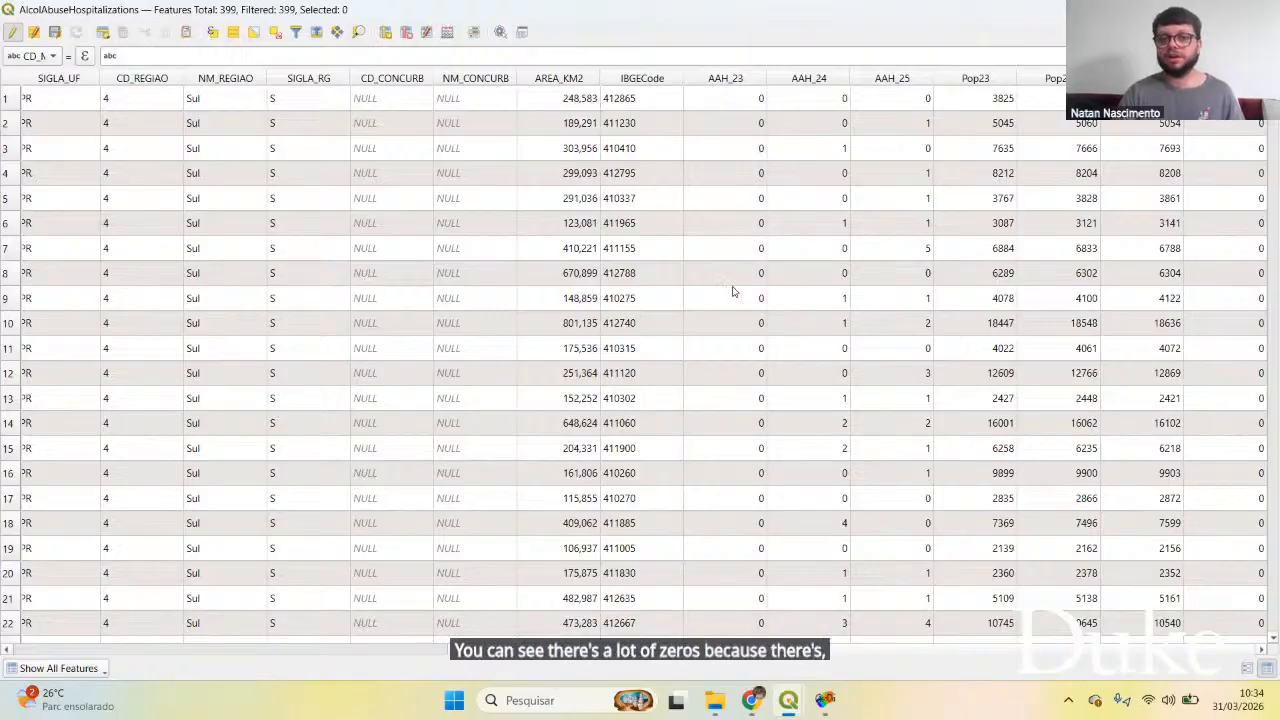
pyautogui.scroll(-4, 724, 494)
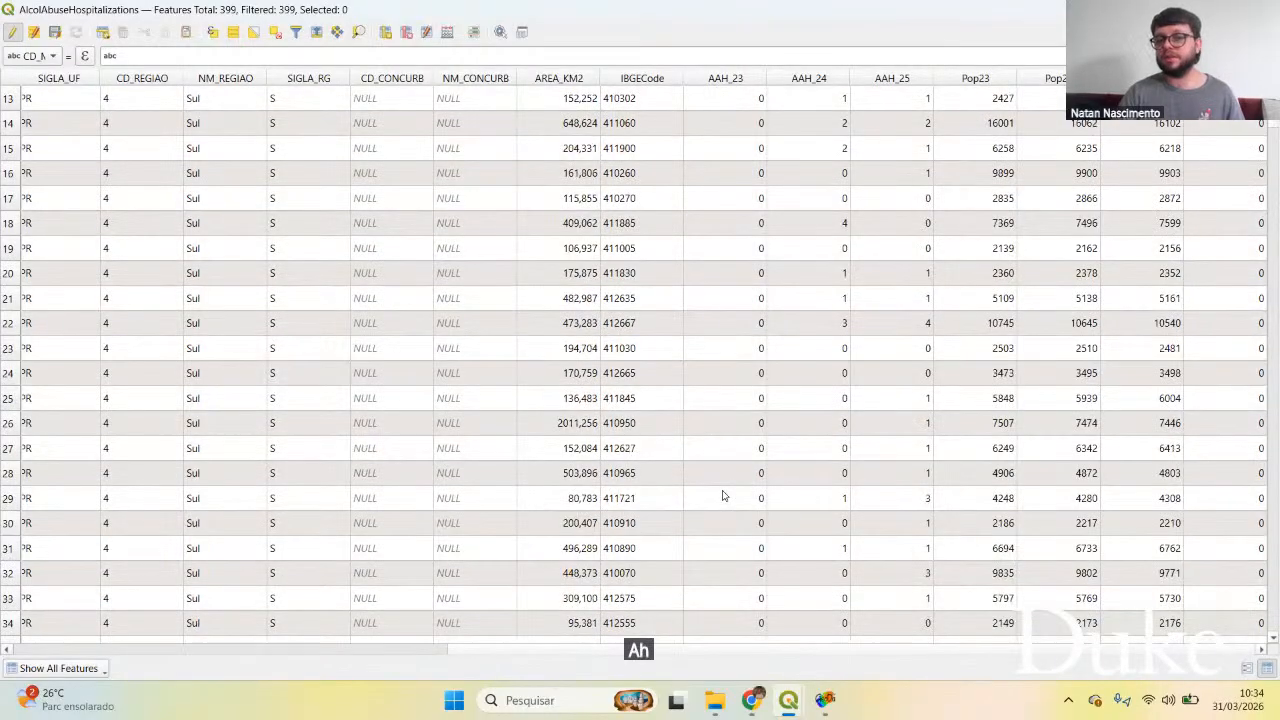
pyautogui.scroll(4, 724, 494)
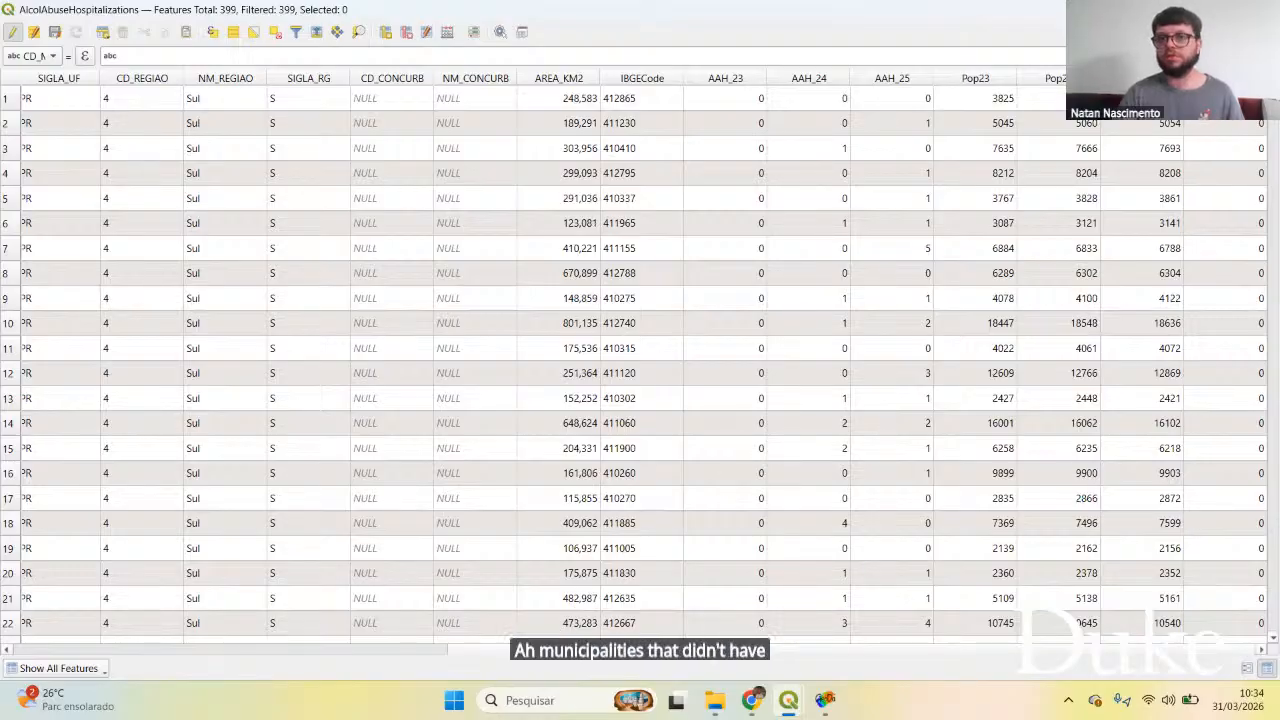
# Step: Sort the rate field in descending order and check which municipalities and regions have the highest rates
pyautogui.click(1225, 78)
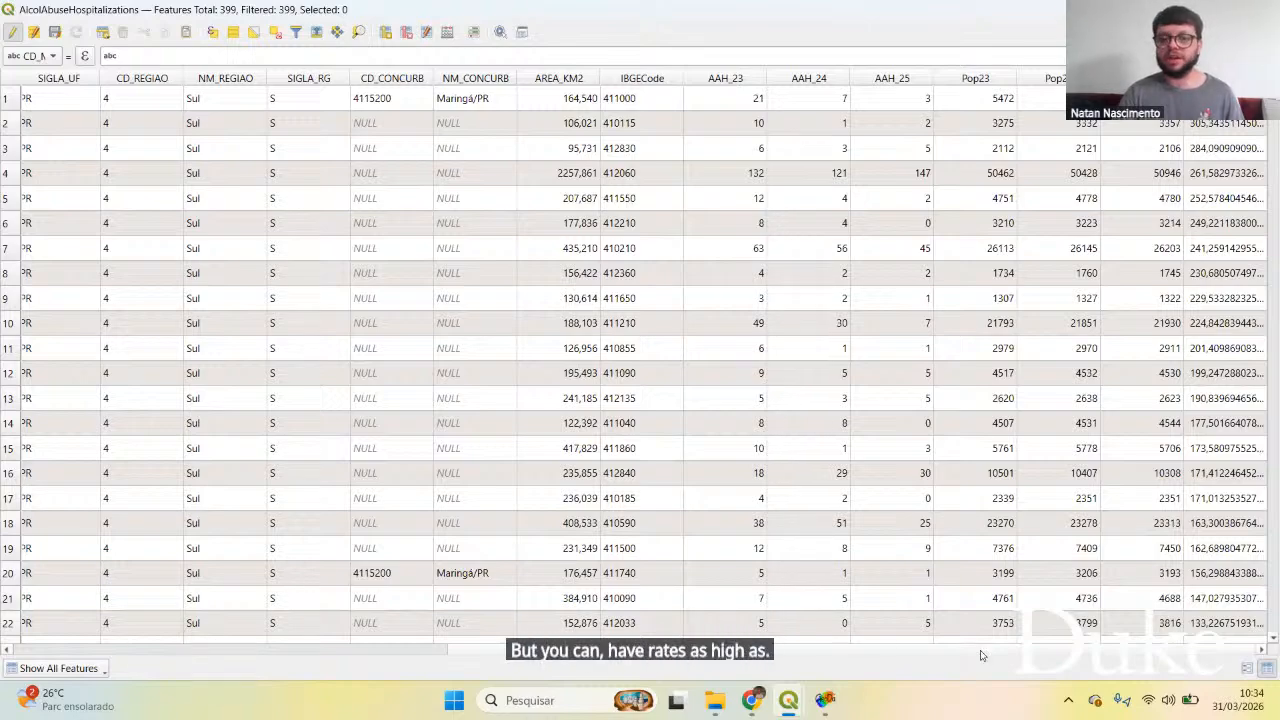
pyautogui.moveTo(903, 650); pyautogui.dragTo(1104, 648)
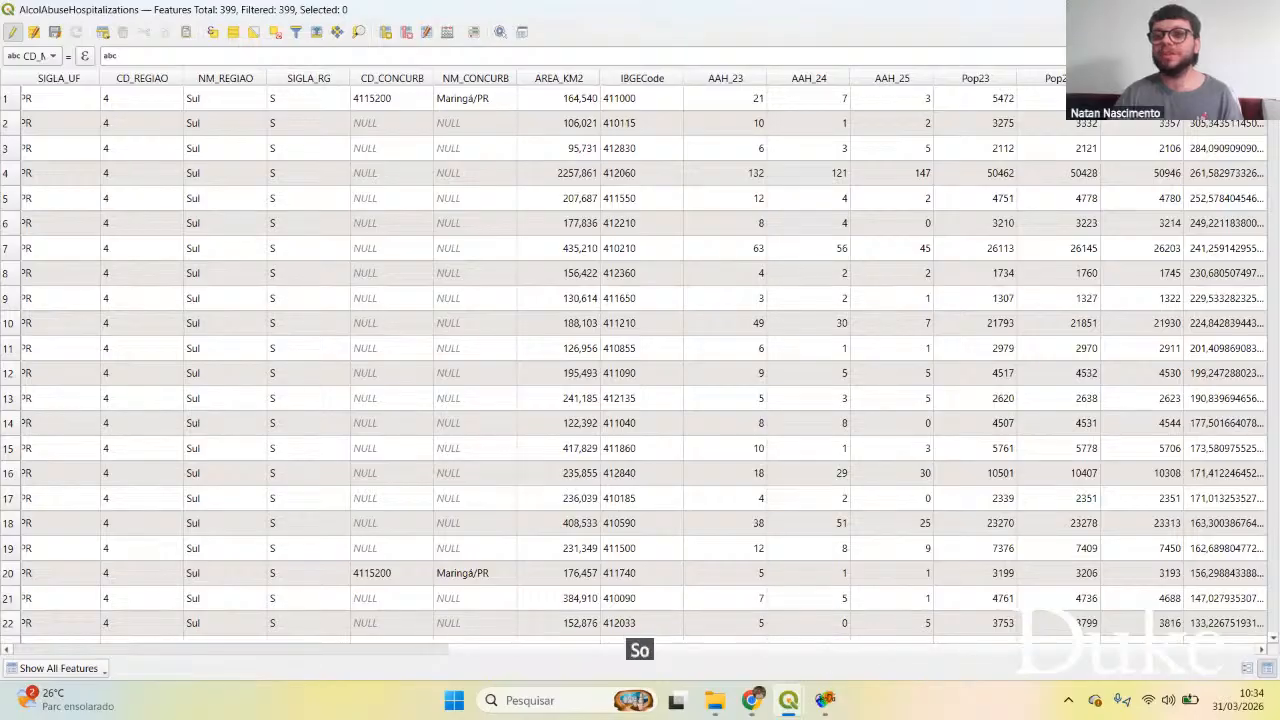
pyautogui.moveTo(1113, 651); pyautogui.dragTo(615, 631)
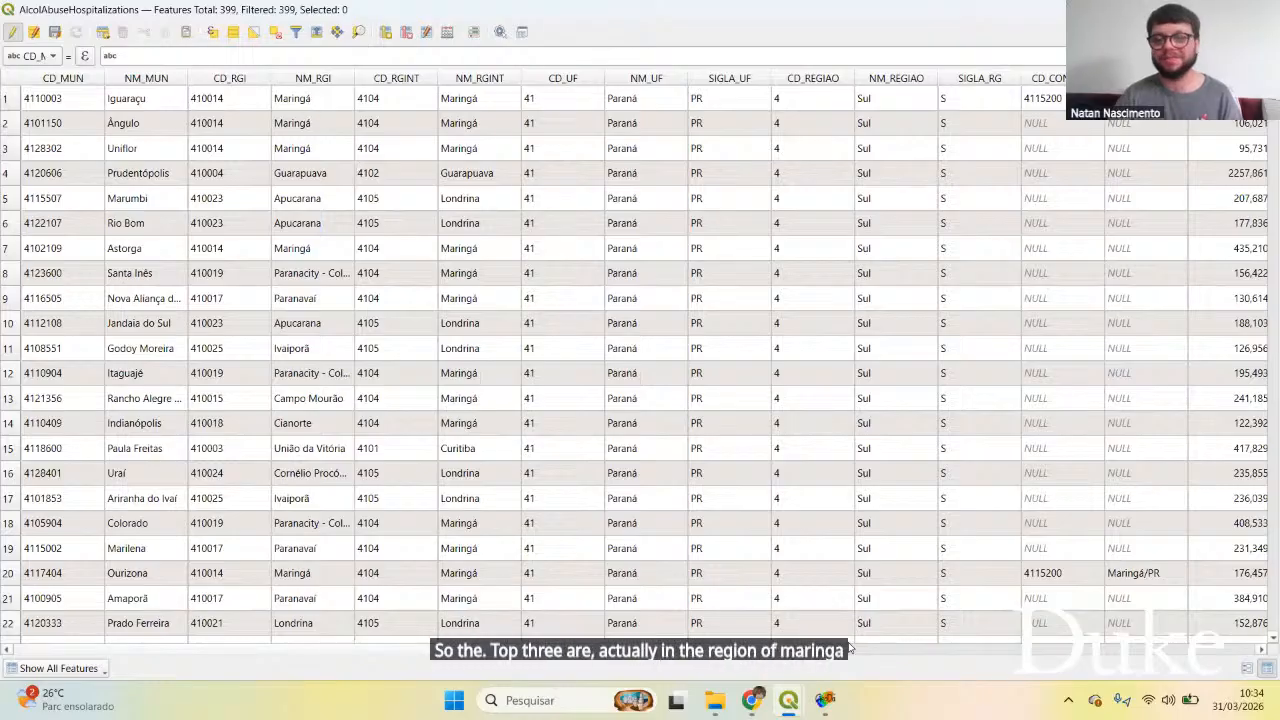
pyautogui.hscroll(10, 1255, 570)
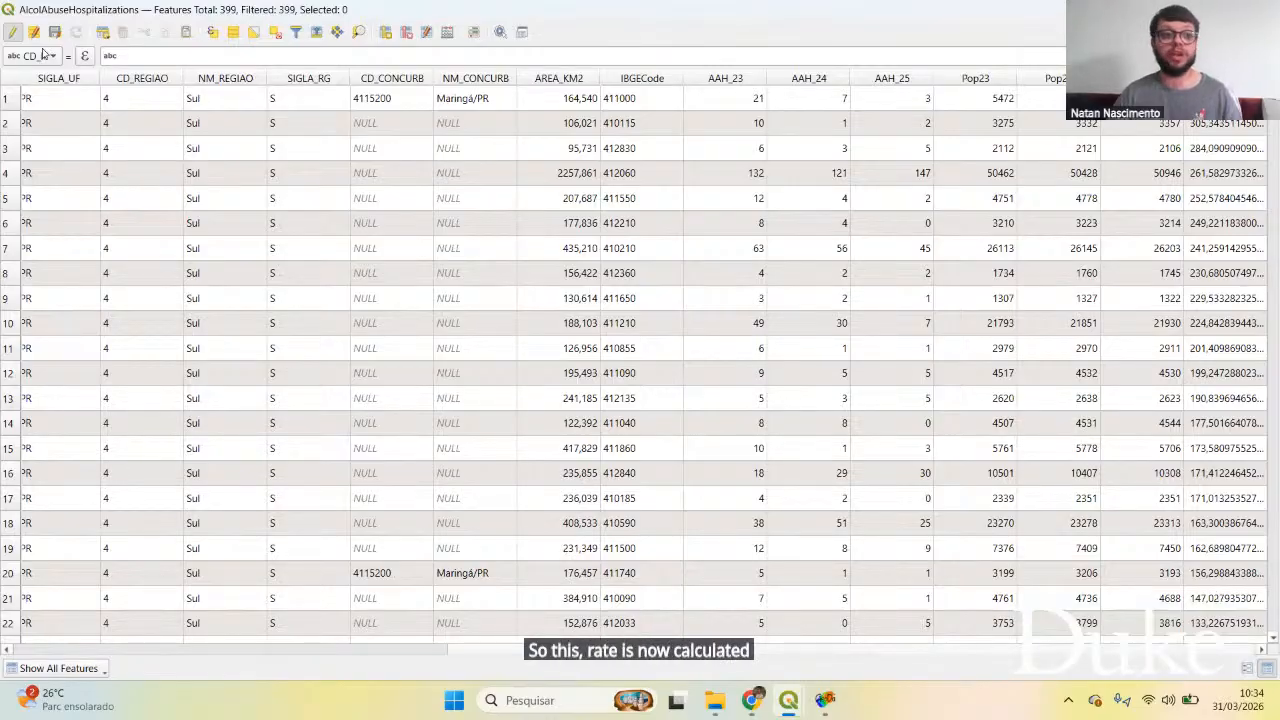
# Step: Stop editing the layer, save its changes and close the attribute table
pyautogui.click(12, 32)
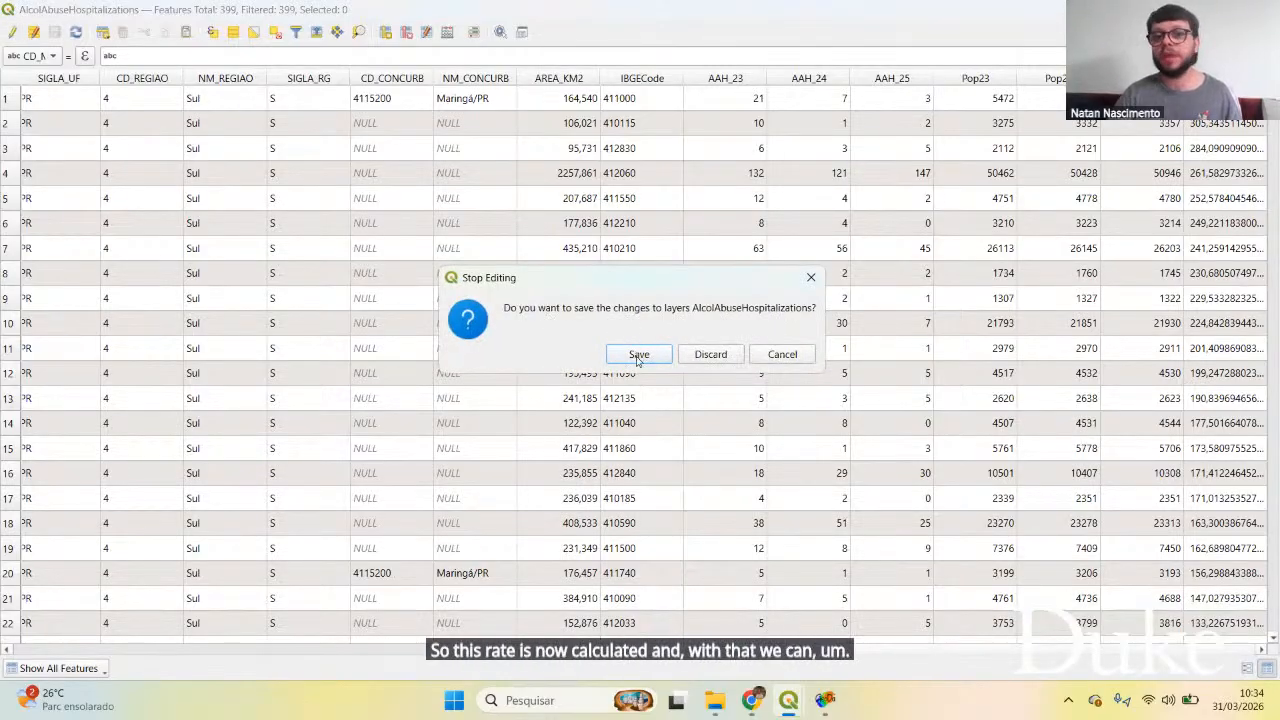
pyautogui.click(630, 354)
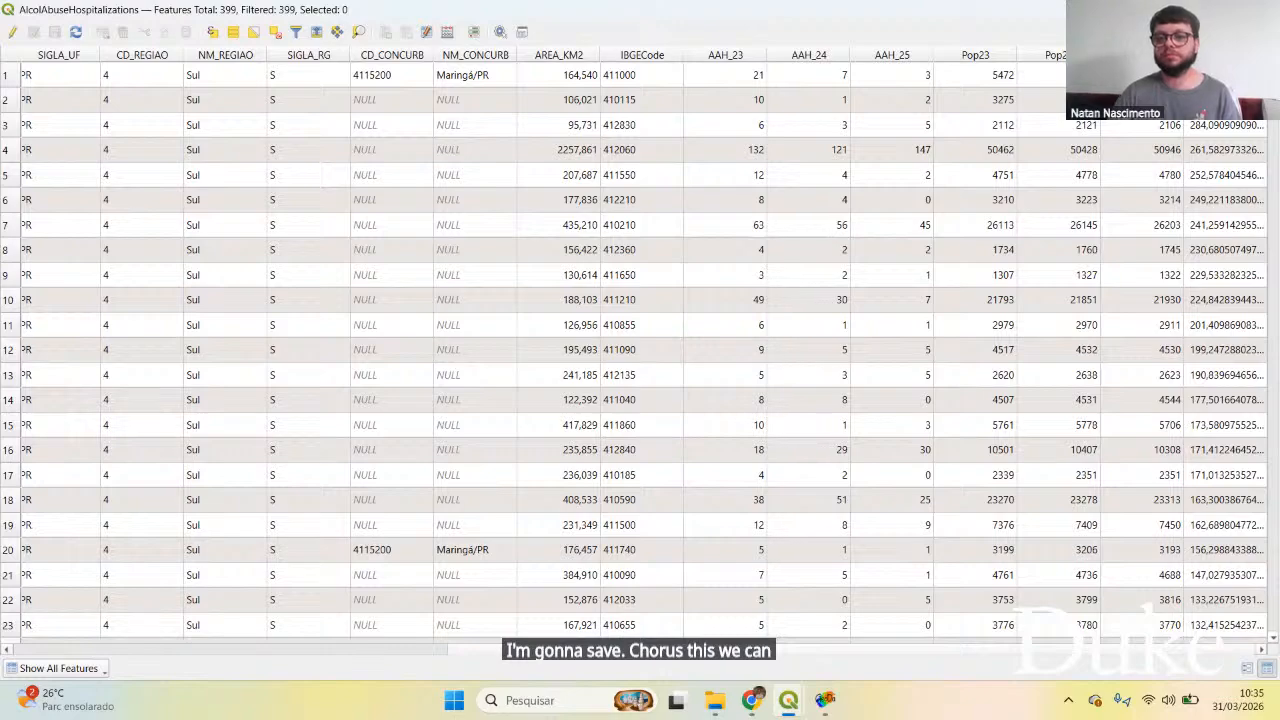
pyautogui.click(1257, 9)
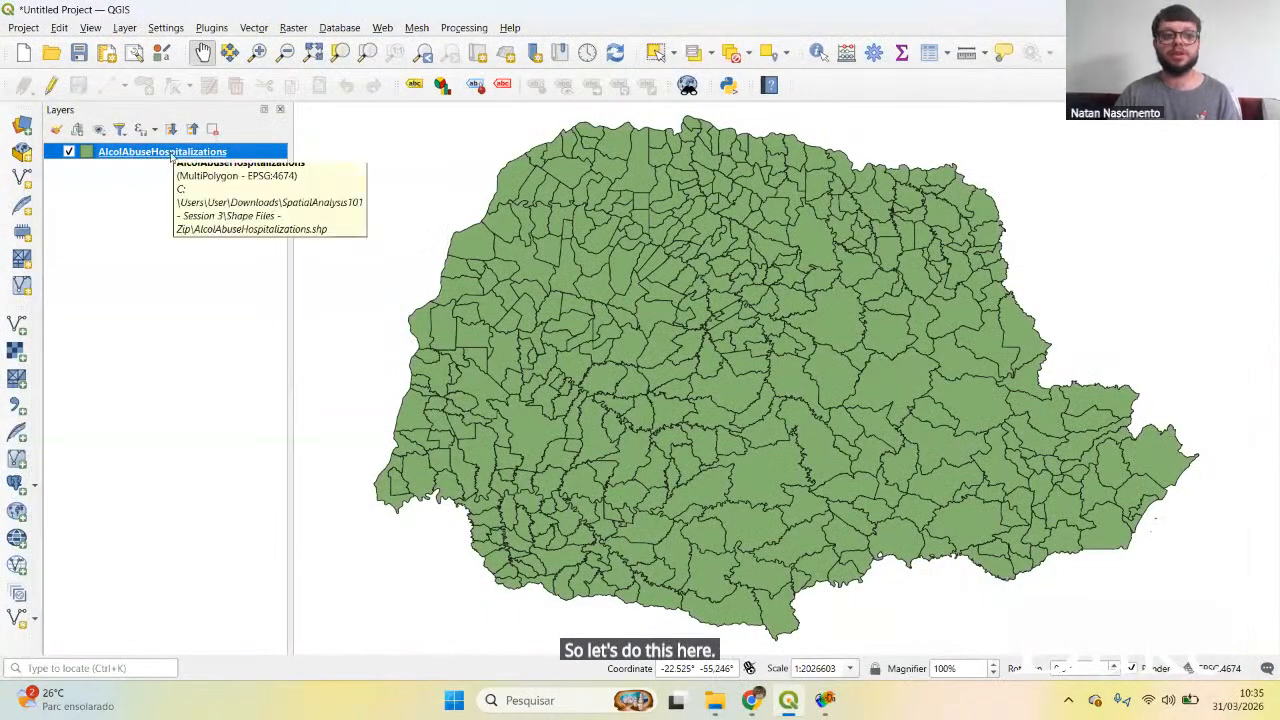
# Step: Style the AlcolAbuseHospitalizations layer with Graduated symbology on RateAAH23, classified by Natural Breaks (Jenks)
pyautogui.doubleClick(172, 155)
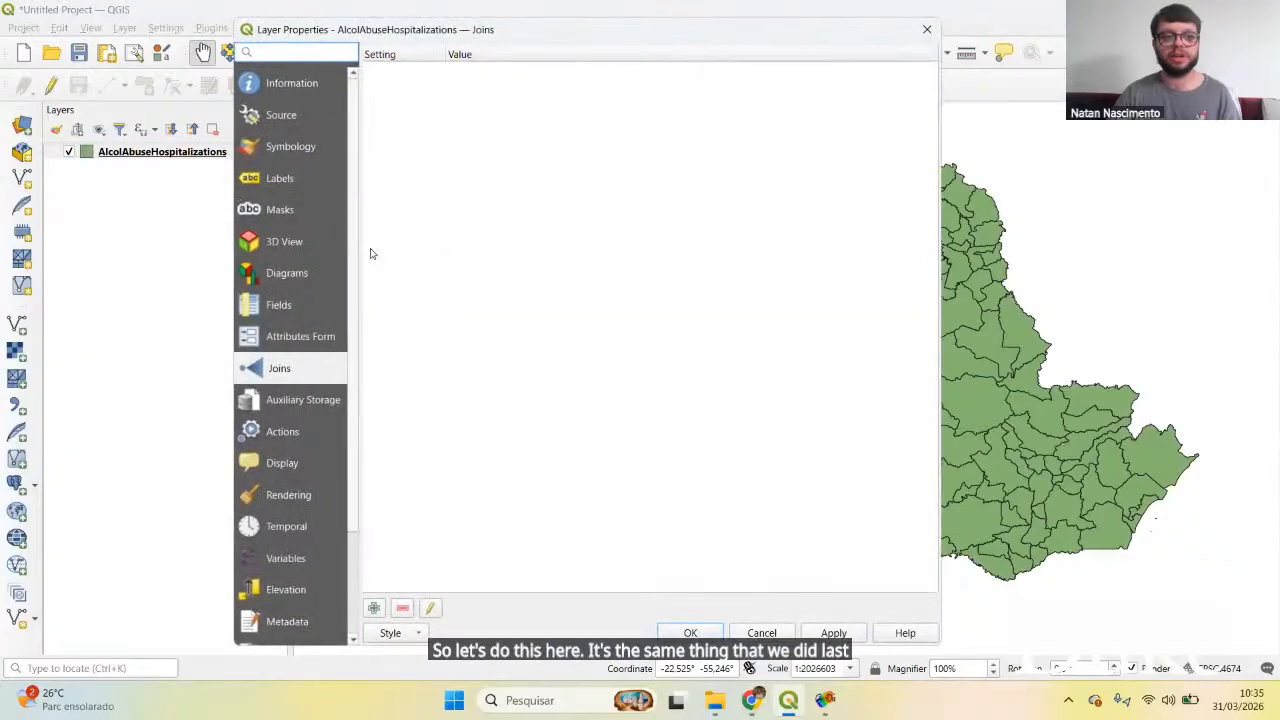
pyautogui.click(291, 147)
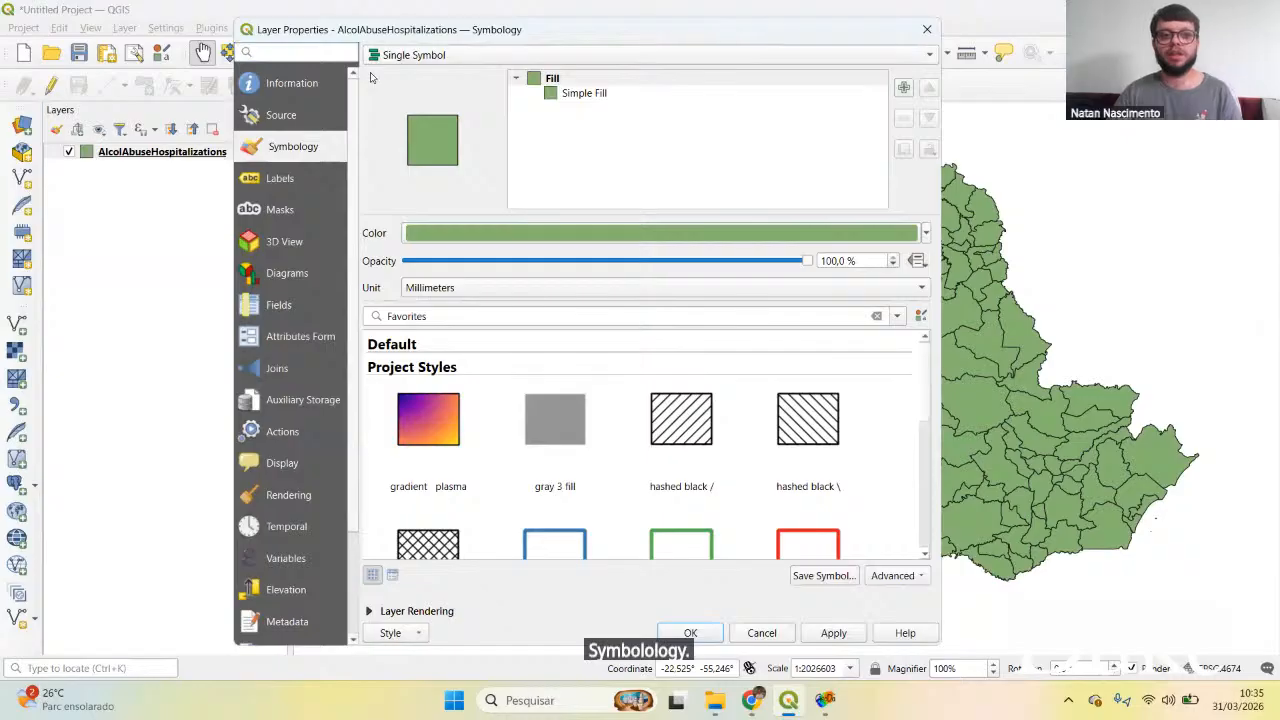
pyautogui.click(478, 62)
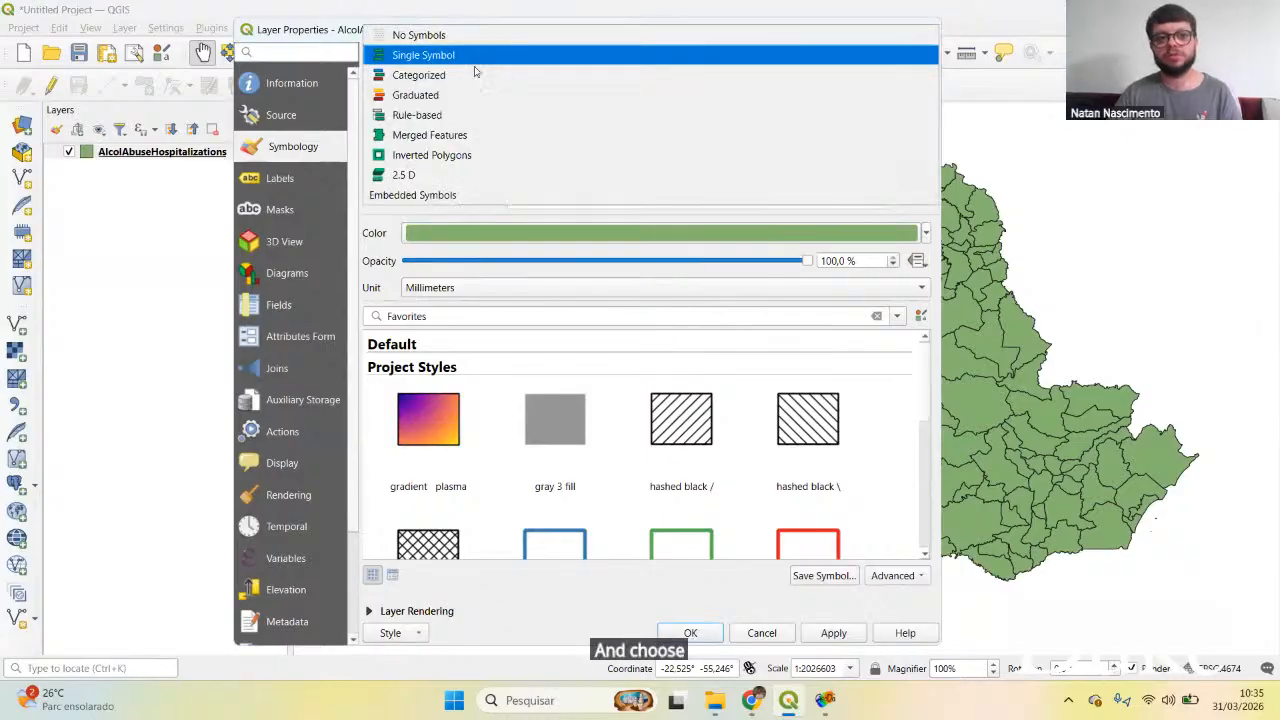
pyautogui.click(456, 92)
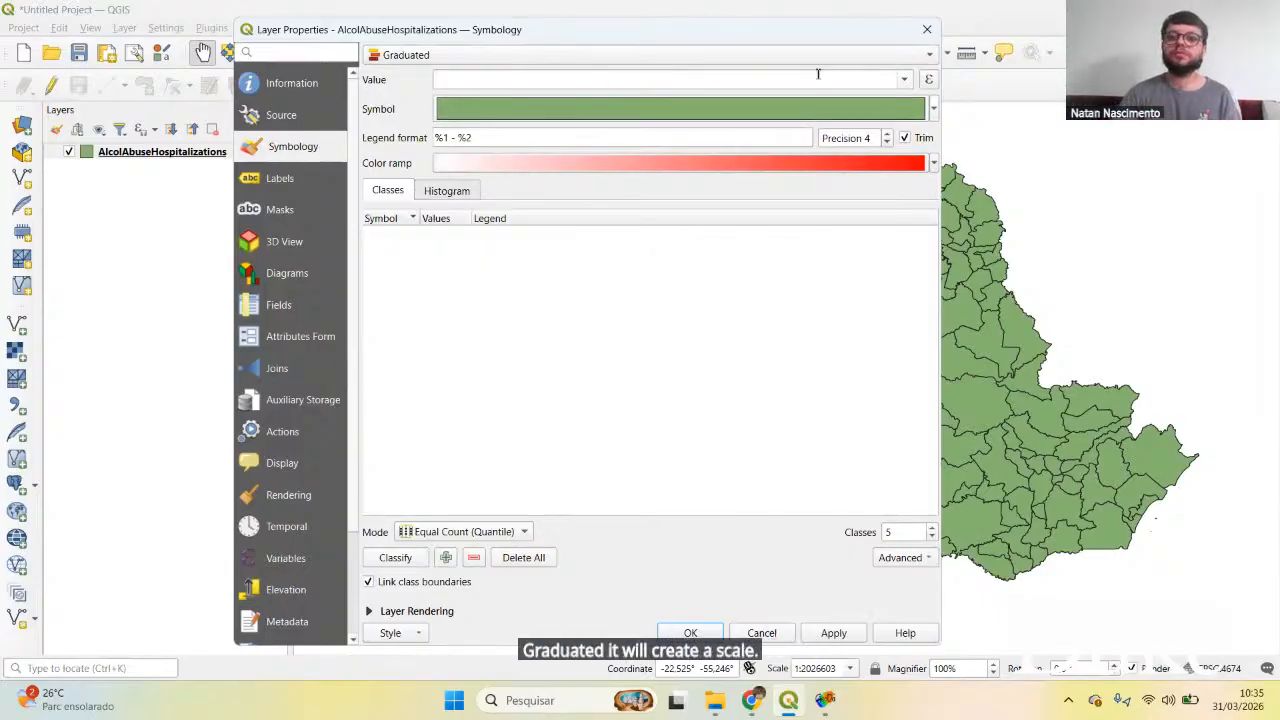
pyautogui.click(903, 80)
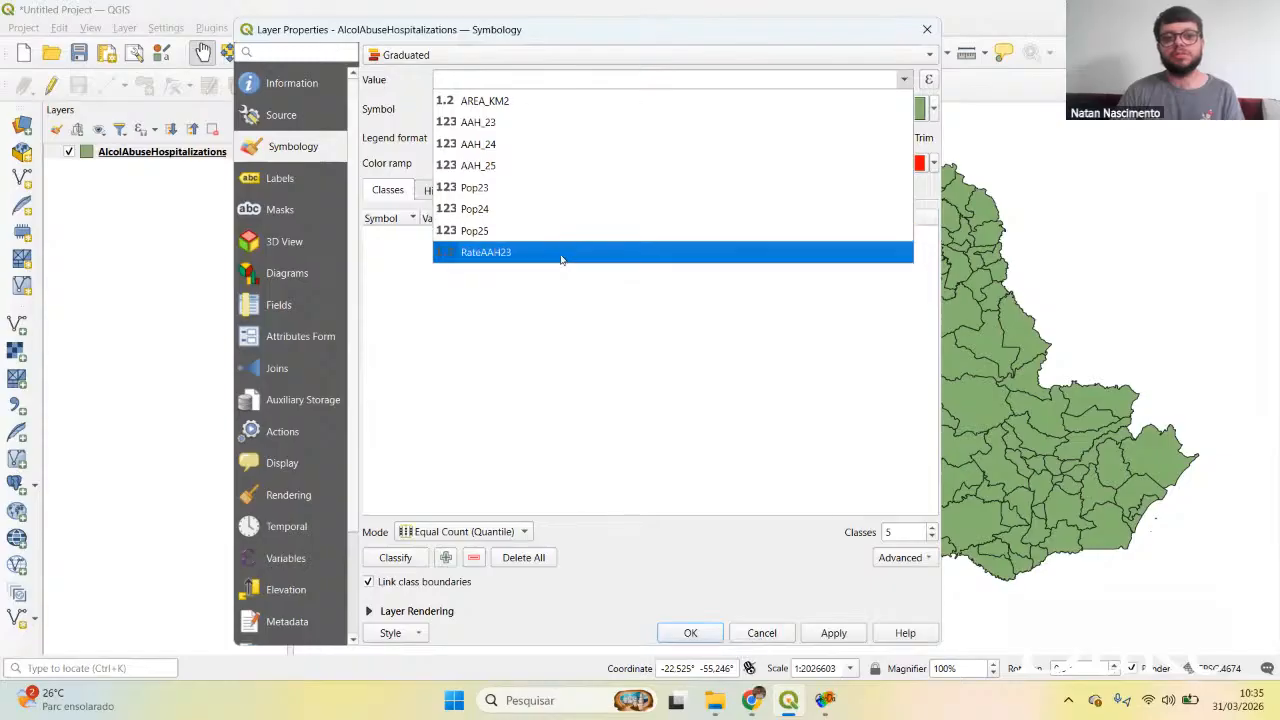
pyautogui.click(463, 255)
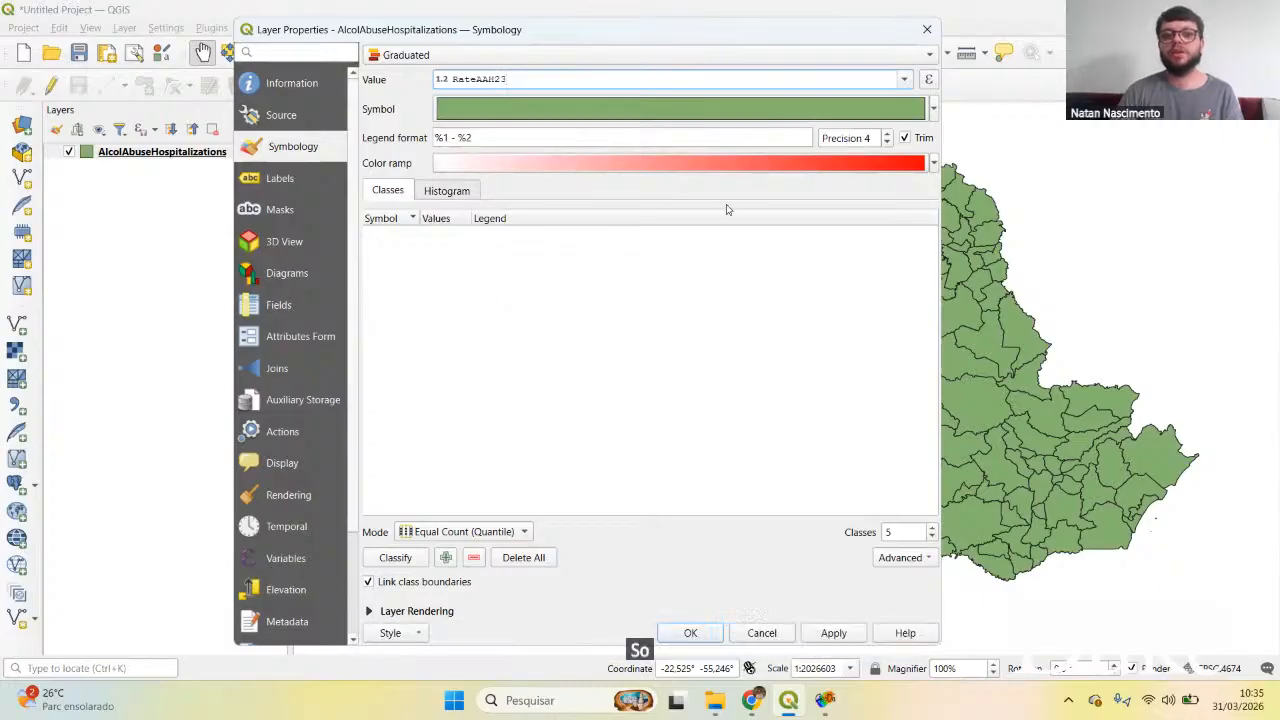
pyautogui.click(512, 536)
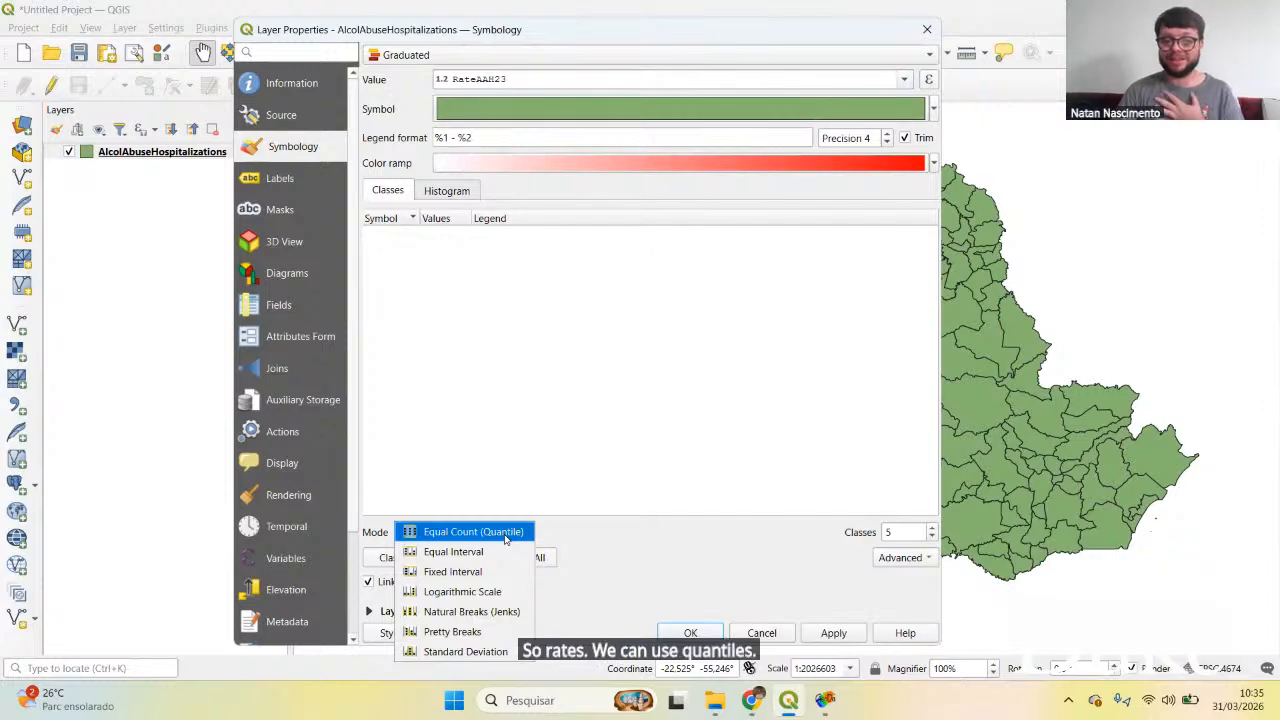
pyautogui.click(527, 620)
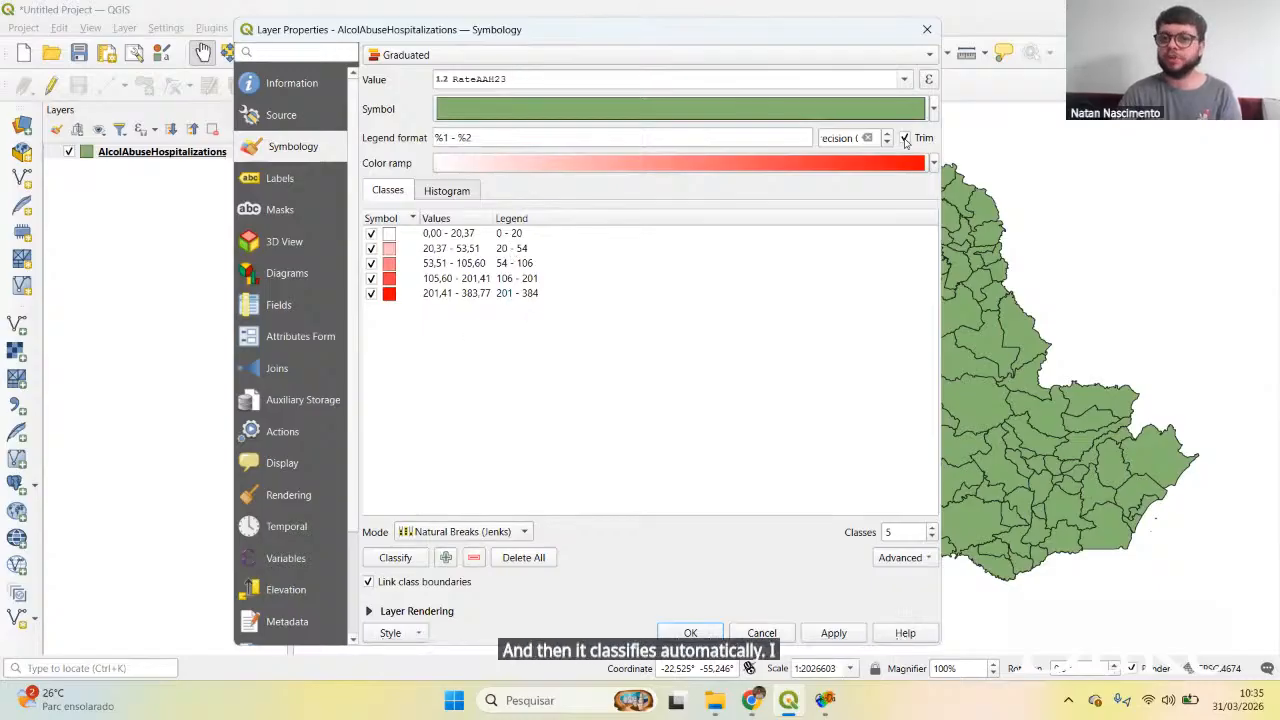
# Step: Turn off trimming for the class legend and set its precision to 2 decimals, keeping class boundaries linked
pyautogui.click(904, 139)
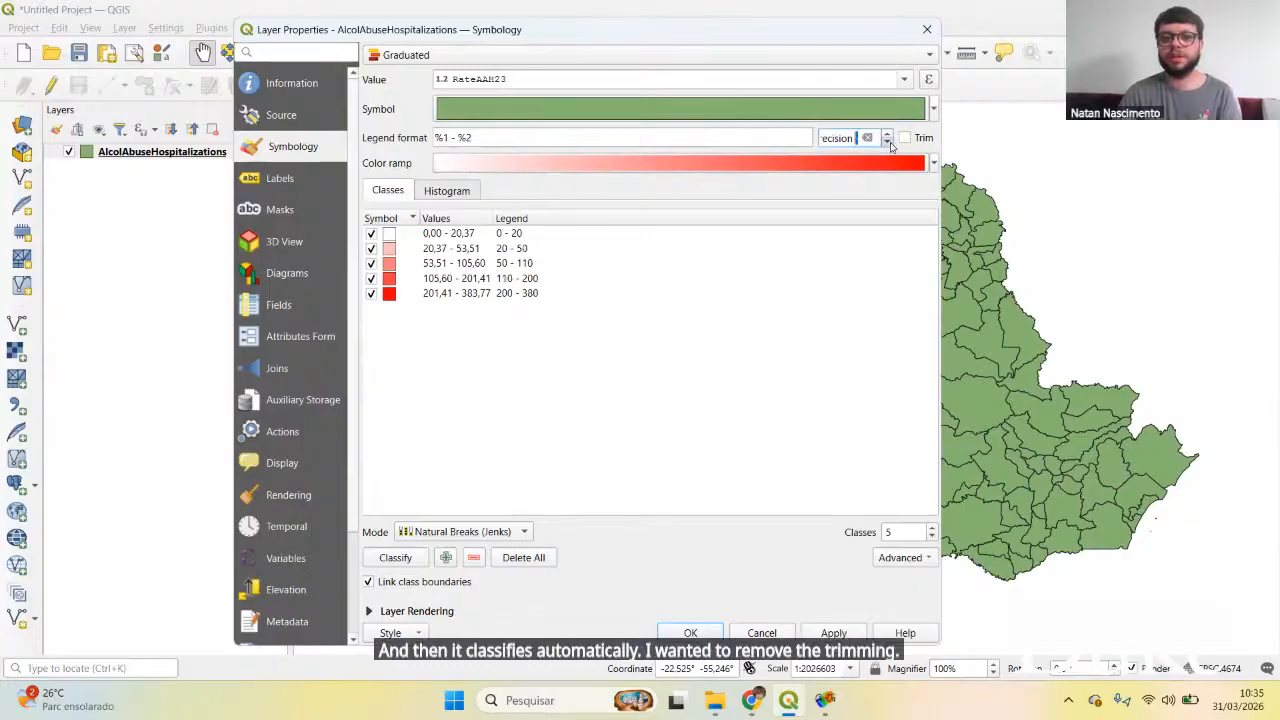
pyautogui.click(887, 135)
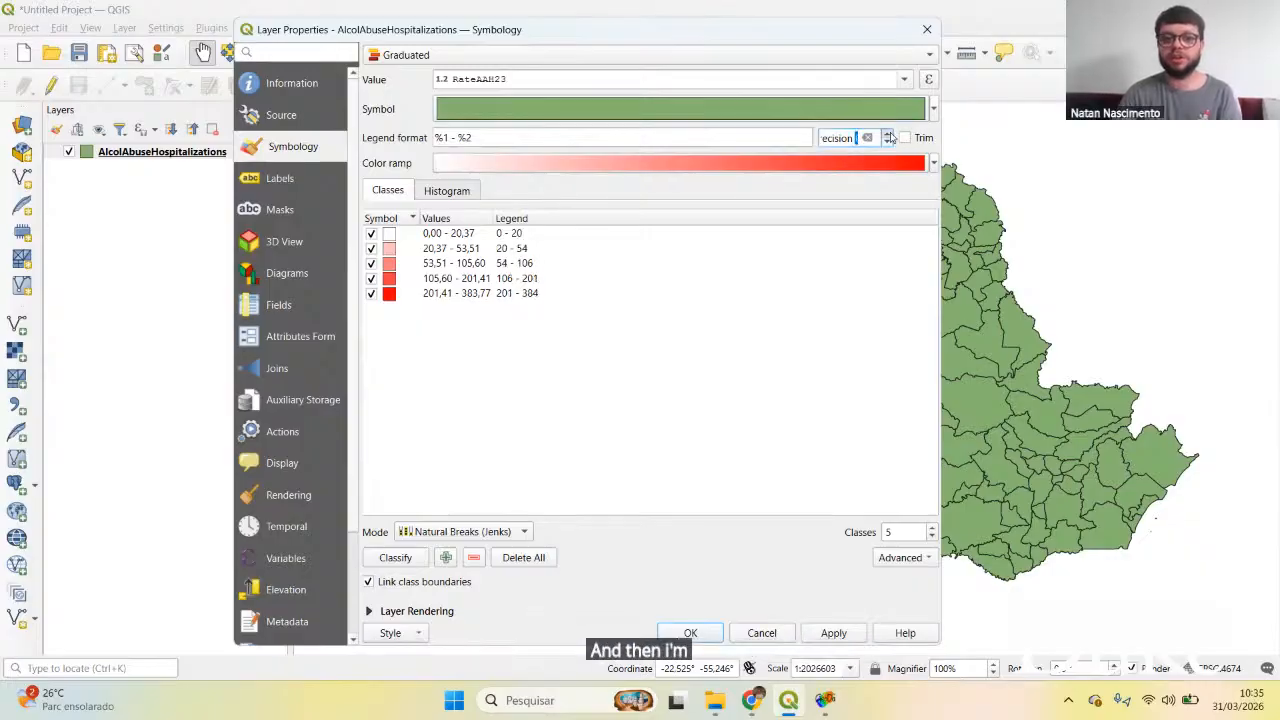
pyautogui.click(887, 135)
pyautogui.click(887, 135)
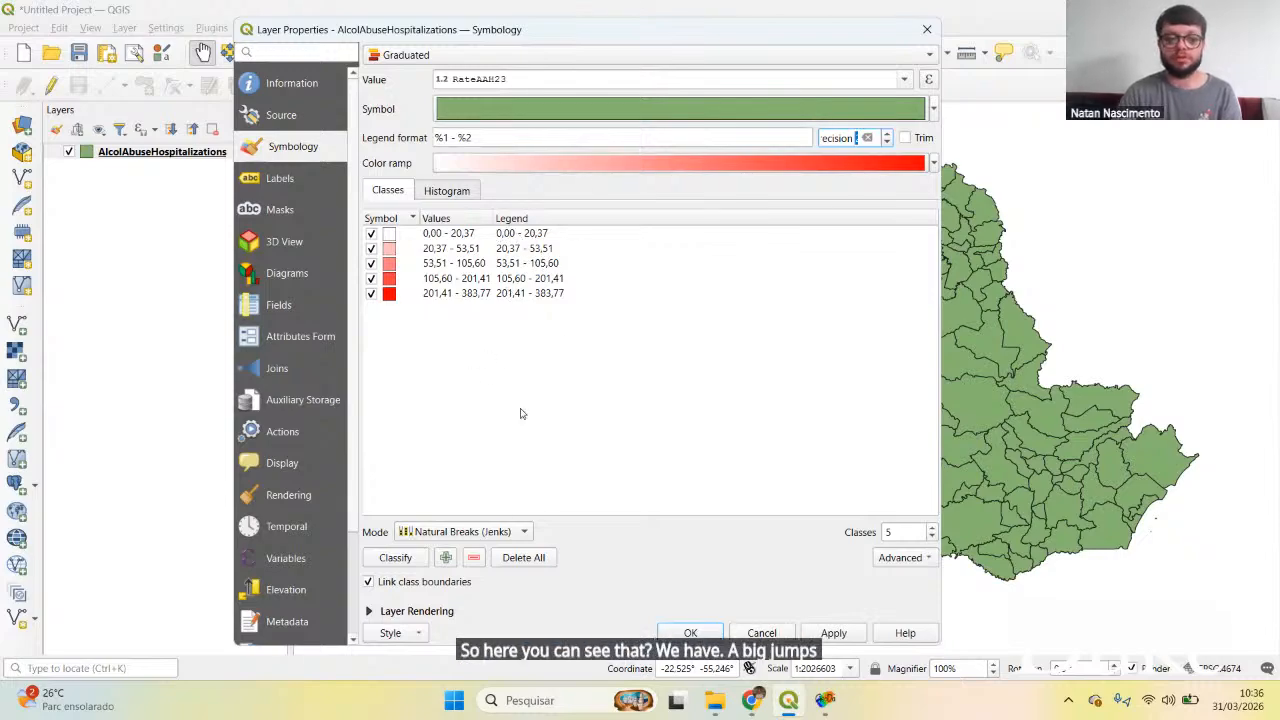
pyautogui.click(368, 581)
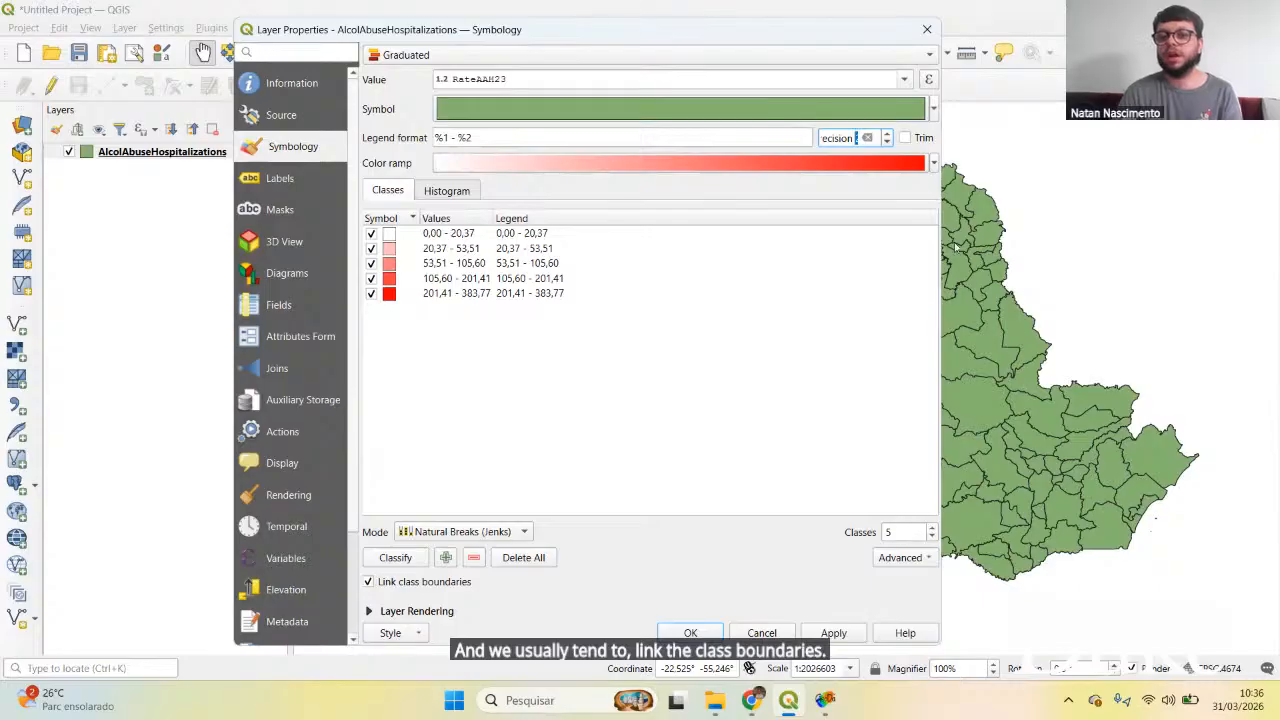
# Step: Apply the Viridis color ramp to the graduated classes
pyautogui.click(934, 165)
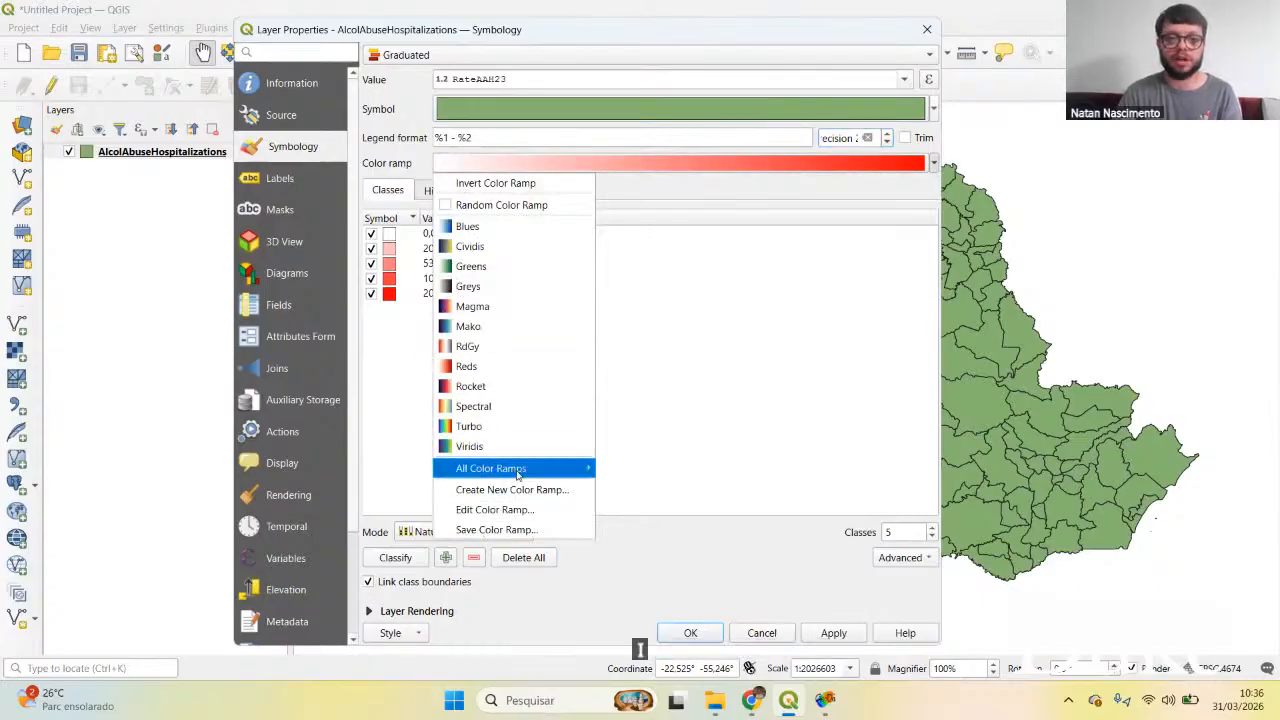
pyautogui.moveTo(518, 470)
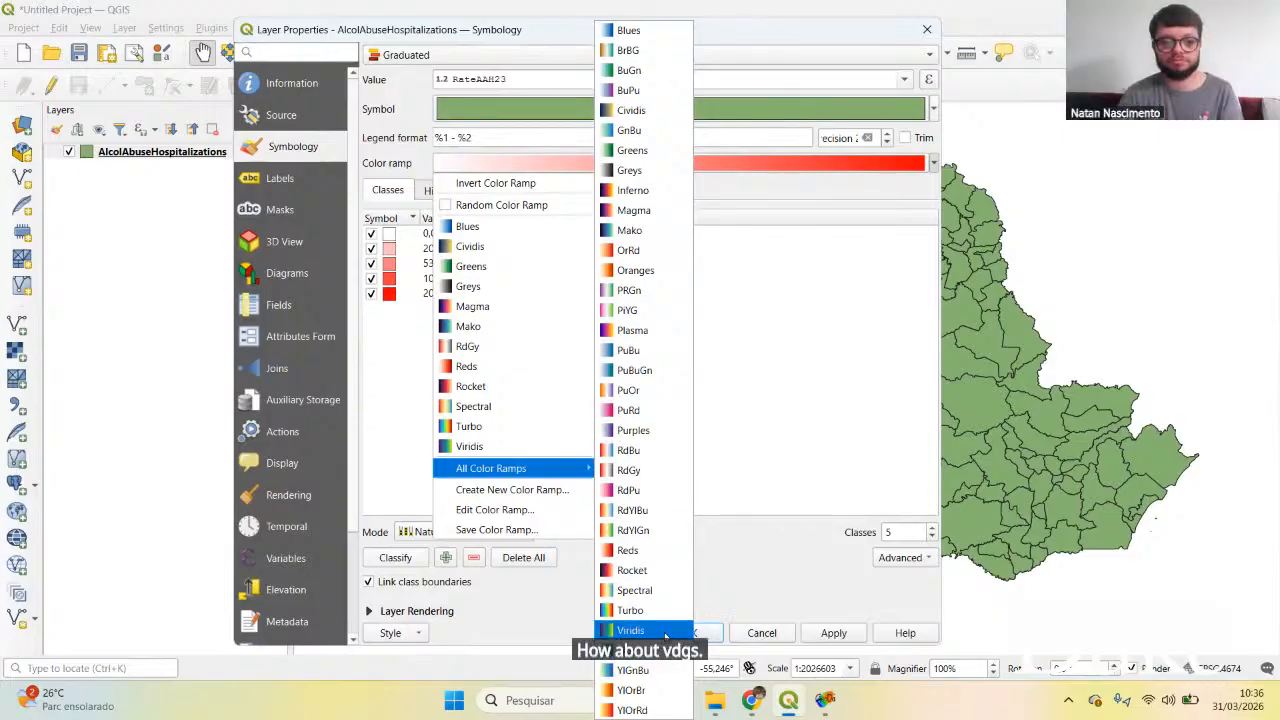
pyautogui.click(631, 630)
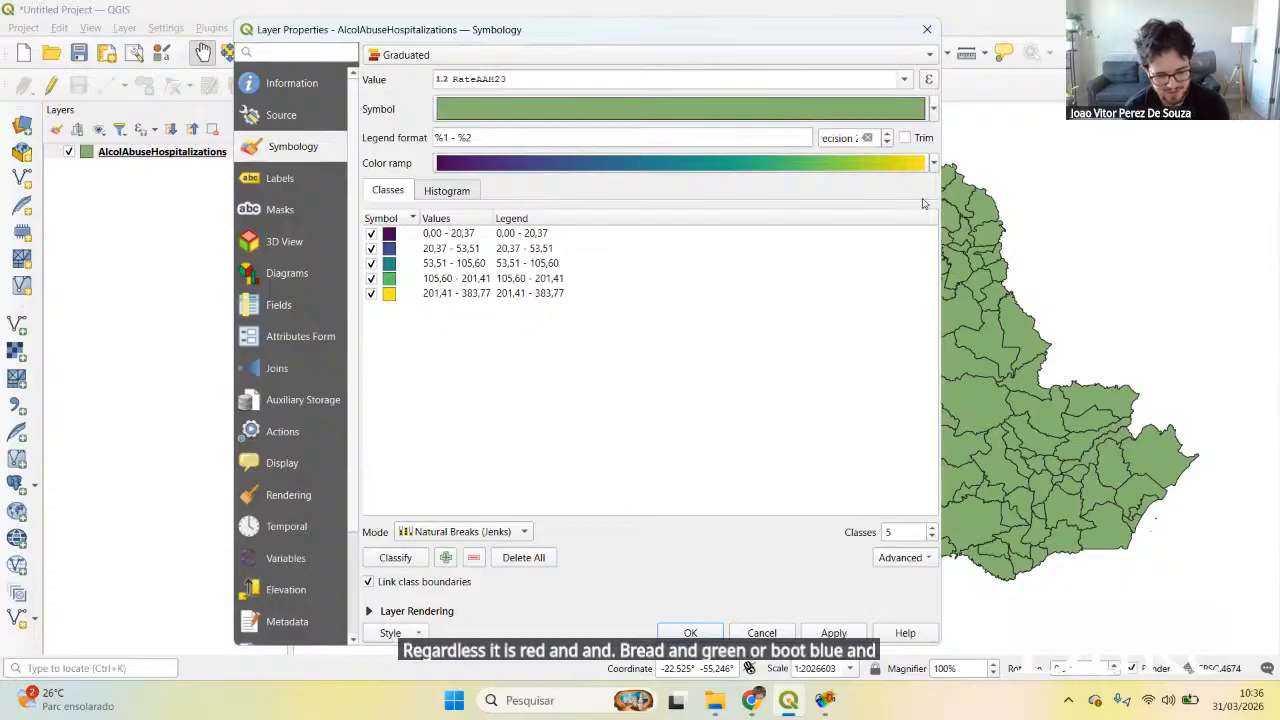
pyautogui.click(905, 558)
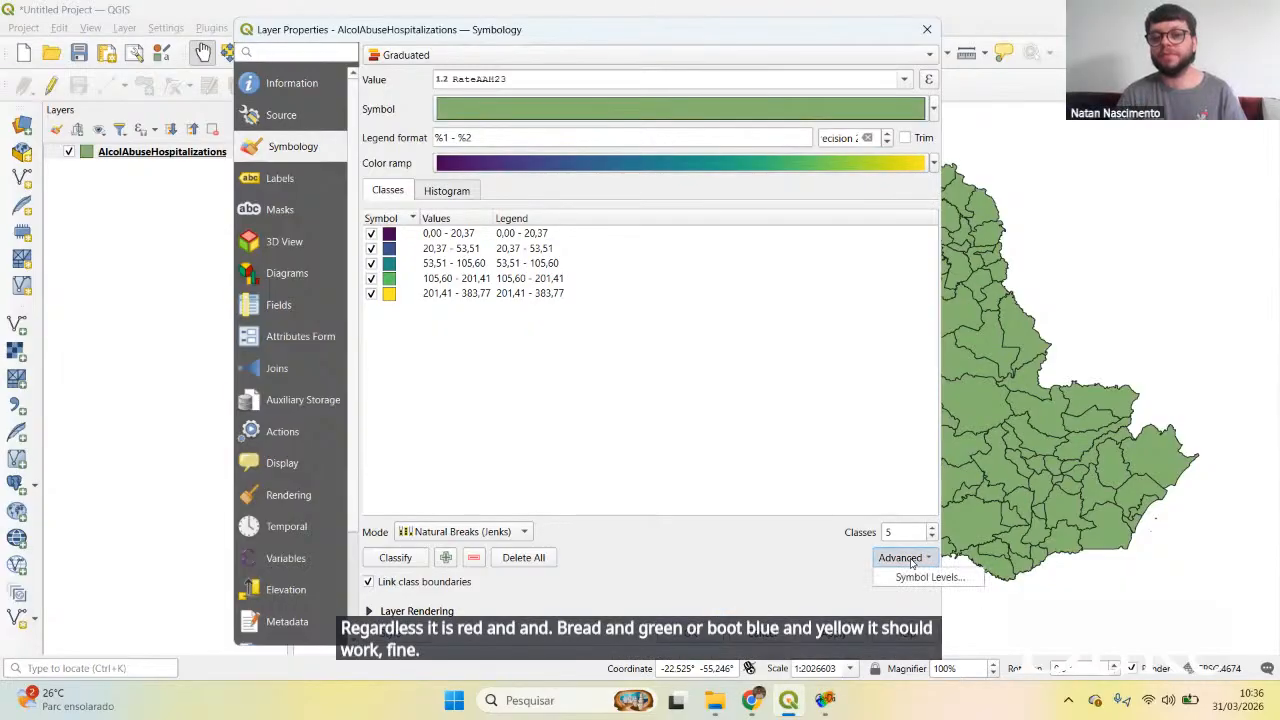
pyautogui.click(797, 568)
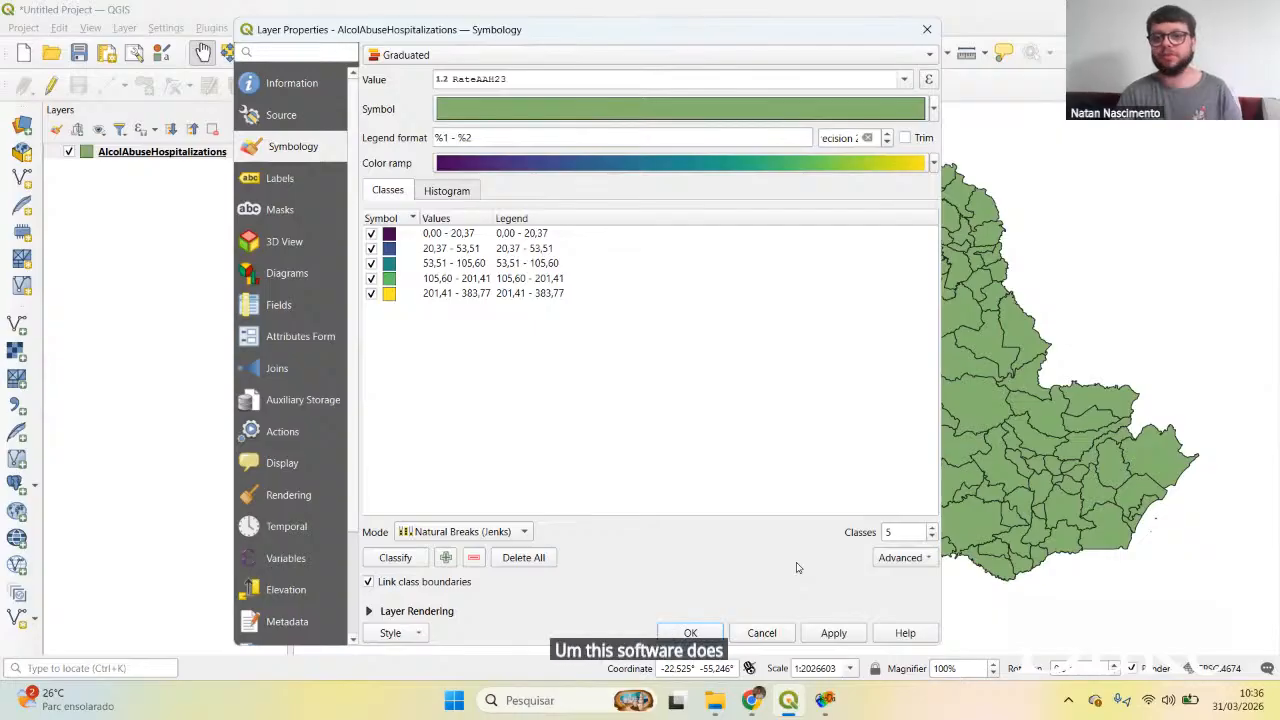
# Step: Invert the color ramp of the RateAAH23 graduated classes so higher rates are darker, and apply the symbology to the layer
pyautogui.moveTo(941, 357); pyautogui.dragTo(1029, 357)
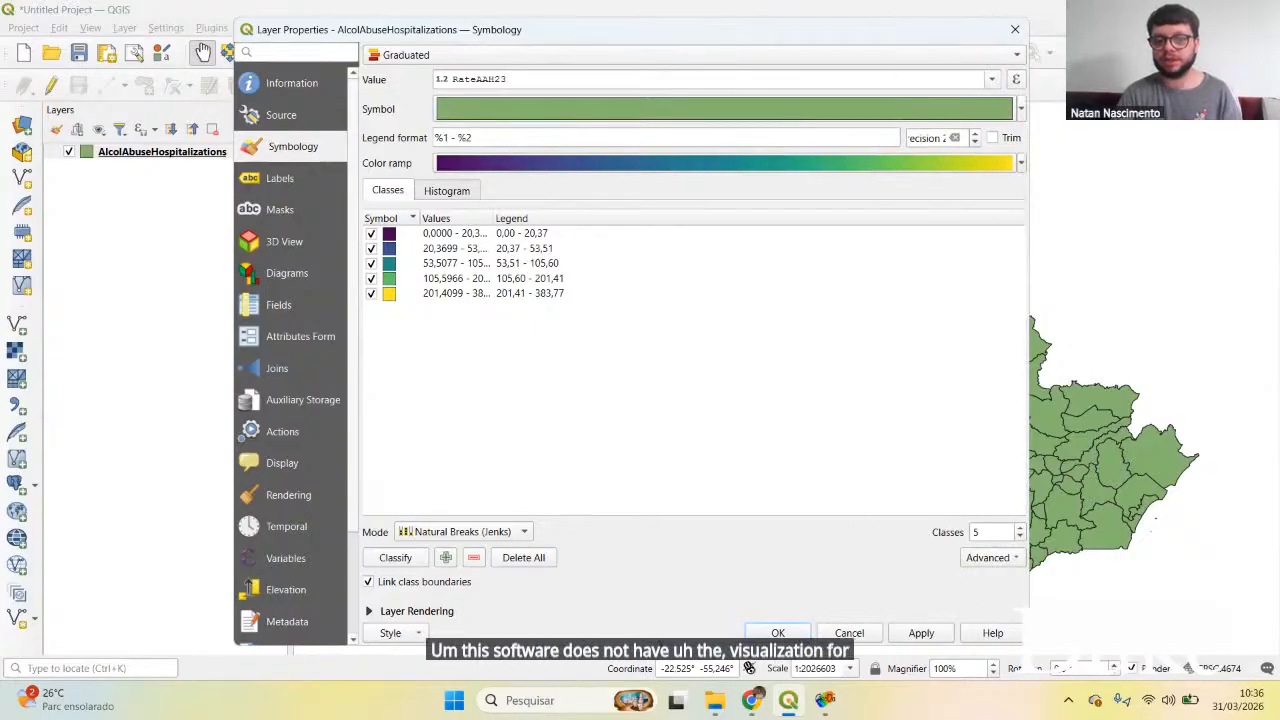
pyautogui.moveTo(700, 646); pyautogui.dragTo(700, 488)
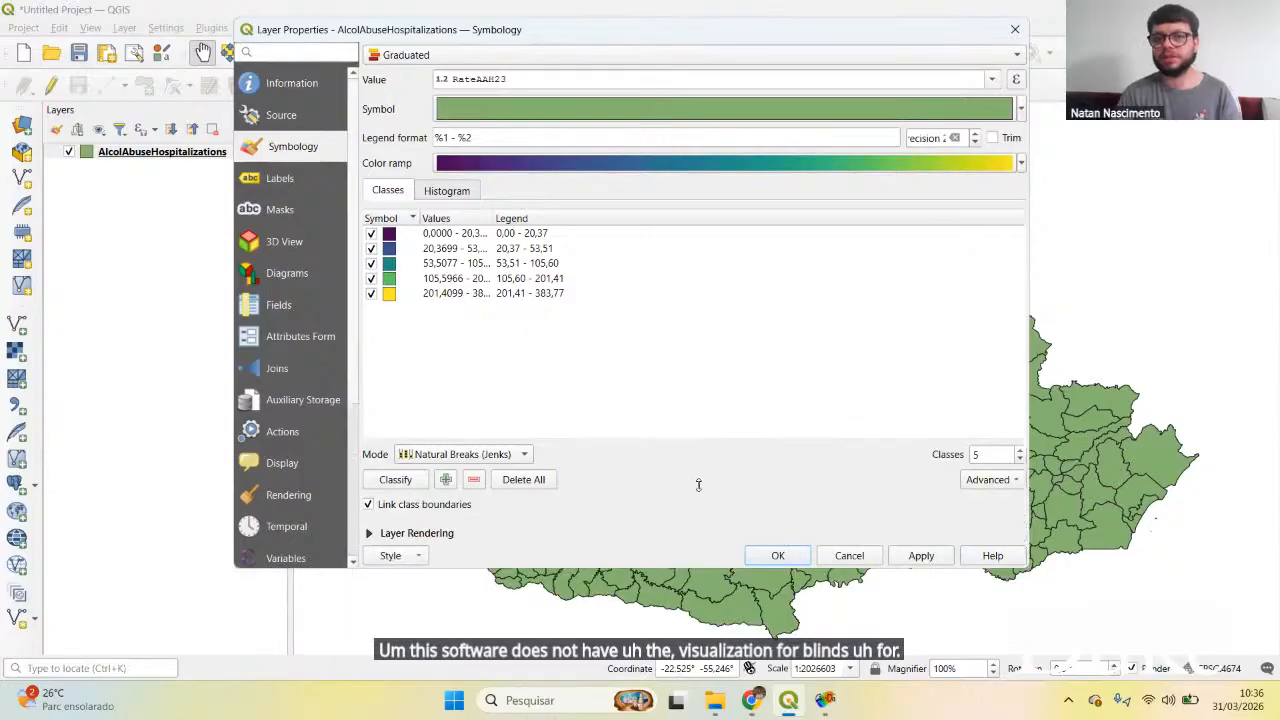
pyautogui.moveTo(881, 35); pyautogui.dragTo(842, 54)
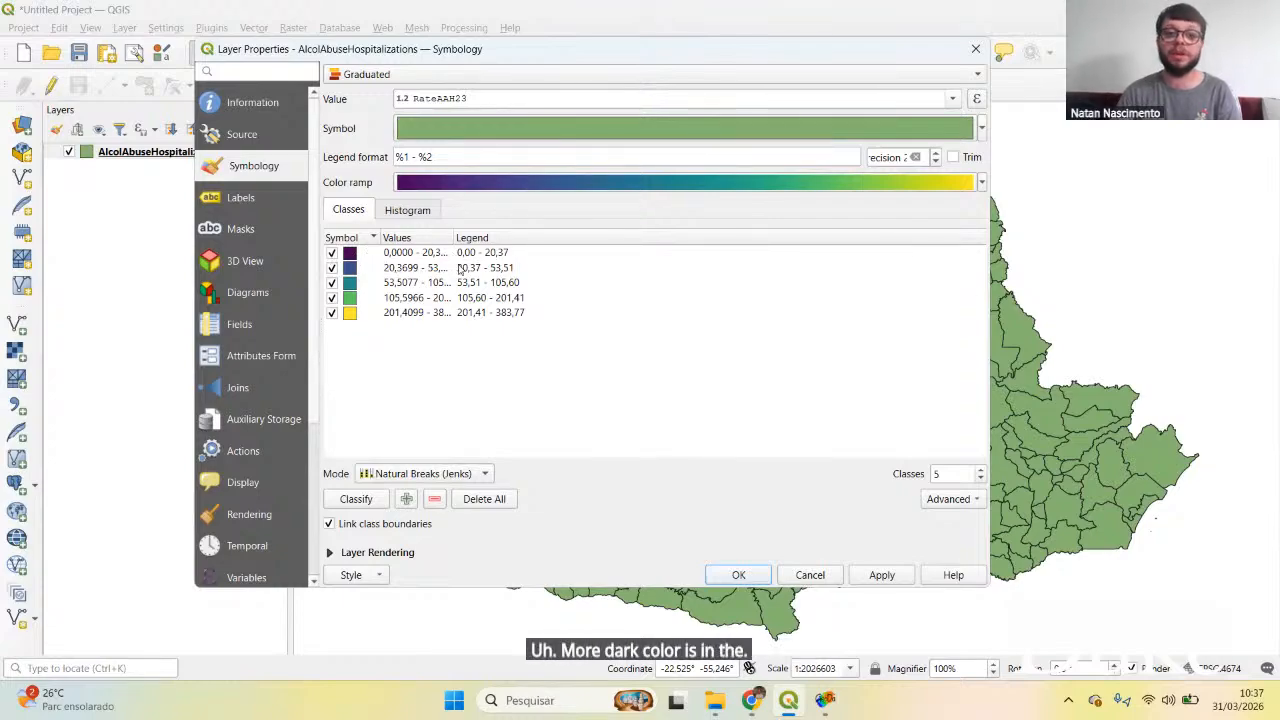
pyautogui.click(984, 183)
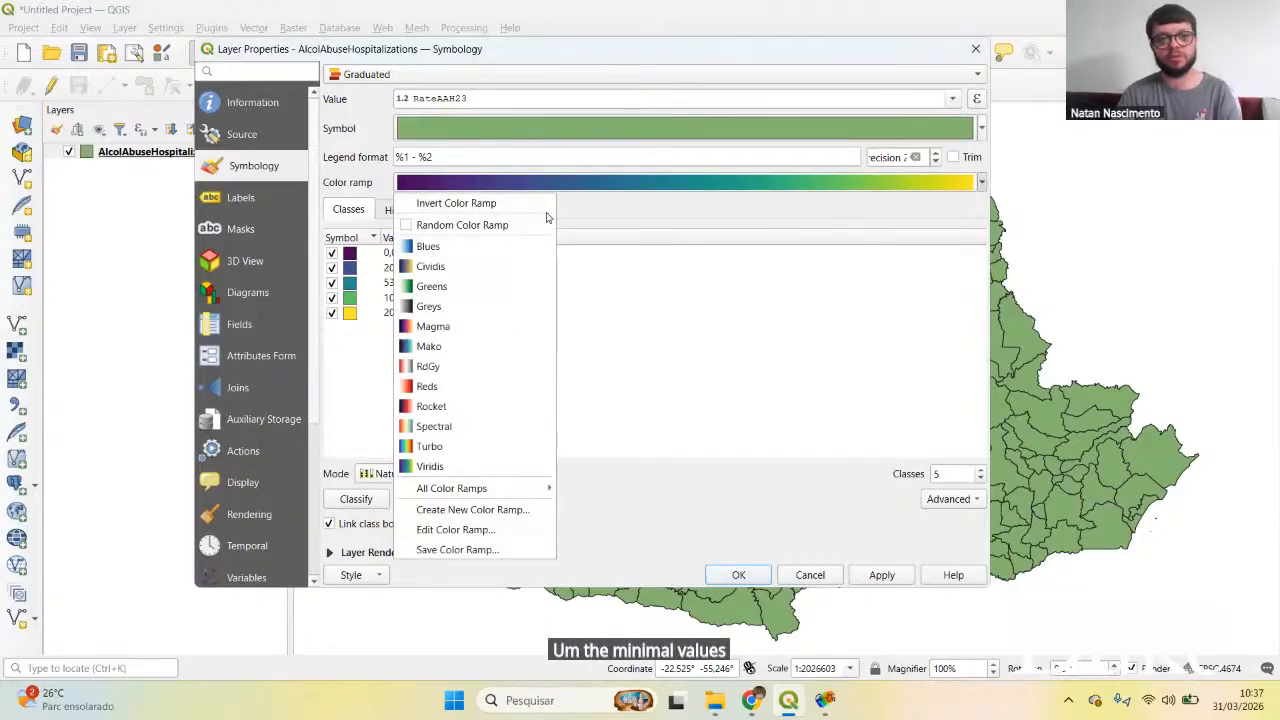
pyautogui.click(476, 206)
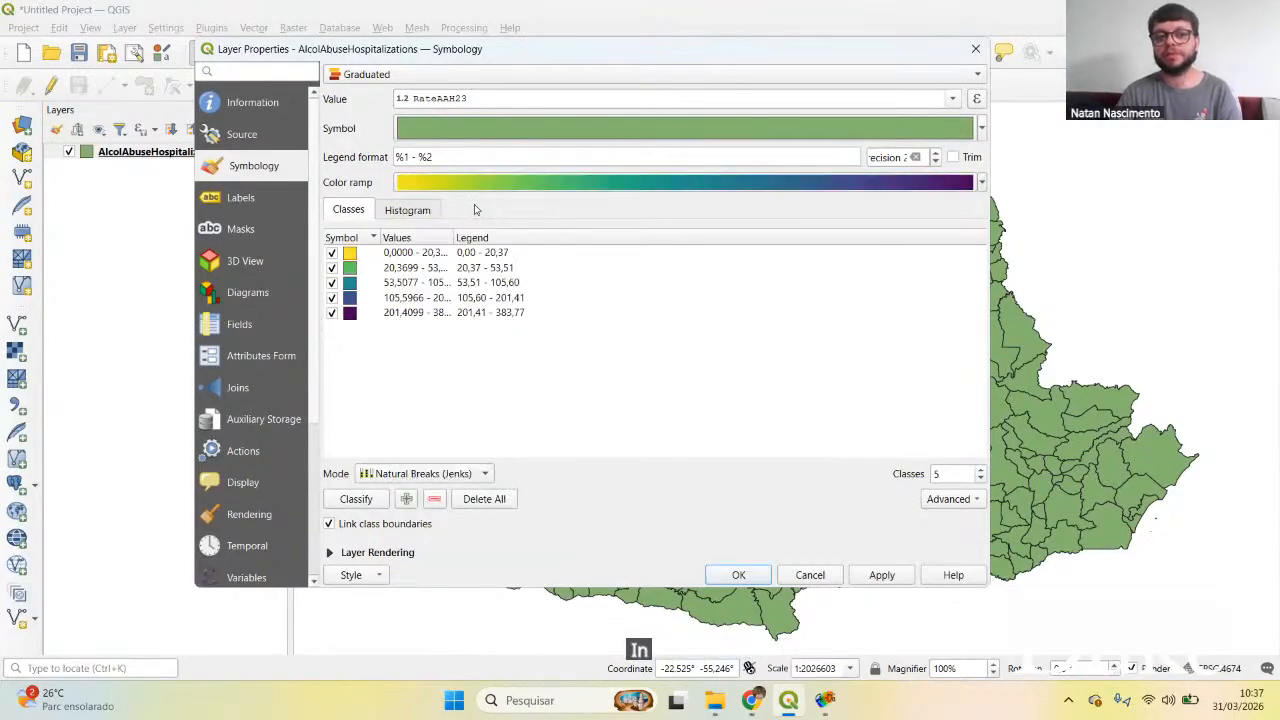
pyautogui.click(739, 575)
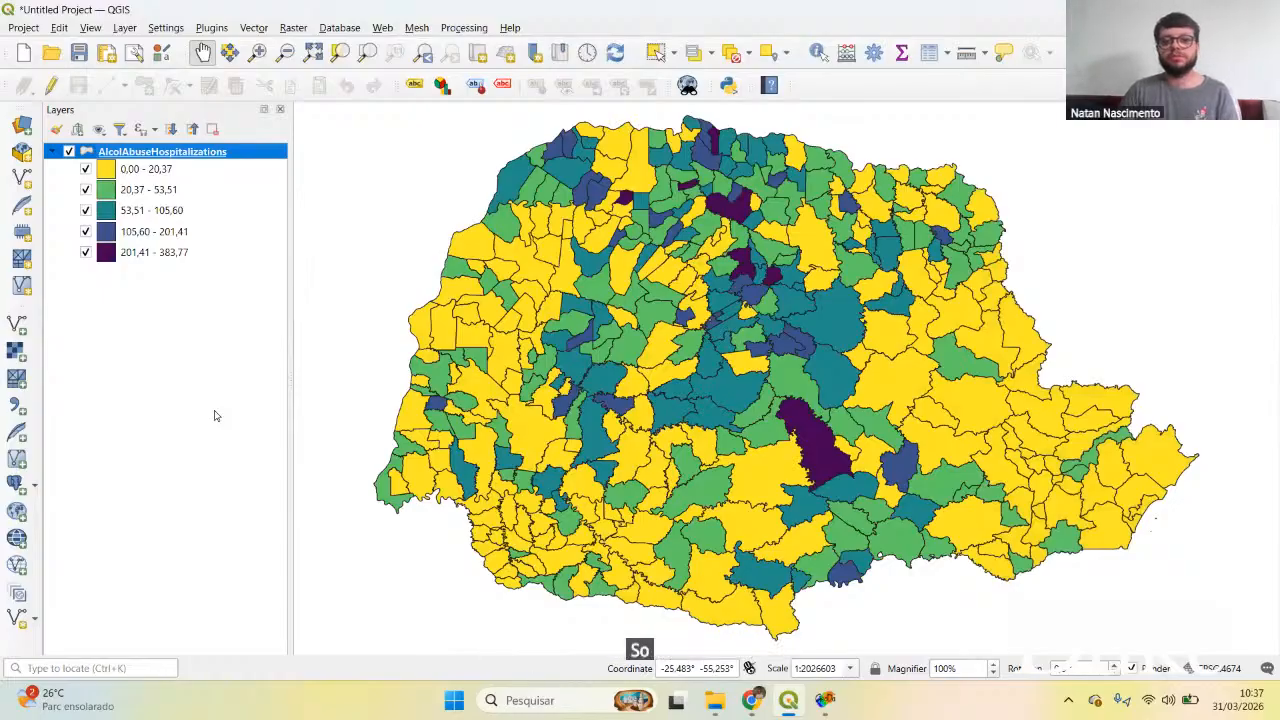
# Step: Set the stroke style of the graduated symbol's Simple Fill to No Line, apply it and inspect the municipality borders up close
pyautogui.doubleClick(222, 157)
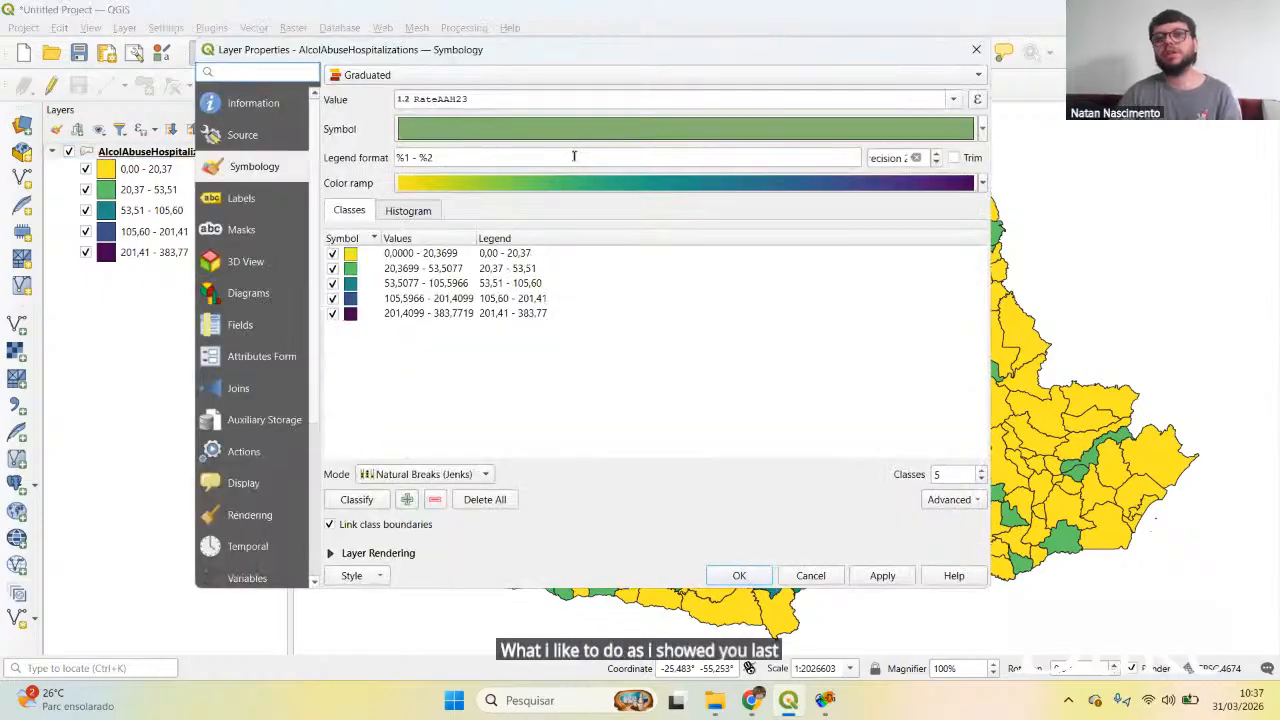
pyautogui.click(588, 128)
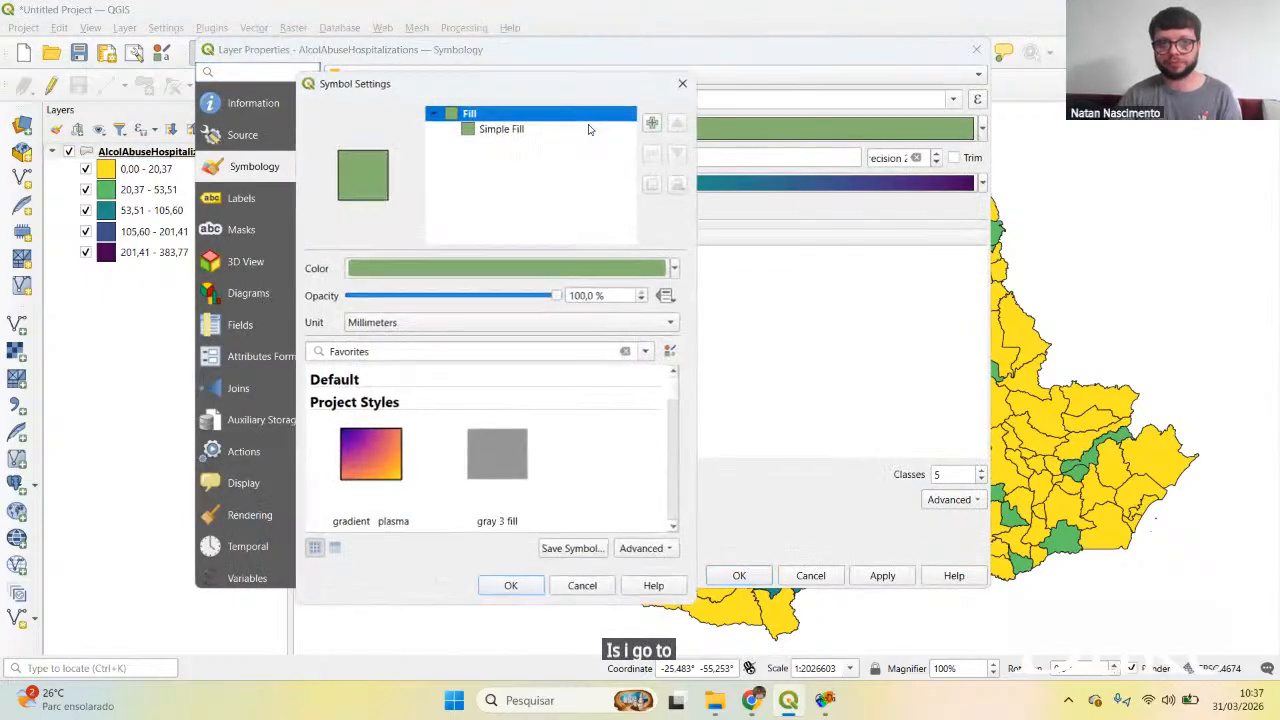
pyautogui.click(503, 131)
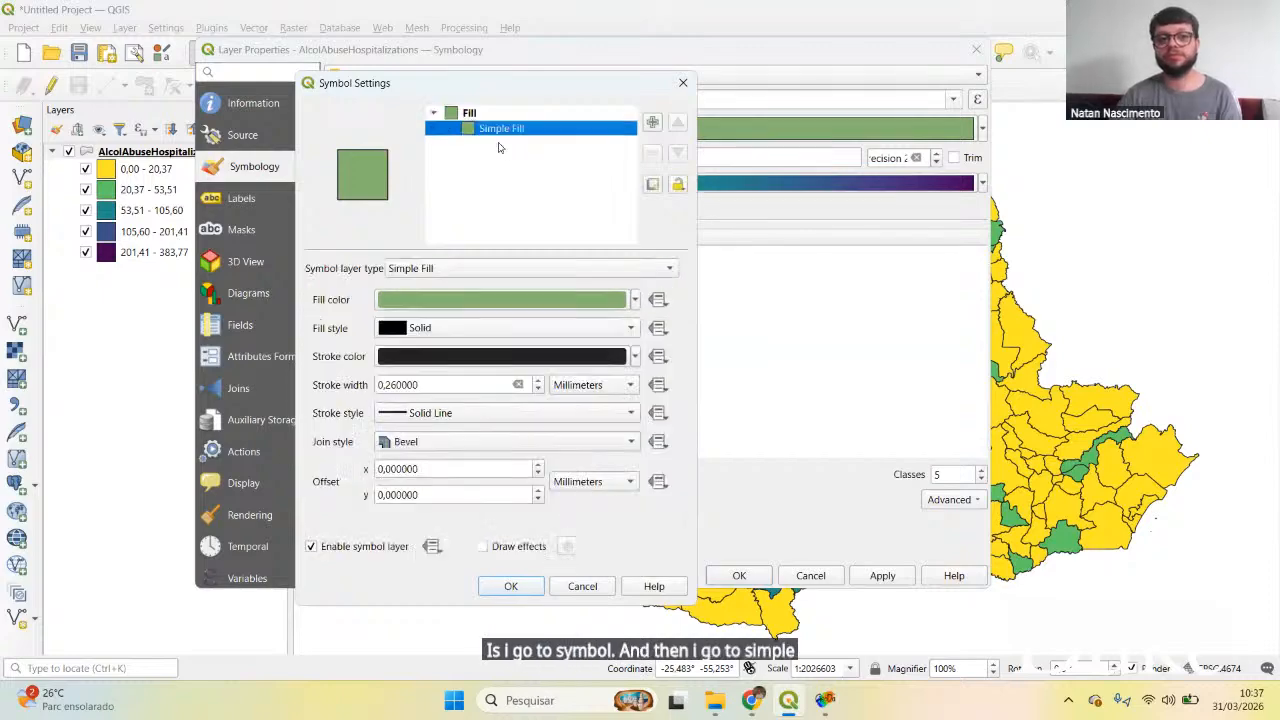
pyautogui.click(482, 418)
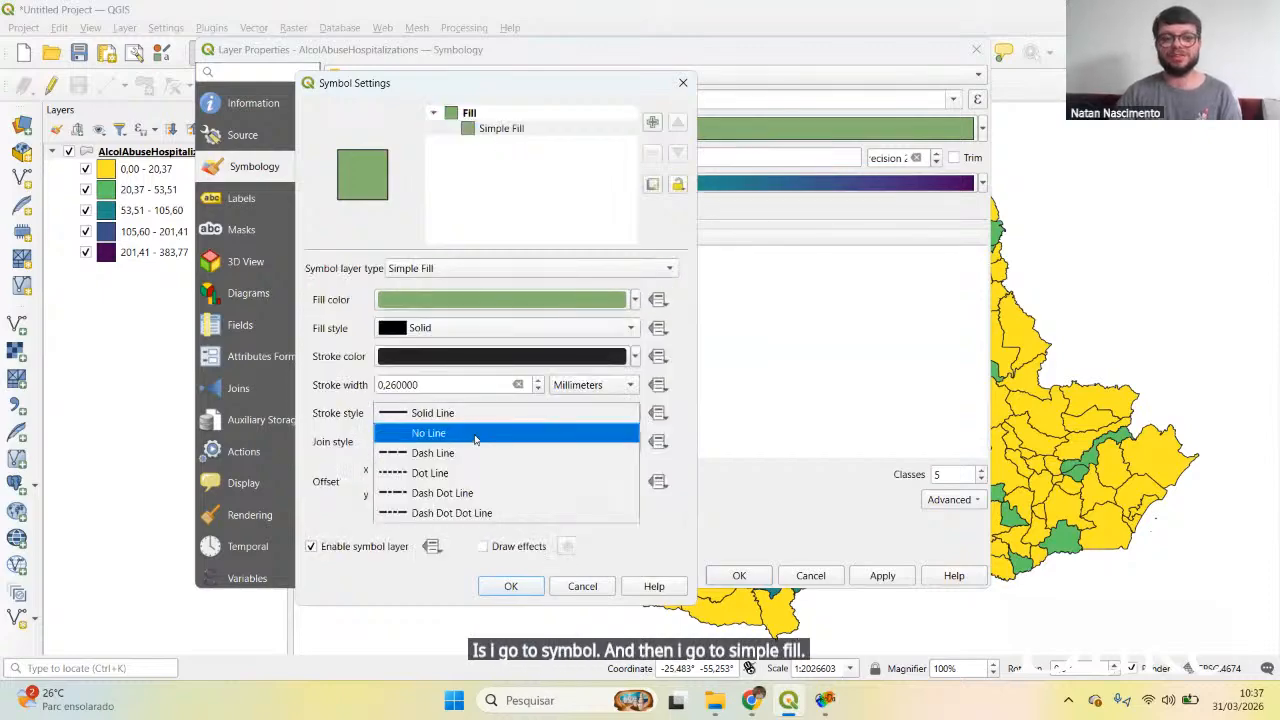
pyautogui.click(449, 437)
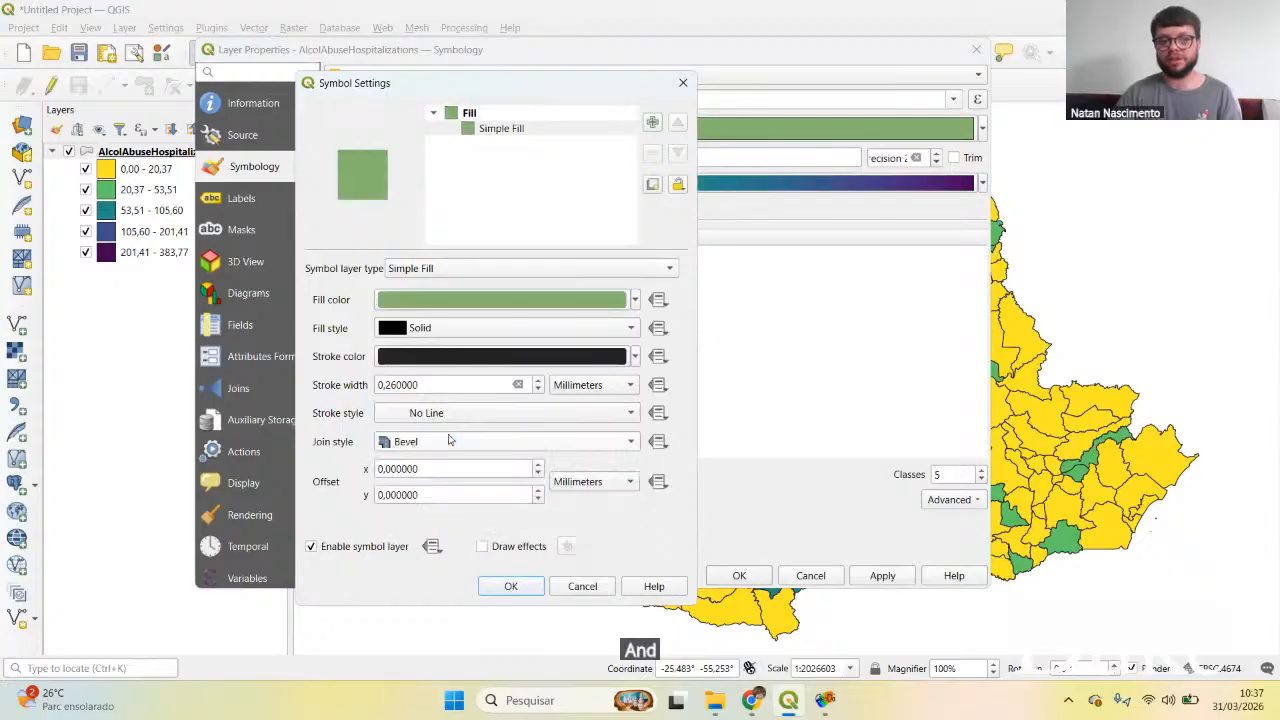
pyautogui.click(510, 587)
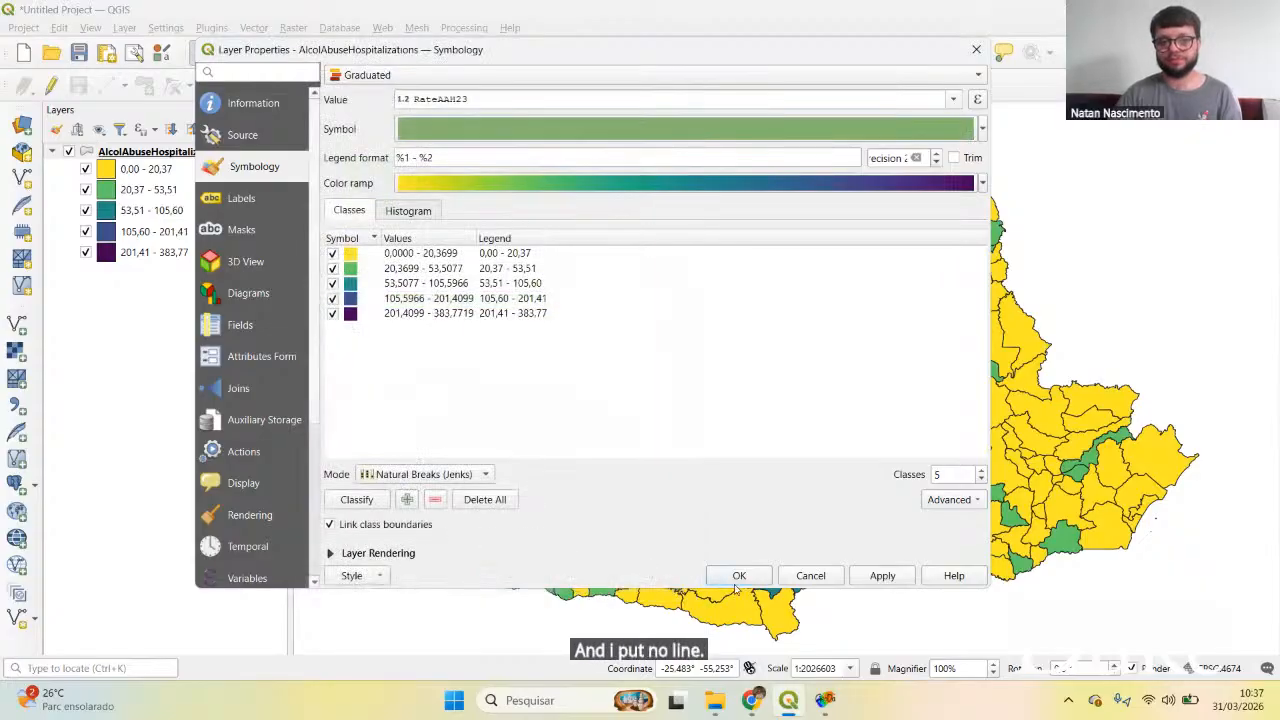
pyautogui.press('Return')
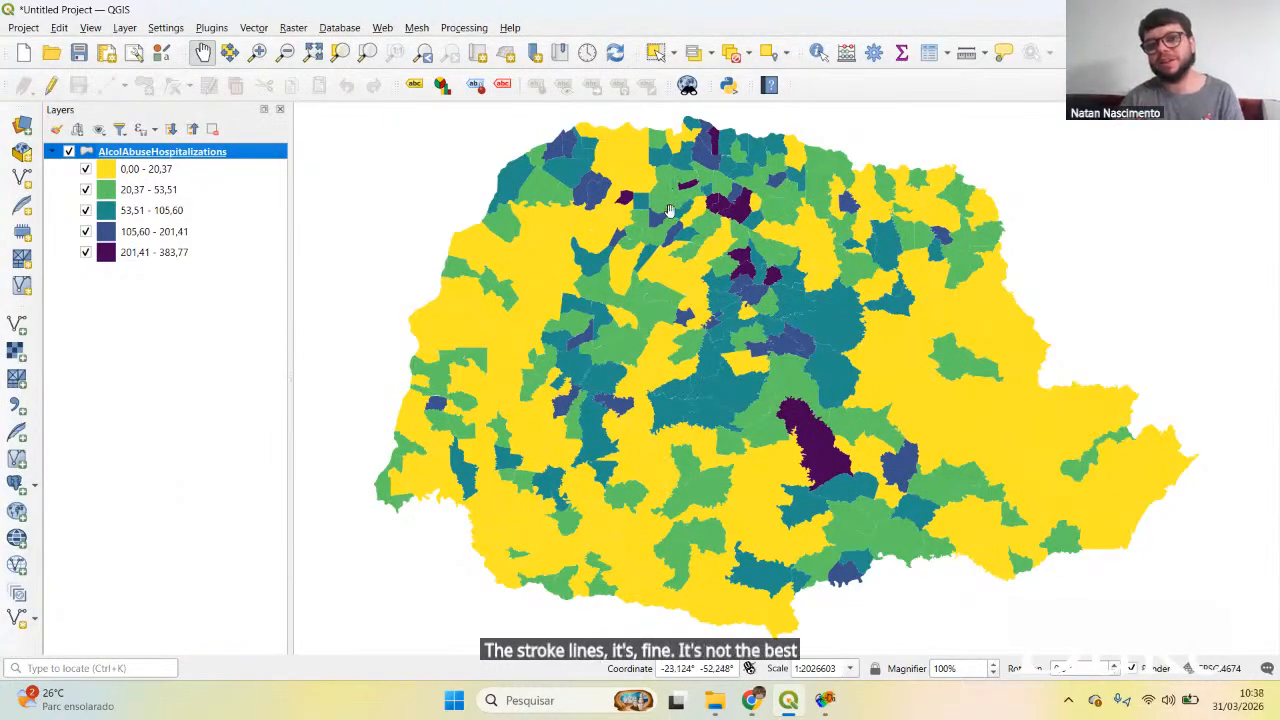
pyautogui.scroll(4, 670, 210)
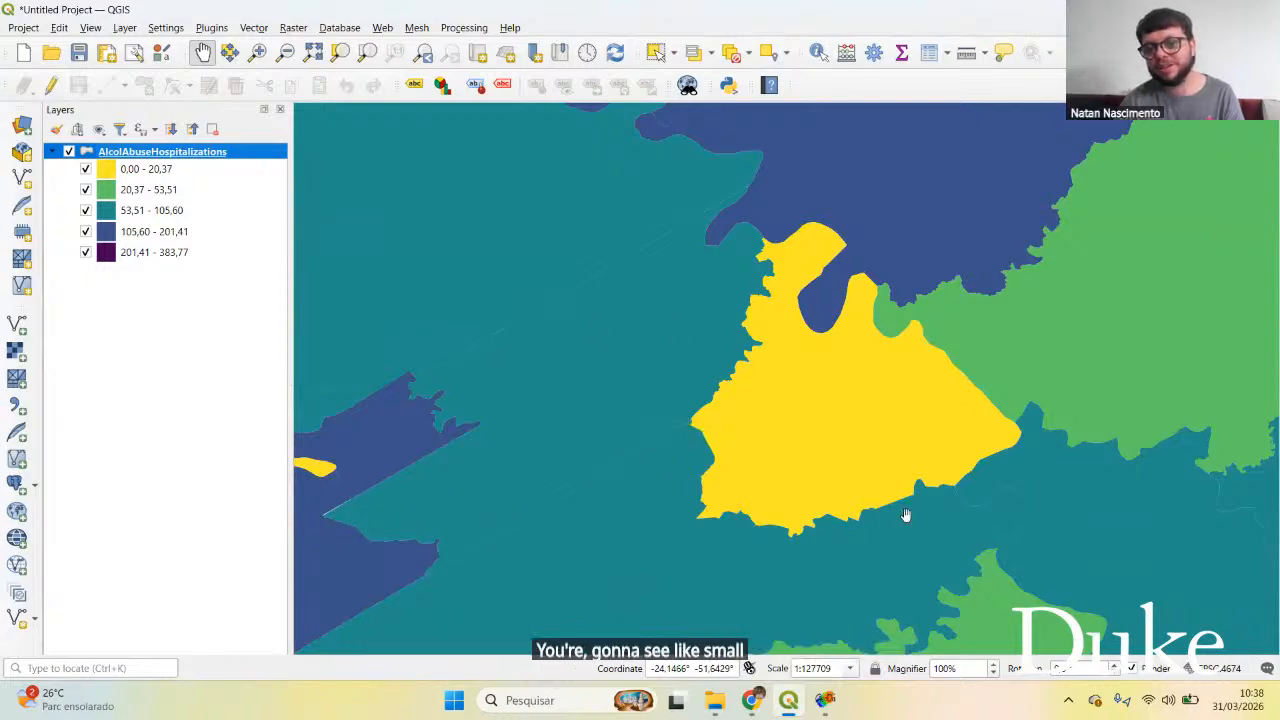
pyautogui.scroll(-5, 754, 466)
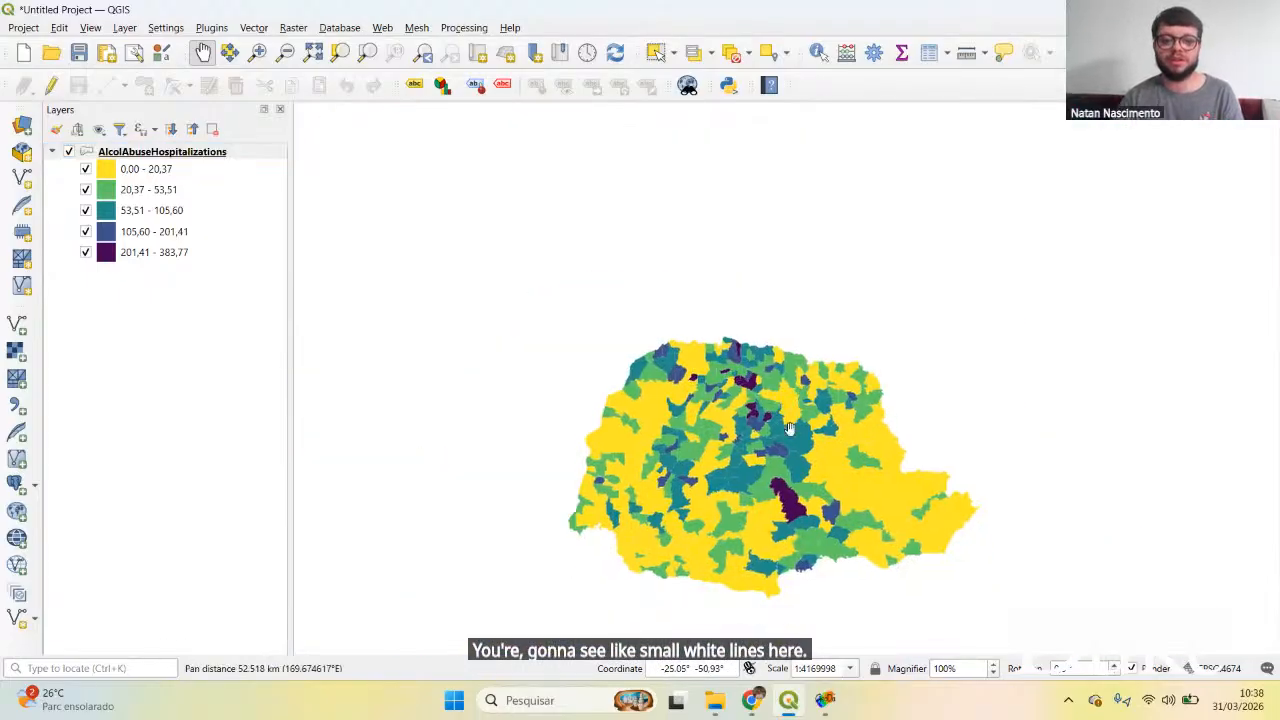
pyautogui.scroll(2, 789, 428)
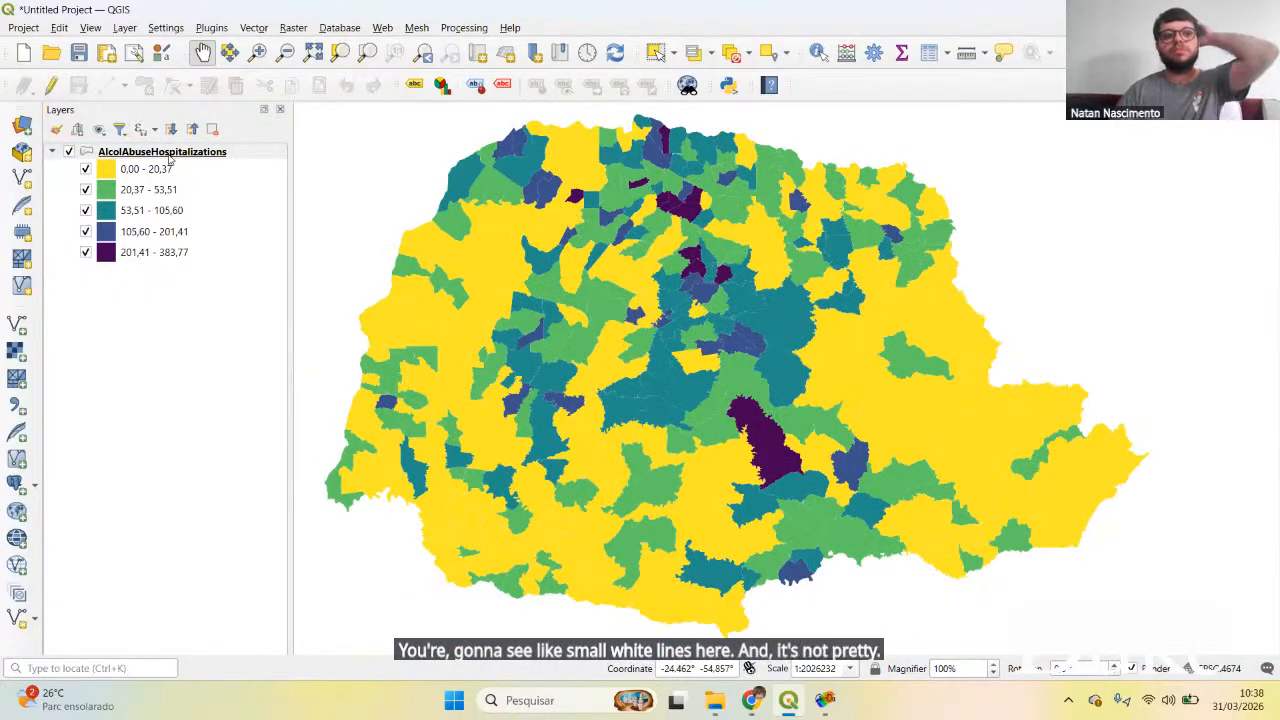
# Step: Set the stroke style of the graduated symbol's Simple Fill back to Solid Line
pyautogui.doubleClick(170, 158)
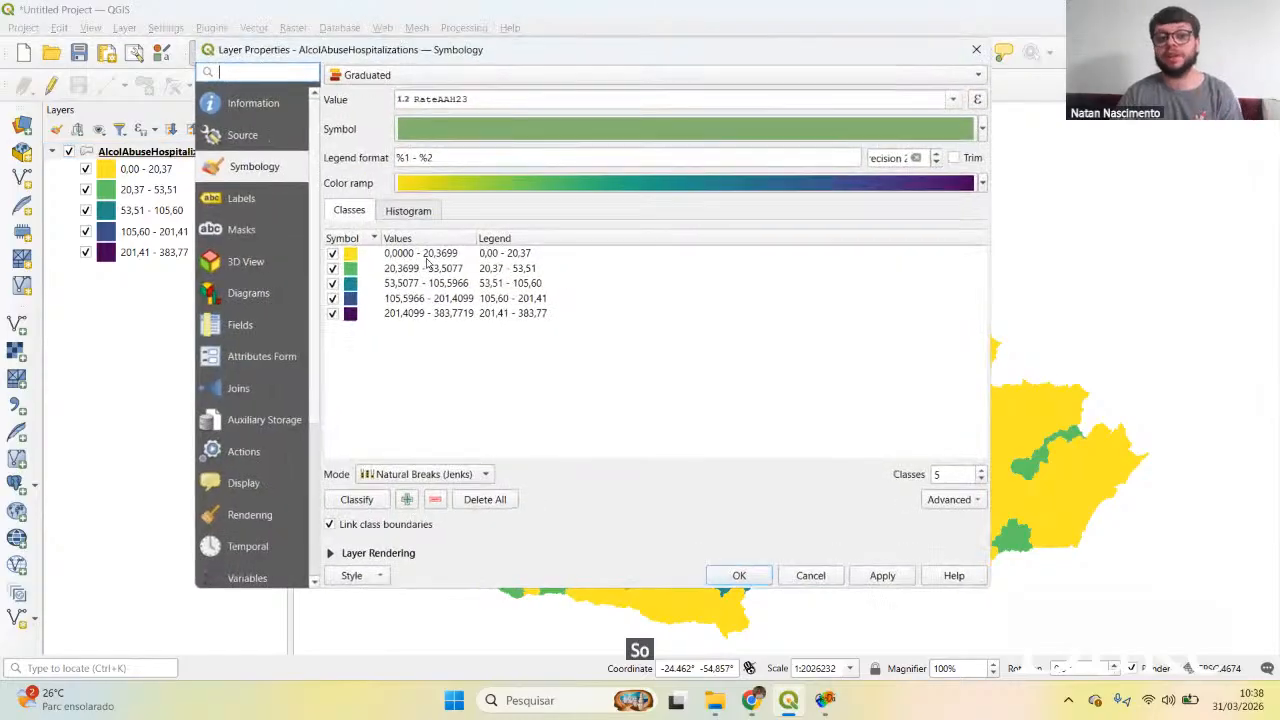
pyautogui.click(508, 137)
pyautogui.click(530, 130)
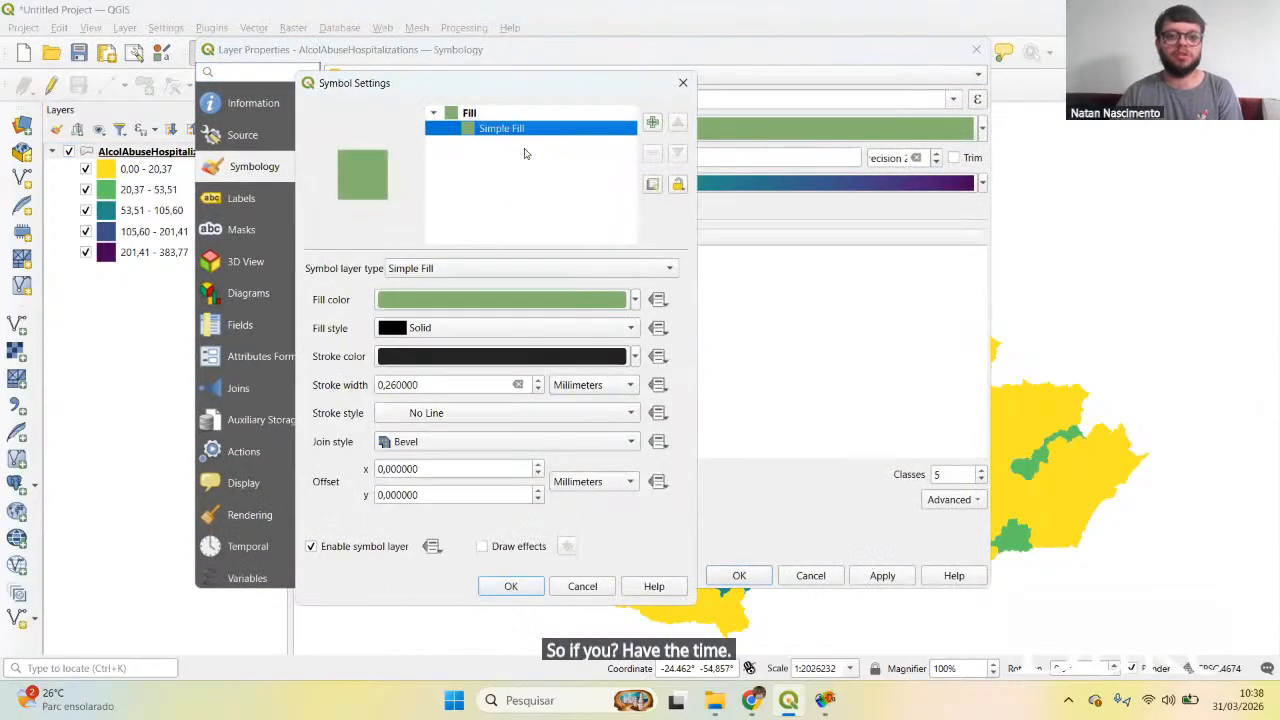
pyautogui.click(465, 415)
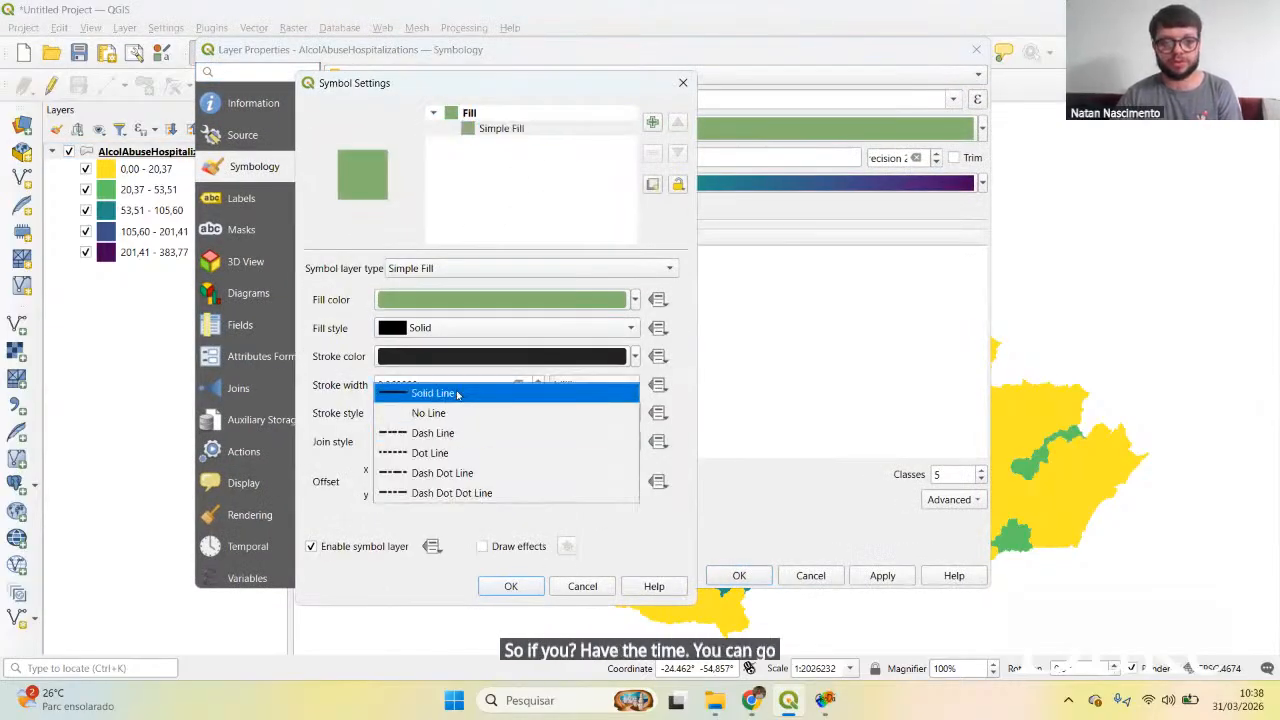
pyautogui.click(460, 392)
pyautogui.click(506, 586)
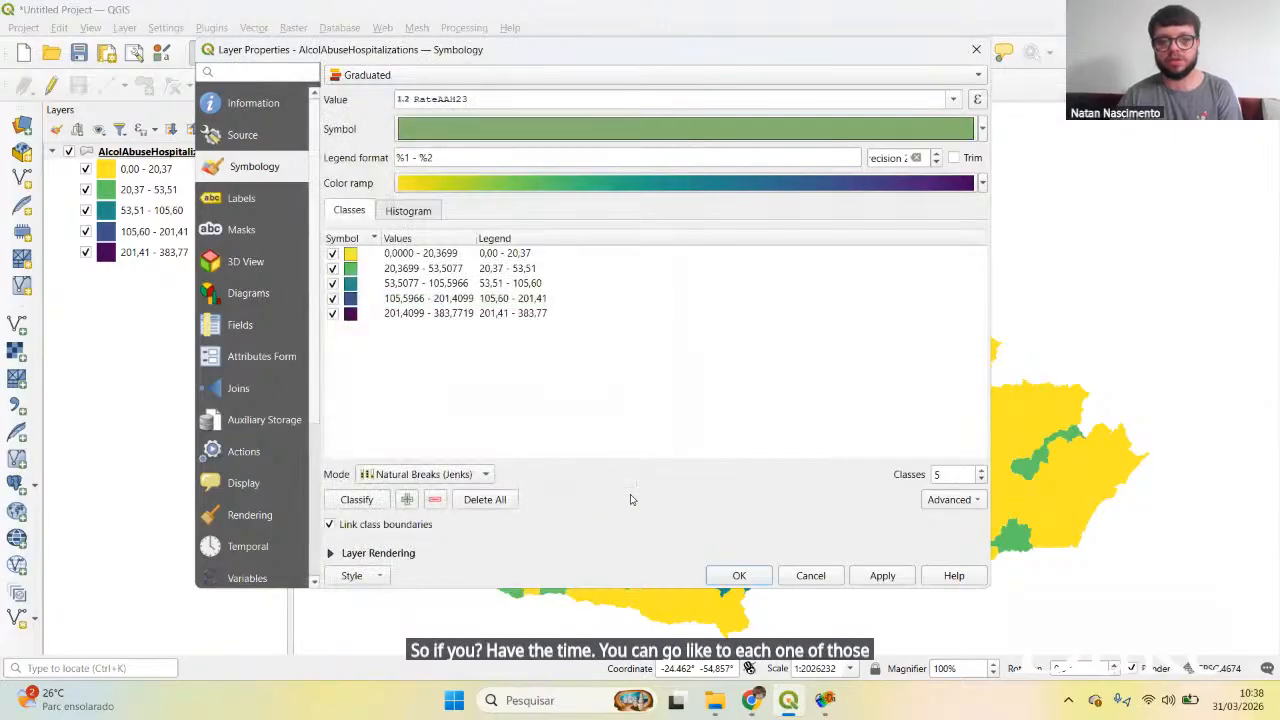
# Step: Match the stroke color of the 0,00 - 20,37 class to its yellow fill by sampling #fce625, and apply it to the map
pyautogui.doubleClick(351, 257)
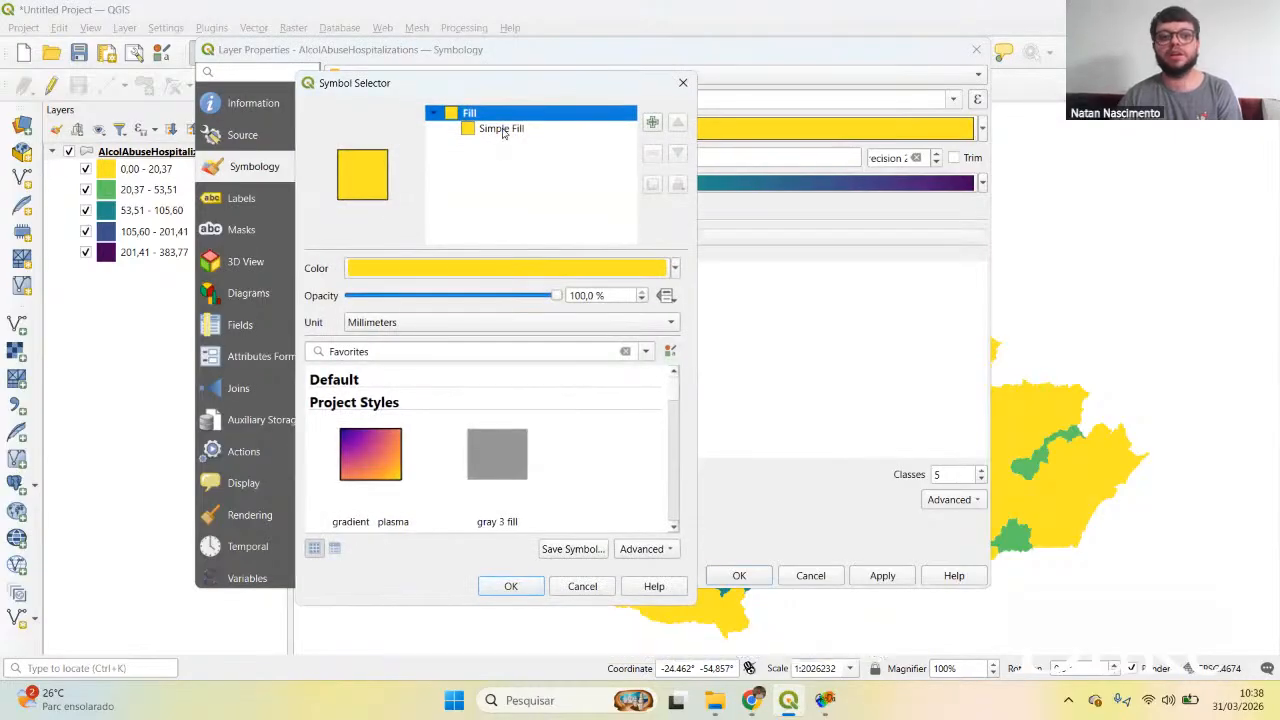
pyautogui.click(504, 130)
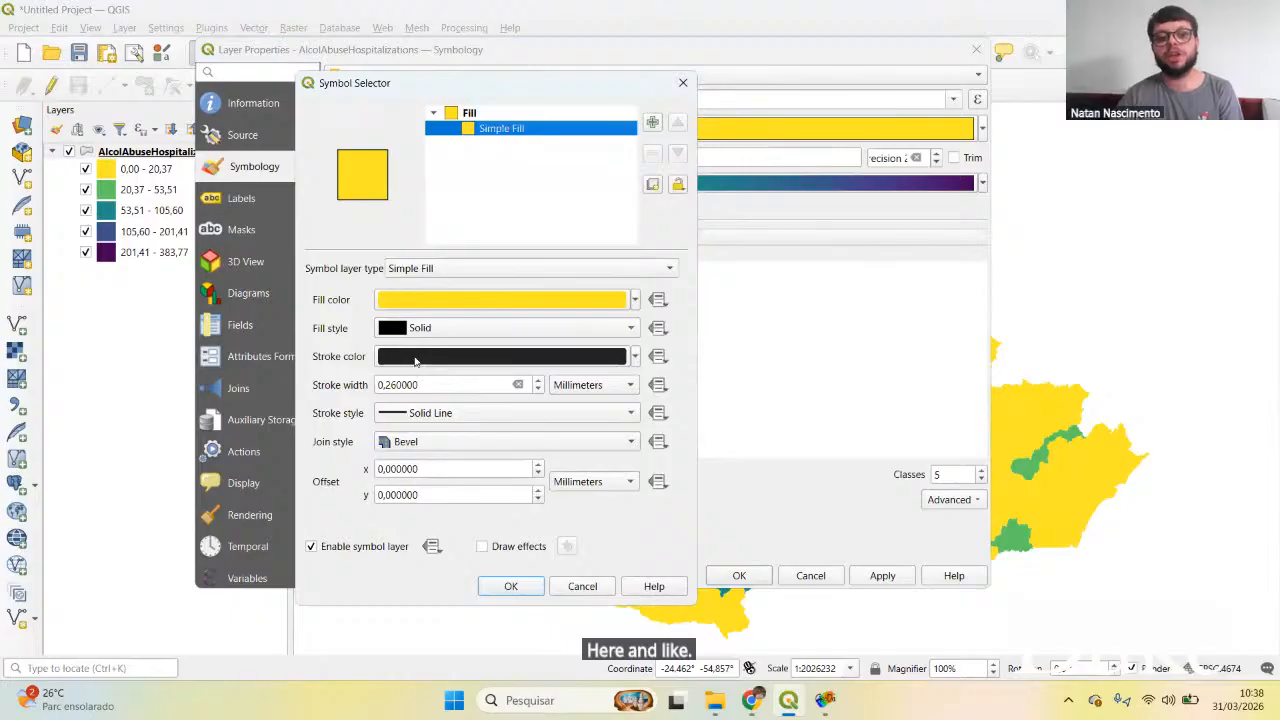
pyautogui.click(634, 362)
pyautogui.click(617, 366)
pyautogui.click(598, 365)
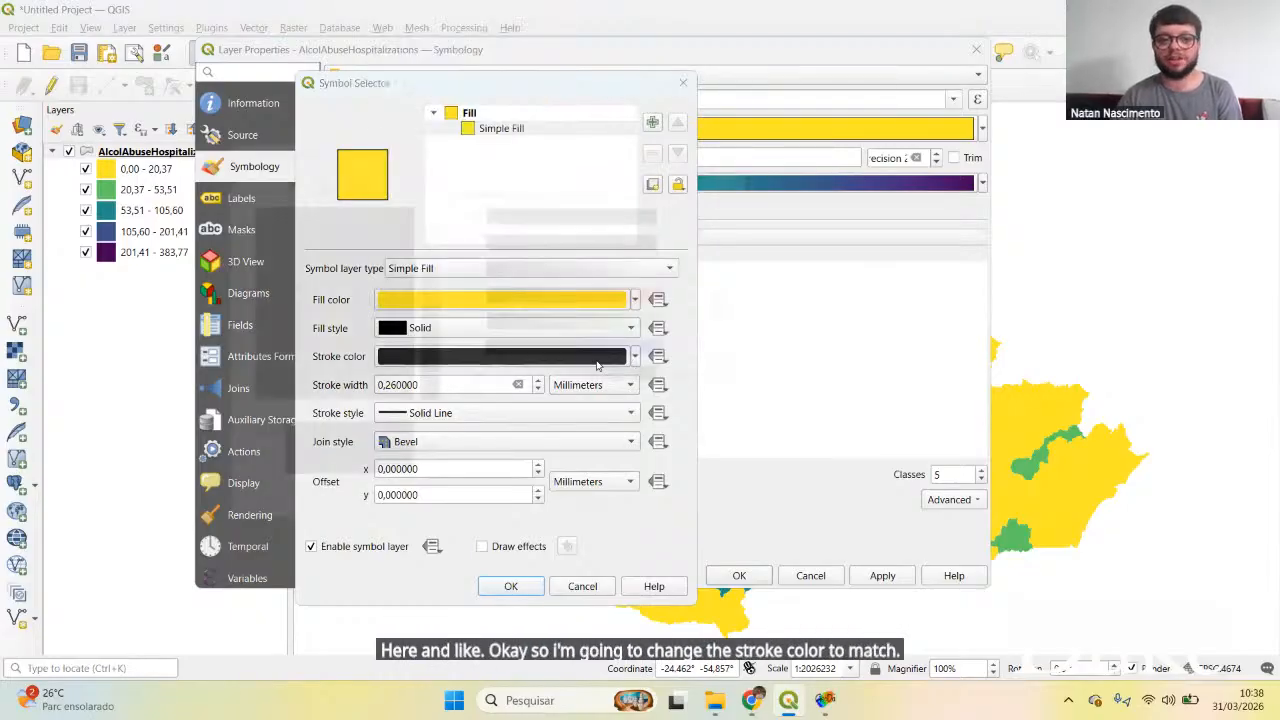
pyautogui.click(331, 164)
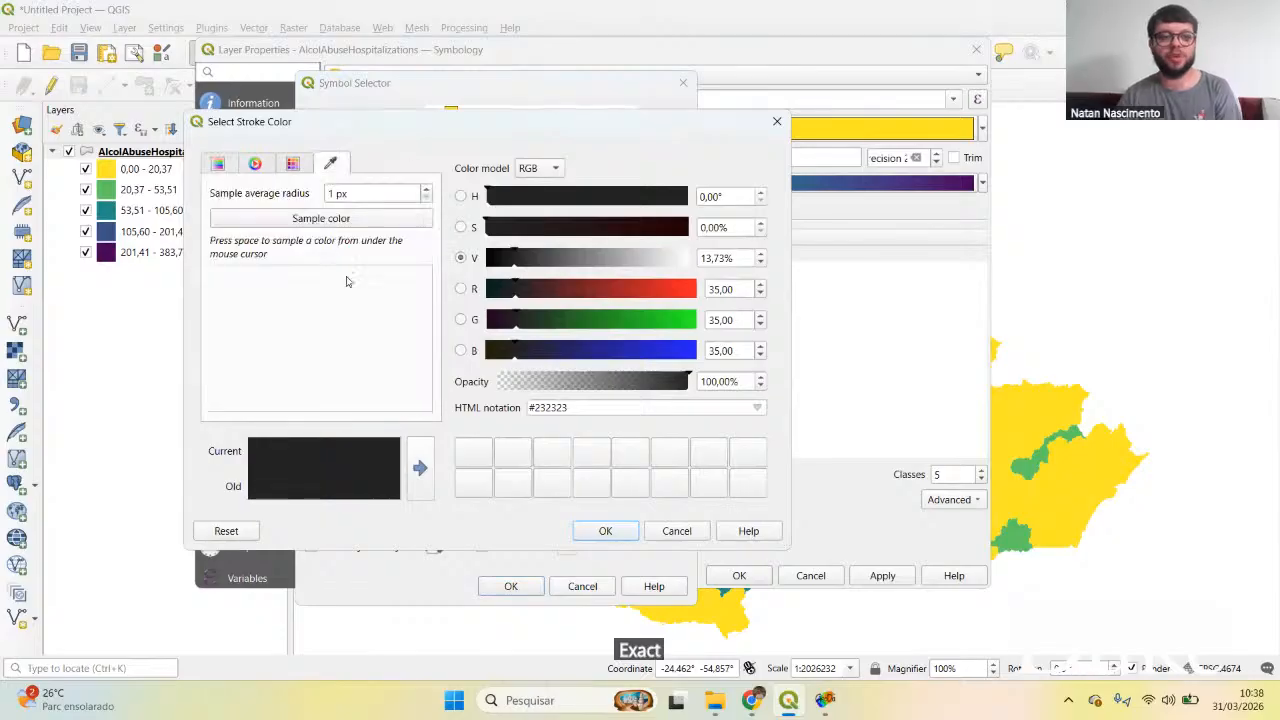
pyautogui.click(380, 220)
pyautogui.click(877, 137)
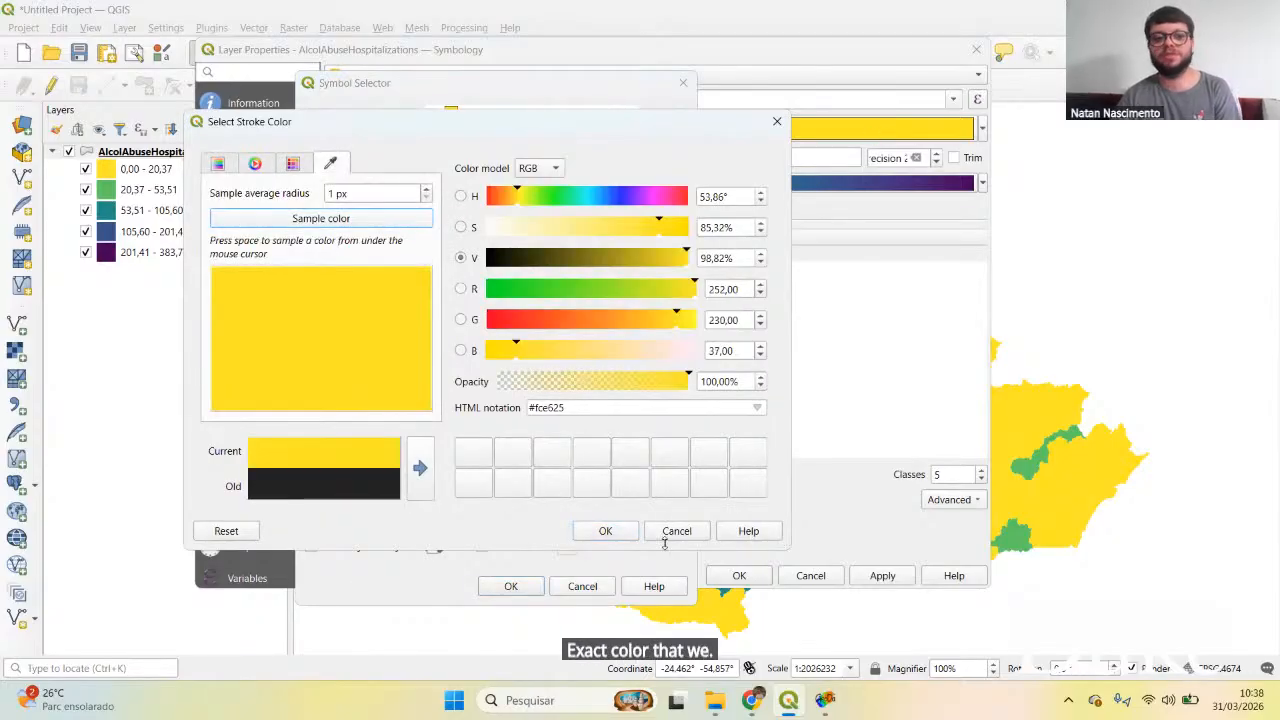
pyautogui.click(607, 533)
pyautogui.click(740, 576)
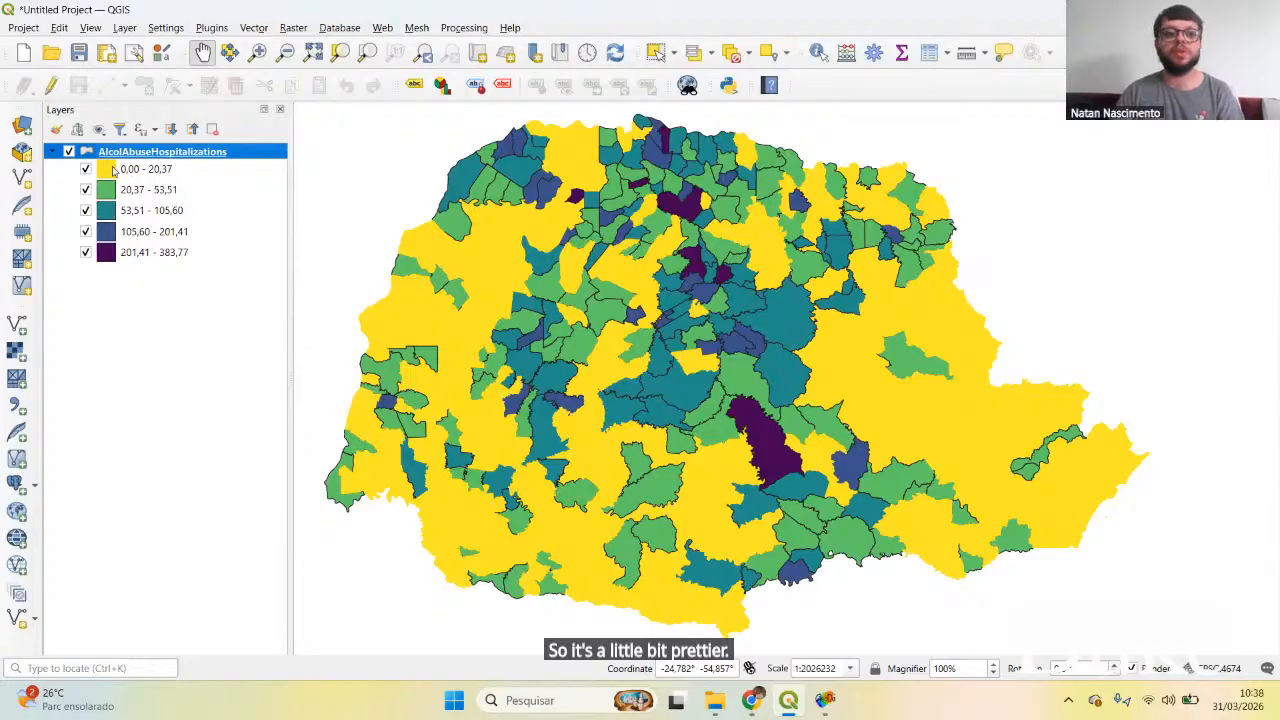
# Step: Set the stroke color of the 0,00 - 20,37 class to the standard black
pyautogui.doubleClick(116, 170)
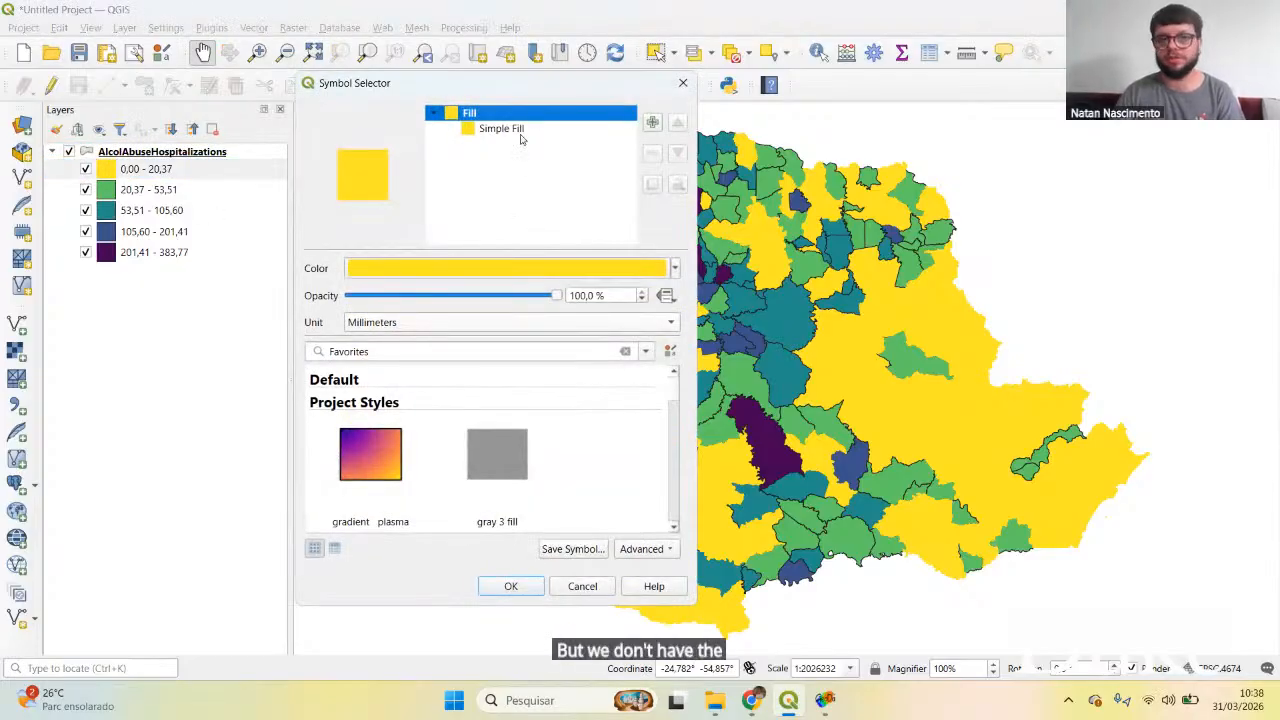
pyautogui.click(512, 130)
pyautogui.click(634, 357)
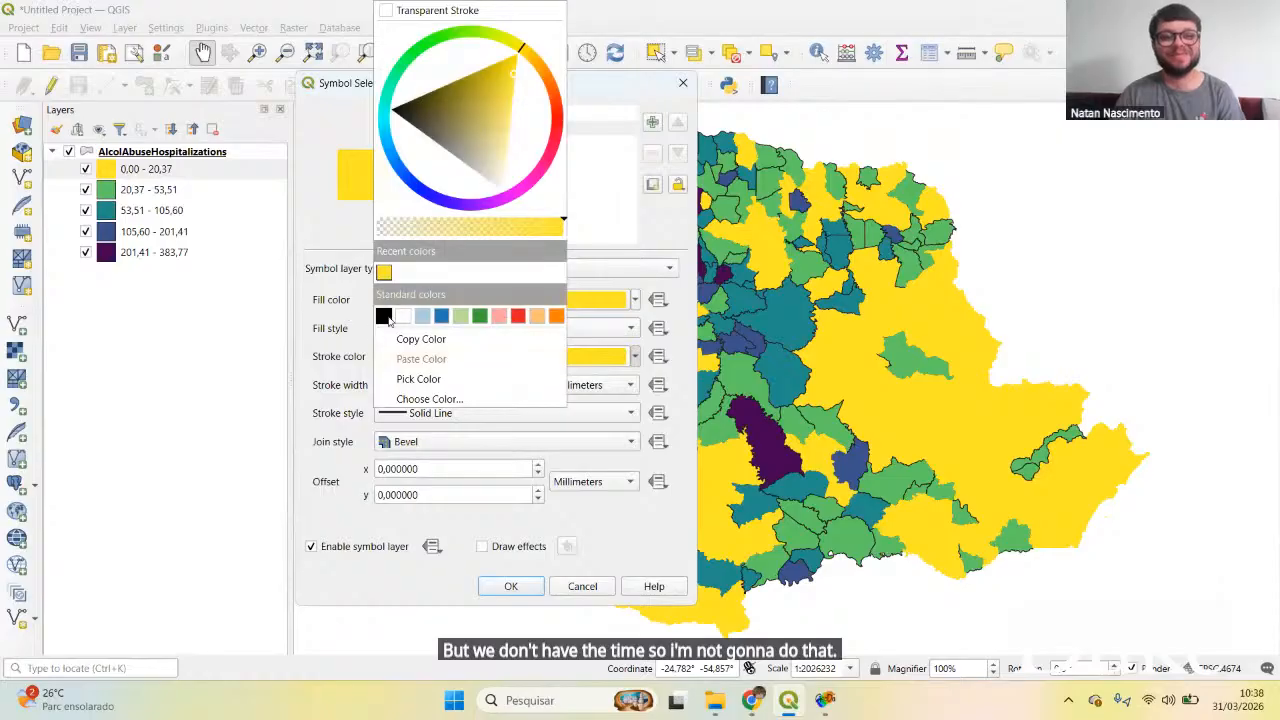
pyautogui.click(384, 317)
pyautogui.click(510, 586)
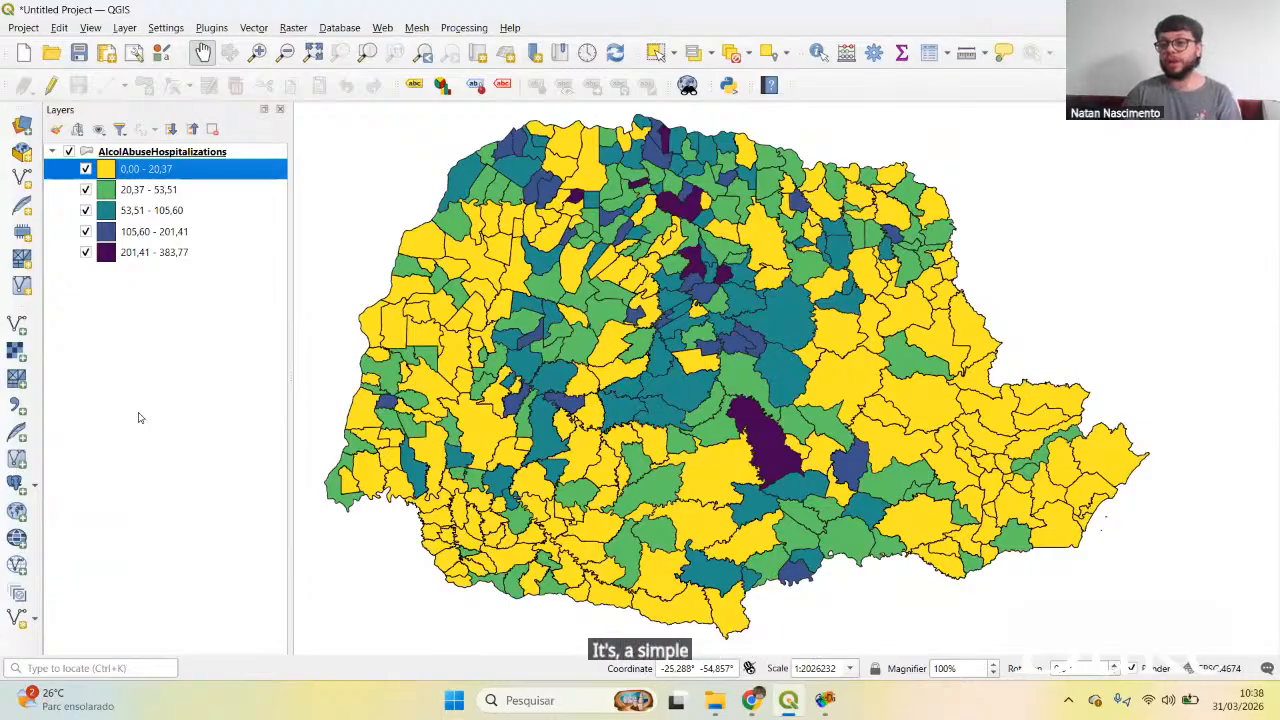
# Step: Open the attribute table of the AlcolAbuseHospitalizations layer
pyautogui.click(154, 342)
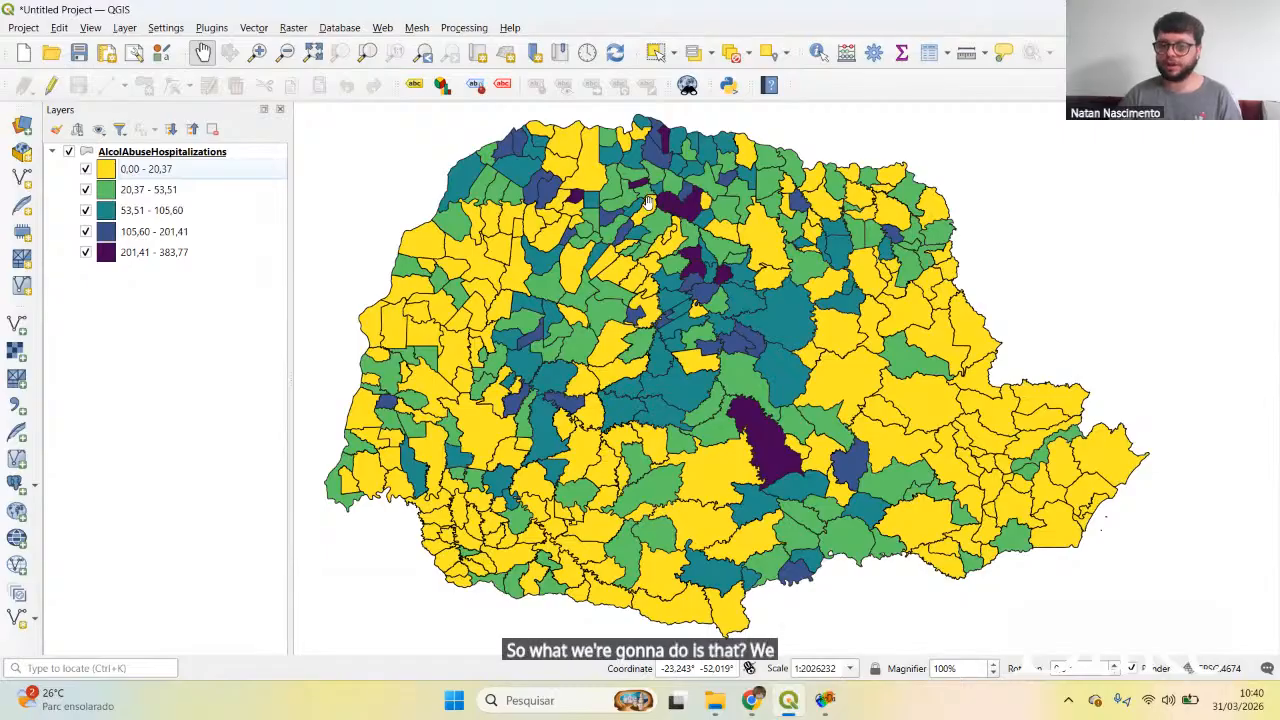
pyautogui.click(118, 153)
pyautogui.rightClick(120, 153)
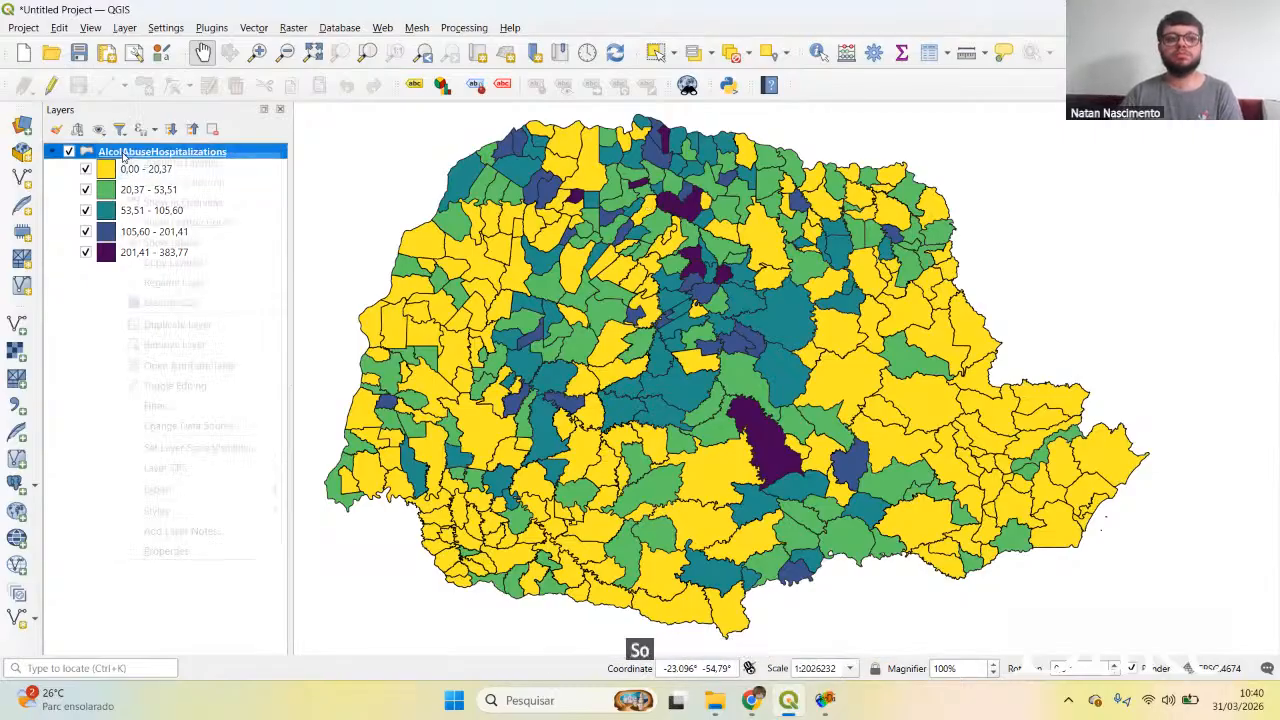
pyautogui.click(216, 366)
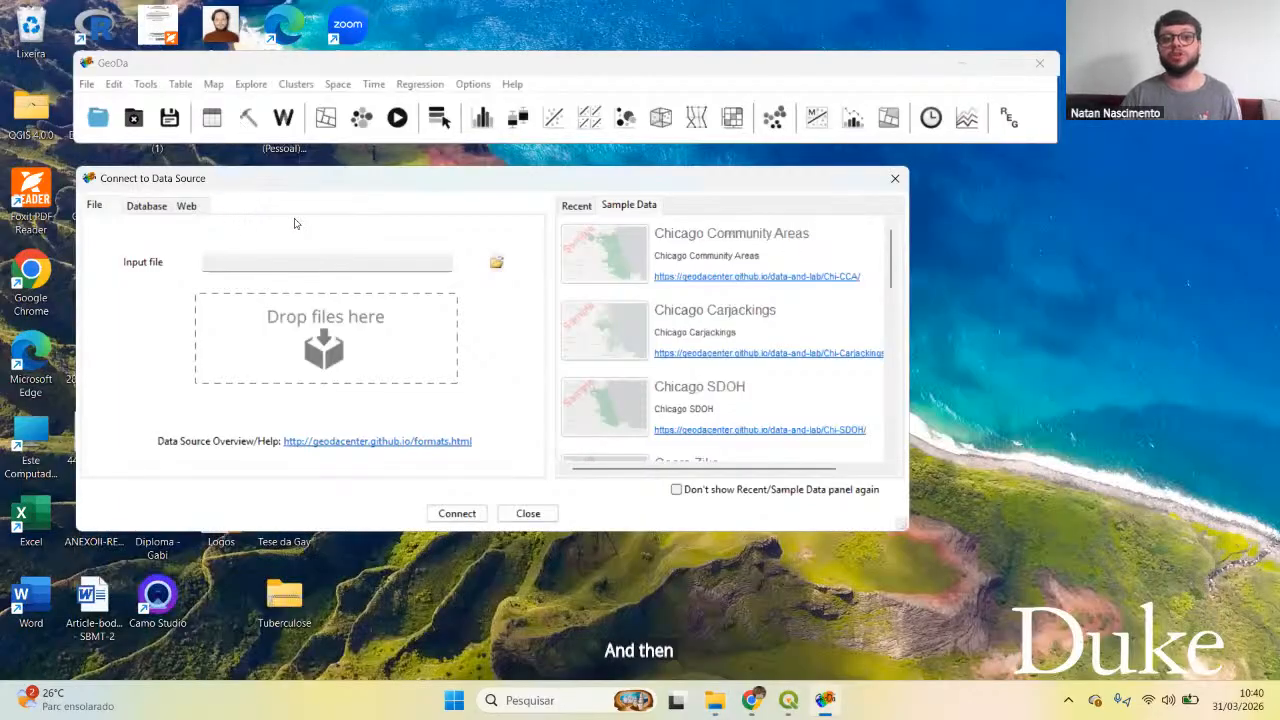
# Step: Load AlcolAbuseHospitalizations.shp from the Shape Files - Zip folder of SpatialAnalysis101 - Session 3 as the input data source
pyautogui.click(498, 264)
pyautogui.click(590, 296)
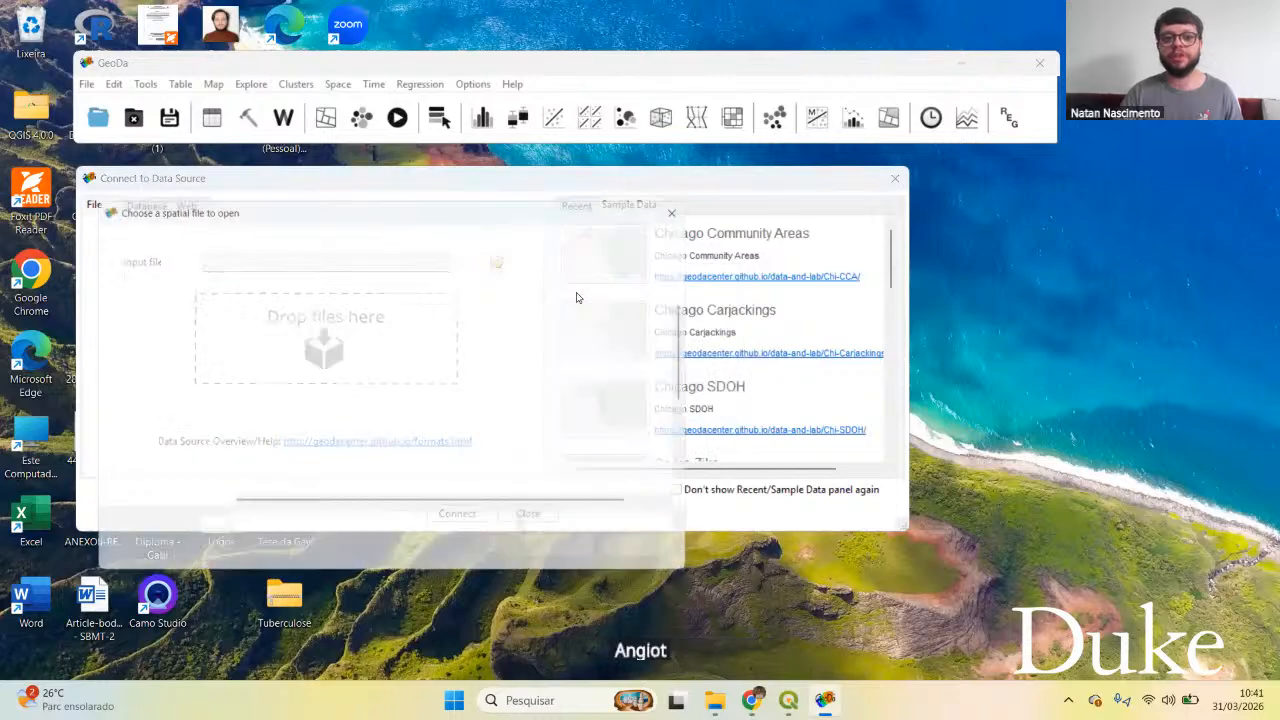
pyautogui.click(148, 441)
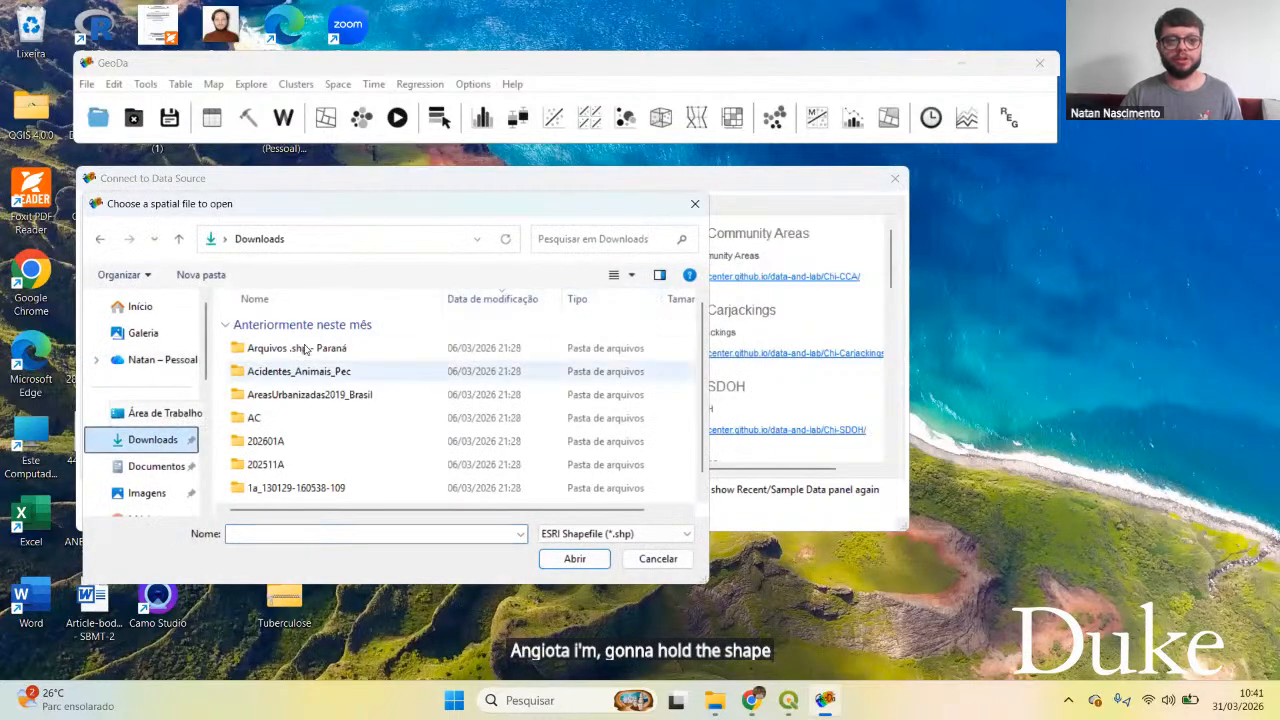
pyautogui.doubleClick(350, 350)
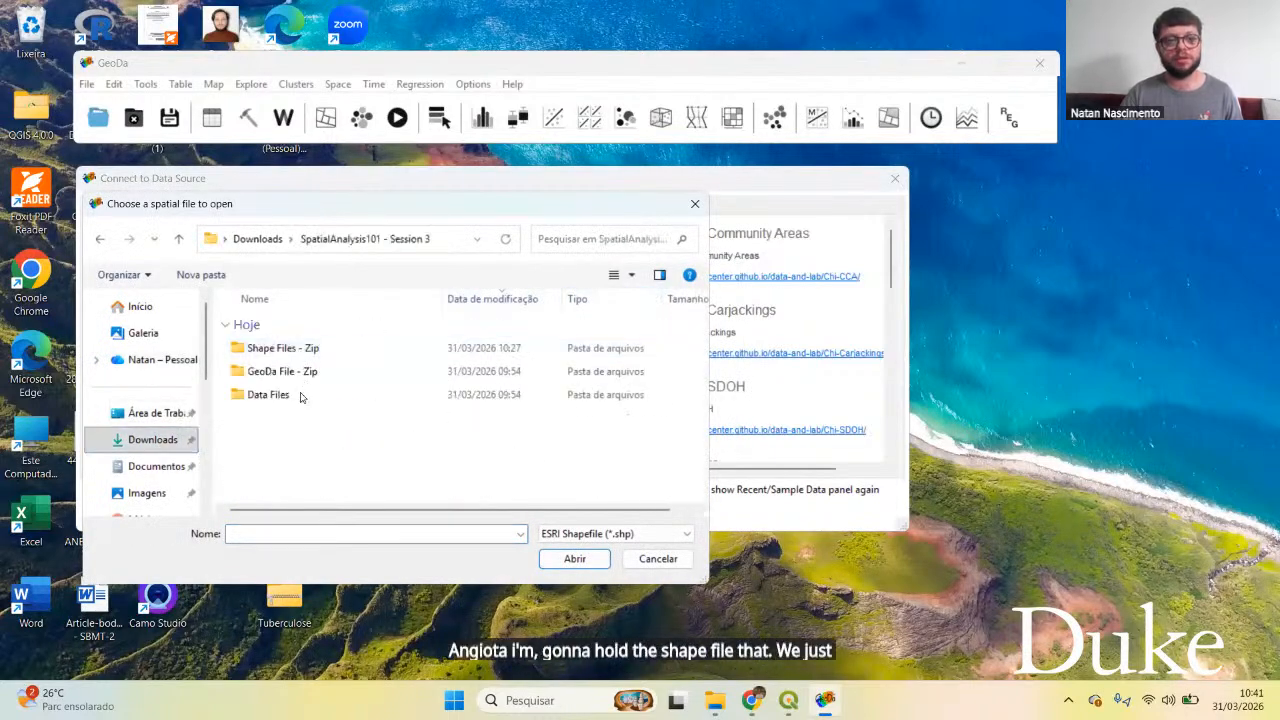
pyautogui.doubleClick(318, 350)
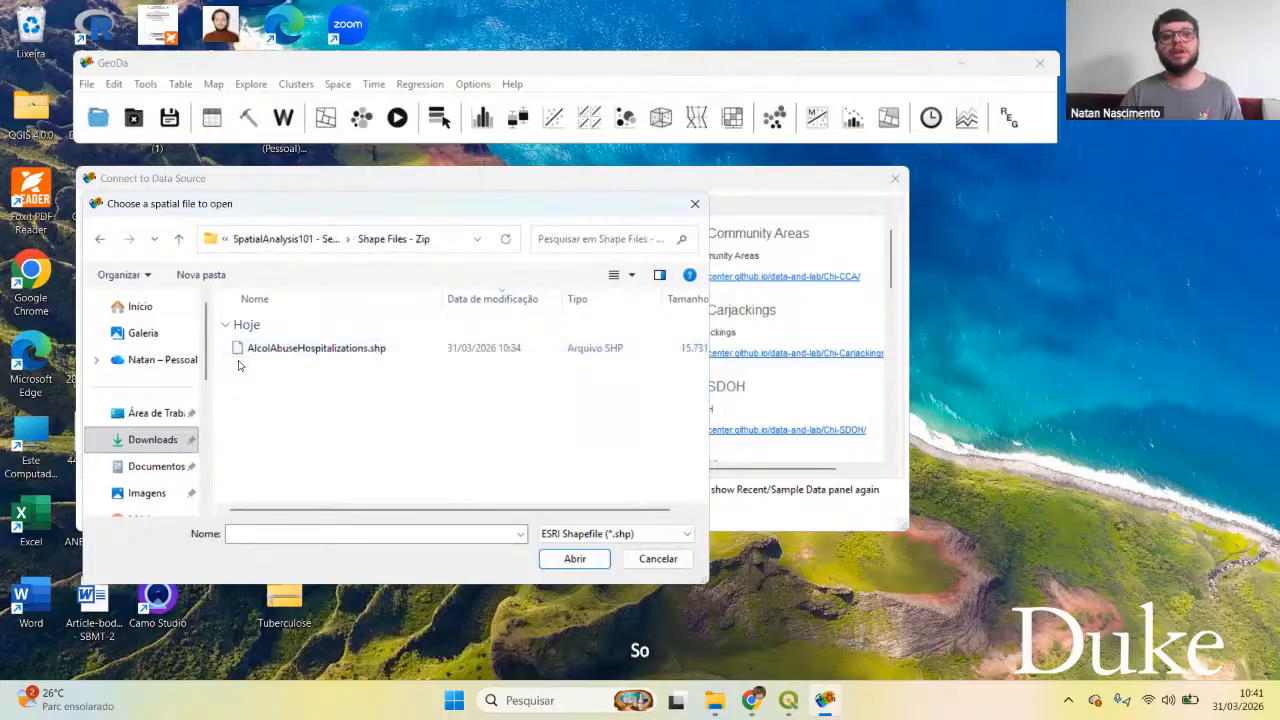
pyautogui.doubleClick(300, 350)
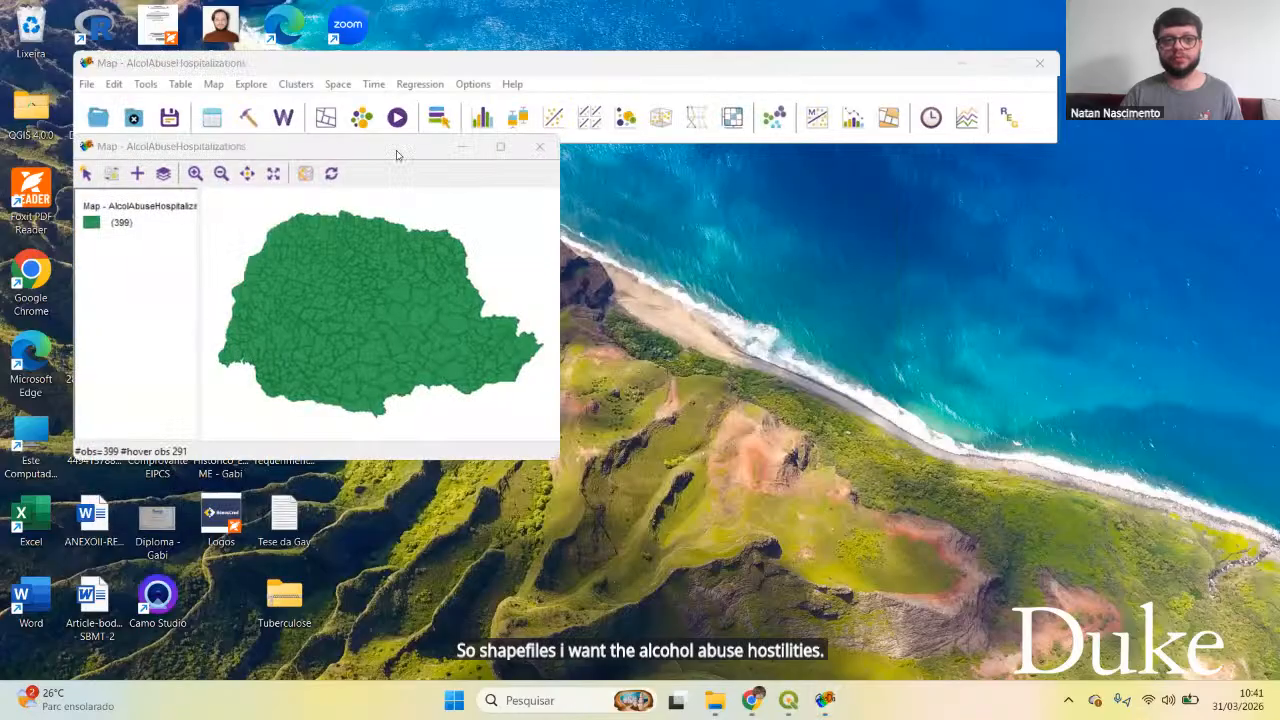
# Step: Enlarge the AlcolAbuseHospitalizations map window and place it just below the main GeoDa toolbar
pyautogui.moveTo(396, 160); pyautogui.dragTo(398, 184)
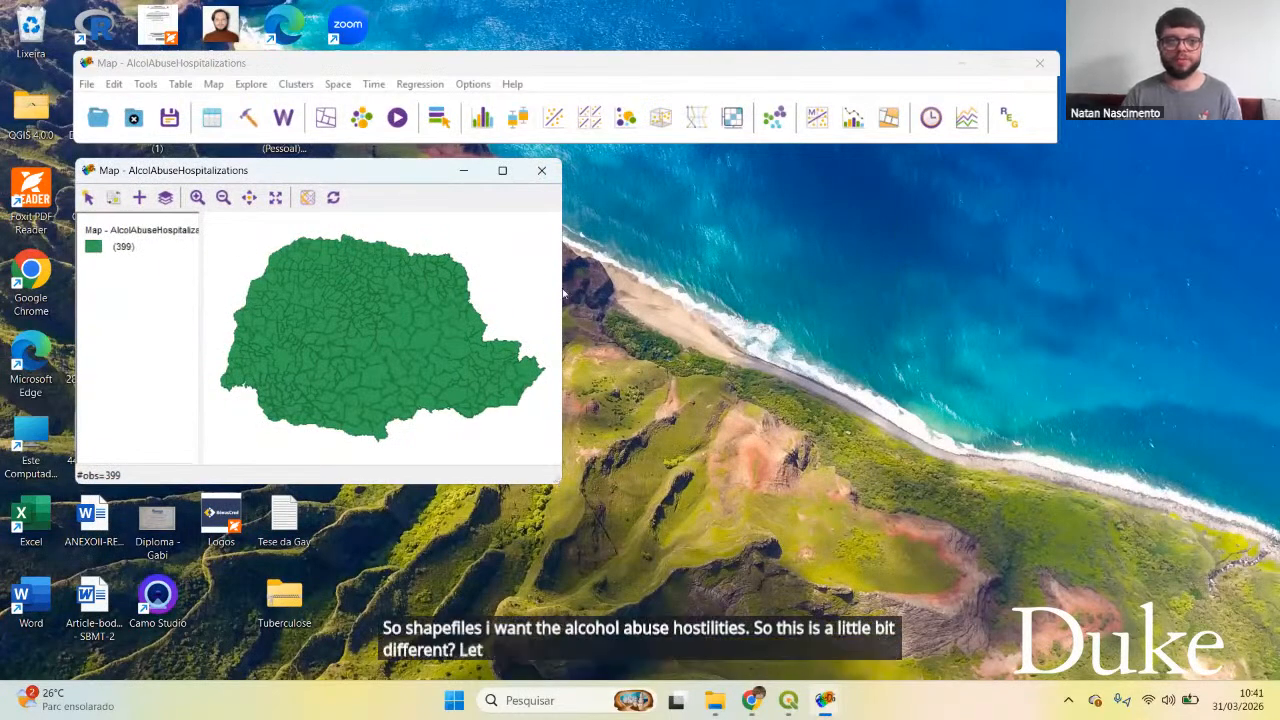
pyautogui.moveTo(556, 481); pyautogui.dragTo(866, 555)
pyautogui.moveTo(568, 175); pyautogui.dragTo(566, 168)
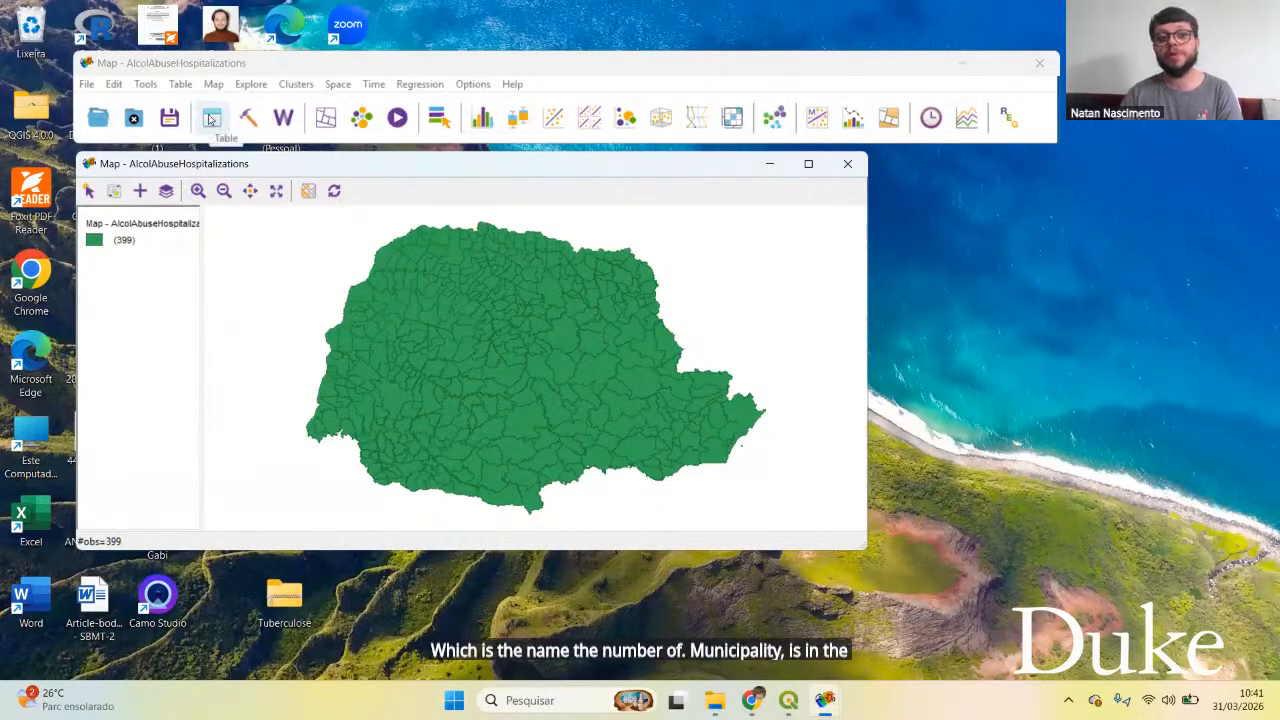
# Step: Open the layer's attribute table and widen the IBGECode, AAH_23 and AAH_24 columns to show their full names
pyautogui.click(210, 119)
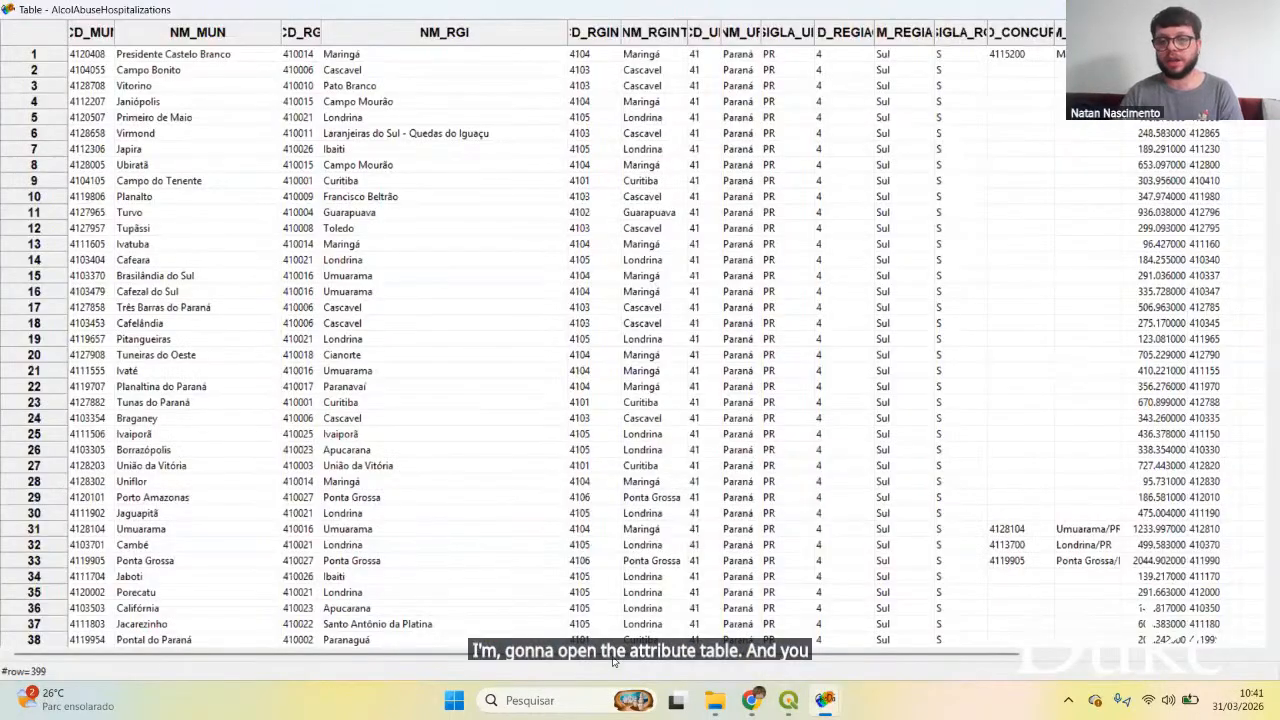
pyautogui.moveTo(520, 655); pyautogui.dragTo(770, 655)
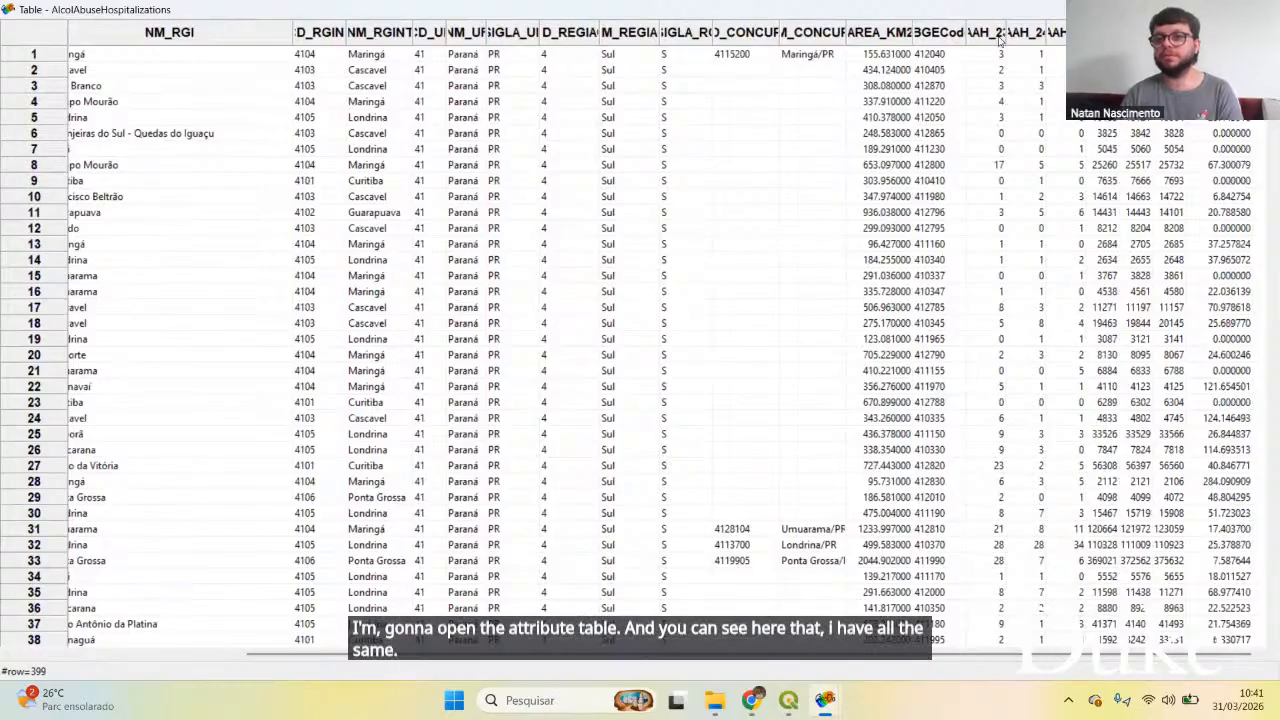
pyautogui.doubleClick(966, 28)
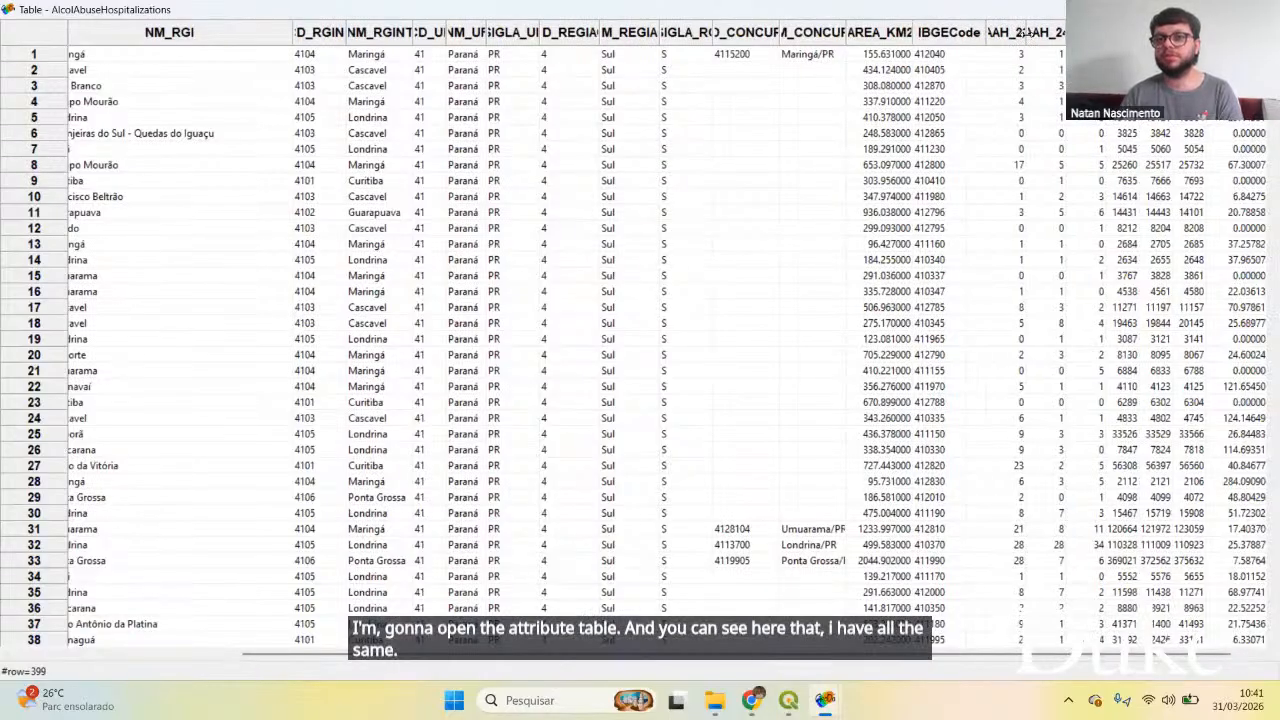
pyautogui.doubleClick(1026, 33)
pyautogui.doubleClick(1083, 33)
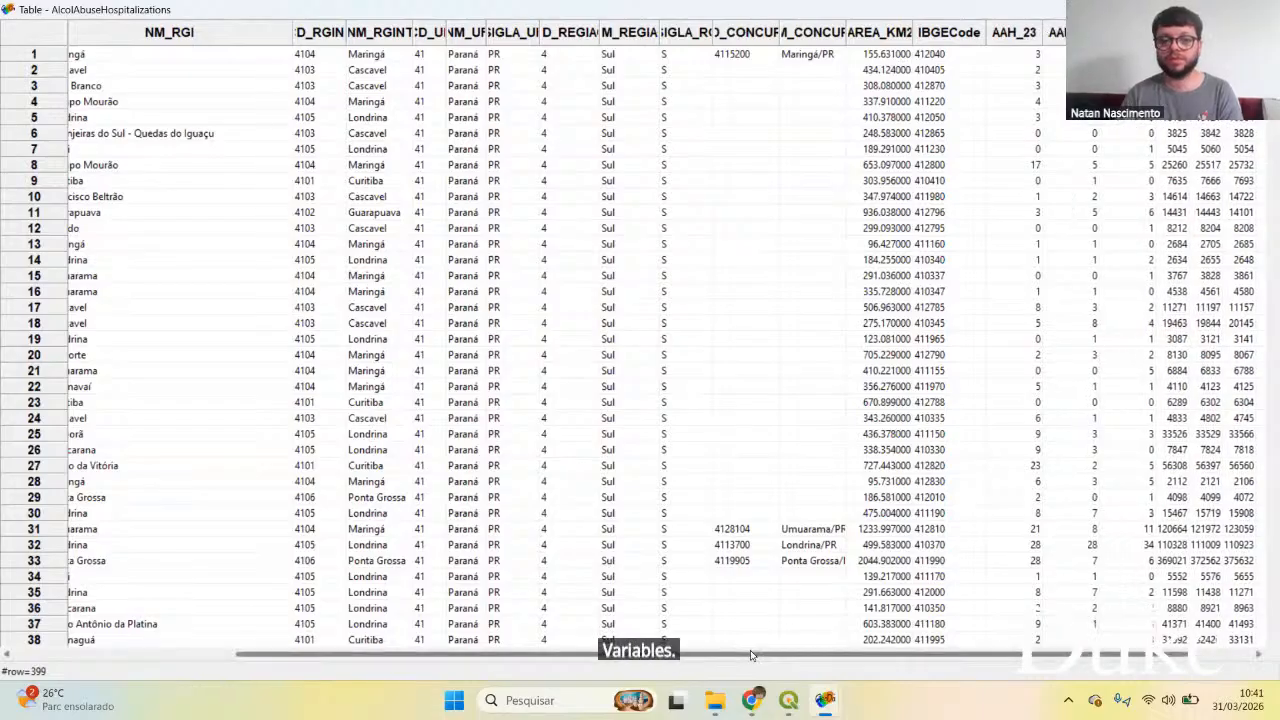
# Step: Sort the attribute table by the 2023 hospitalization rate column in descending order
pyautogui.moveTo(850, 655); pyautogui.dragTo(910, 655)
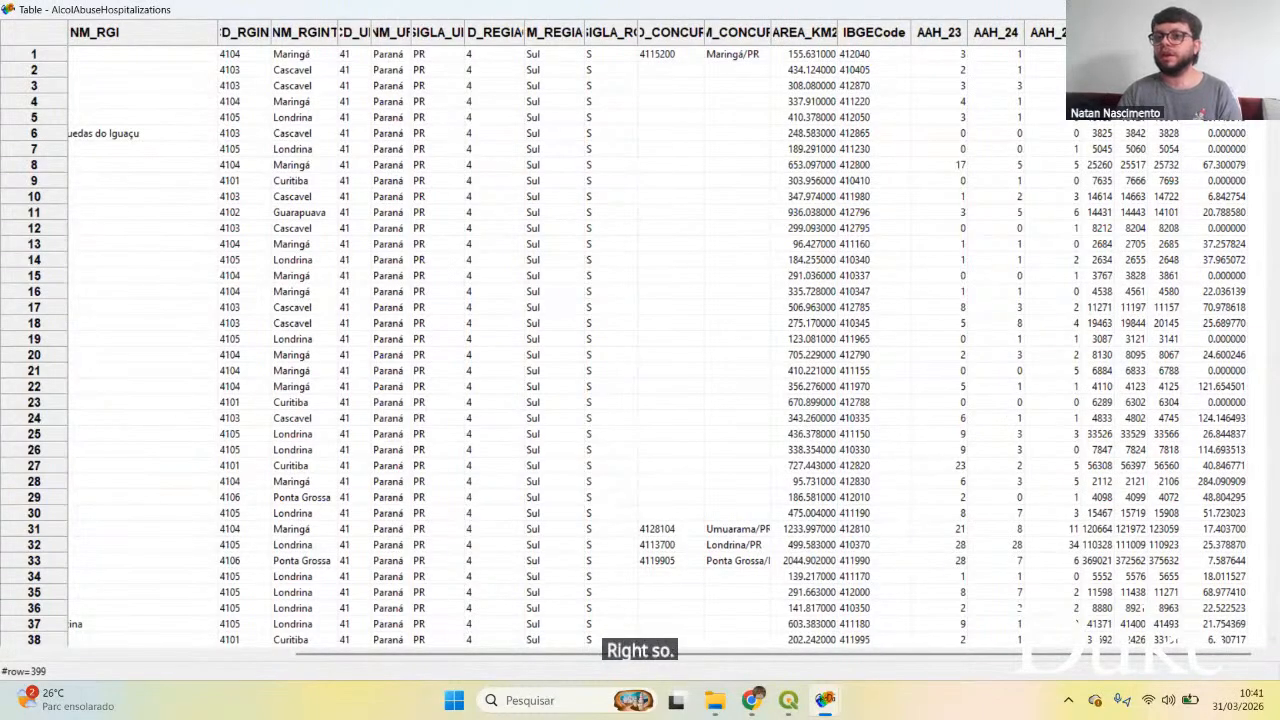
pyautogui.doubleClick(1218, 32)
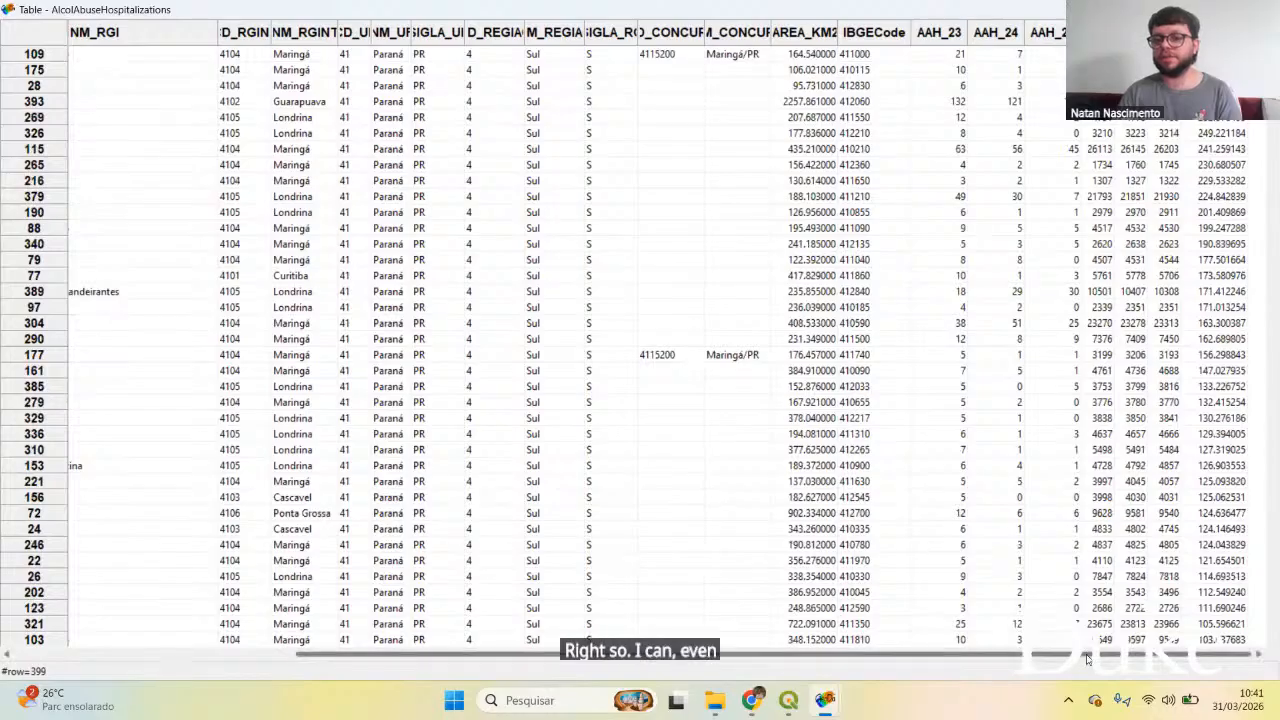
pyautogui.moveTo(1091, 656)
pyautogui.mouseDown()
pyautogui.moveTo(810, 650)
pyautogui.moveTo(1092, 654)
pyautogui.mouseUp()
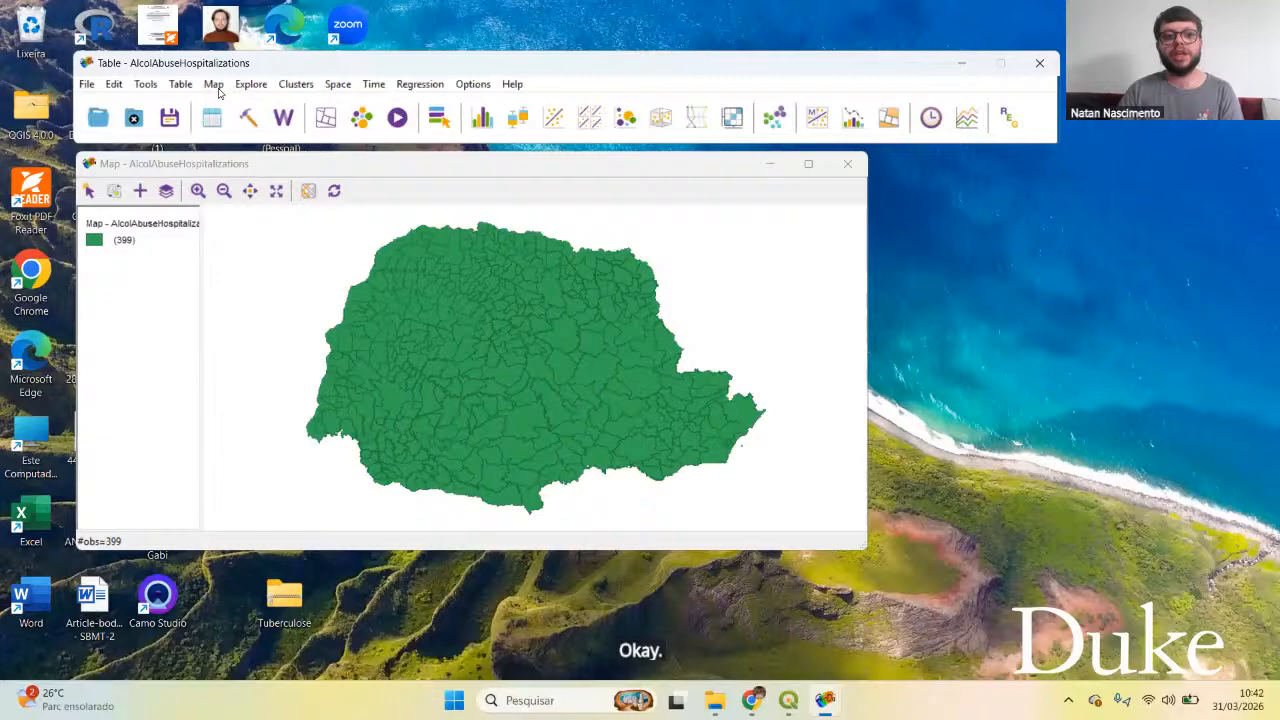
# Step: Create a Natural Breaks map with 5 classes for the RateAAH23 variable
pyautogui.click(214, 86)
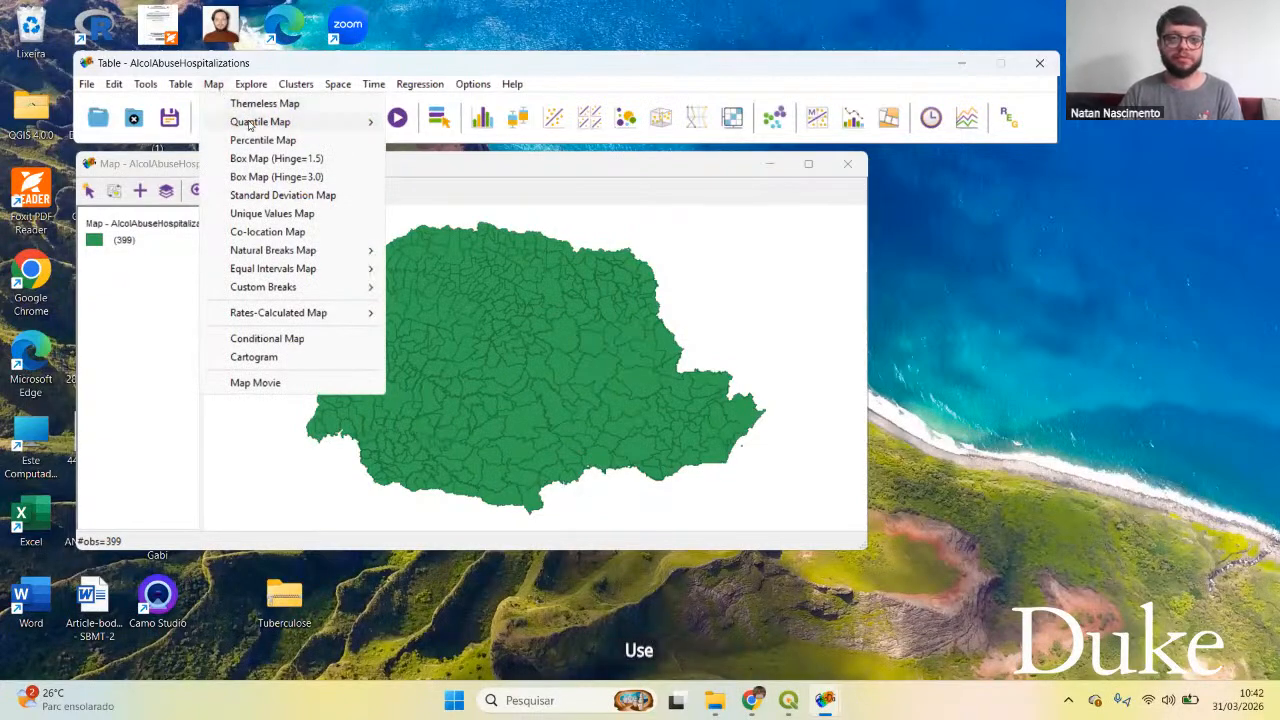
pyautogui.moveTo(252, 122)
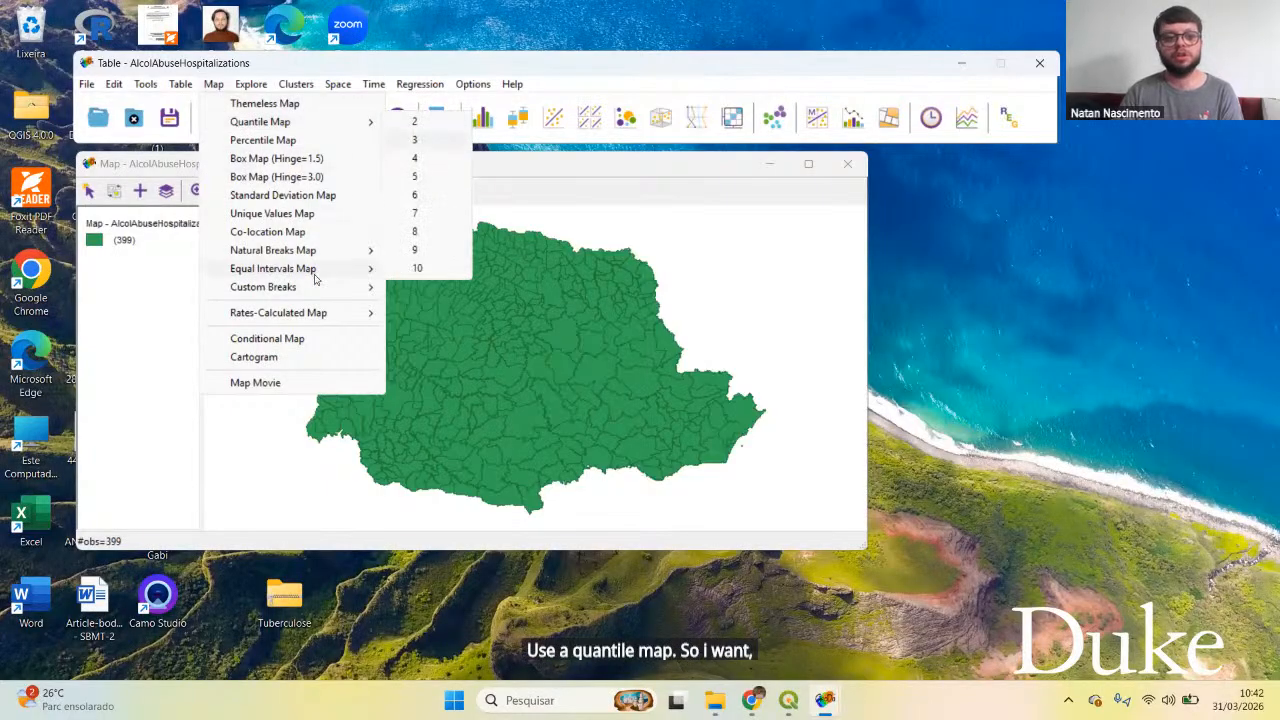
pyautogui.moveTo(331, 257)
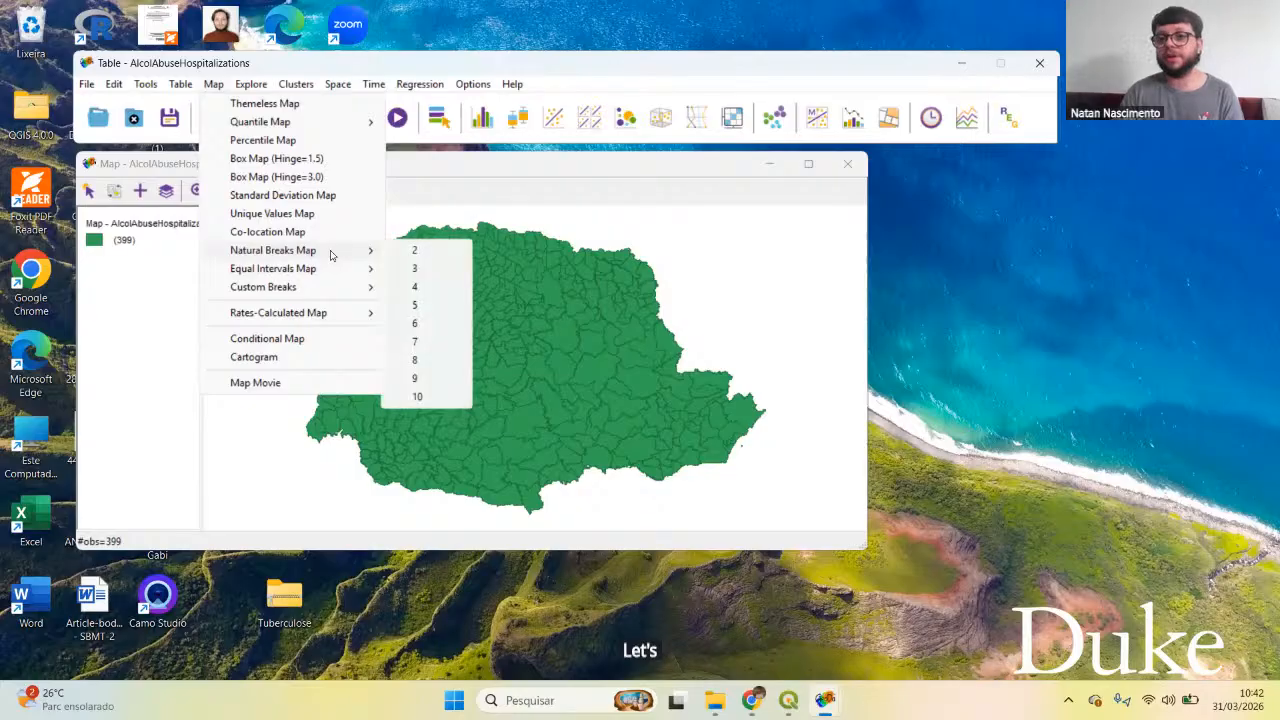
pyautogui.click(416, 306)
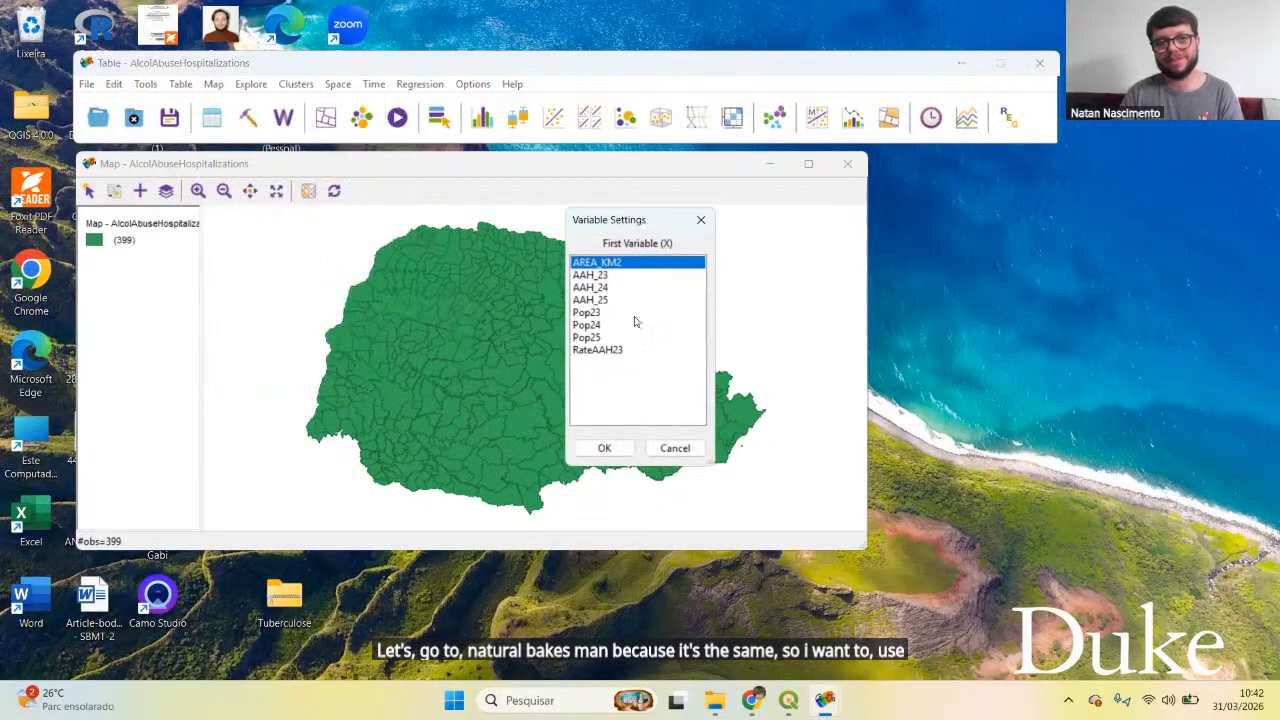
pyautogui.click(597, 349)
pyautogui.click(604, 447)
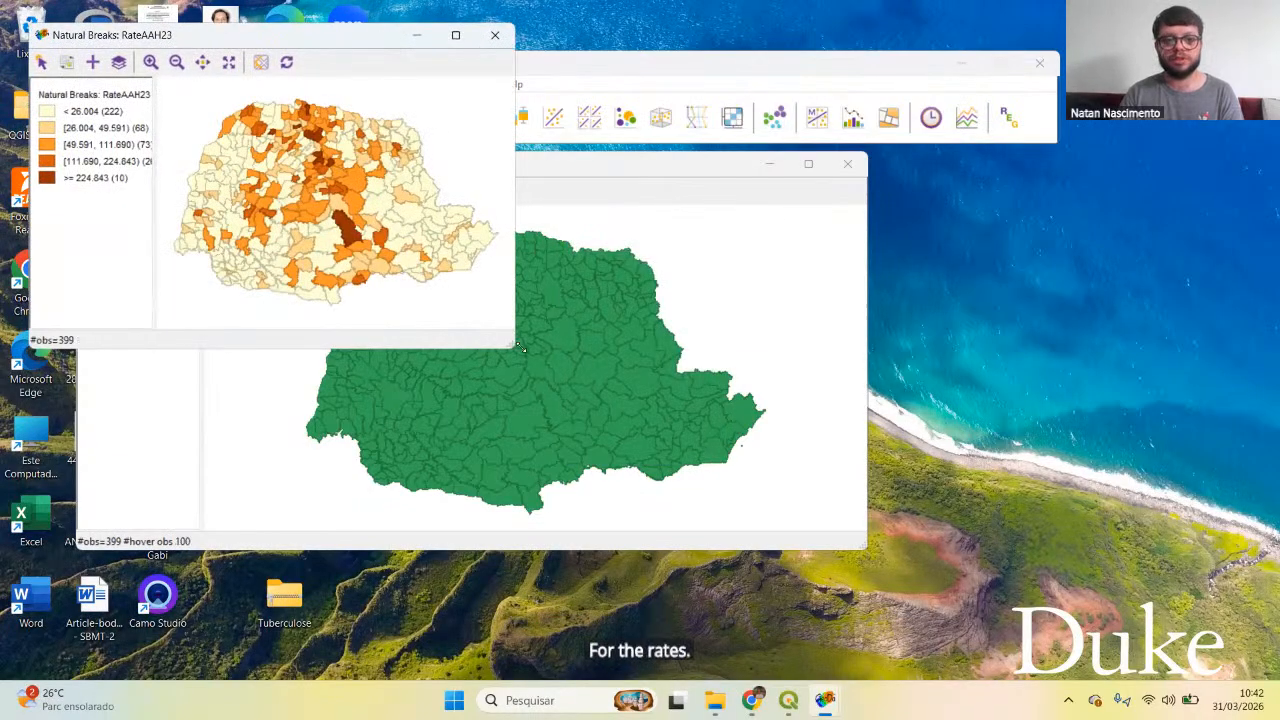
# Step: Arrange the natural breaks map side by side with the QGIS window and narrow the QGIS Layers panel to compare both maps
pyautogui.moveTo(519, 347); pyautogui.dragTo(710, 658)
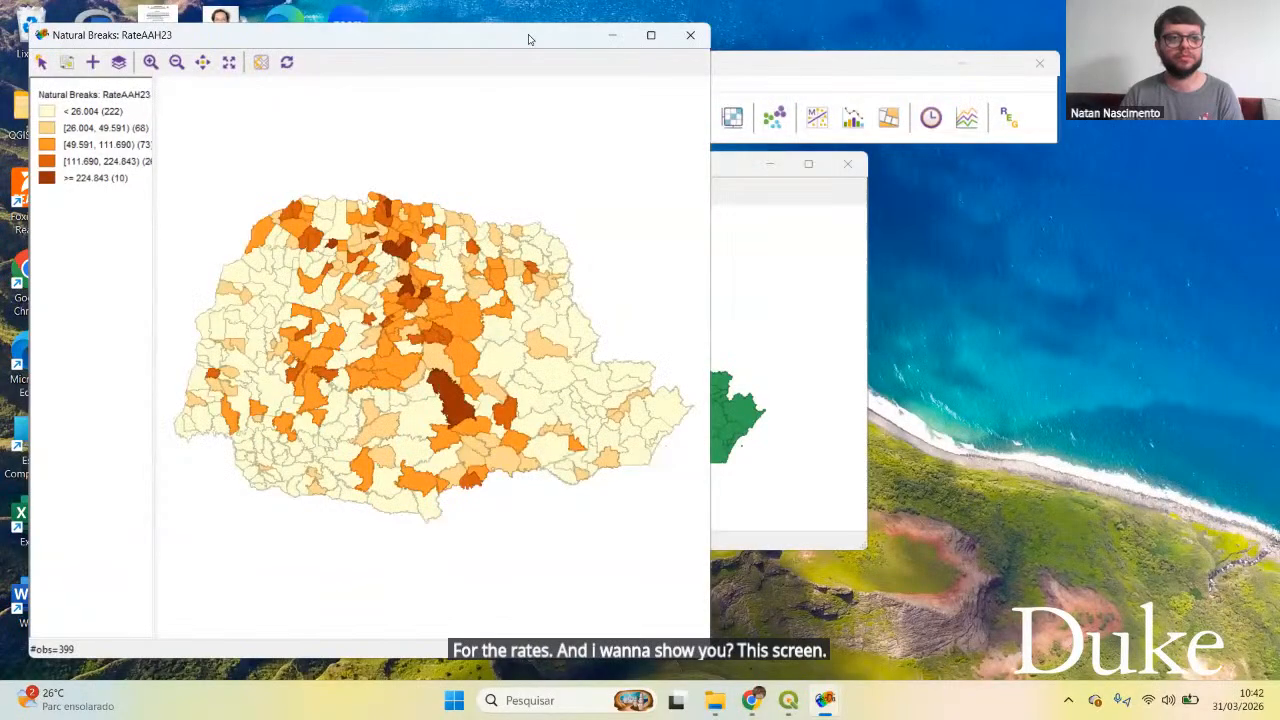
pyautogui.press('super+Left')
pyautogui.click(826, 472)
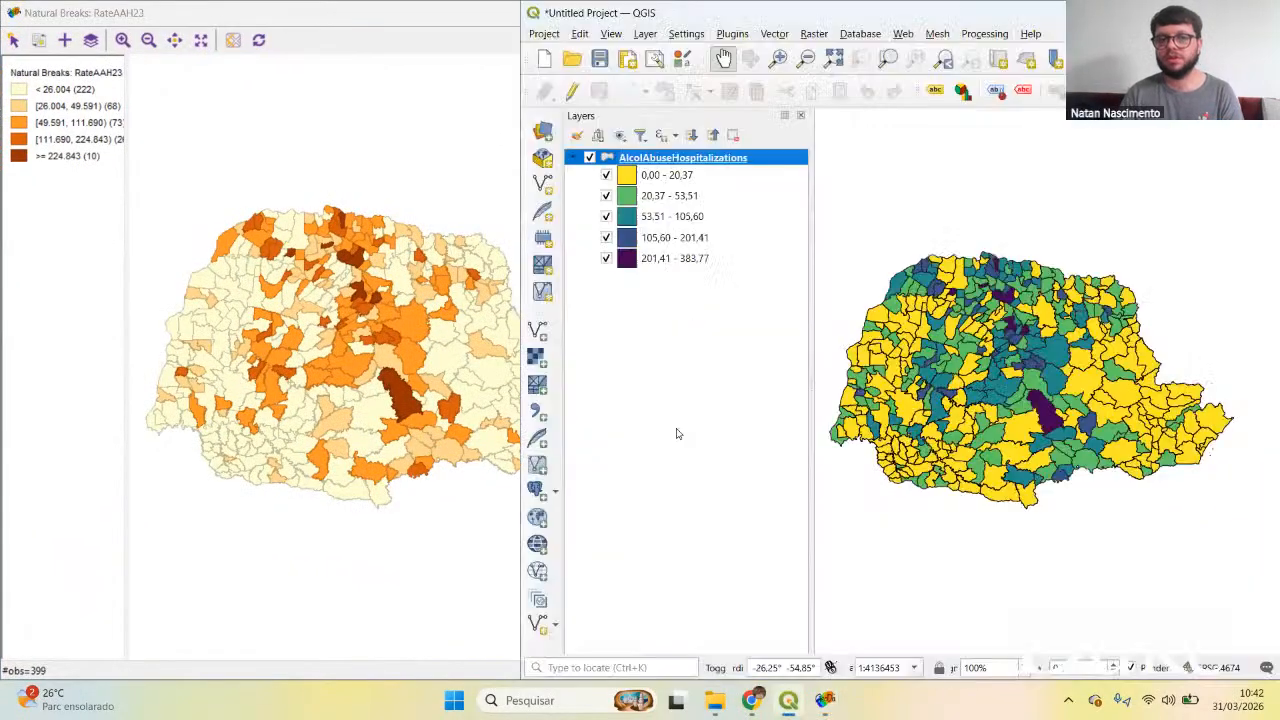
pyautogui.moveTo(814, 316); pyautogui.dragTo(686, 329)
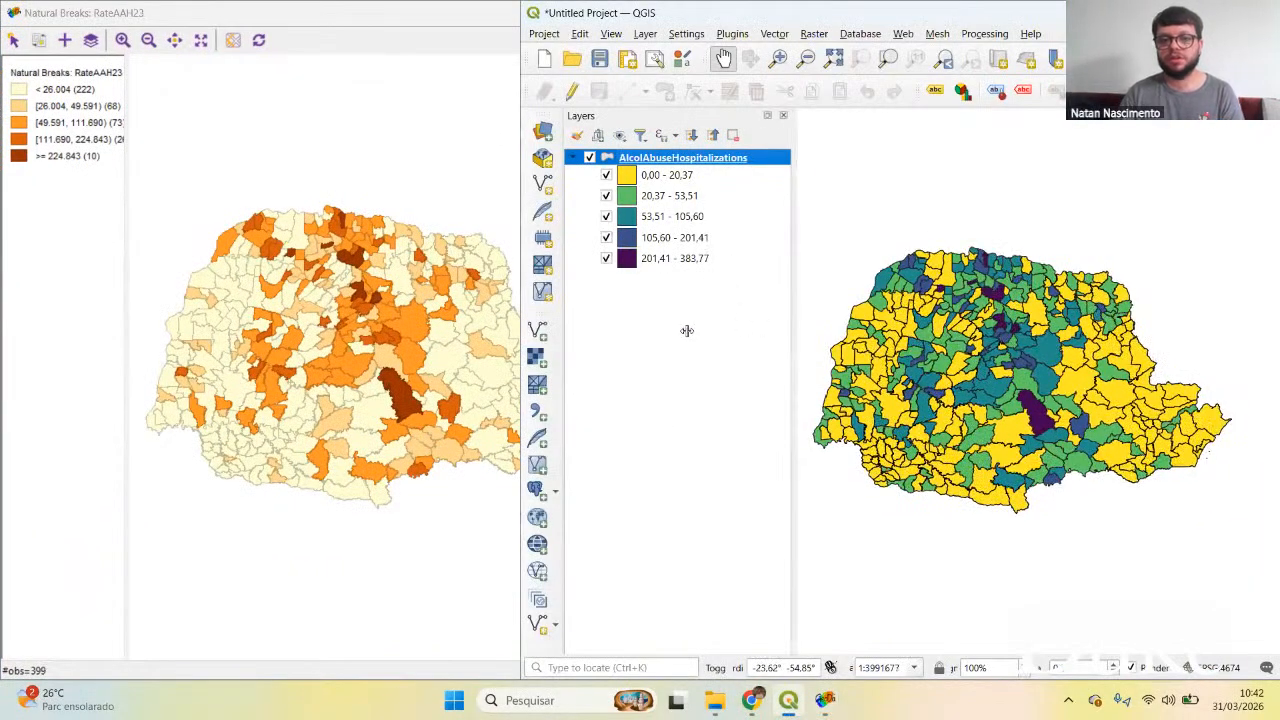
pyautogui.click(475, 148)
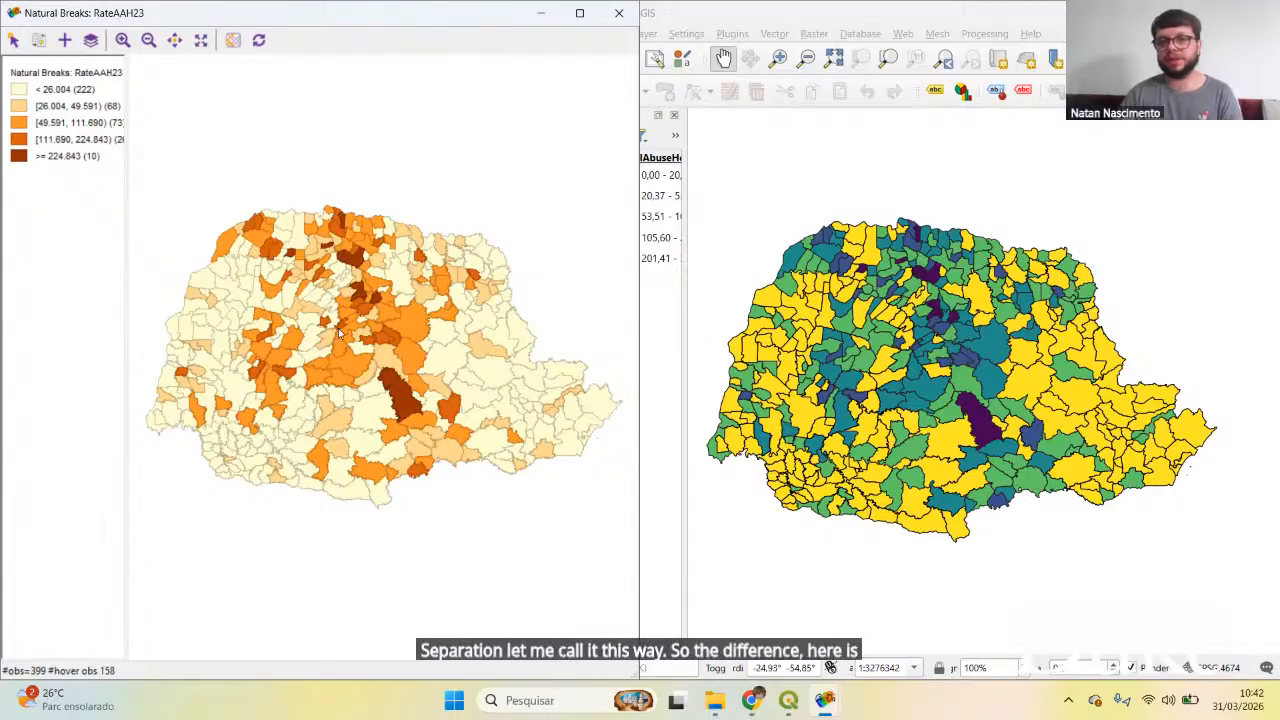
# Step: Select a single municipality on the natural breaks map, then clear the selection
pyautogui.rightClick(330, 194)
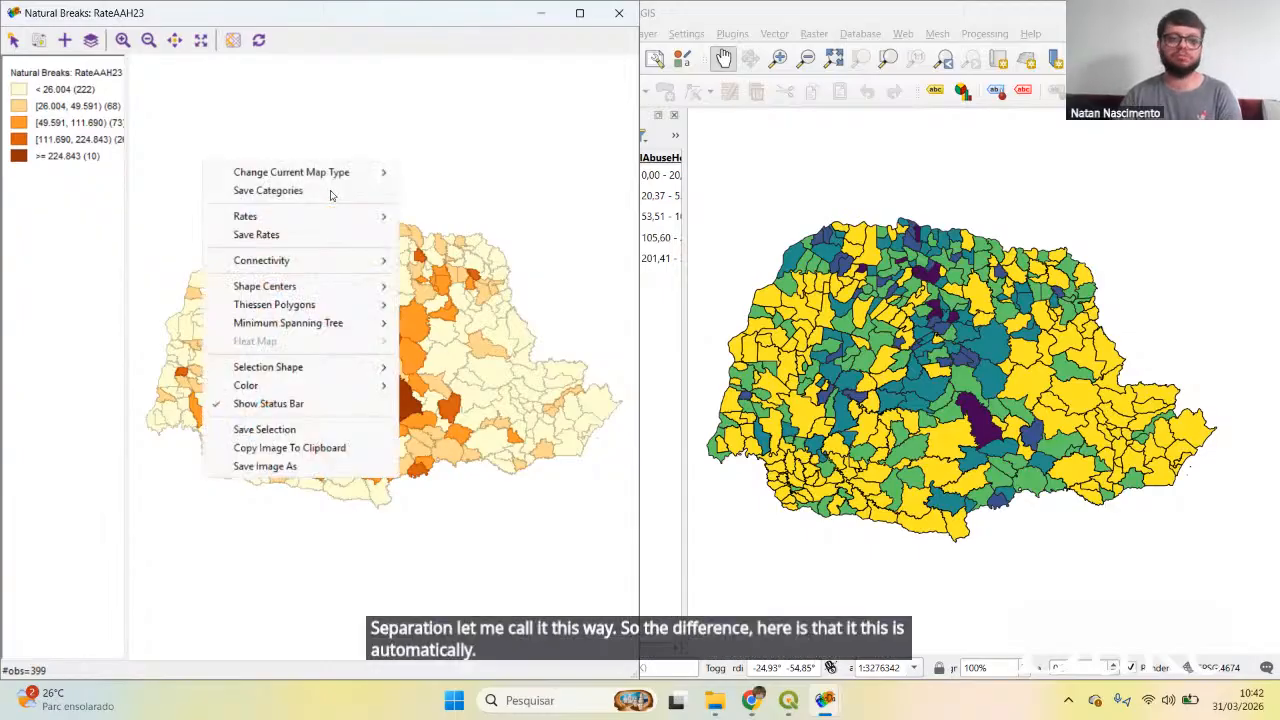
pyautogui.click(336, 466)
pyautogui.click(302, 238)
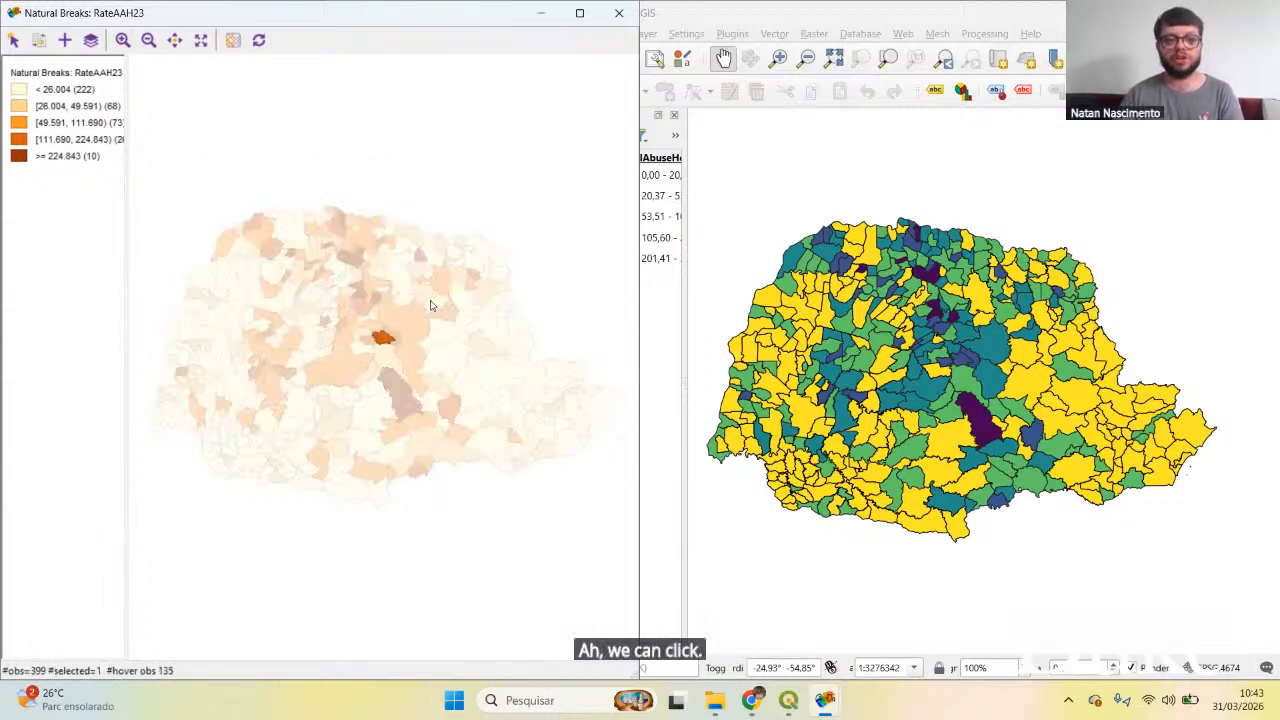
pyautogui.click(218, 256)
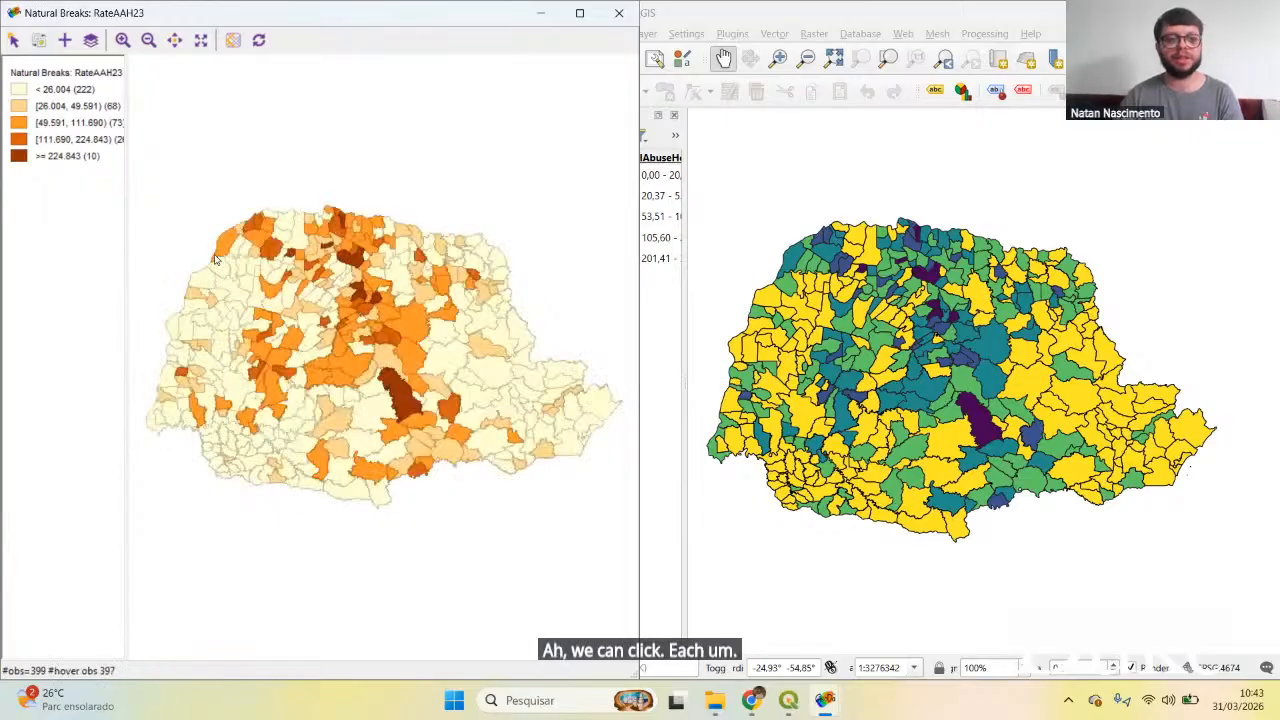
pyautogui.click(288, 172)
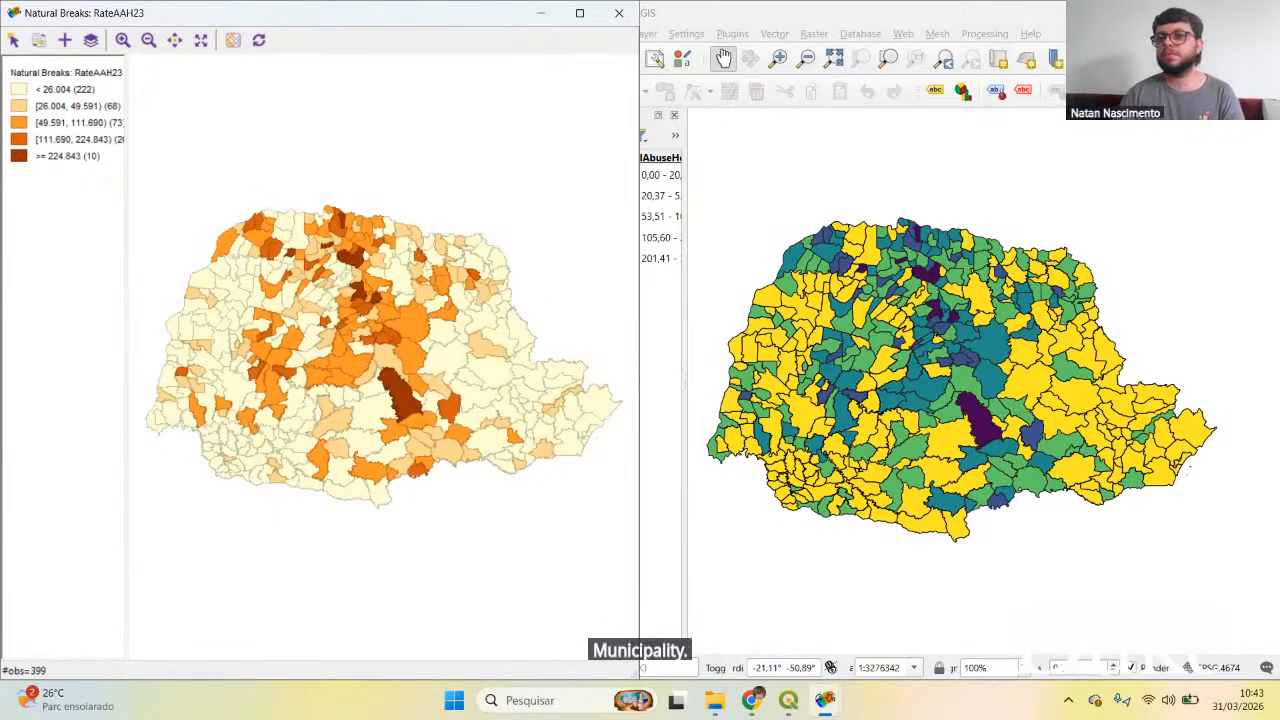
# Step: Minimize QGIS and restore the natural breaks map to a smaller floating window over the GeoDa workspace
pyautogui.press('super+Up')
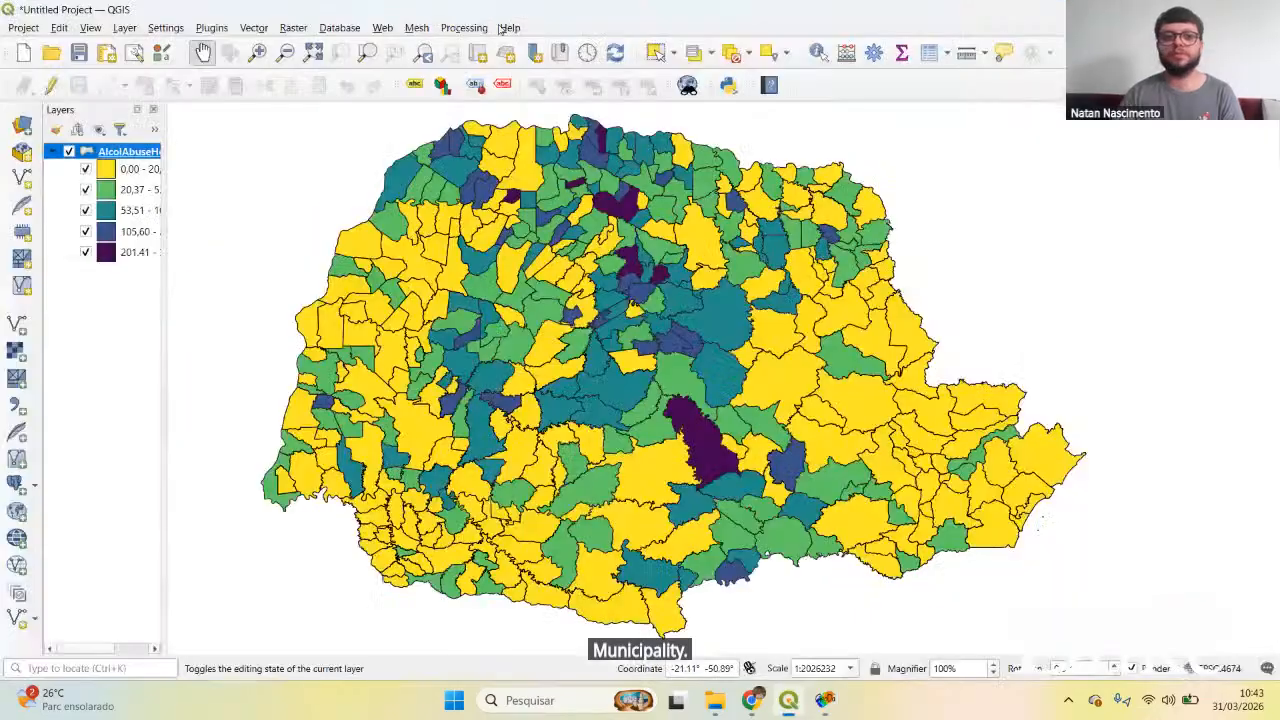
pyautogui.press('super+Down')
pyautogui.press('super+Down')
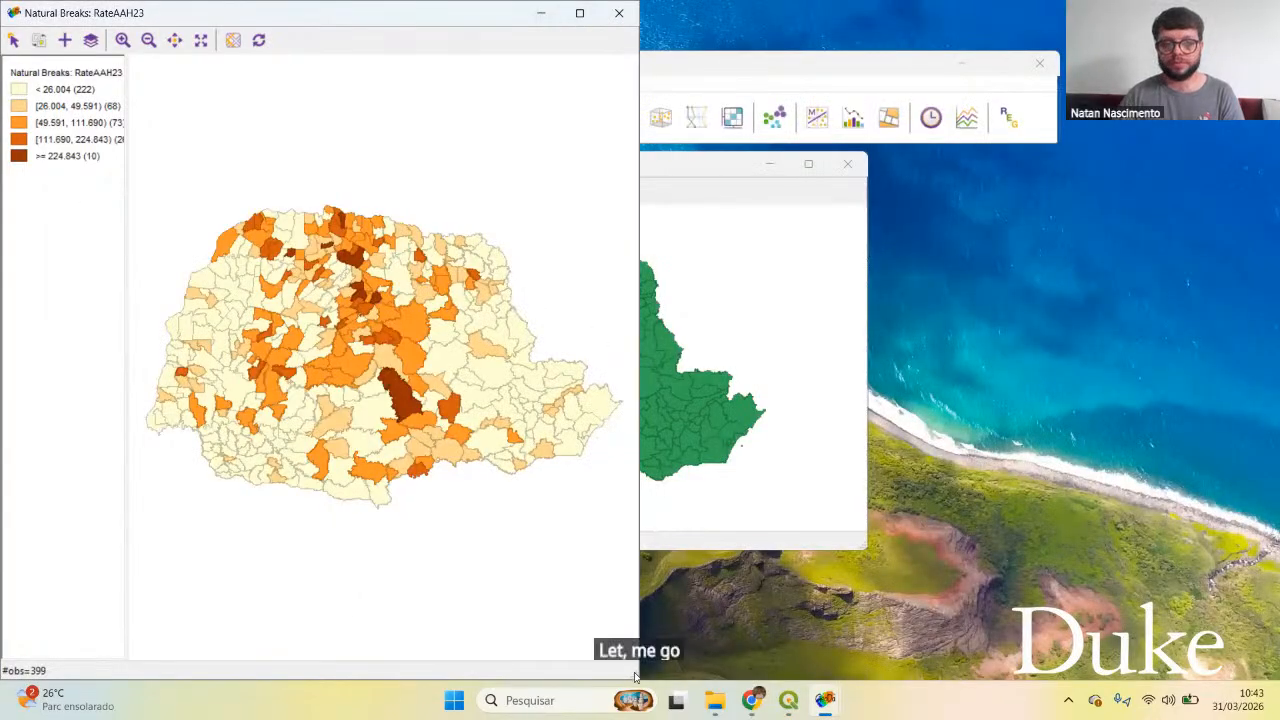
pyautogui.moveTo(634, 678); pyautogui.dragTo(621, 449)
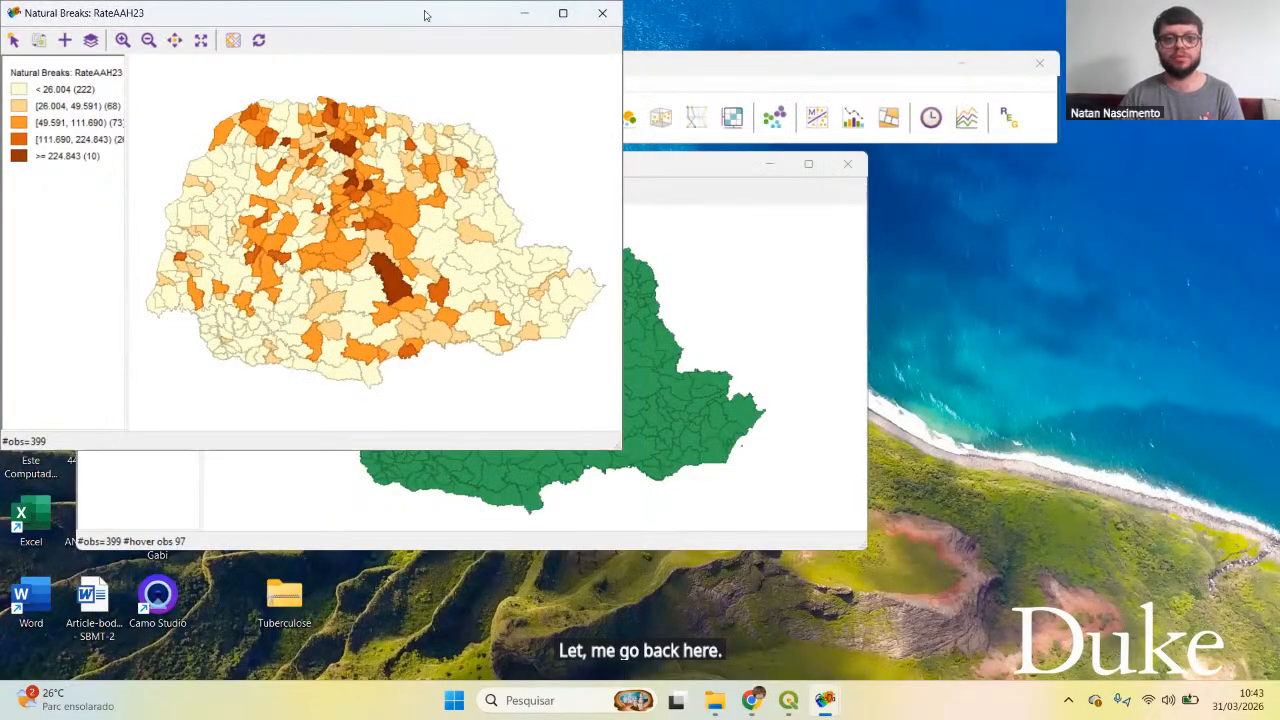
pyautogui.press('super+Down')
pyautogui.moveTo(603, 91); pyautogui.dragTo(597, 157)
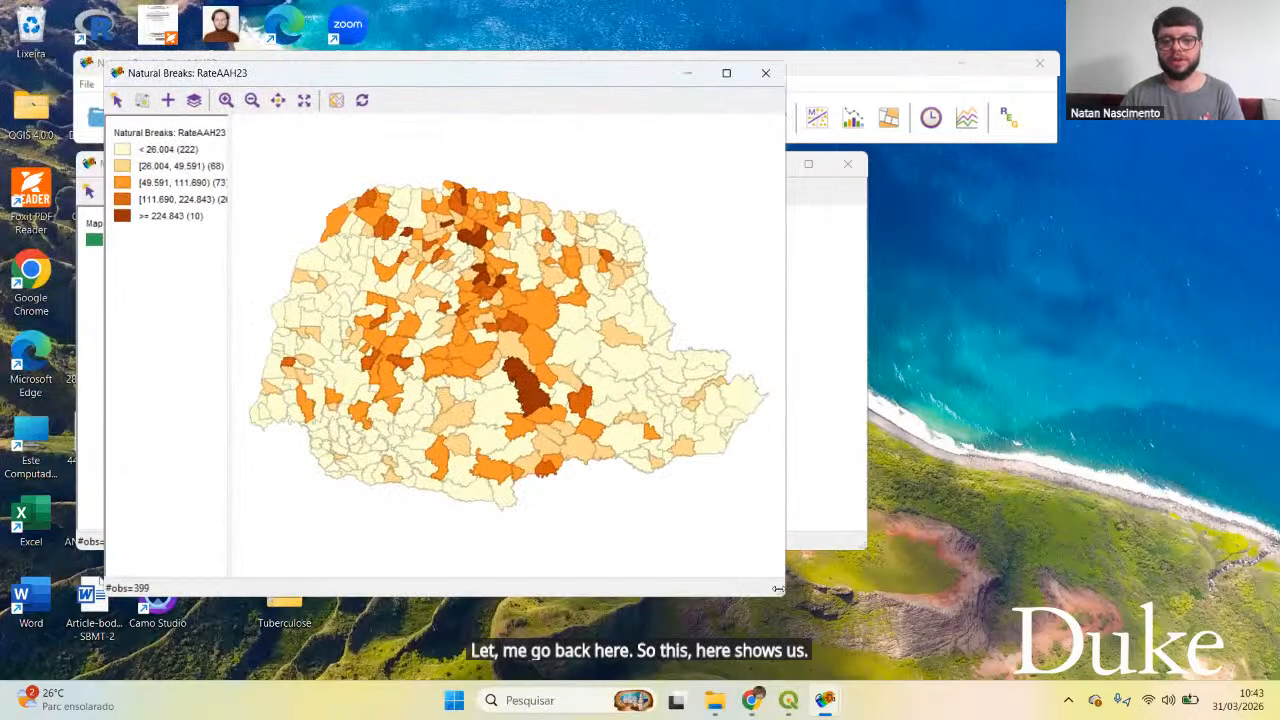
pyautogui.moveTo(778, 588); pyautogui.dragTo(805, 497)
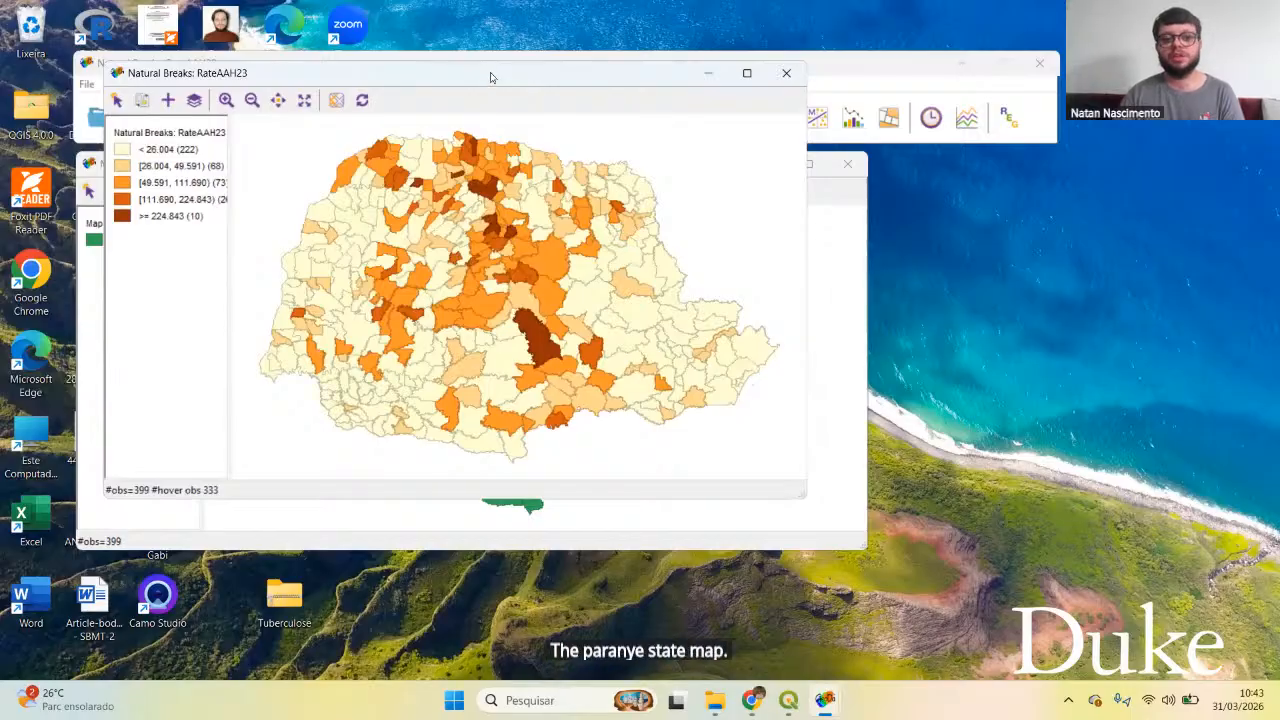
pyautogui.moveTo(490, 77); pyautogui.dragTo(595, 193)
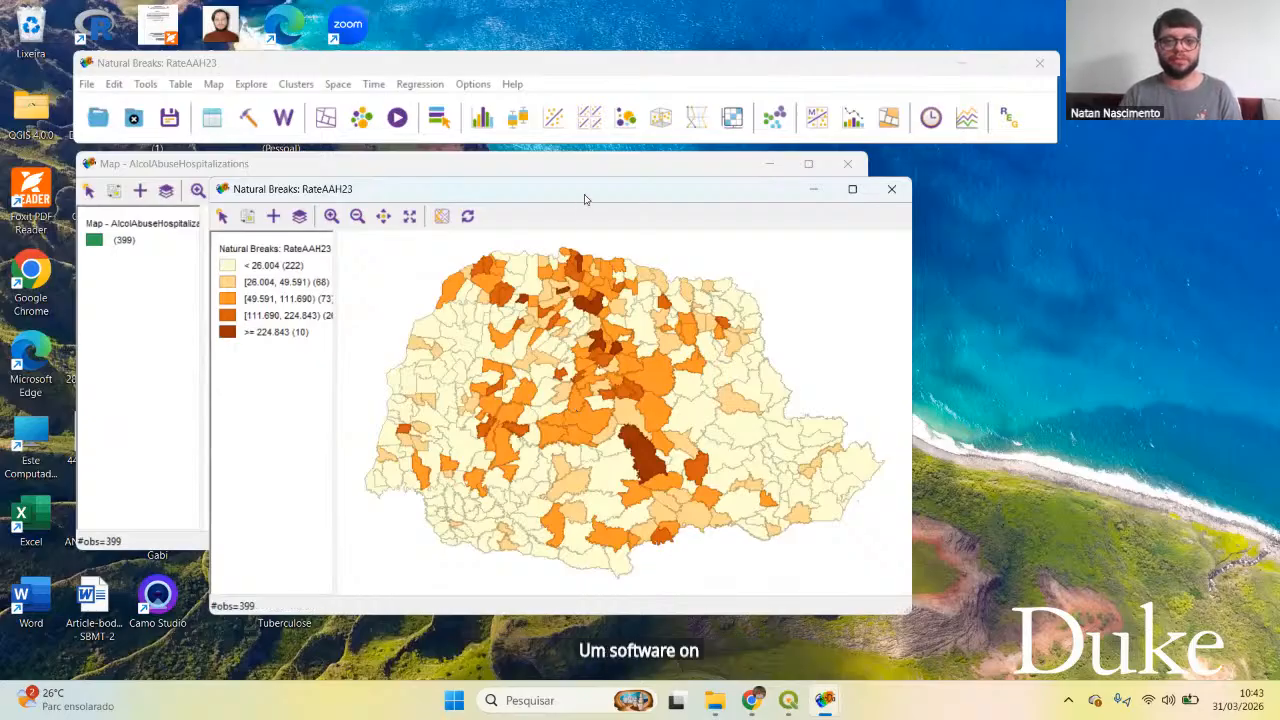
pyautogui.moveTo(585, 197); pyautogui.dragTo(479, 139)
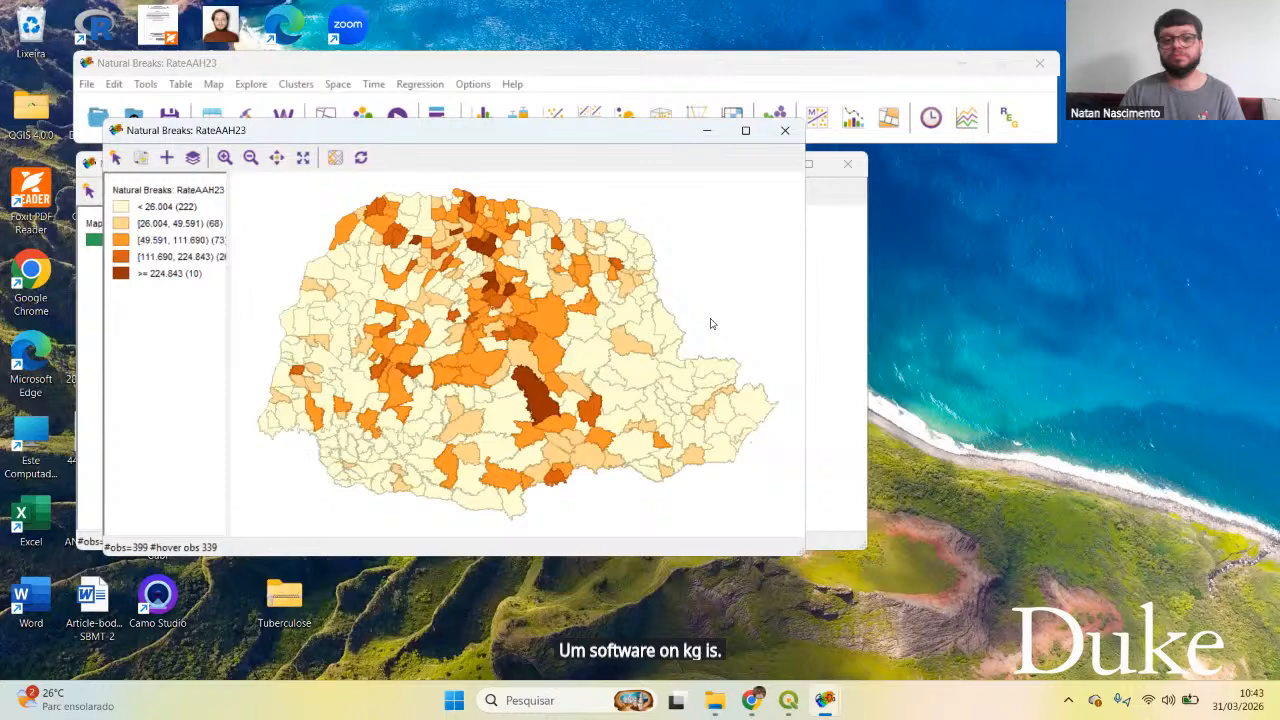
# Step: Create a raw rate map of AAH_23 over Pop23 using Natural Breaks with 5 categories, and close it after viewing
pyautogui.click(785, 130)
pyautogui.click(222, 86)
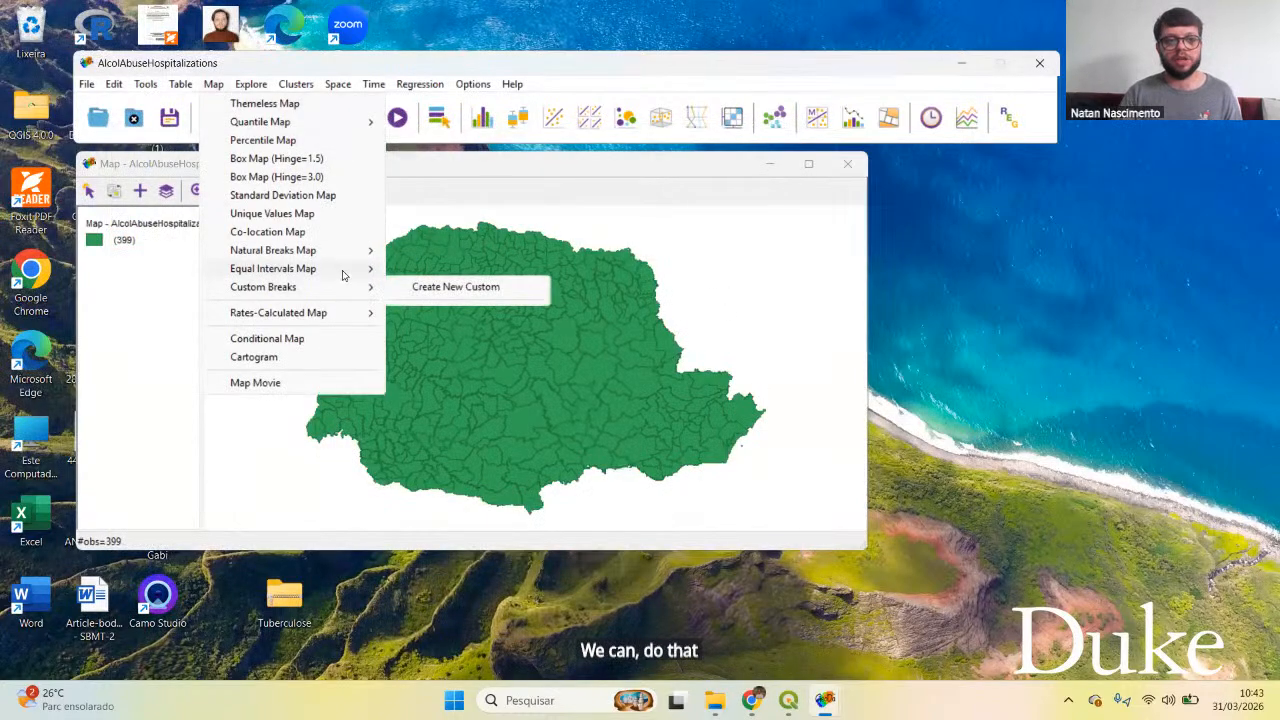
pyautogui.moveTo(247, 317)
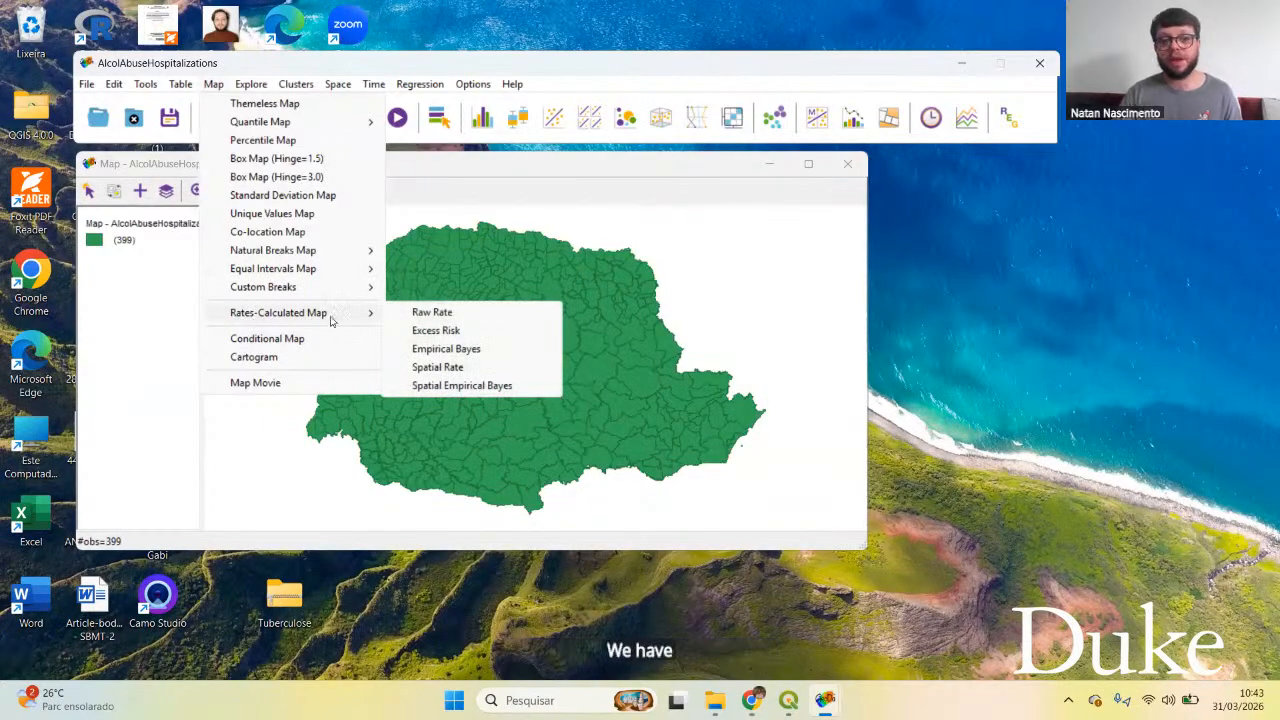
pyautogui.click(430, 316)
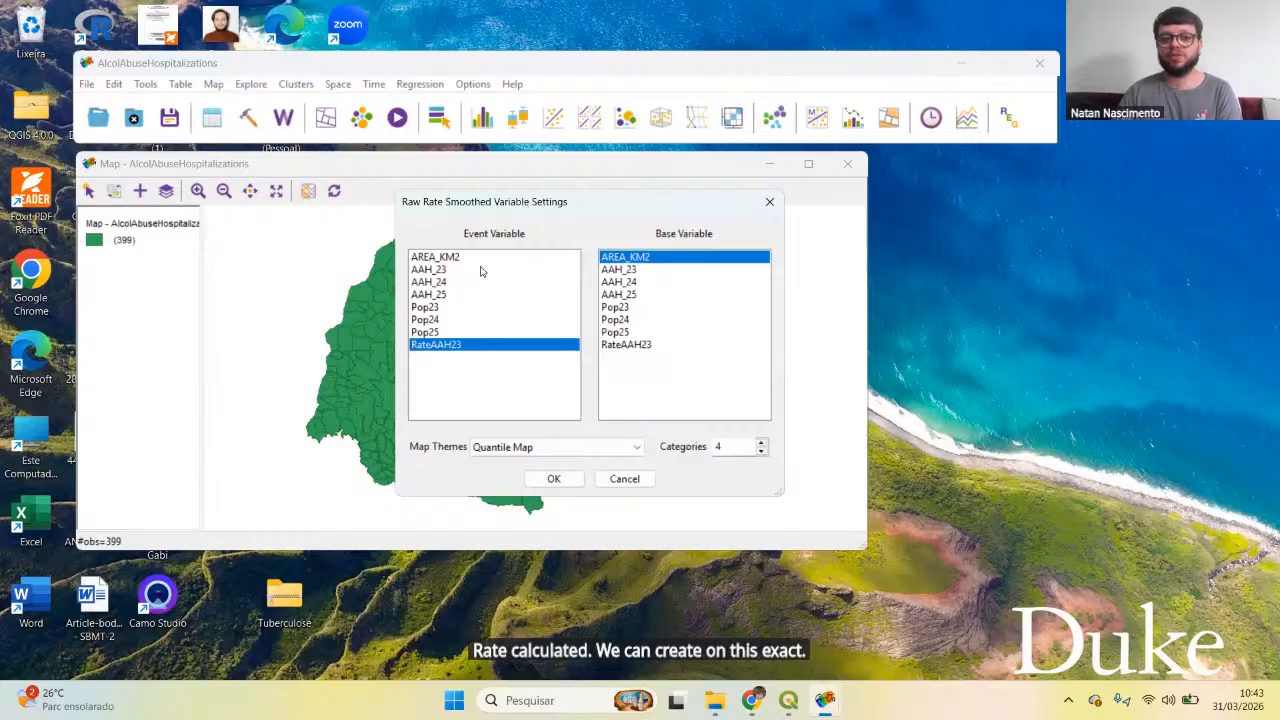
pyautogui.click(408, 265)
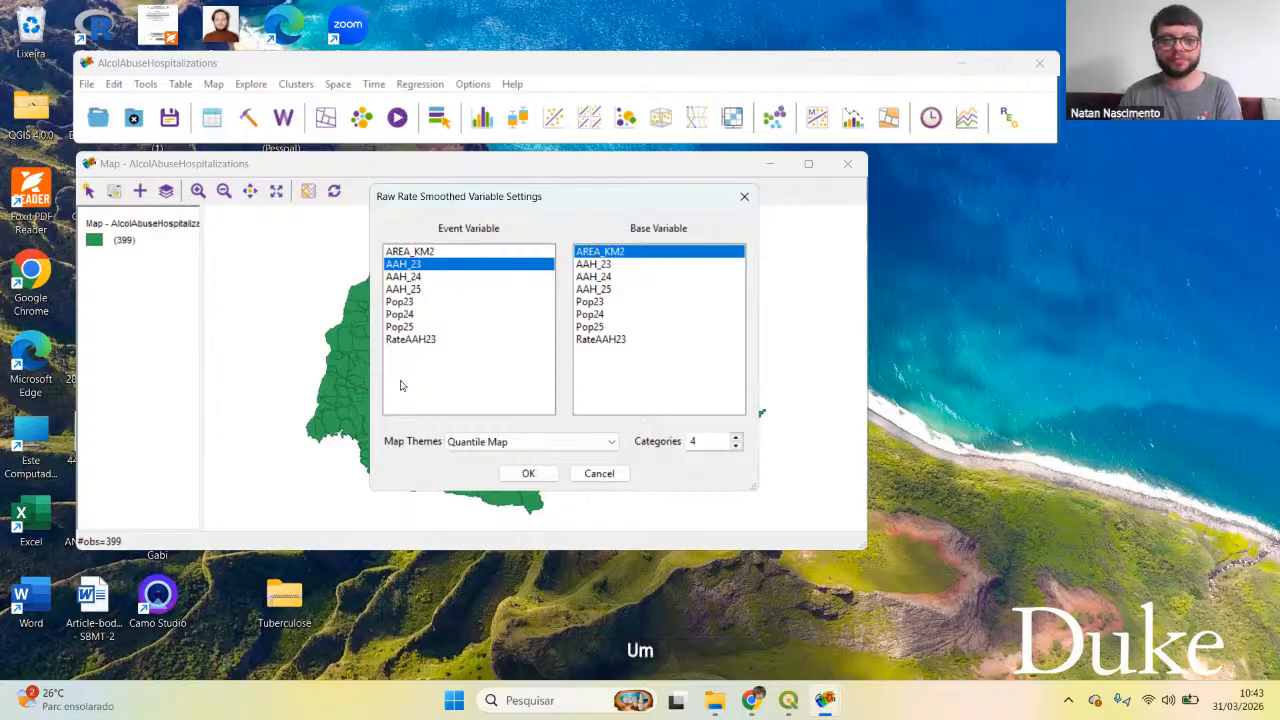
pyautogui.click(600, 302)
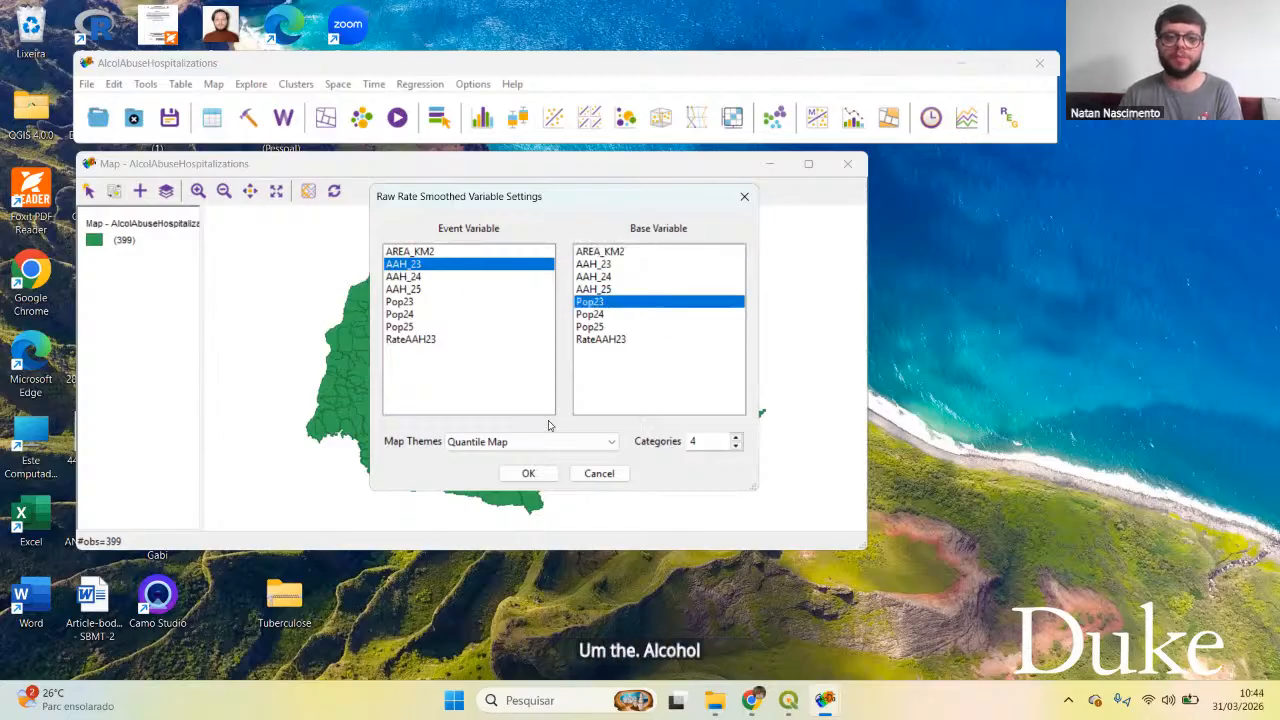
pyautogui.click(527, 446)
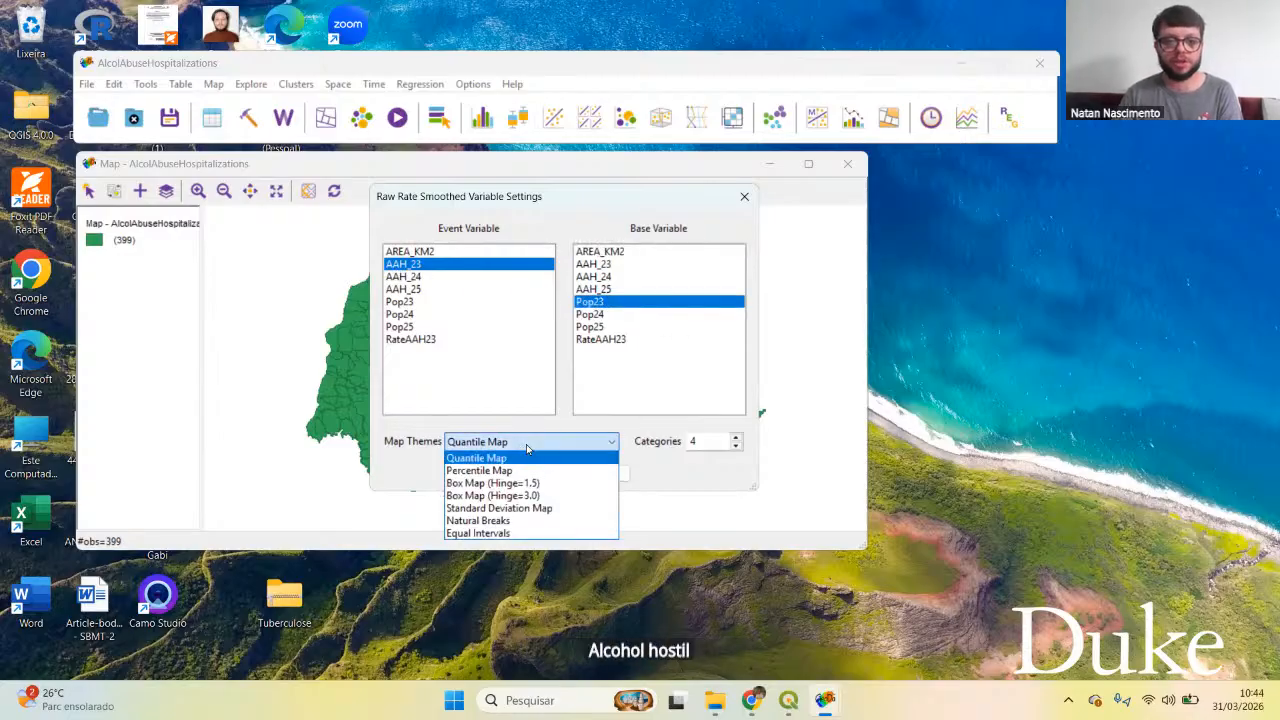
pyautogui.click(534, 521)
pyautogui.click(736, 437)
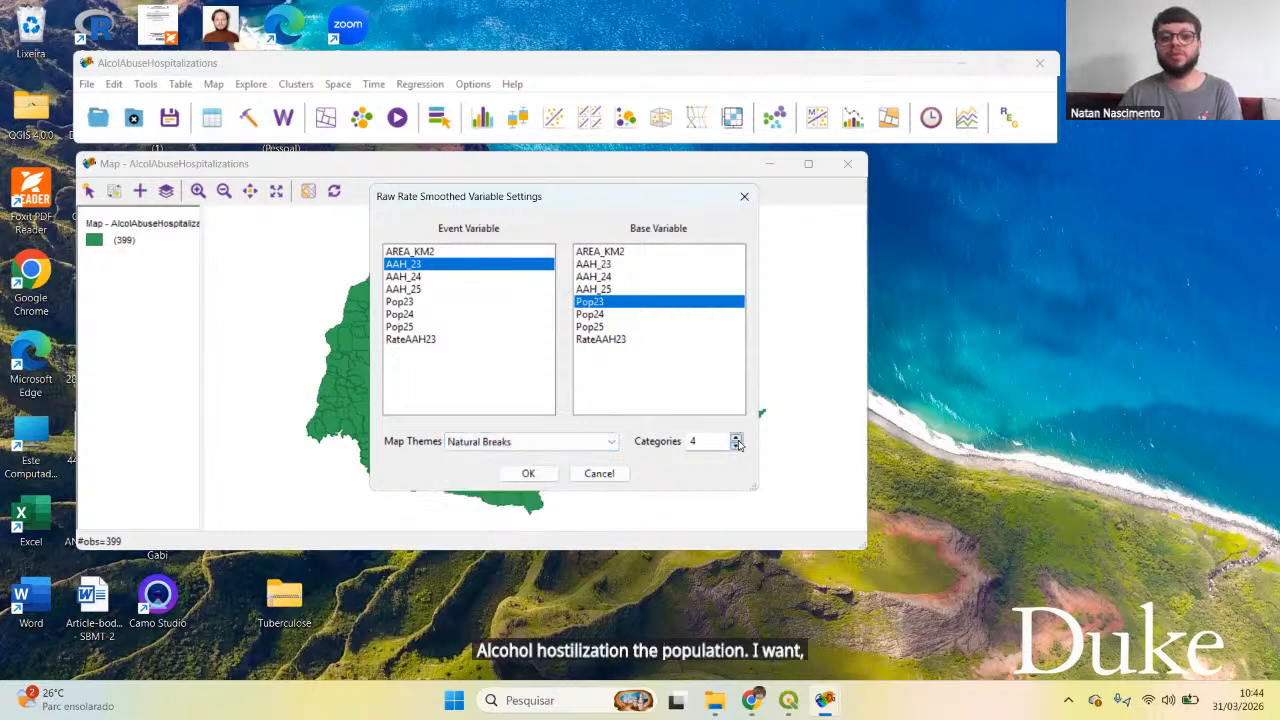
pyautogui.click(529, 474)
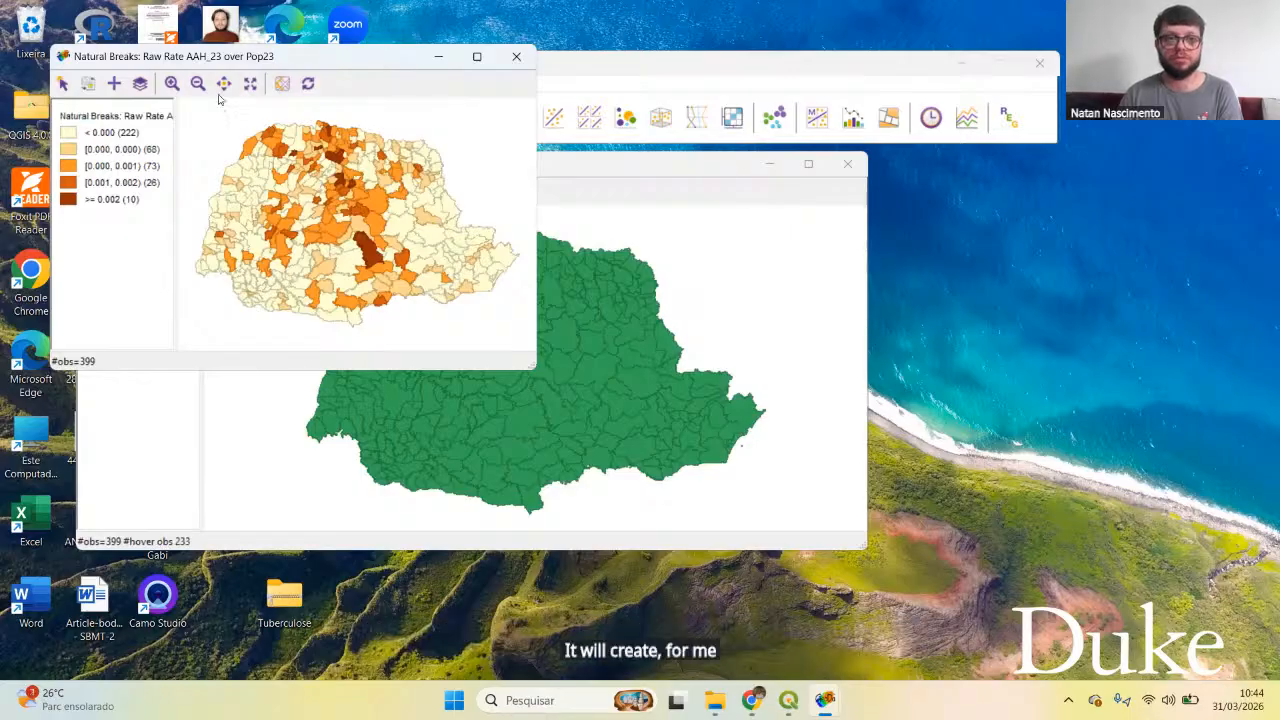
pyautogui.moveTo(381, 59); pyautogui.dragTo(452, 201)
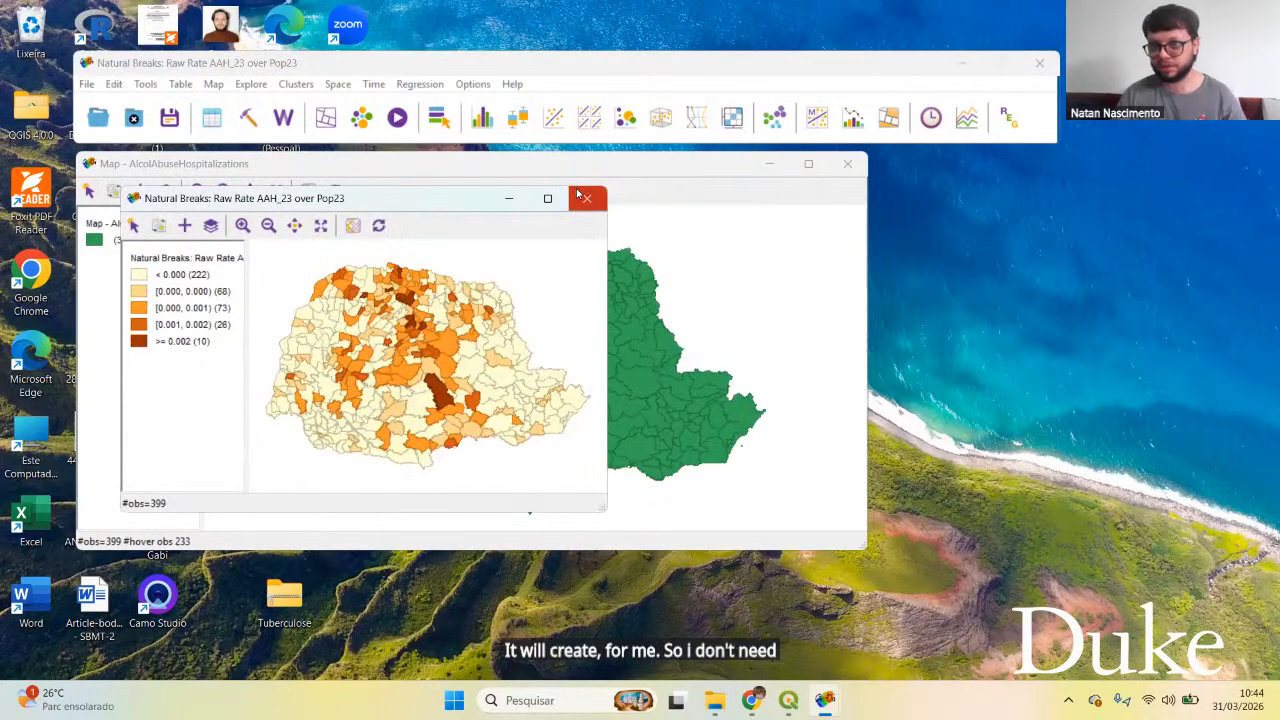
pyautogui.click(583, 197)
# Step: Create an Excess Risk map with AAH_23 as the event variable and Pop23 as the base variable
pyautogui.click(213, 83)
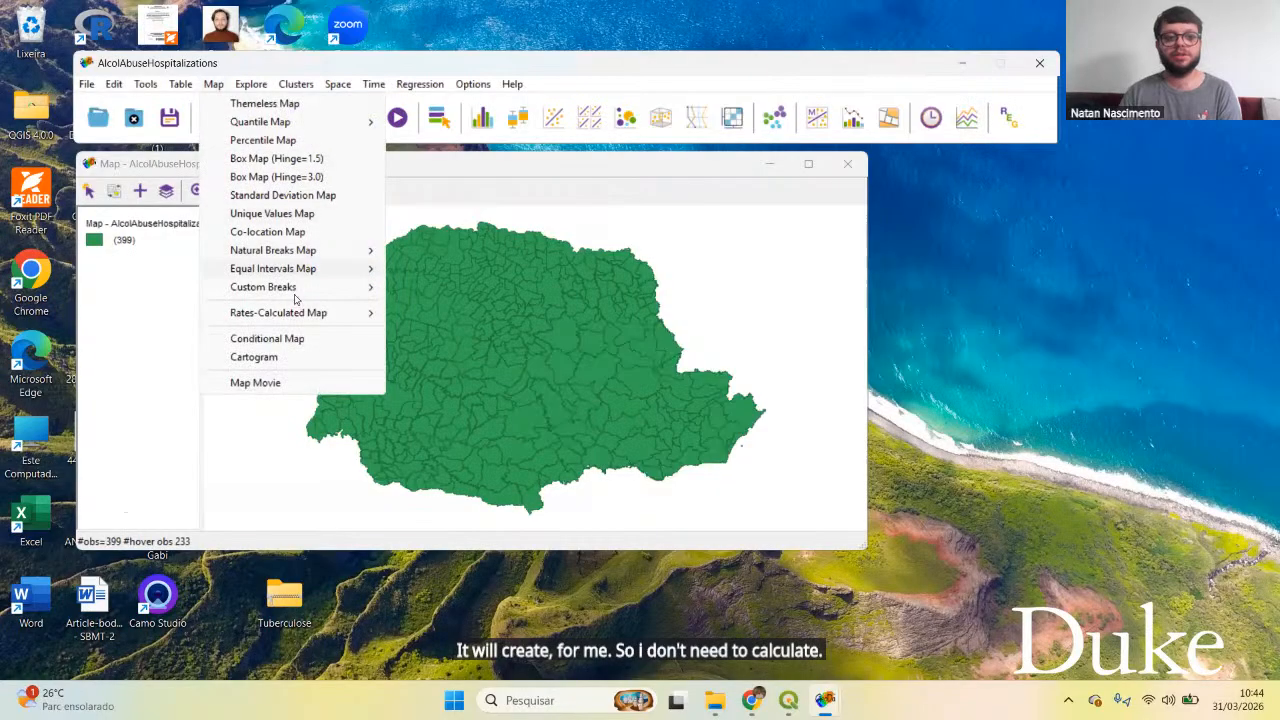
pyautogui.moveTo(326, 320)
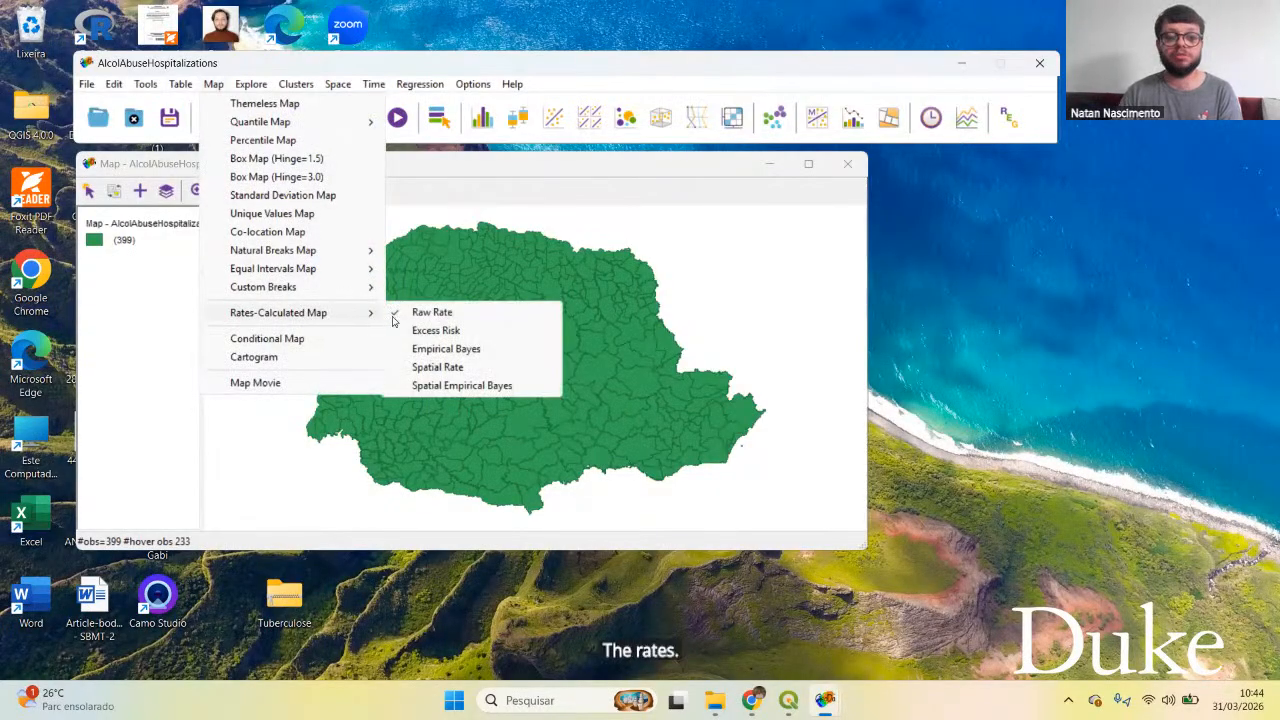
pyautogui.click(474, 335)
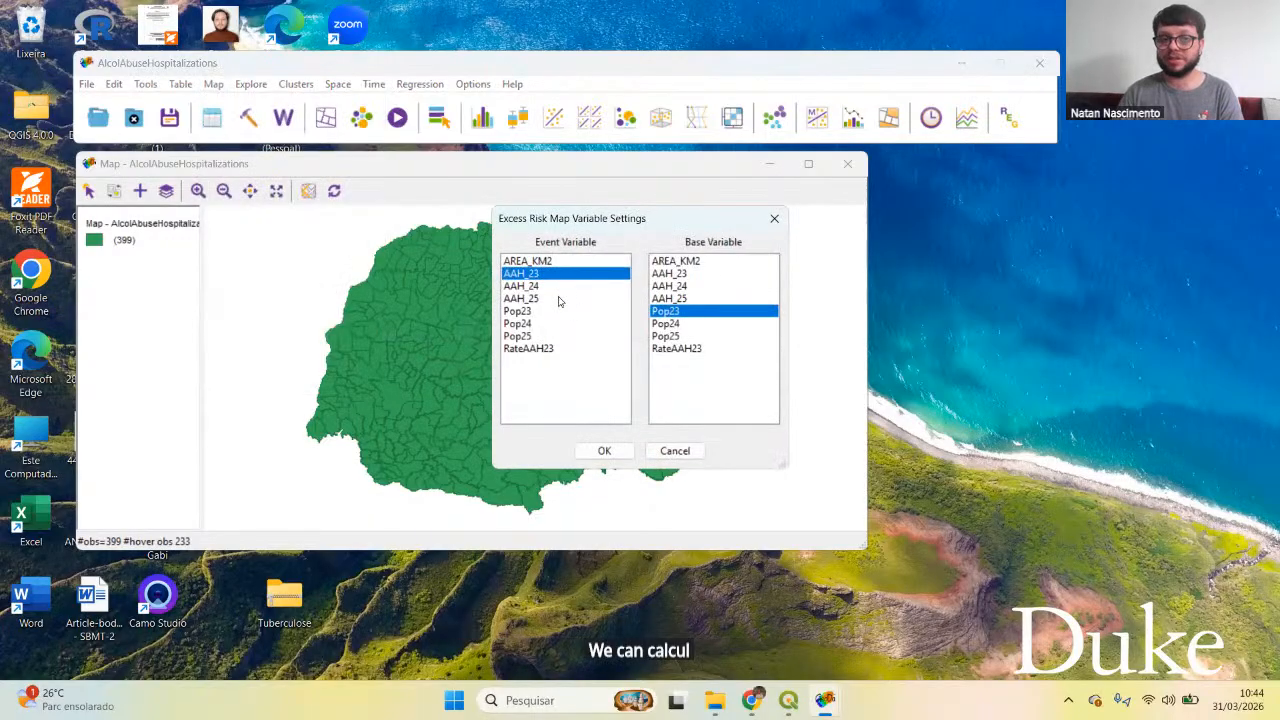
pyautogui.click(604, 450)
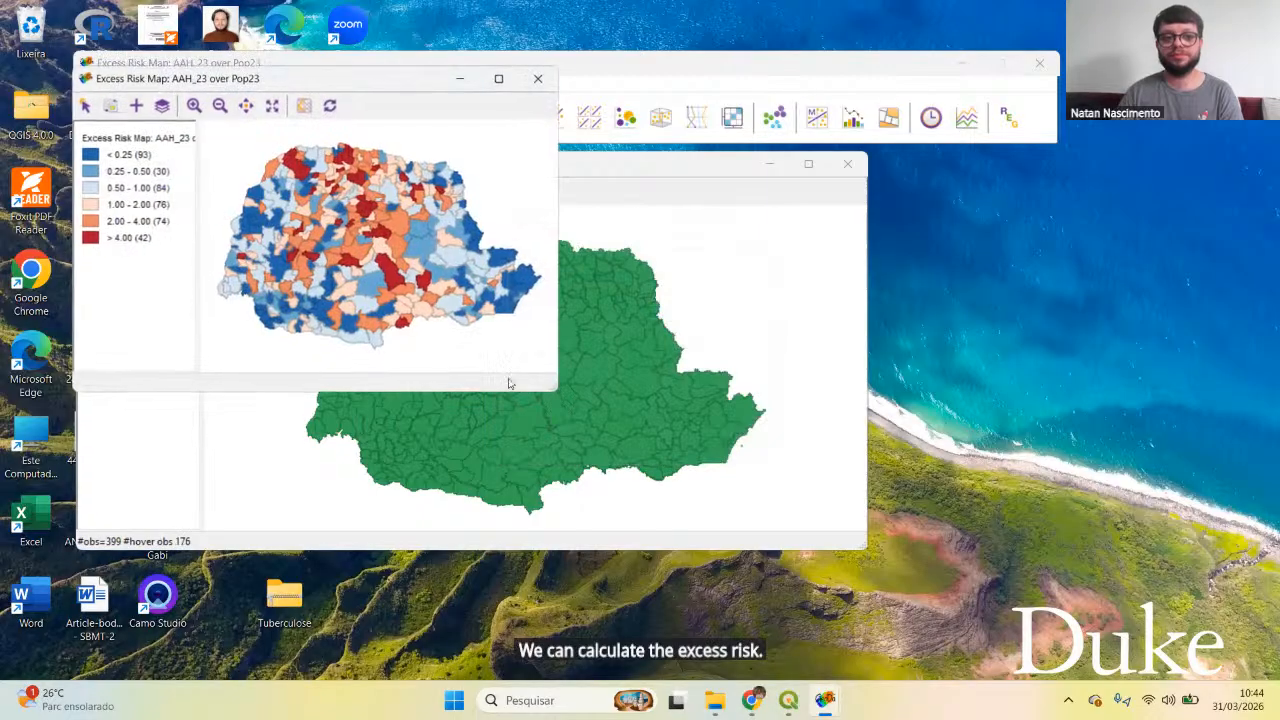
# Step: Enlarge and reposition the excess risk map to examine the risk classes, and close it
pyautogui.moveTo(400, 83); pyautogui.dragTo(410, 75)
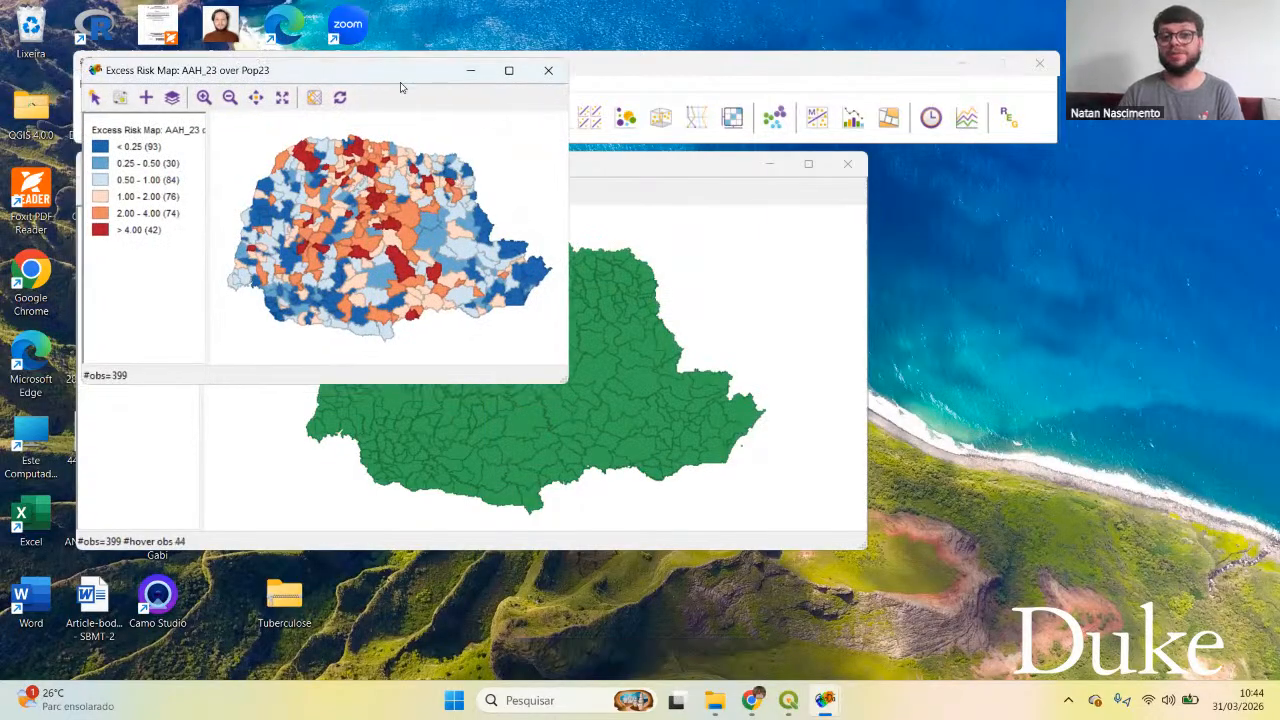
pyautogui.moveTo(567, 383); pyautogui.dragTo(860, 587)
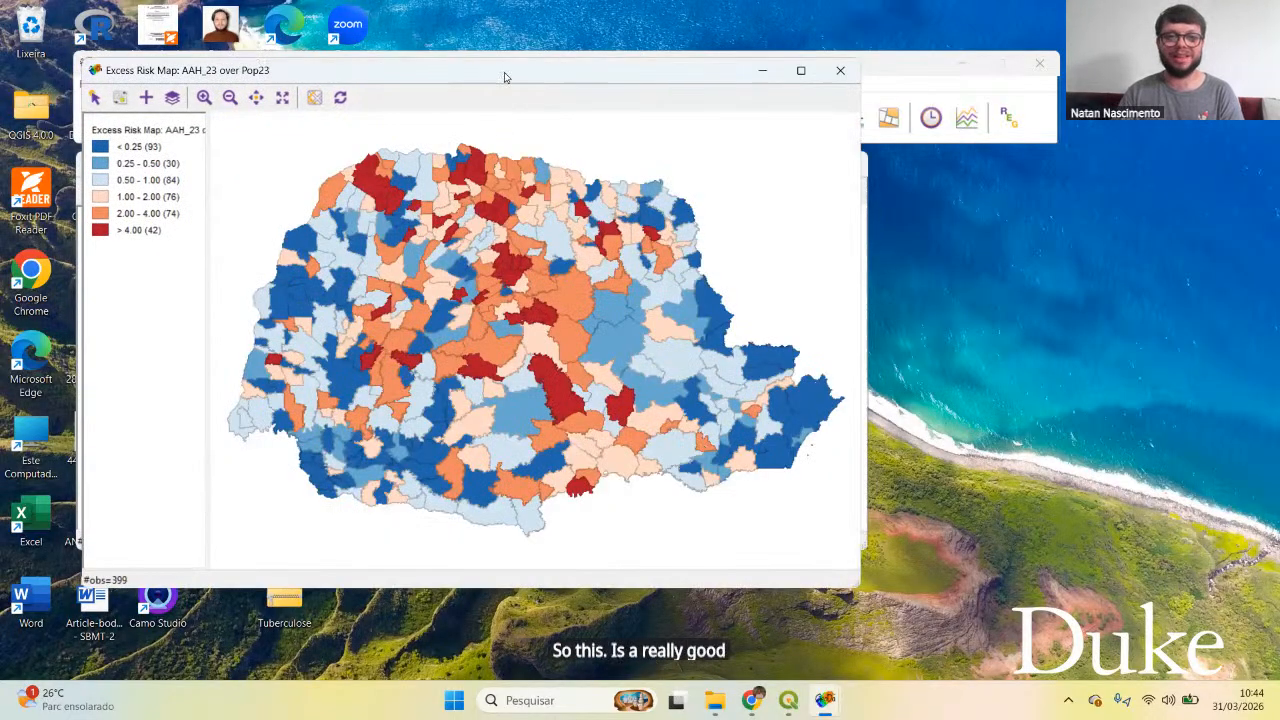
pyautogui.moveTo(506, 75); pyautogui.dragTo(513, 77)
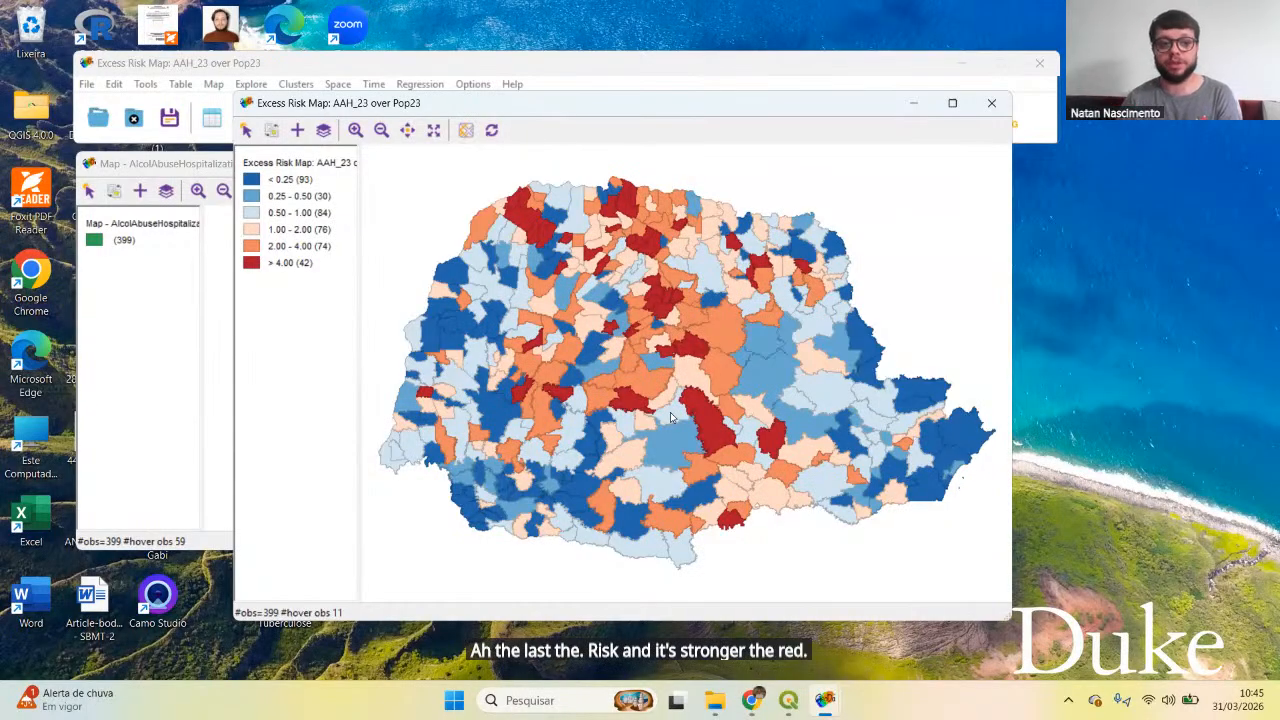
pyautogui.click(995, 106)
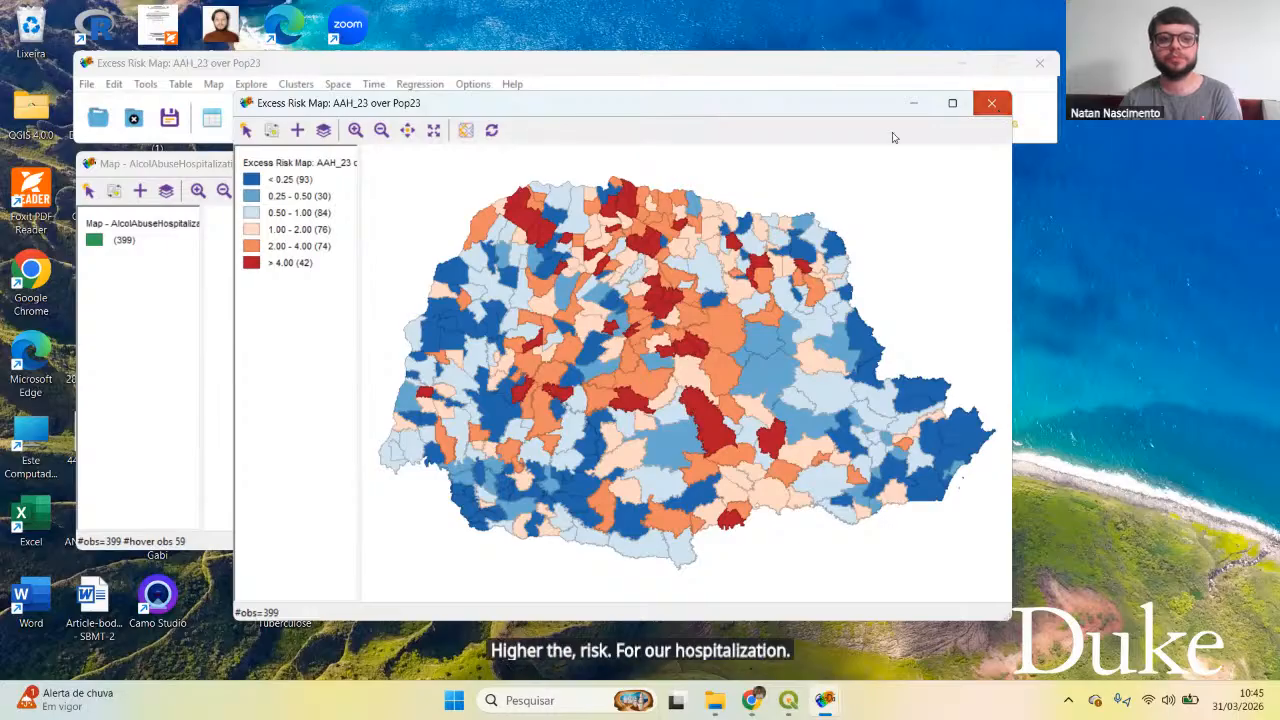
pyautogui.click(213, 85)
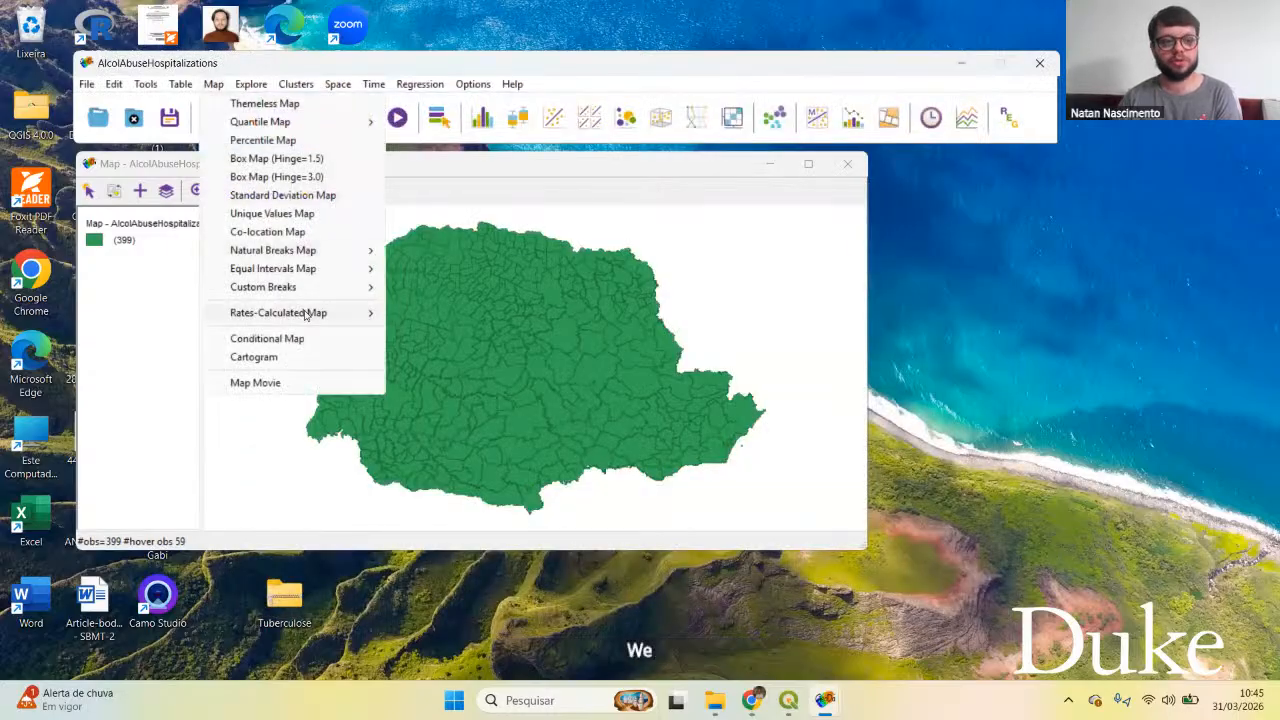
pyautogui.moveTo(308, 314)
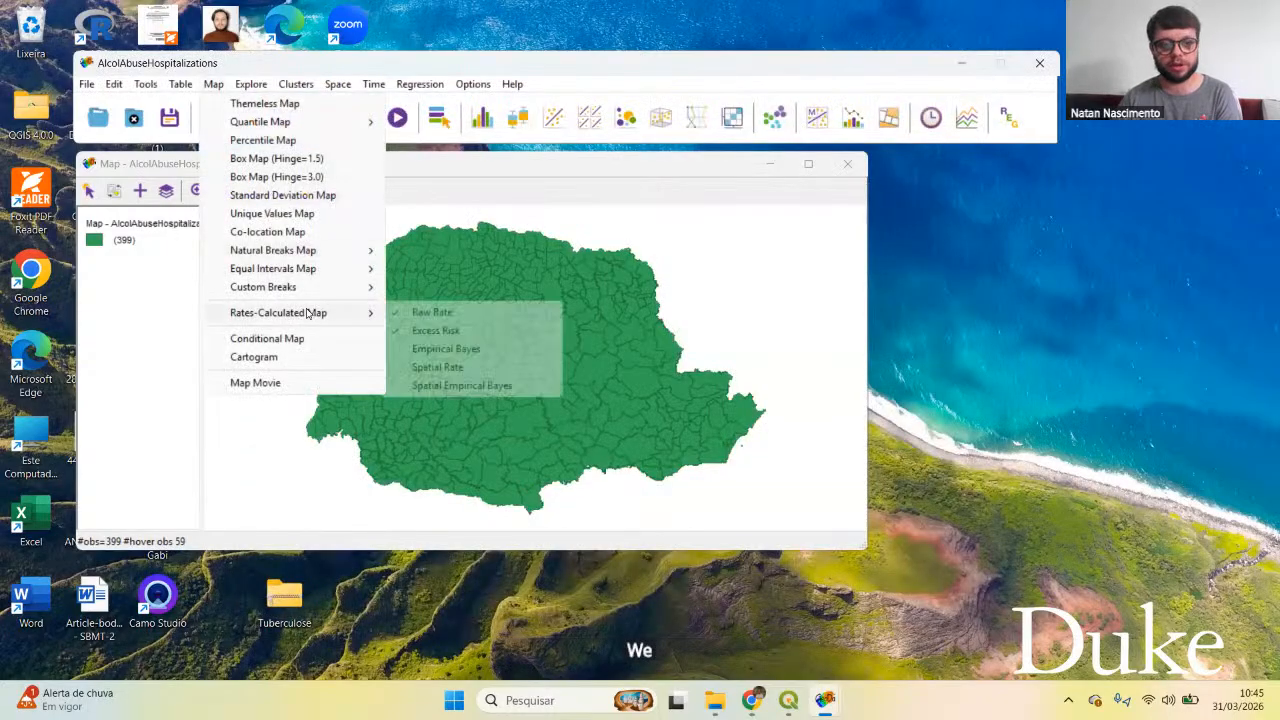
pyautogui.click(403, 317)
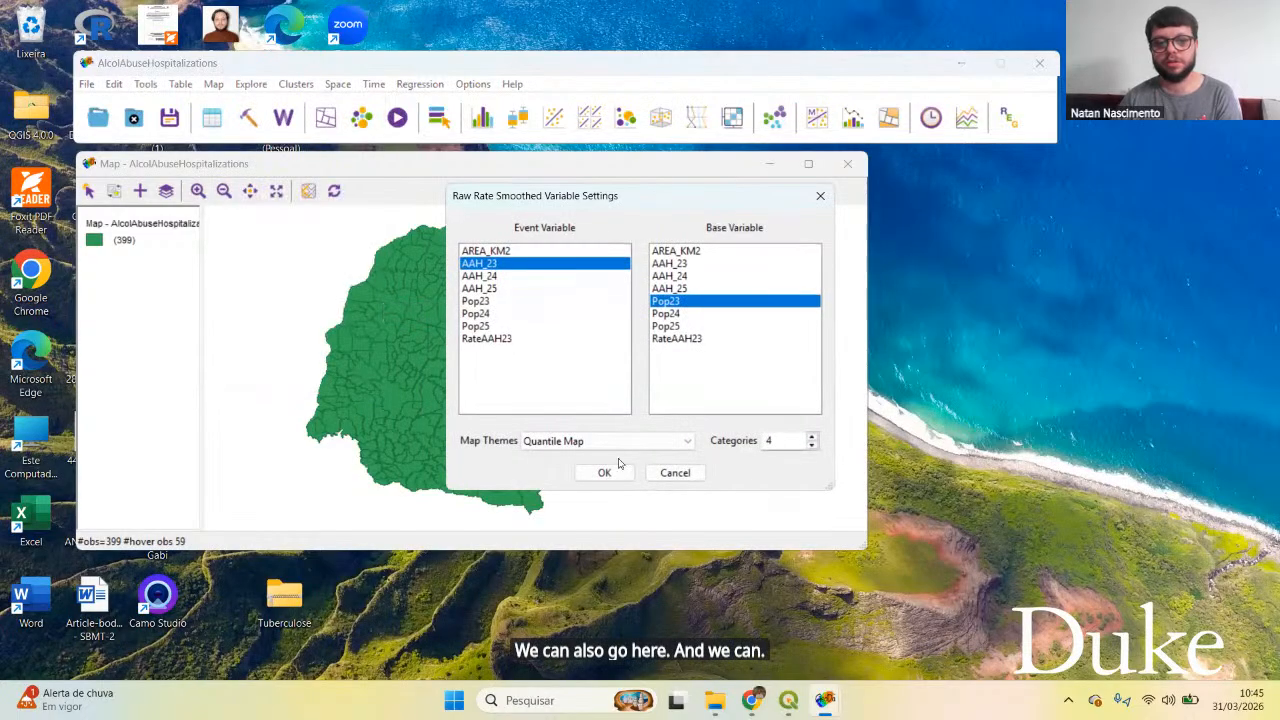
pyautogui.click(675, 473)
# Step: Try to create a Spatial Rate map from the rates-calculated maps
pyautogui.click(213, 84)
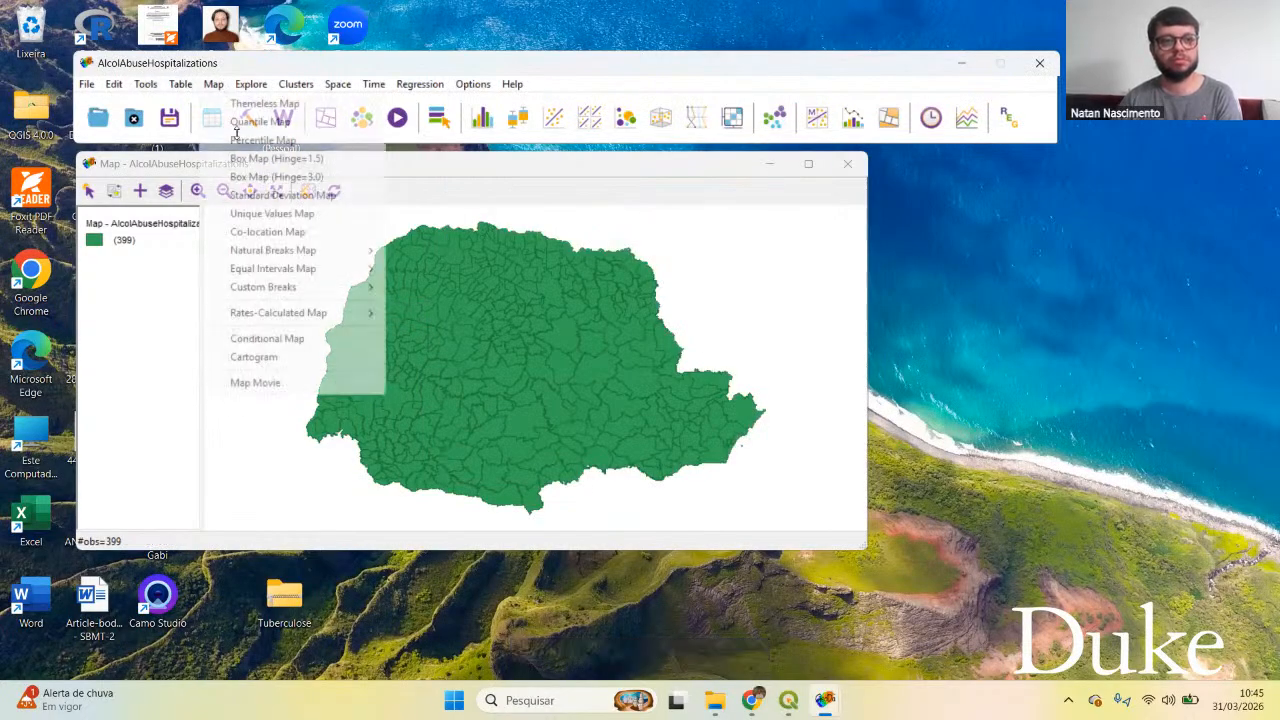
pyautogui.moveTo(320, 308)
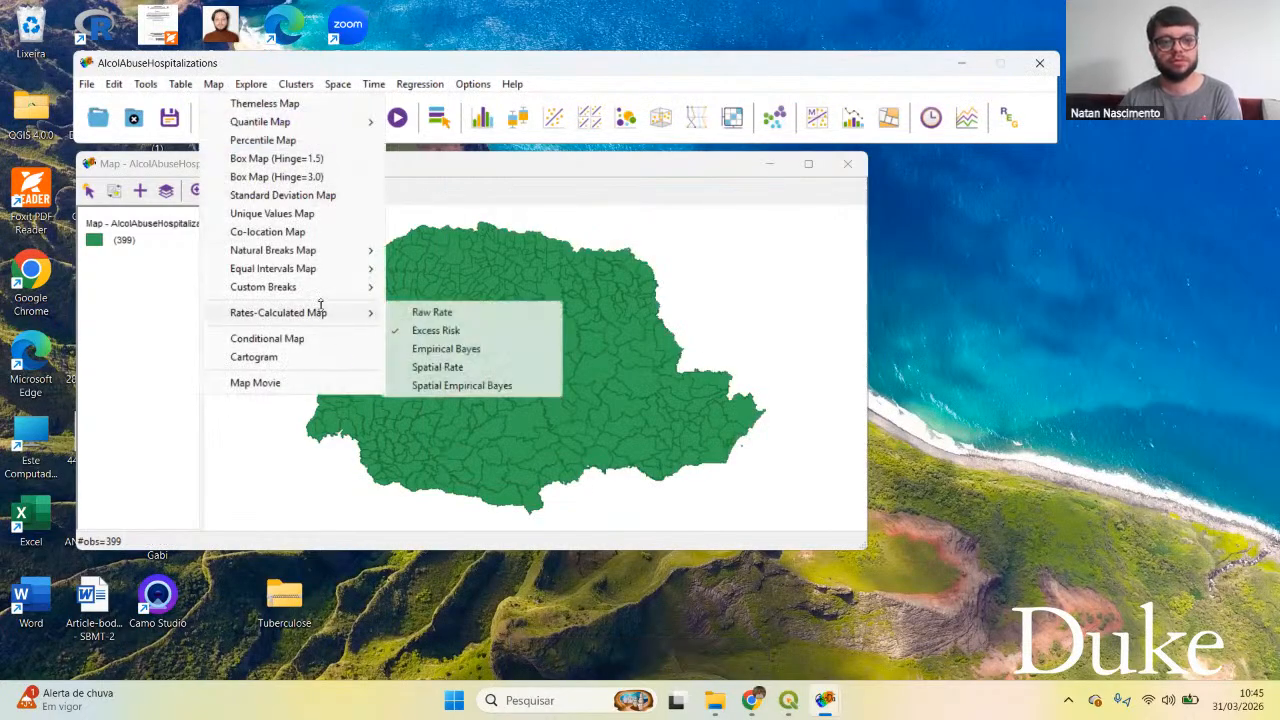
pyautogui.click(462, 368)
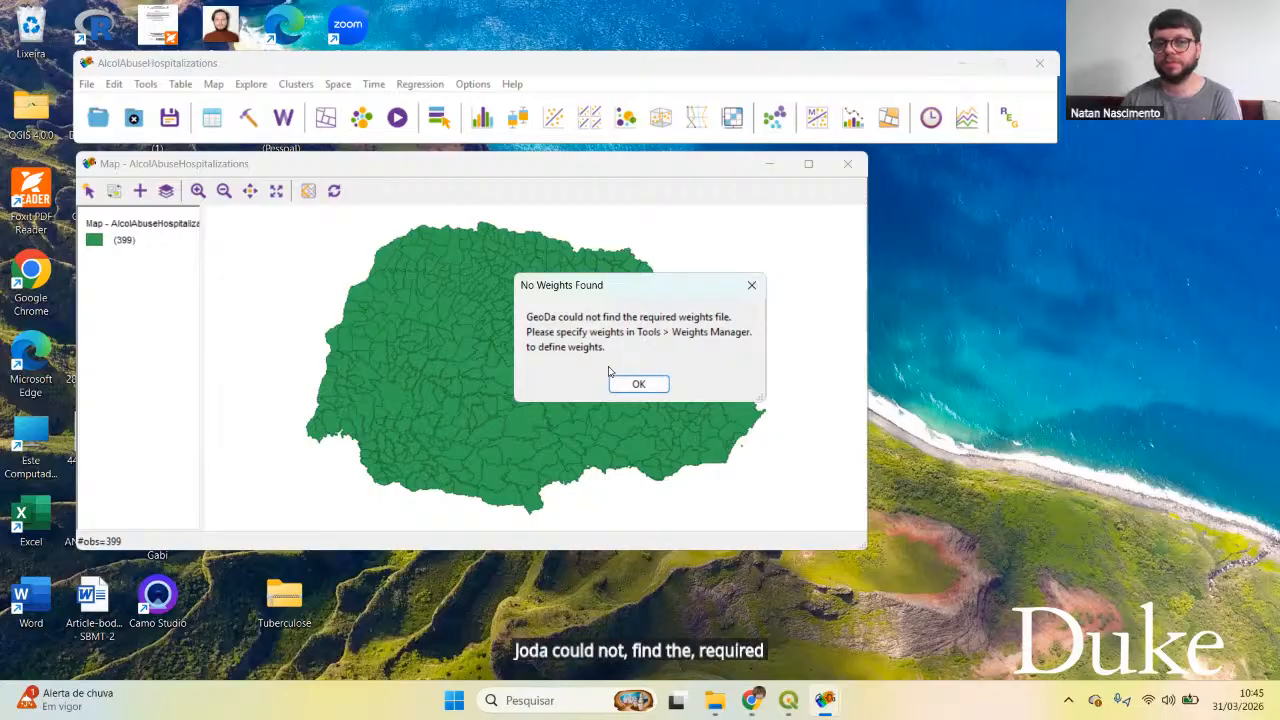
pyautogui.click(638, 385)
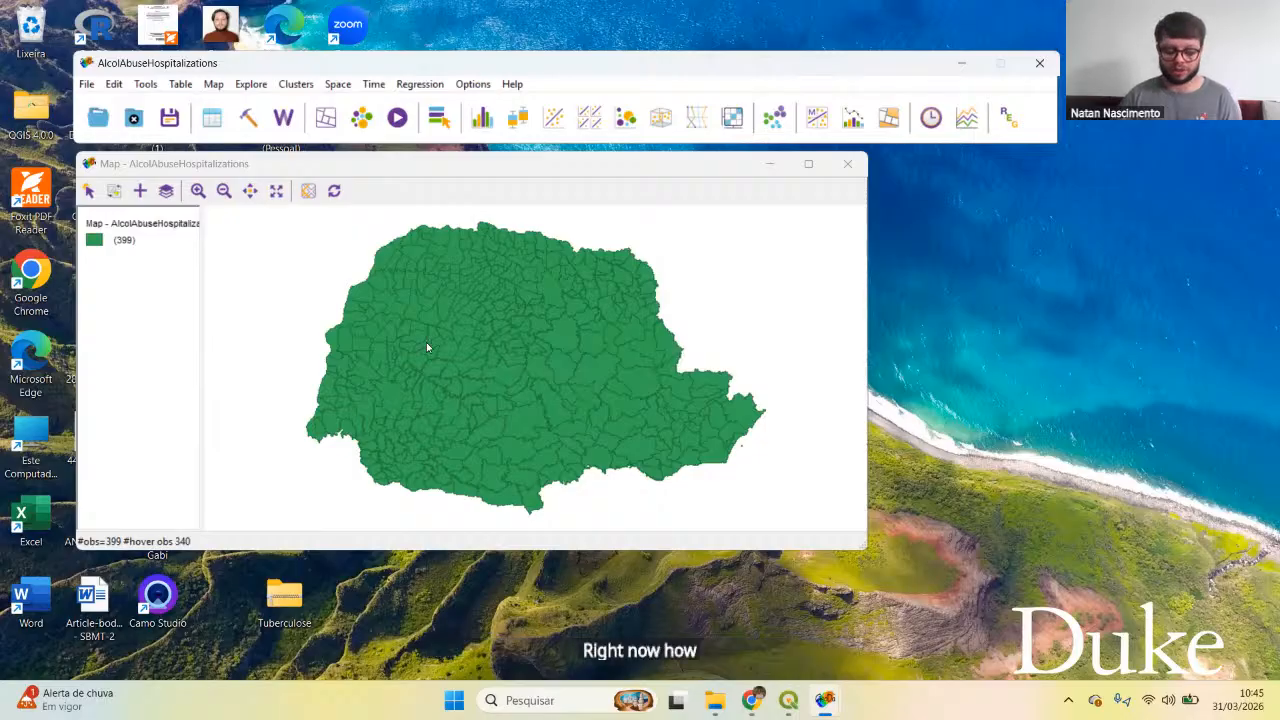
# Step: Select two adjacent municipalities in the north of the base map one after the other, and clear the selection
pyautogui.click(498, 287)
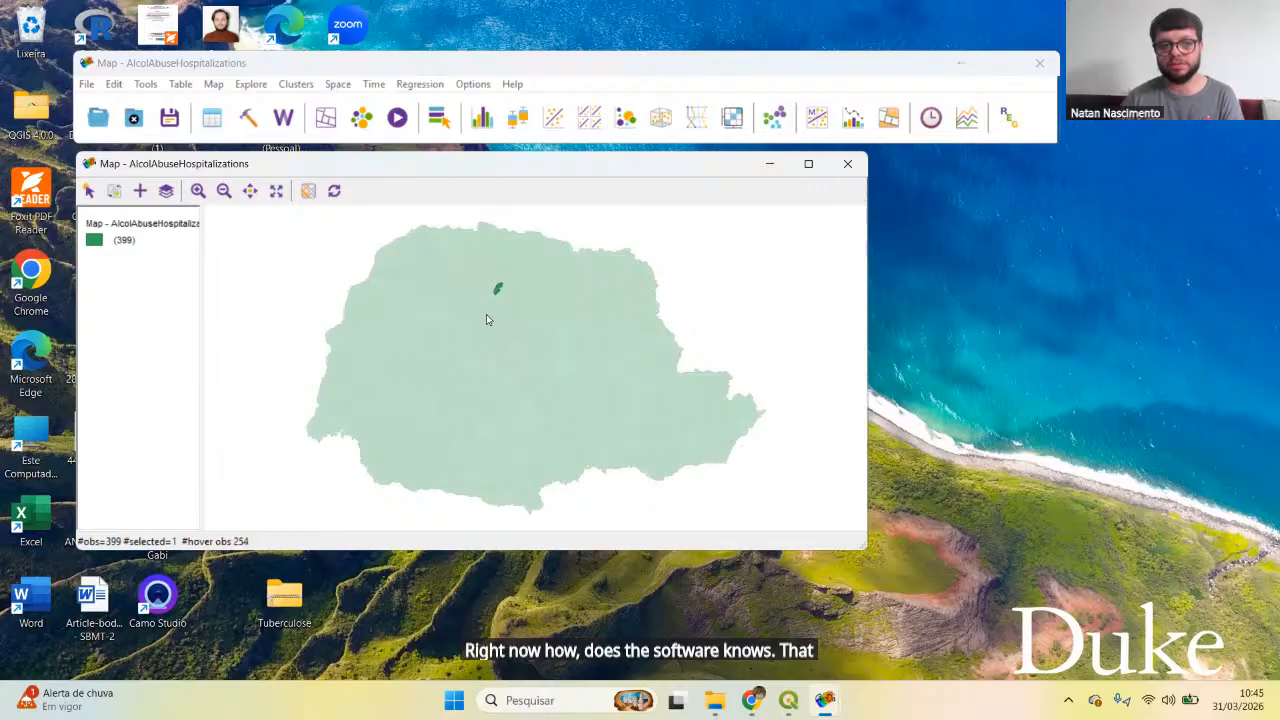
pyautogui.click(493, 286)
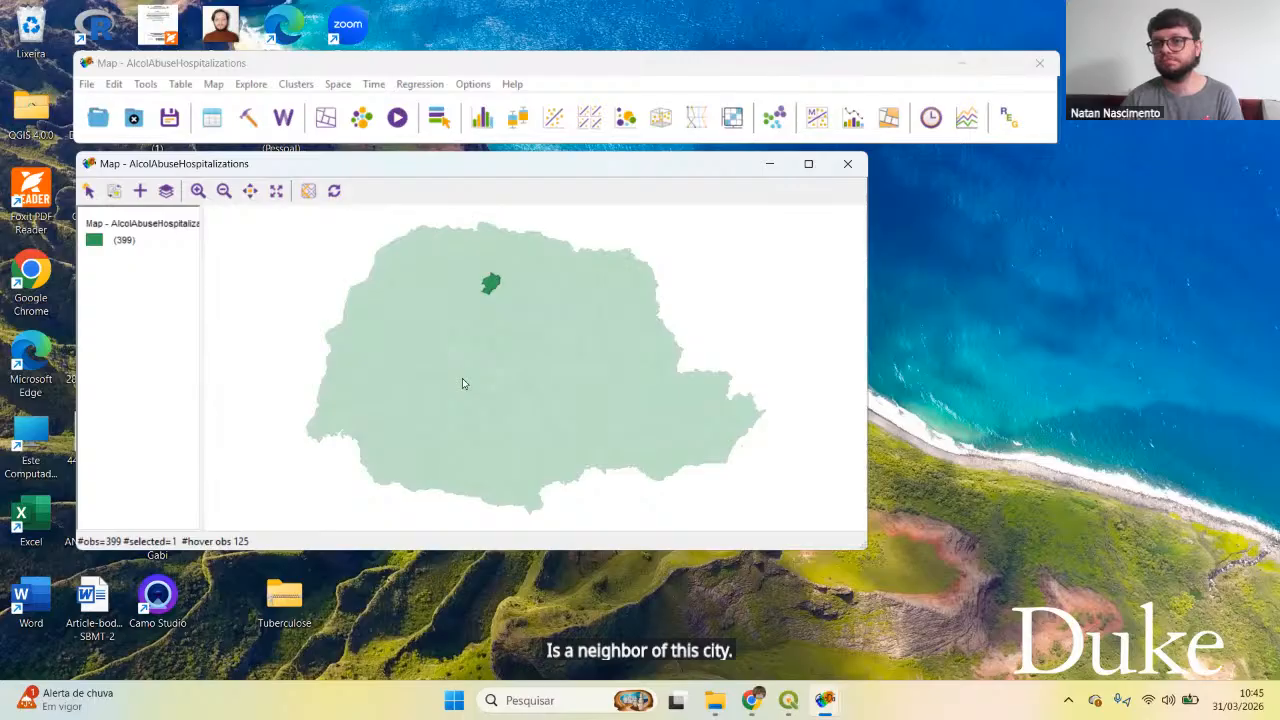
pyautogui.click(757, 256)
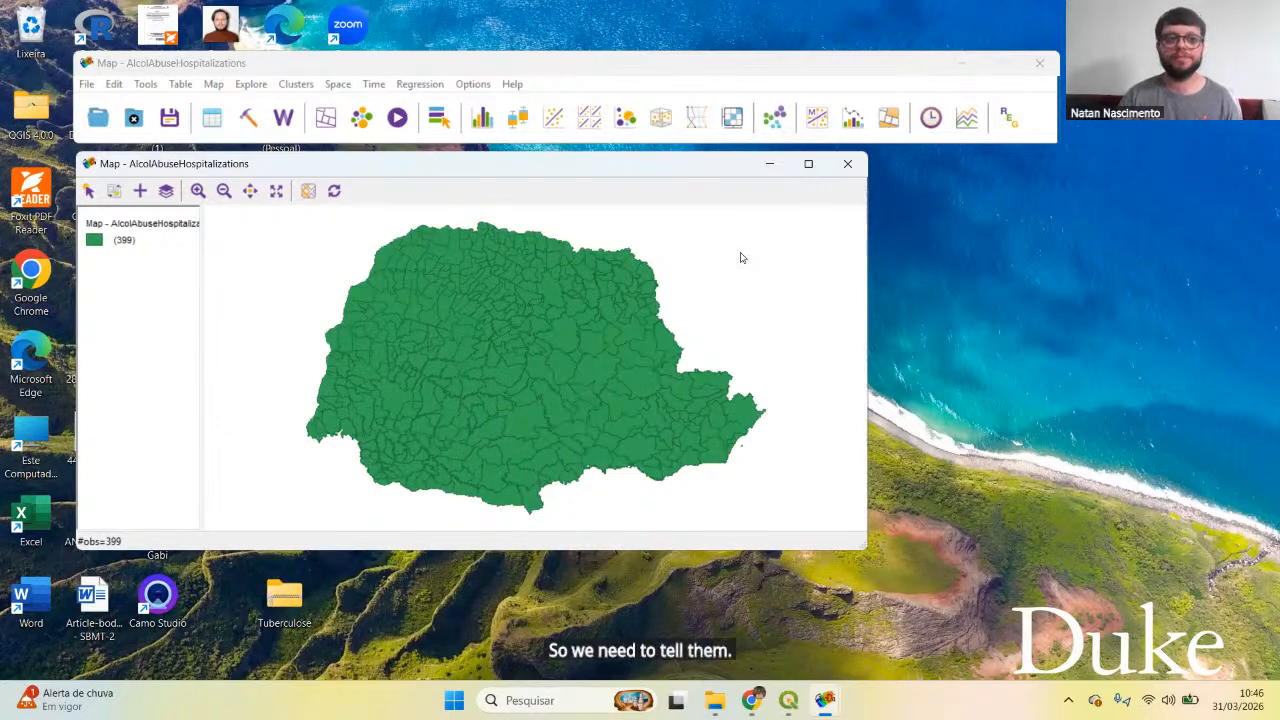
# Step: Place the Weights Manager to the right of the Paraná map and start creating a new weights file
pyautogui.click(282, 119)
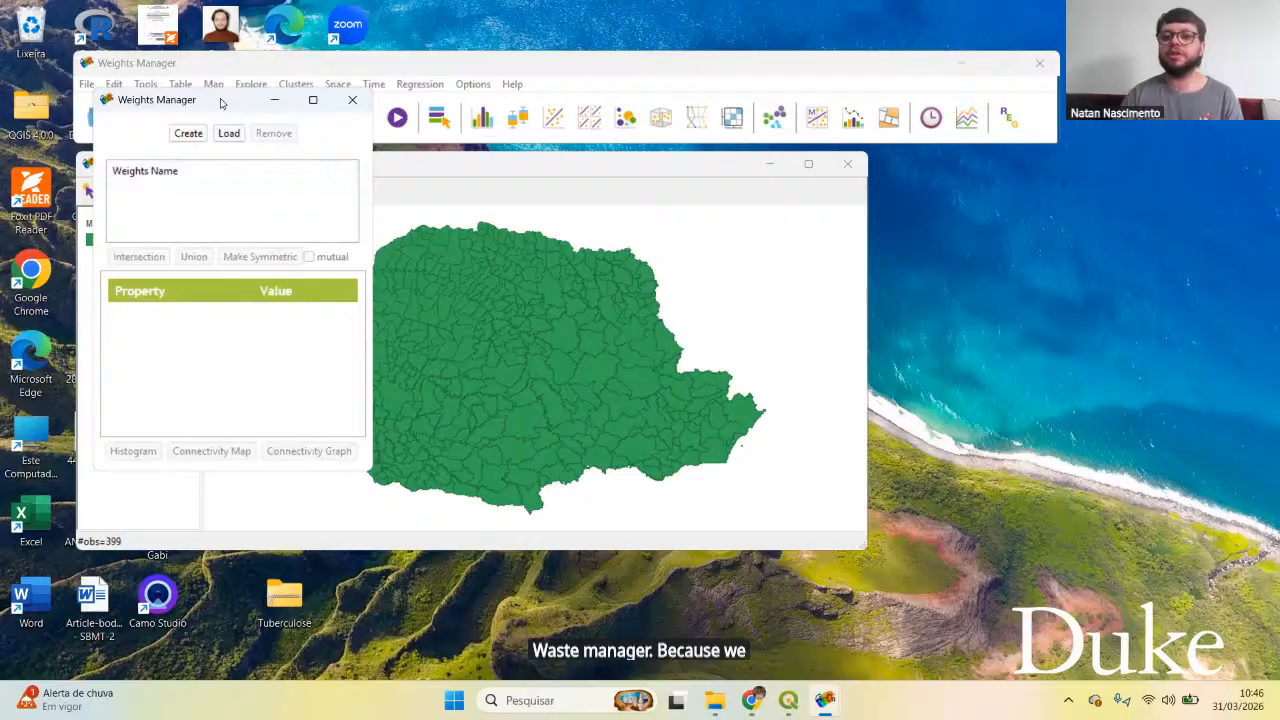
pyautogui.moveTo(222, 102); pyautogui.dragTo(903, 160)
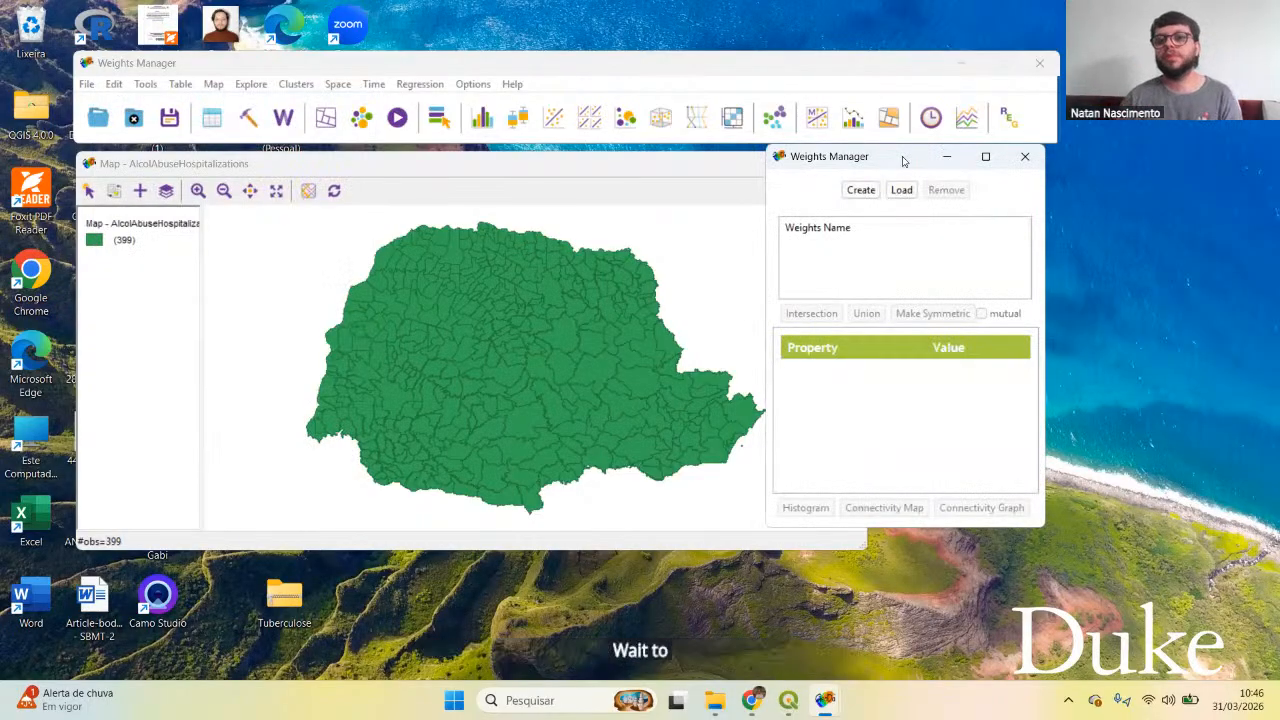
pyautogui.click(861, 191)
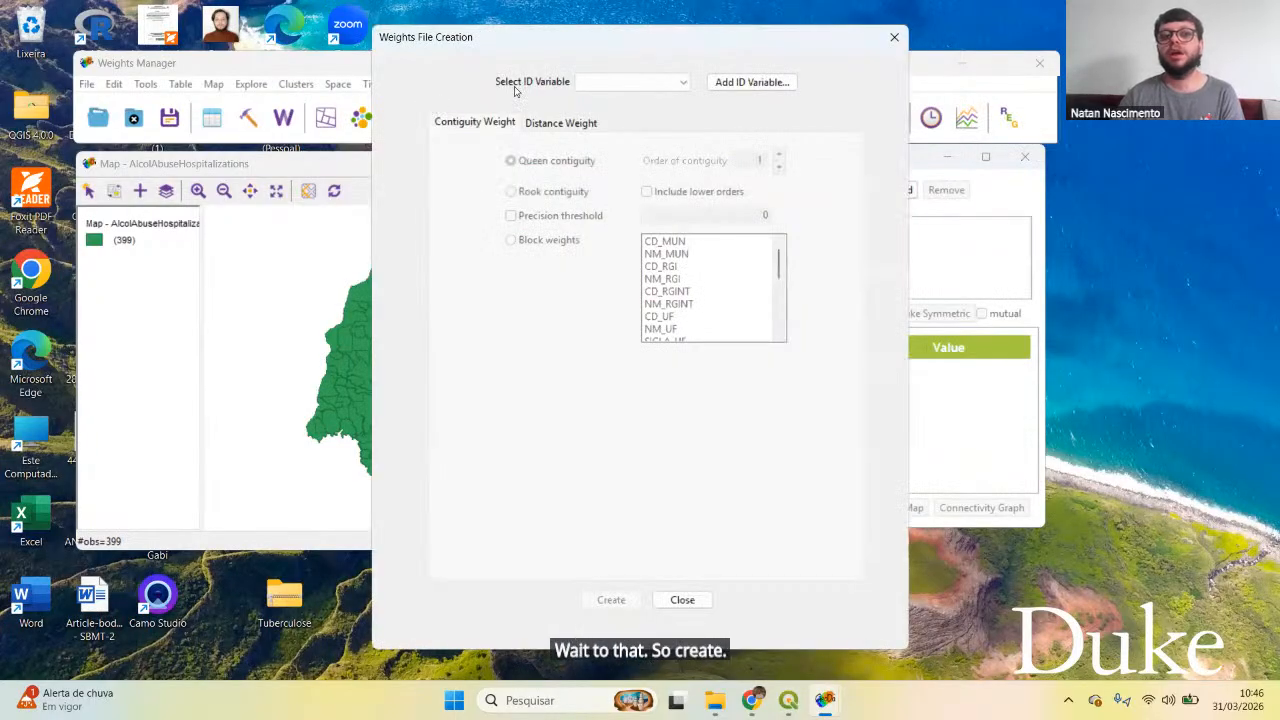
# Step: Add POLY_ID as a new ID variable for the weights file
pyautogui.click(684, 84)
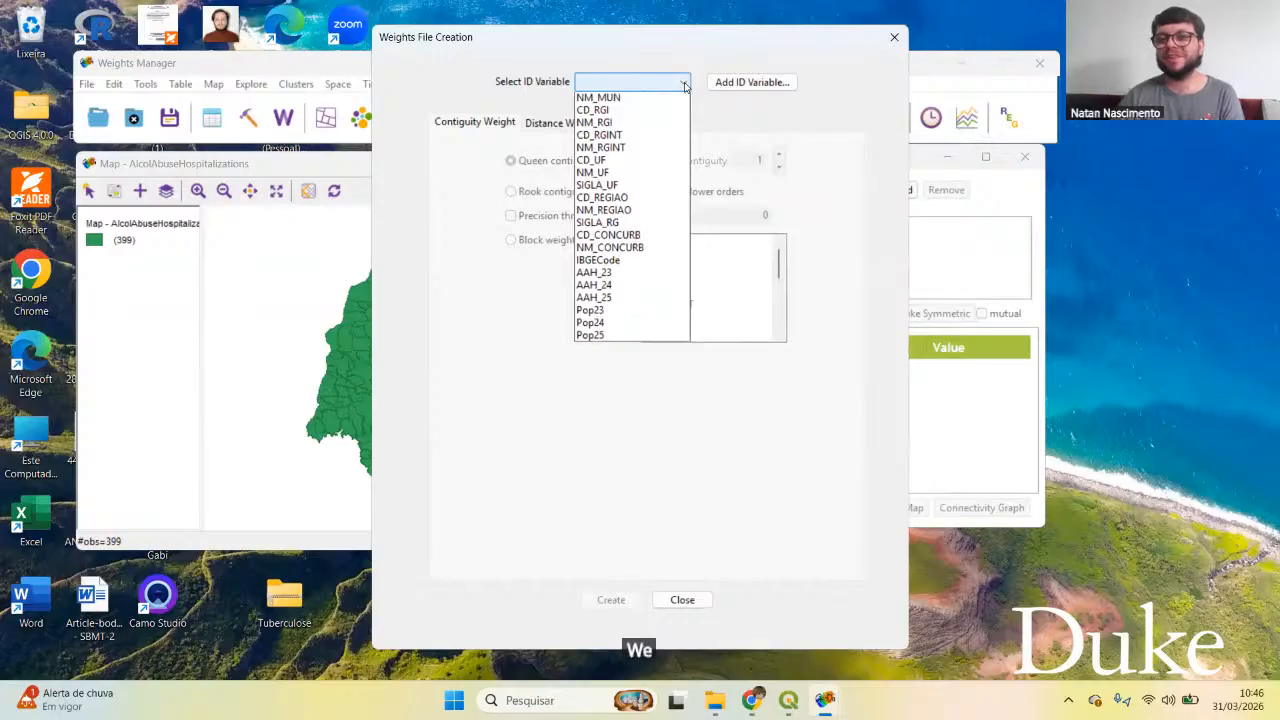
pyautogui.click(684, 84)
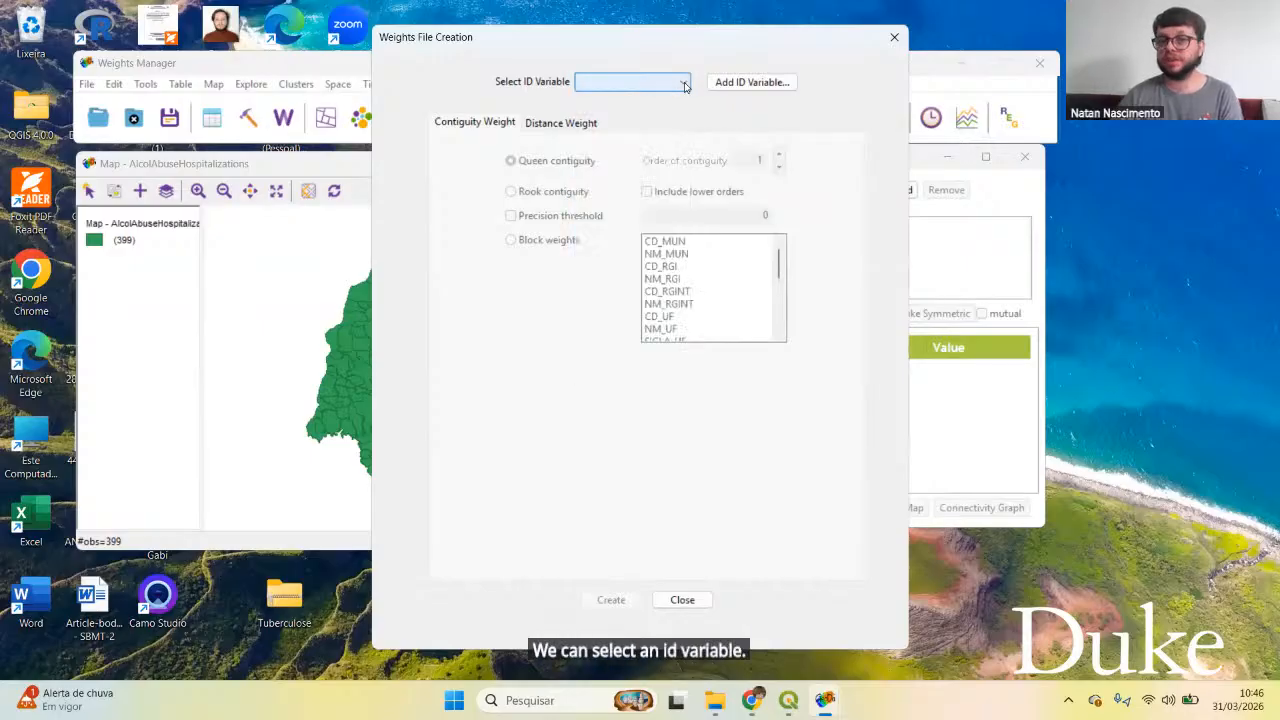
pyautogui.click(750, 82)
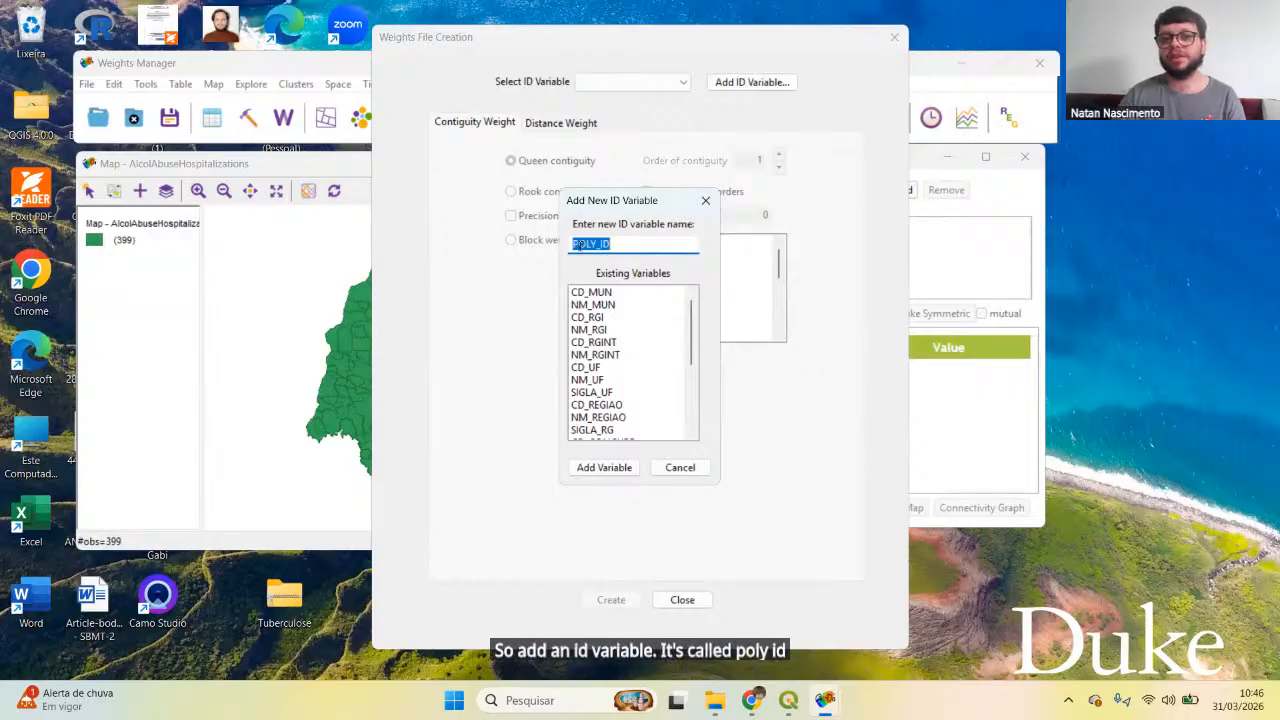
pyautogui.click(621, 469)
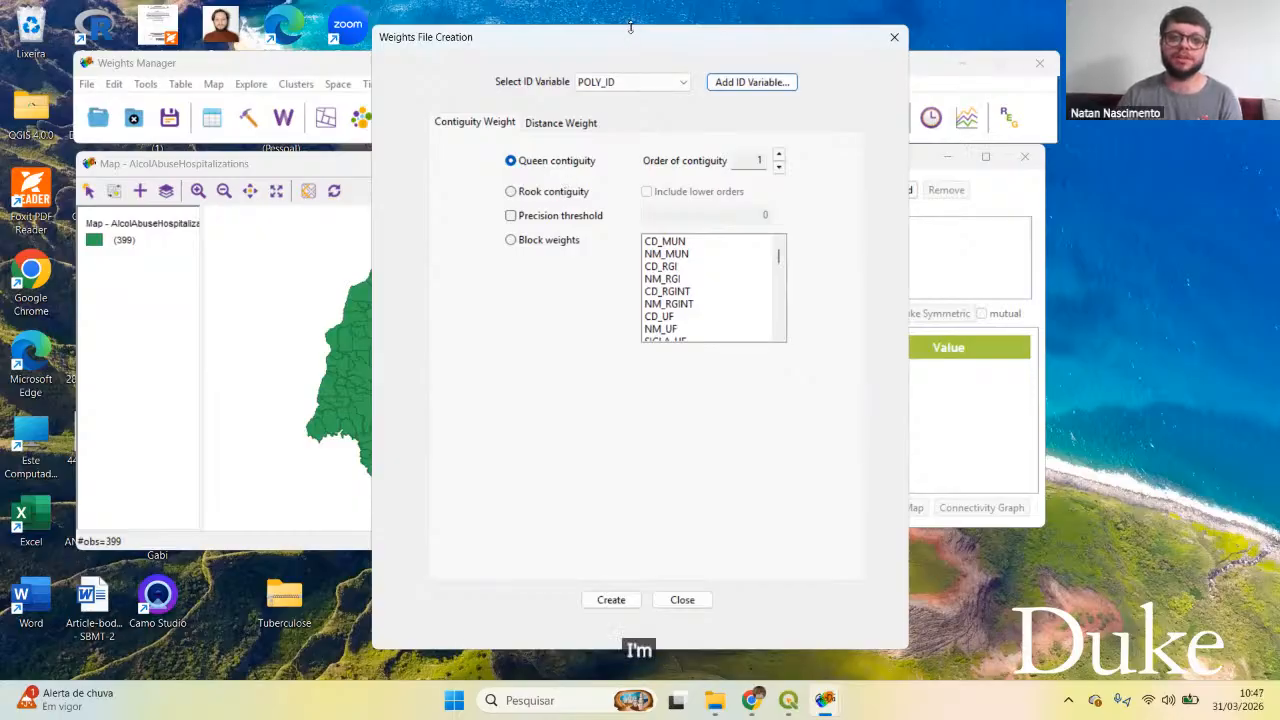
pyautogui.moveTo(660, 45); pyautogui.dragTo(647, 35)
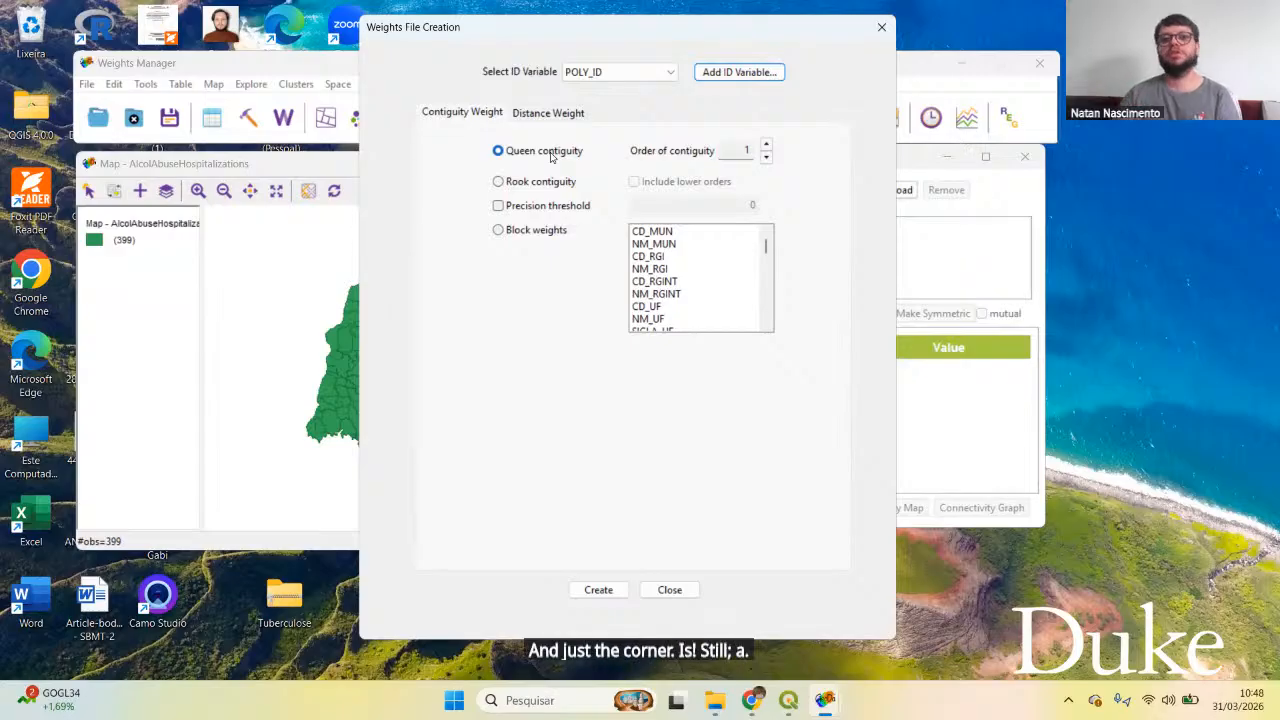
# Step: Keep queen contiguity of order 1, enable the precision threshold and set it to 0.0001
pyautogui.click(498, 206)
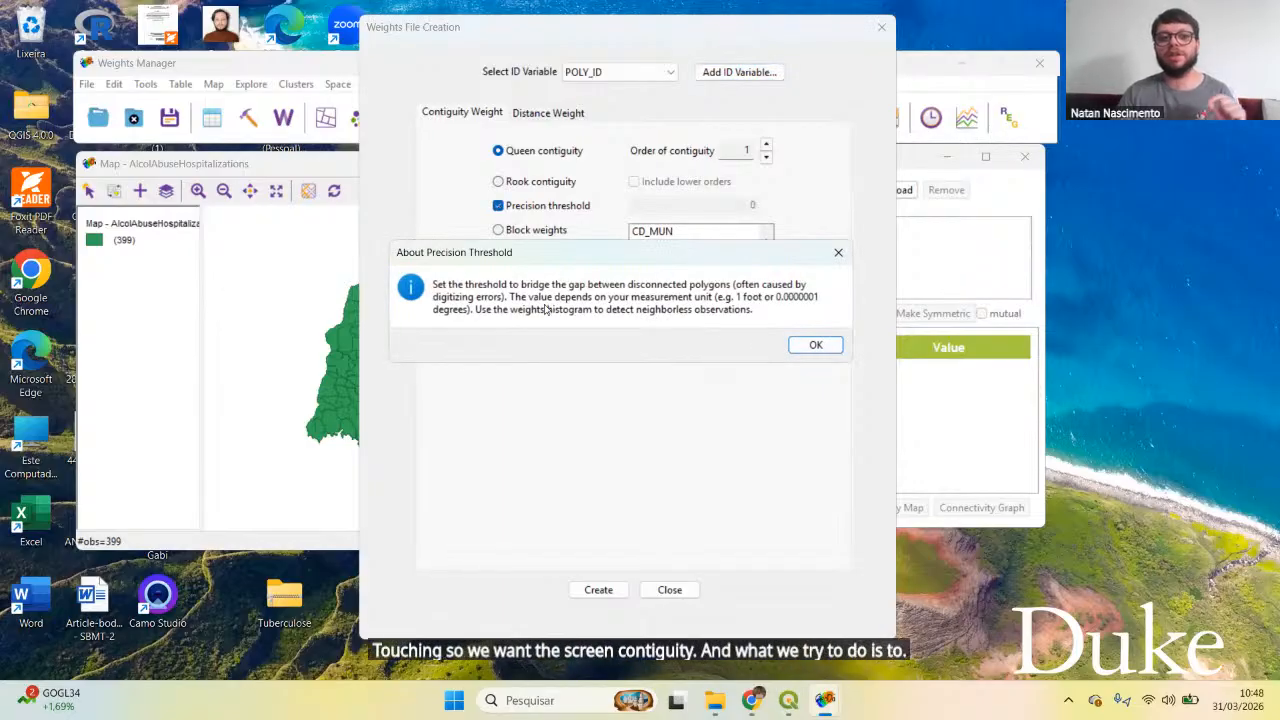
pyautogui.click(812, 344)
pyautogui.click(754, 204)
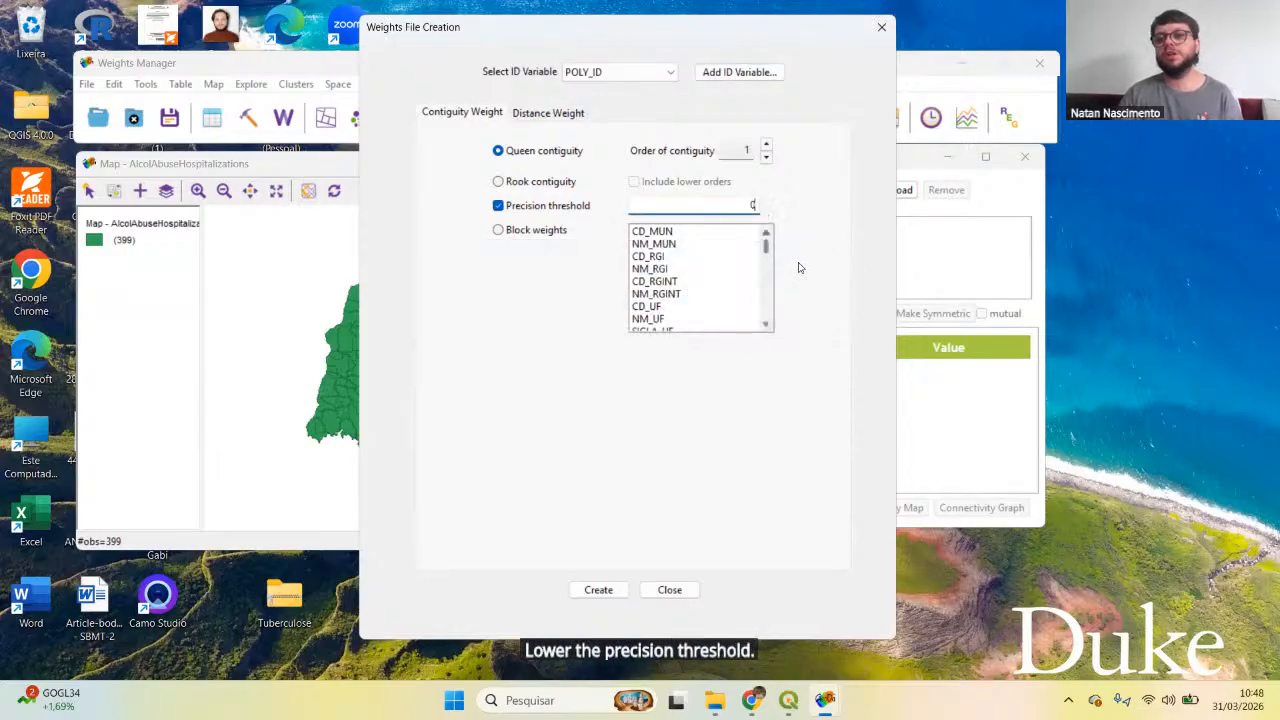
pyautogui.click(498, 206)
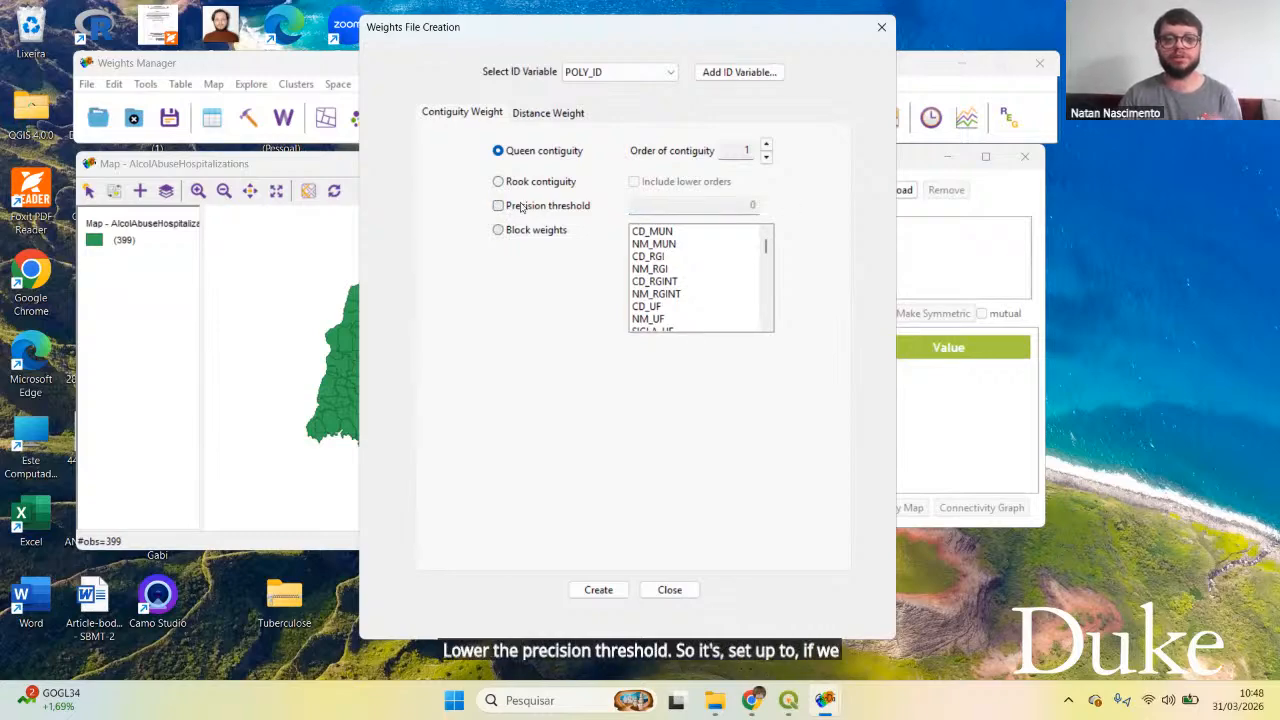
pyautogui.click(498, 206)
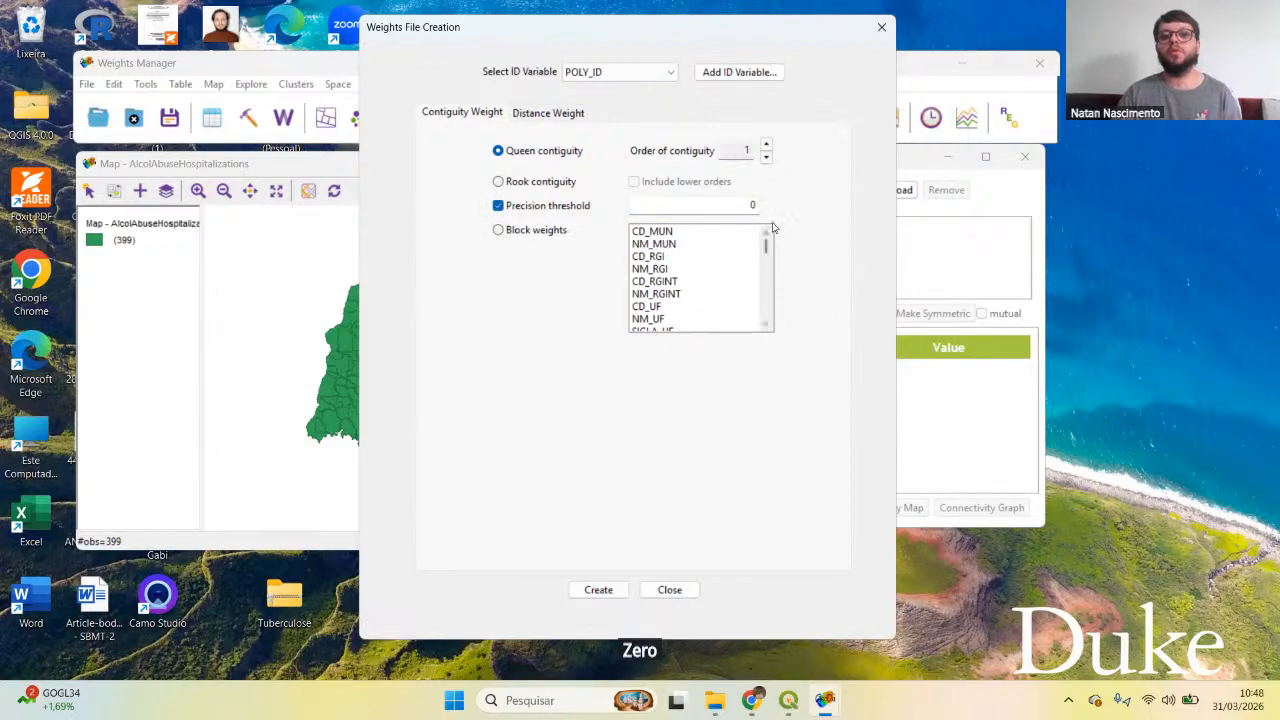
pyautogui.click(754, 205)
pyautogui.write('.')
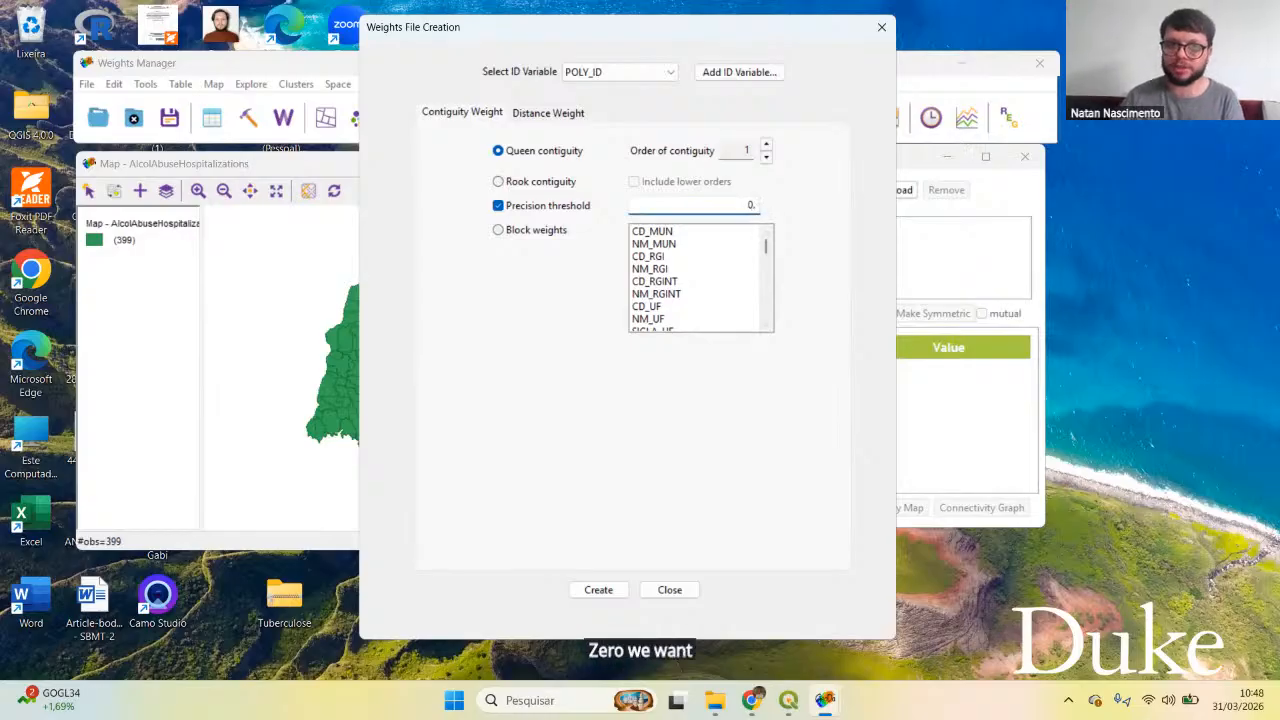
pyautogui.write('000')
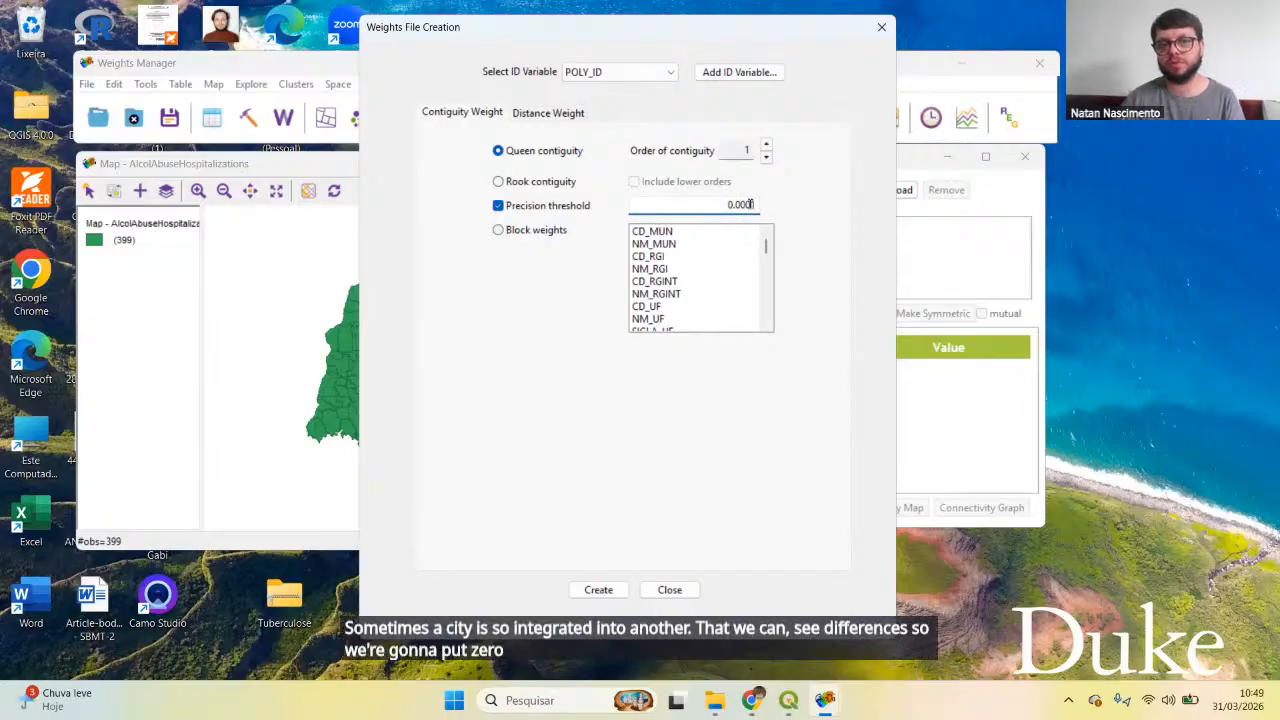
# Step: Create the weights file, save it as AlcolAbuseHospitalizations in GAL format, and close the weights creation dialog
pyautogui.click(598, 593)
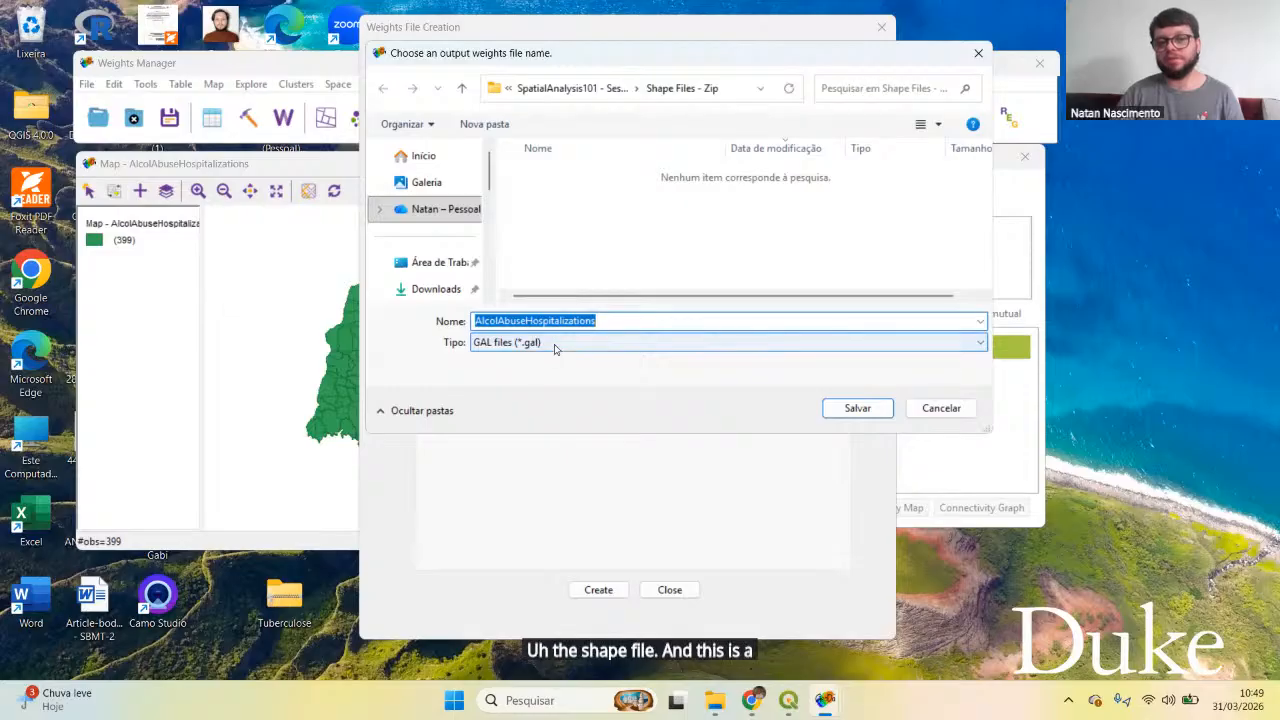
pyautogui.click(611, 343)
pyautogui.click(611, 355)
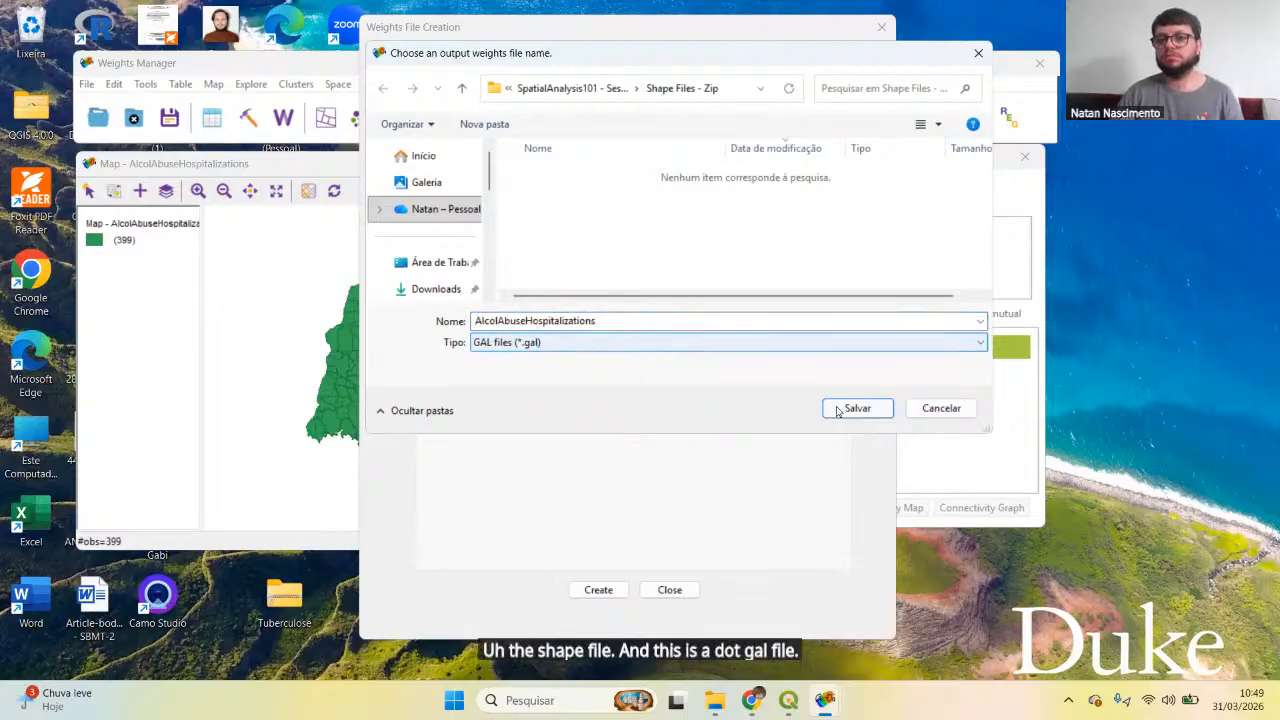
pyautogui.click(850, 408)
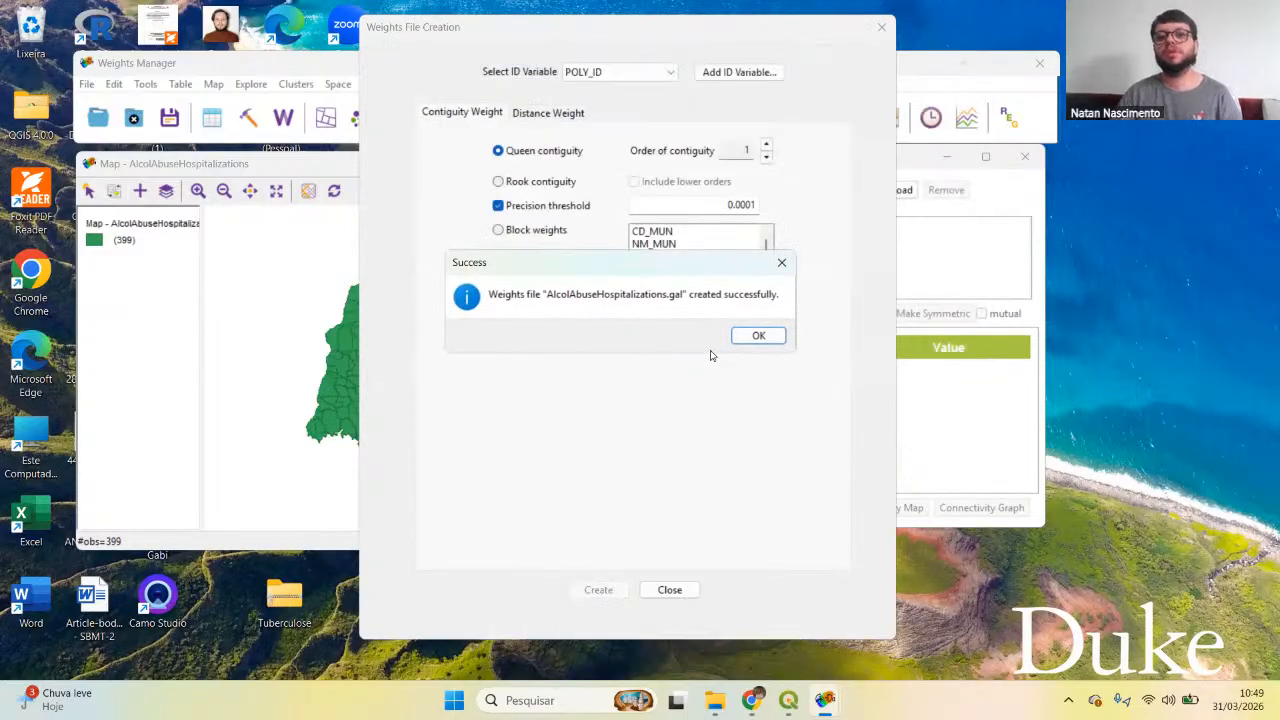
pyautogui.click(753, 337)
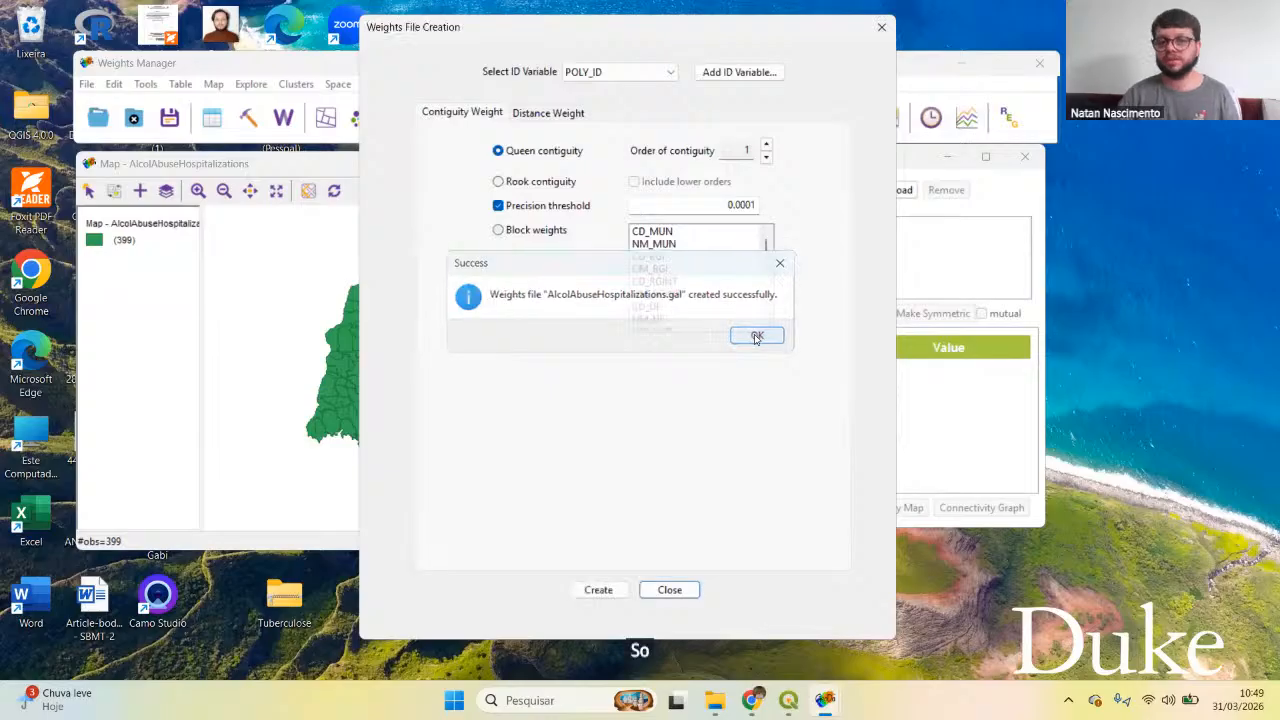
pyautogui.click(881, 27)
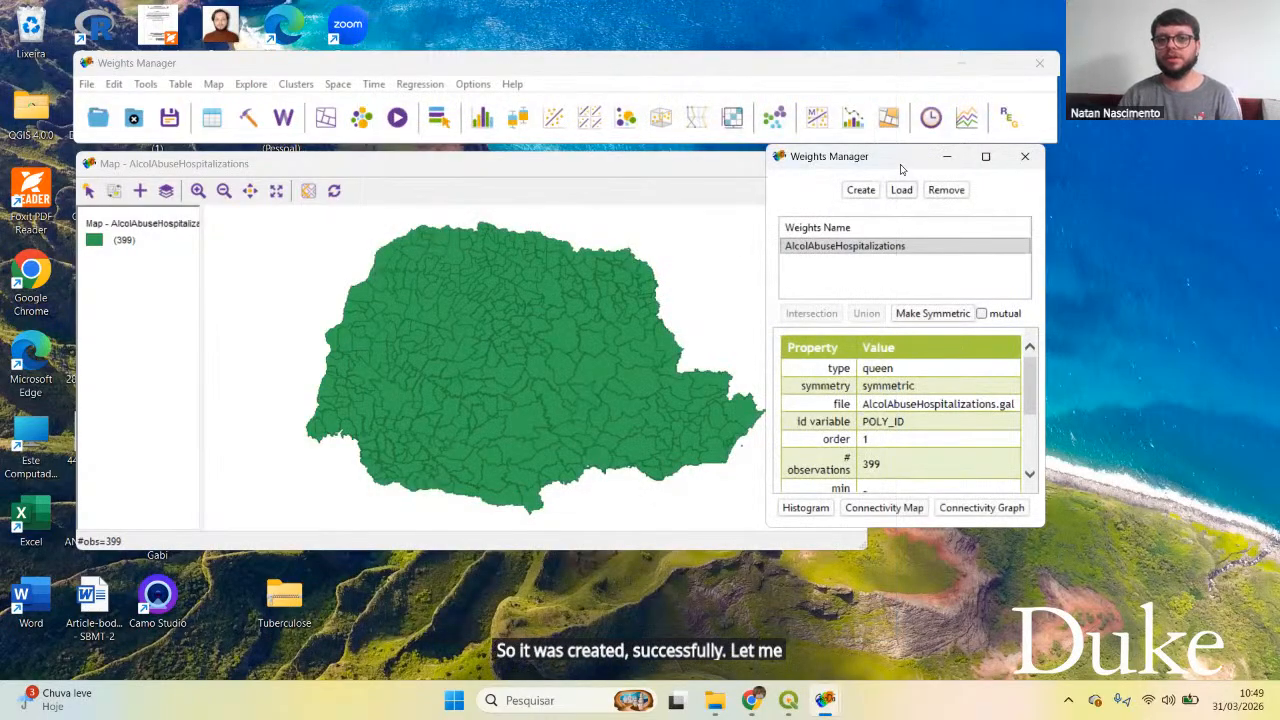
# Step: Enlarge the Weights Manager and examine the number of observations and the minimum and maximum neighbors of the new weights
pyautogui.moveTo(900, 170); pyautogui.dragTo(573, 109)
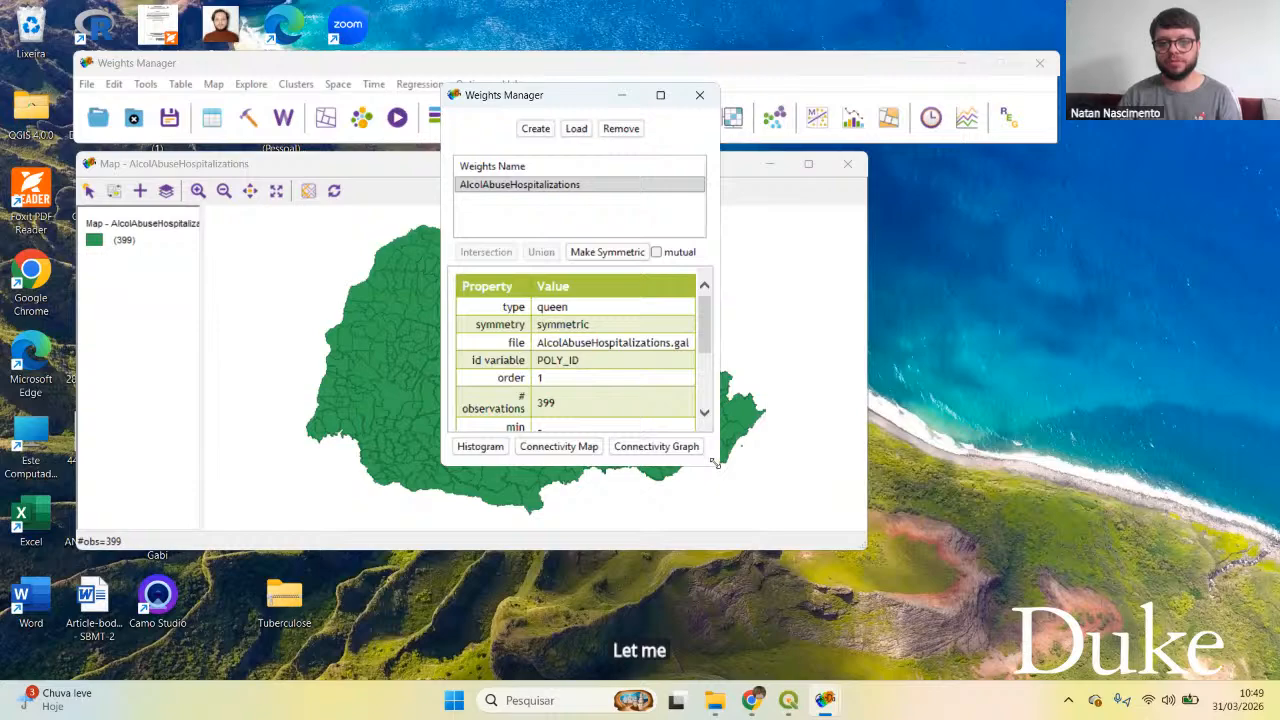
pyautogui.moveTo(715, 463); pyautogui.dragTo(867, 536)
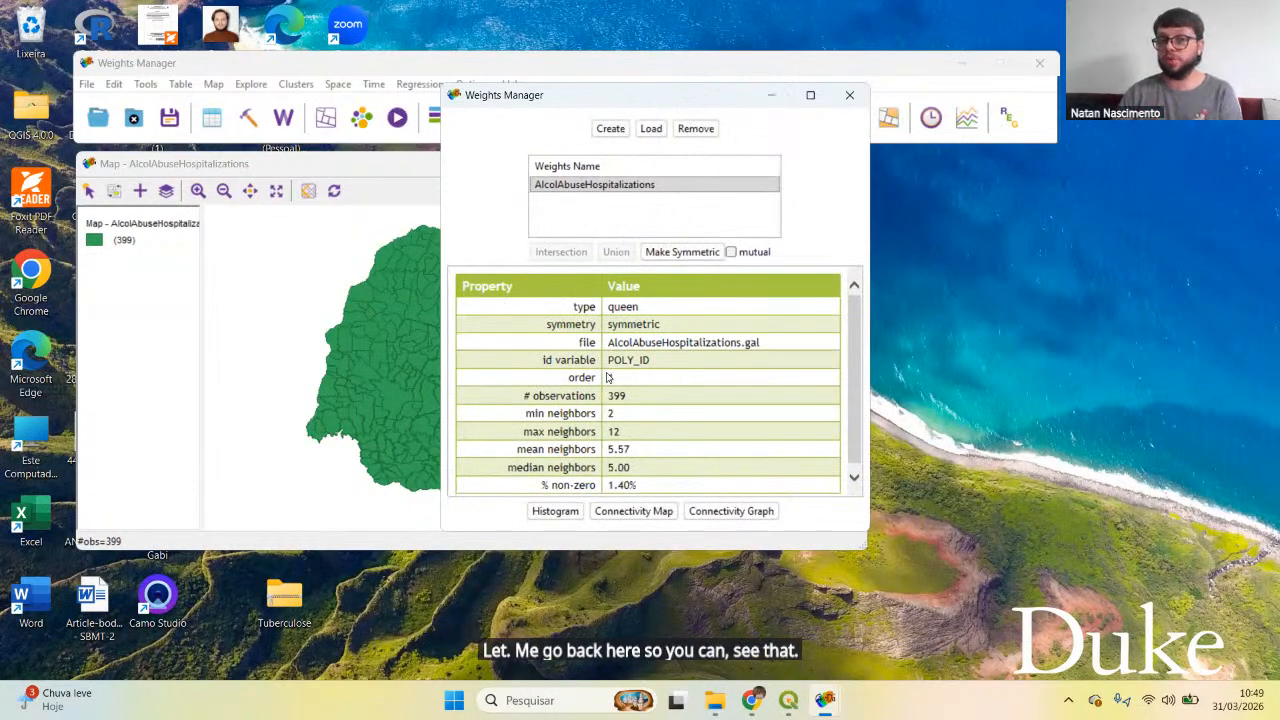
pyautogui.scroll(-1, 612, 373)
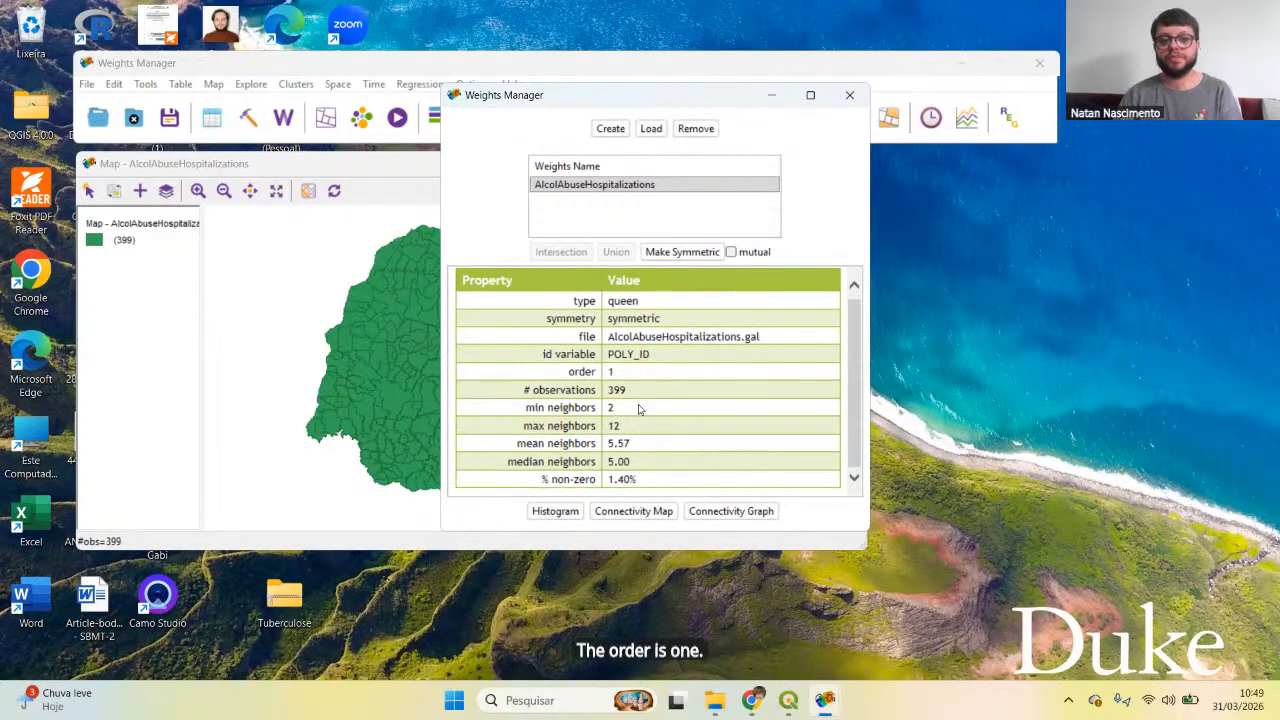
pyautogui.doubleClick(627, 392)
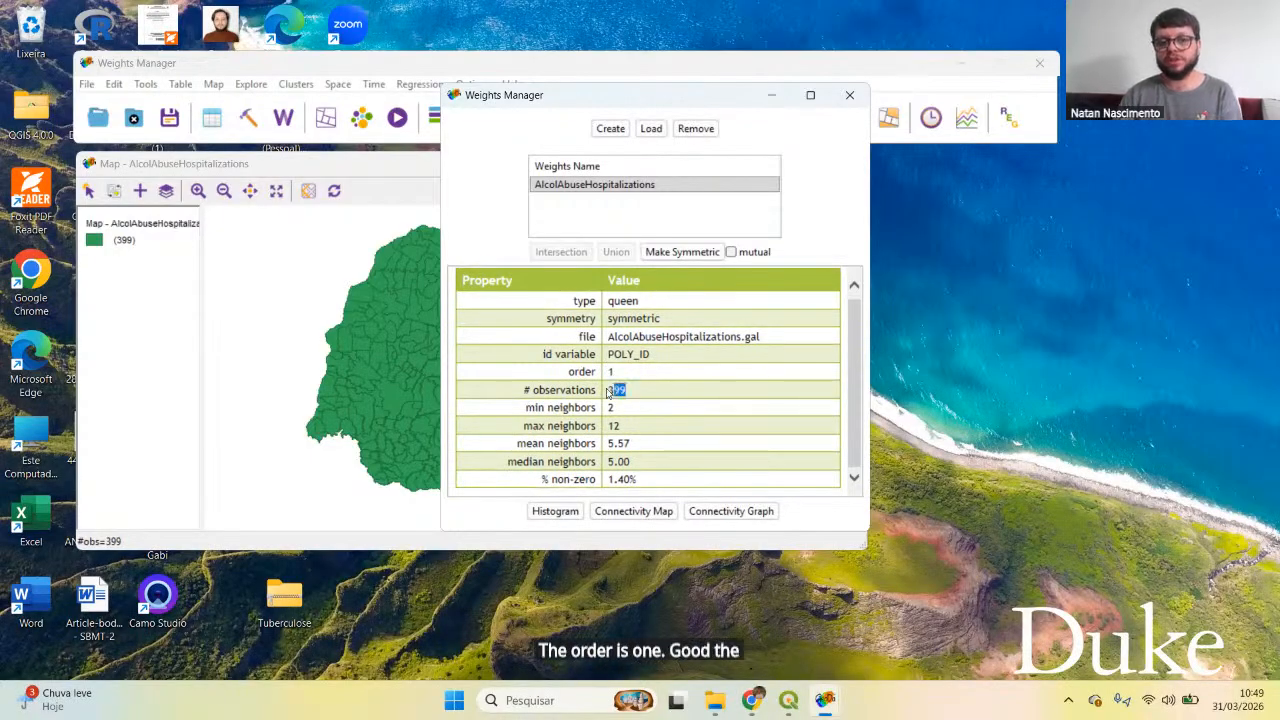
pyautogui.click(642, 392)
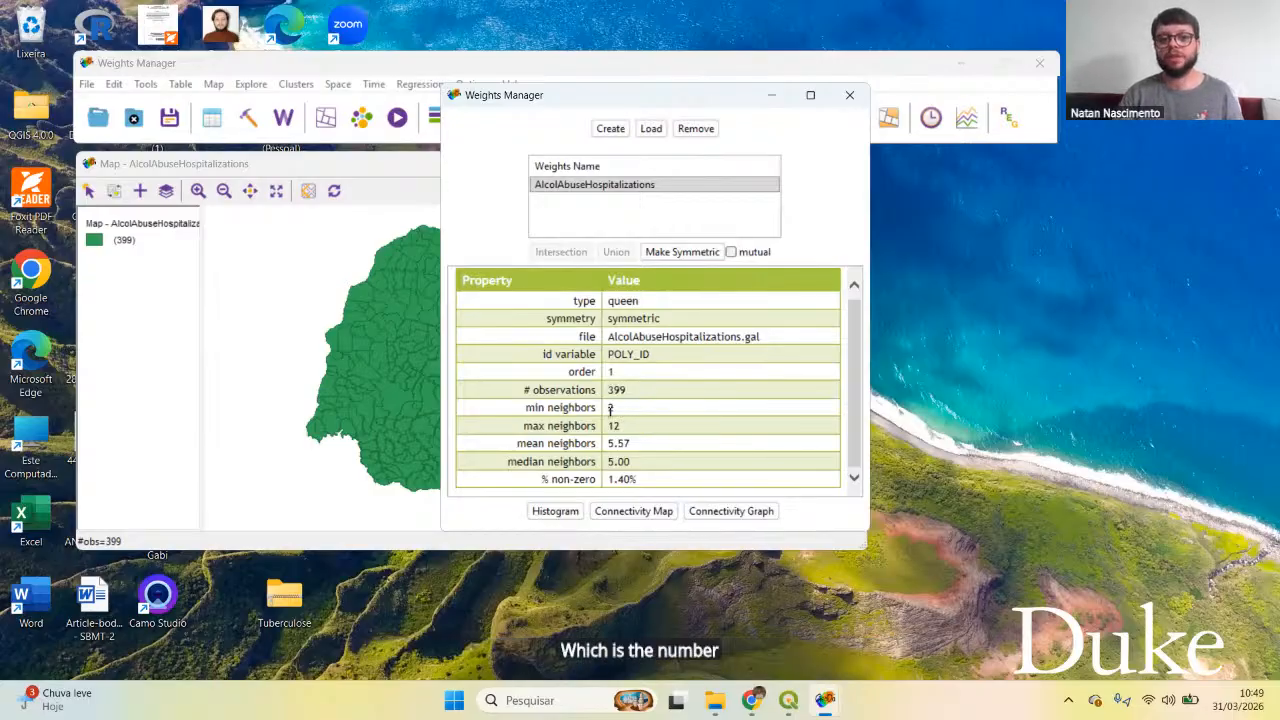
pyautogui.moveTo(524, 407); pyautogui.dragTo(593, 408)
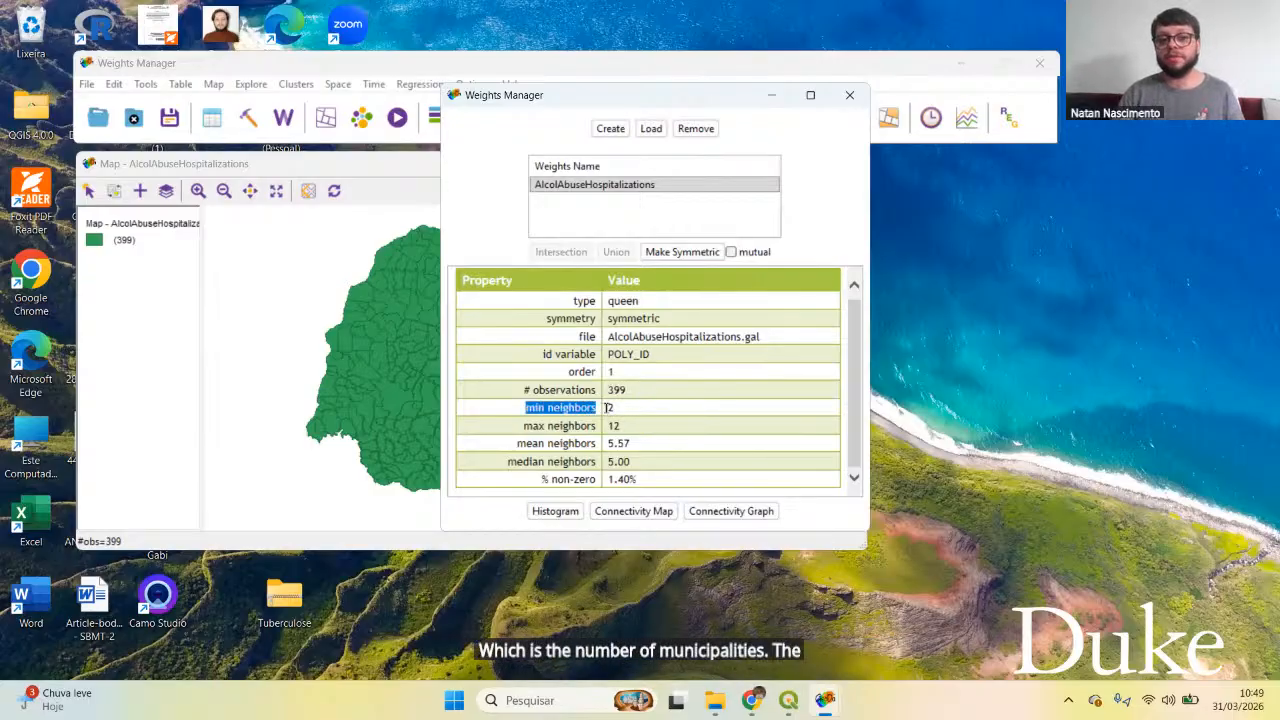
pyautogui.click(632, 410)
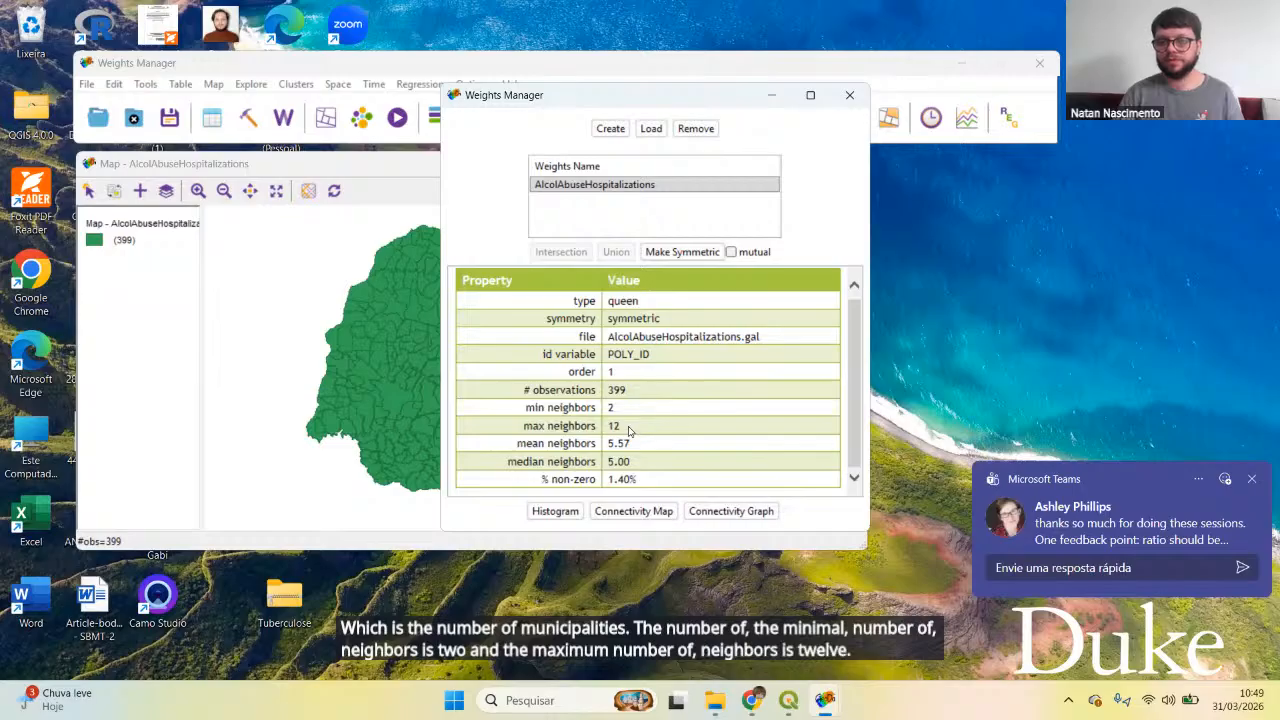
# Step: Check the symmetry and contiguity type of the AlcolAbuseHospitalizations weights, and close the Weights Manager
pyautogui.scroll(1, 630, 430)
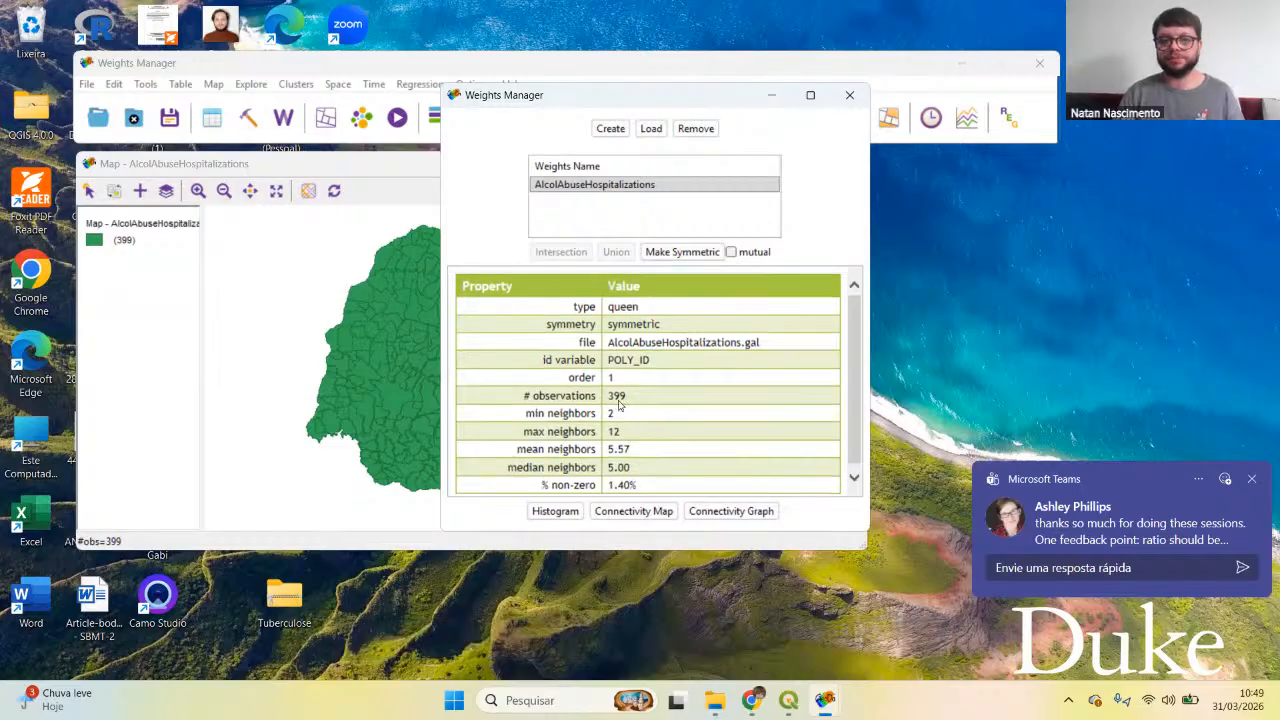
pyautogui.click(531, 332)
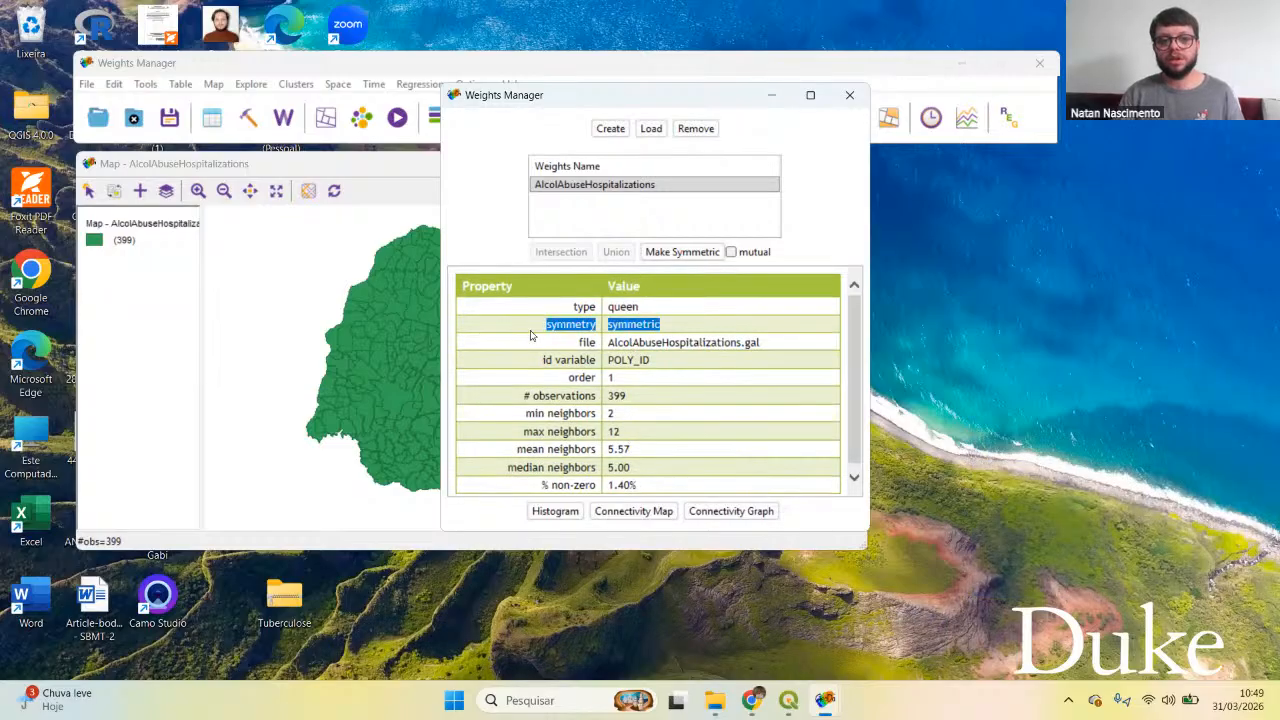
pyautogui.click(539, 322)
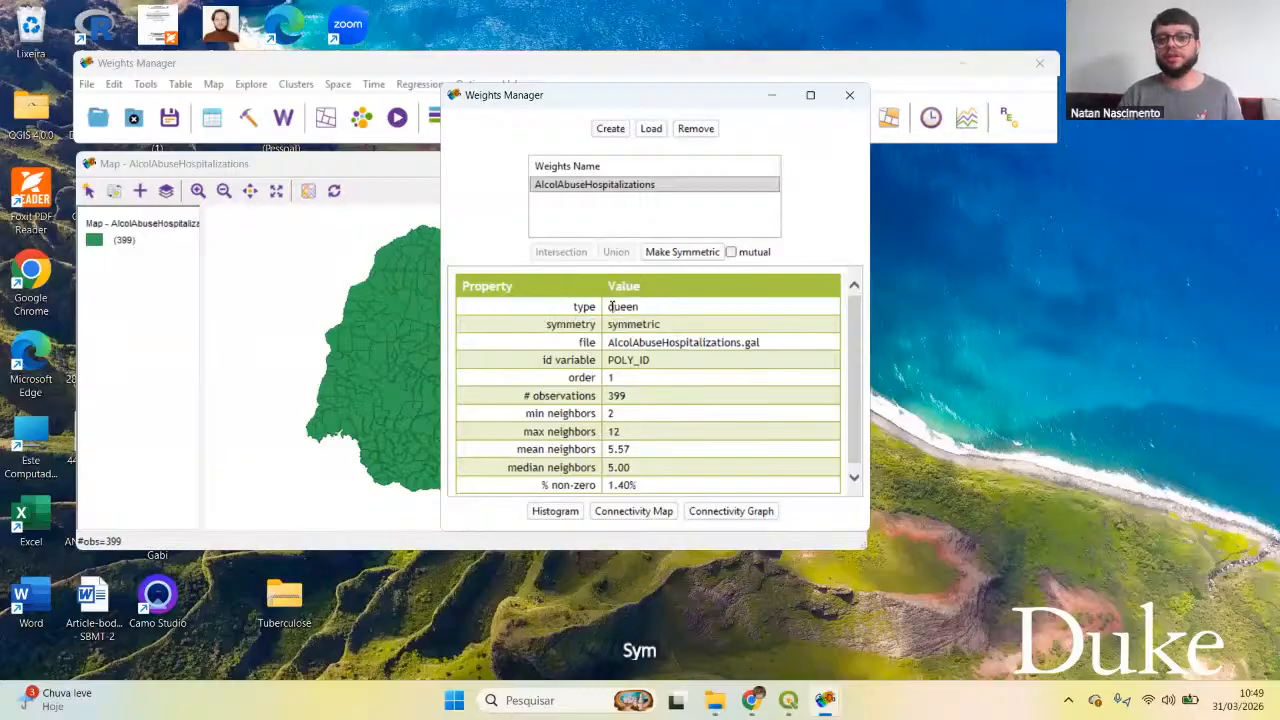
pyautogui.moveTo(613, 308); pyautogui.dragTo(674, 308)
pyautogui.click(682, 315)
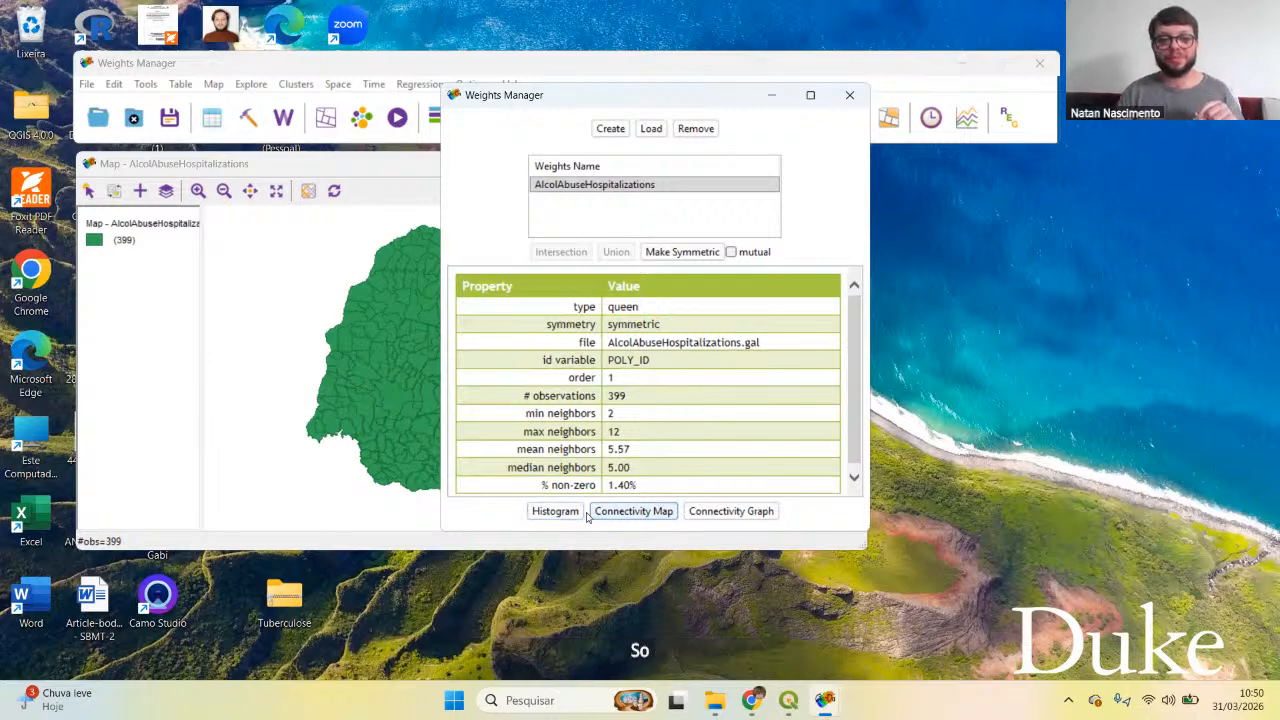
pyautogui.click(849, 97)
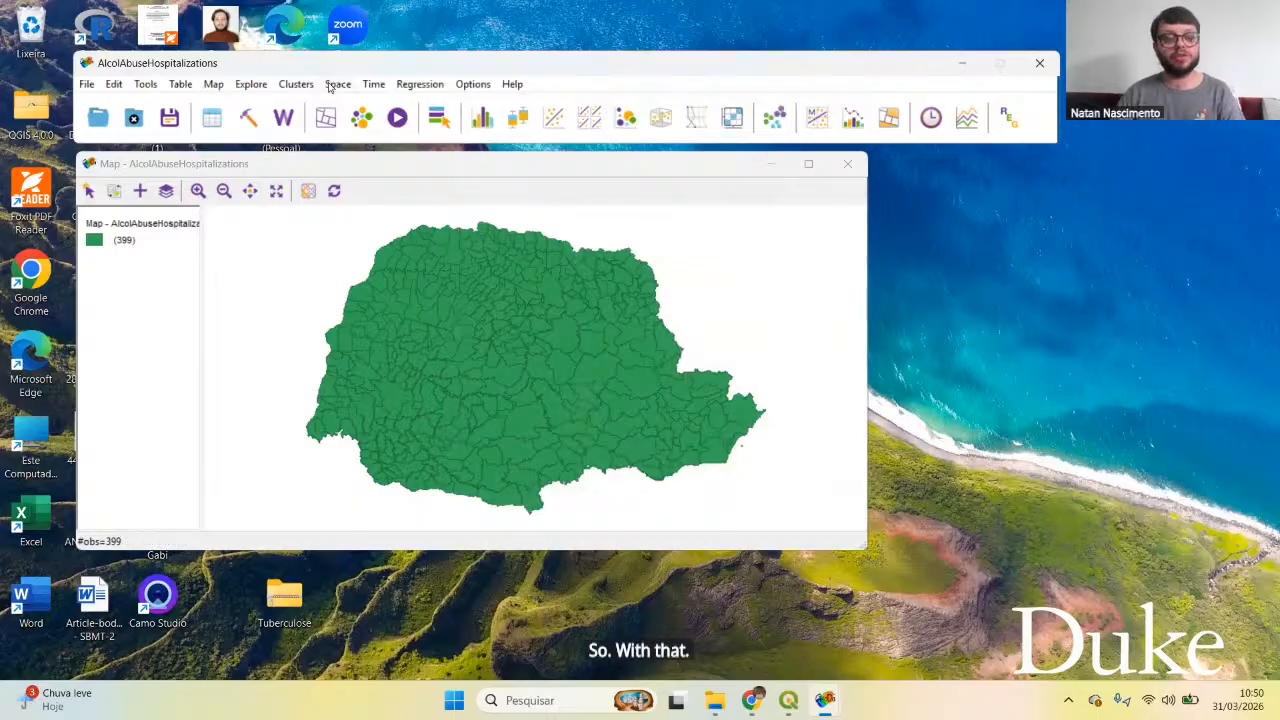
# Step: Create a Spatial Rate map of AAH_23 over Pop23 with Natural Breaks, 5 categories and the AlcolAbuseHospitalizations weights
pyautogui.click(216, 88)
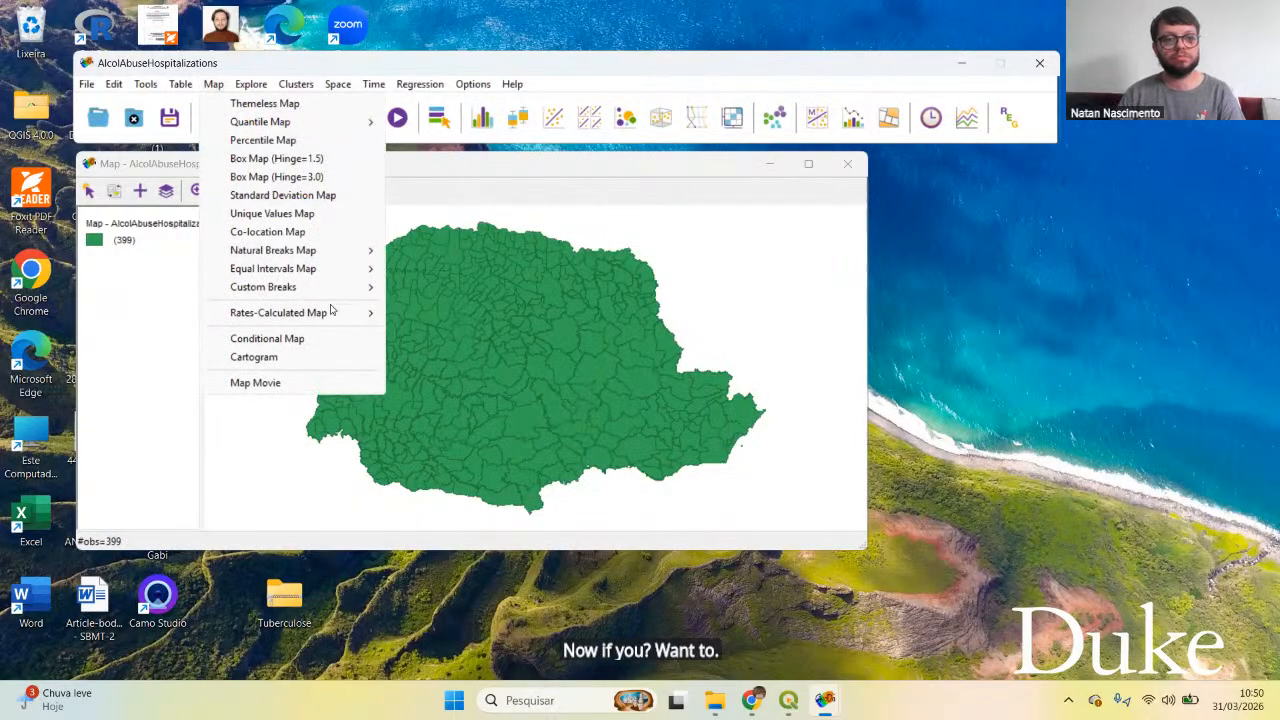
pyautogui.moveTo(331, 310)
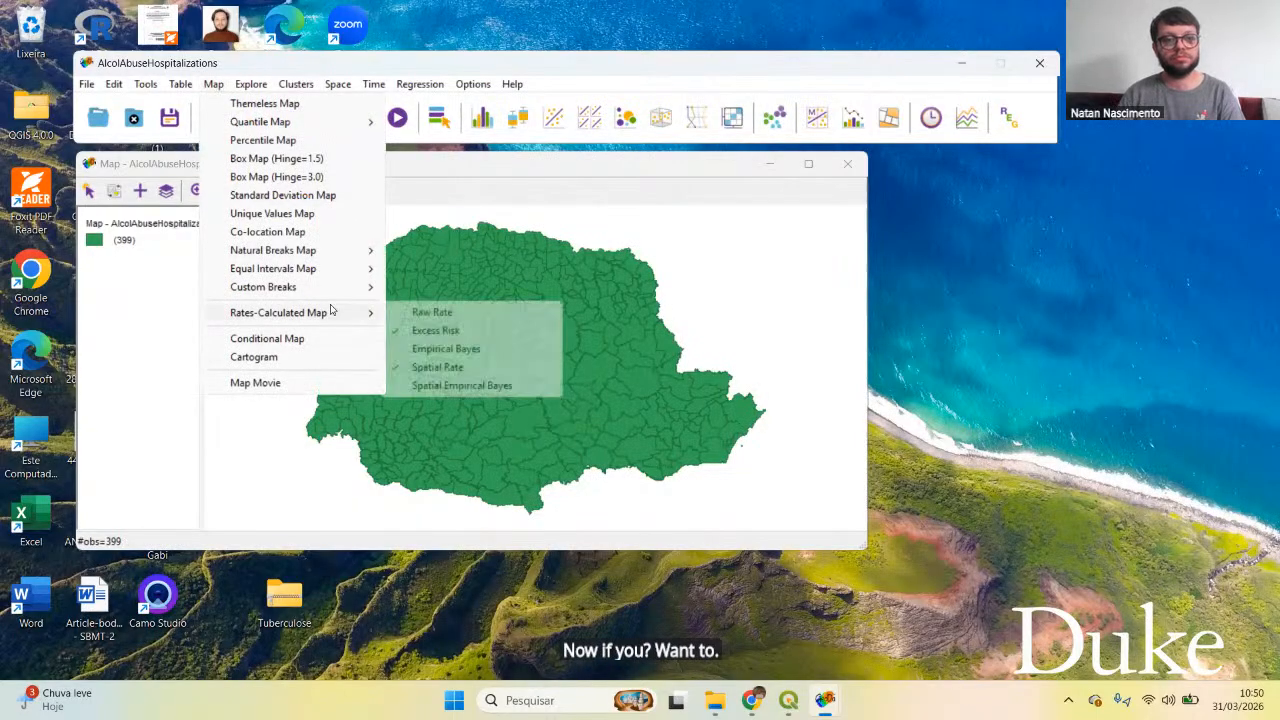
pyautogui.click(437, 373)
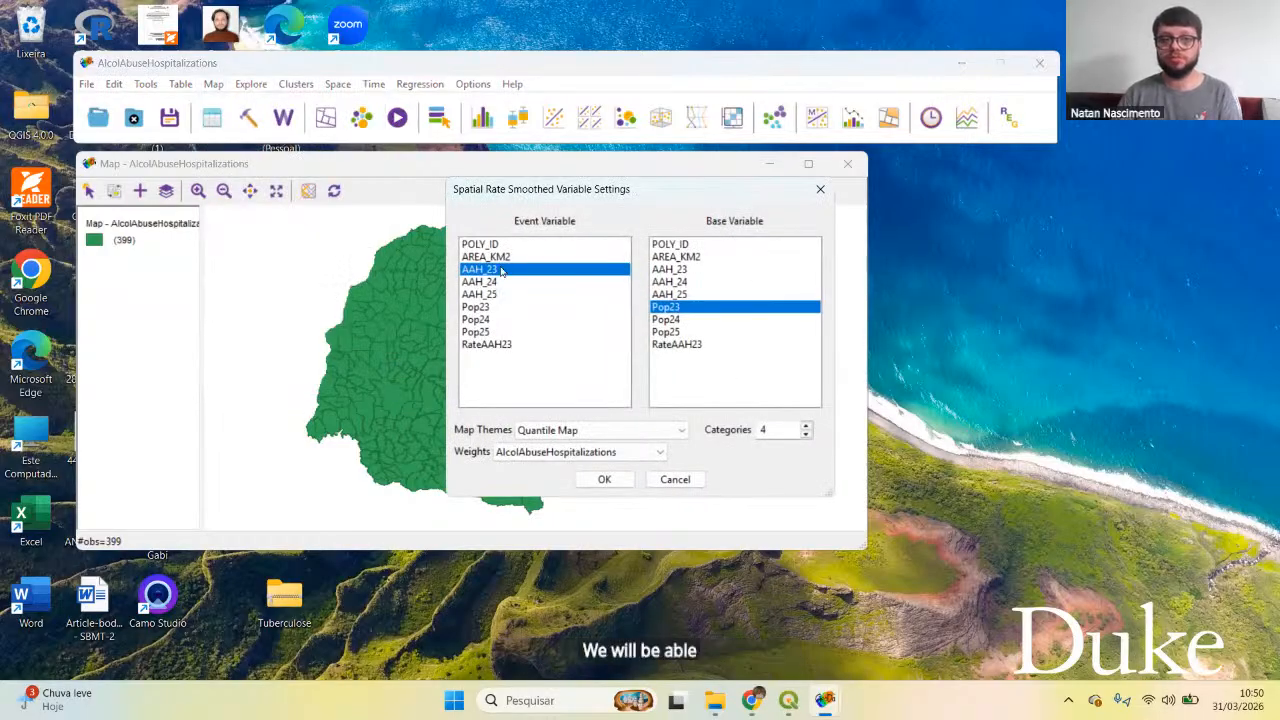
pyautogui.click(639, 433)
pyautogui.click(639, 437)
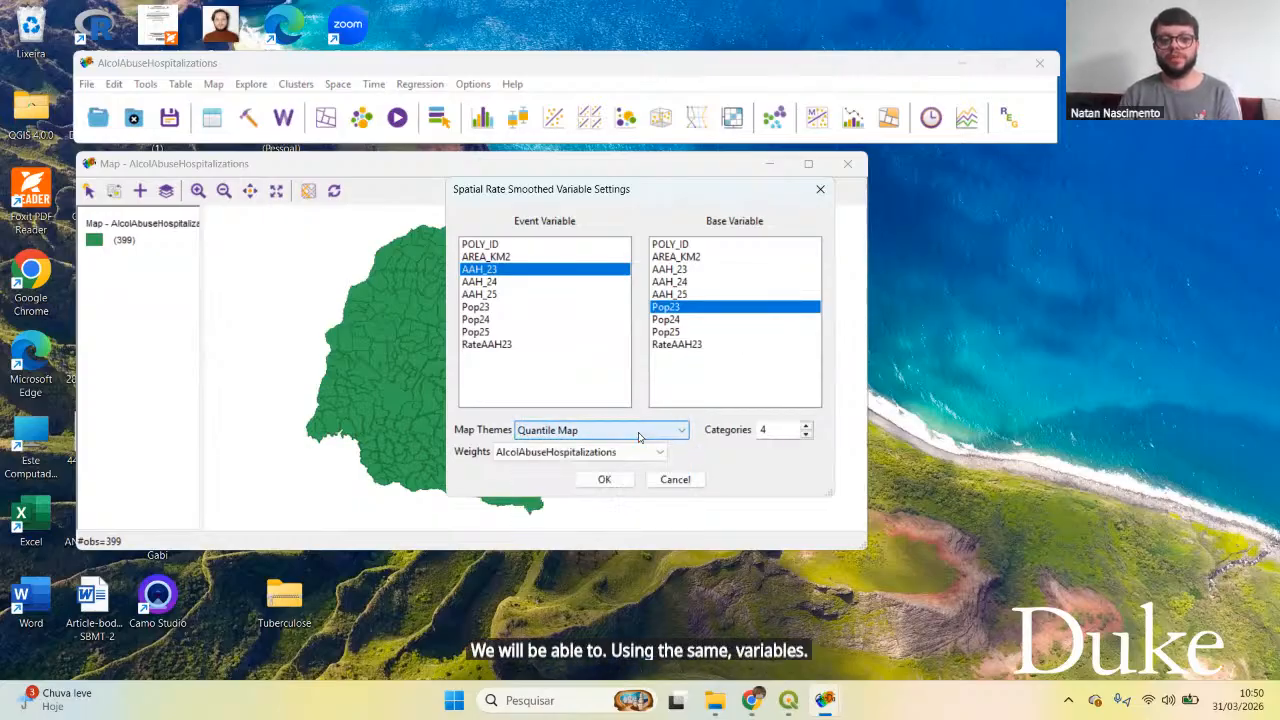
pyautogui.click(639, 437)
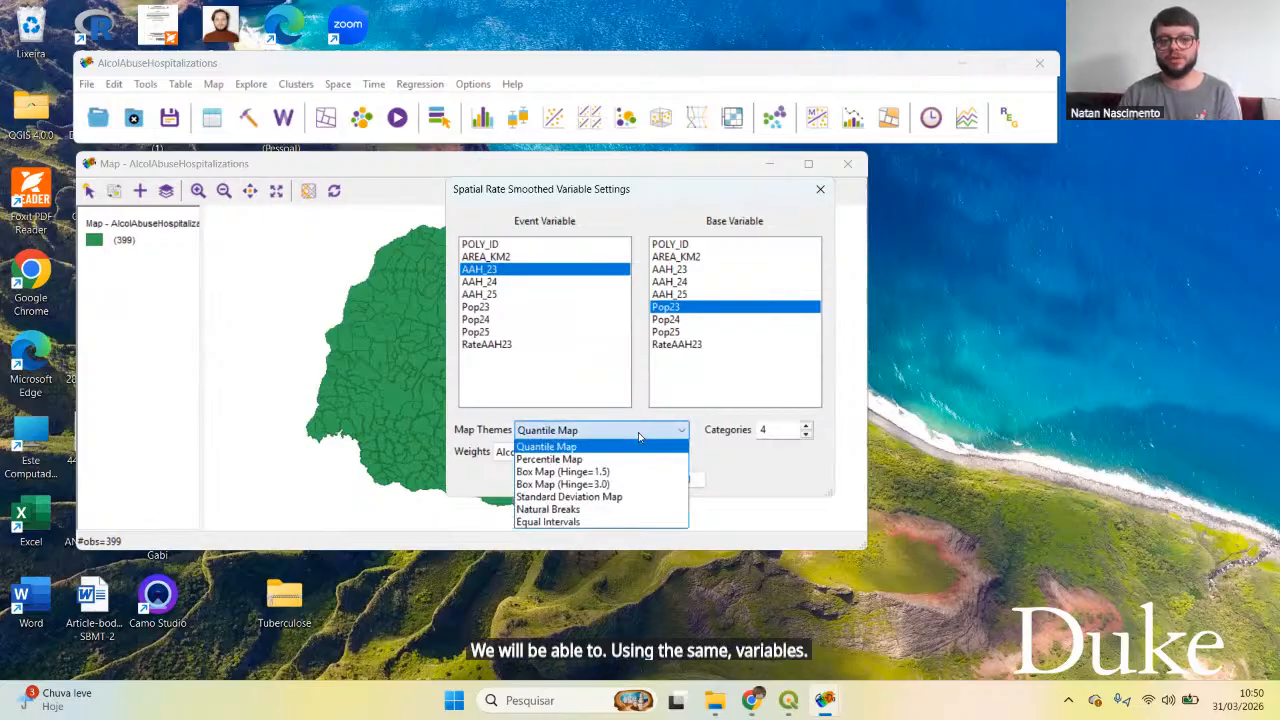
pyautogui.click(611, 513)
pyautogui.click(806, 425)
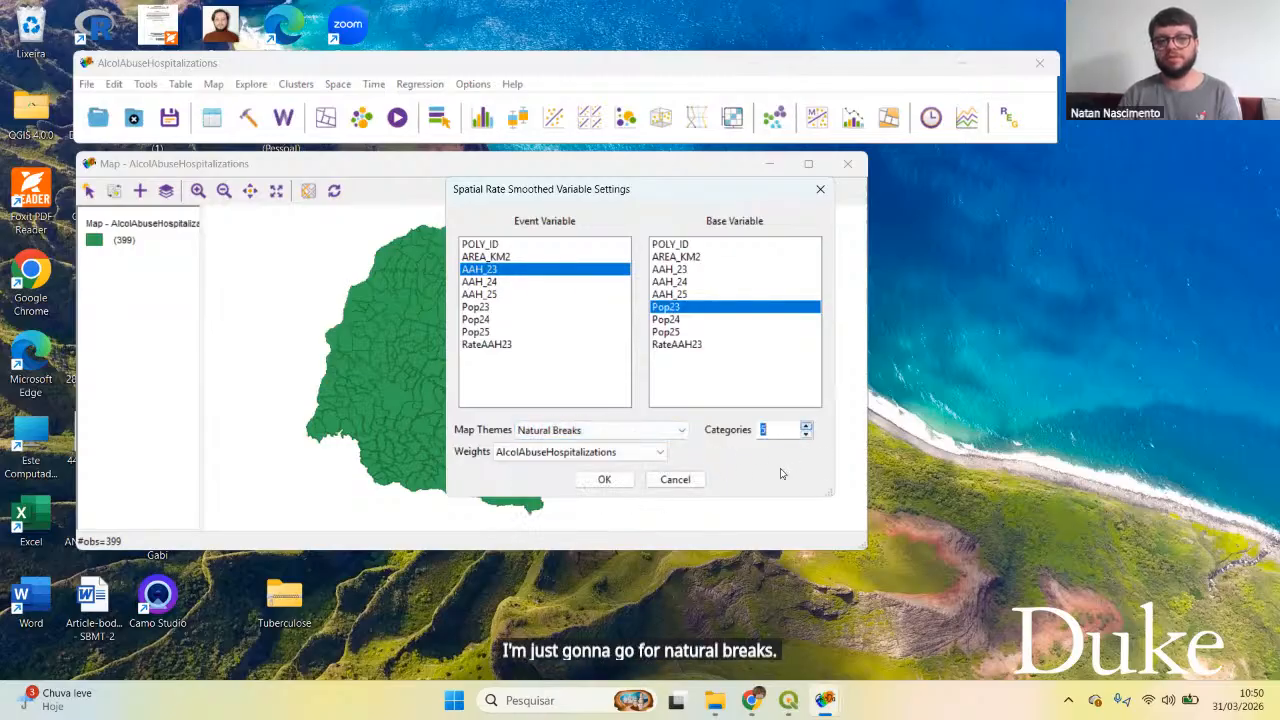
pyautogui.click(604, 479)
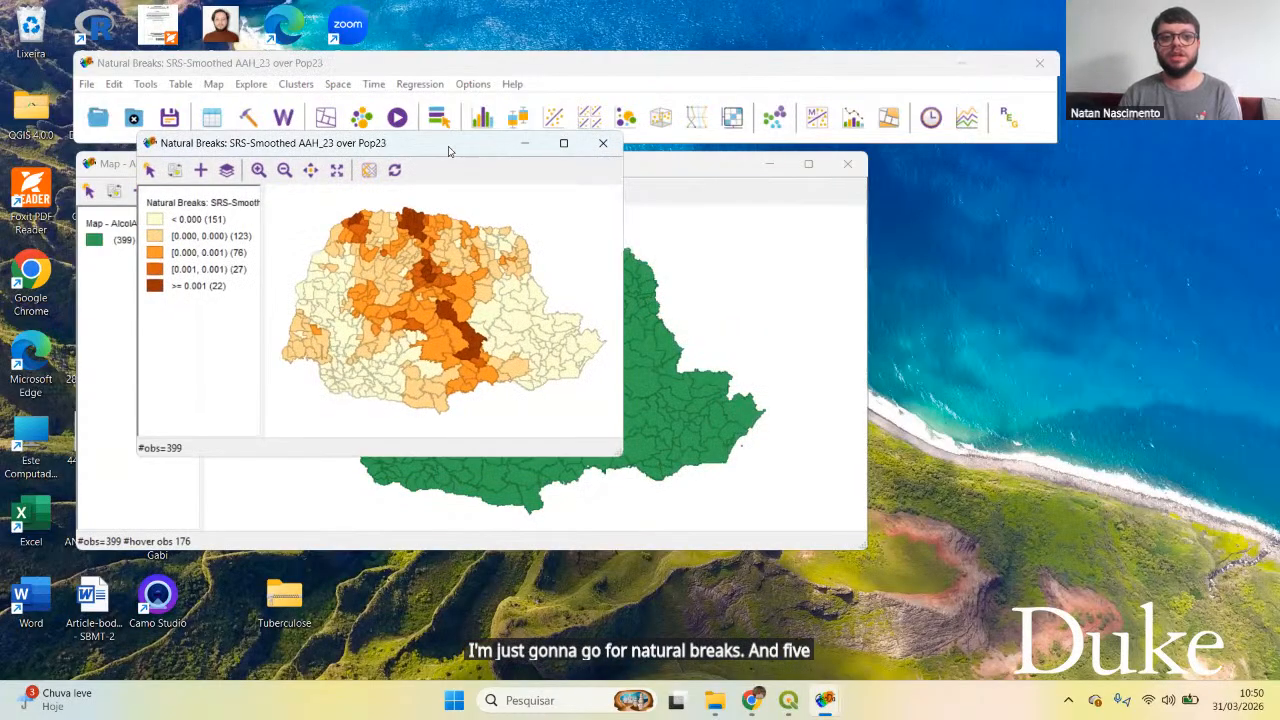
# Step: Maximize the smoothed rate map, compare it with the unsmoothed rate map in QGIS, and return to GeoDa
pyautogui.moveTo(449, 151); pyautogui.dragTo(589, 177)
pyautogui.click(704, 169)
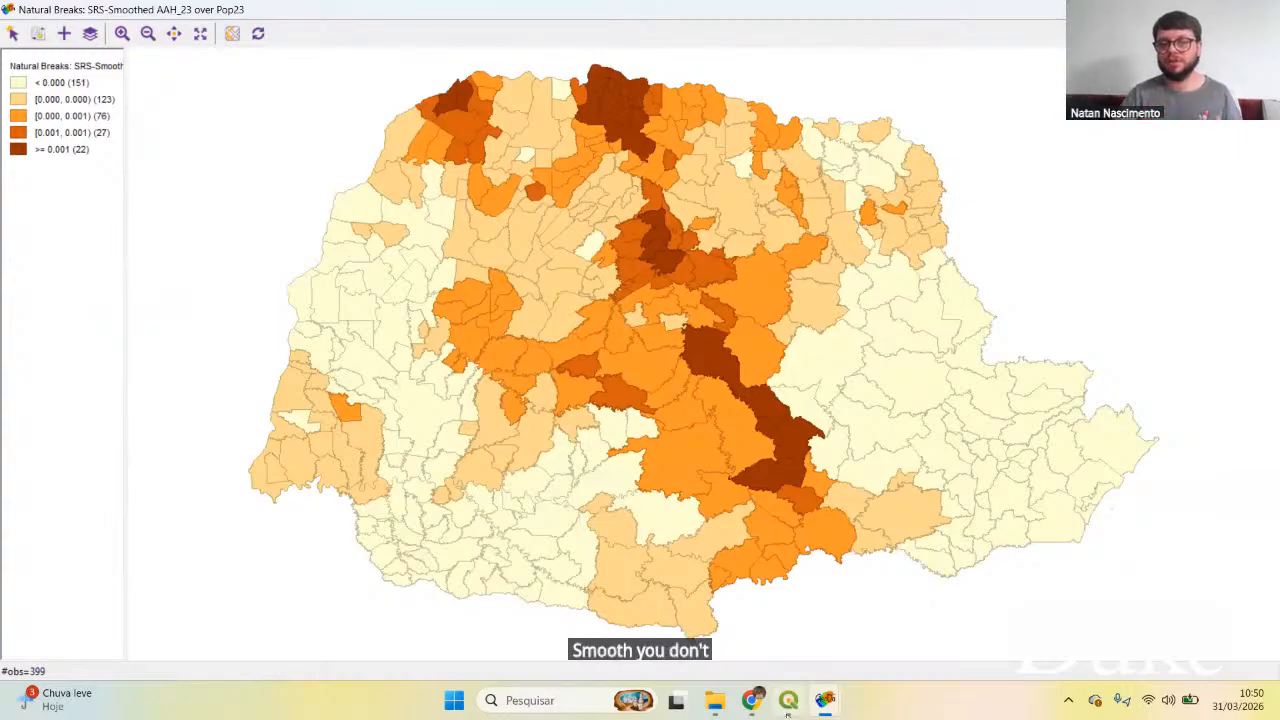
pyautogui.moveTo(788, 700)
pyautogui.click(783, 622)
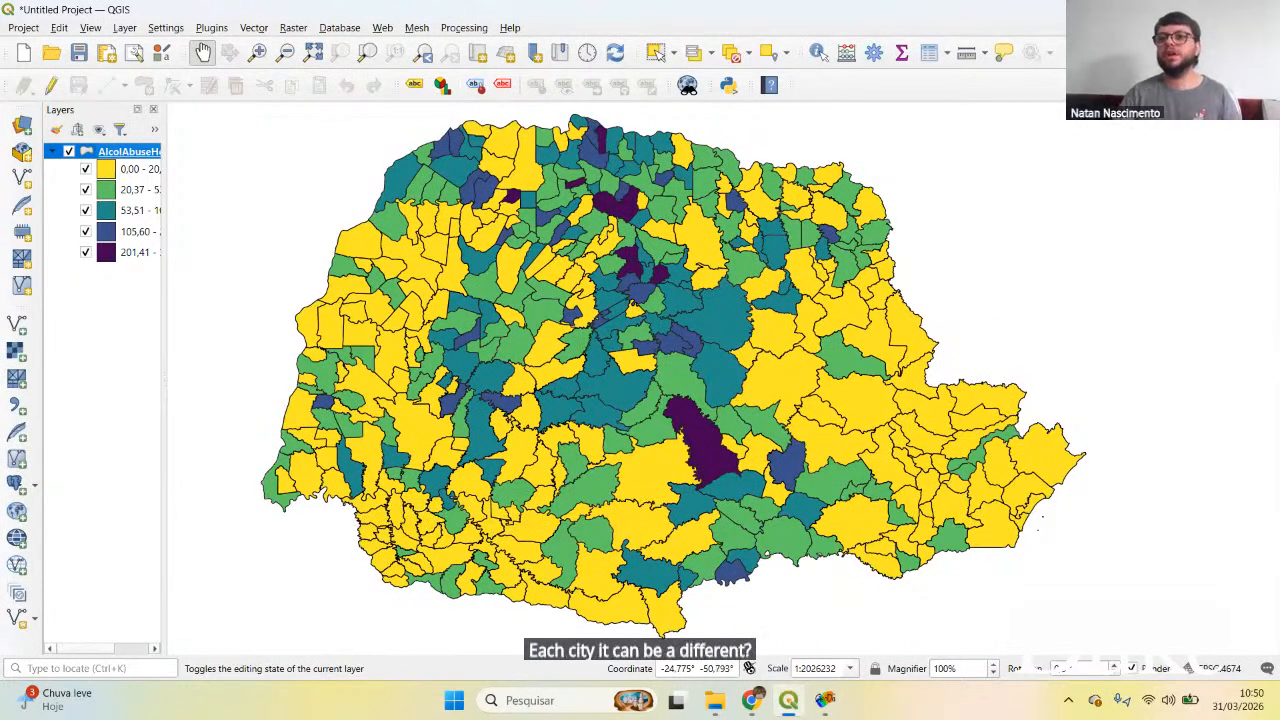
pyautogui.click(825, 700)
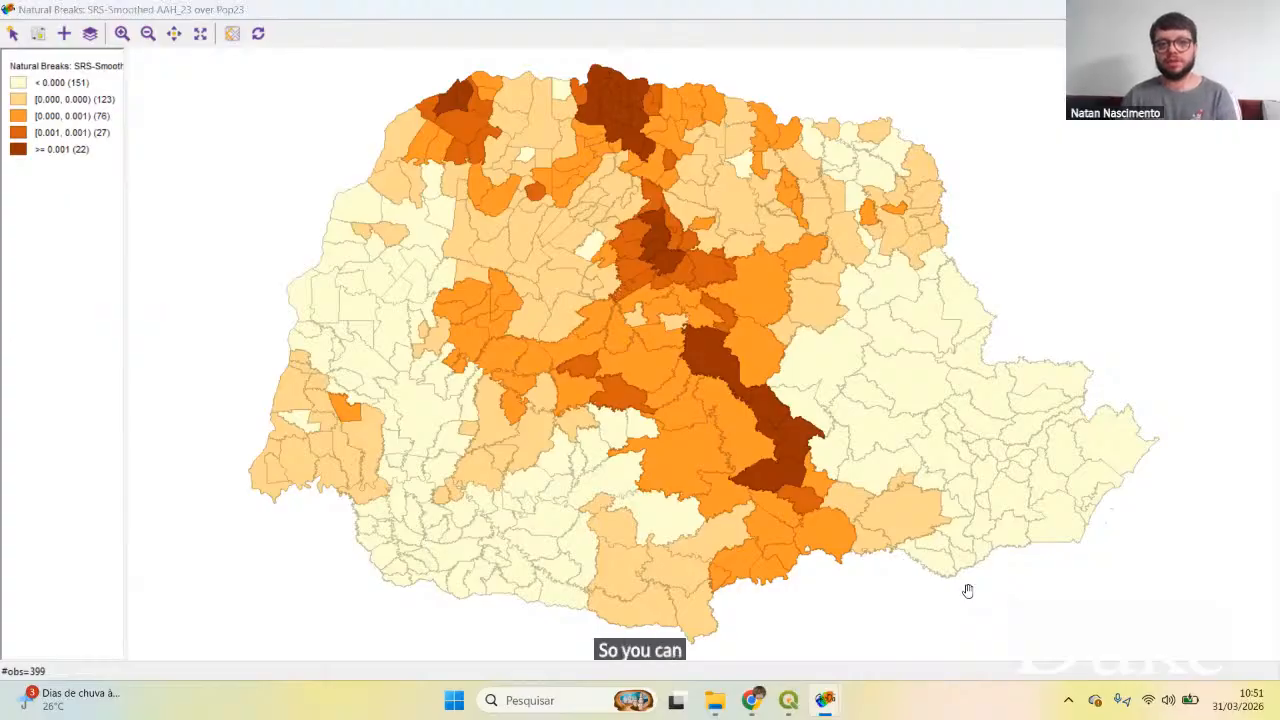
# Step: Switch to QGIS and examine the dark purple high-rate municipalities in the north of Paraná up close
pyautogui.hotkey('alt', 'Tab')
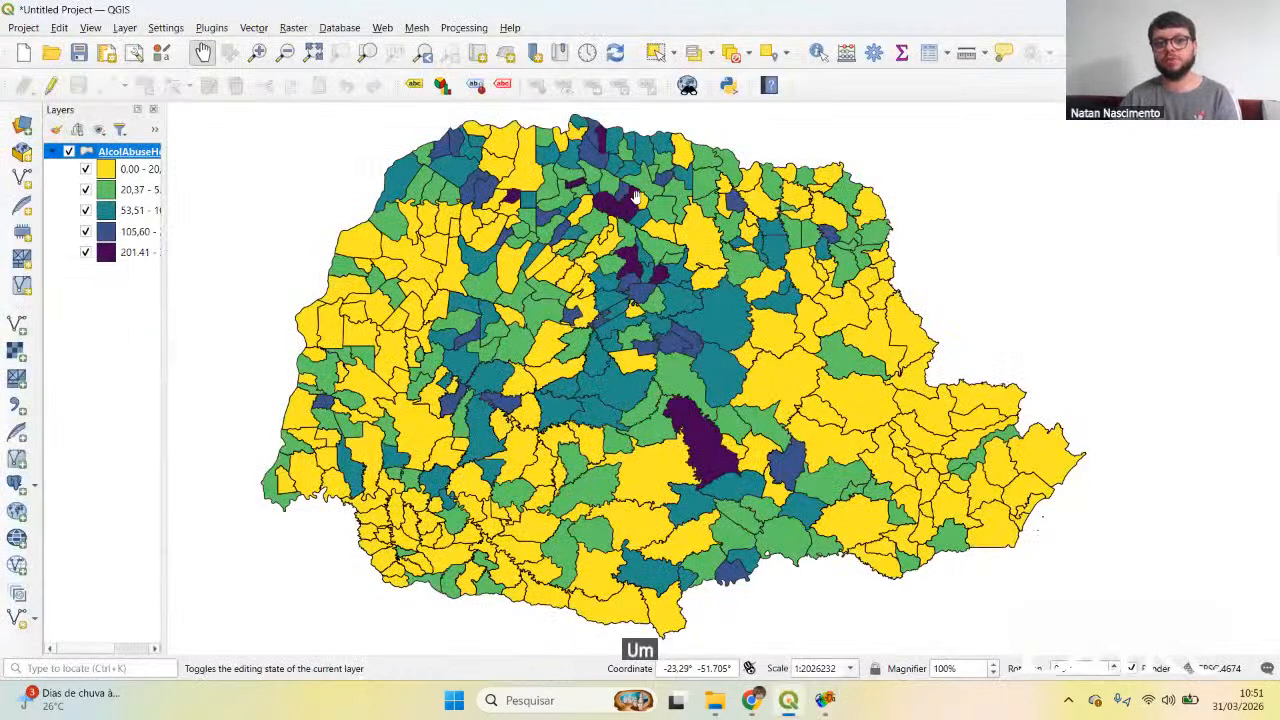
pyautogui.moveTo(600, 204); pyautogui.dragTo(634, 253)
pyautogui.scroll(3, 634, 253)
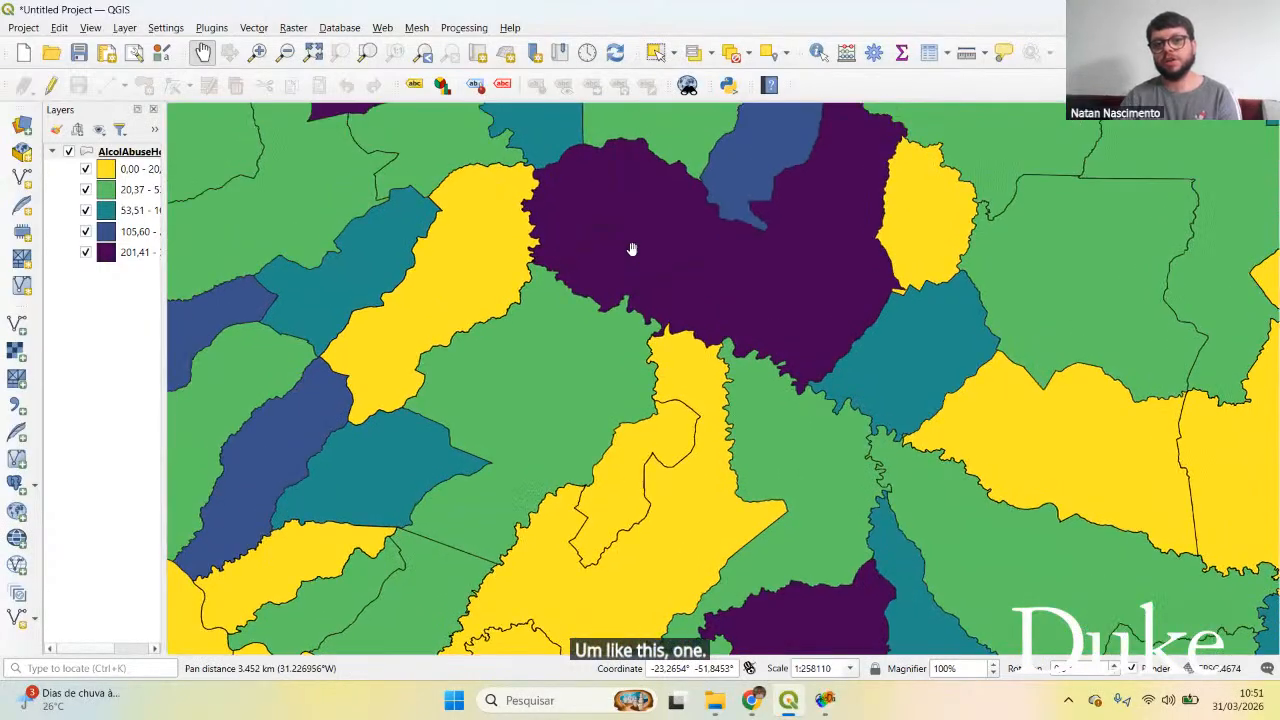
# Step: Compare northern Paraná's high-rate municipalities in QGIS with the same area of GeoDa's smoothed rate map up close, and put both windows away
pyautogui.scroll(-1, 634, 249)
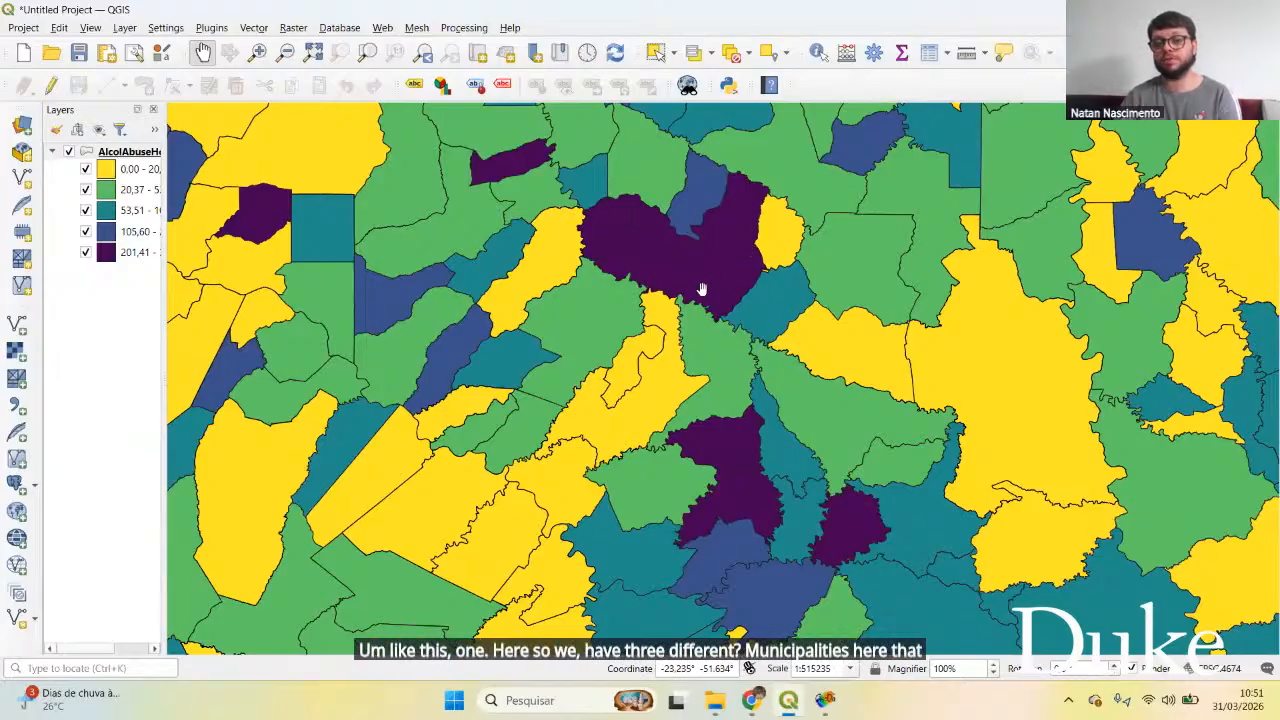
pyautogui.hotkey('alt', 'Tab')
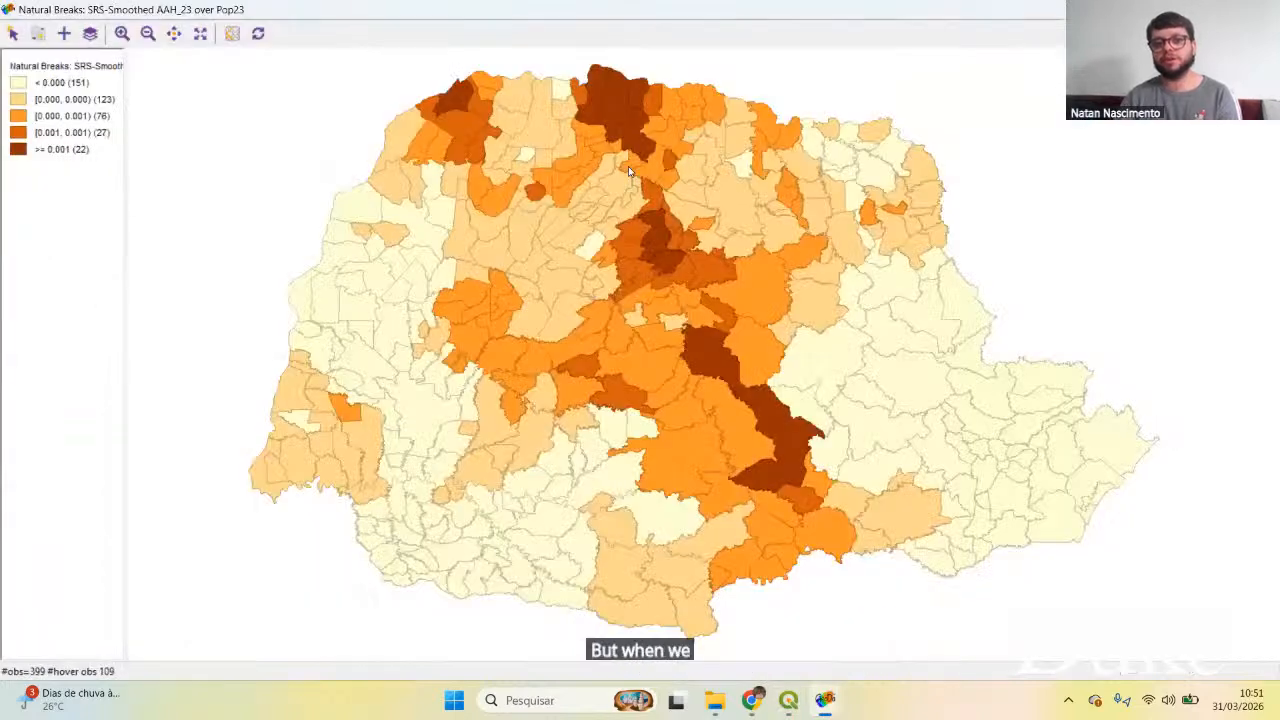
pyautogui.click(121, 34)
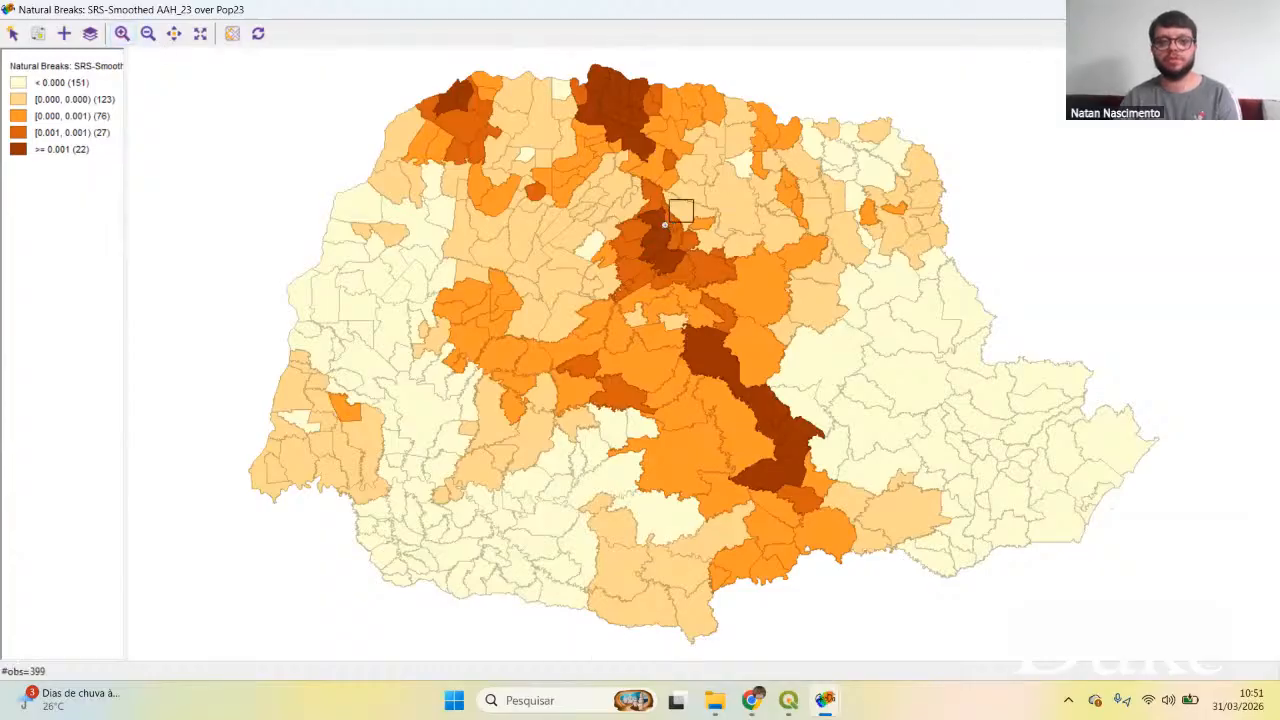
pyautogui.moveTo(665, 225); pyautogui.dragTo(585, 118)
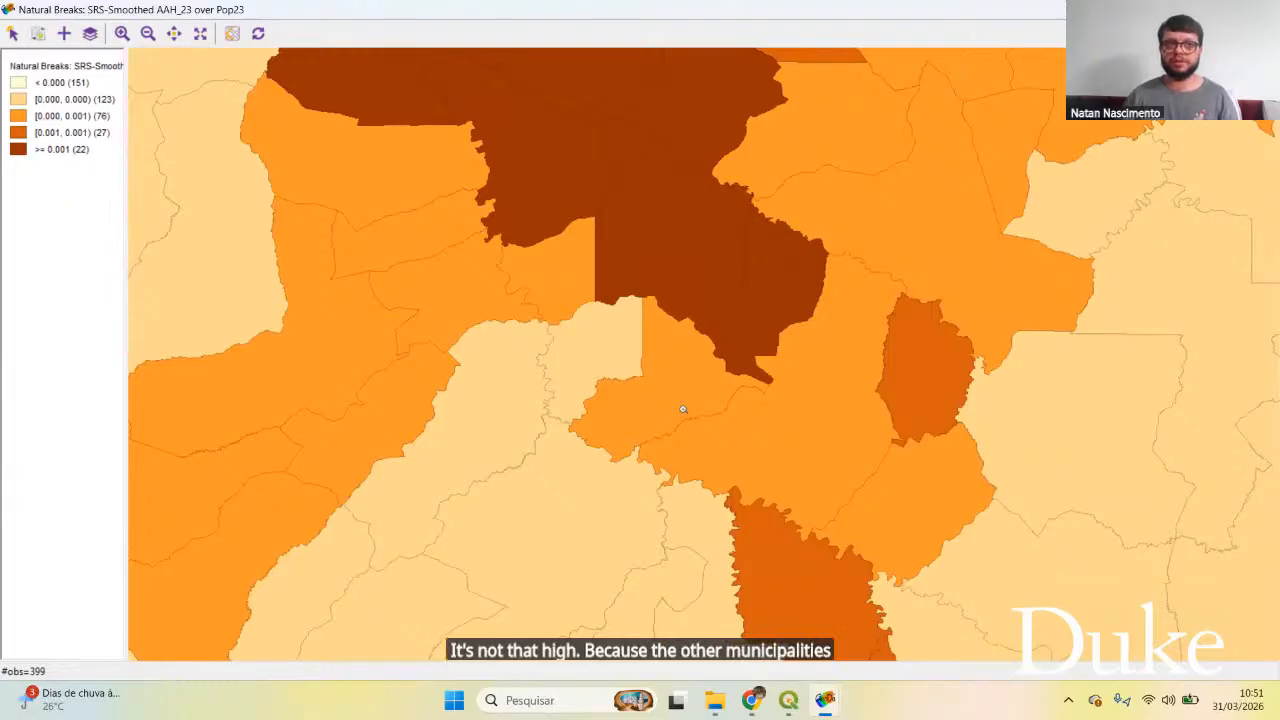
pyautogui.click(200, 34)
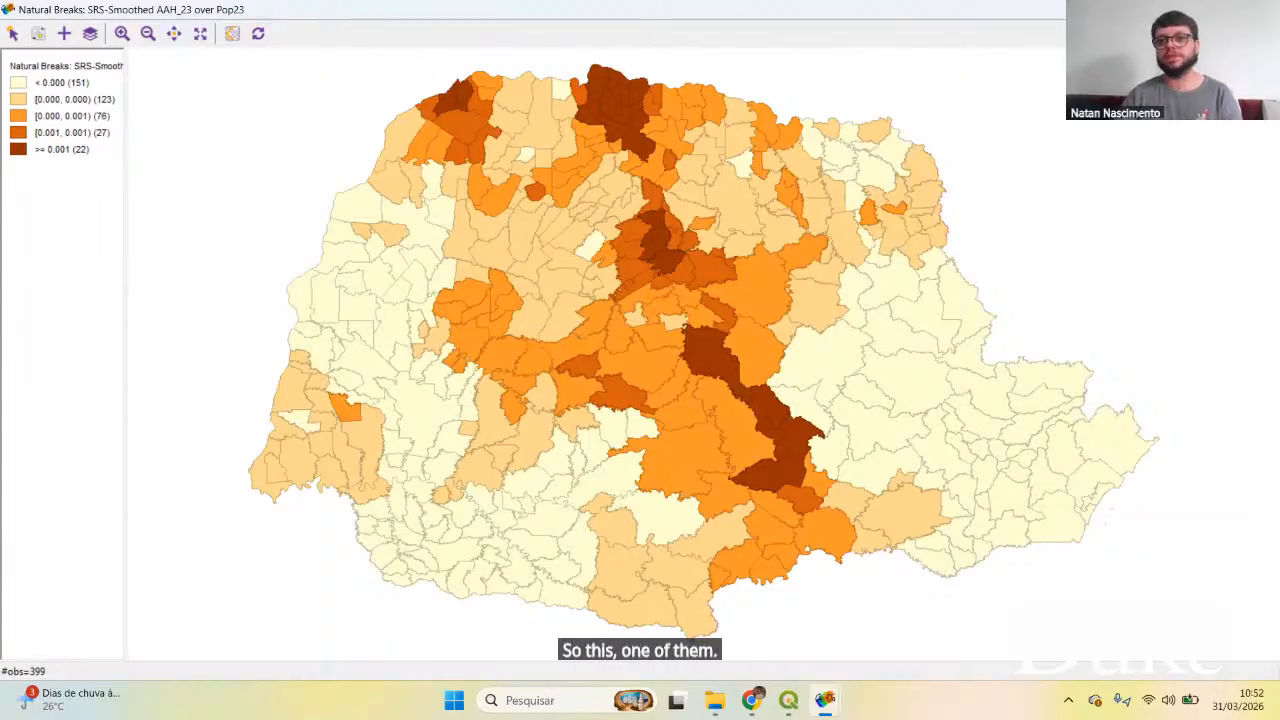
pyautogui.click(1183, 9)
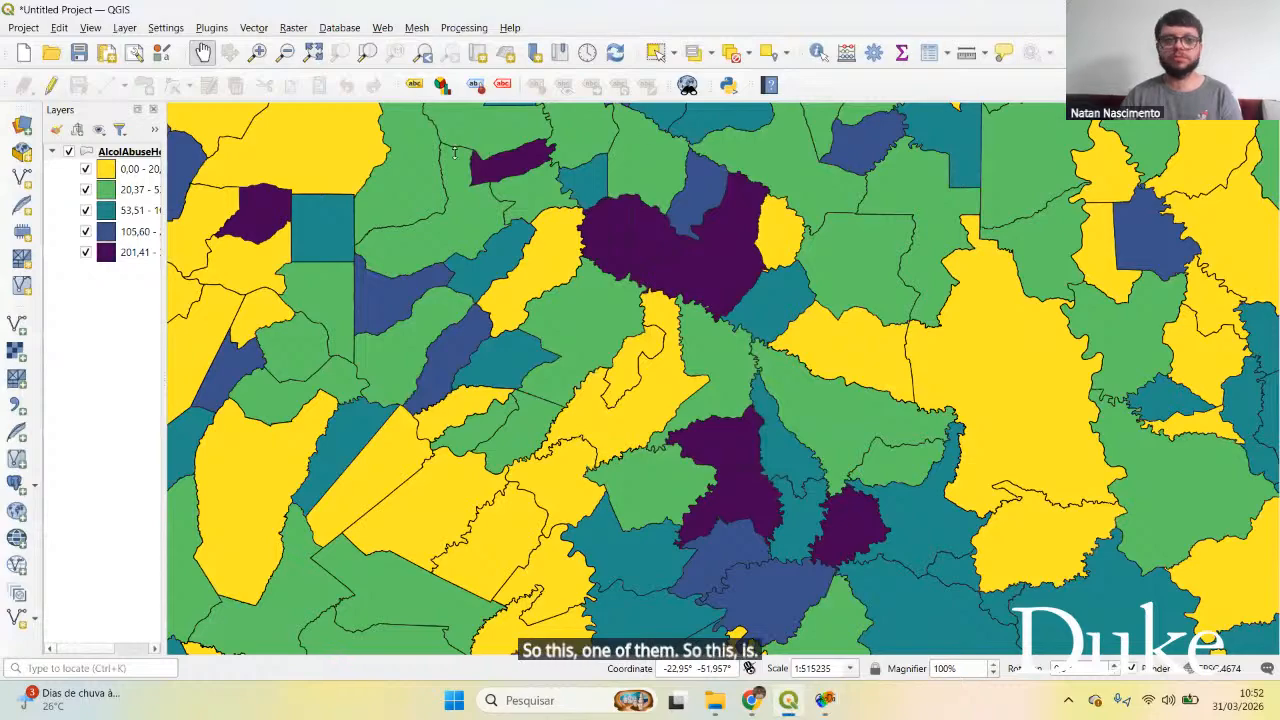
pyautogui.click(1183, 9)
# Step: Create a Spatial Empirical Bayes map of AAH_23 over Pop23 with Natural Breaks, 5 categories and the AlcolAbuseHospitalizations weights, and maximize it
pyautogui.click(338, 84)
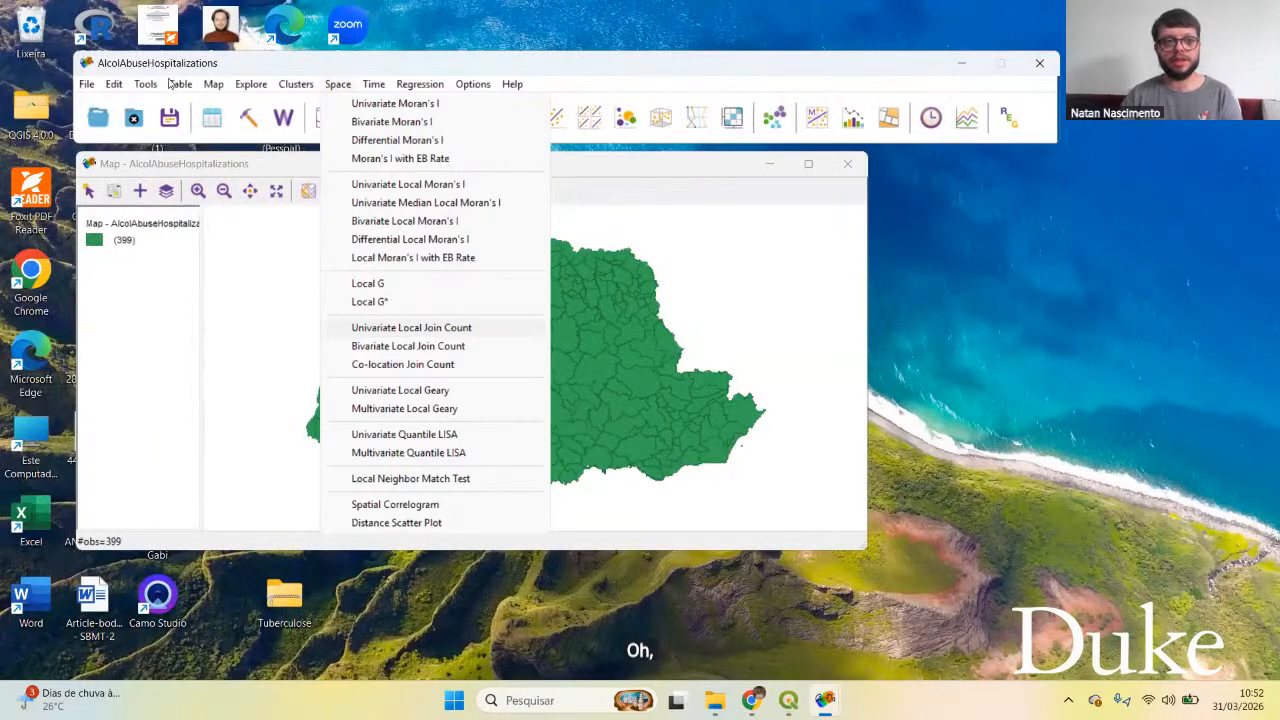
pyautogui.moveTo(212, 86)
pyautogui.moveTo(276, 316)
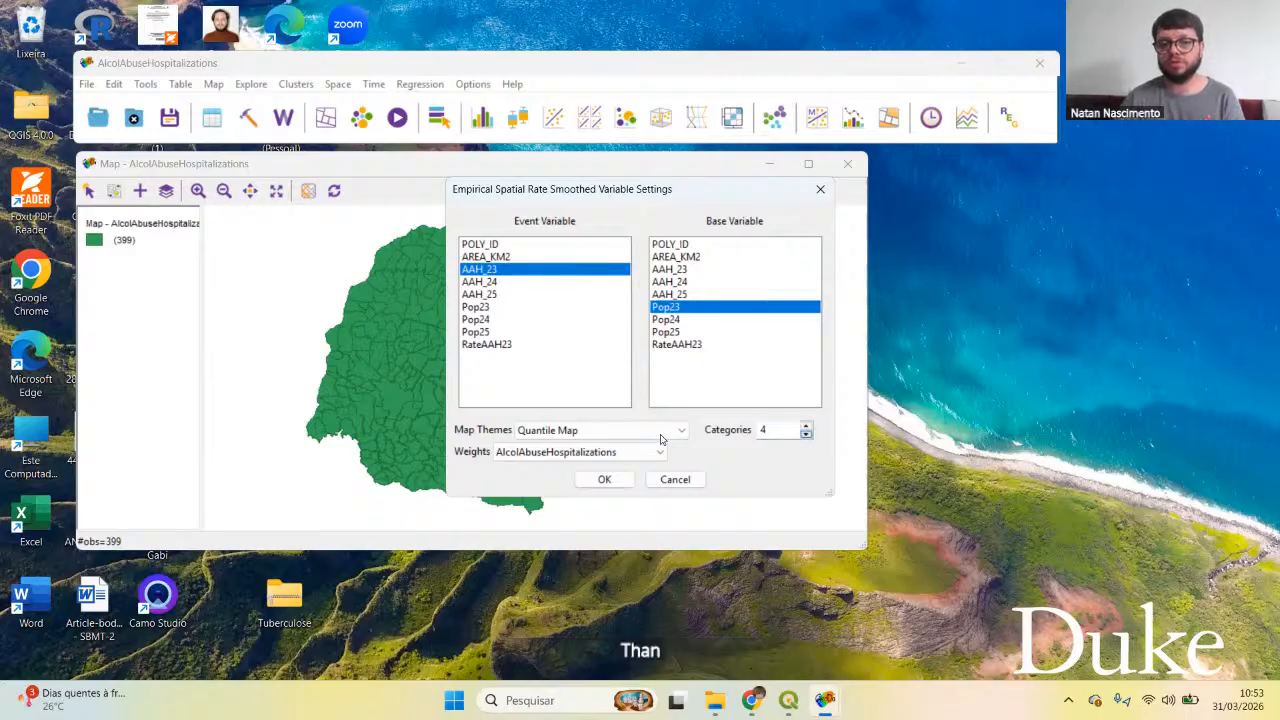
pyautogui.click(806, 427)
pyautogui.click(600, 430)
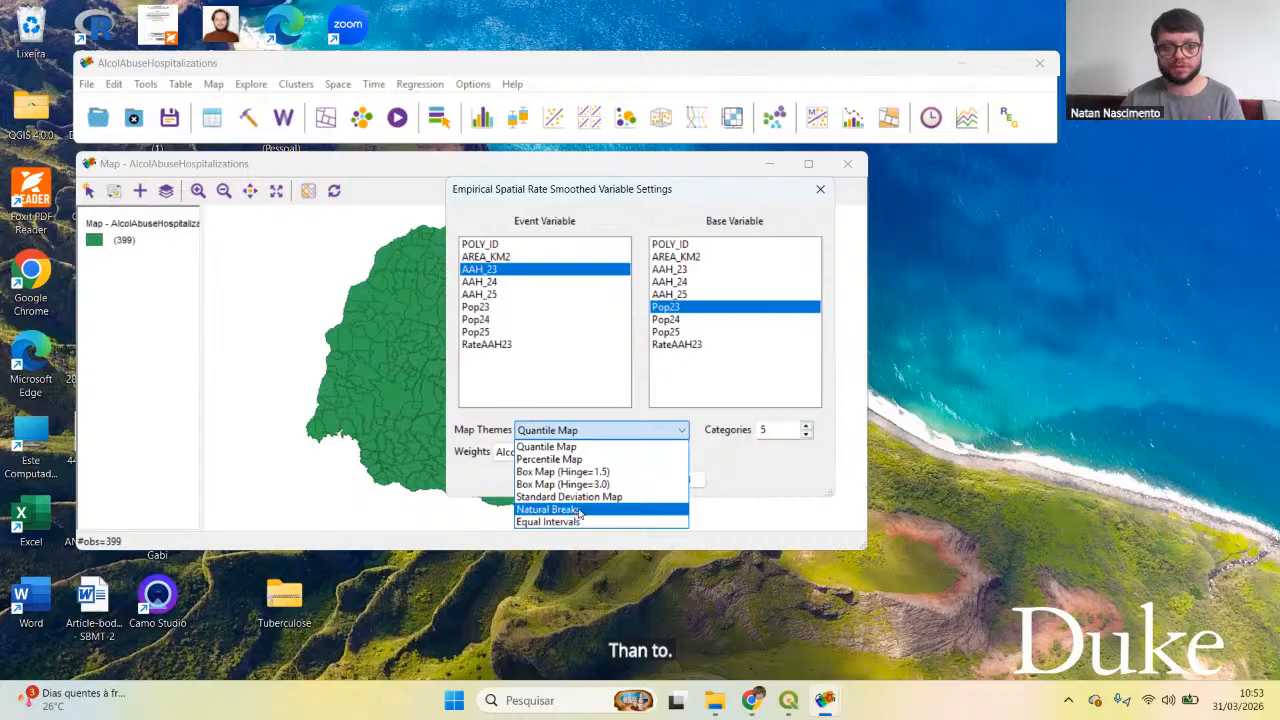
pyautogui.click(575, 510)
pyautogui.click(605, 478)
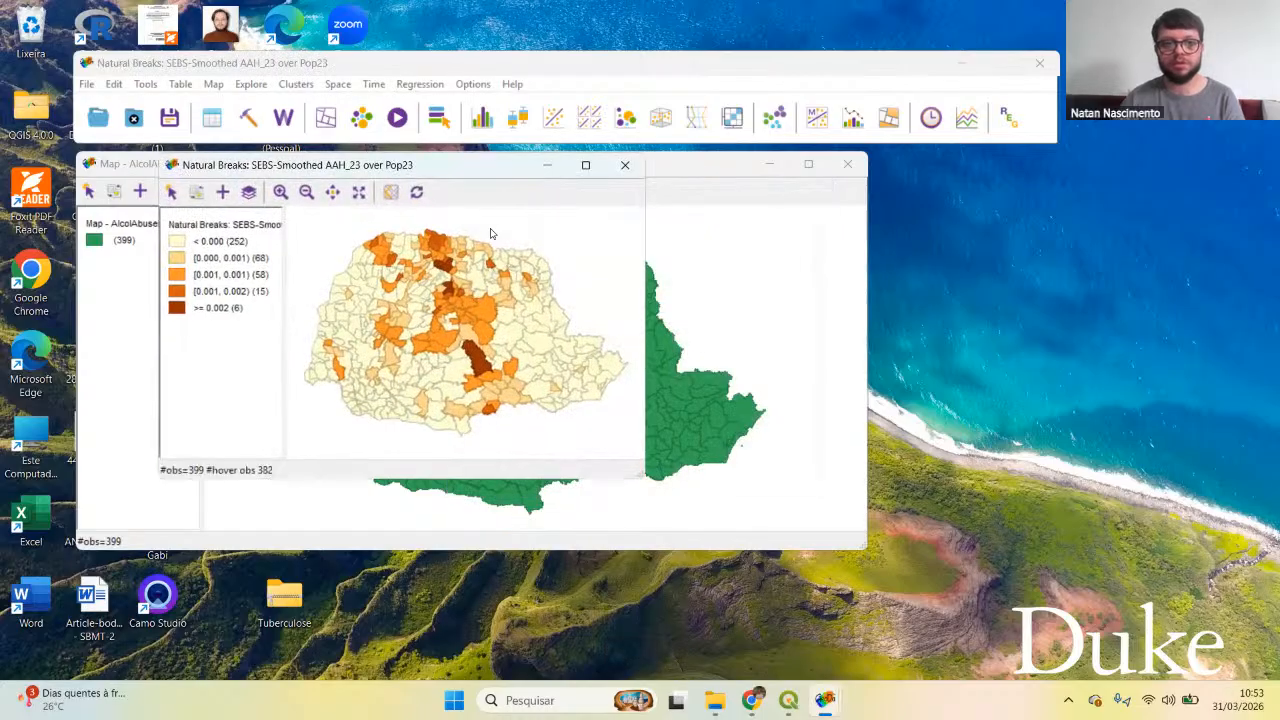
pyautogui.click(583, 163)
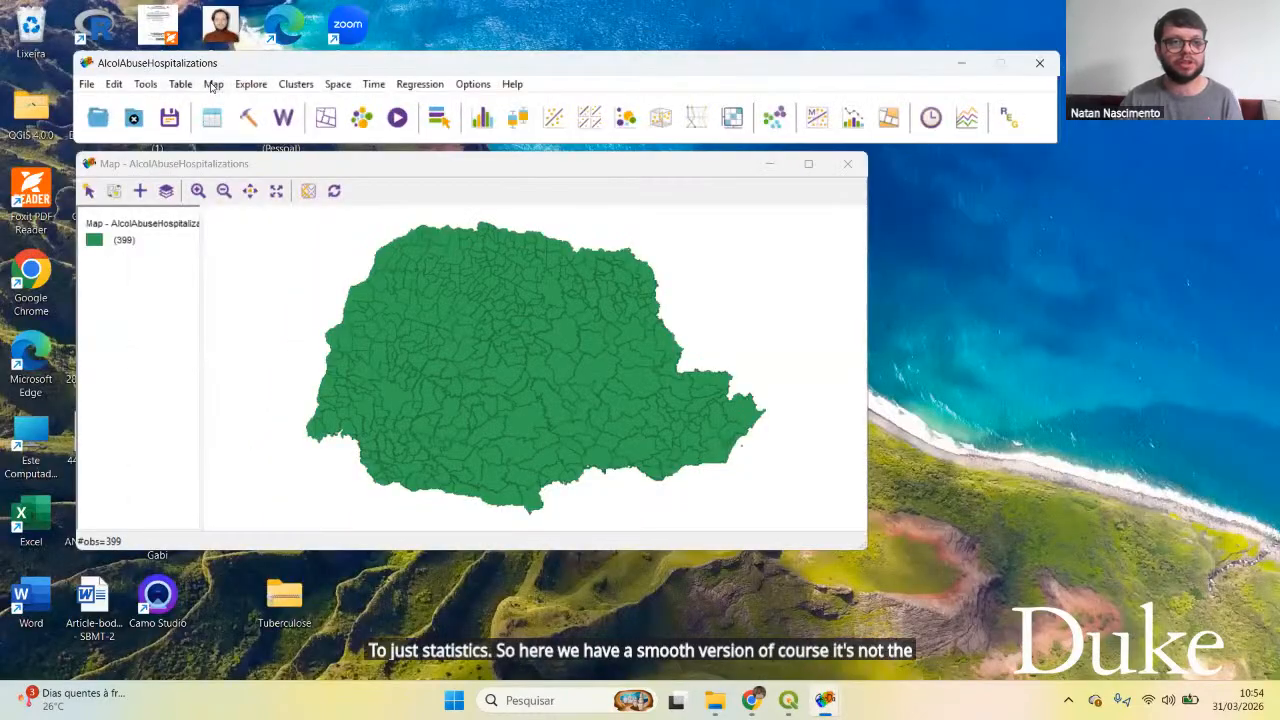
# Step: Create a Spatial Empirical Bayes map of AAH_23 over Pop23 with the Quantile Map theme and 5 categories
pyautogui.click(213, 84)
pyautogui.moveTo(325, 310)
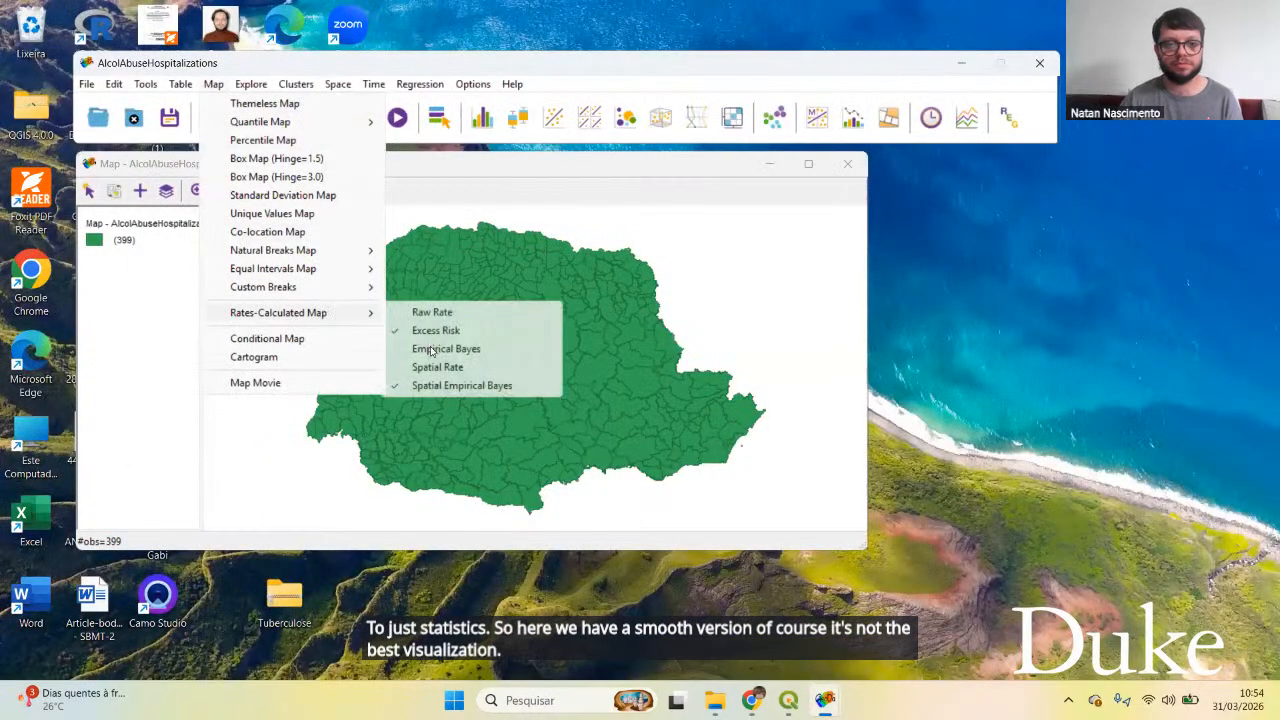
pyautogui.click(455, 384)
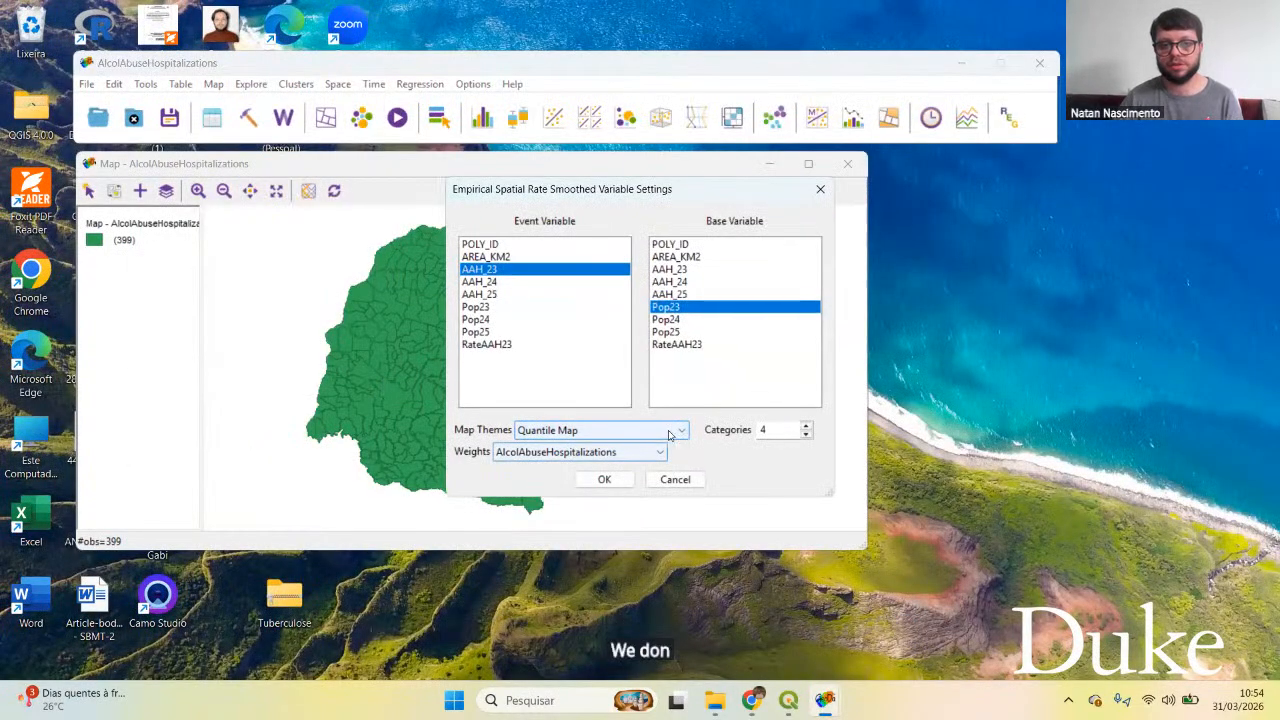
pyautogui.click(806, 426)
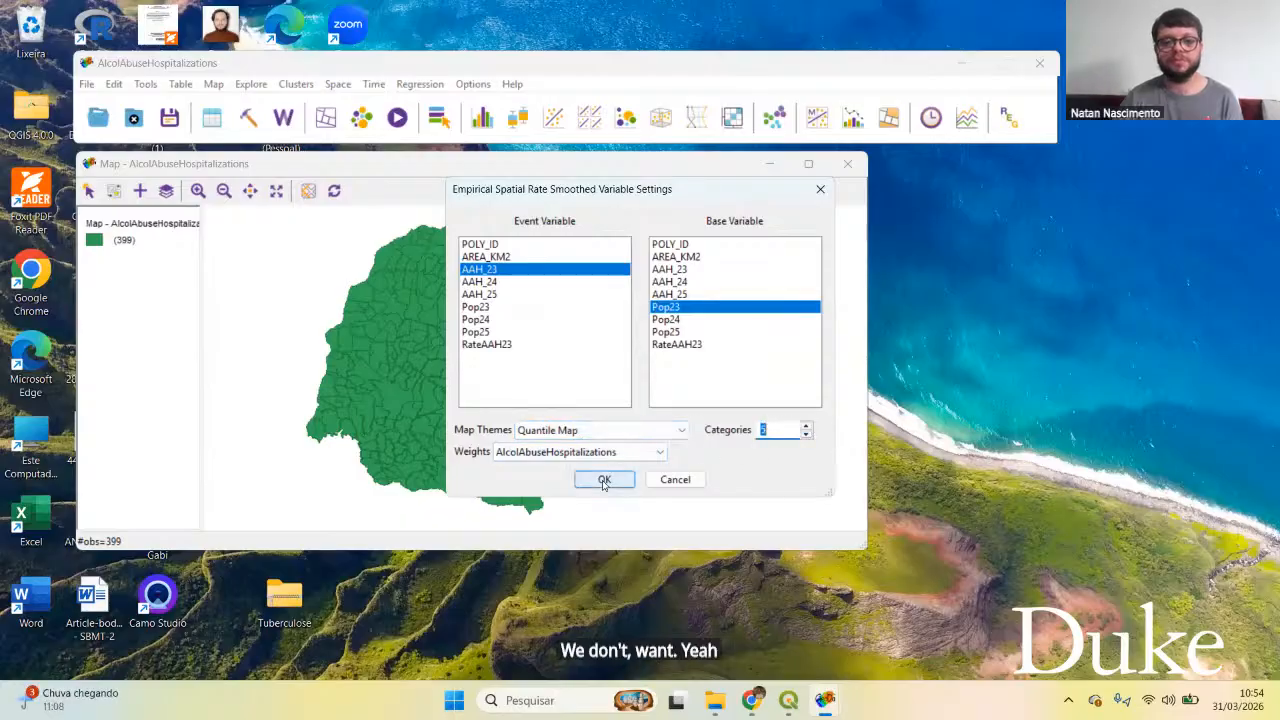
pyautogui.click(604, 479)
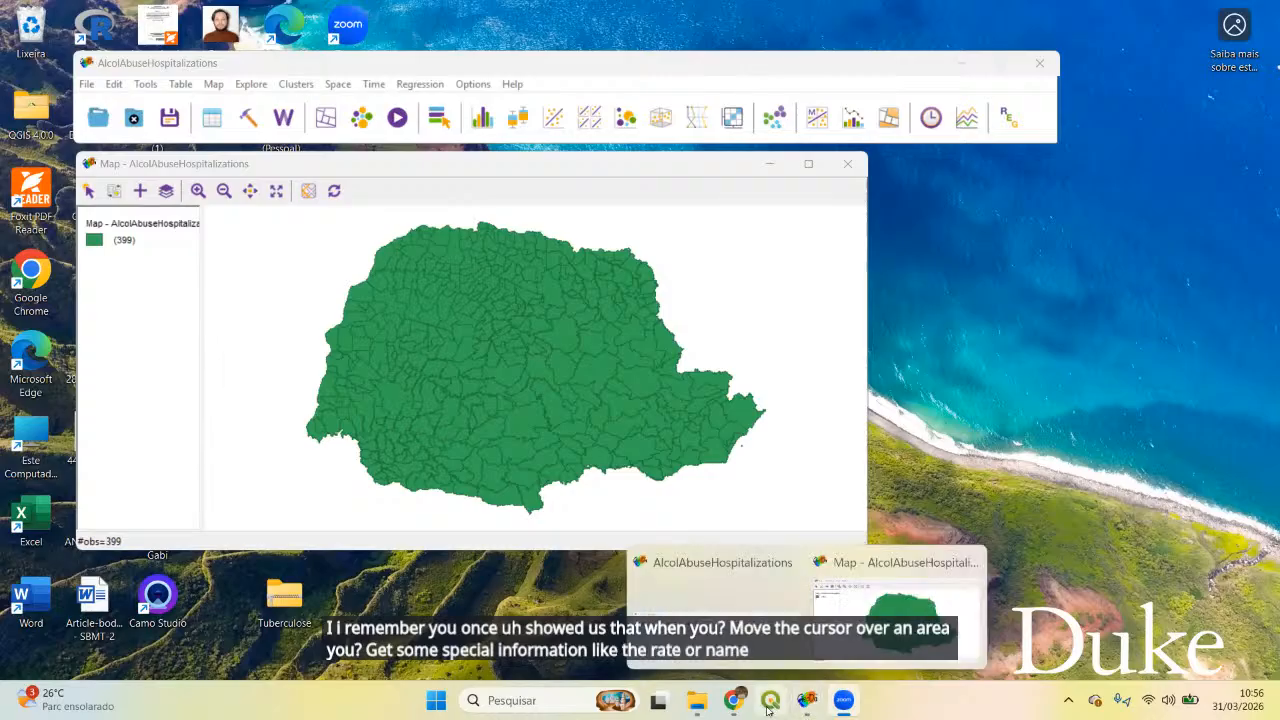
# Step: Create another 5-category Quantile map of Spatial Empirical Bayes rates for AAH_23 over Pop23, look at it, and close it
pyautogui.moveTo(768, 710)
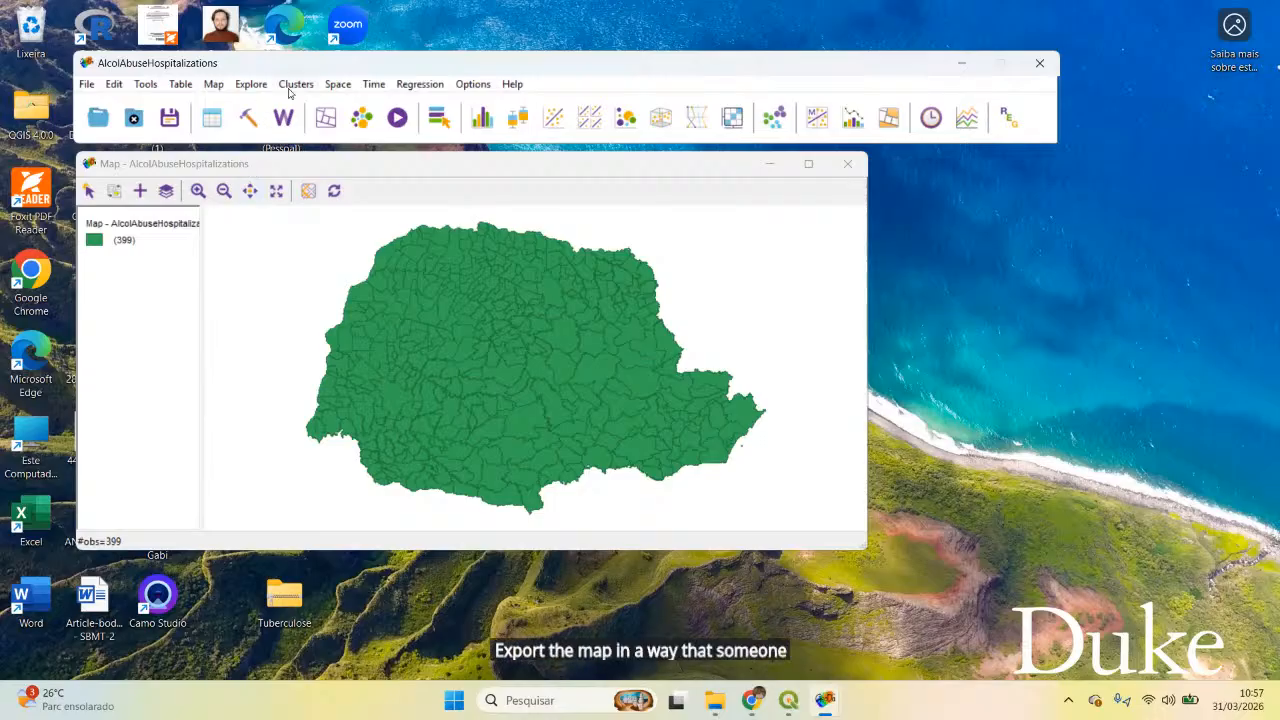
pyautogui.click(213, 85)
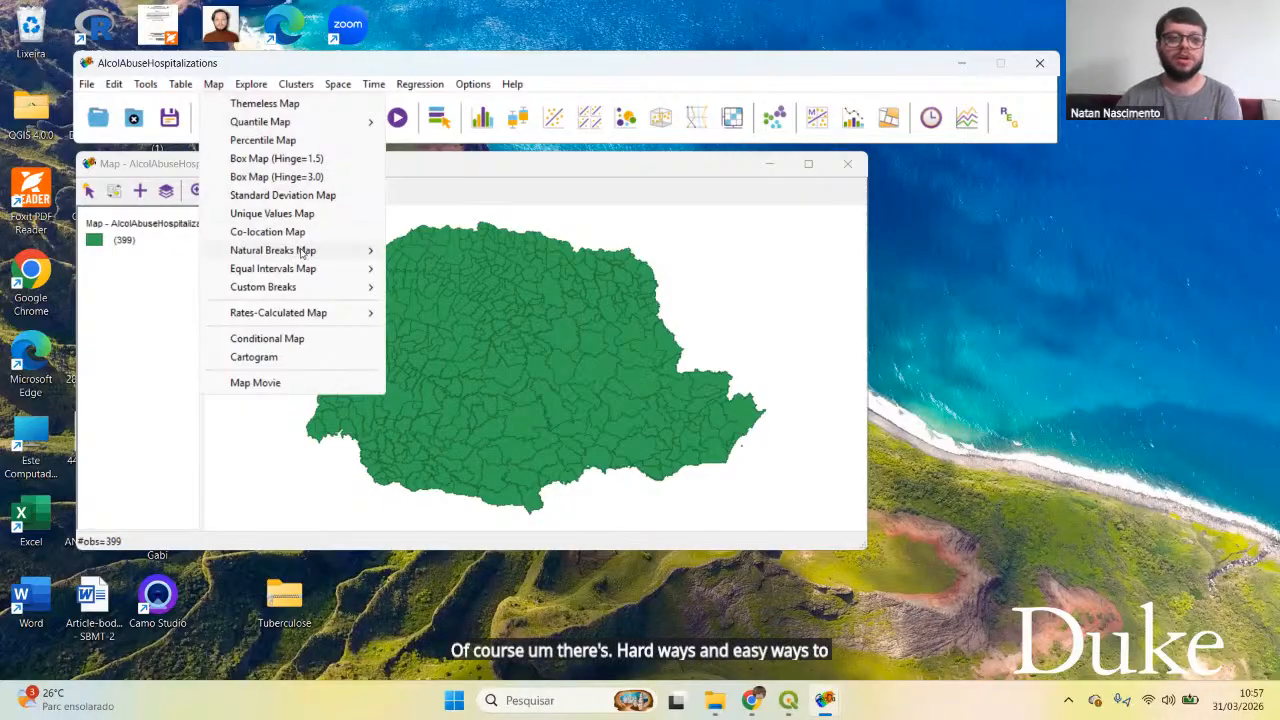
pyautogui.moveTo(302, 252)
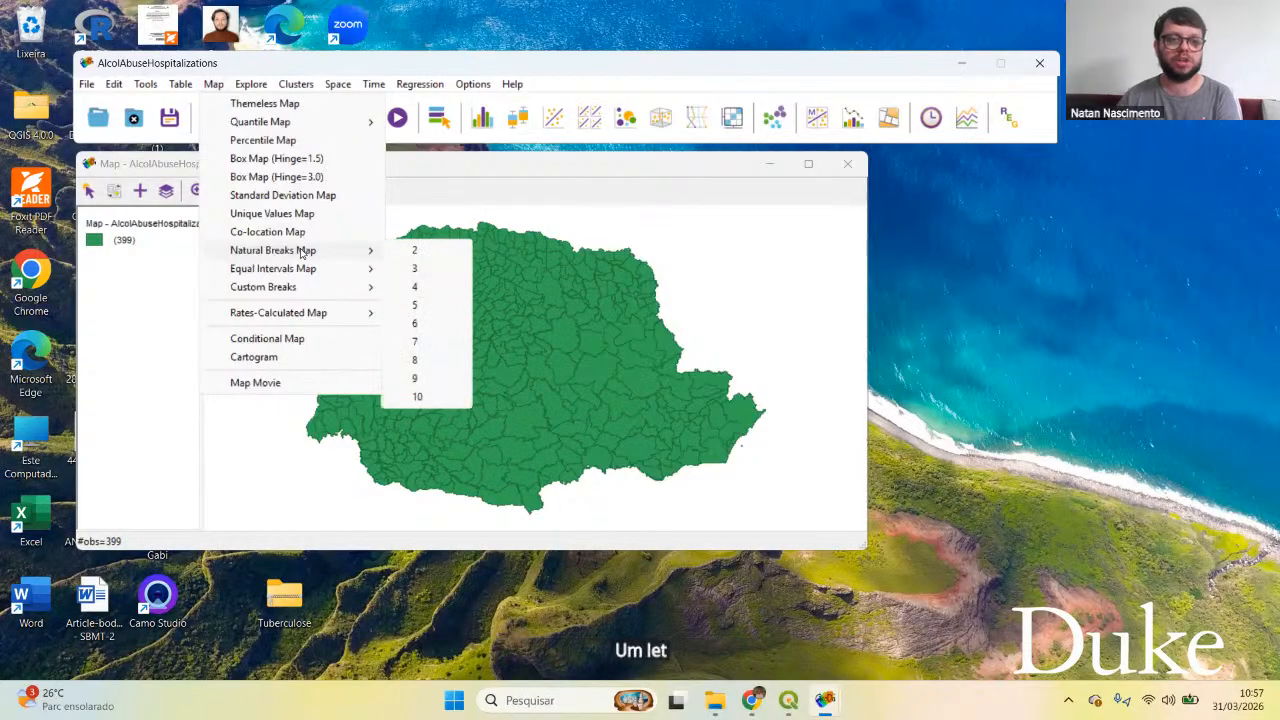
pyautogui.moveTo(310, 314)
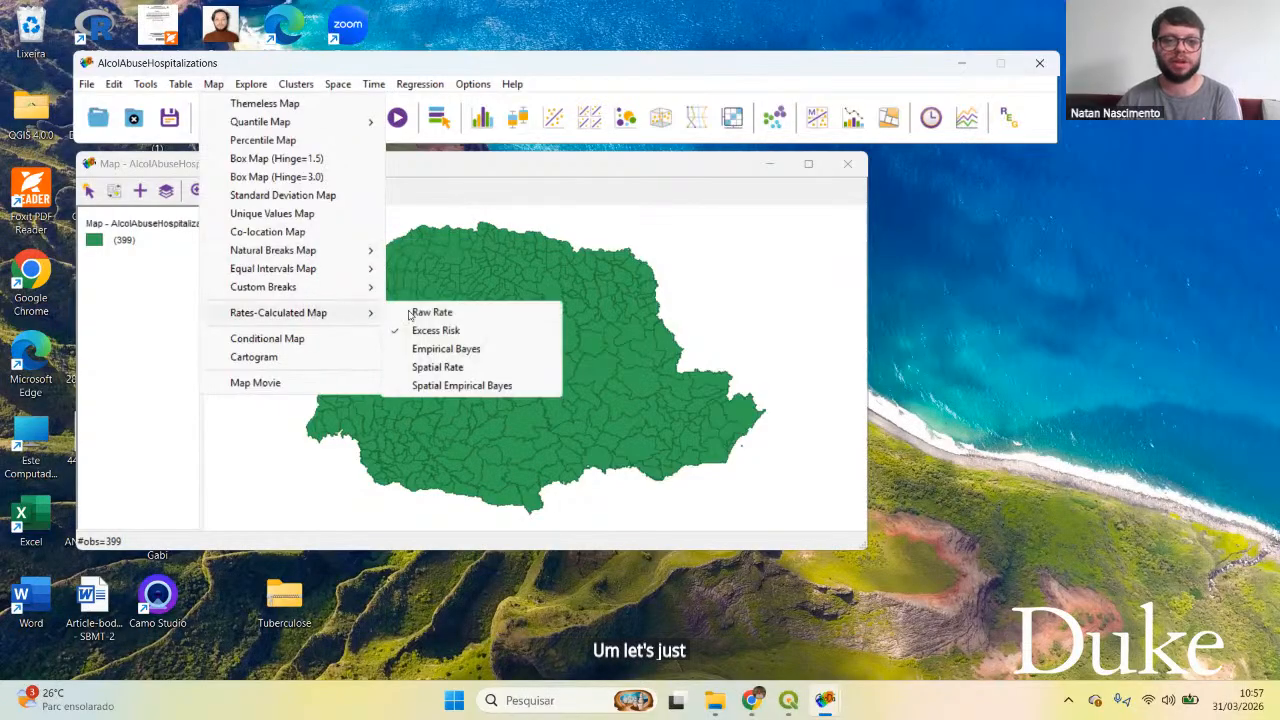
pyautogui.click(441, 388)
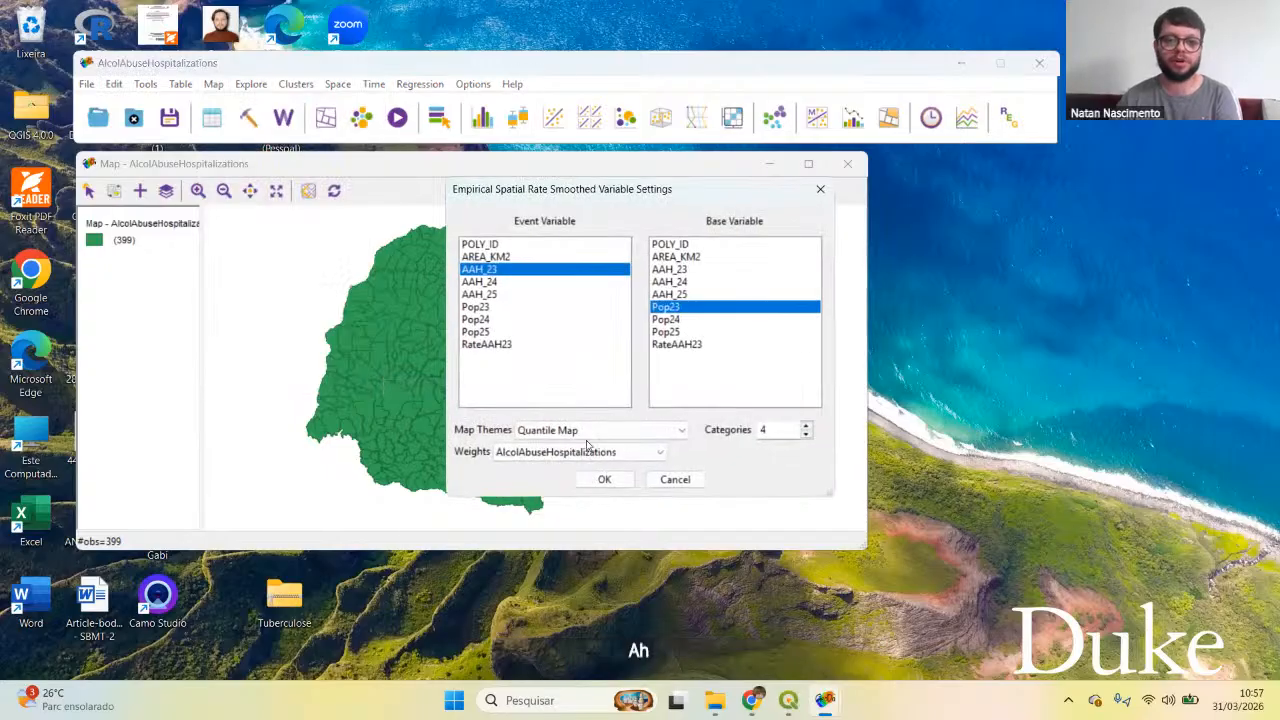
pyautogui.click(806, 434)
pyautogui.click(637, 433)
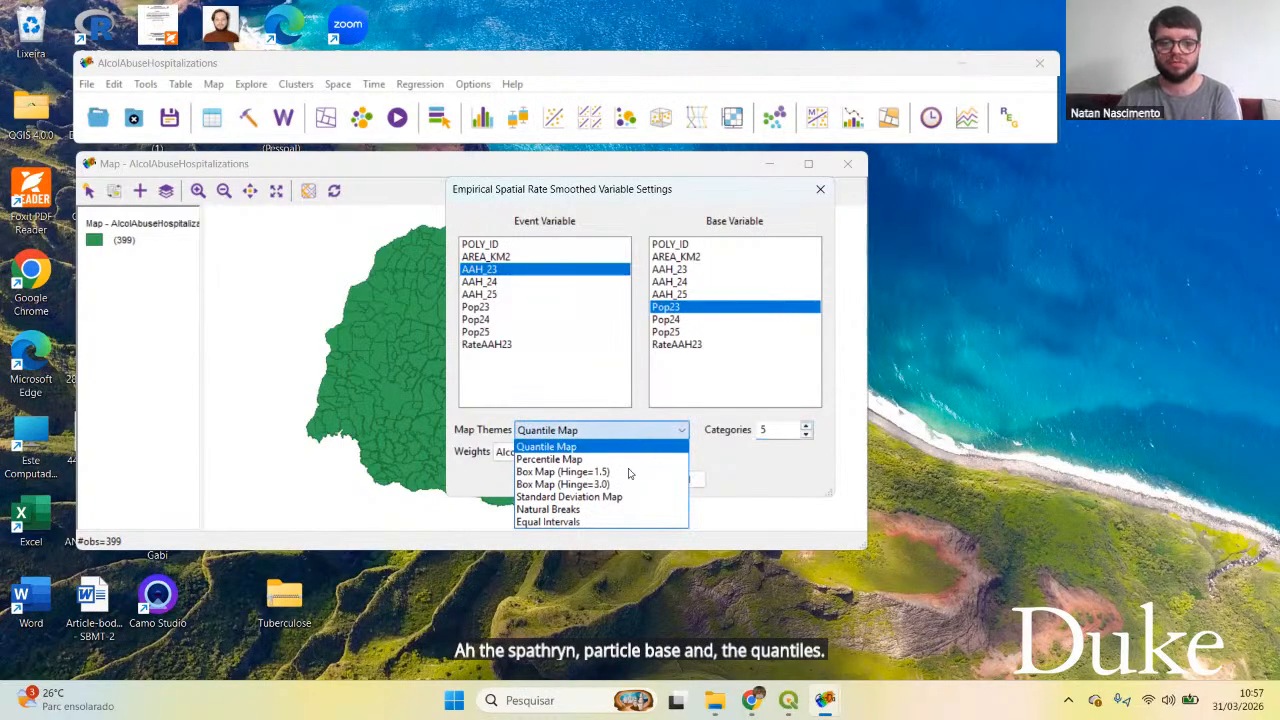
pyautogui.click(728, 453)
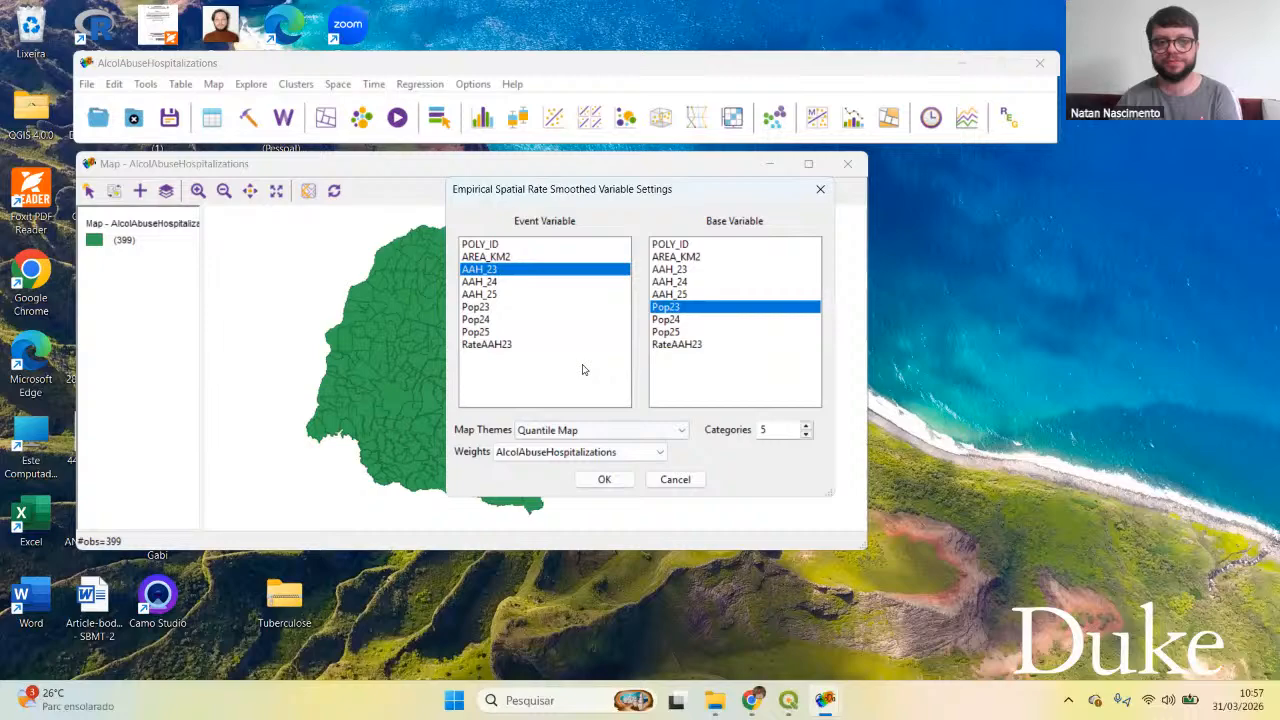
pyautogui.click(608, 481)
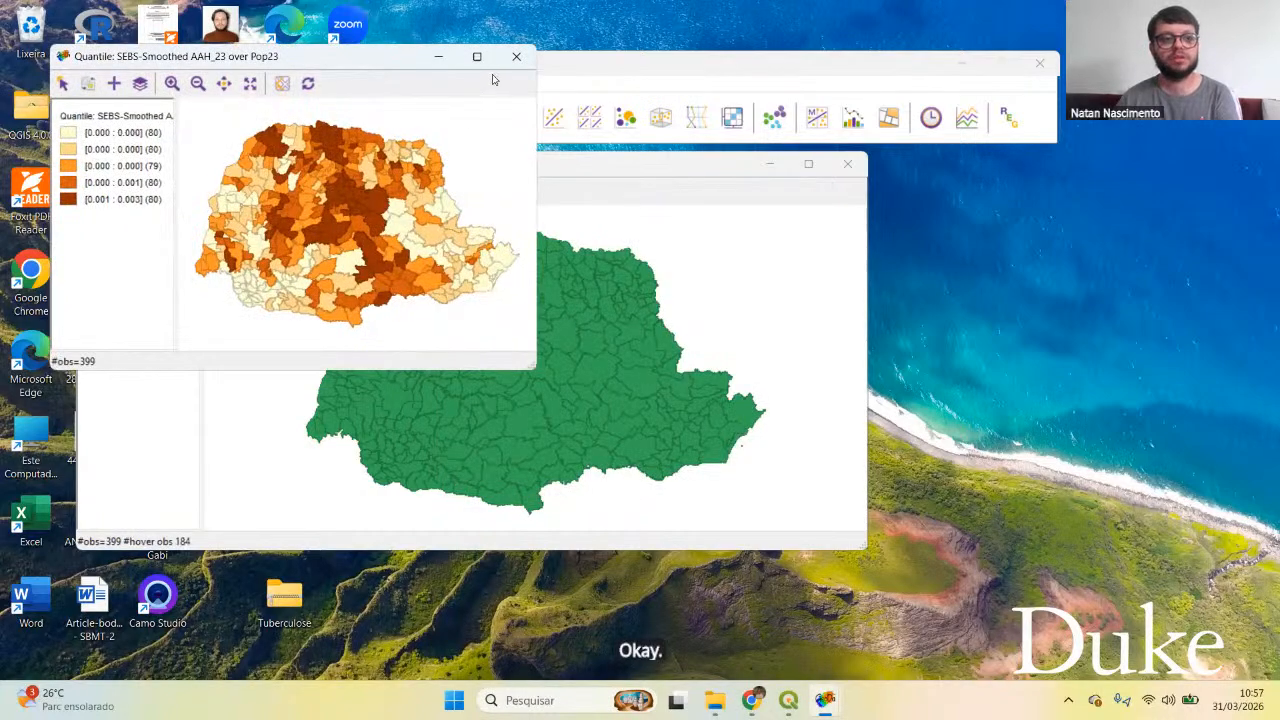
pyautogui.click(516, 56)
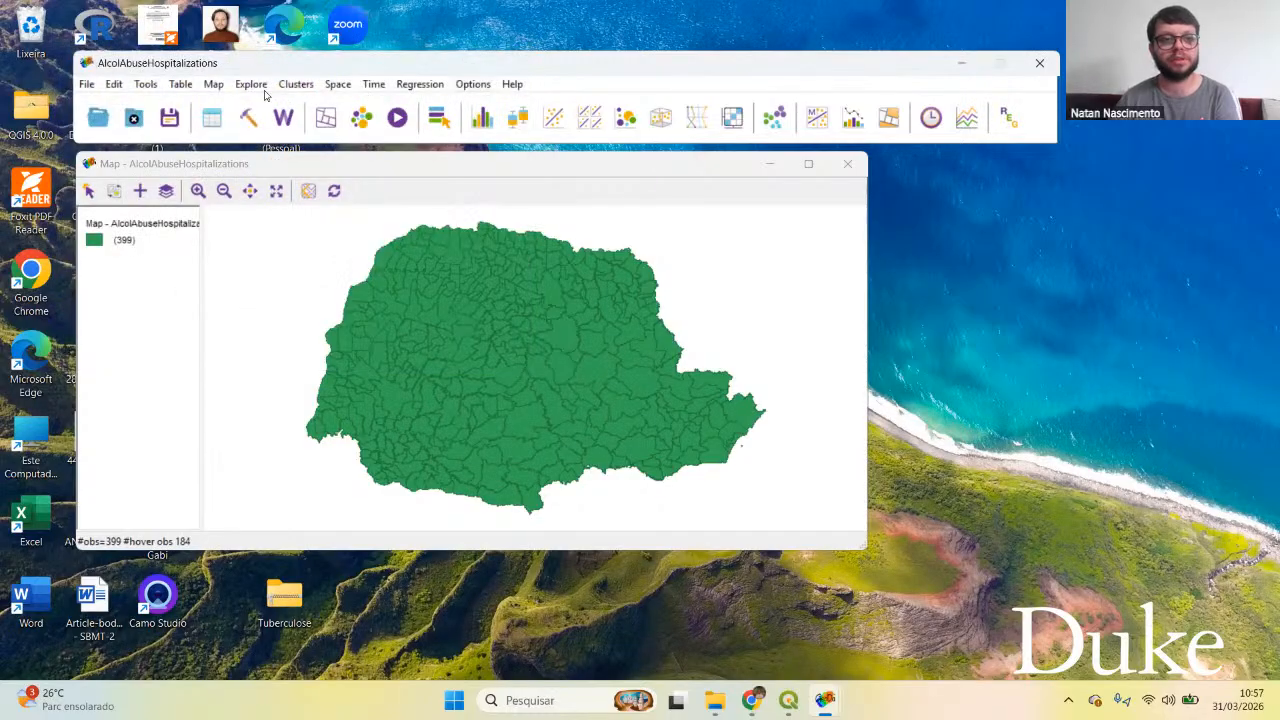
# Step: Create a Raw Rate map of AAH_23 over Pop23 with Natural Breaks and 5 categories, and maximize it
pyautogui.click(212, 84)
pyautogui.click(212, 84)
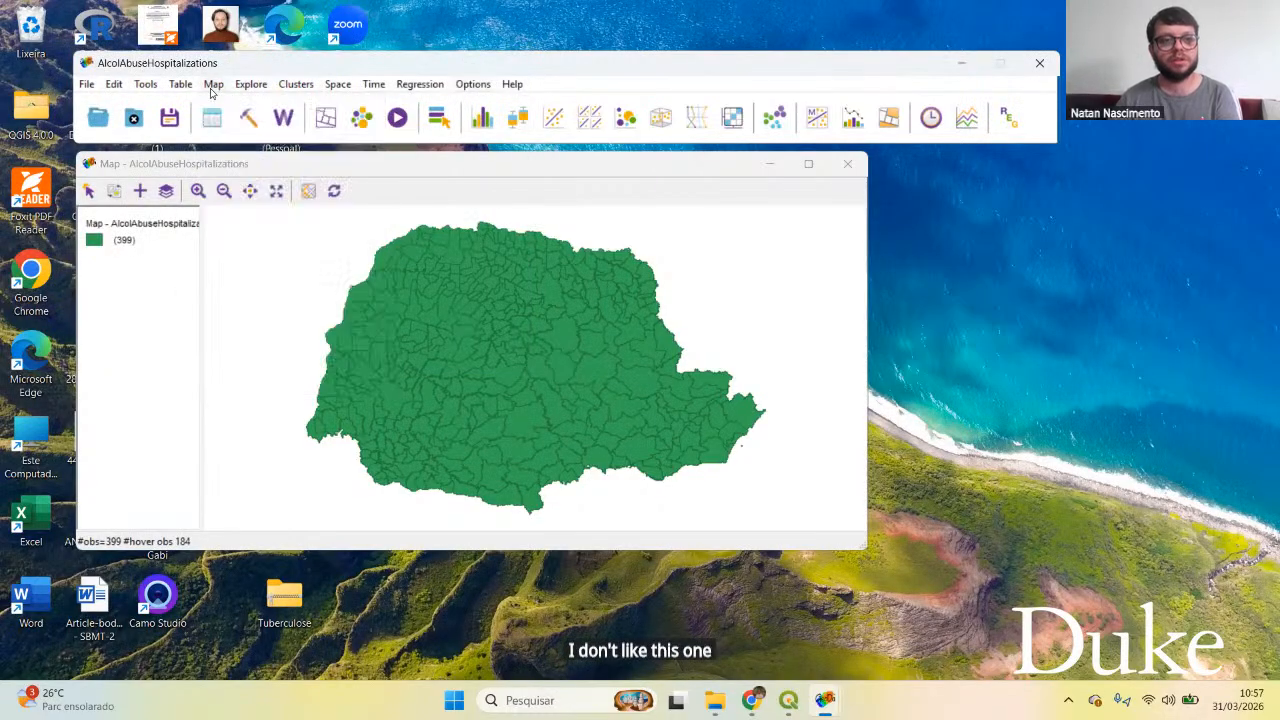
pyautogui.click(212, 84)
pyautogui.moveTo(330, 313)
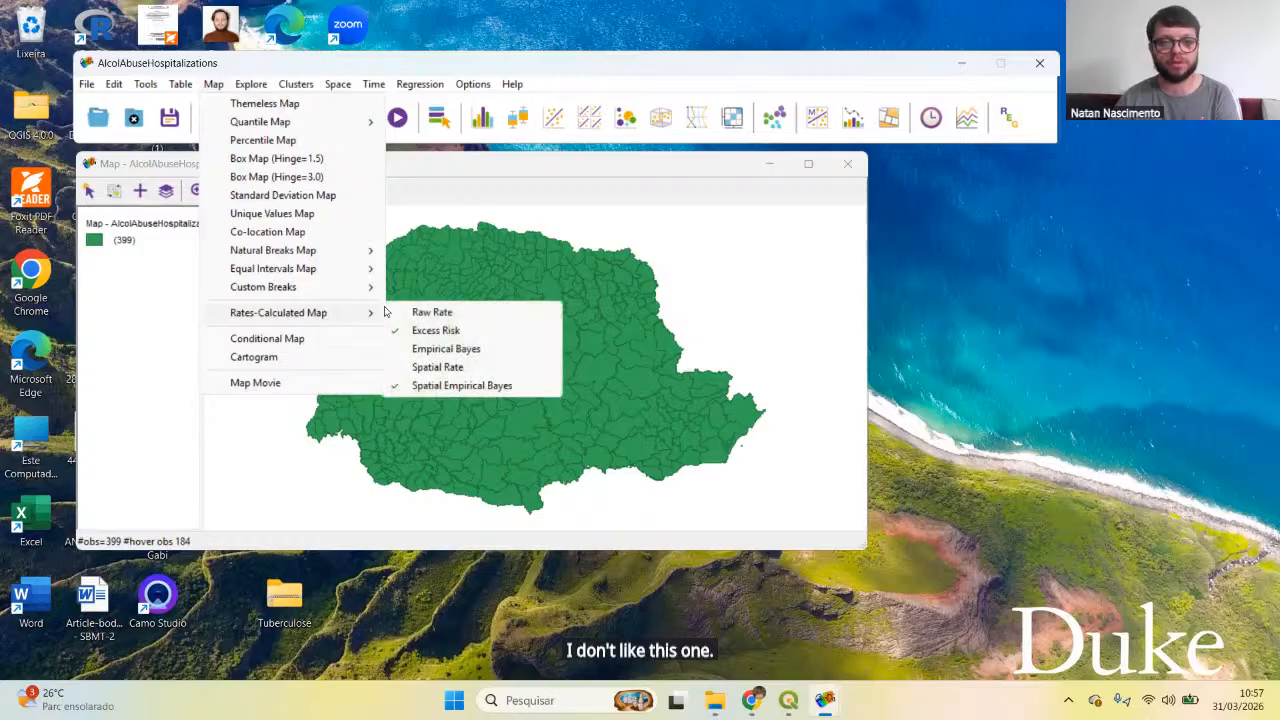
pyautogui.click(430, 312)
pyautogui.click(678, 441)
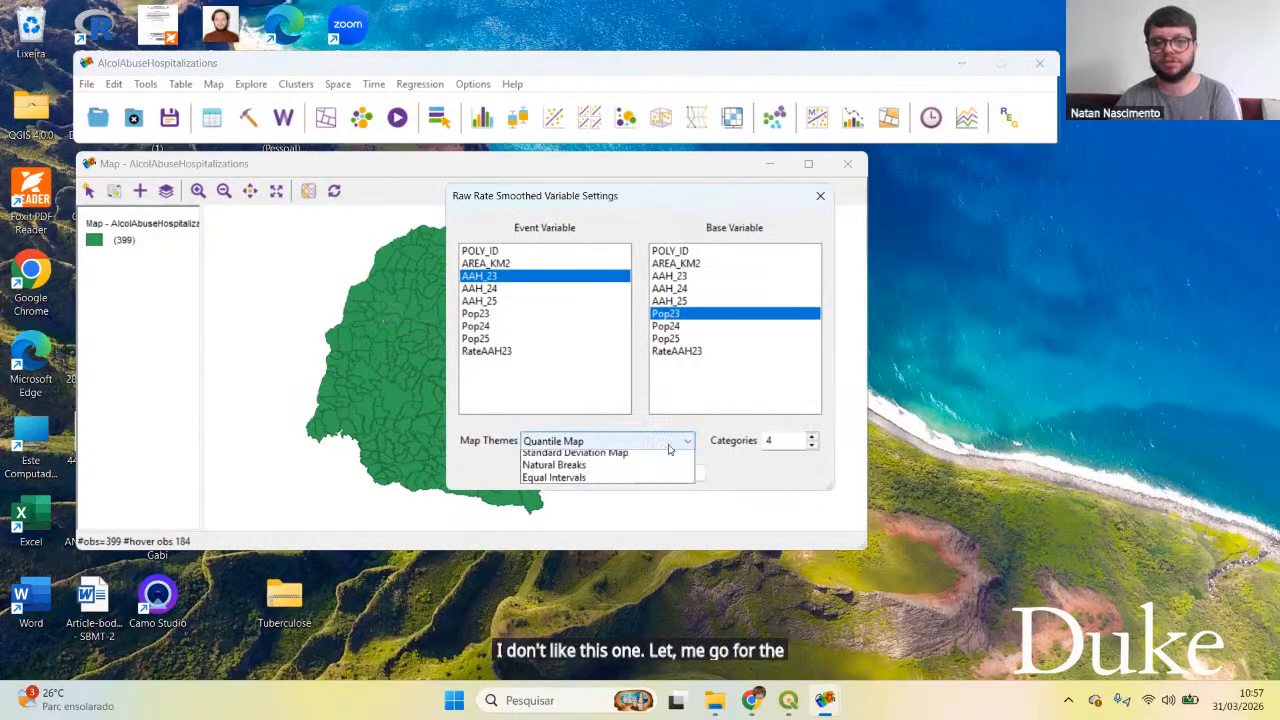
pyautogui.click(585, 520)
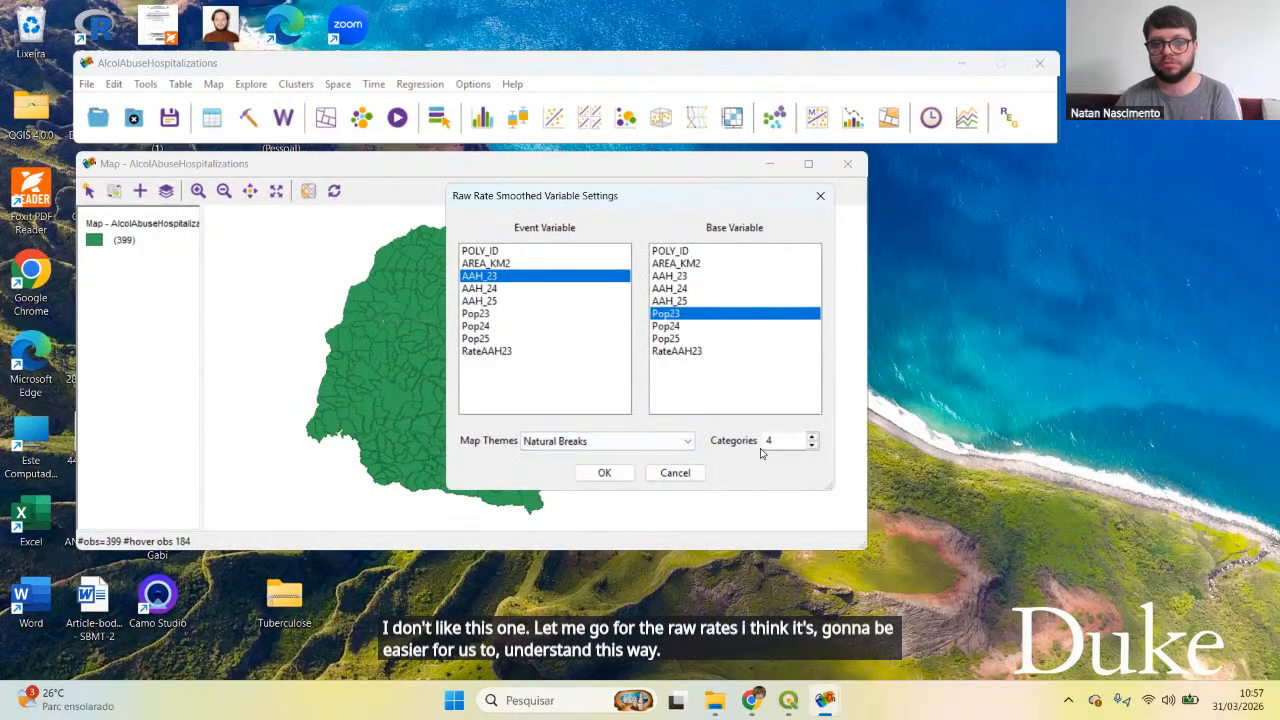
pyautogui.click(812, 437)
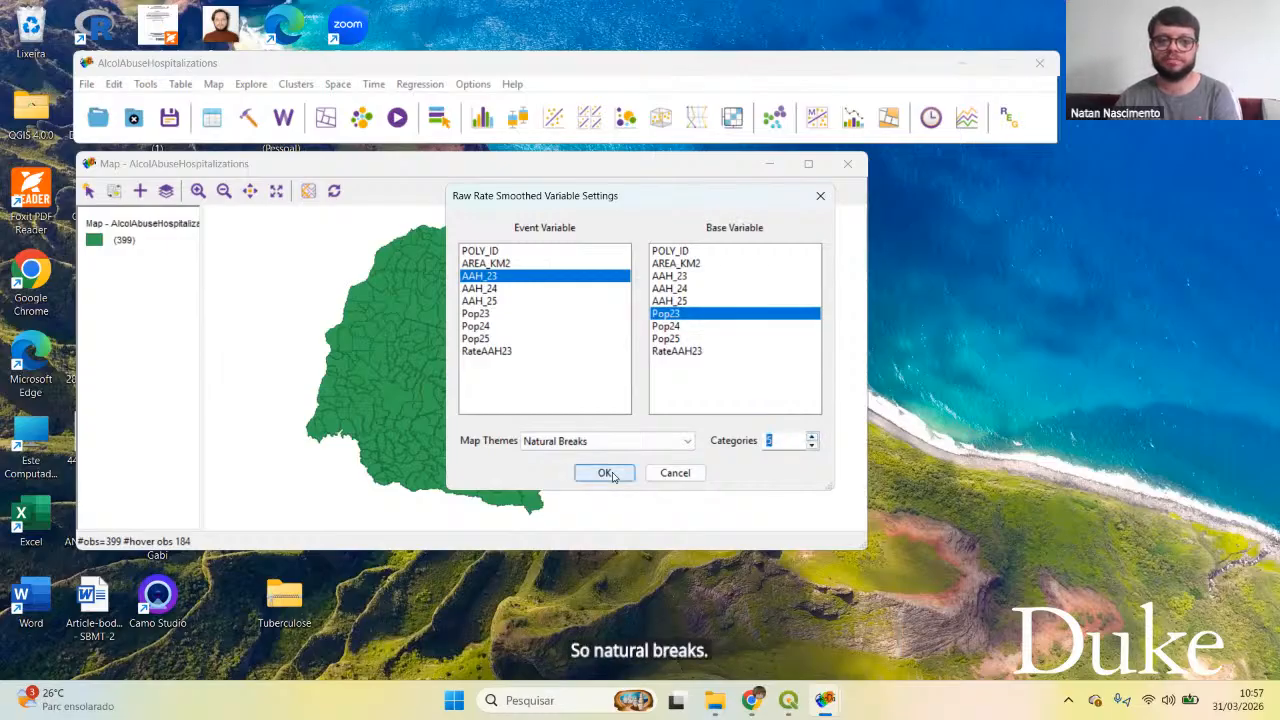
pyautogui.click(605, 473)
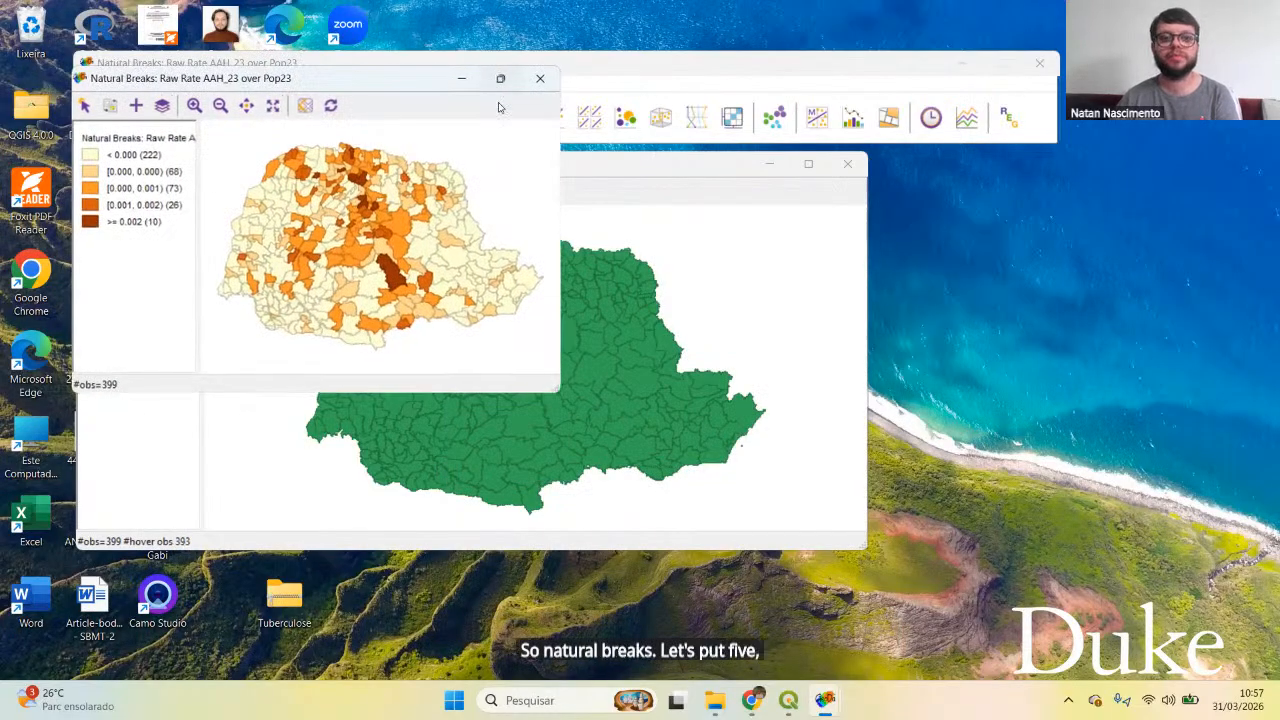
pyautogui.click(500, 76)
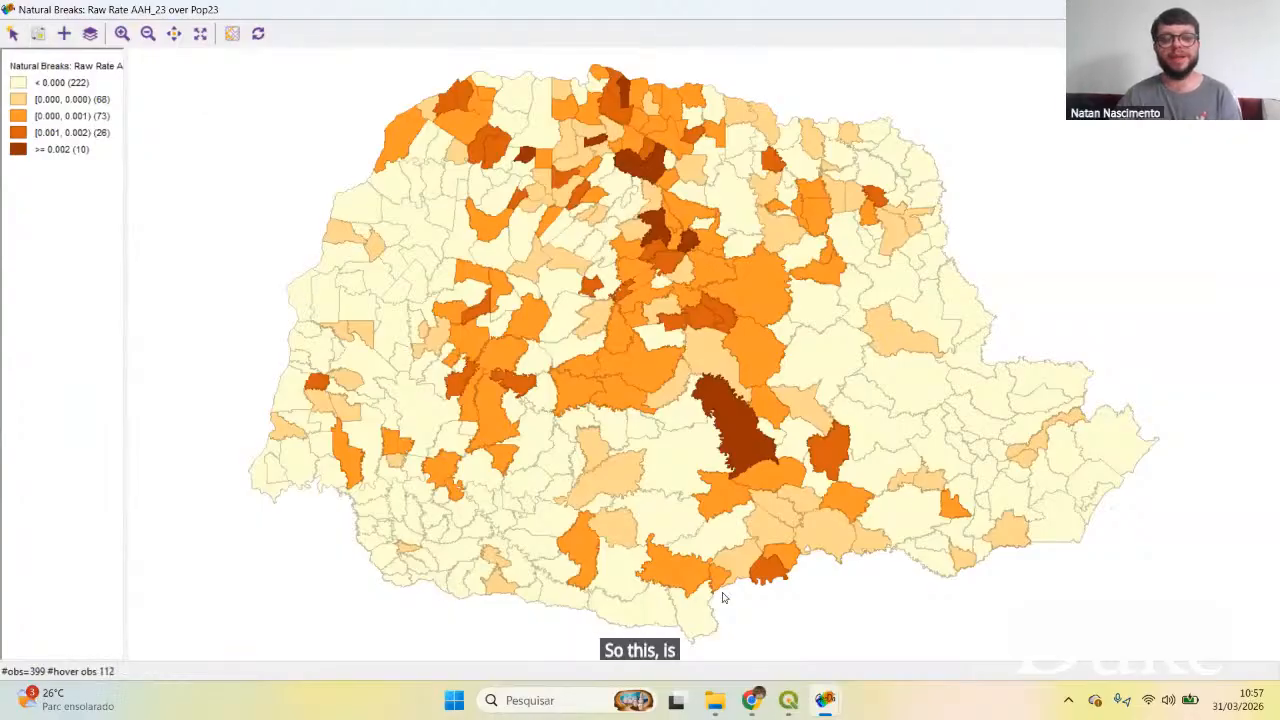
# Step: Open the image export layout for the raw rate map and move its legend to the empty upper-right corner beside Paraná
pyautogui.rightClick(242, 101)
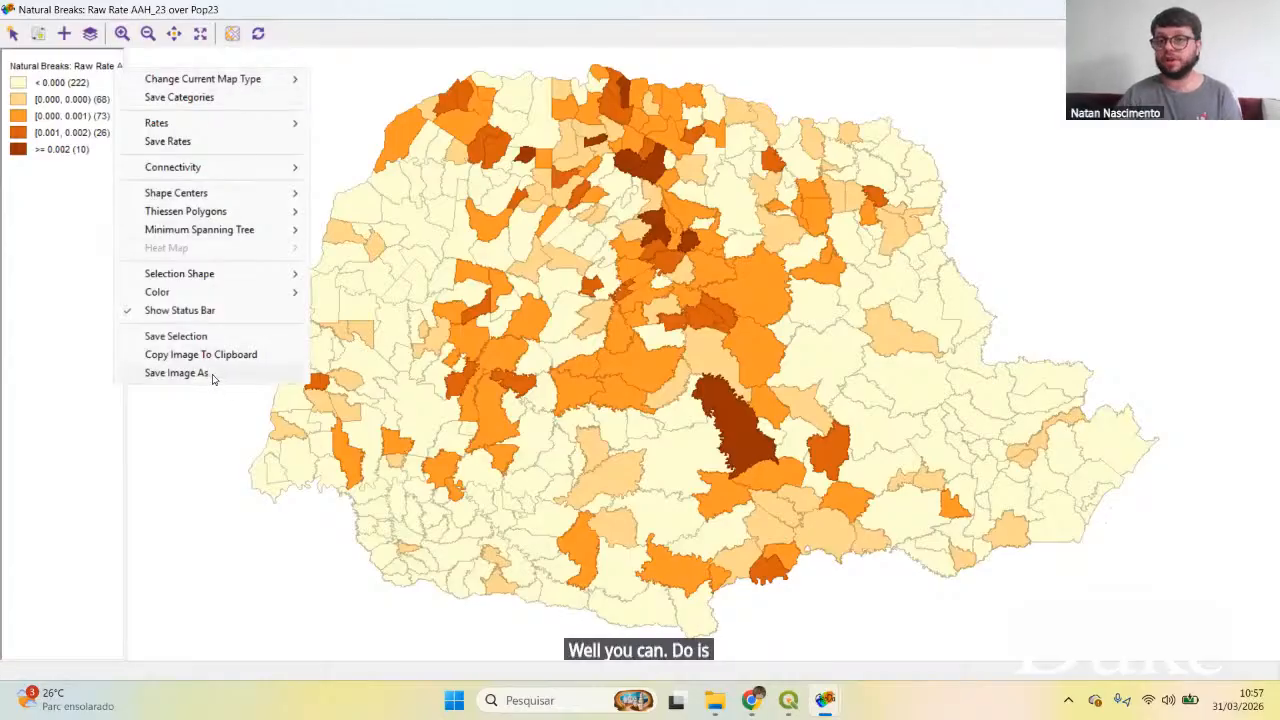
pyautogui.click(180, 373)
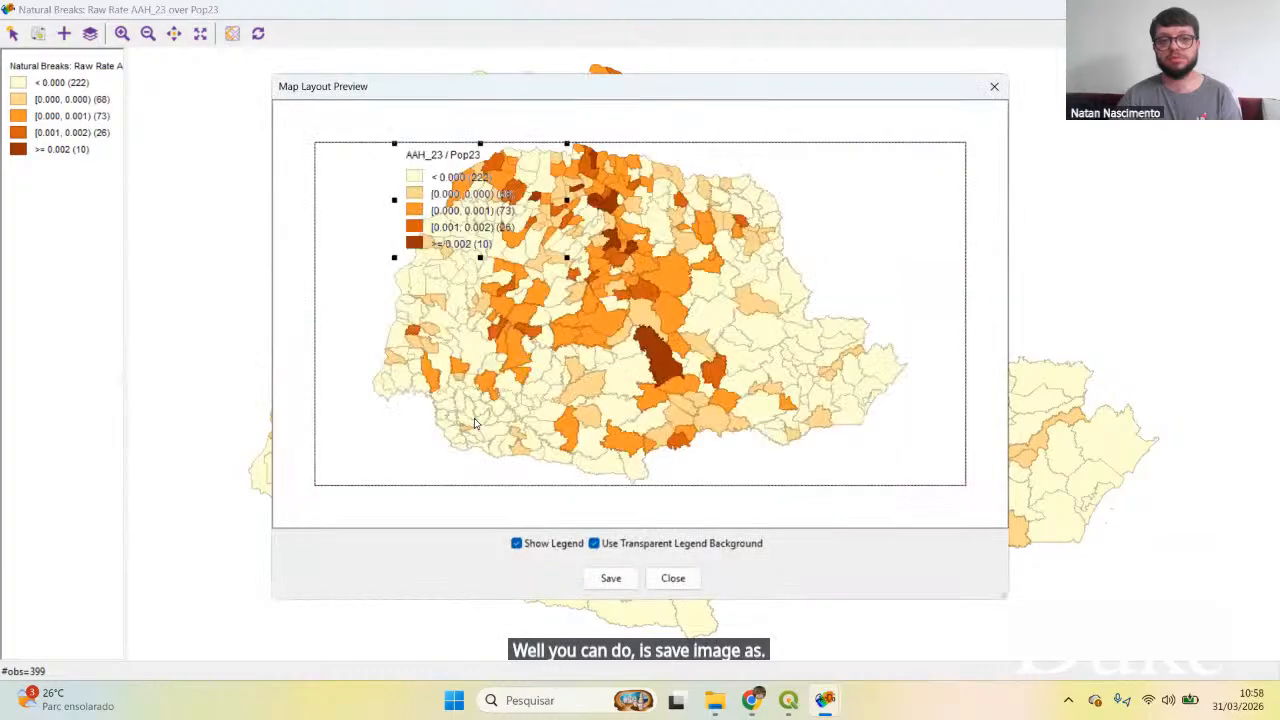
pyautogui.moveTo(709, 78); pyautogui.dragTo(667, 33)
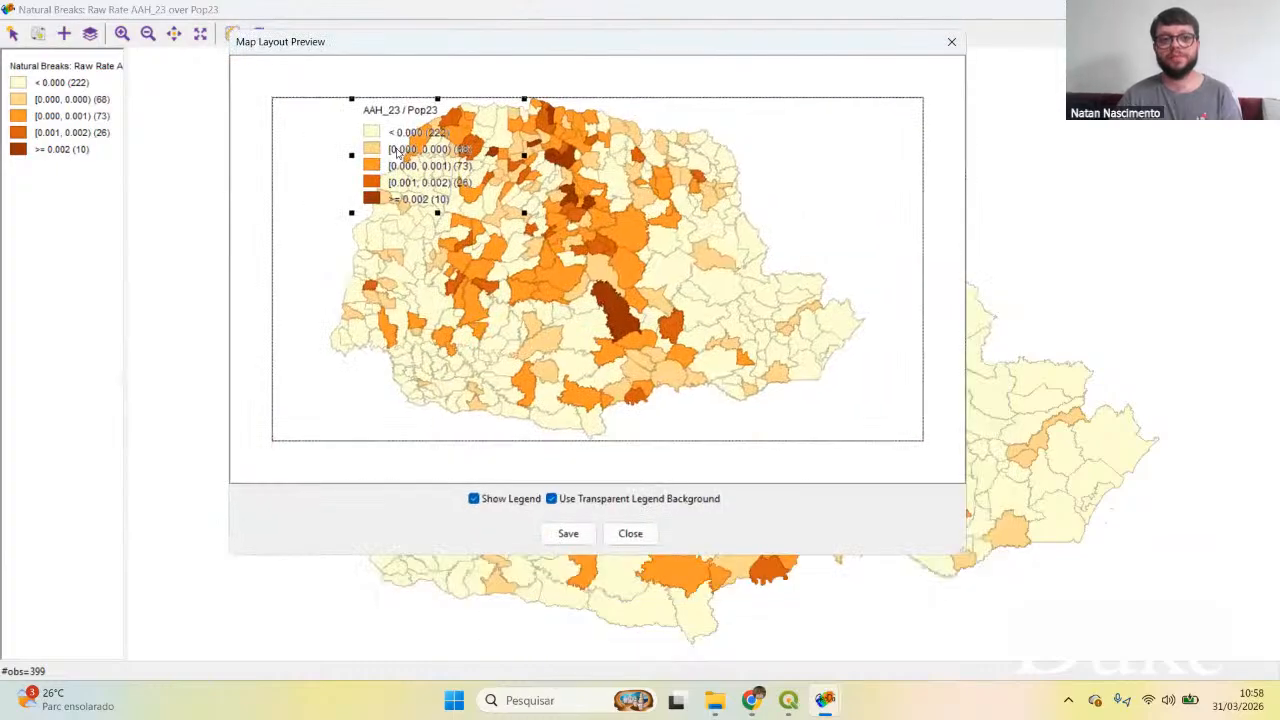
pyautogui.moveTo(397, 149); pyautogui.dragTo(846, 177)
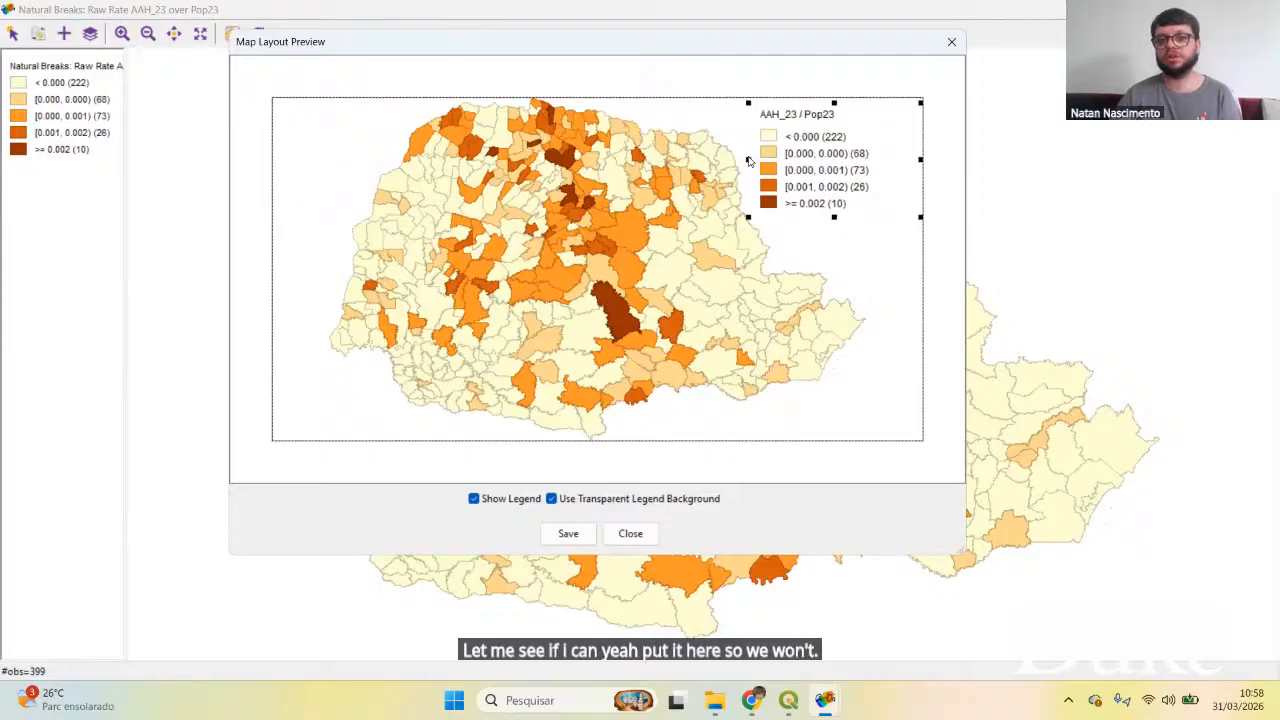
# Step: Shift the legend farther from Paraná and save the layout as PNG AlcolAbuseHospitalizations, 1564 × 826 pixels at 300 dpi, in SpatialAnalysis101 - Session 3
pyautogui.moveTo(835, 172); pyautogui.dragTo(876, 172)
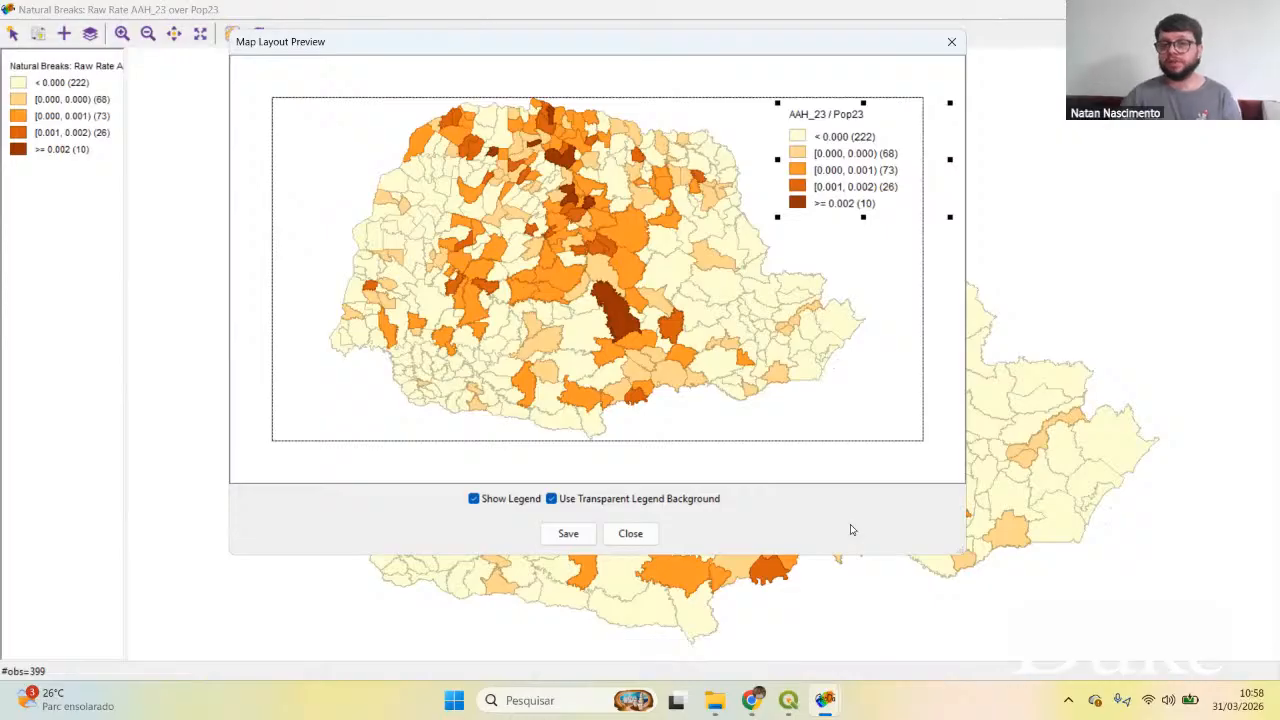
pyautogui.click(568, 533)
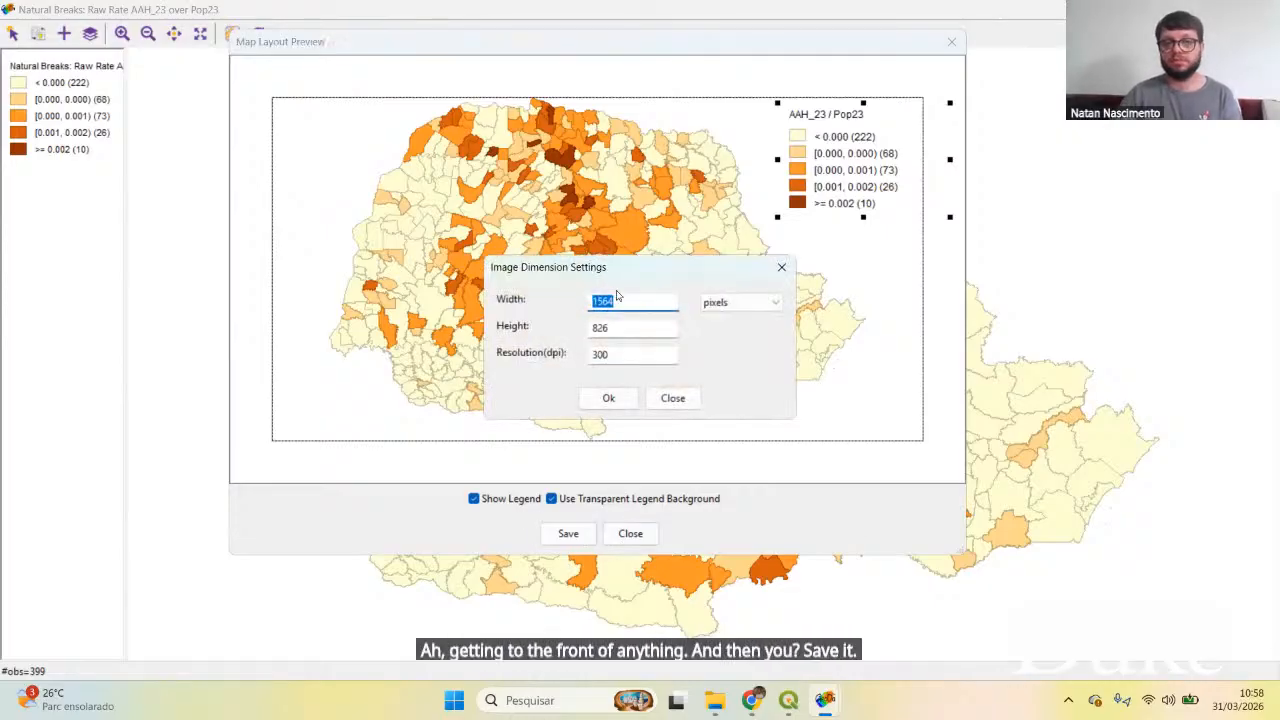
pyautogui.click(608, 397)
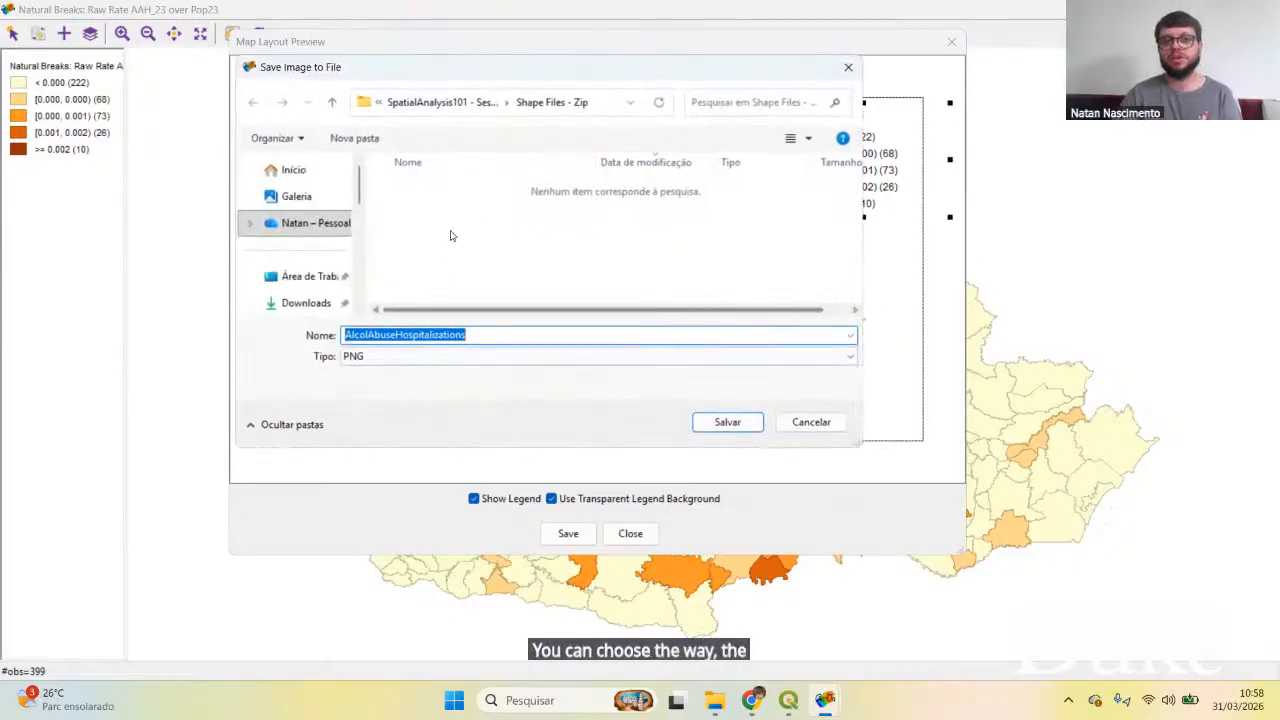
pyautogui.click(442, 102)
pyautogui.click(725, 422)
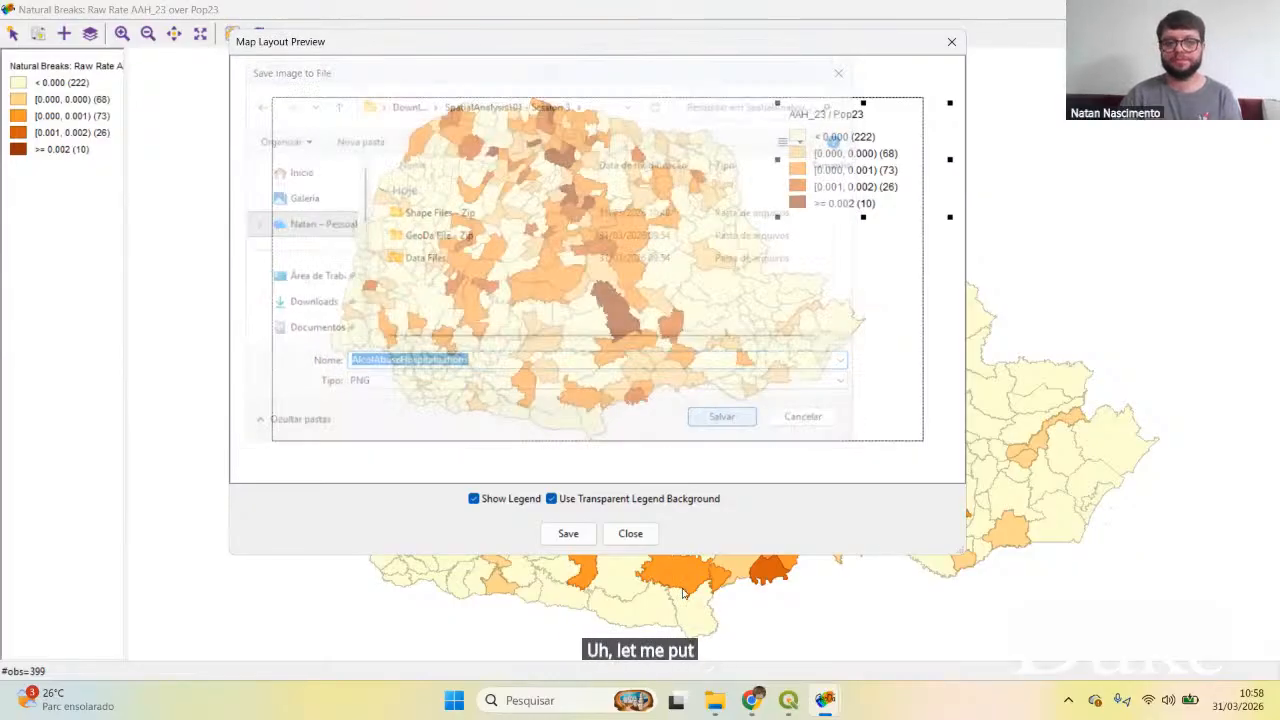
# Step: Open the exported AlcolAbuseHospitalizations PNG from the session folder in File Explorer, inspect it at full window size, and close the viewer
pyautogui.click(716, 701)
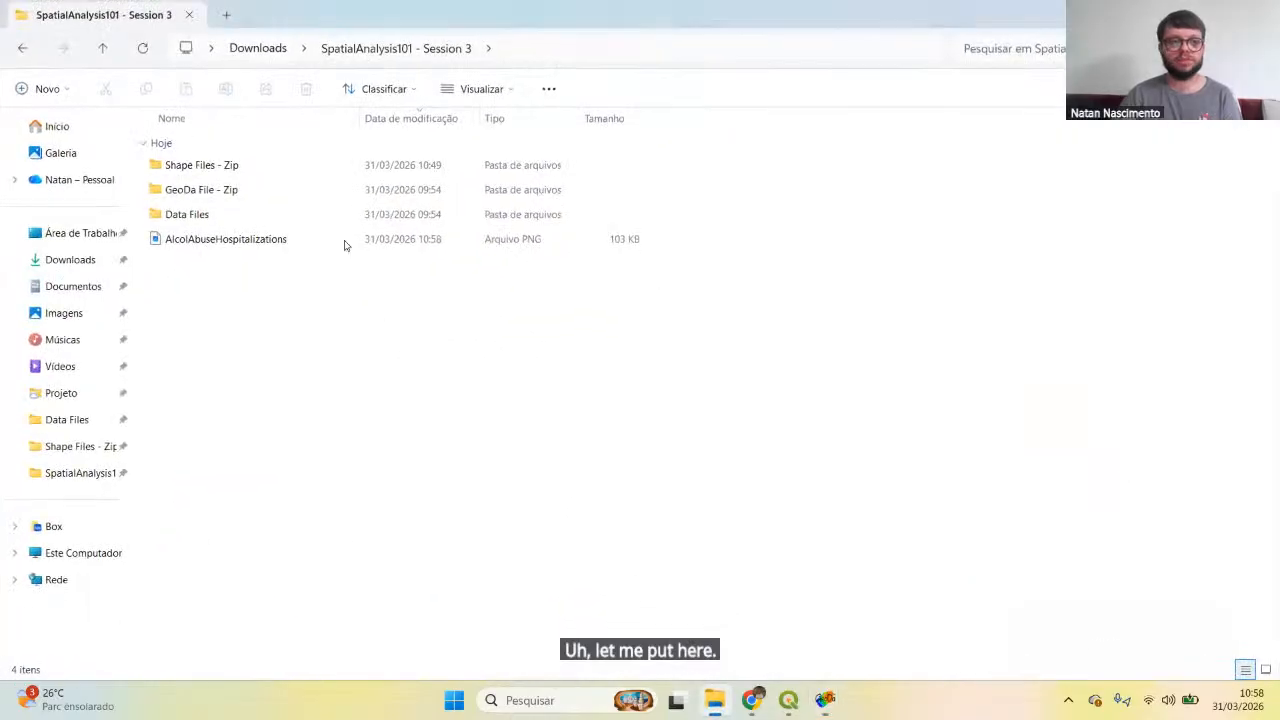
pyautogui.doubleClick(245, 241)
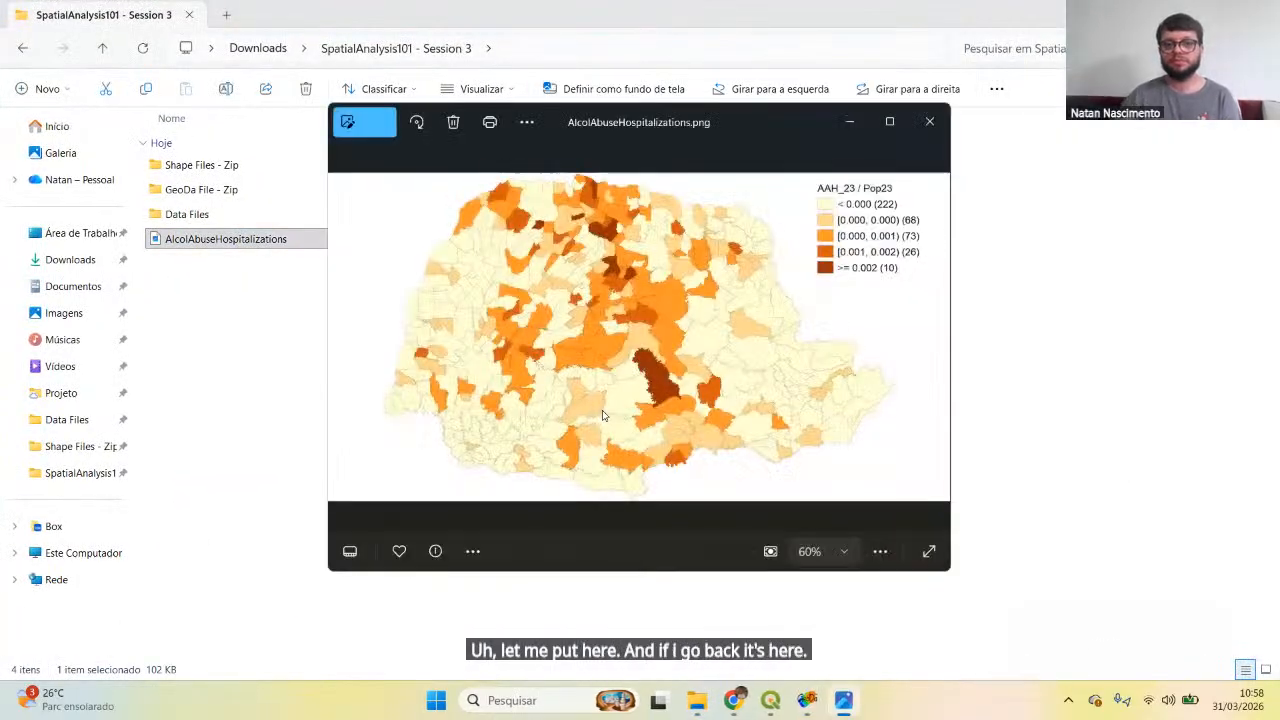
pyautogui.click(890, 121)
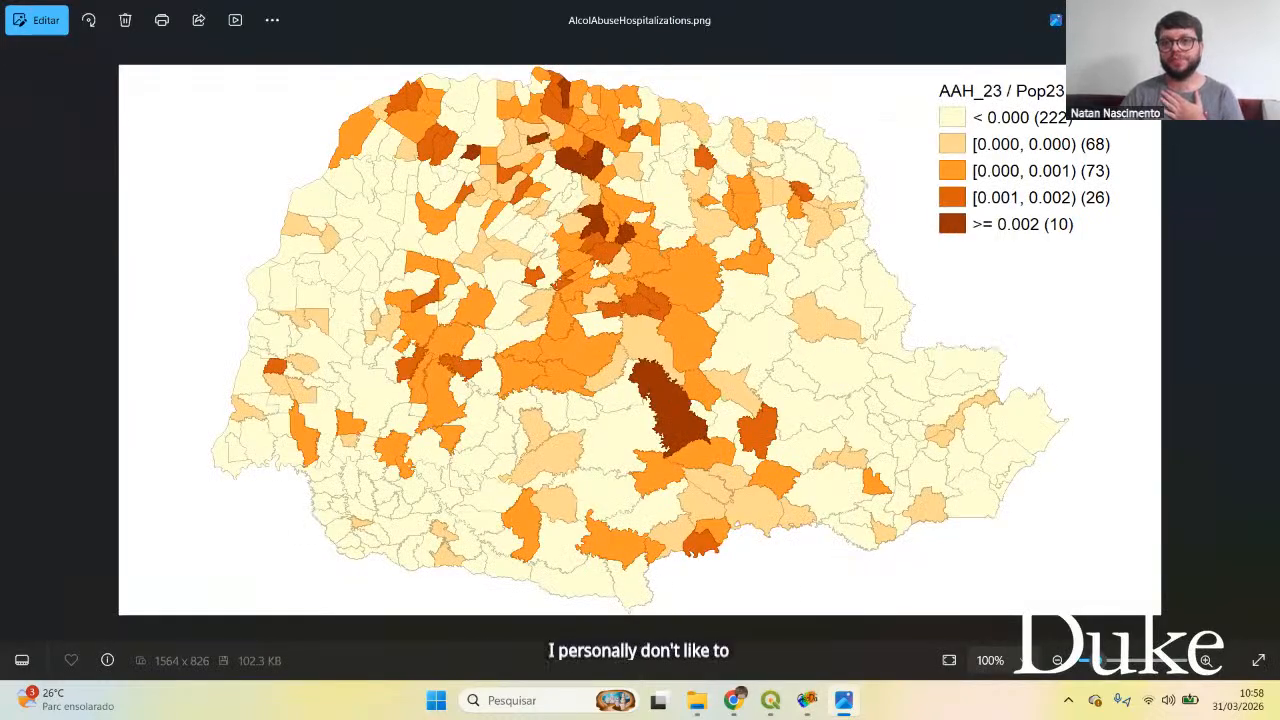
pyautogui.hotkey('alt', 'F4')
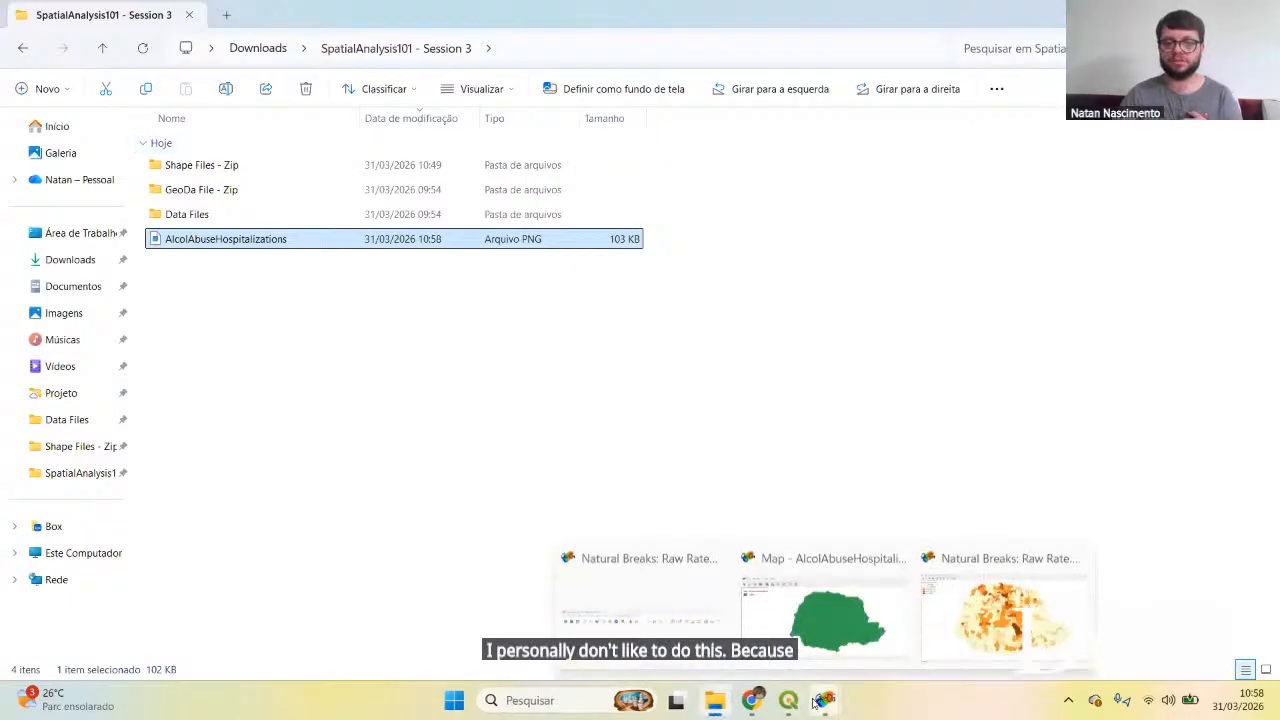
pyautogui.moveTo(785, 703)
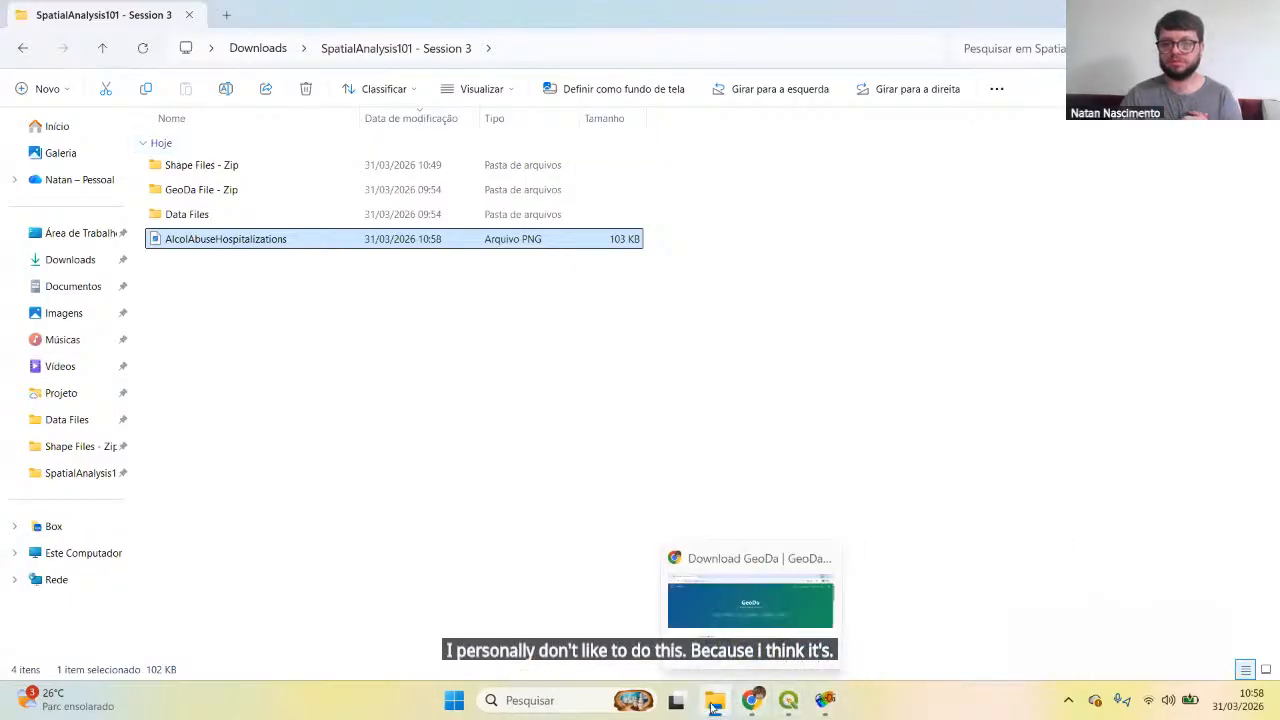
pyautogui.moveTo(714, 702)
# Step: Return to GeoDa, close the map layout preview, and minimize the raw rate map window
pyautogui.click(1184, 14)
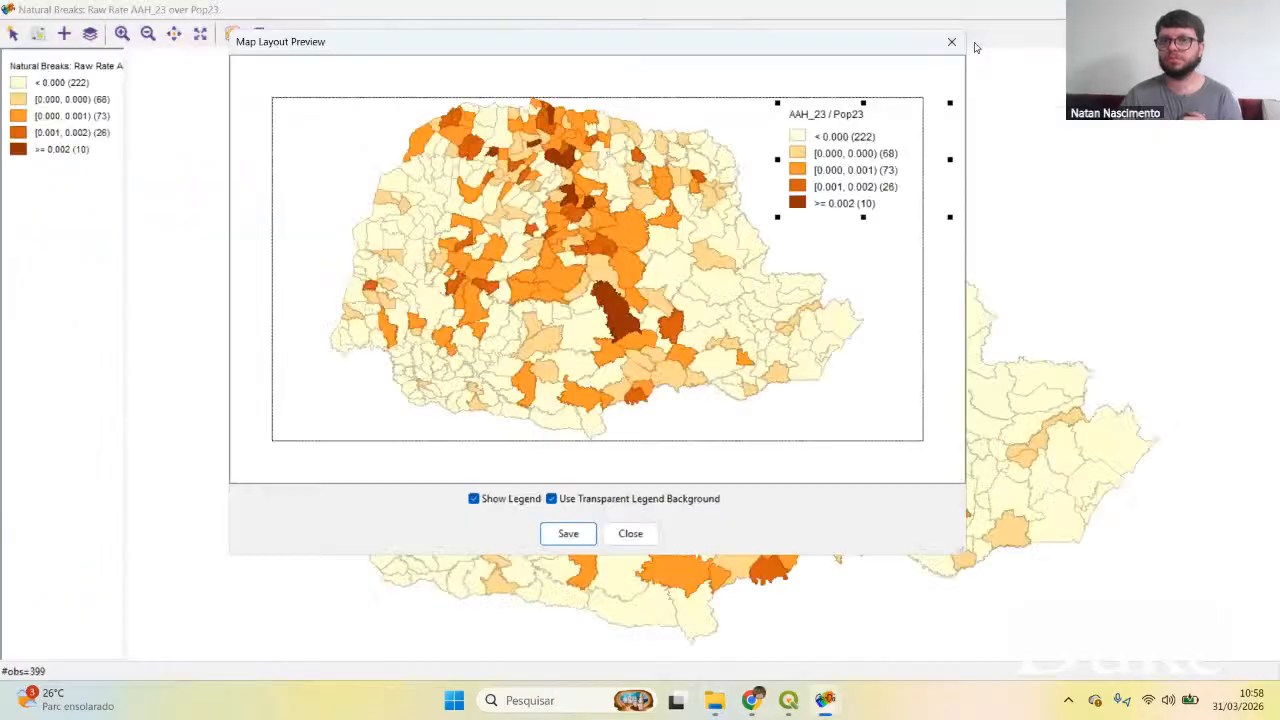
pyautogui.click(953, 43)
pyautogui.click(1184, 10)
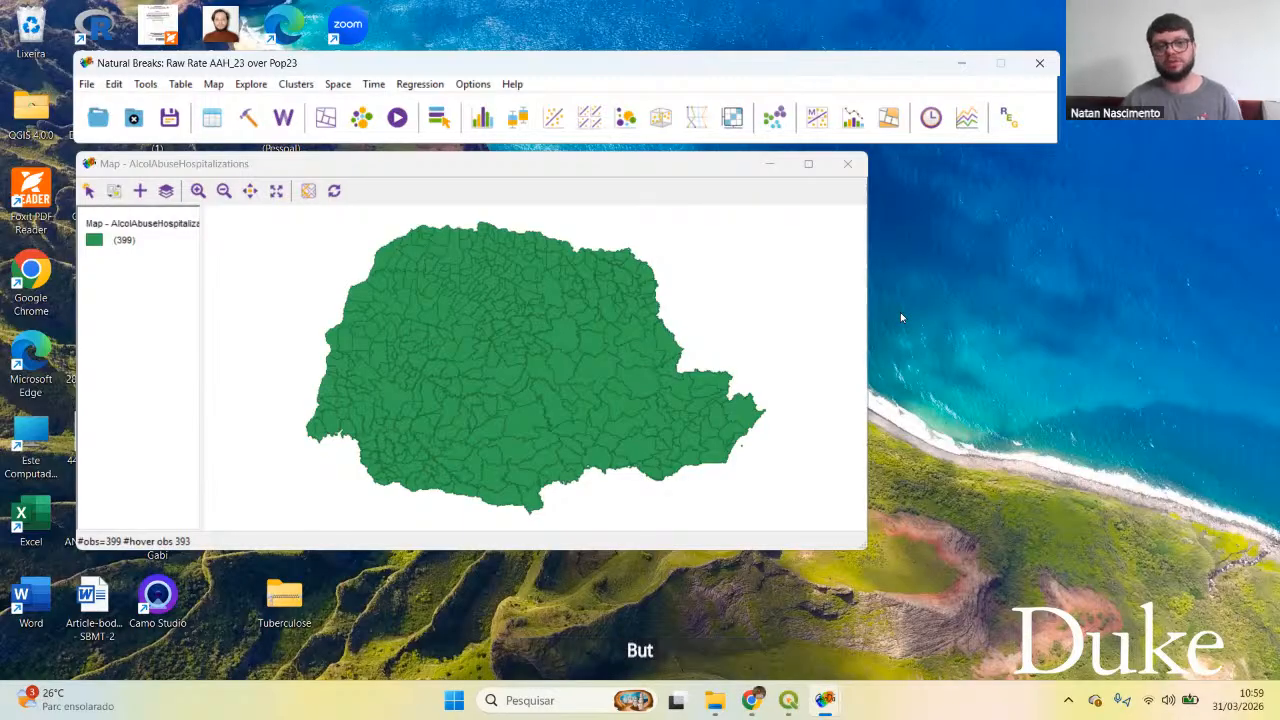
# Step: Open the base map's image export layout, try moving its legend and toggling legend visibility and background transparency, and close it without saving
pyautogui.rightClick(711, 293)
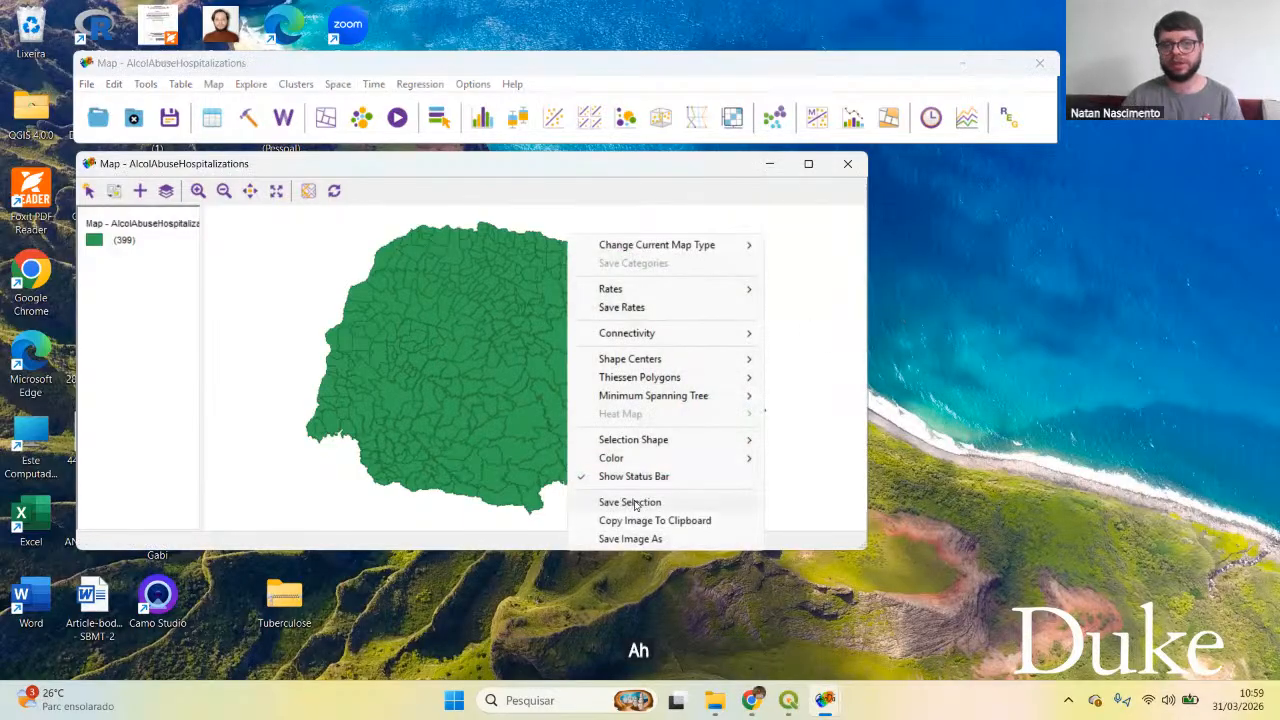
pyautogui.click(625, 539)
pyautogui.moveTo(380, 217); pyautogui.dragTo(370, 196)
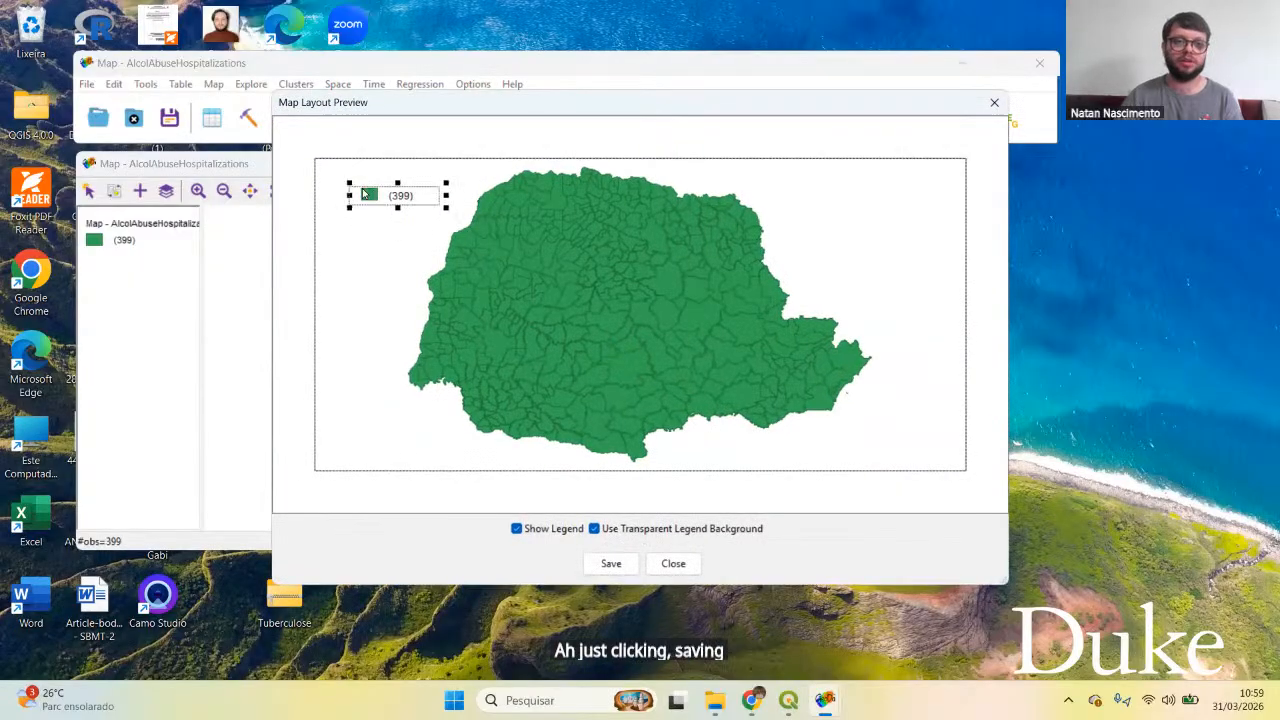
pyautogui.click(516, 528)
pyautogui.click(516, 528)
pyautogui.click(597, 531)
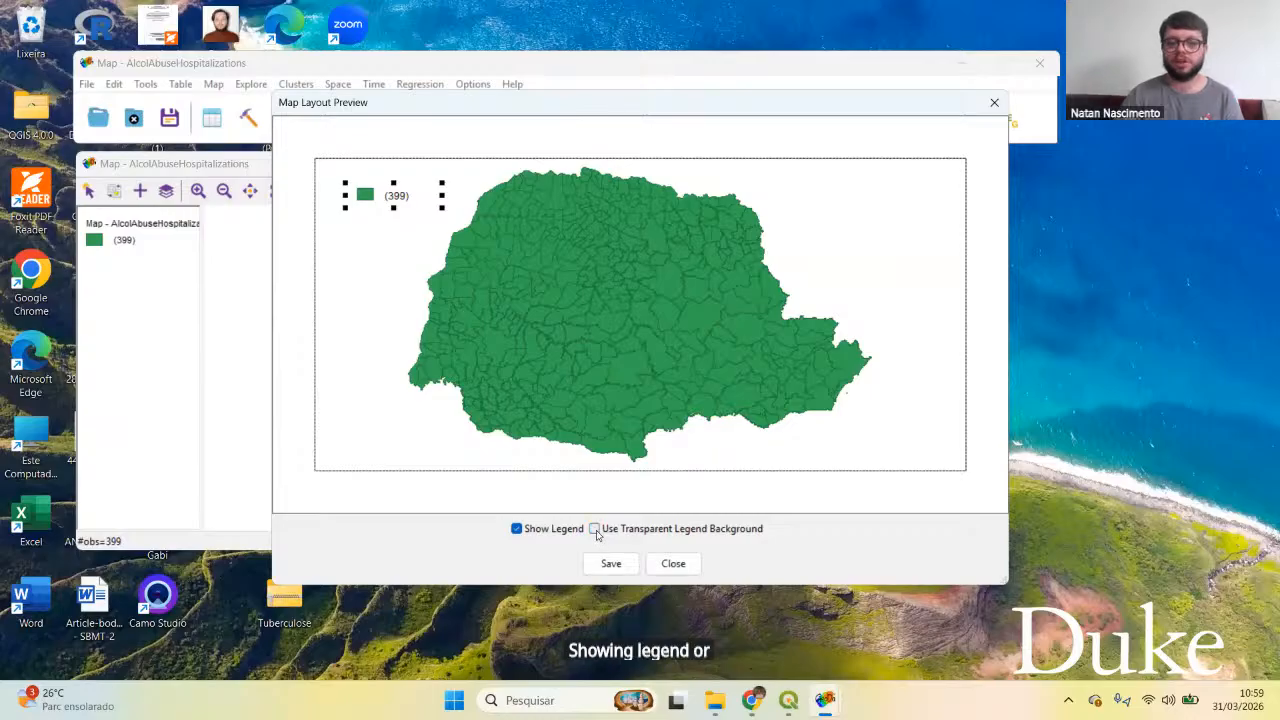
pyautogui.click(597, 531)
pyautogui.click(676, 569)
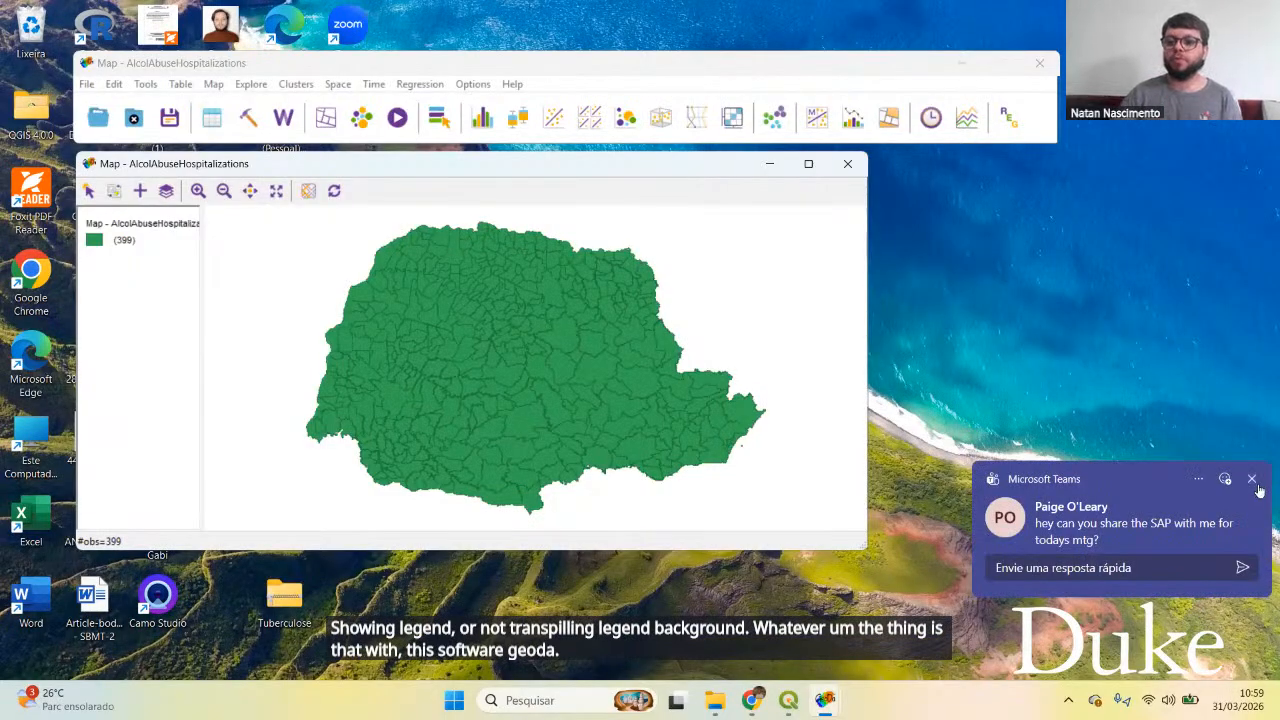
pyautogui.click(1254, 482)
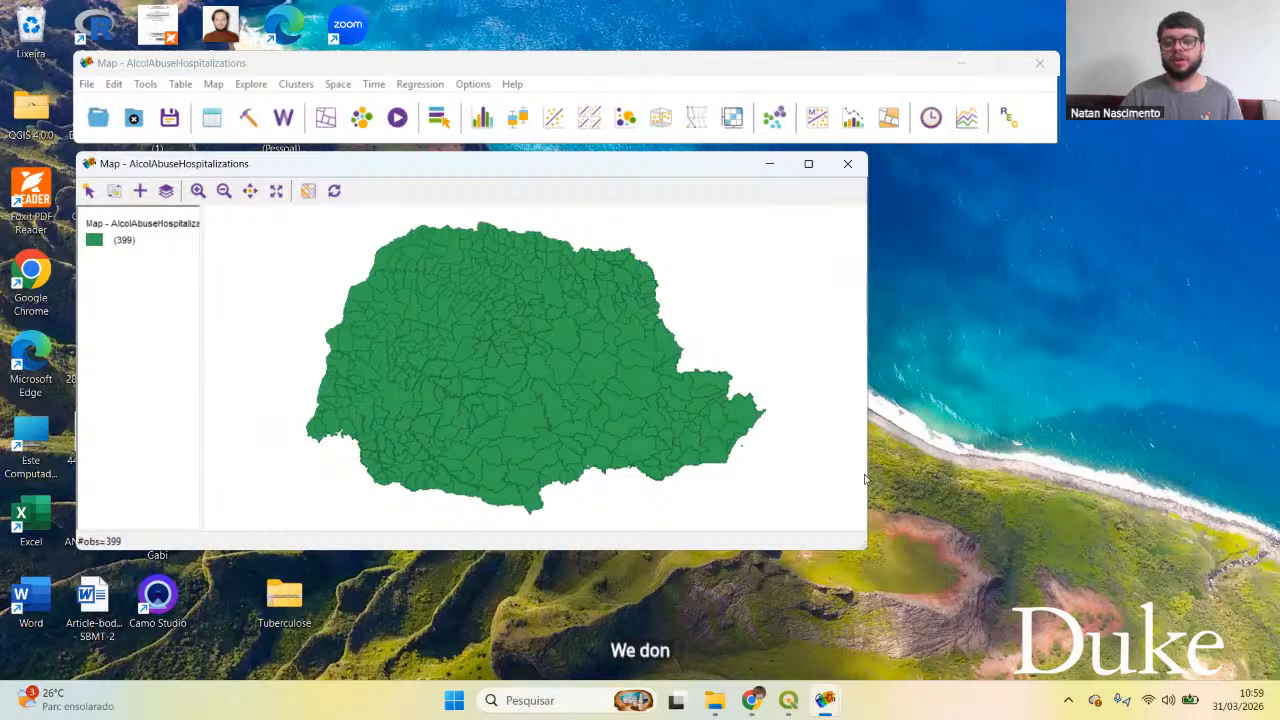